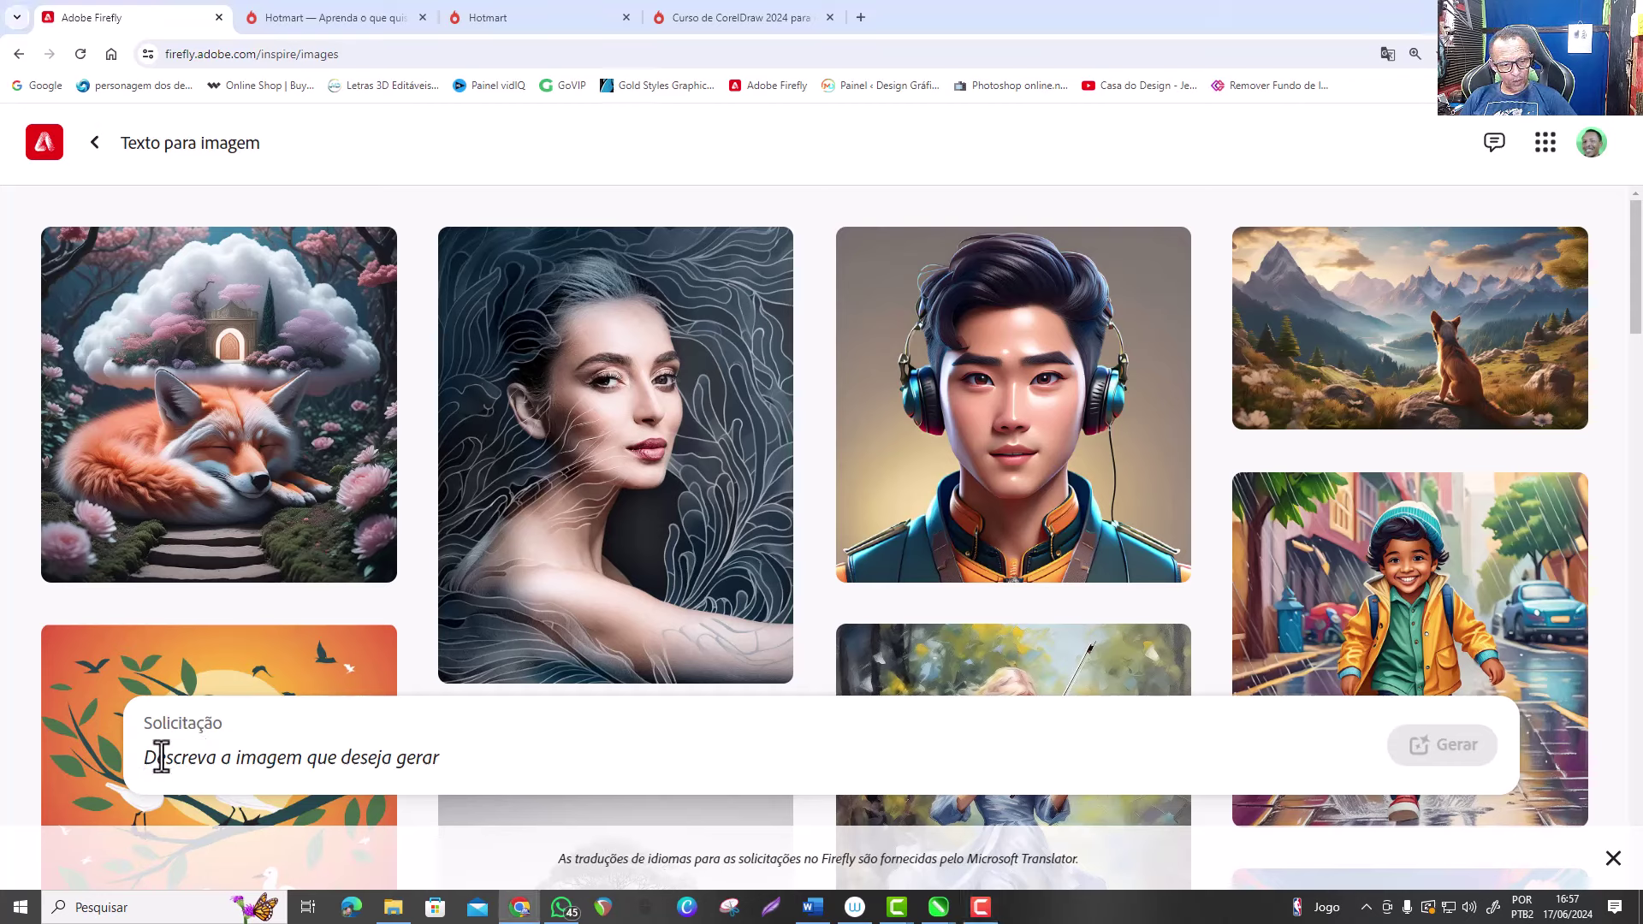
# Generate images from the prompt "Desenho vetorial de um golfinho nas combinações de cores azul e amarelo, pulando dentro de um circulo-fundo branco".
pyautogui.click(161, 758)
pyautogui.write('Desenho de um golfinho nas combinações de cores azul e amarelo, pulando dentro de um circulo-fundo branco')
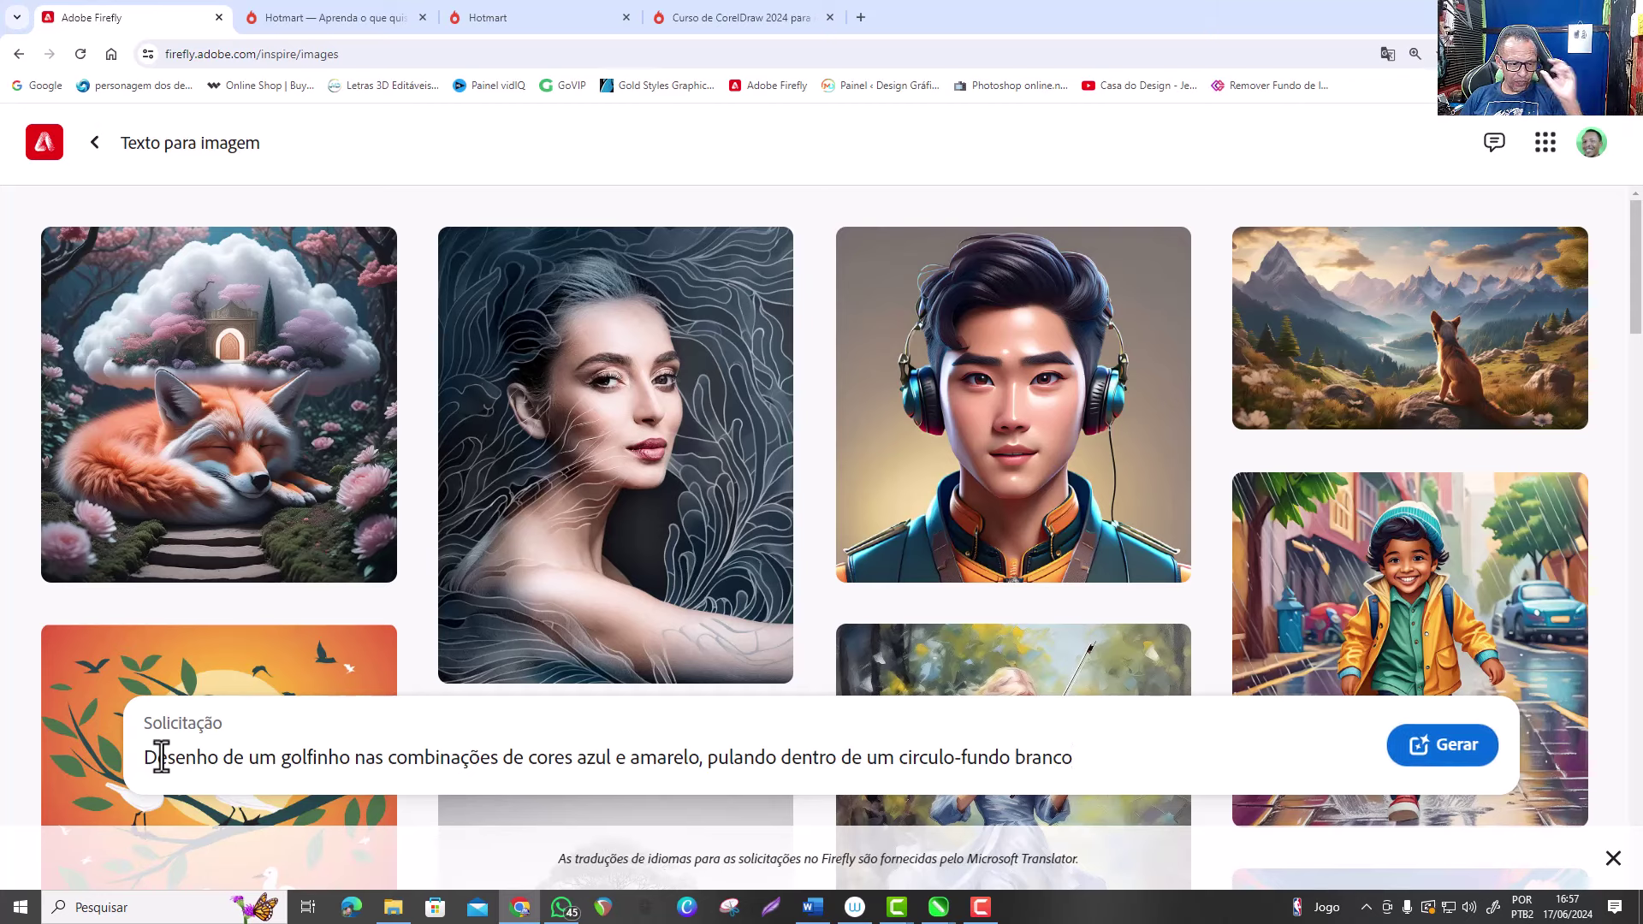
pyautogui.click(226, 759)
pyautogui.write('vetor')
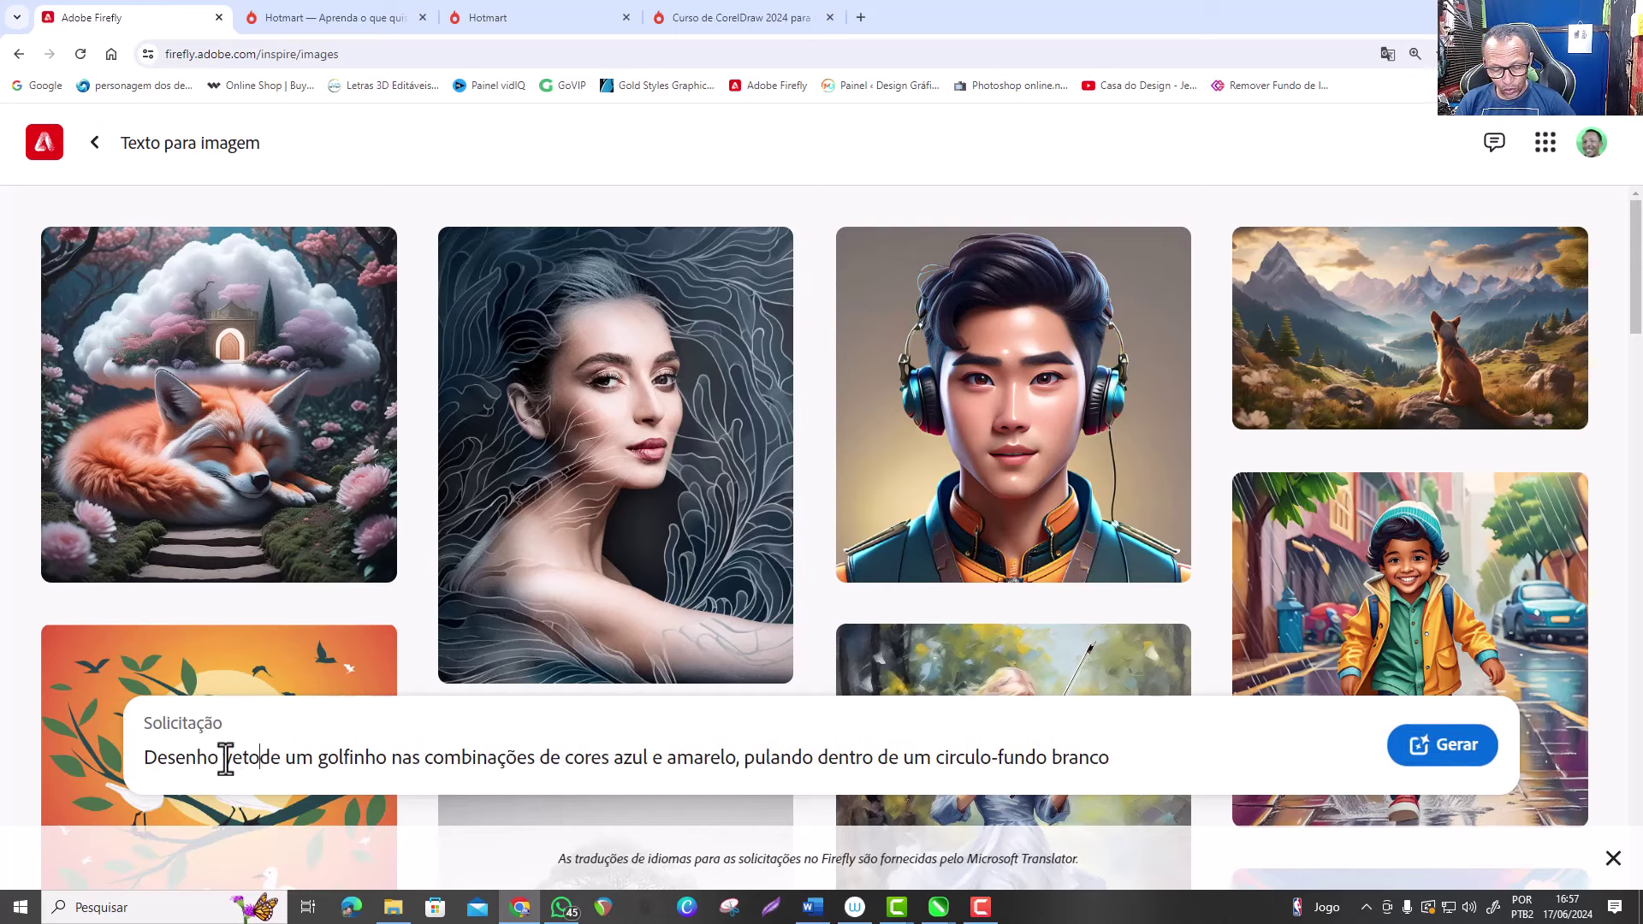
pyautogui.write('ial')
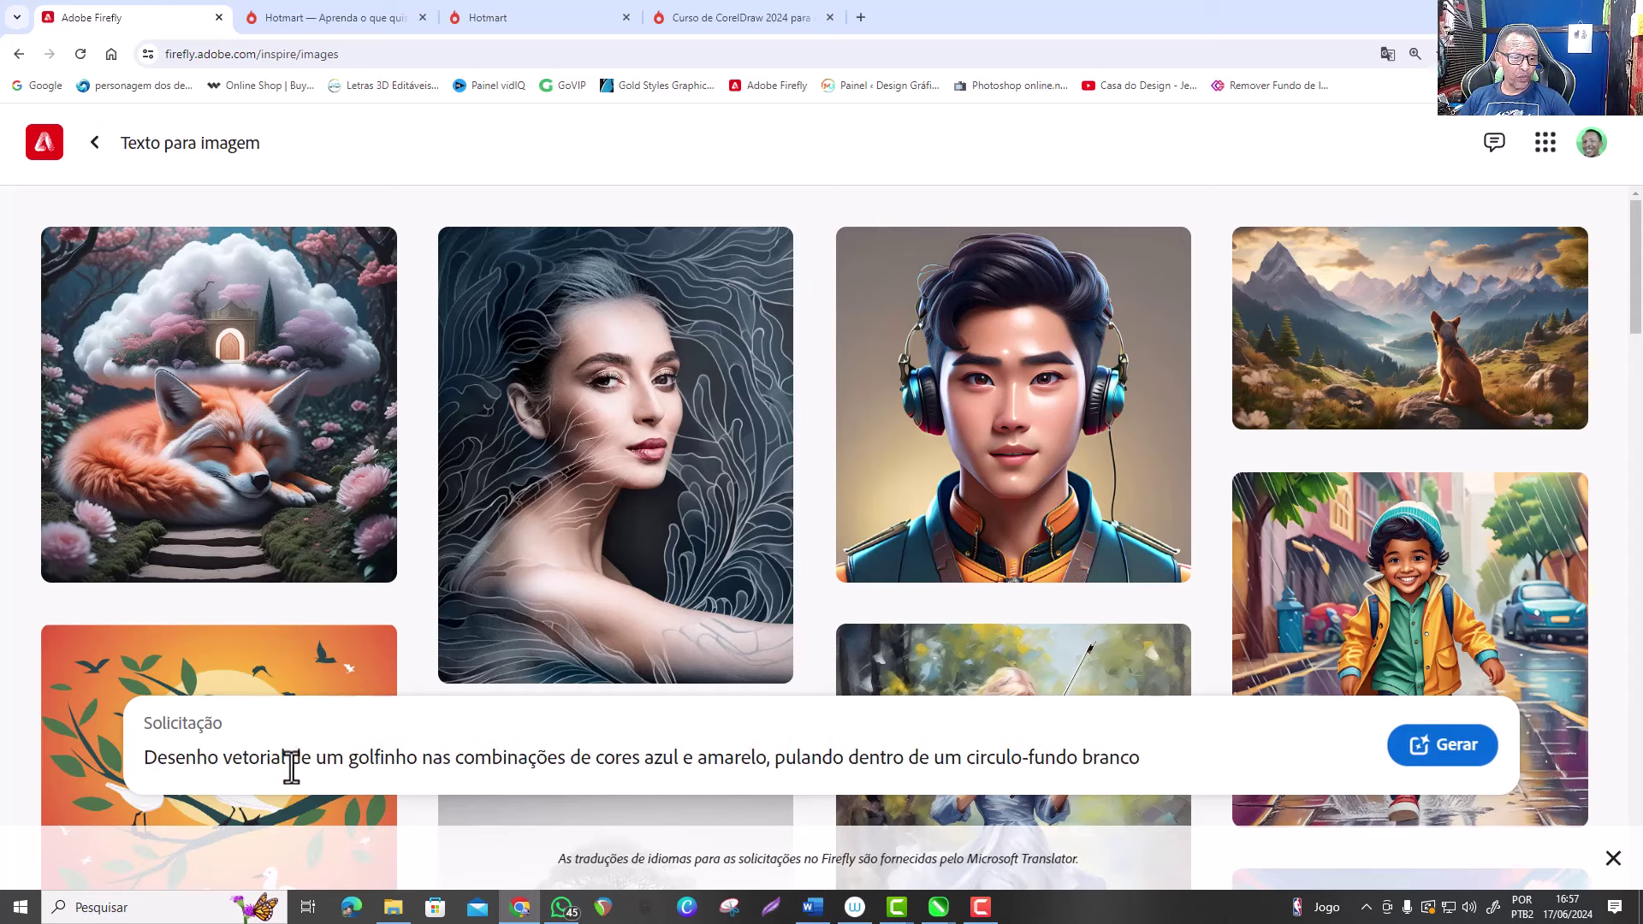
pyautogui.moveTo(286, 759); pyautogui.dragTo(220, 764)
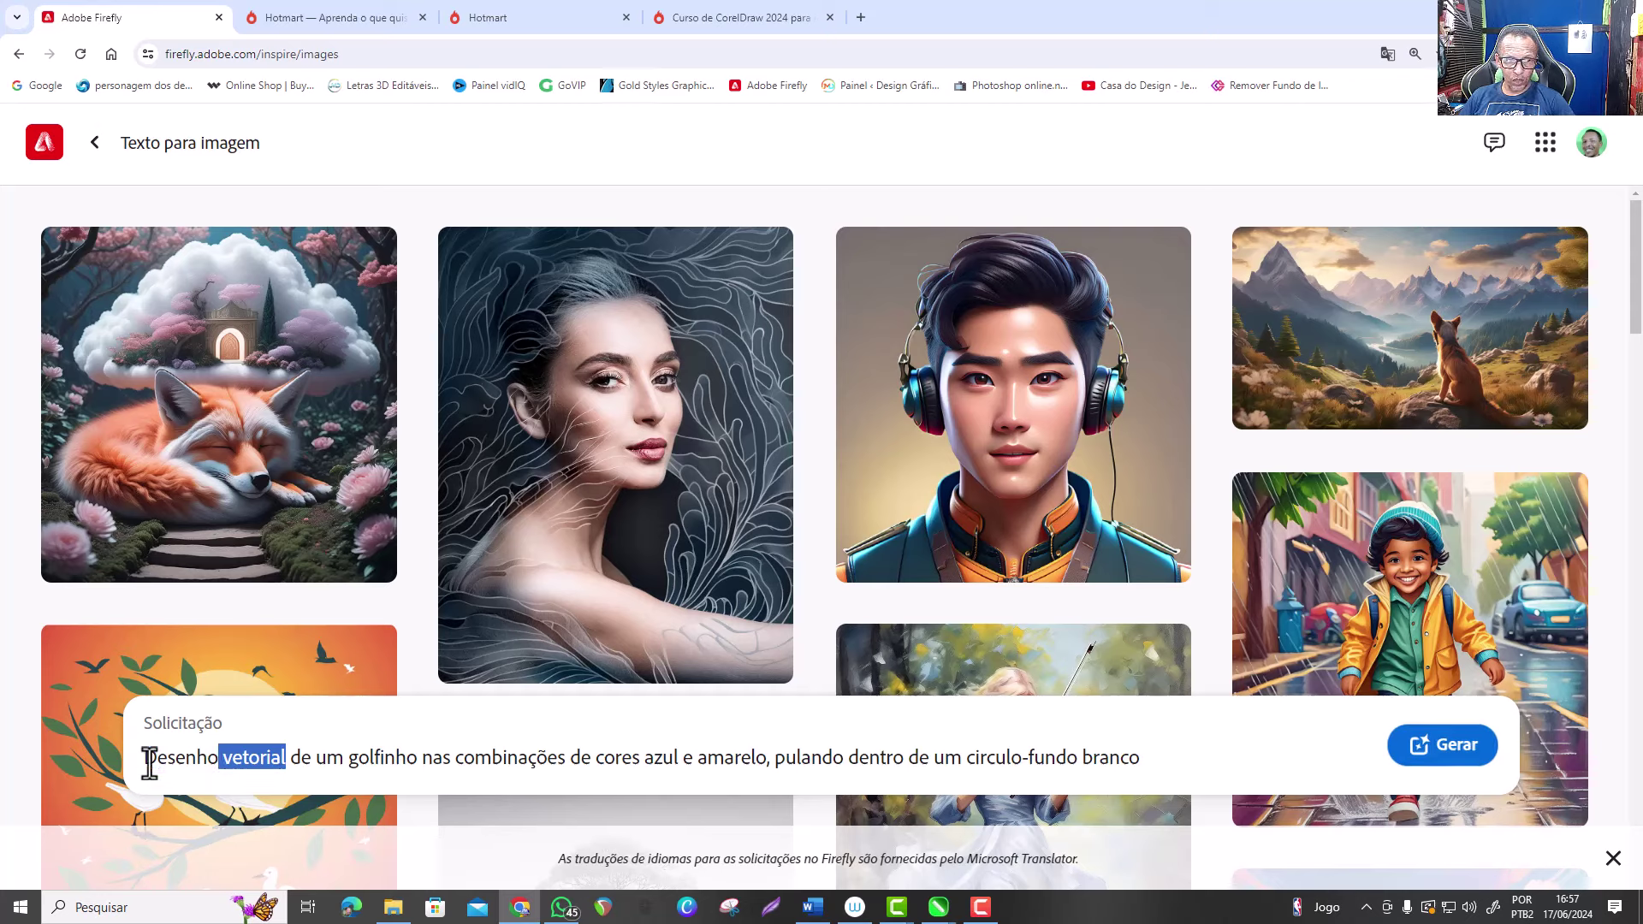
pyautogui.click(286, 759)
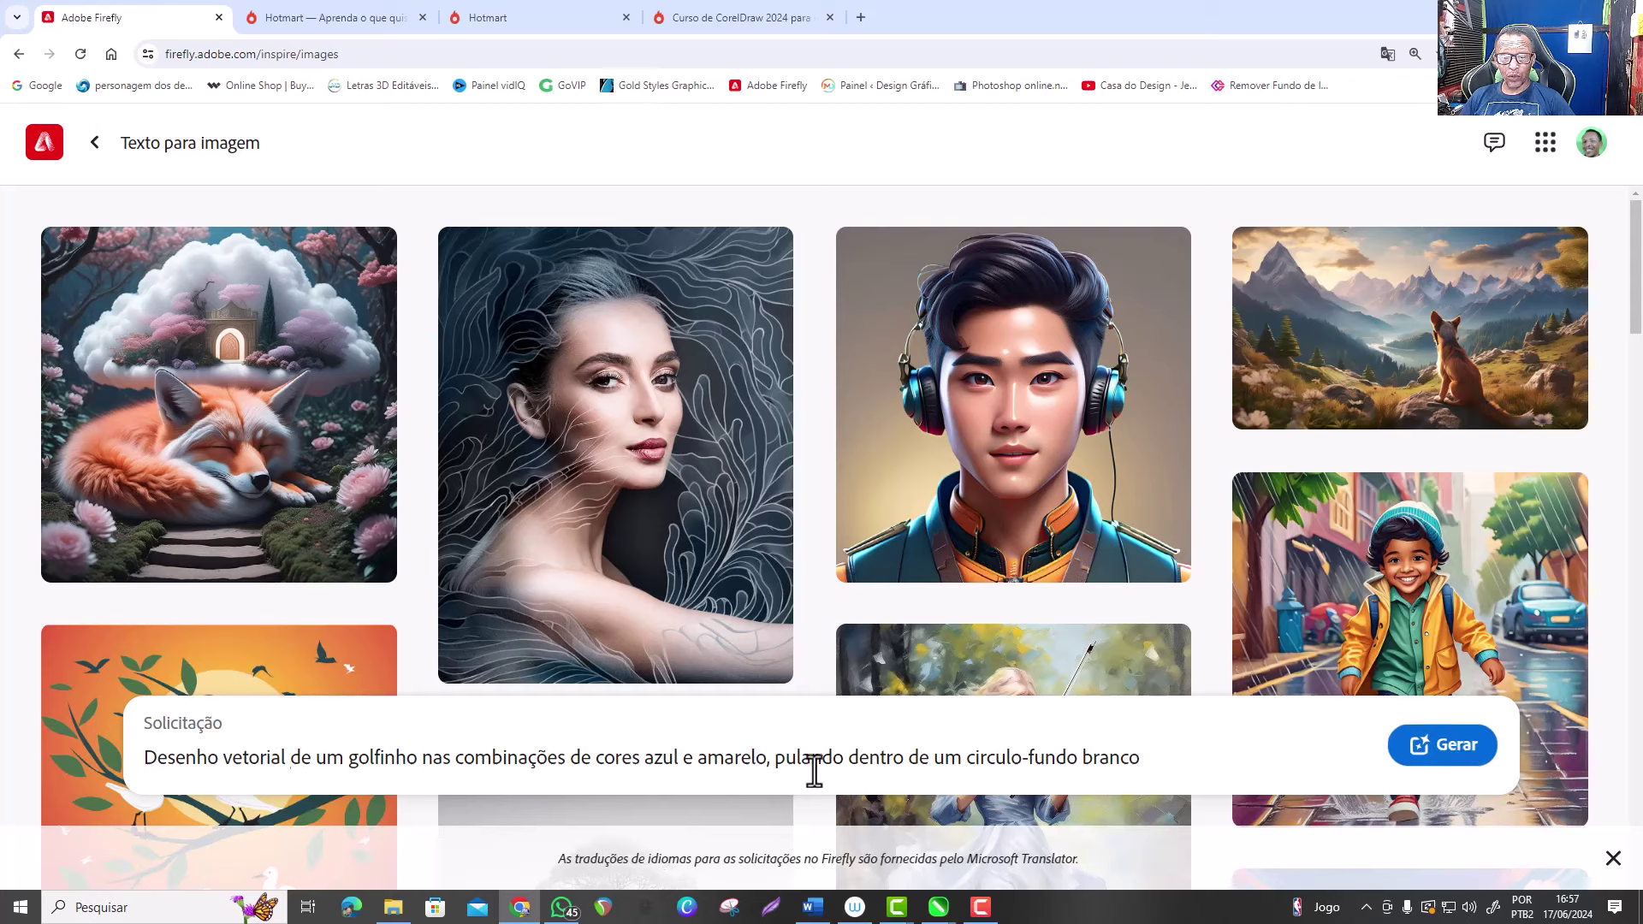
pyautogui.click(1452, 754)
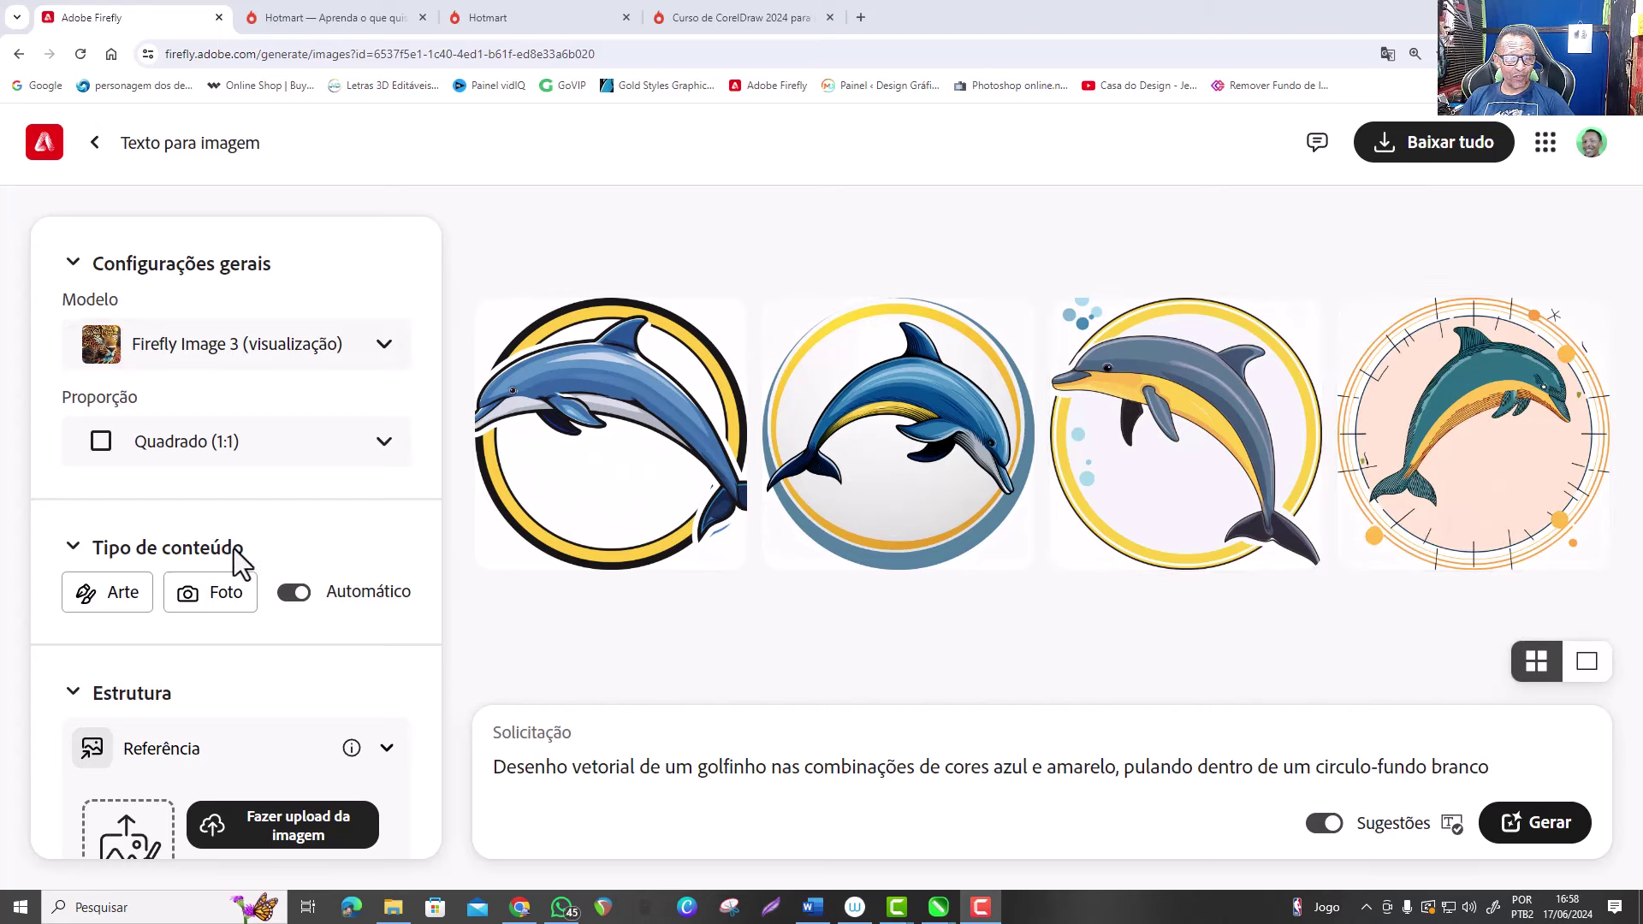
# Upload the image "Firefly Logotipo de uma golfinho saltando 43405" as the structure reference.
pyautogui.scroll(-2, 234, 556)
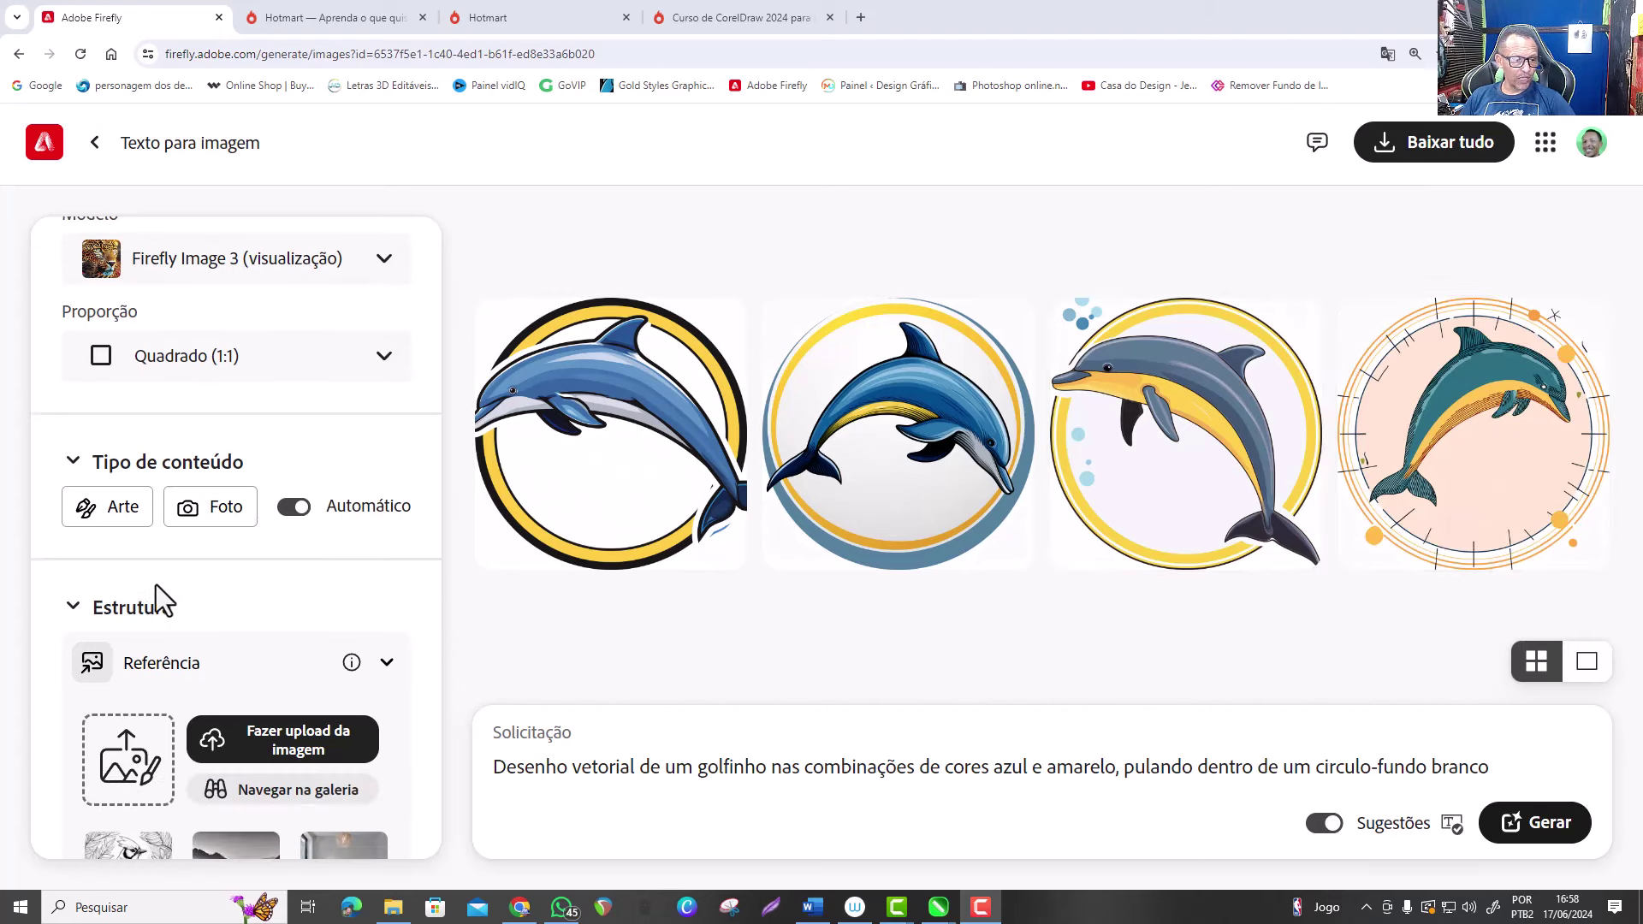
pyautogui.scroll(-1, 159, 589)
pyautogui.click(133, 680)
pyautogui.scroll(-1, 906, 609)
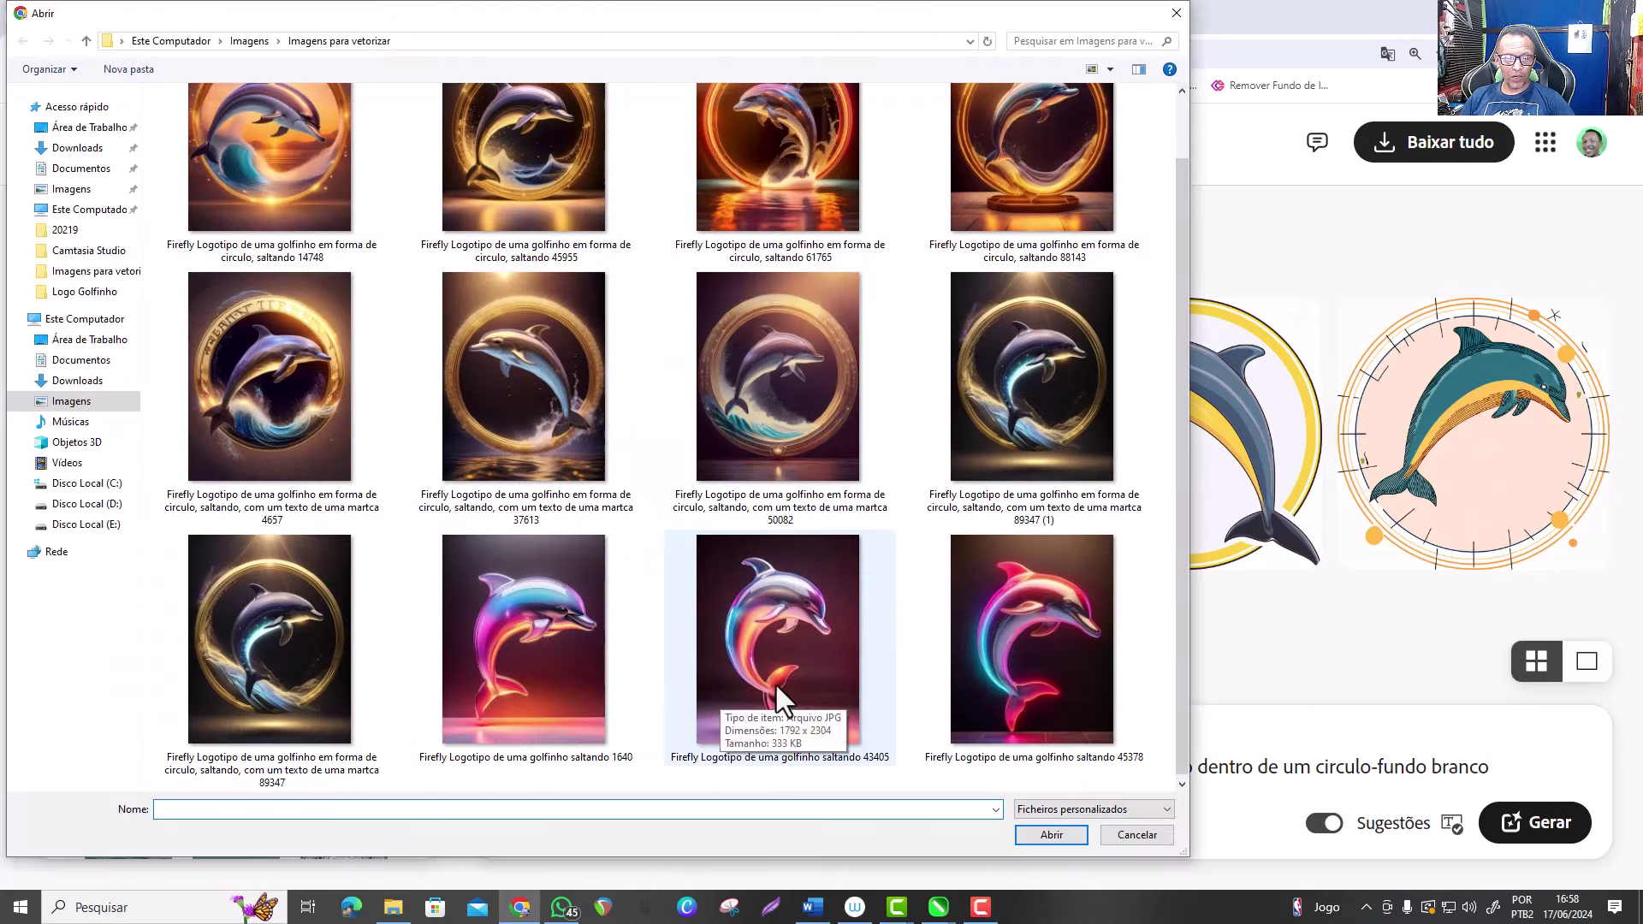
pyautogui.click(783, 602)
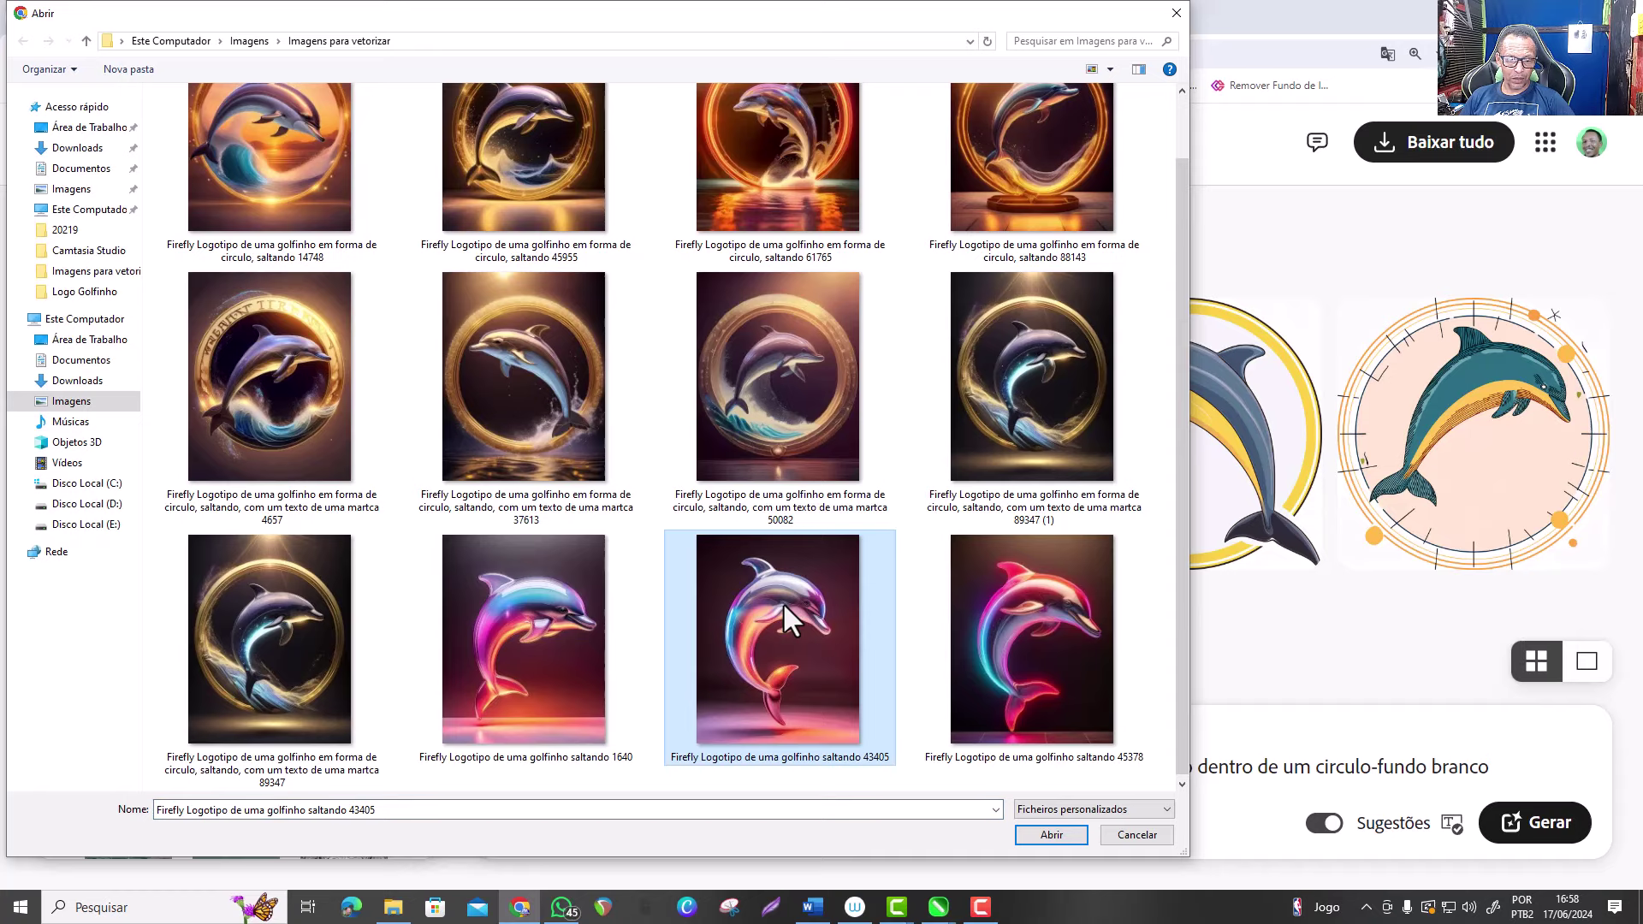
pyautogui.press('Return')
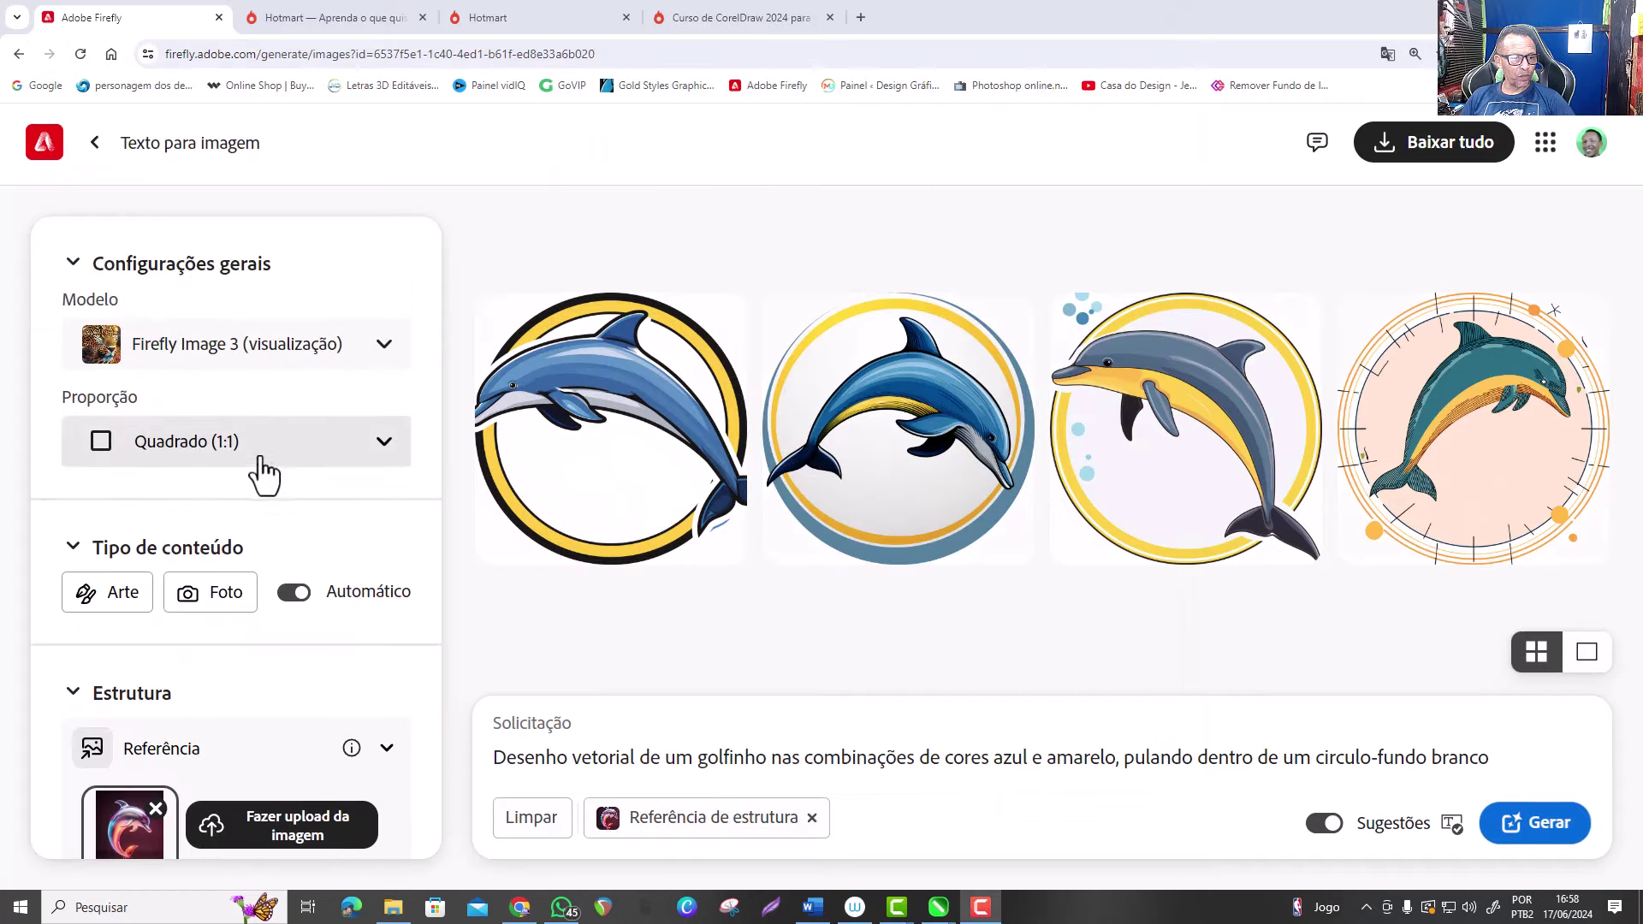
# Keep the proportion at Quadrado (1:1) and generate new dolphin images using the structure reference.
pyautogui.click(364, 452)
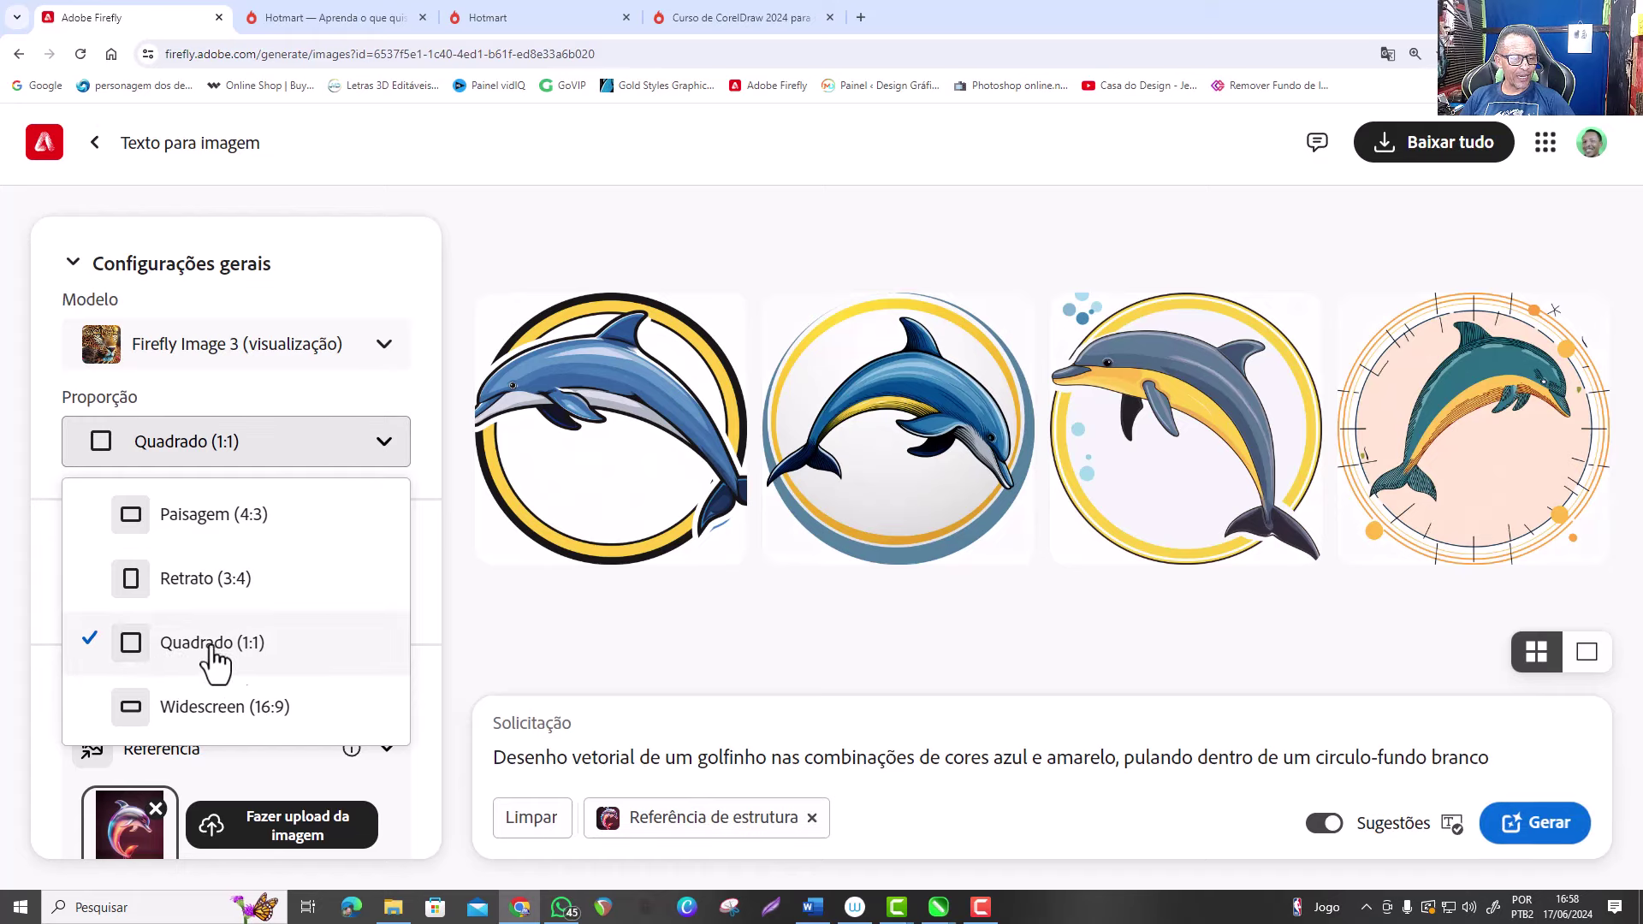
pyautogui.click(505, 651)
pyautogui.click(1545, 824)
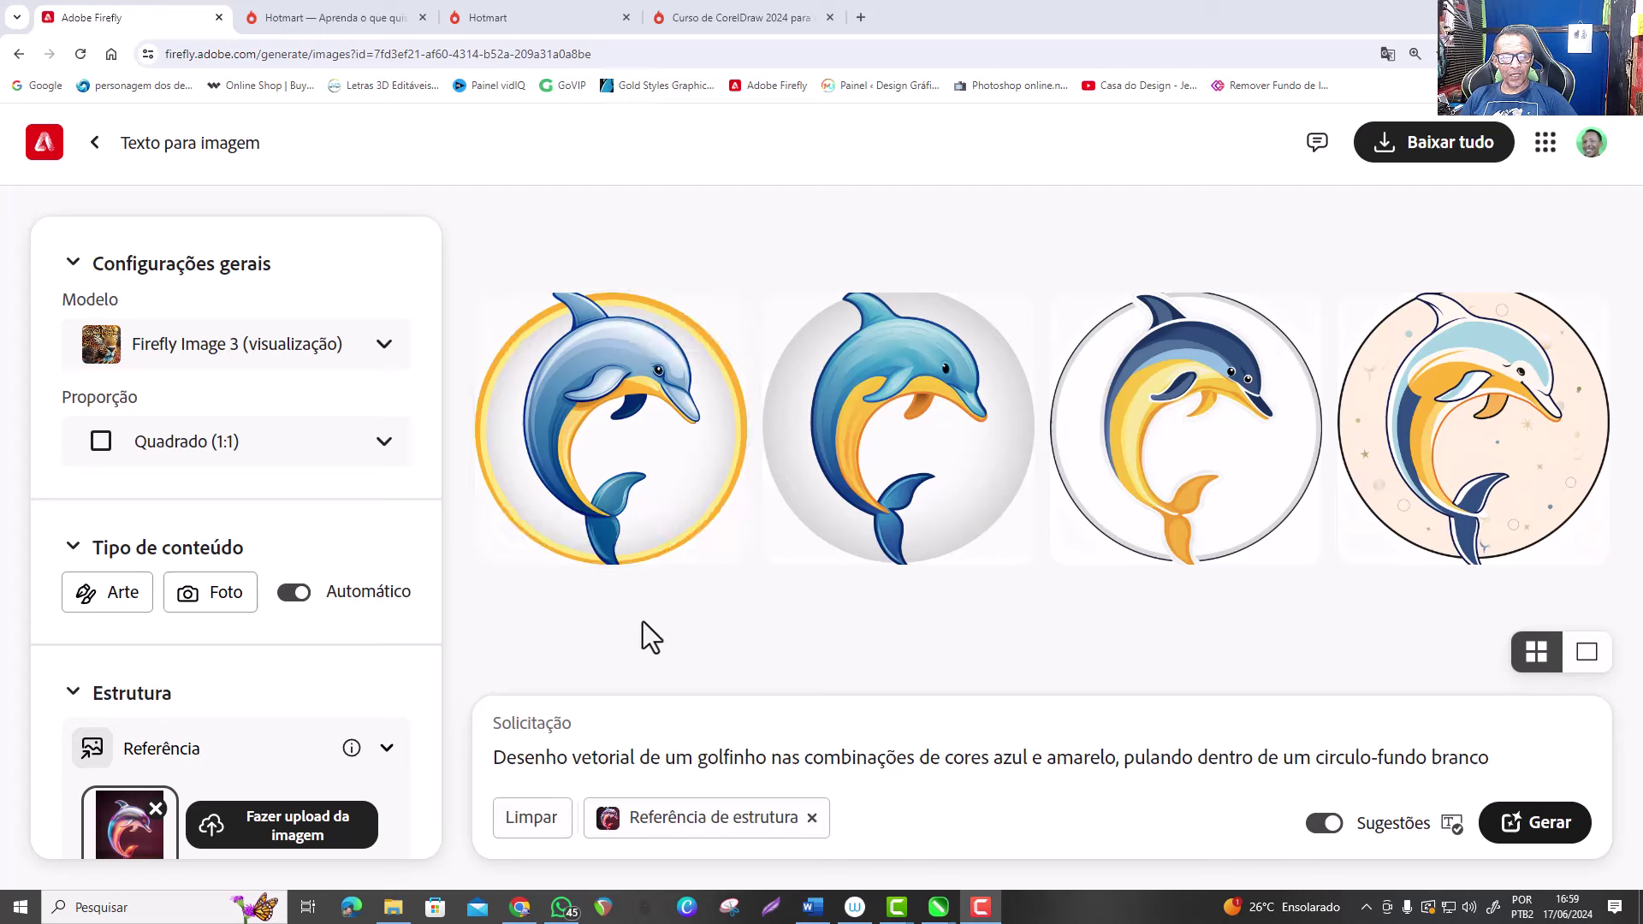
# Generate another set of dolphin variations from the same prompt and save the second image to disk.
pyautogui.moveTo(613, 436)
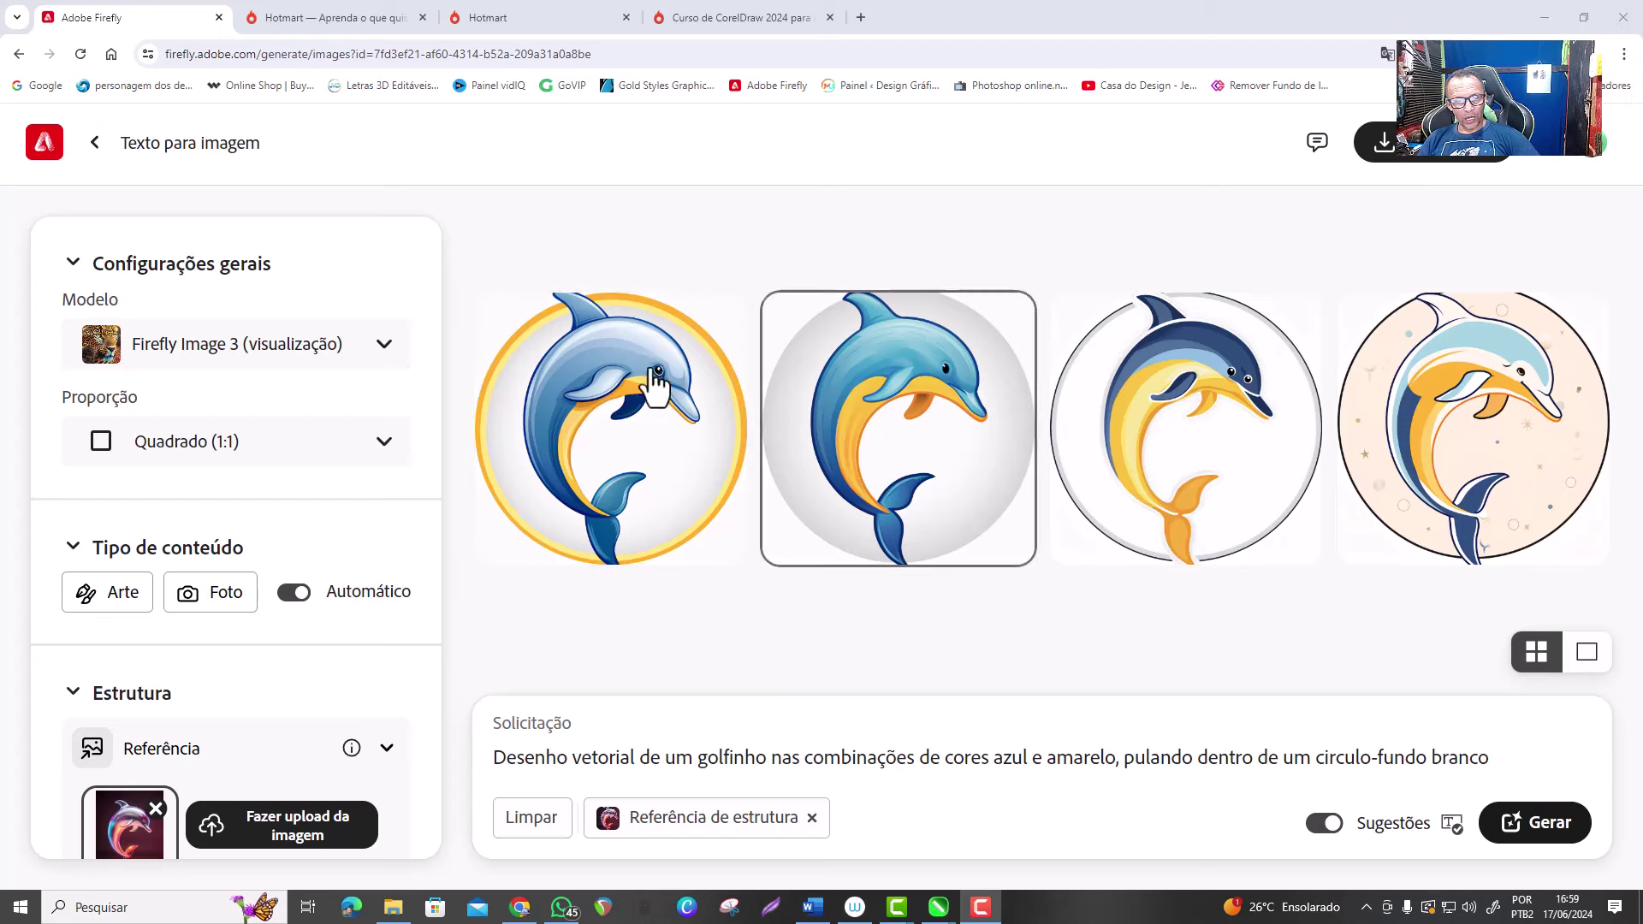
pyautogui.moveTo(655, 385)
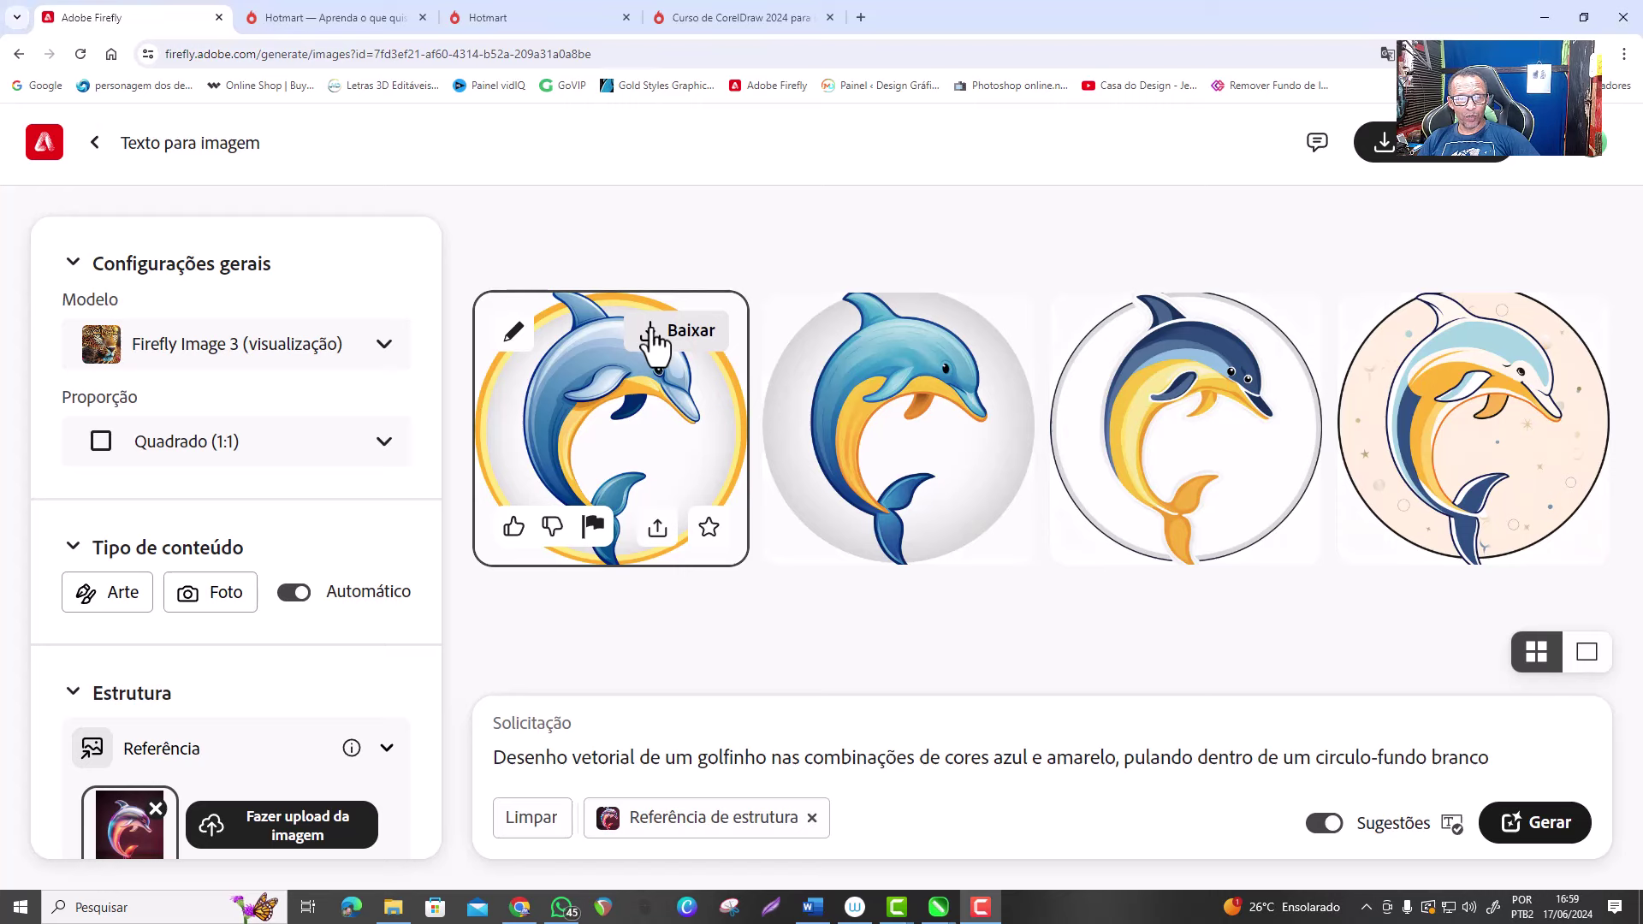
pyautogui.click(1549, 843)
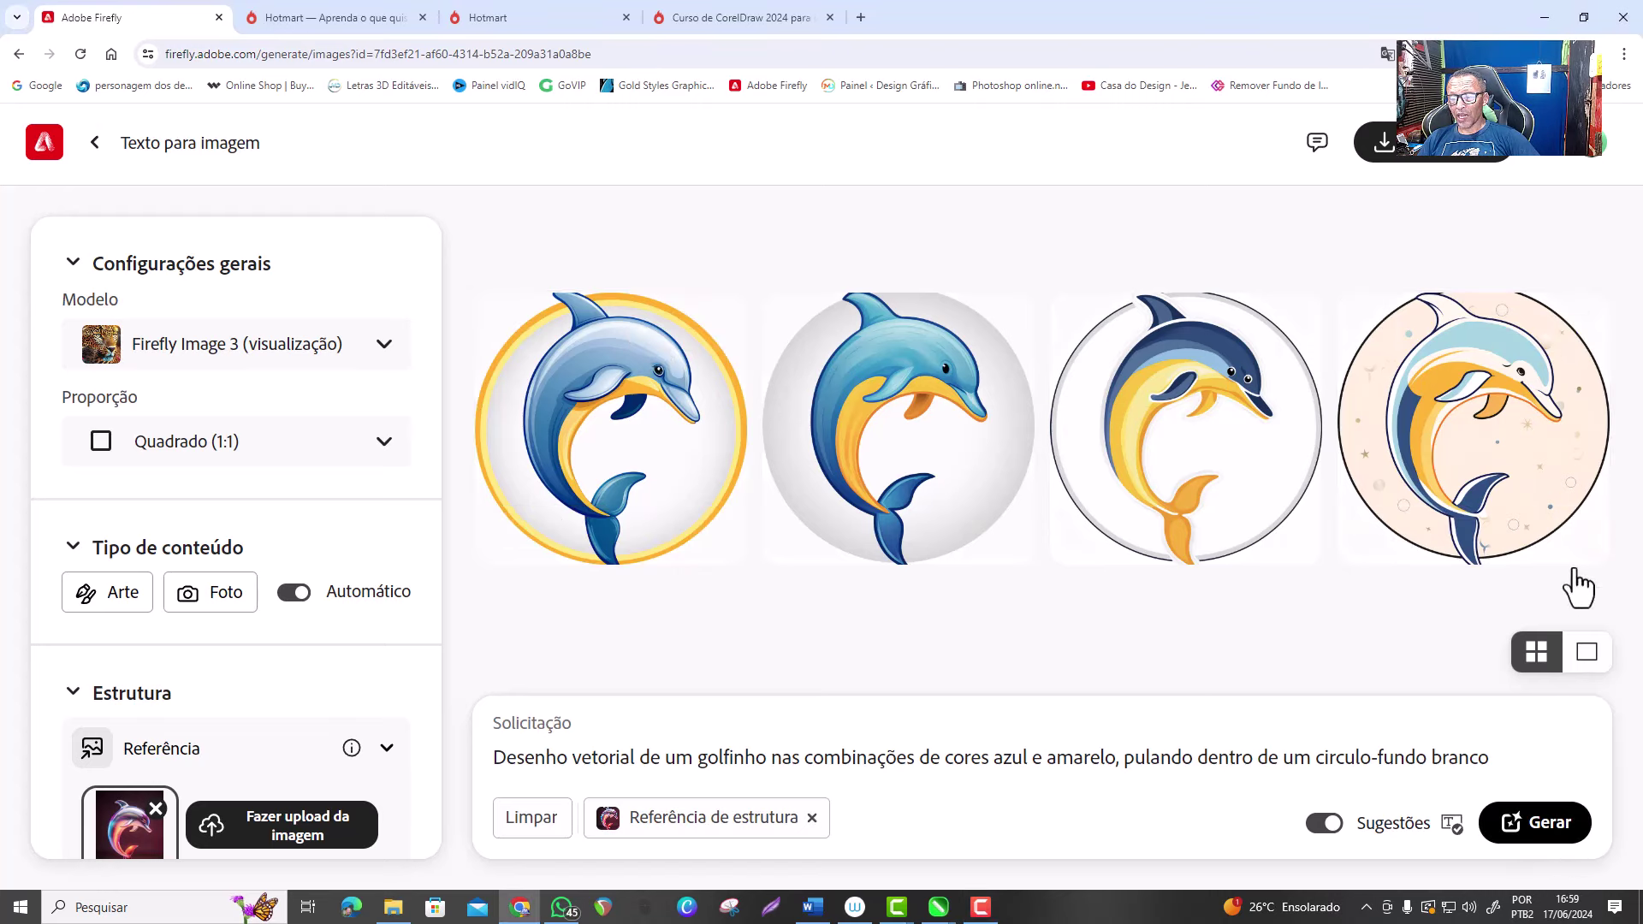
pyautogui.click(946, 347)
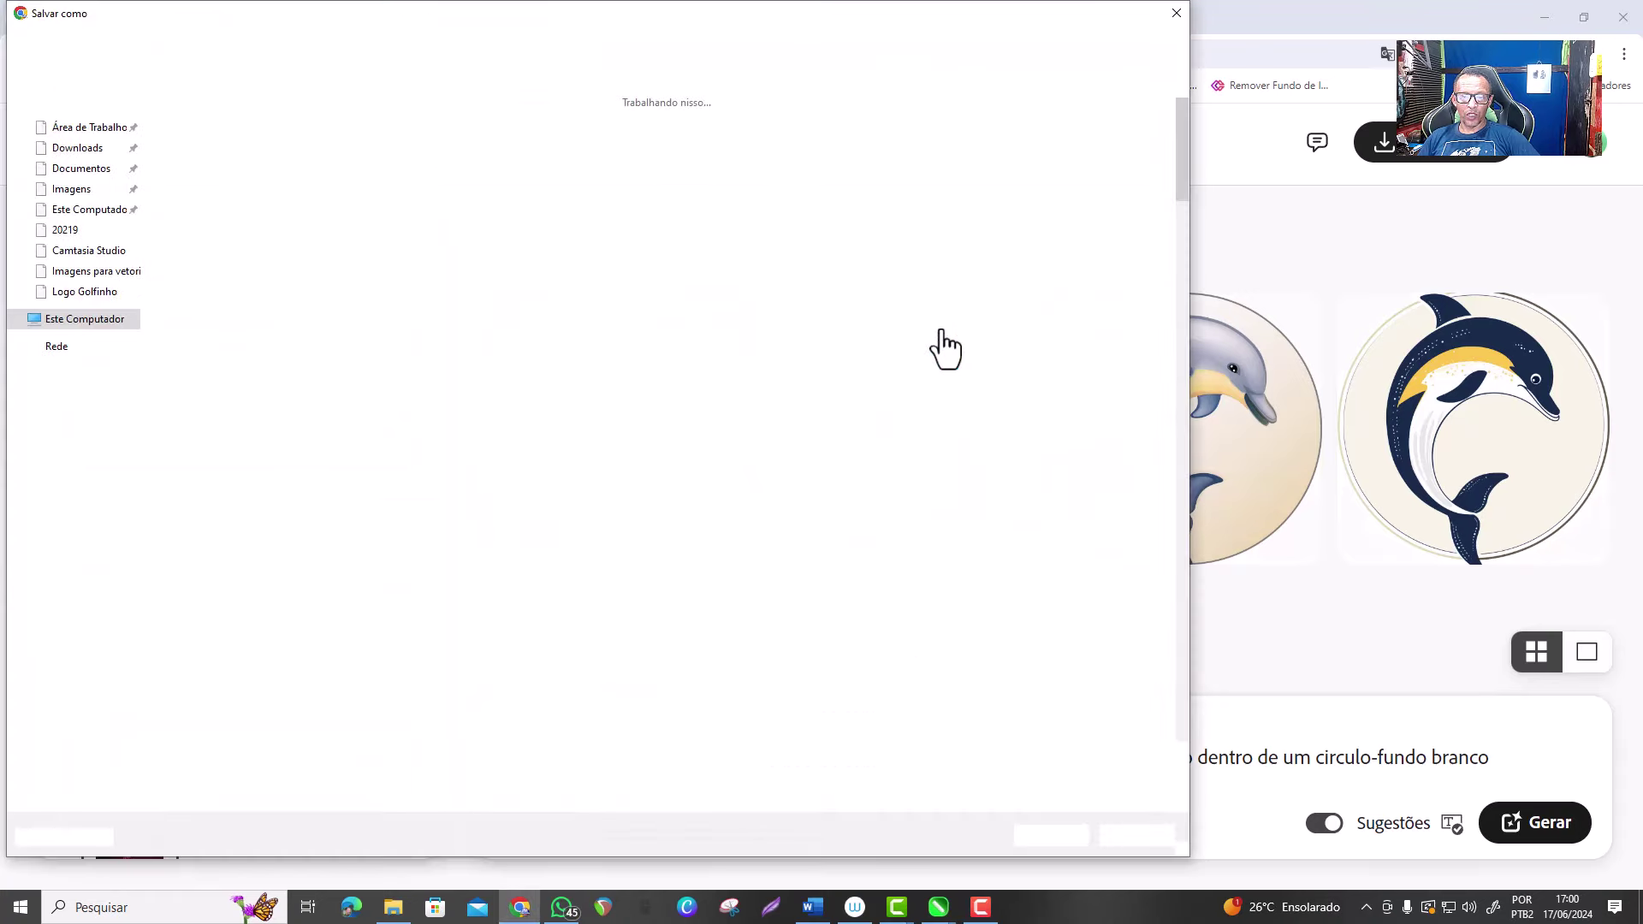
pyautogui.click(1050, 831)
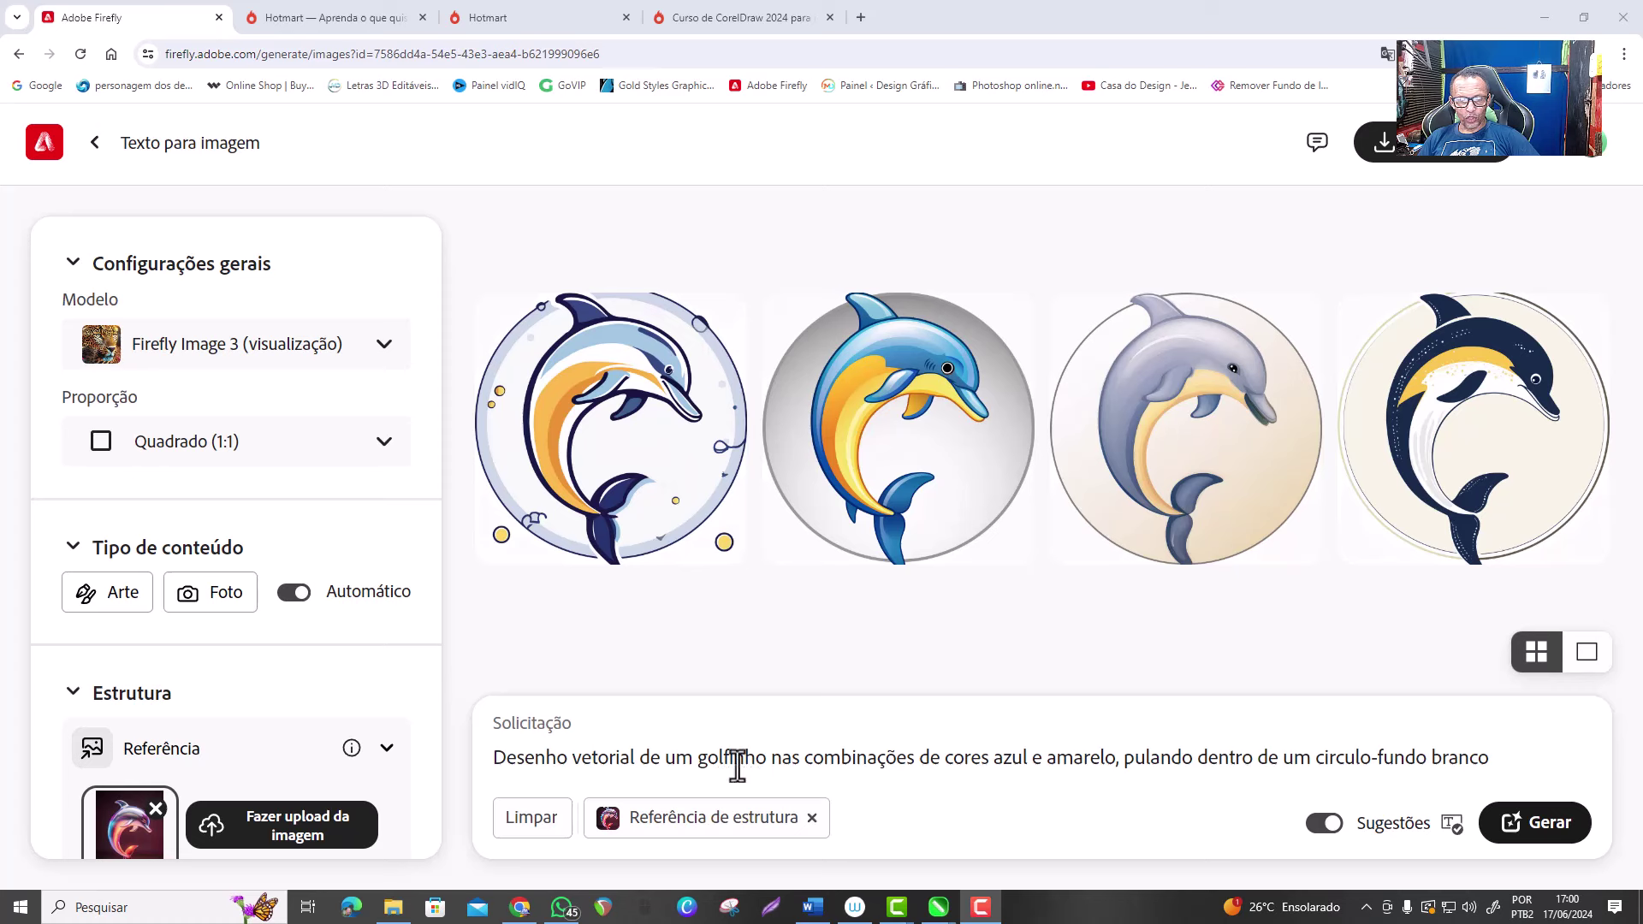
# Remove "e amarelo" from the prompt so only blue is requested, and generate the dolphin images again.
pyautogui.moveTo(1117, 760); pyautogui.dragTo(1036, 761)
pyautogui.press('BackSpace')
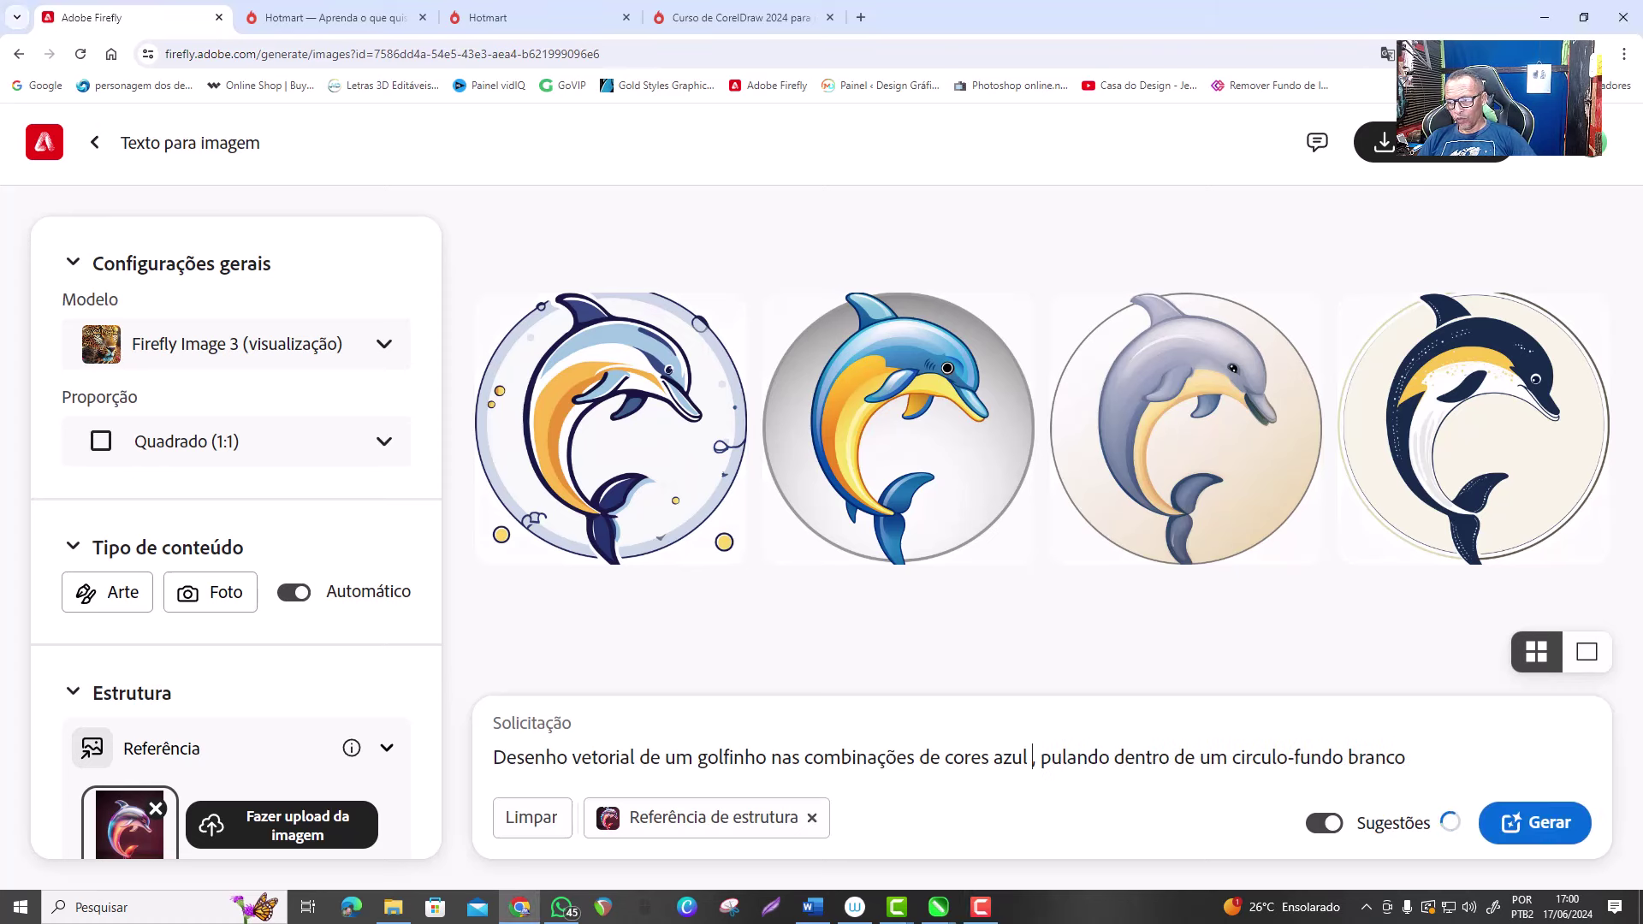
pyautogui.click(1549, 826)
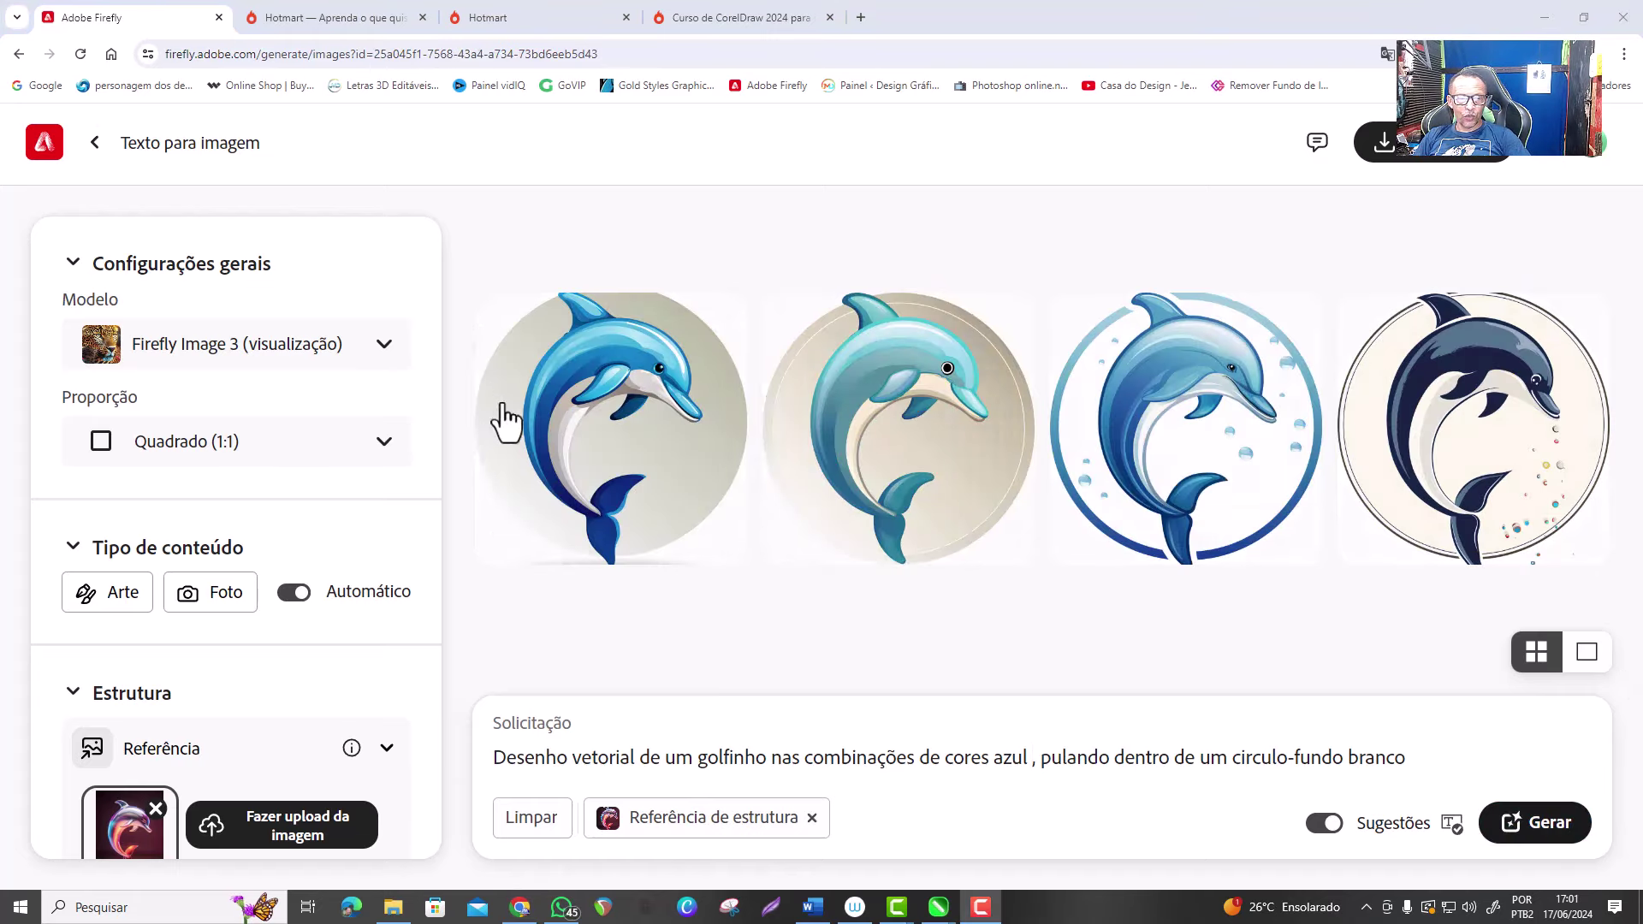
pyautogui.moveTo(1343, 567)
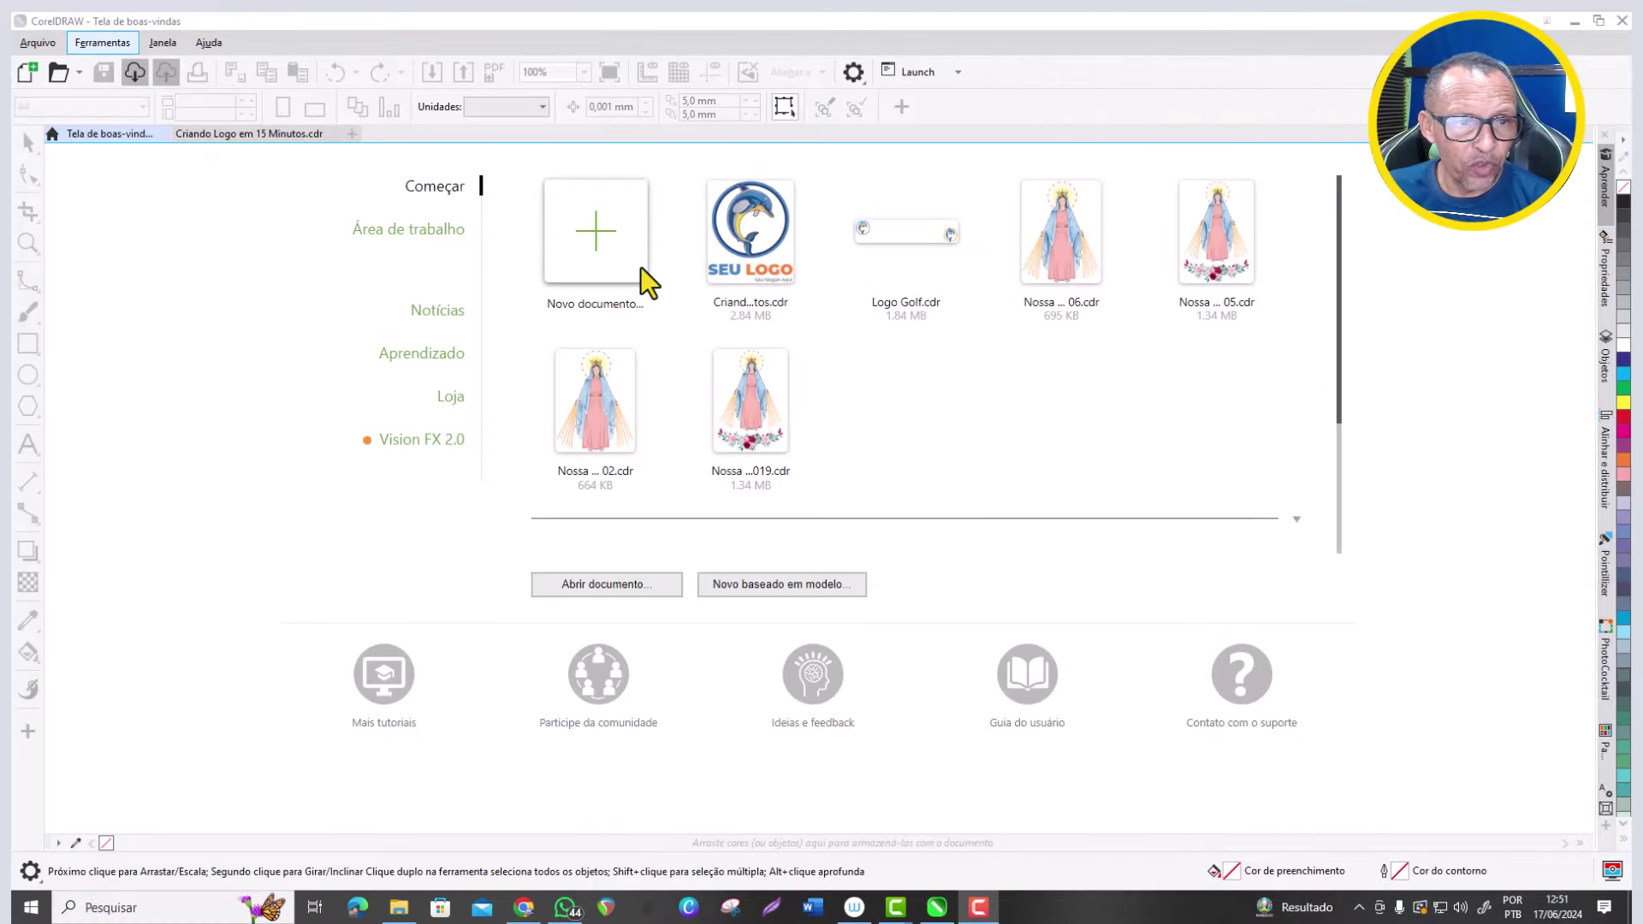
# Switch to CorelDRAW and create a new single-page A4 portrait document in CMYK at 300 dpi.
pyautogui.click(603, 240)
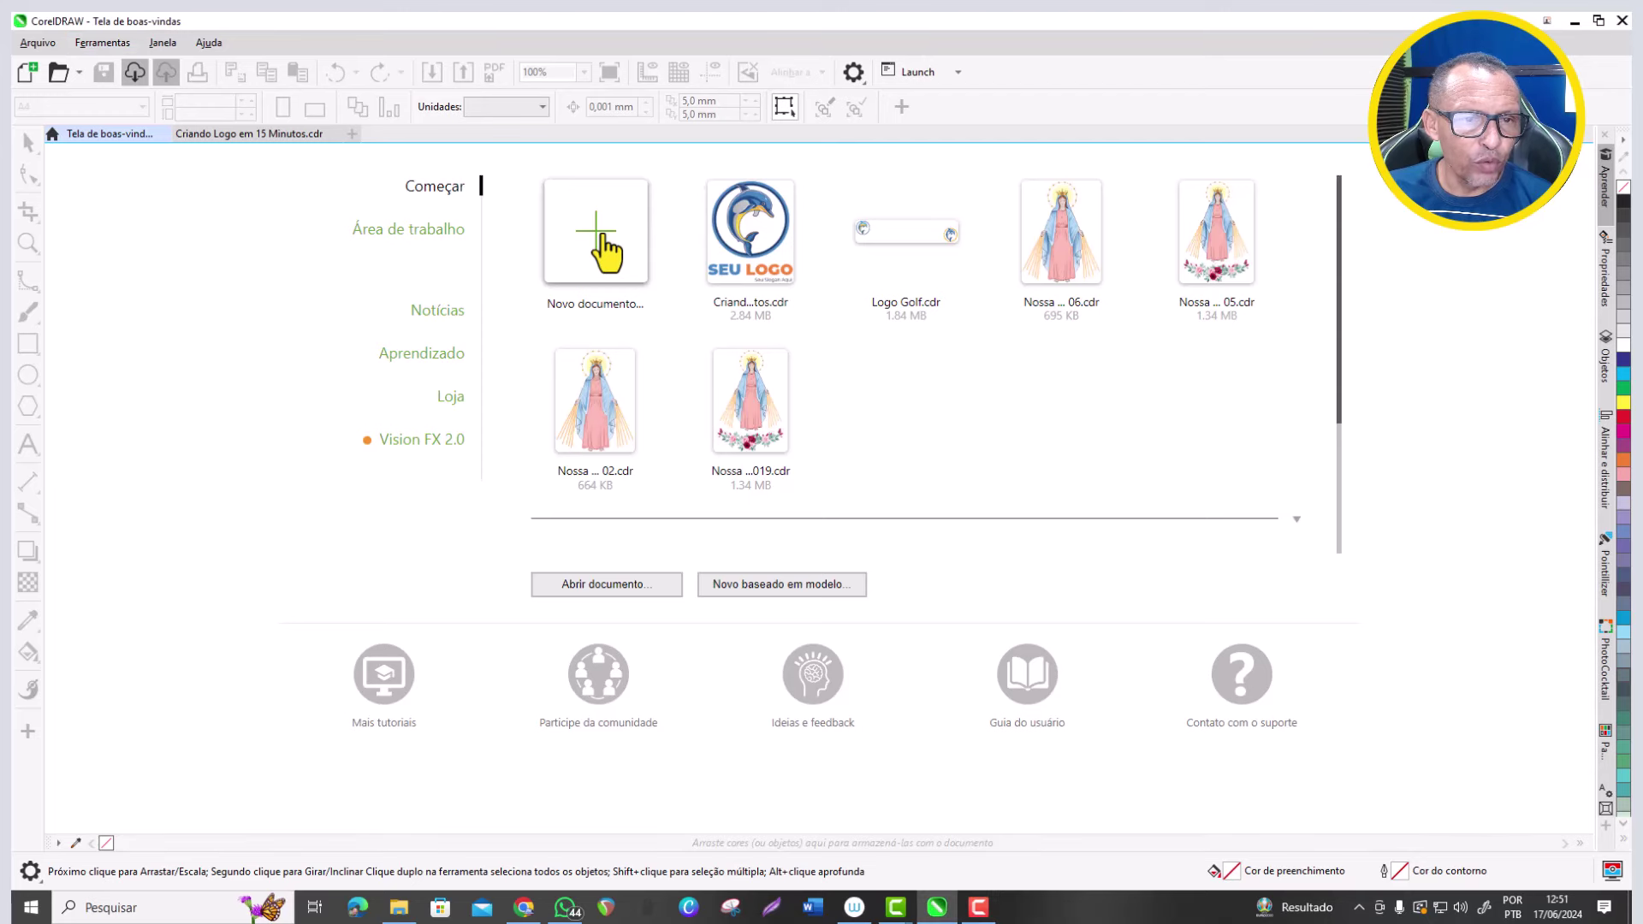
pyautogui.click(603, 248)
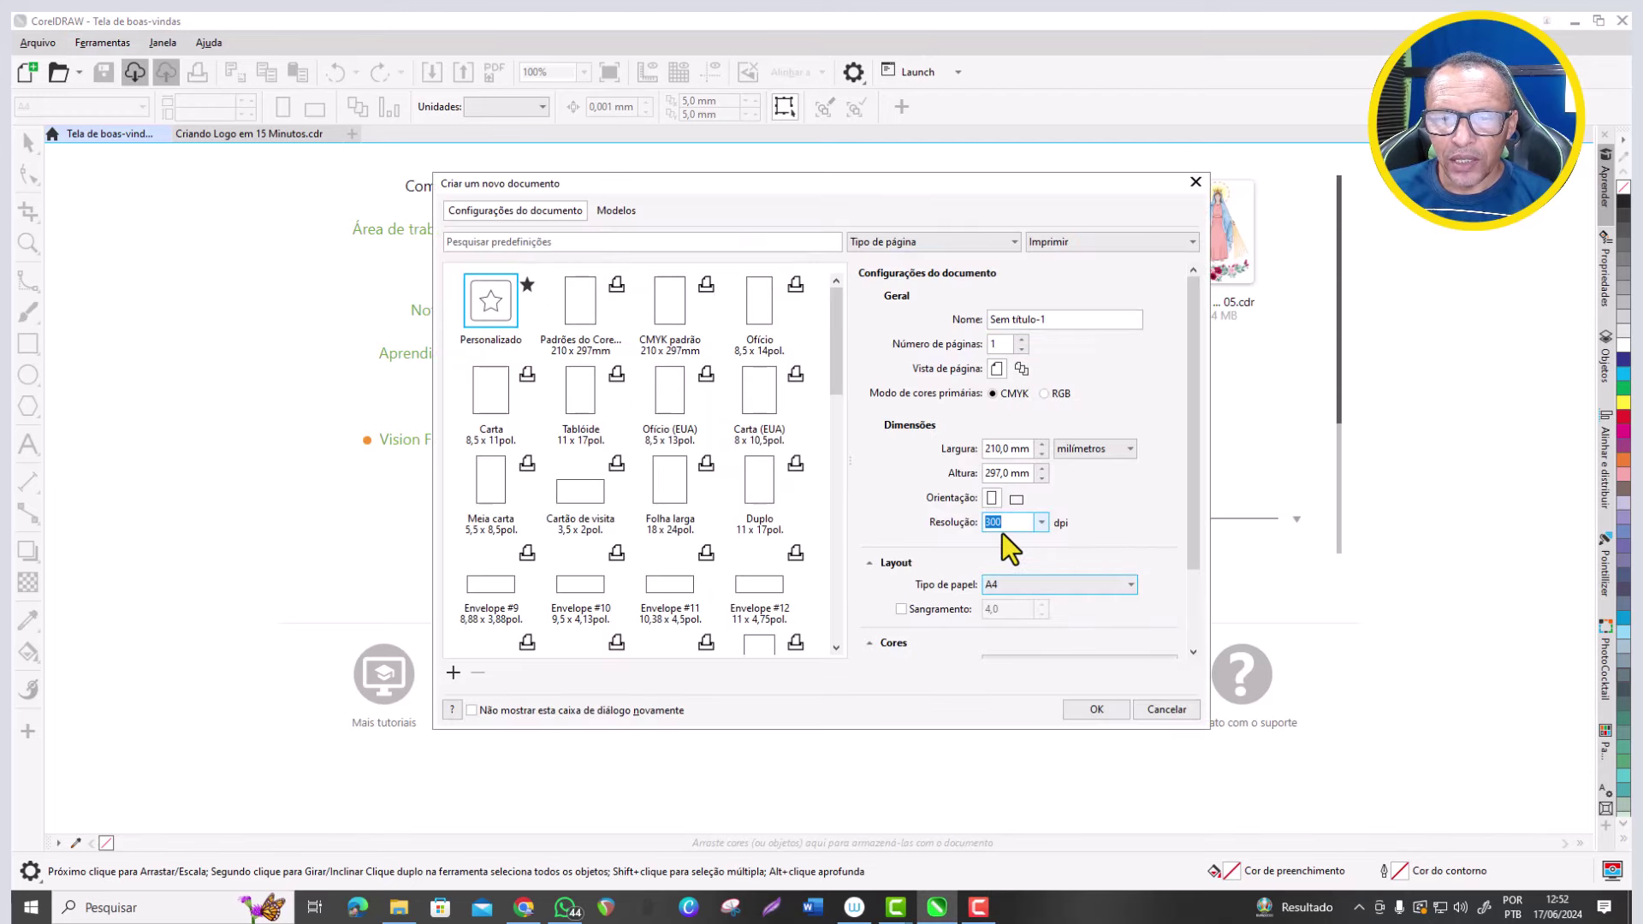
pyautogui.click(1097, 709)
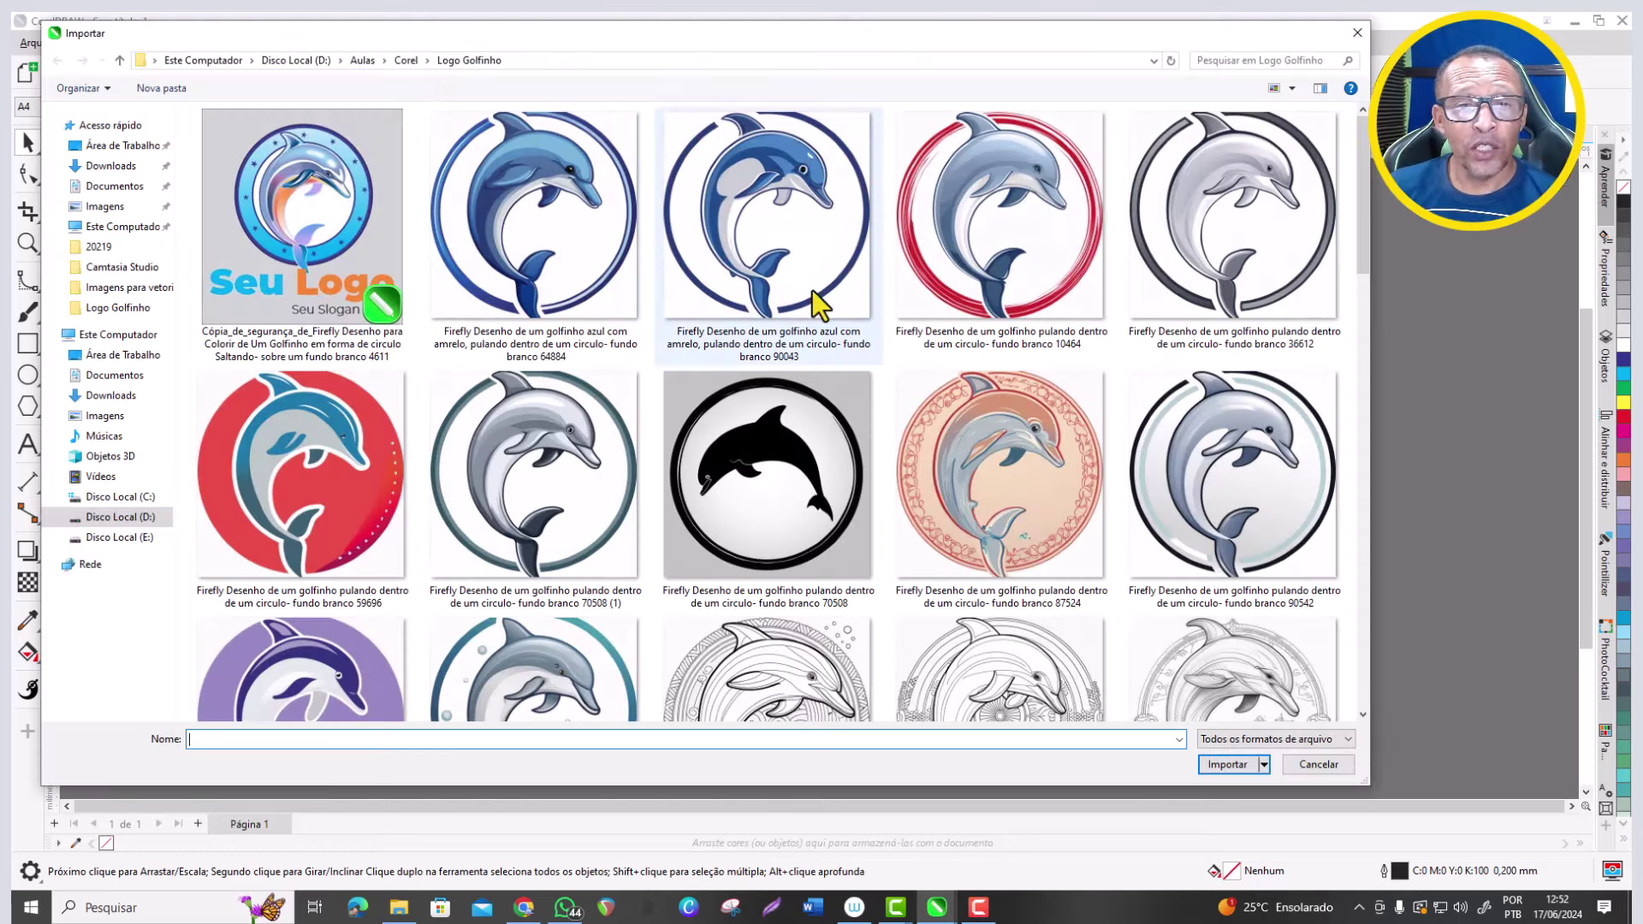
# Import the blue dolphin image ending in 90043 from the Logo Golfinho folder and place it about 211 mm wide across the page.
pyautogui.click(782, 192)
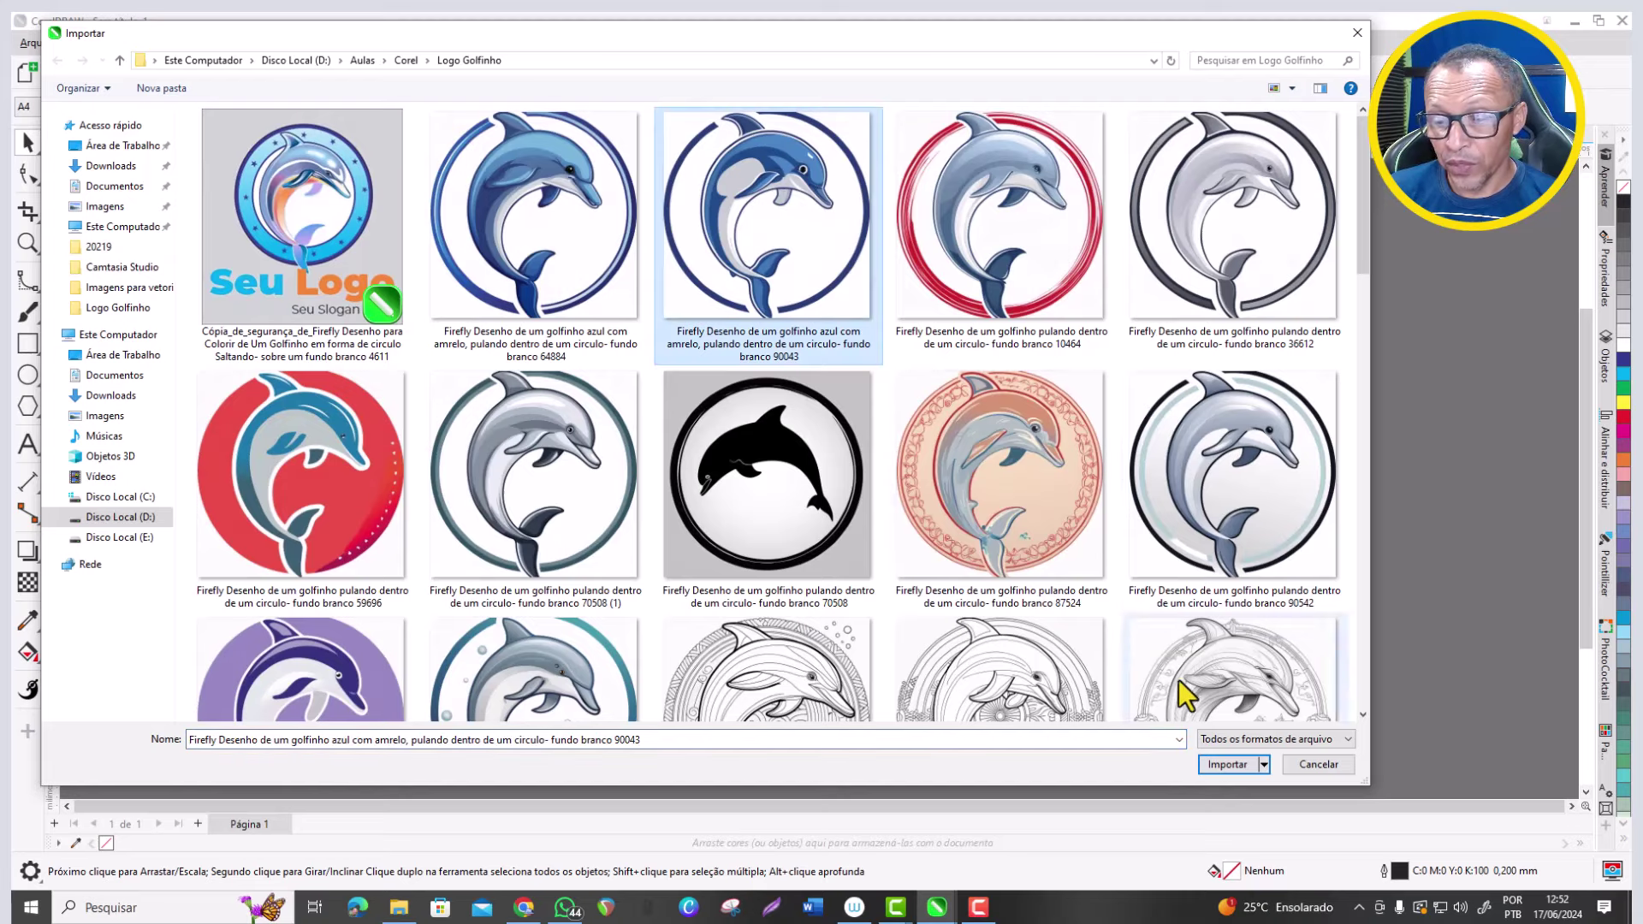
pyautogui.click(1227, 764)
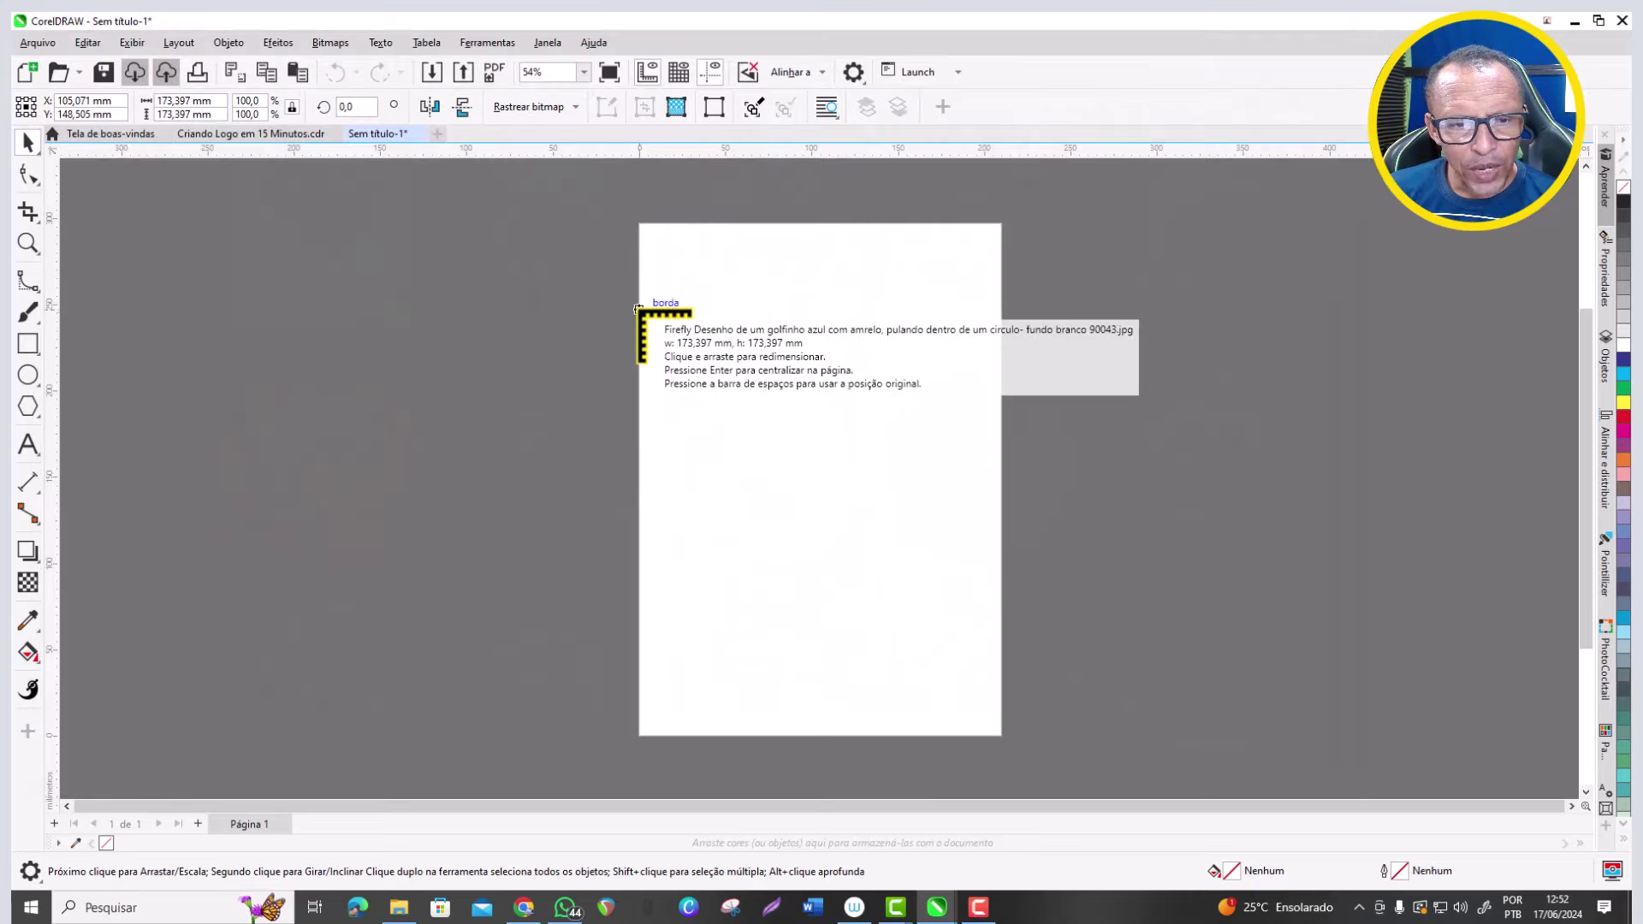
pyautogui.moveTo(790, 393); pyautogui.dragTo(1129, 674)
pyautogui.scroll(3, 811, 384)
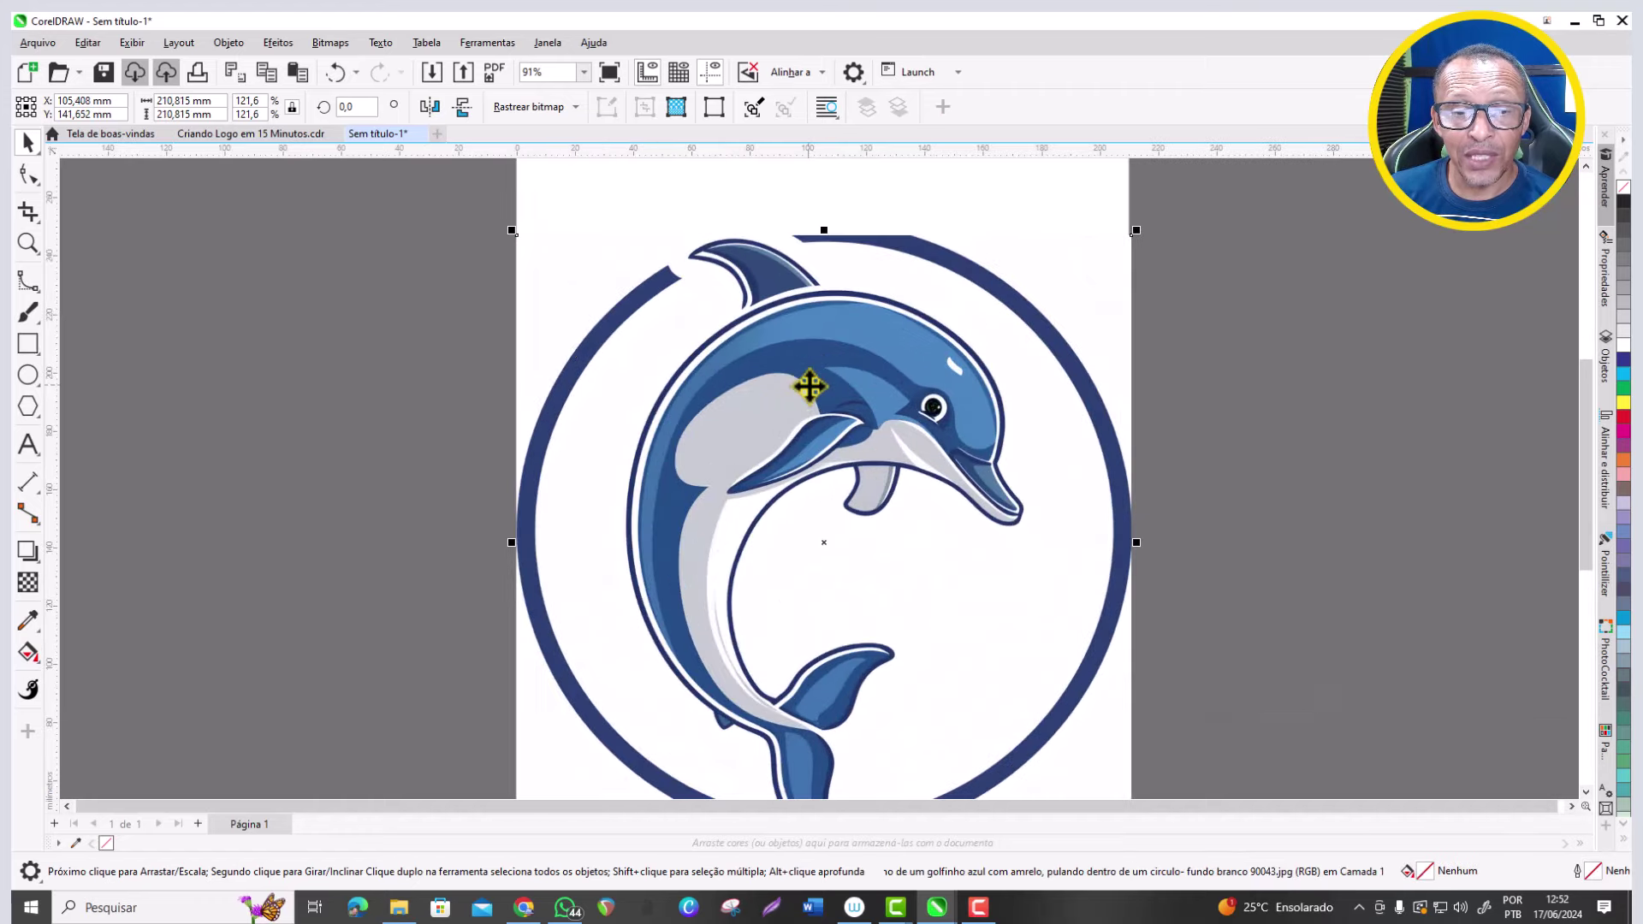
pyautogui.scroll(-2, 808, 387)
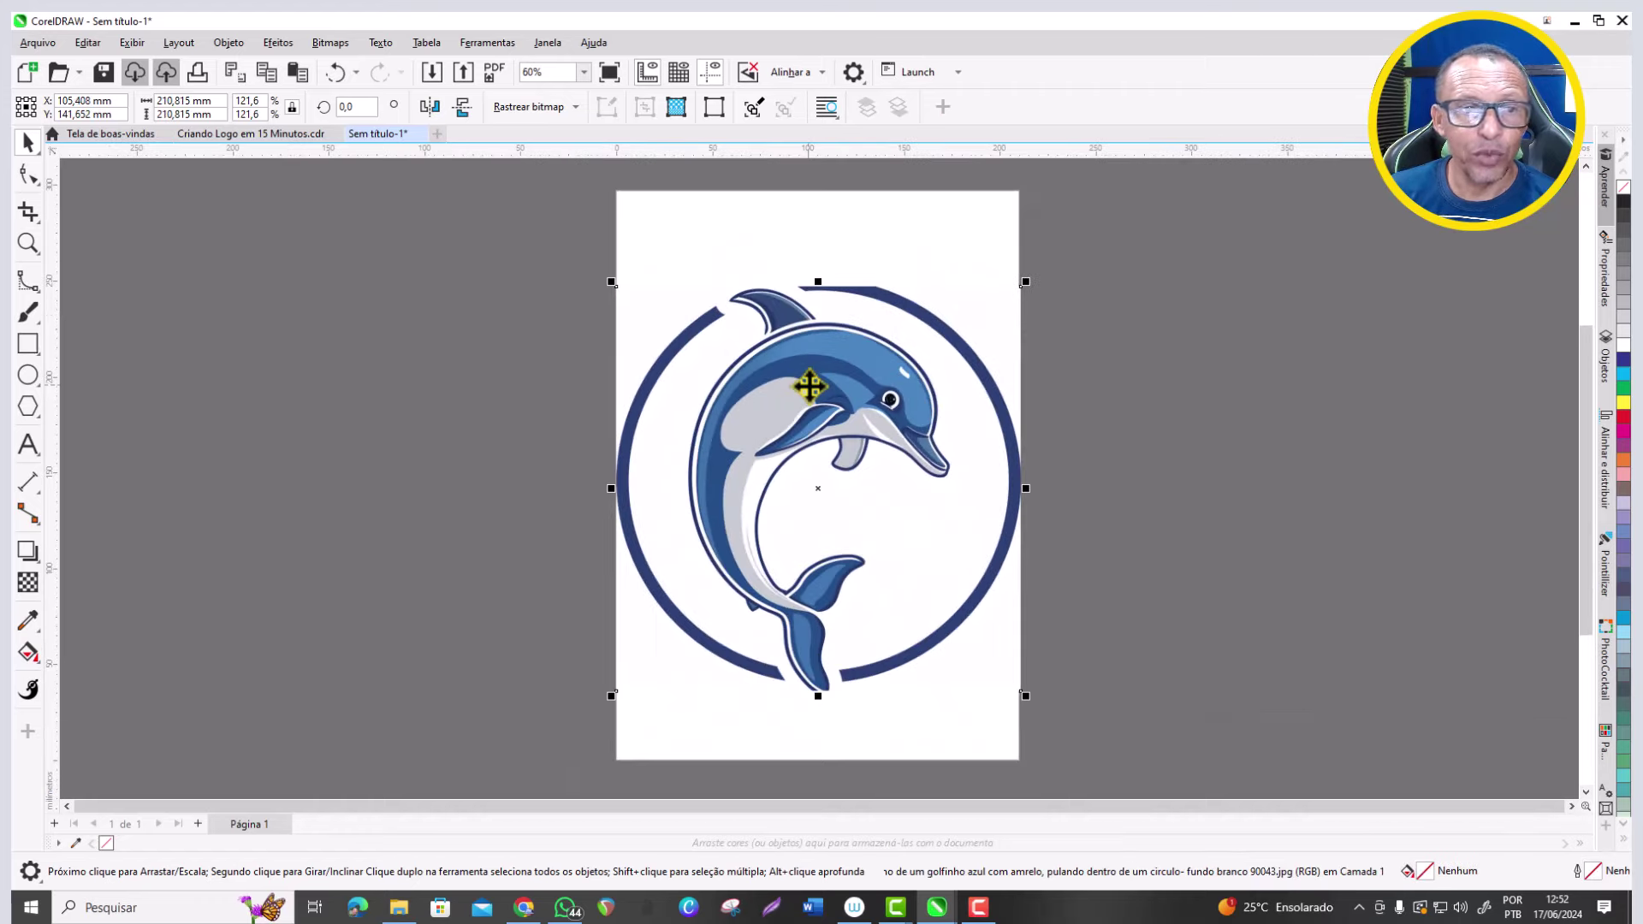
# Vectorize the dolphin bitmap with a PowerTRACE outline trace as a detailed logo, setting the detail to 89.
pyautogui.click(574, 106)
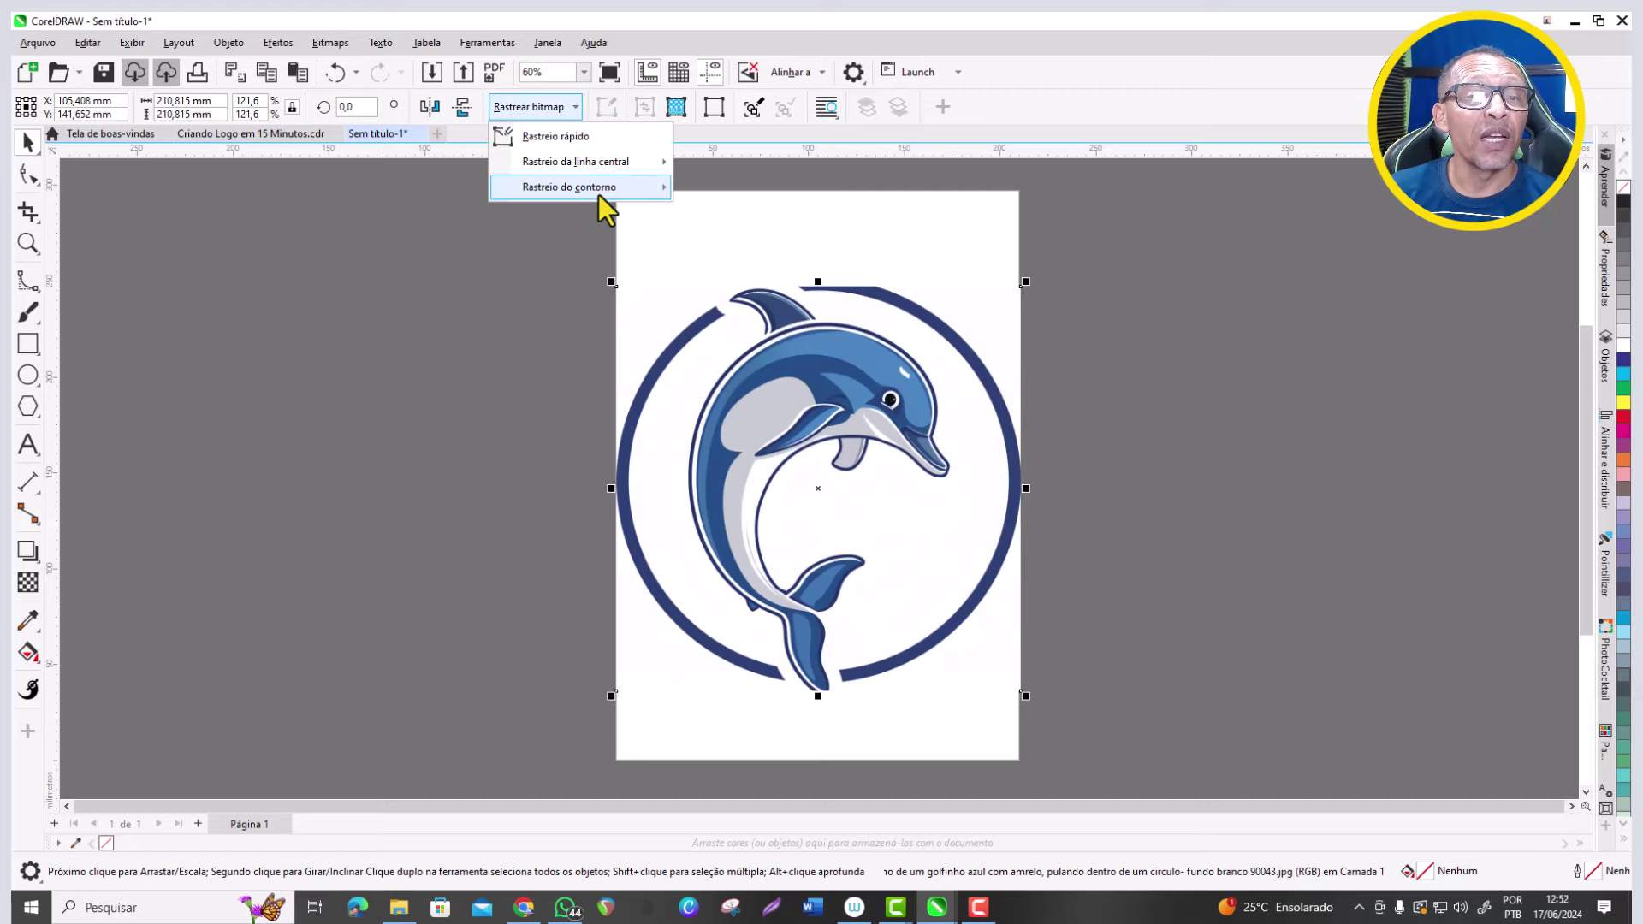
pyautogui.moveTo(598, 194)
pyautogui.click(748, 238)
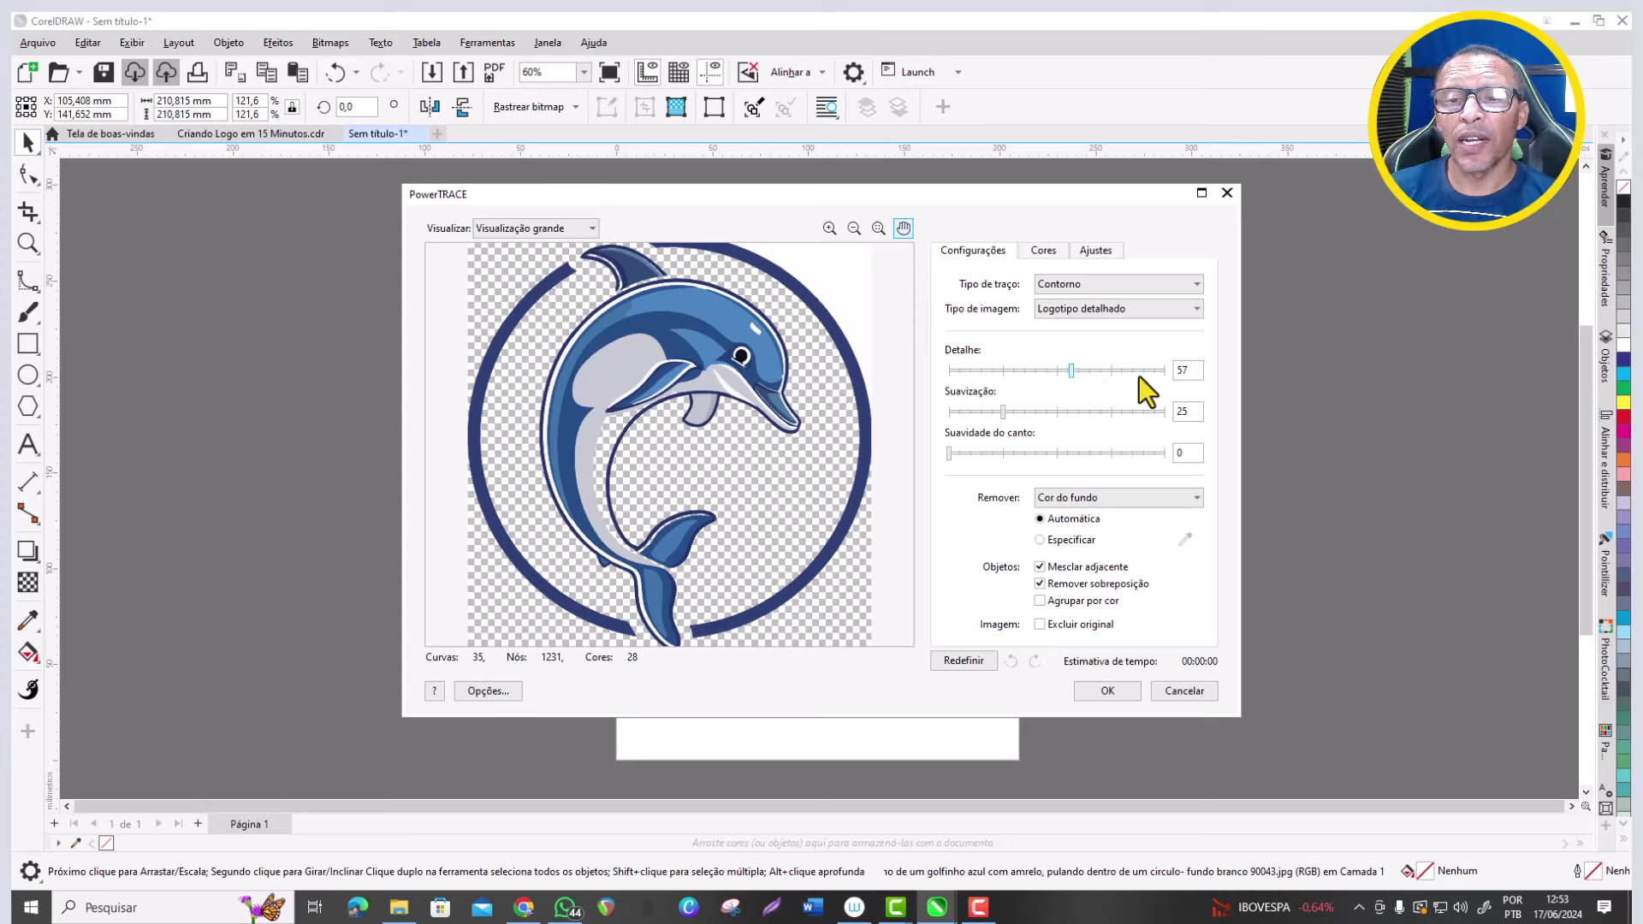
pyautogui.click(1142, 371)
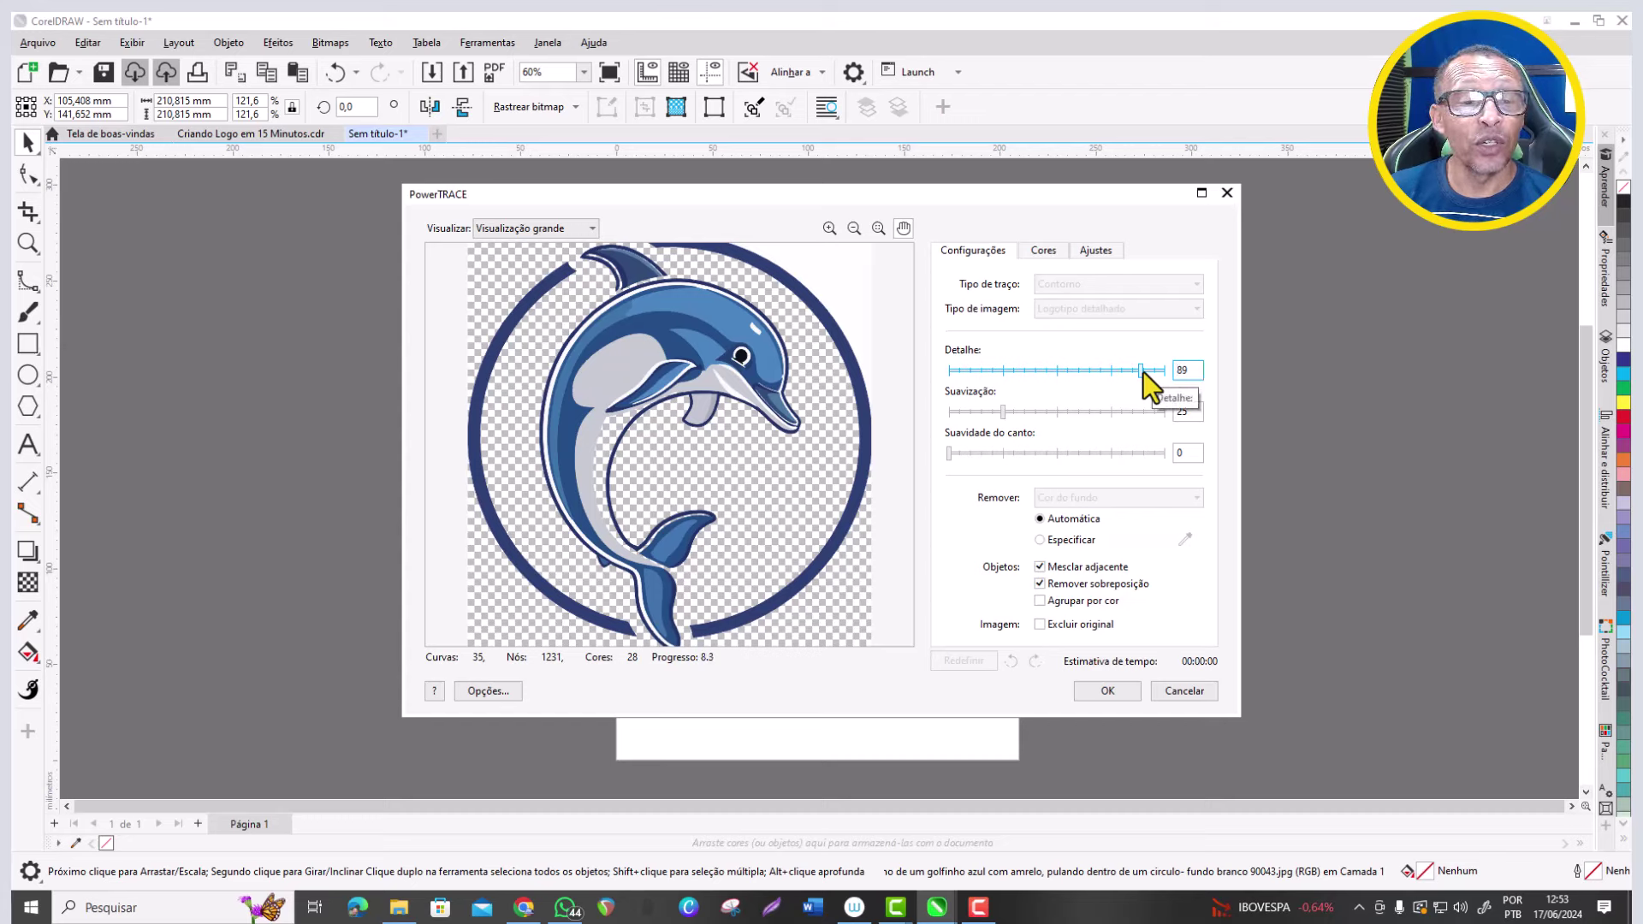
pyautogui.click(1108, 690)
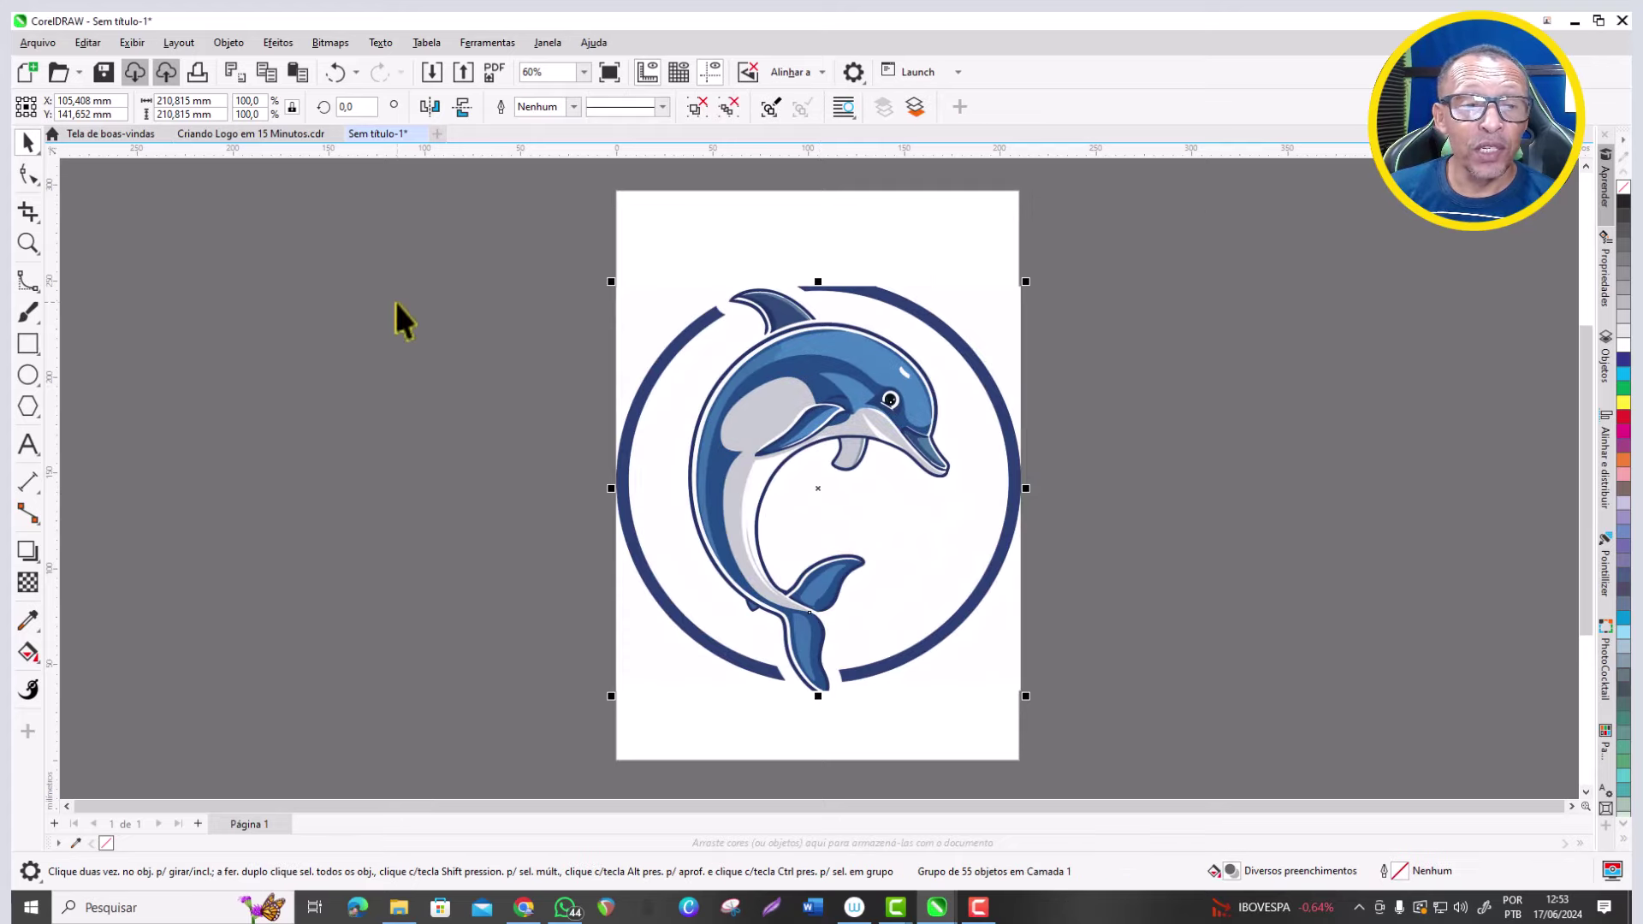
# Set the nudge distance to 220 mm and nudge the traced dolphin group once to the left, off the original bitmap.
pyautogui.click(408, 457)
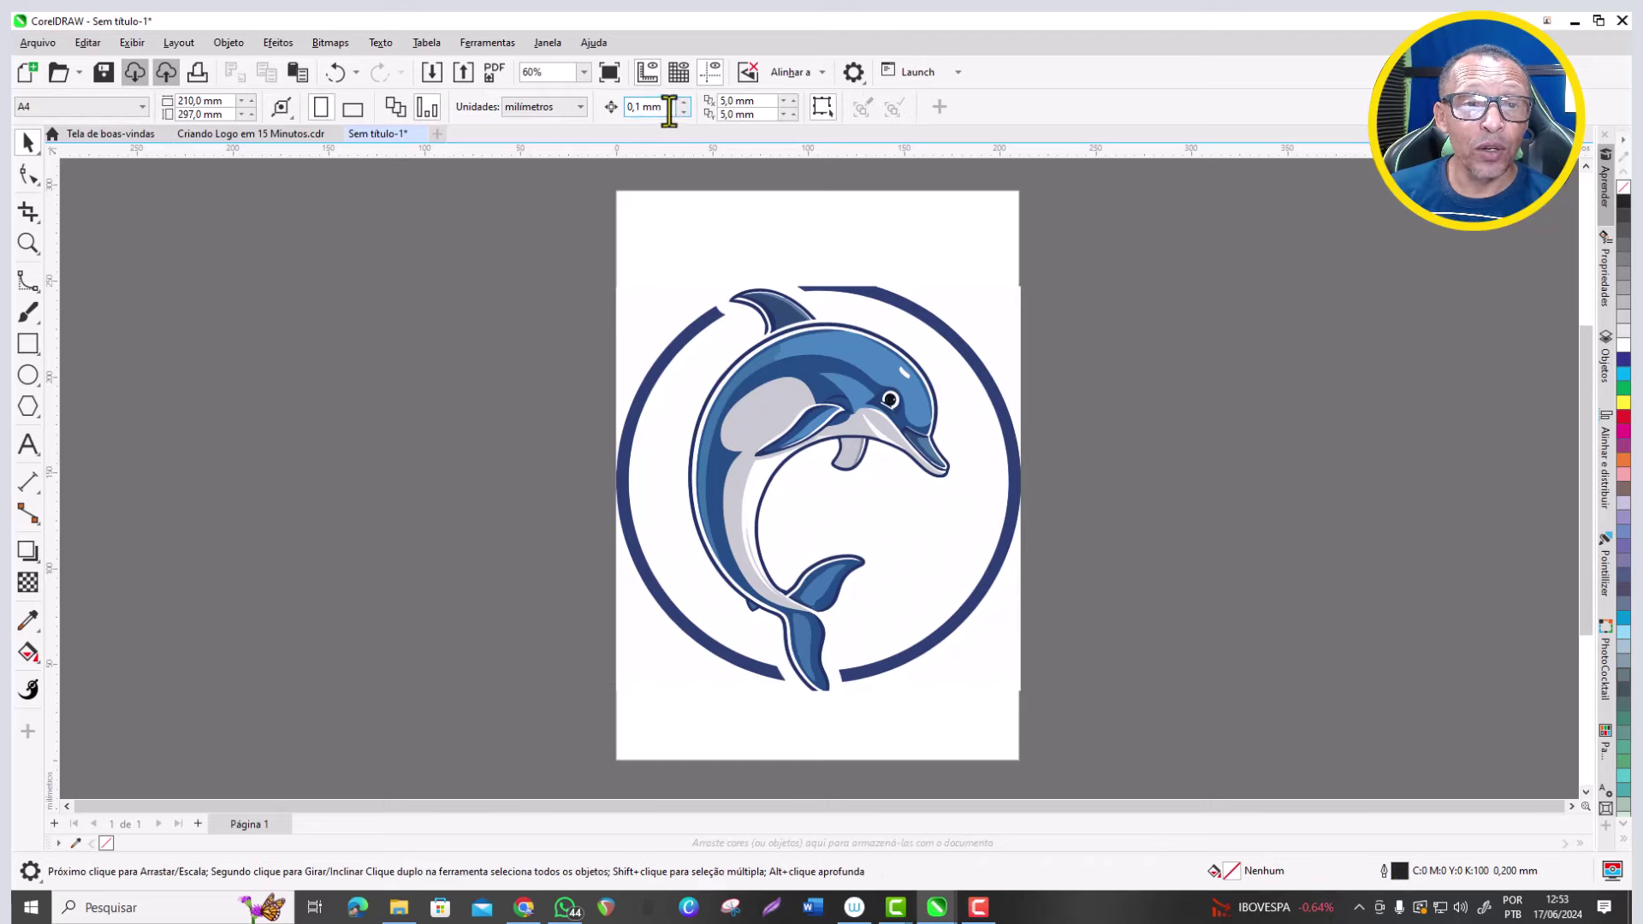
pyautogui.moveTo(675, 108); pyautogui.dragTo(611, 116)
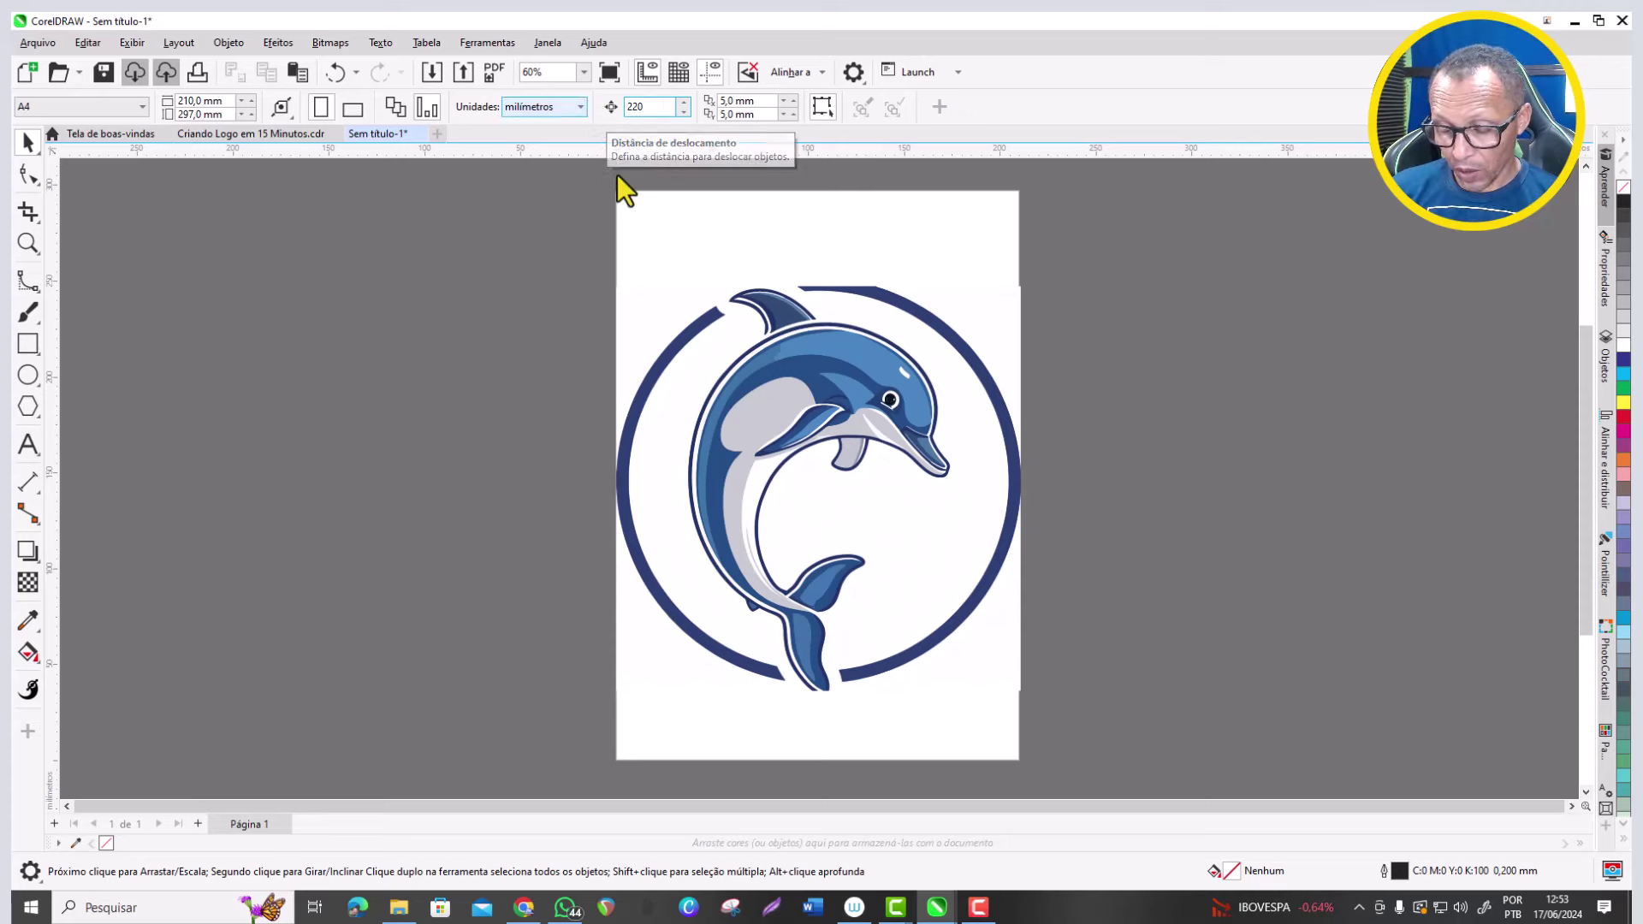
pyautogui.click(738, 383)
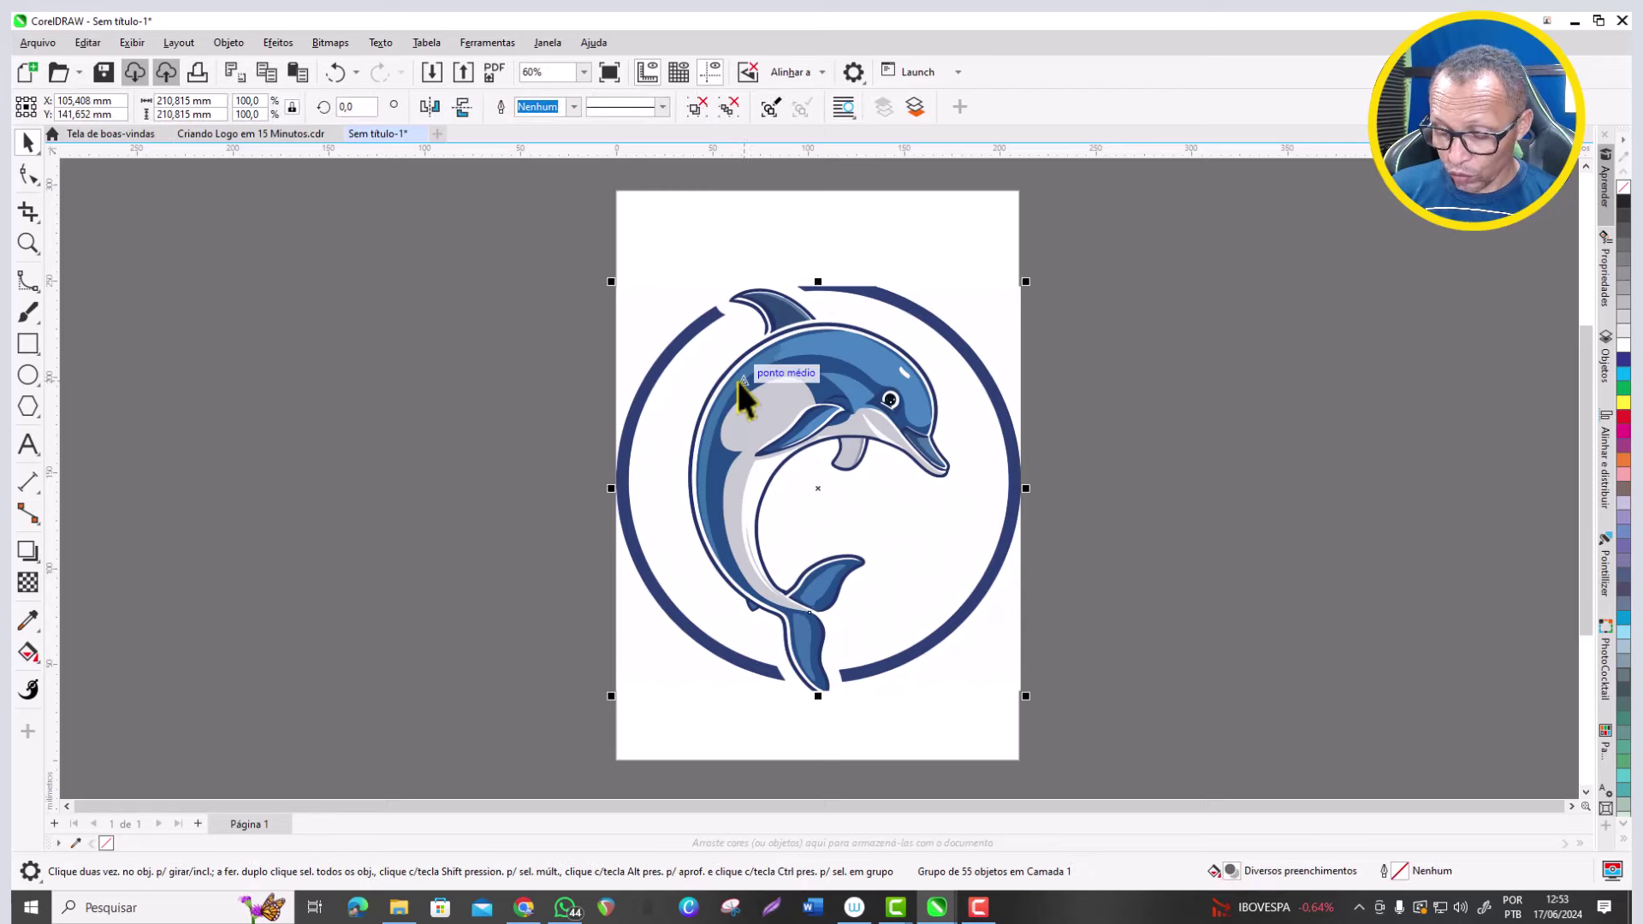
pyautogui.press('Left')
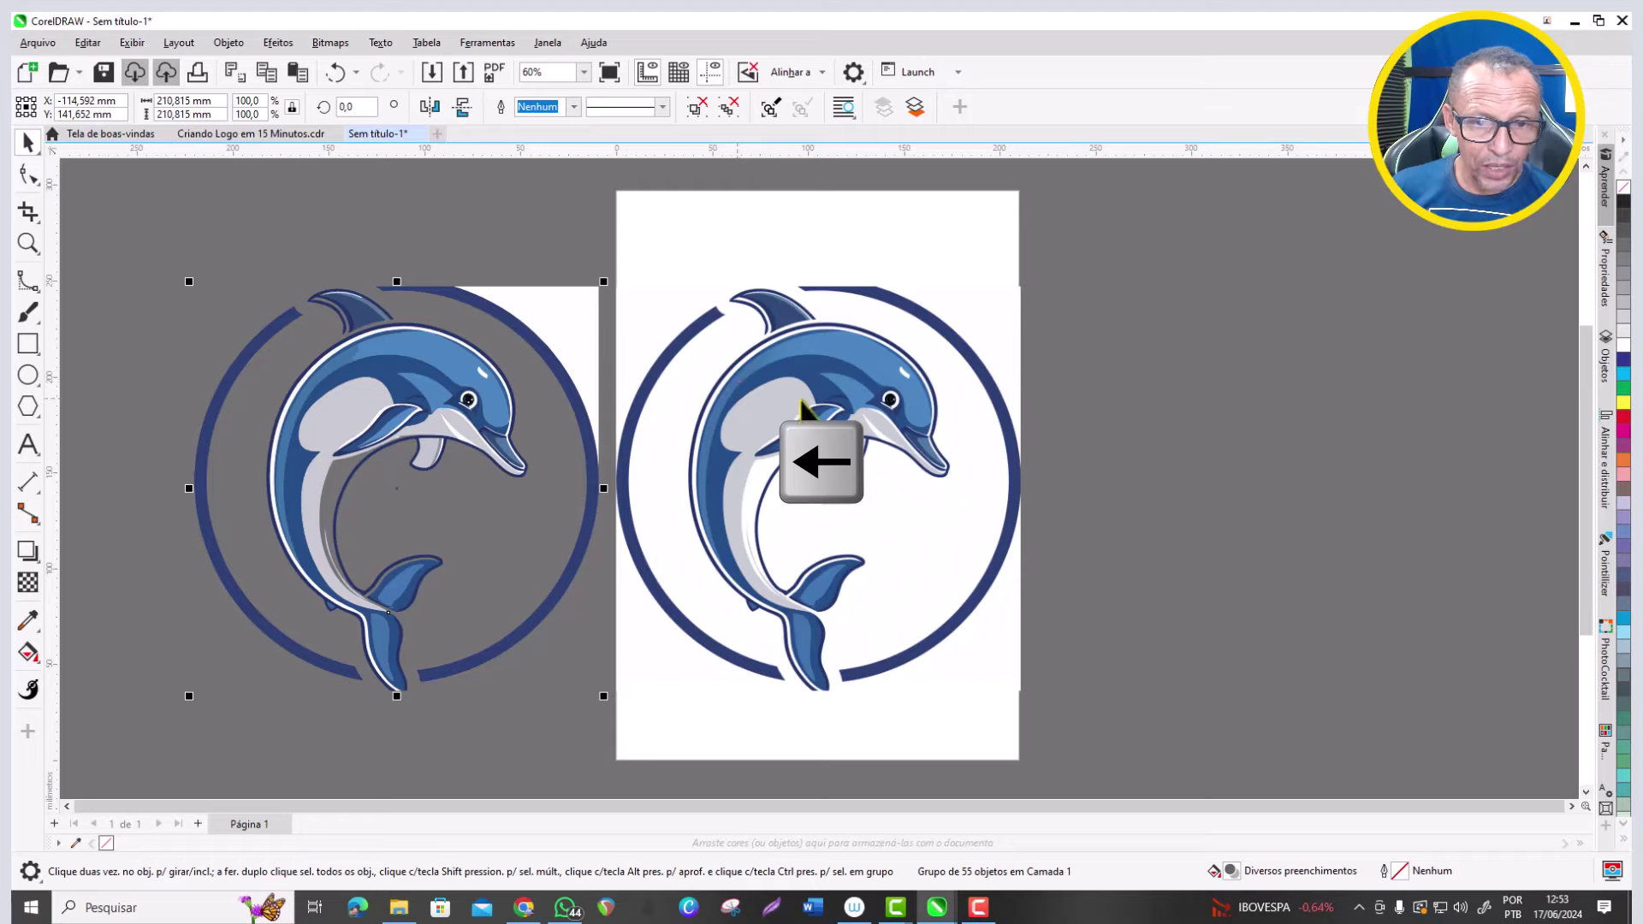
# Compare the traced dolphin with the original bitmap up close, checking the head, belly and back for tracing flaws.
pyautogui.scroll(2, 818, 407)
pyautogui.scroll(3, 818, 406)
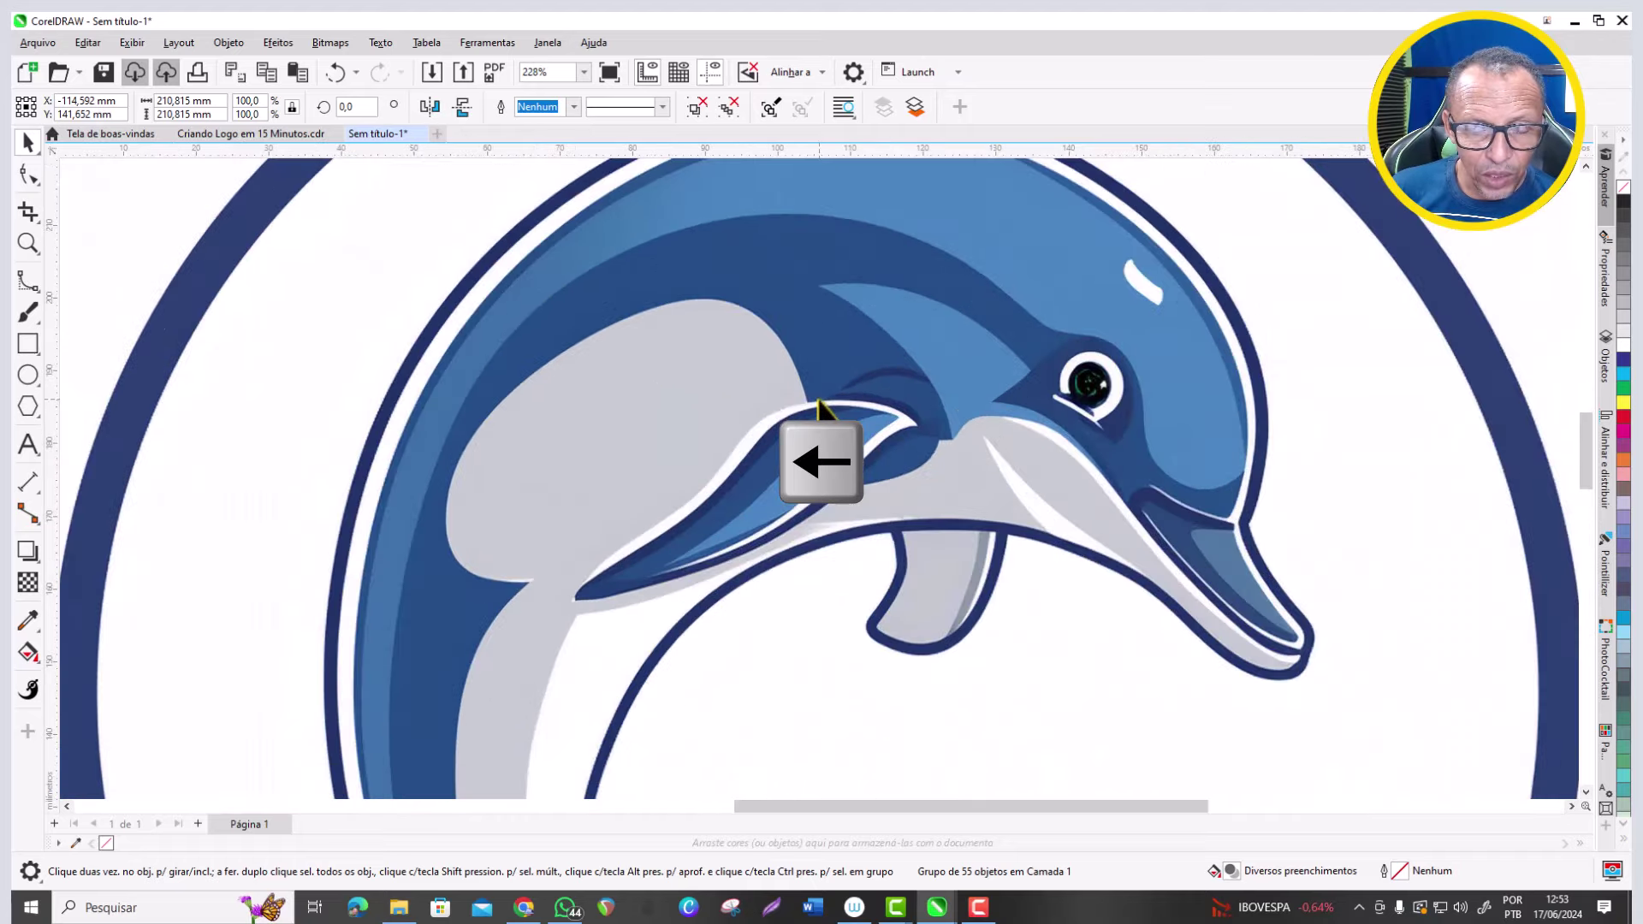
pyautogui.scroll(2, 818, 402)
pyautogui.scroll(-5, 818, 402)
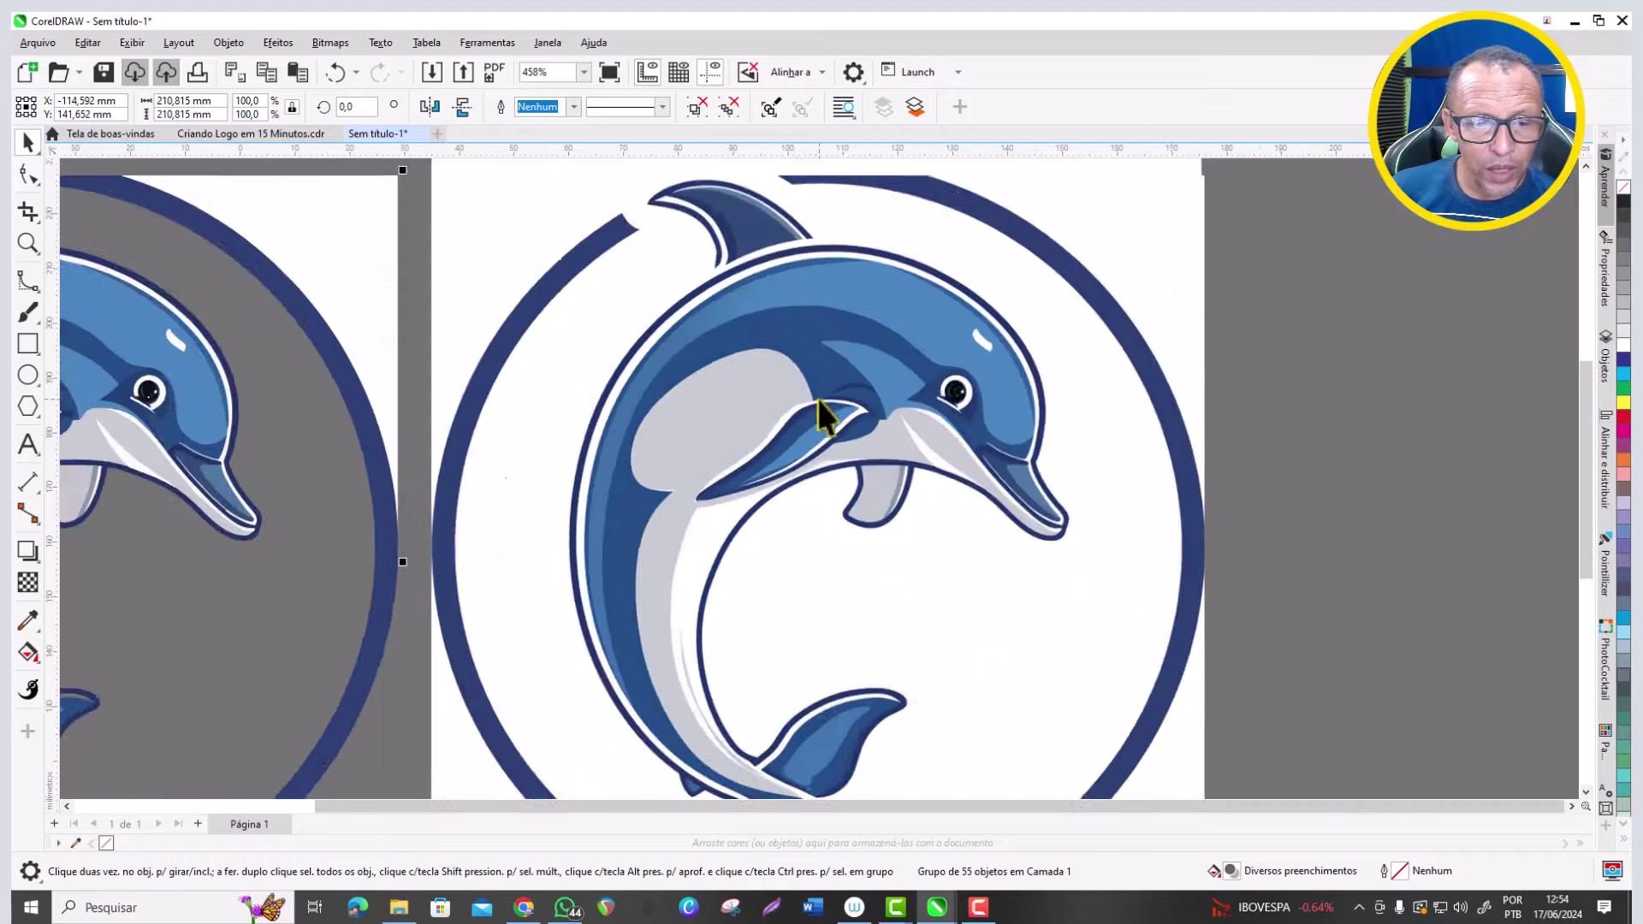
pyautogui.scroll(3, 257, 472)
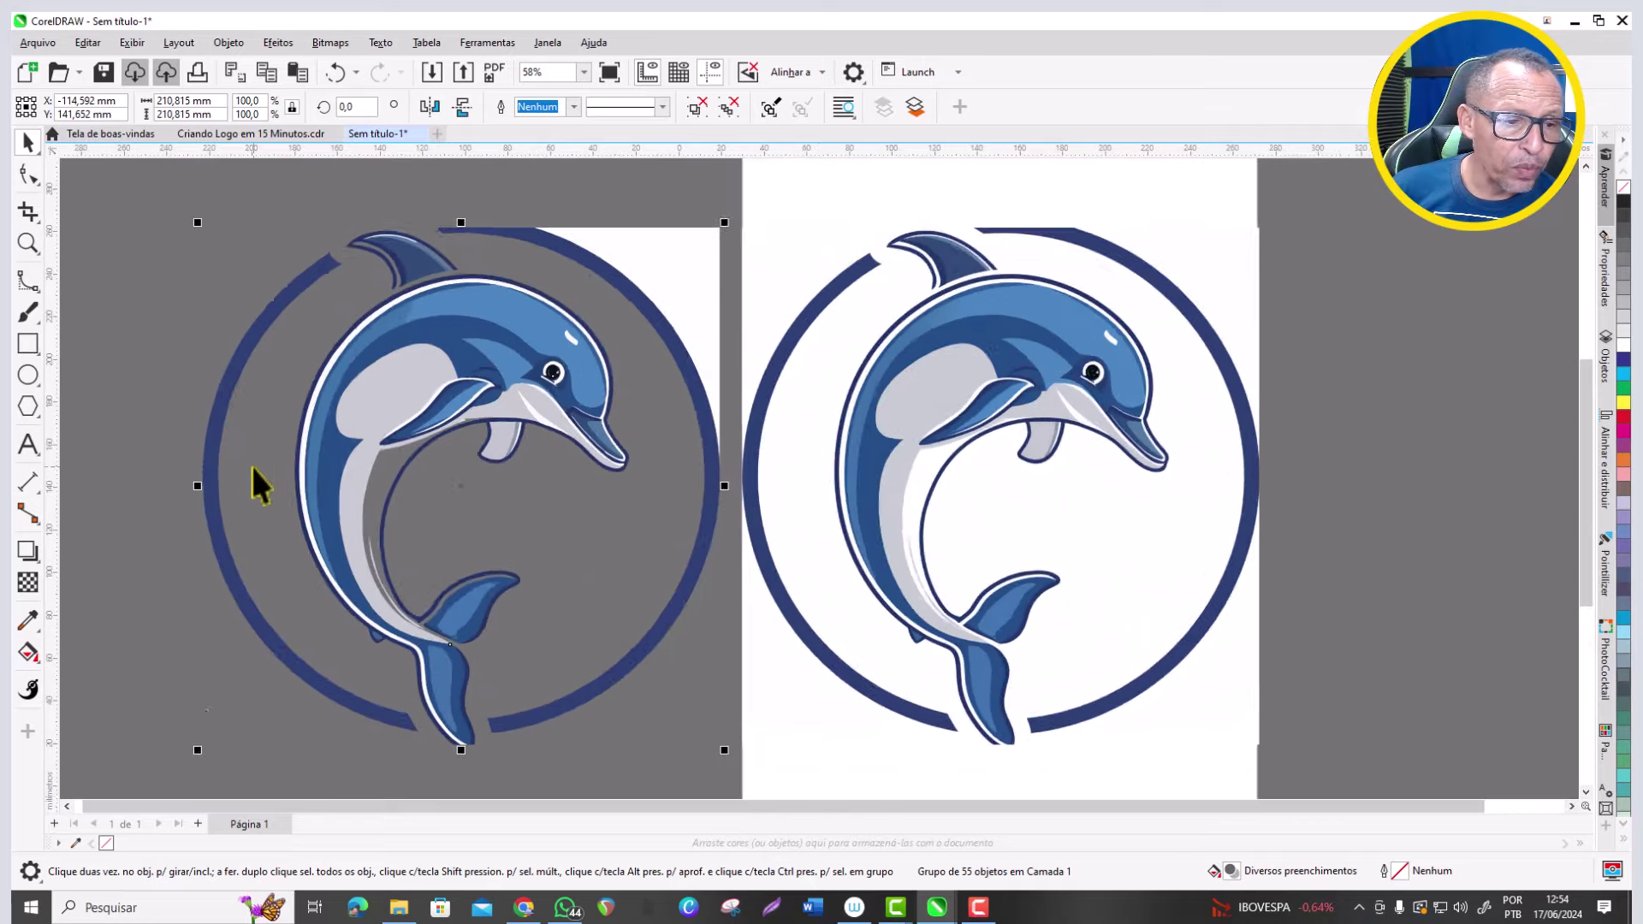
pyautogui.scroll(-2, 480, 360)
pyautogui.scroll(1, 499, 359)
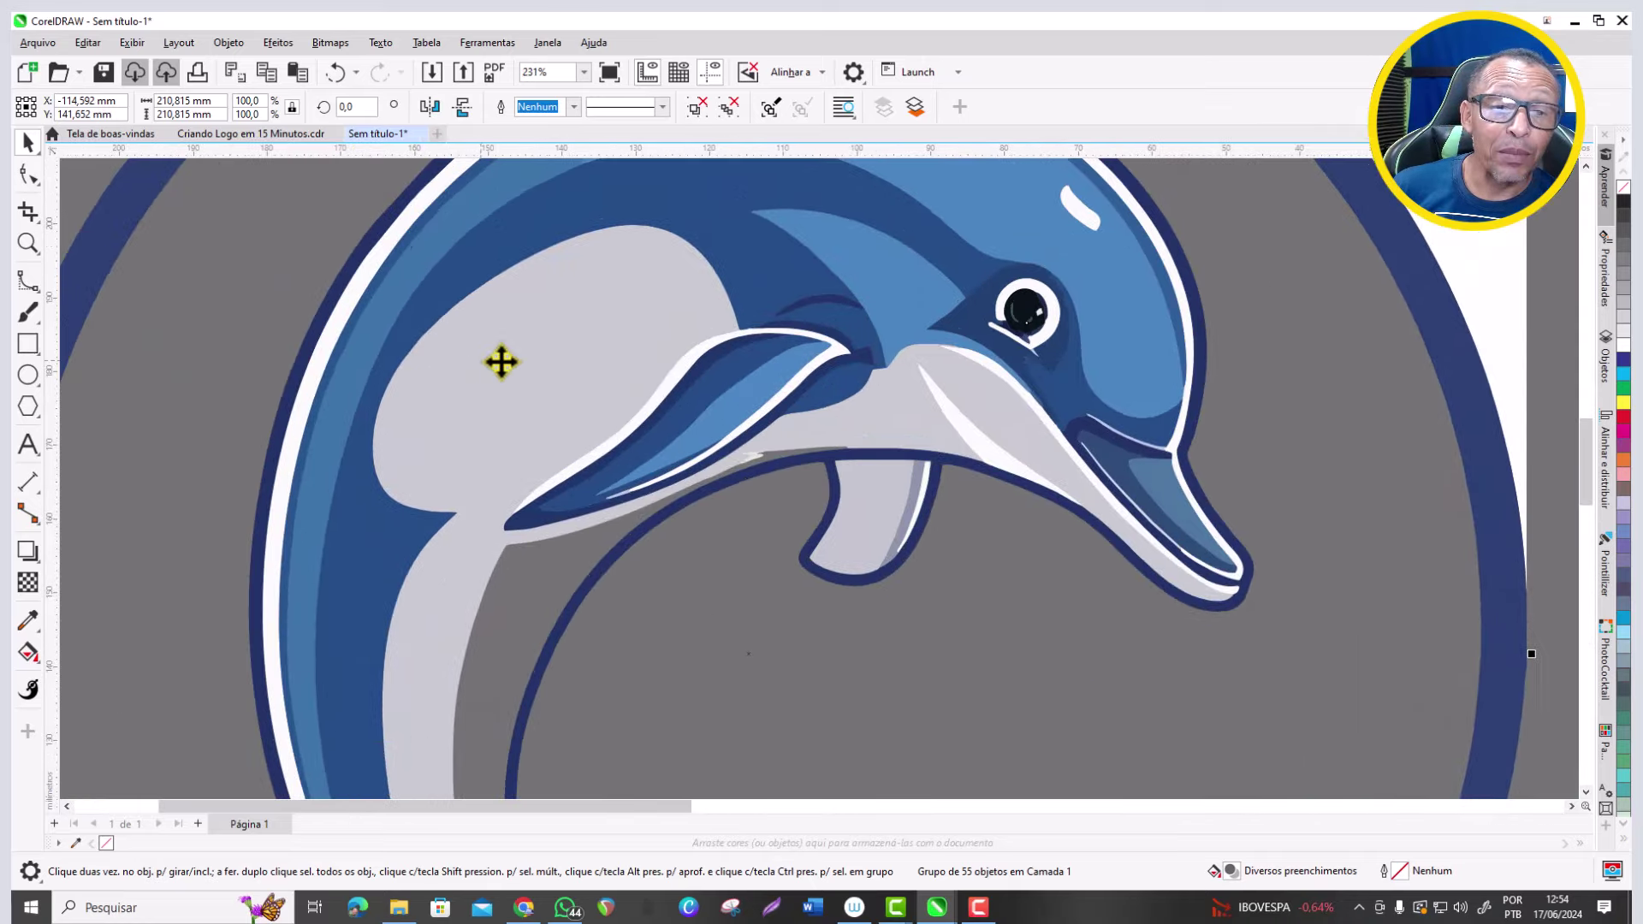
pyautogui.scroll(-2, 514, 366)
pyautogui.scroll(-3, 583, 311)
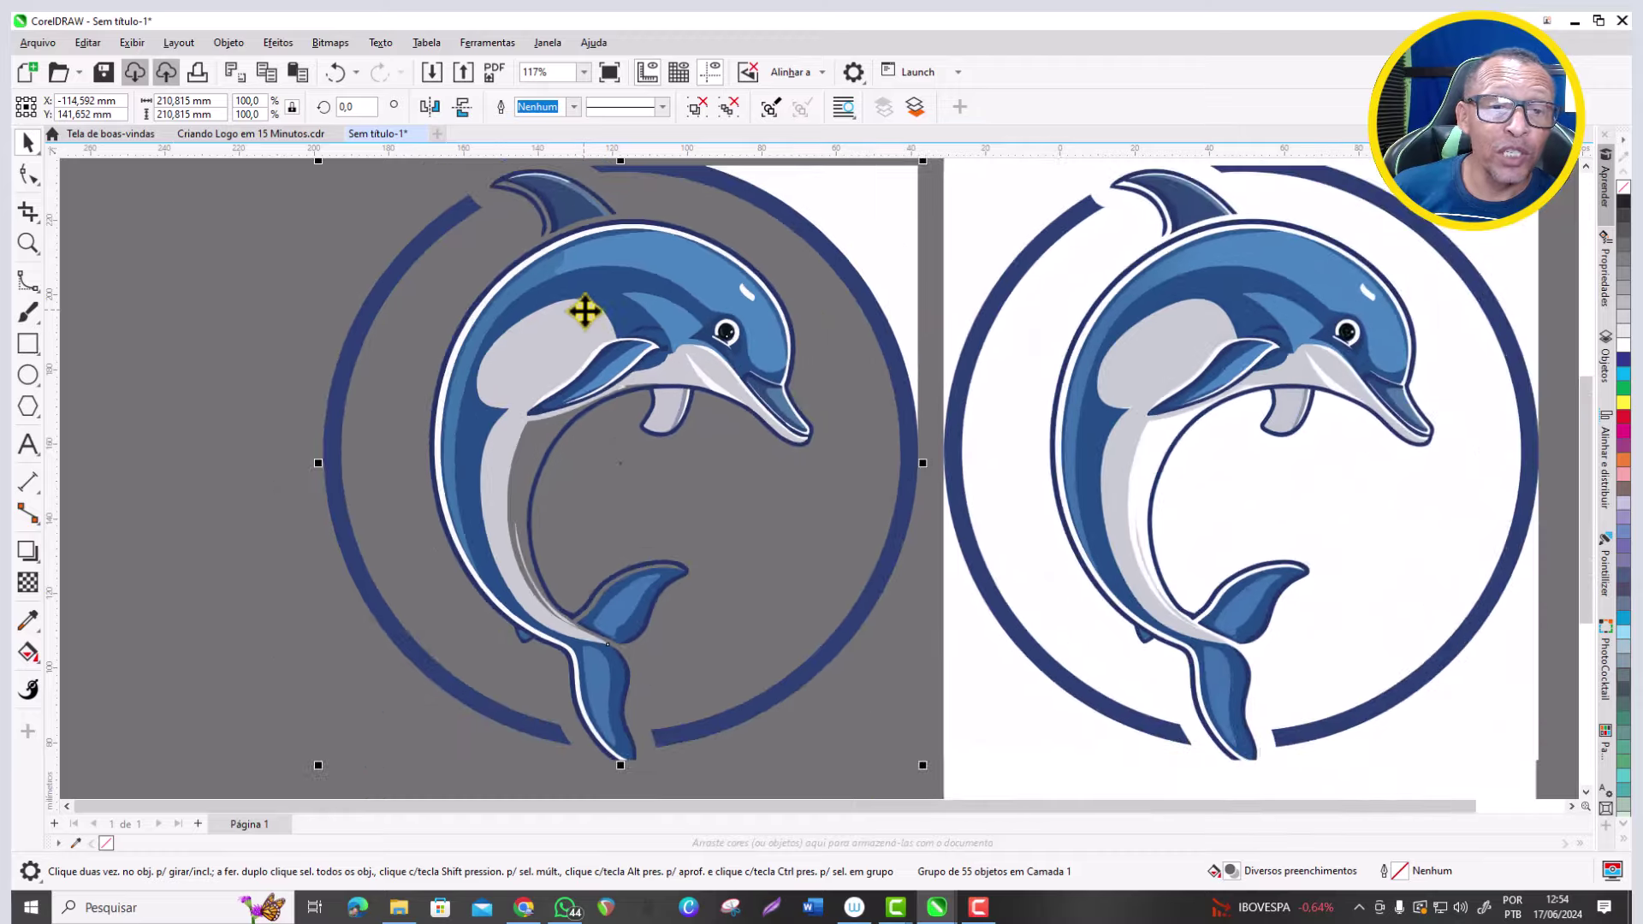
pyautogui.scroll(3, 587, 264)
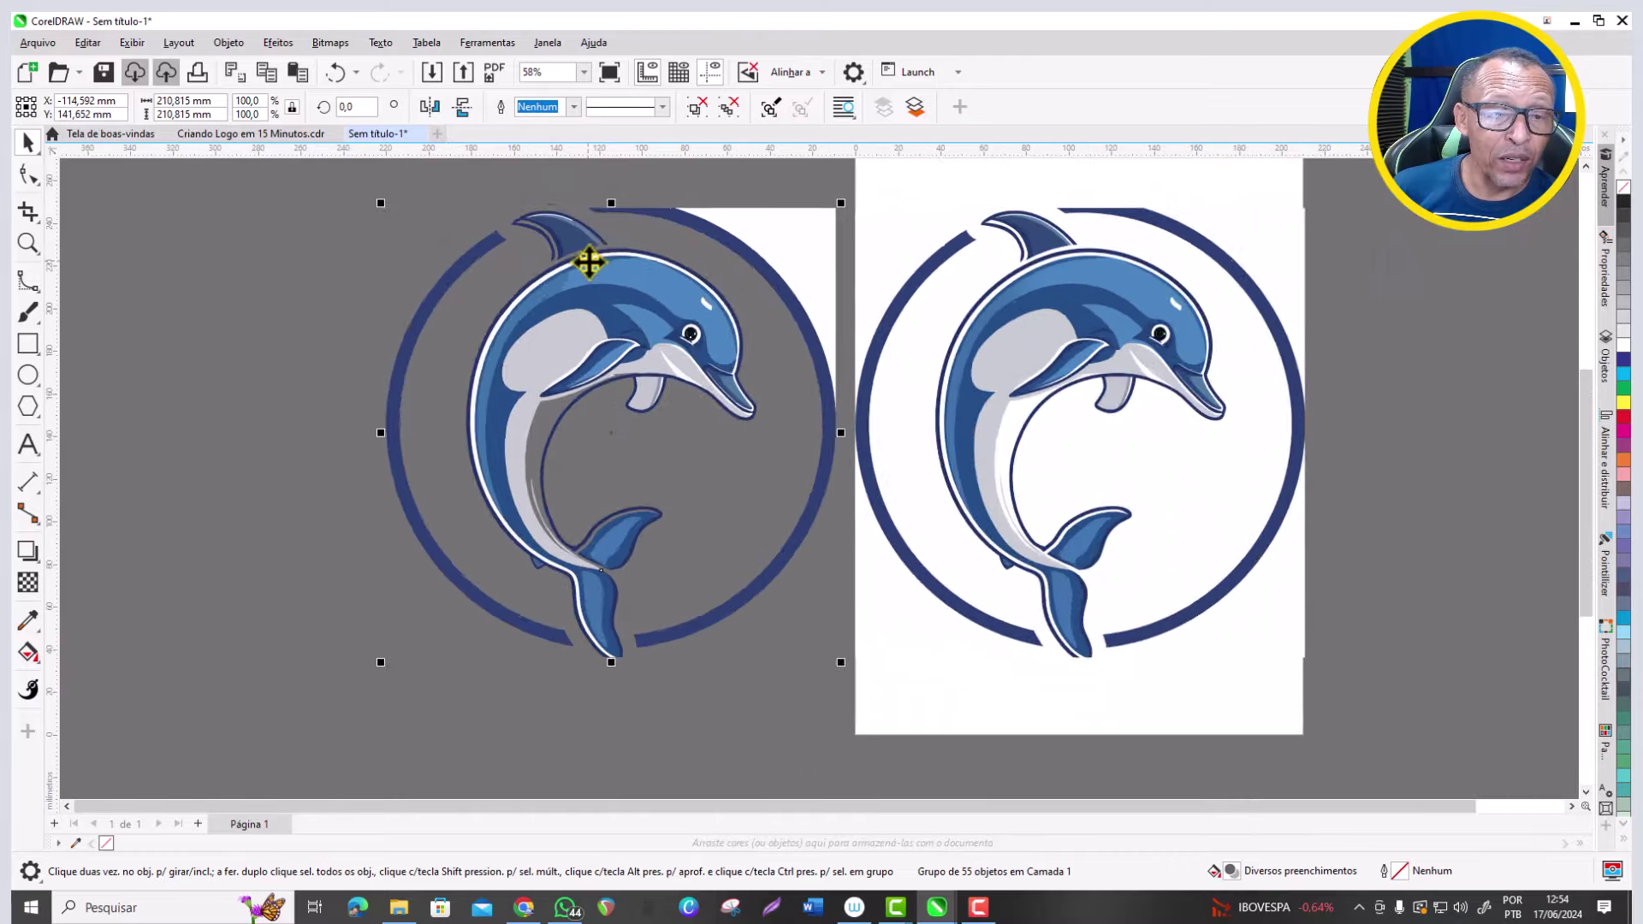
pyautogui.scroll(8, 588, 262)
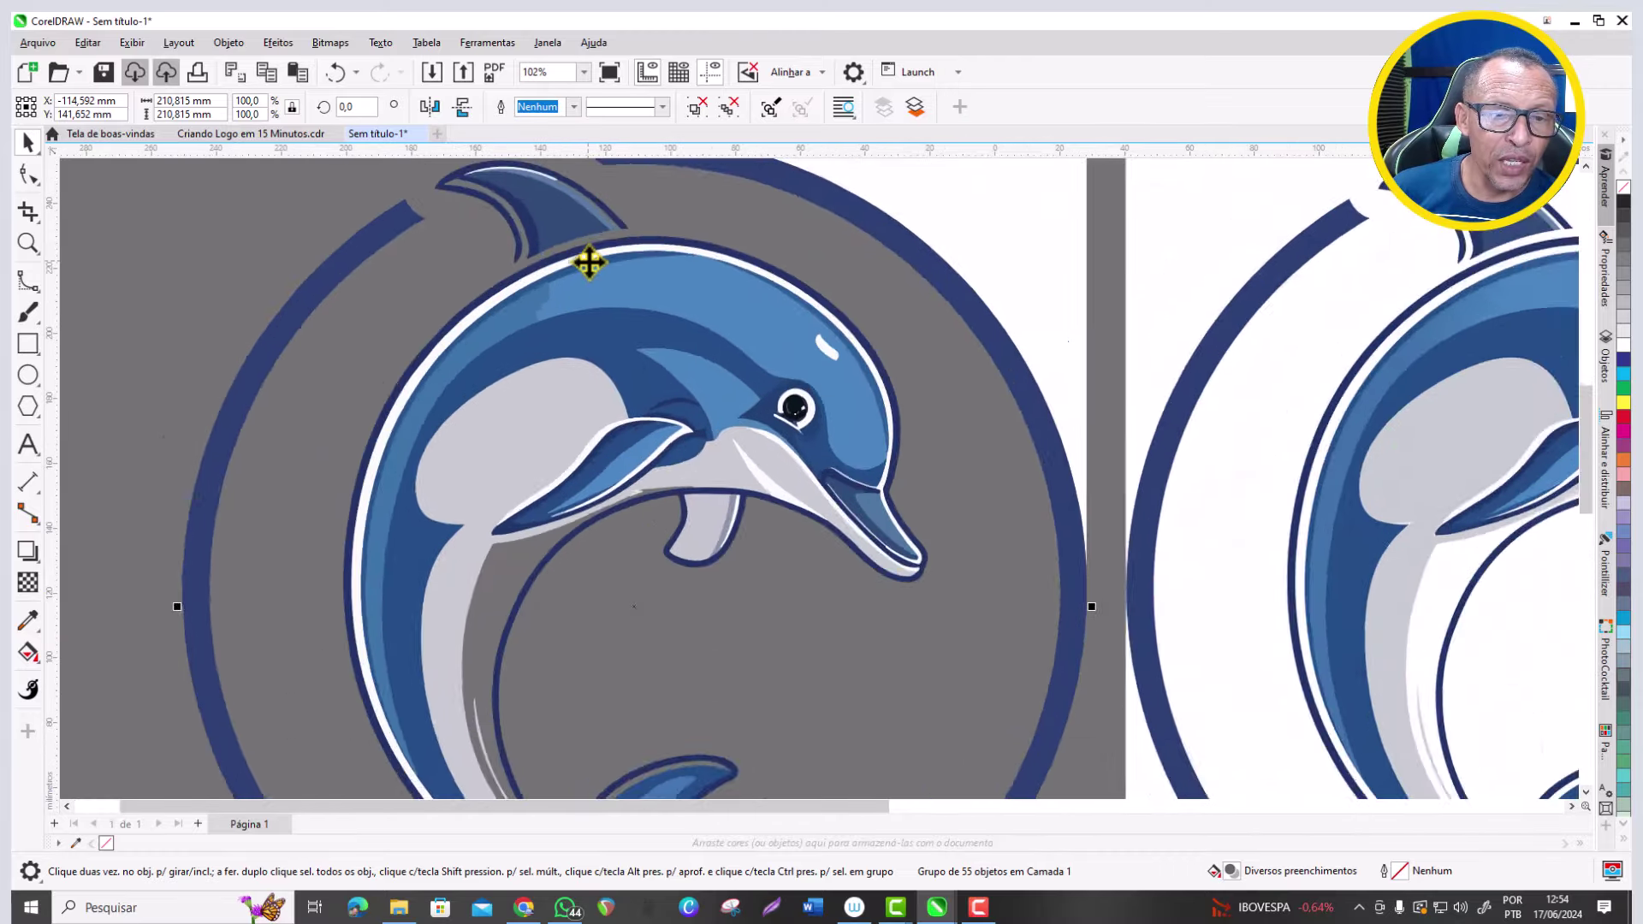
pyautogui.scroll(3, 489, 316)
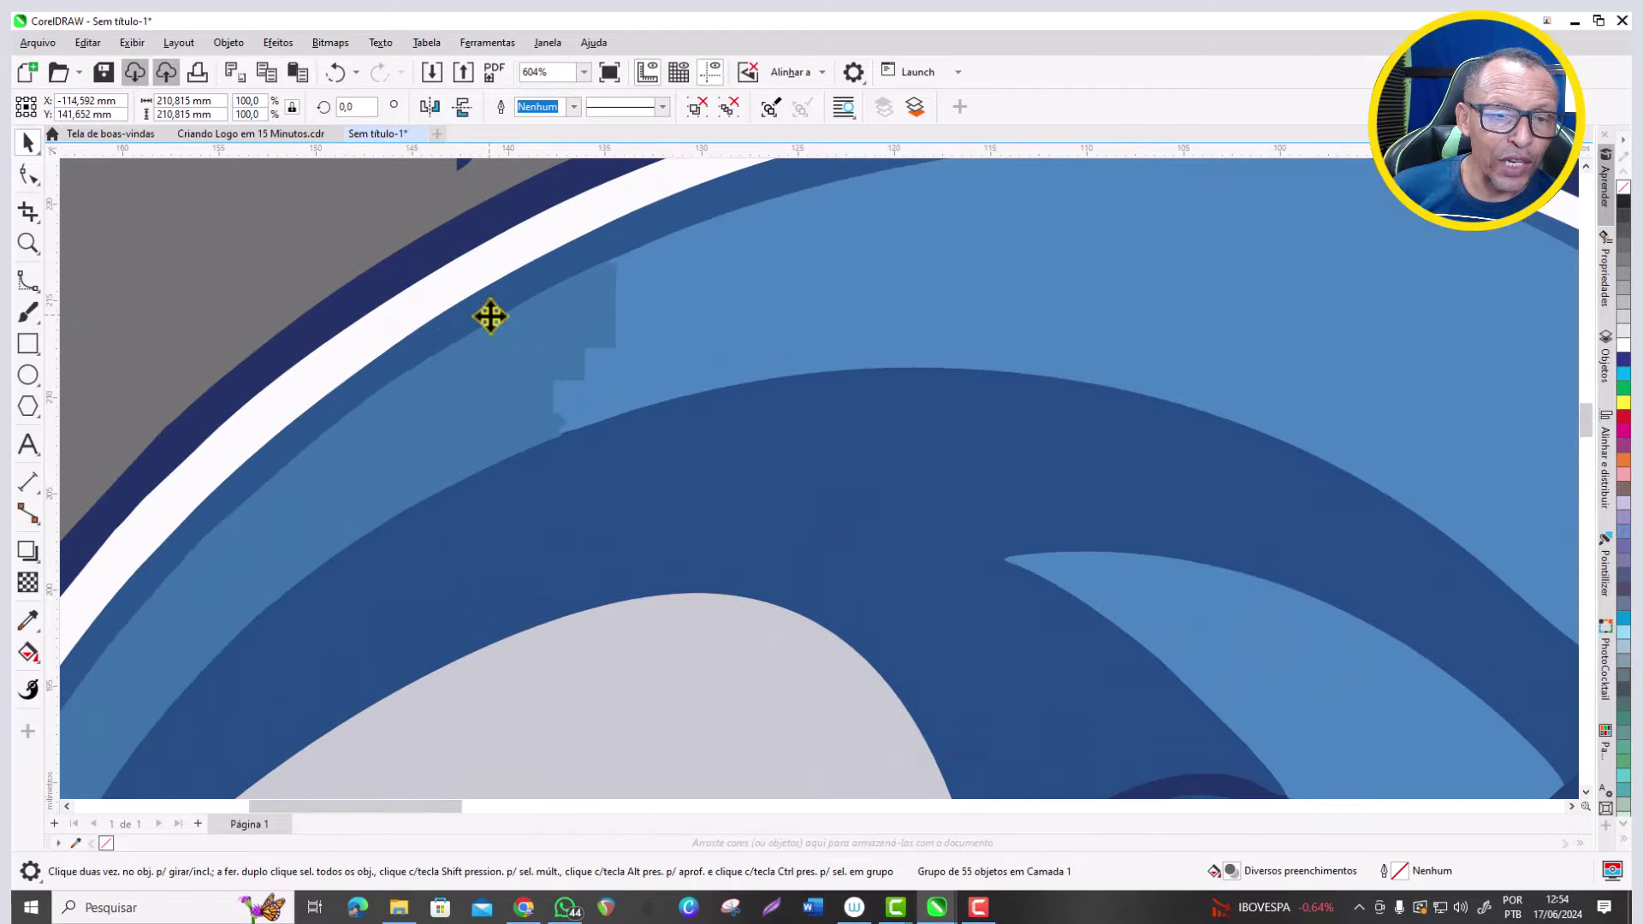
# Ungroup the traced dolphin one level and clear the selection.
pyautogui.scroll(-2, 516, 320)
pyautogui.rightClick(534, 322)
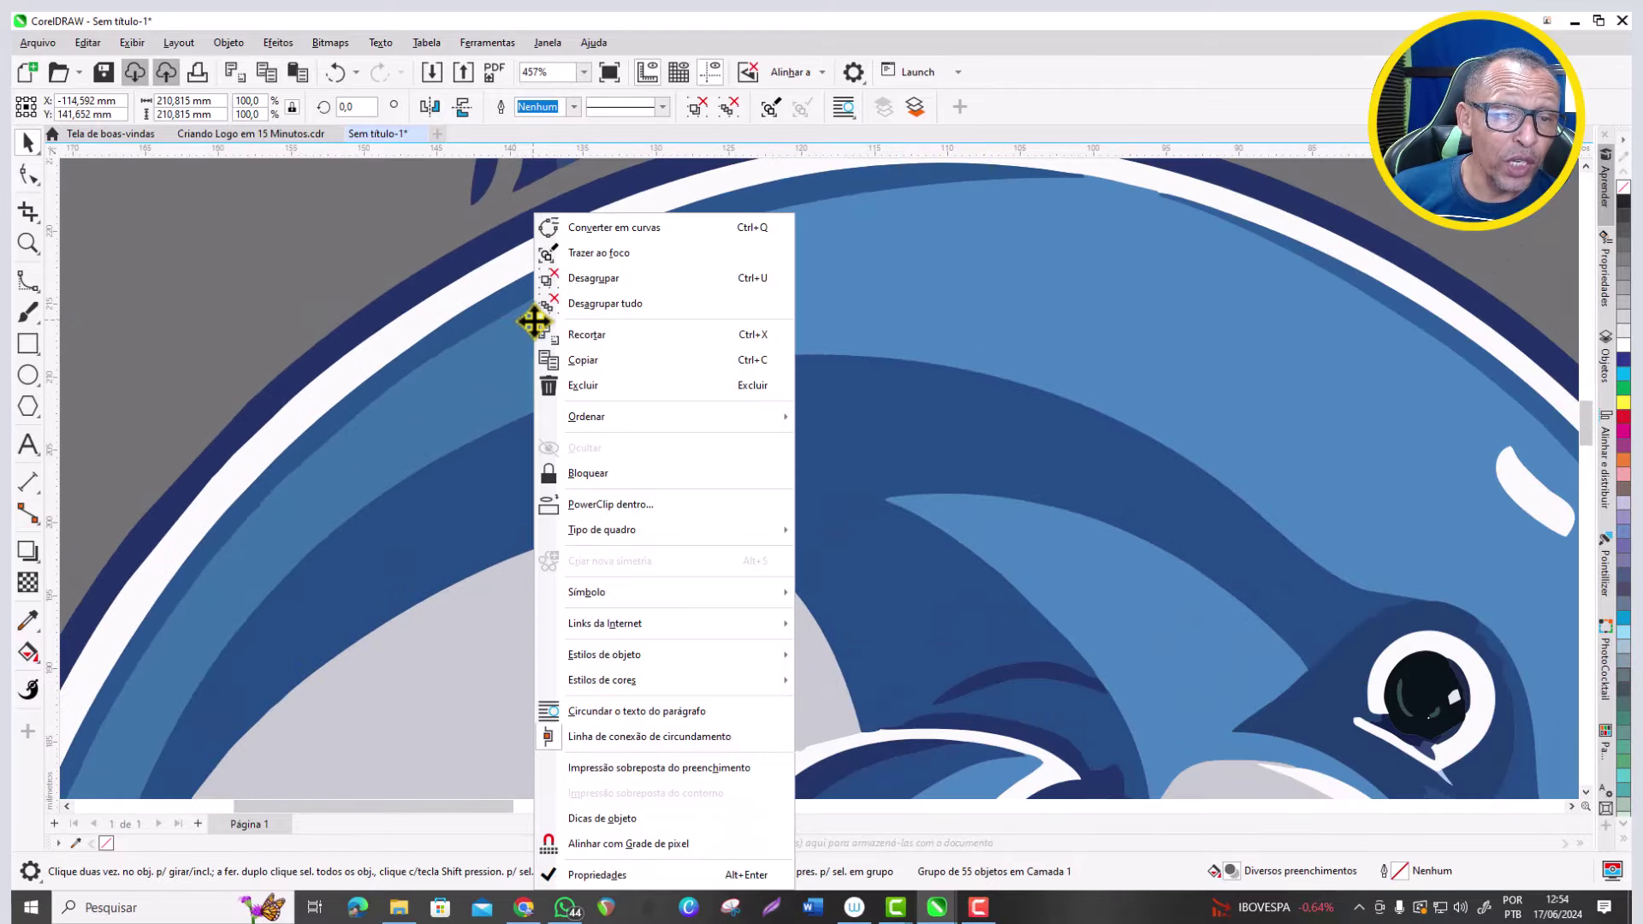
pyautogui.click(583, 286)
pyautogui.scroll(-3, 551, 282)
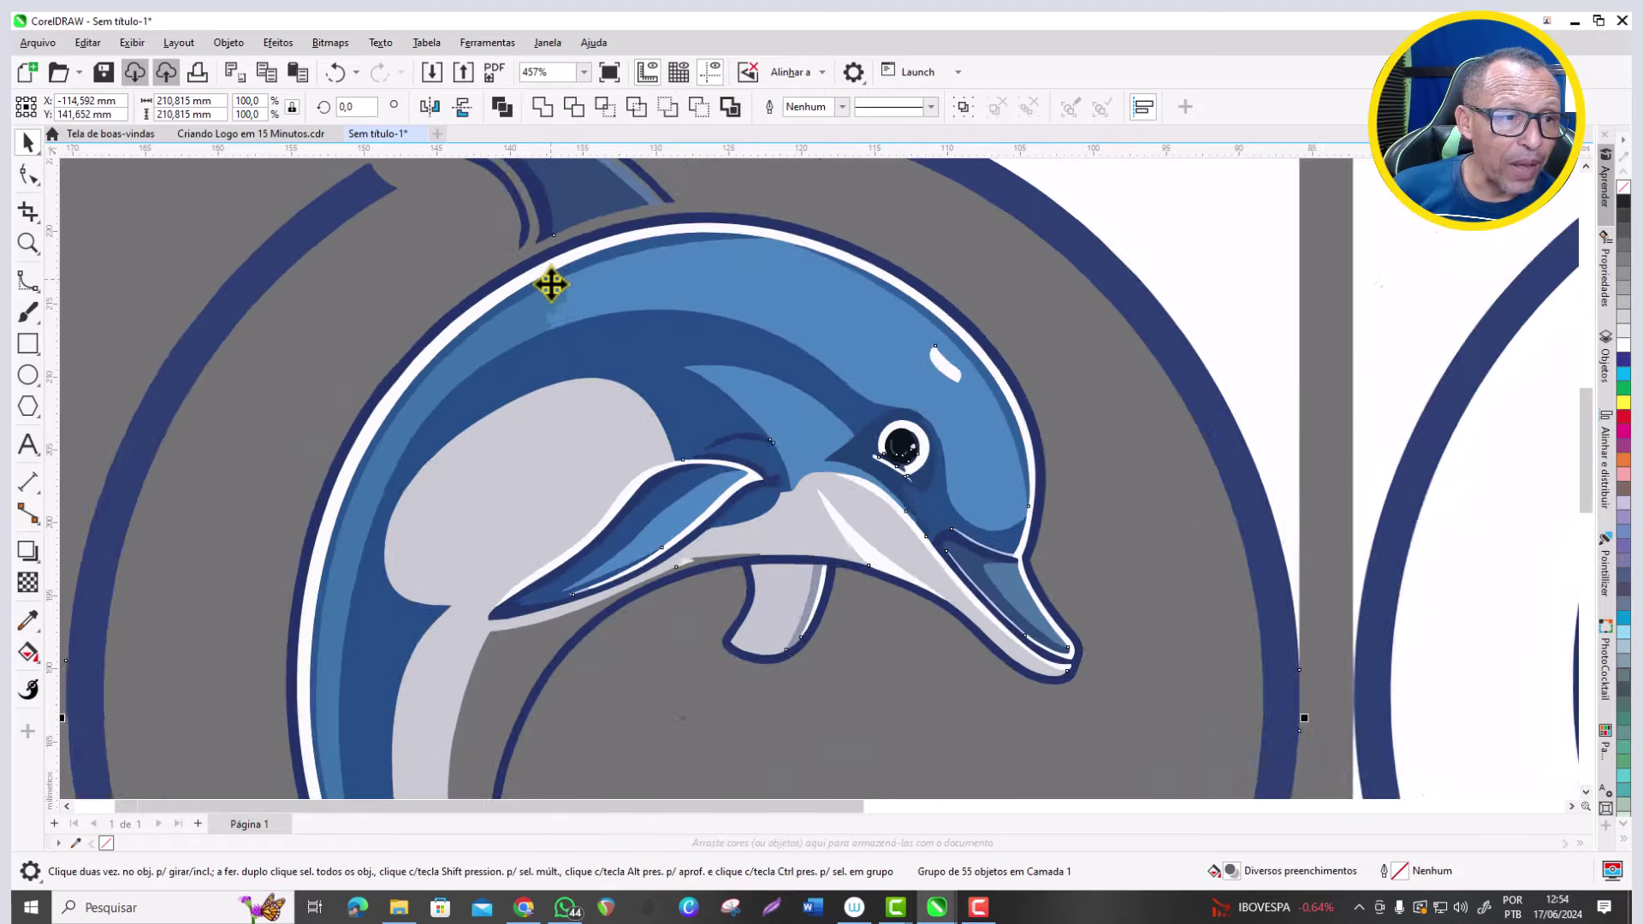
pyautogui.scroll(-2, 325, 212)
pyautogui.press('Escape')
# Weld the lighter blue head-and-back shape to the adjoining darker blue back band so the jagged seam merges.
pyautogui.scroll(1, 506, 244)
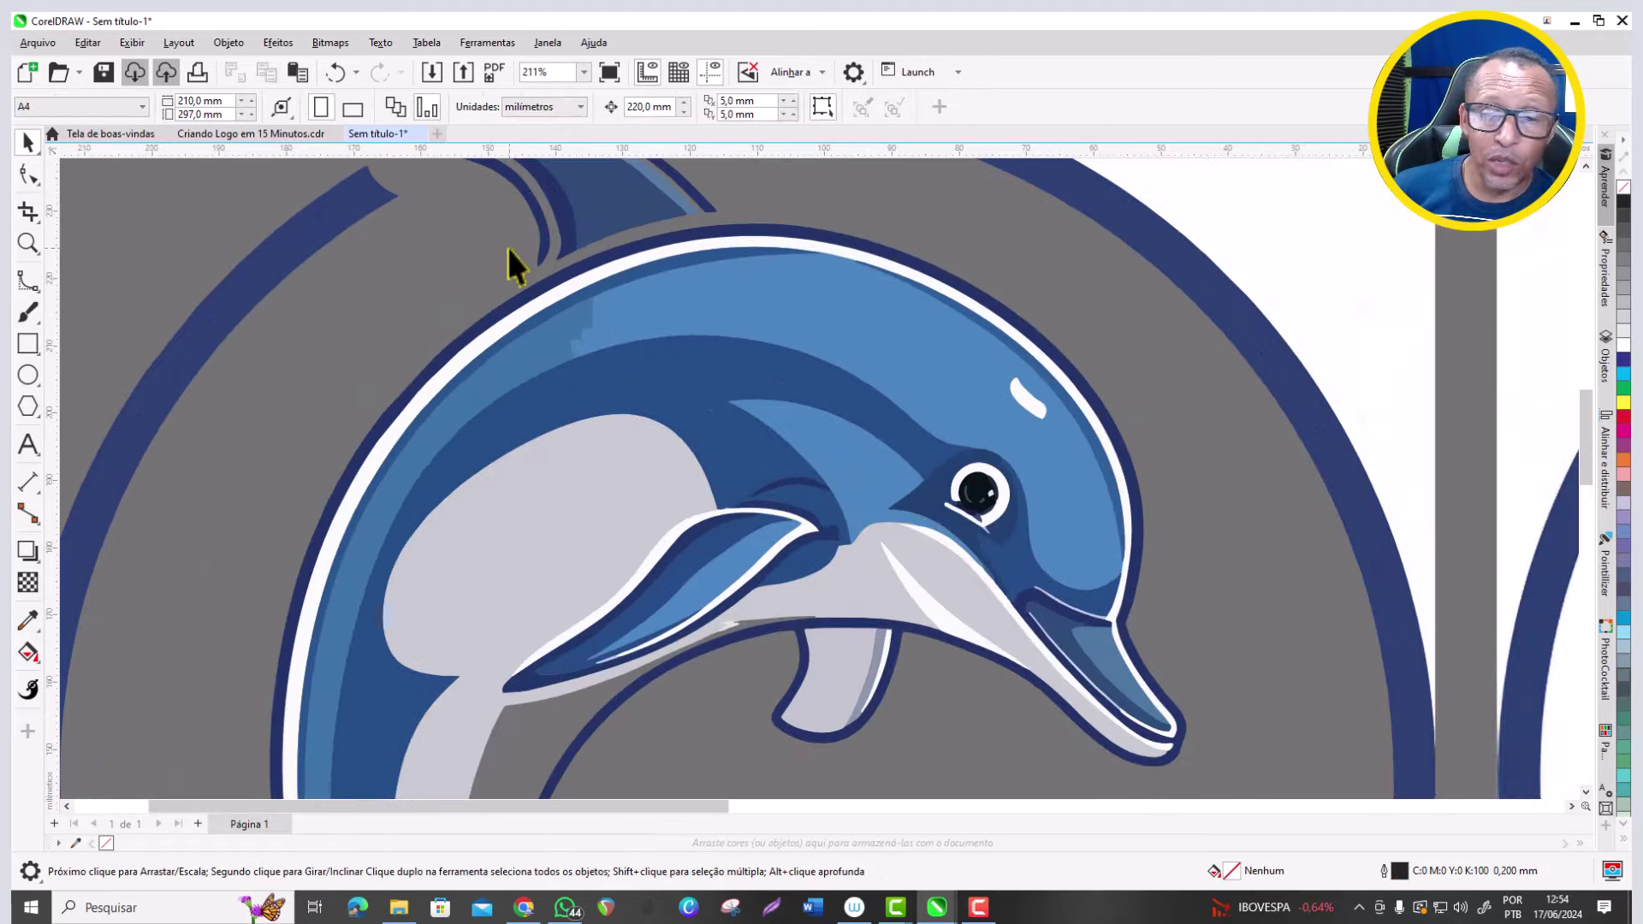
pyautogui.scroll(4, 565, 325)
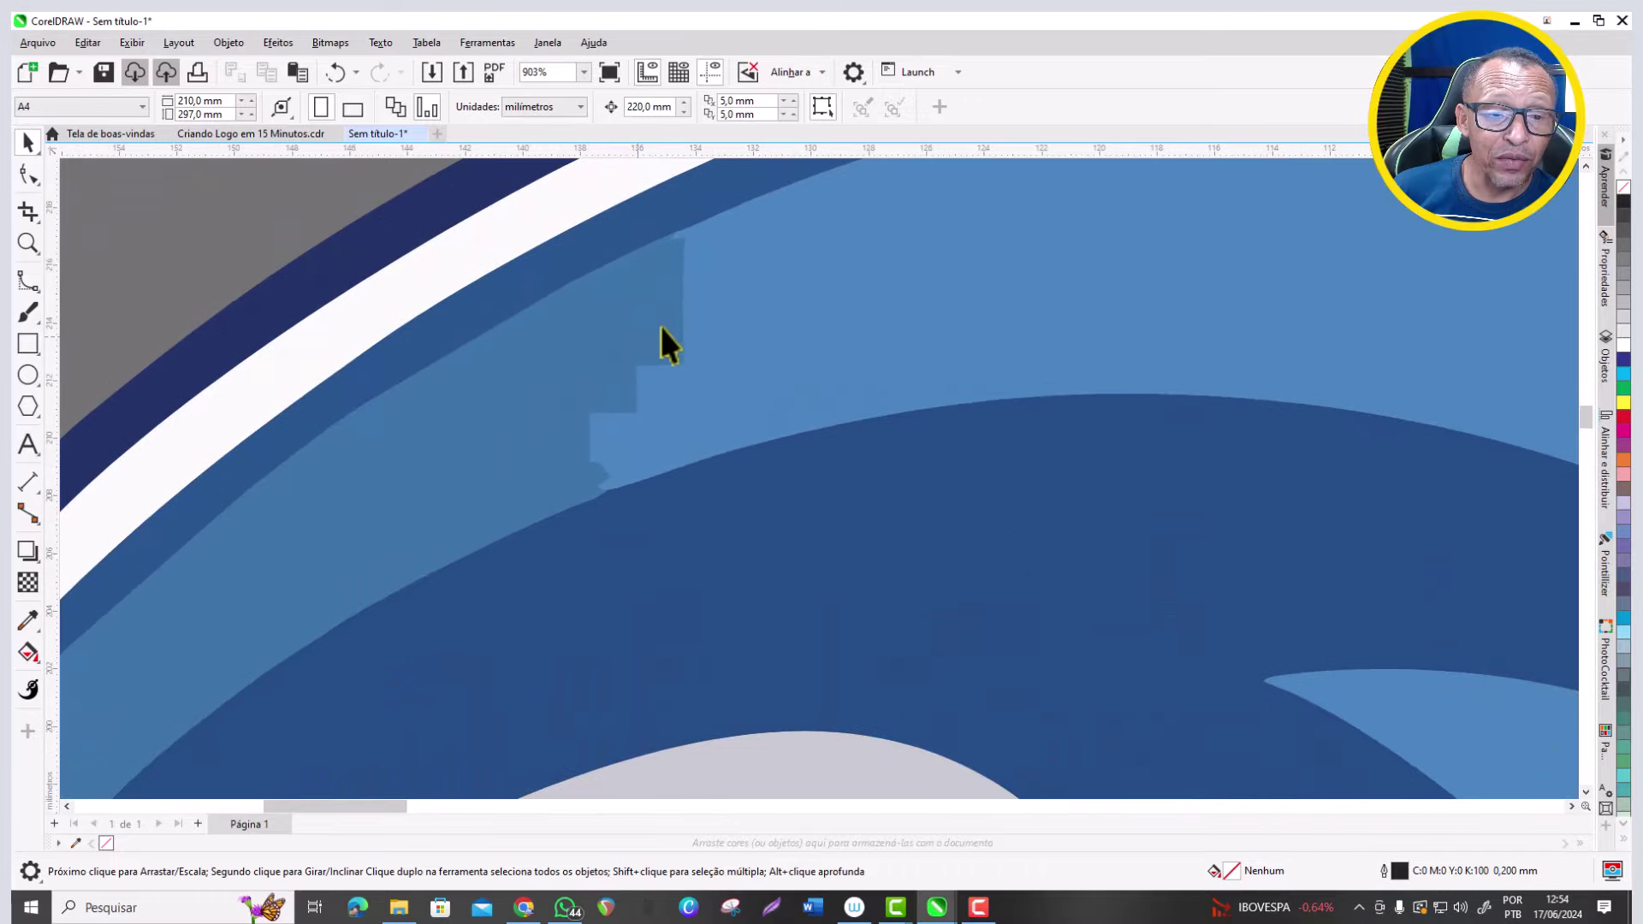
pyautogui.scroll(-1, 614, 384)
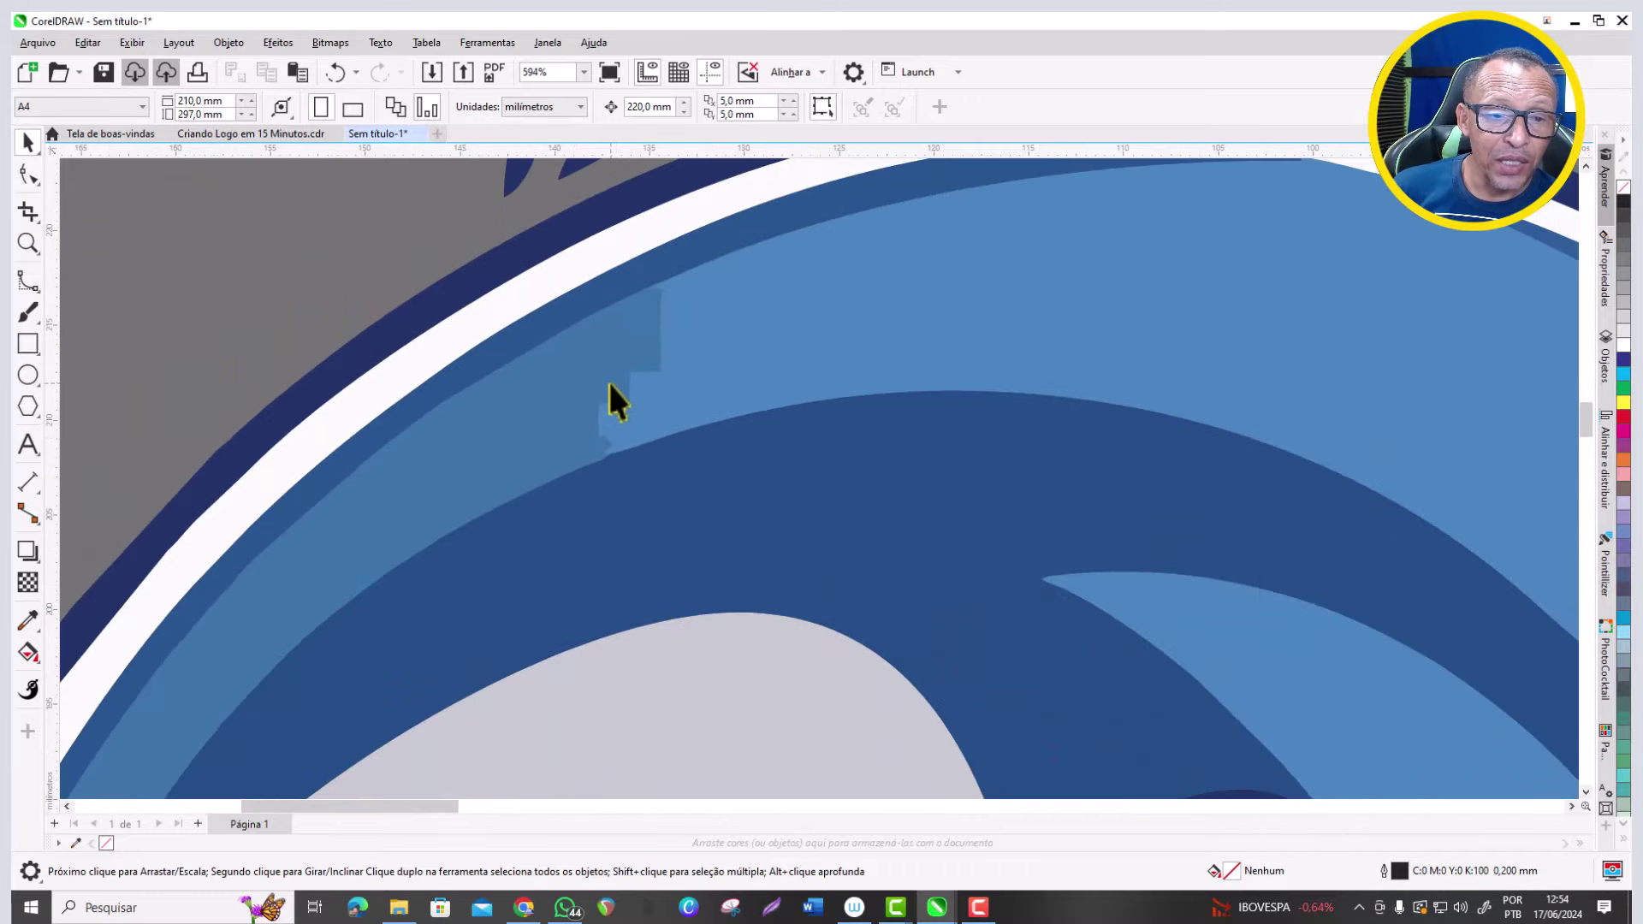
pyautogui.click(777, 325)
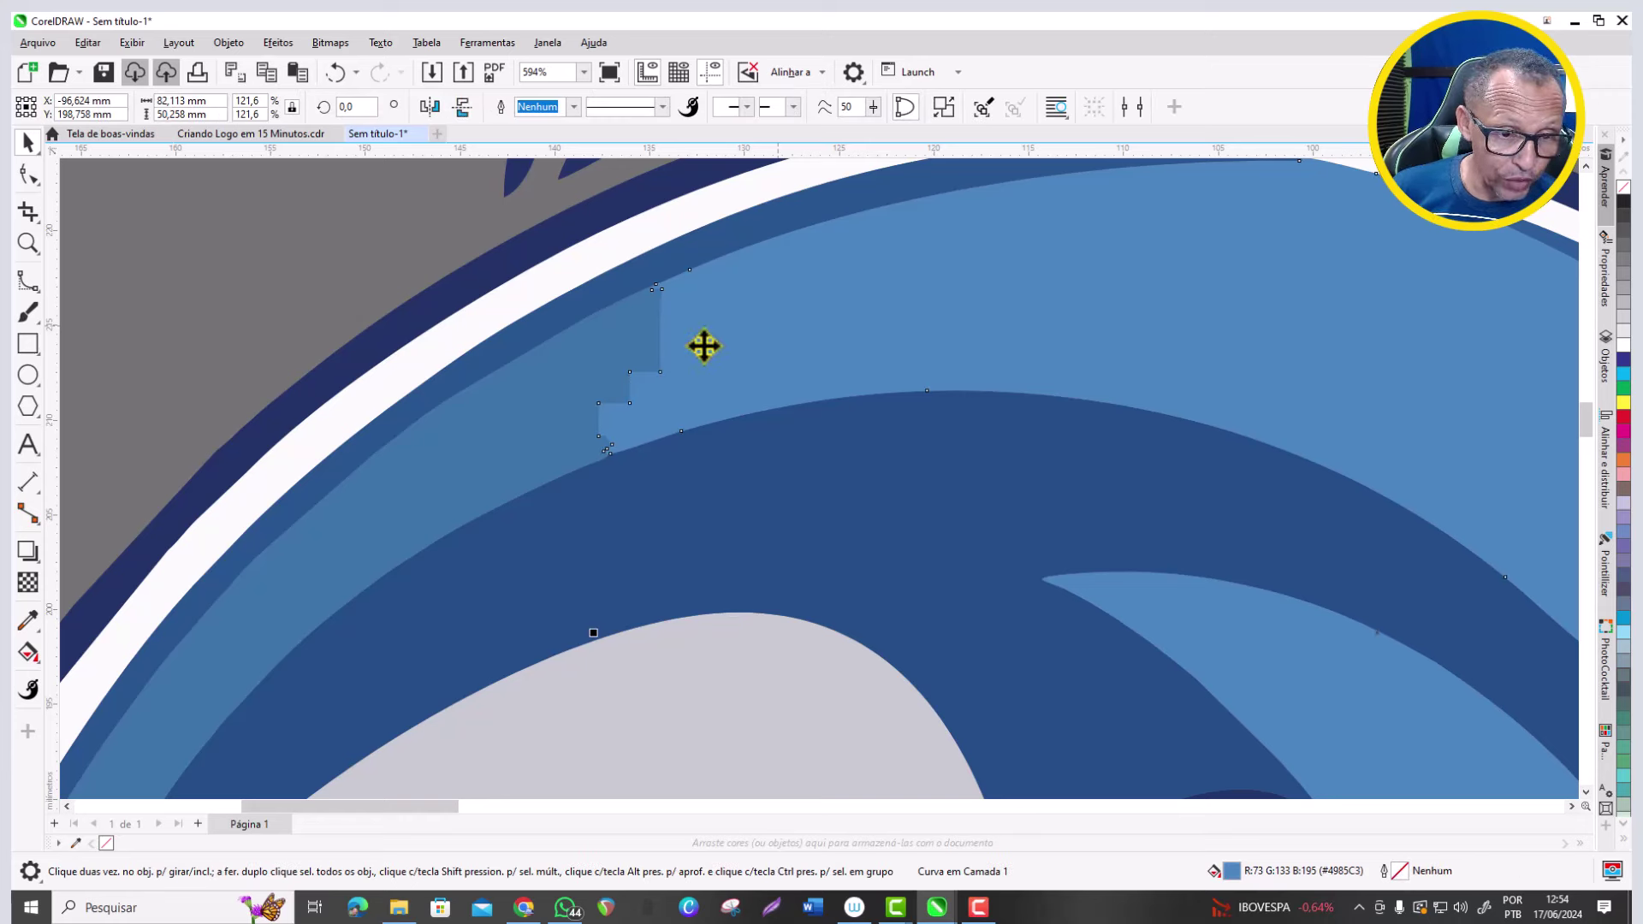
pyautogui.keyDown('shift'); pyautogui.click(529, 411); pyautogui.keyUp('shift')
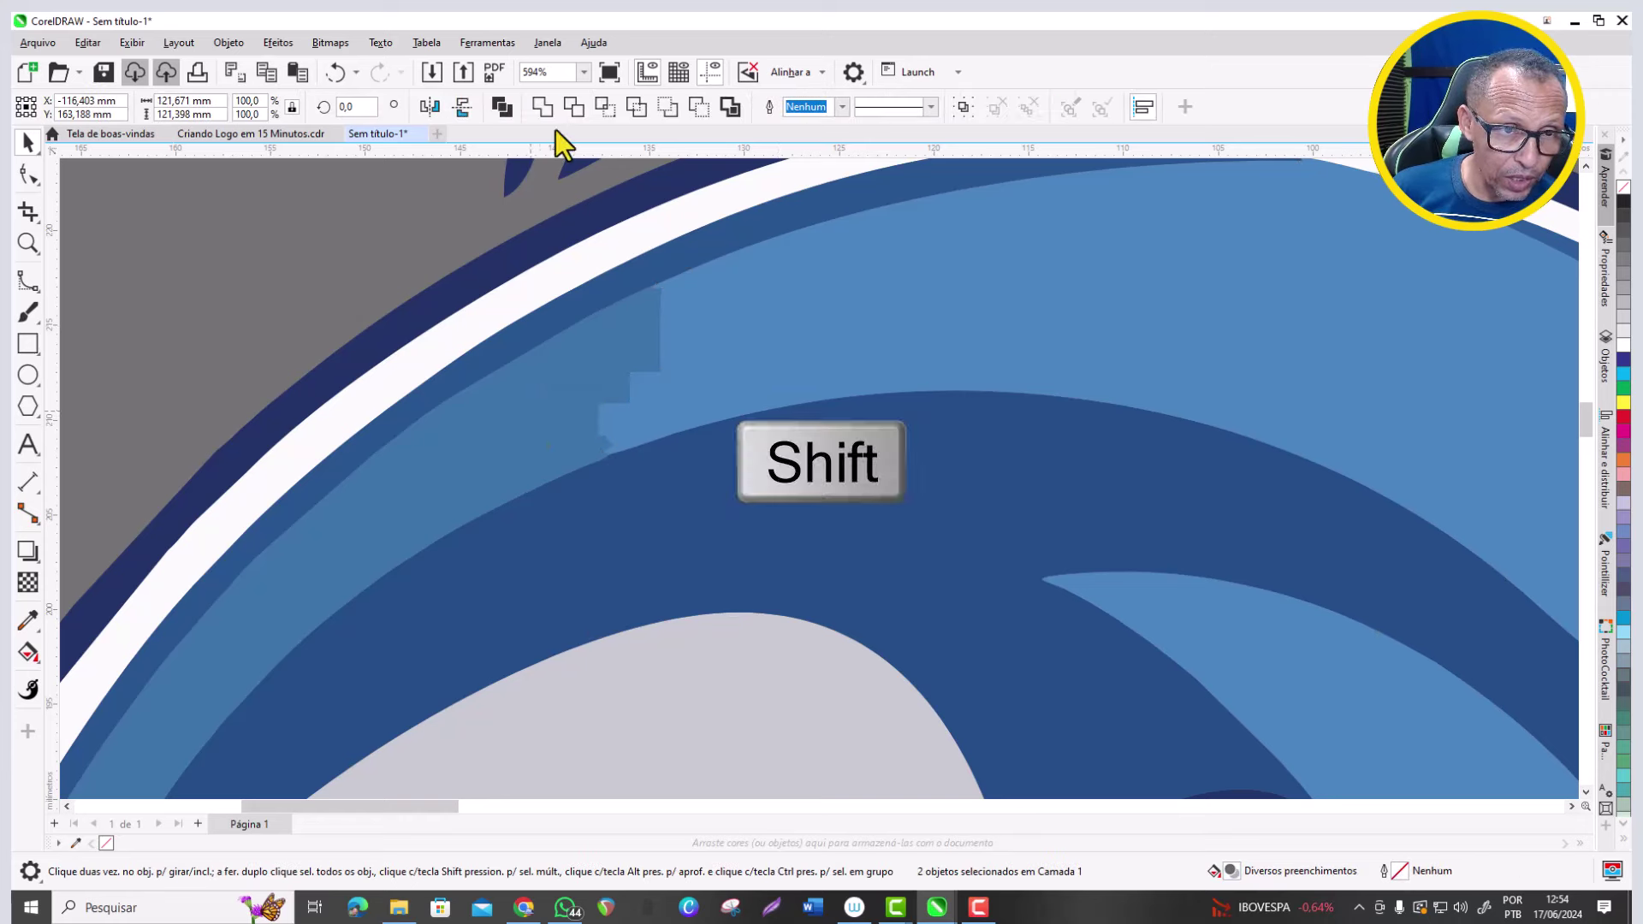
pyautogui.click(542, 106)
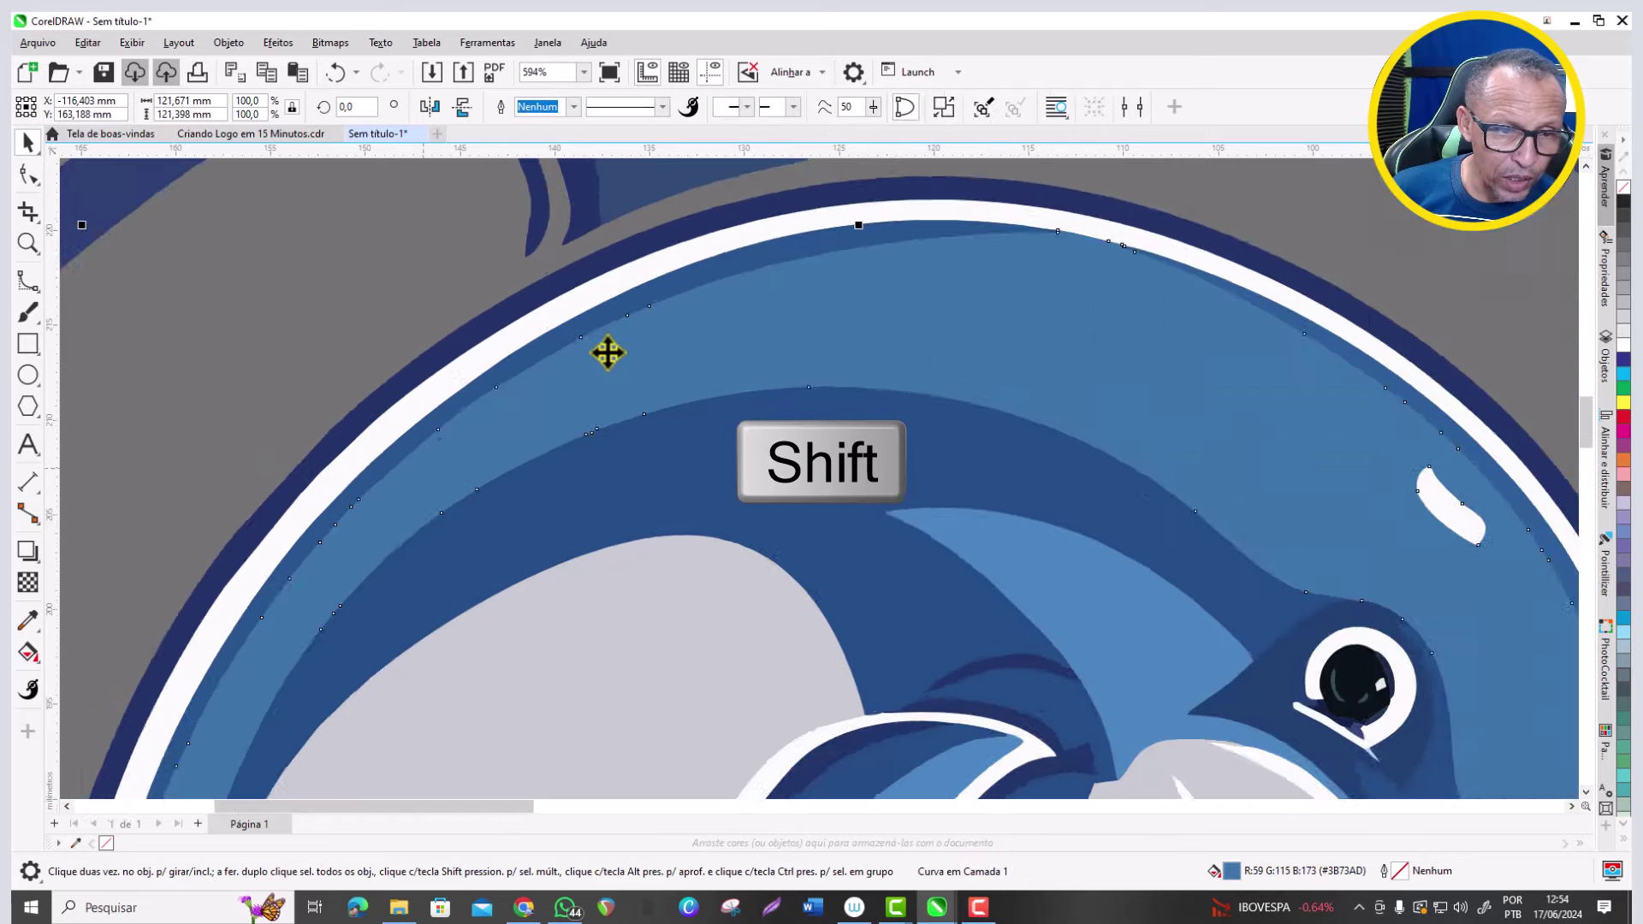
# Delete the small stray off-white shape on the belly edge below the side flipper.
pyautogui.scroll(-3, 609, 352)
pyautogui.scroll(-5, 608, 352)
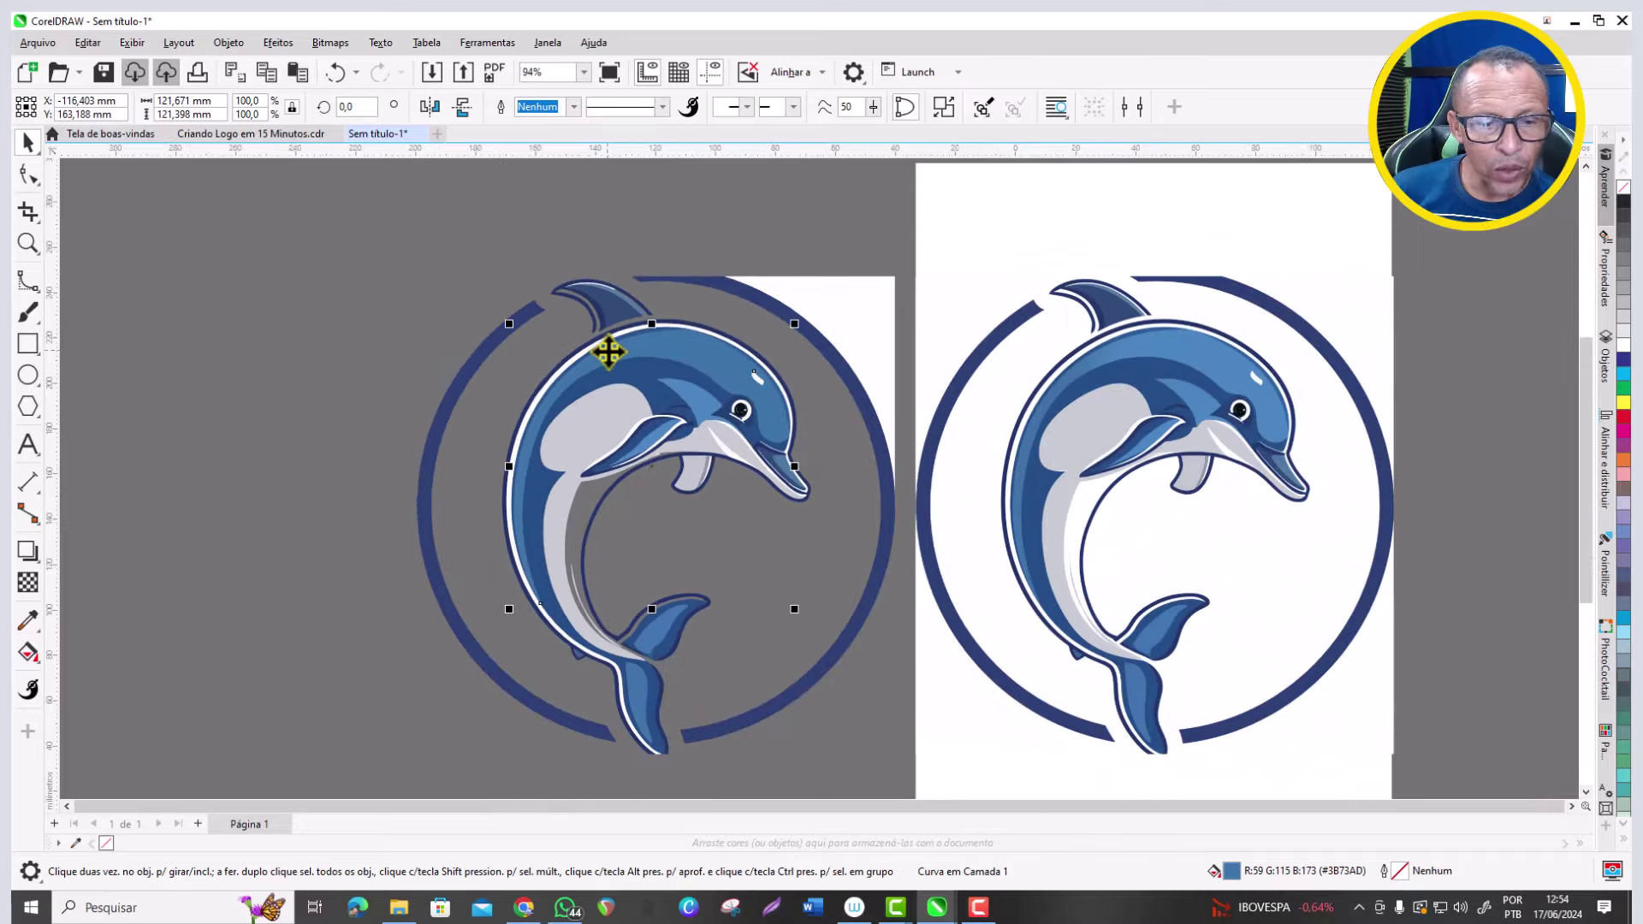
pyautogui.scroll(3, 610, 616)
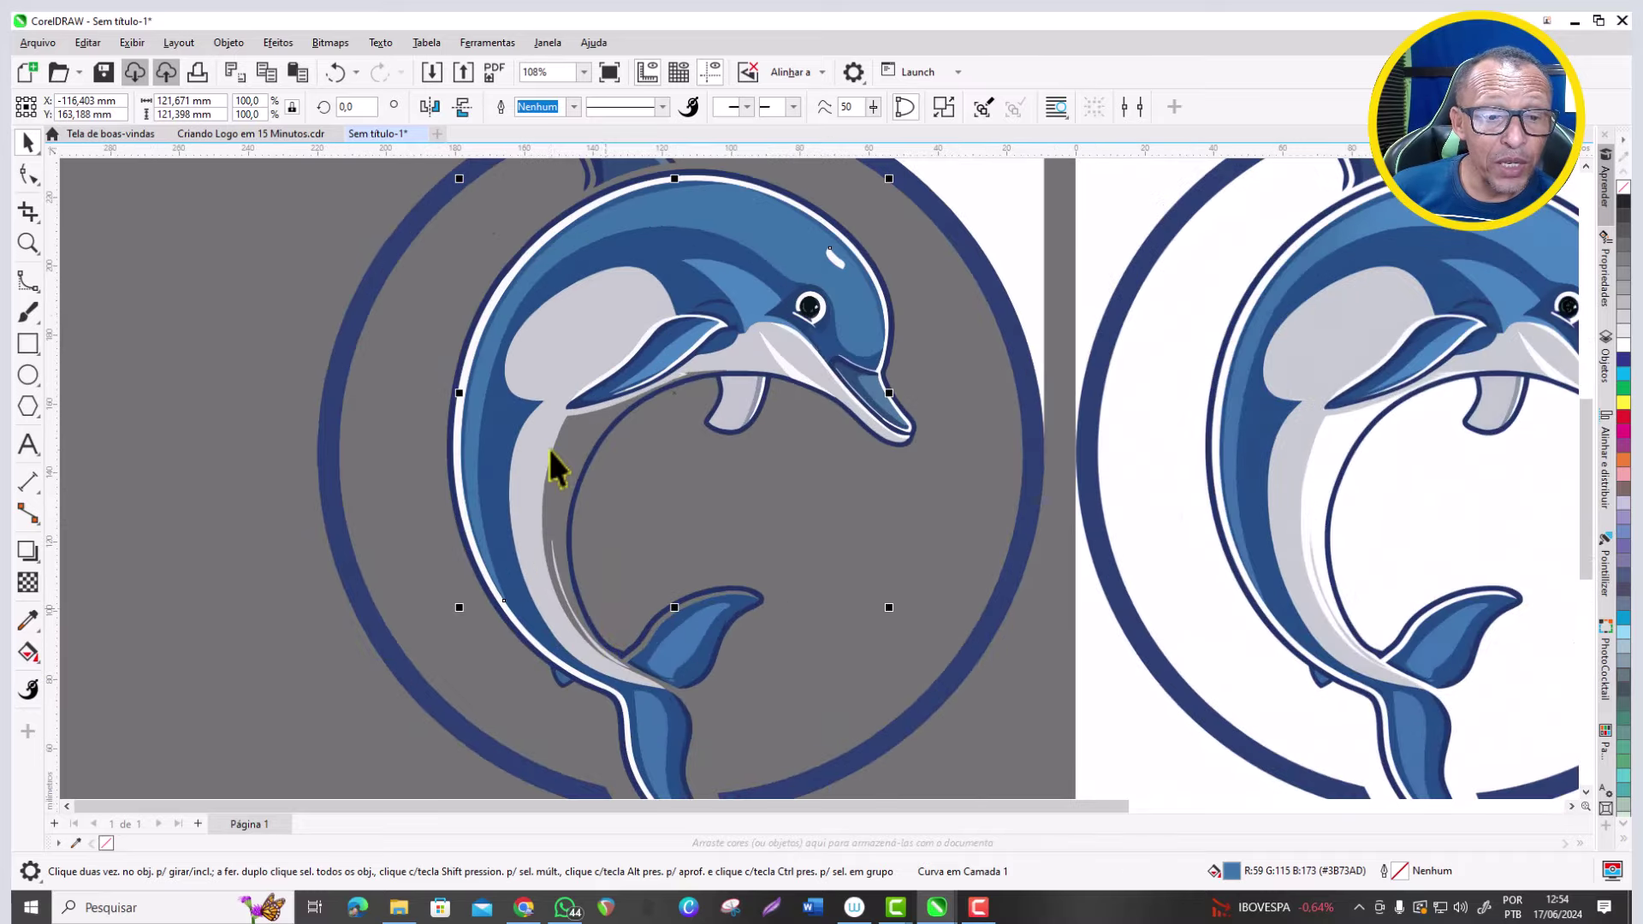
pyautogui.scroll(3, 572, 468)
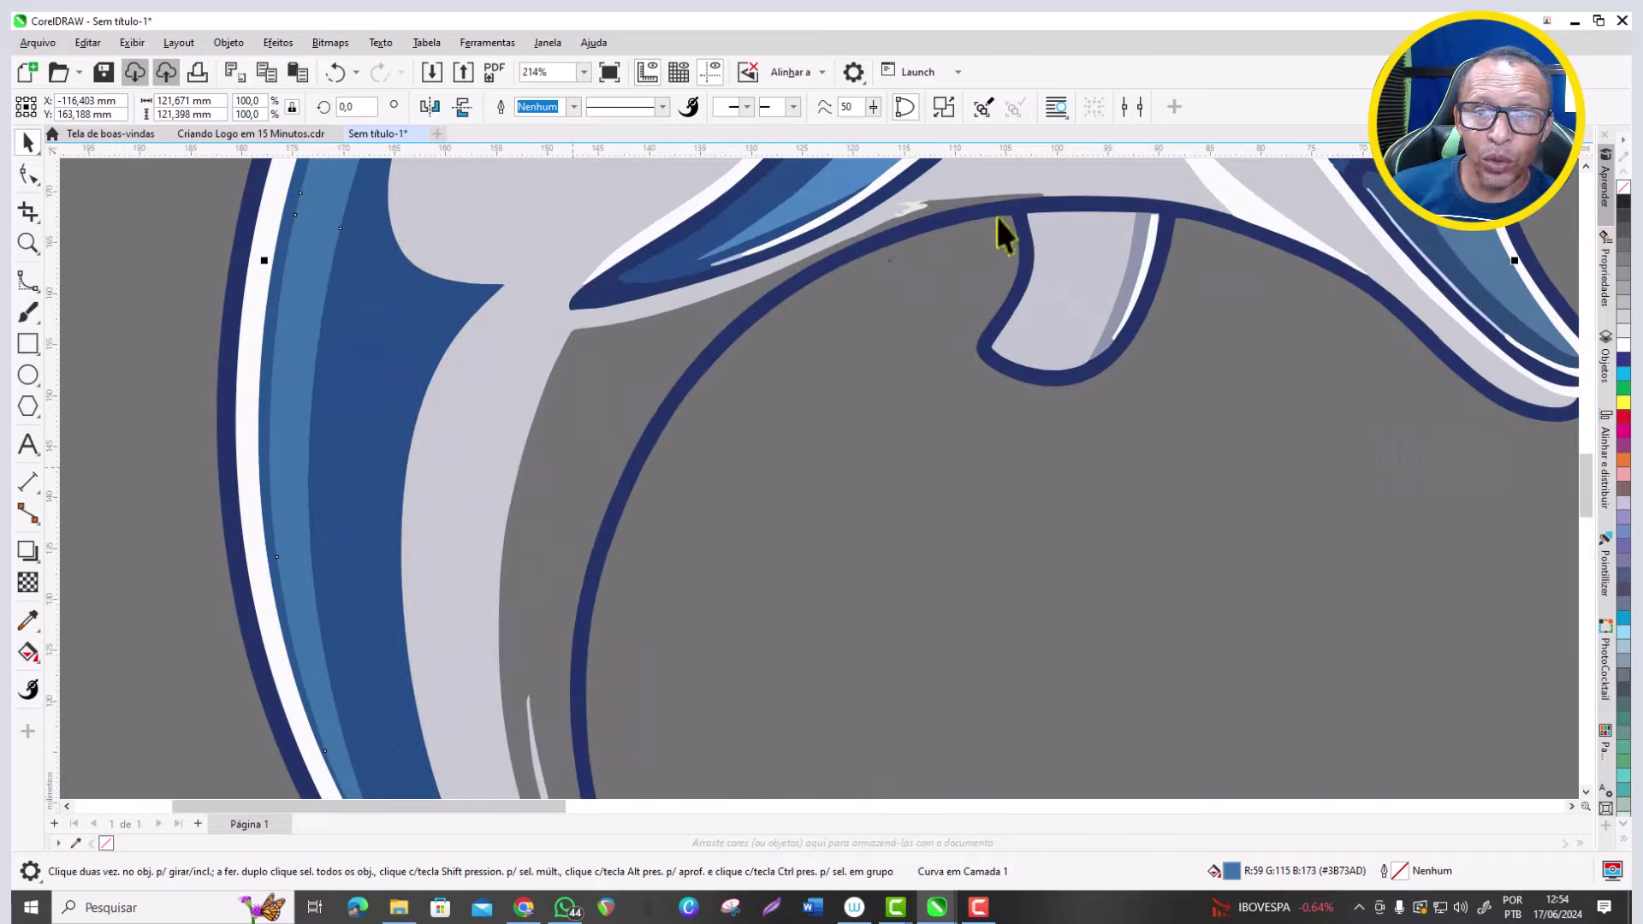
pyautogui.scroll(-3, 642, 419)
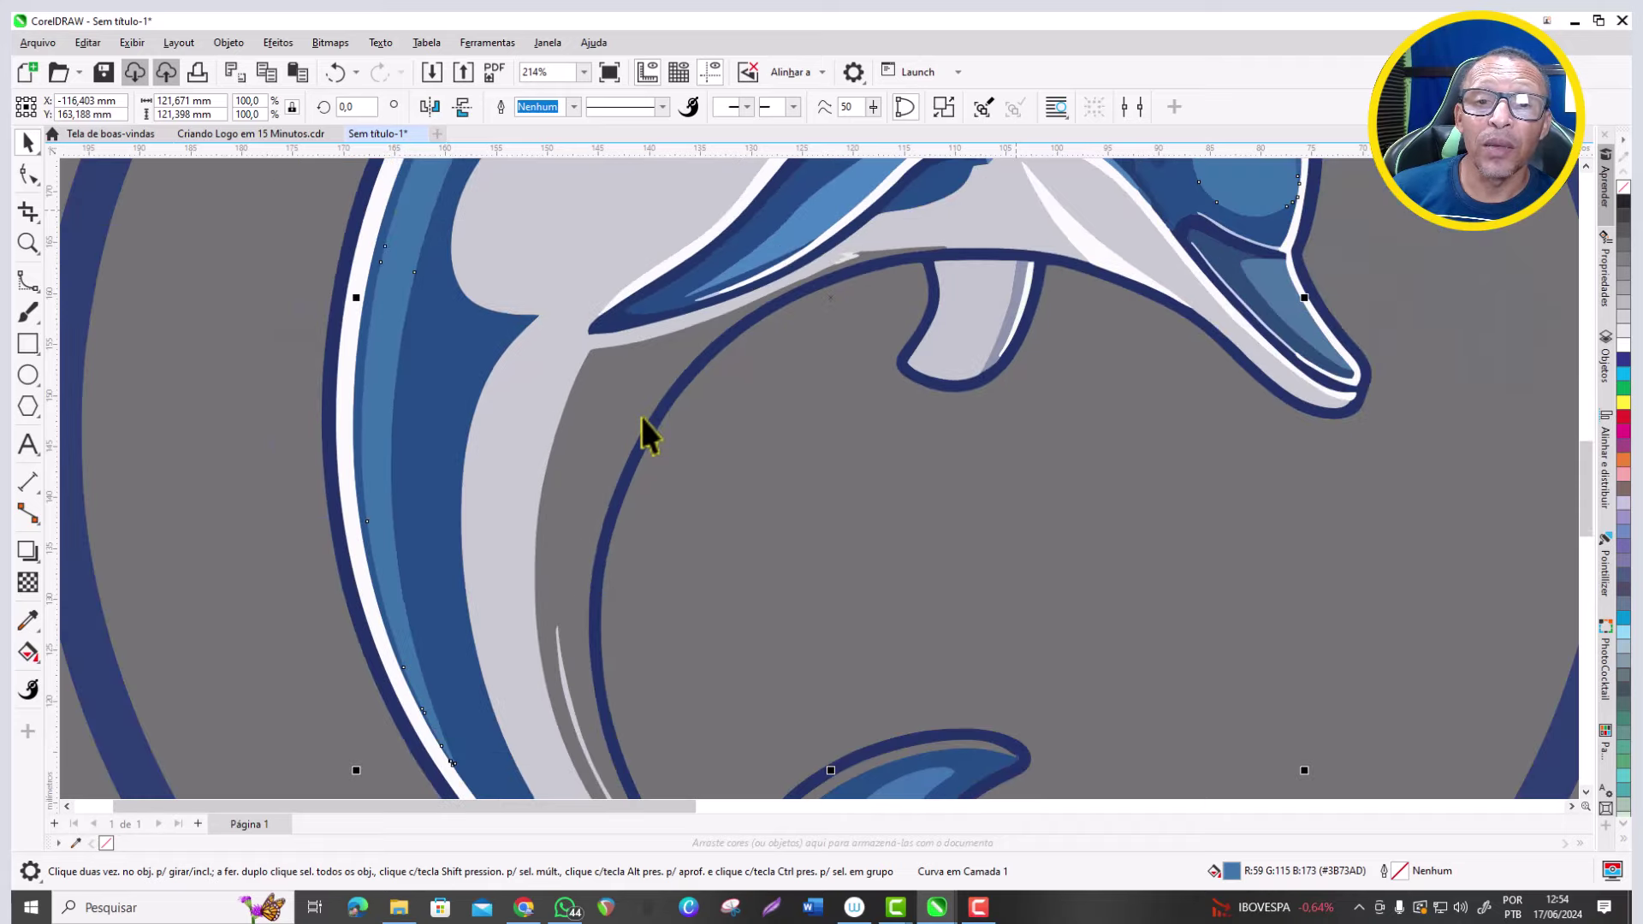
pyautogui.scroll(4, 814, 283)
pyautogui.scroll(6, 757, 336)
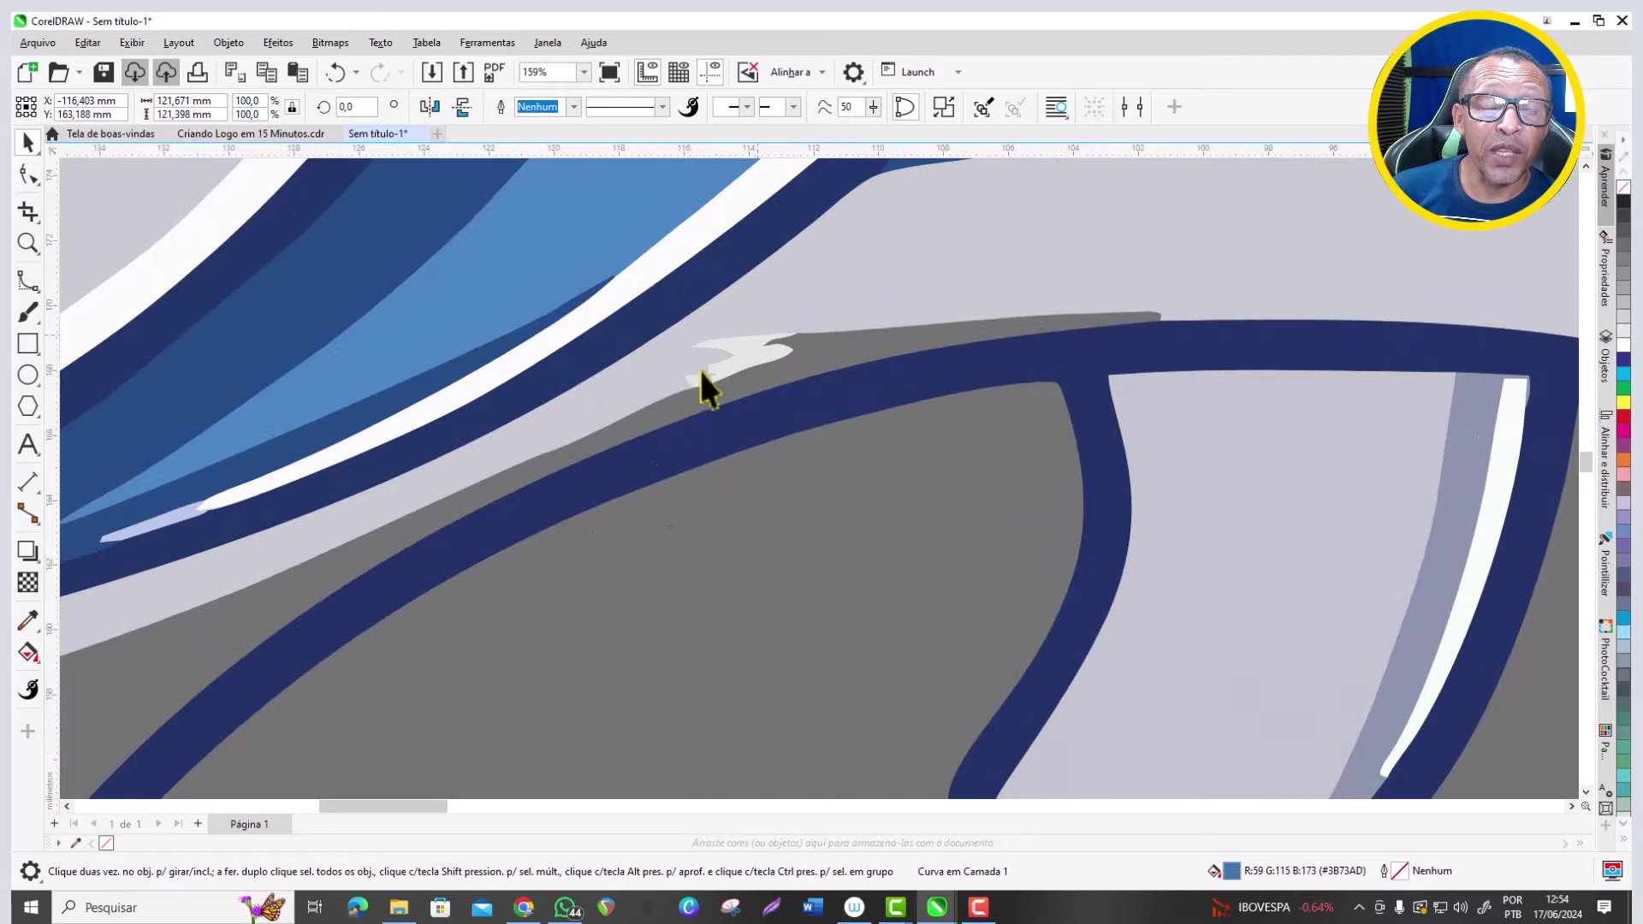
pyautogui.click(773, 343)
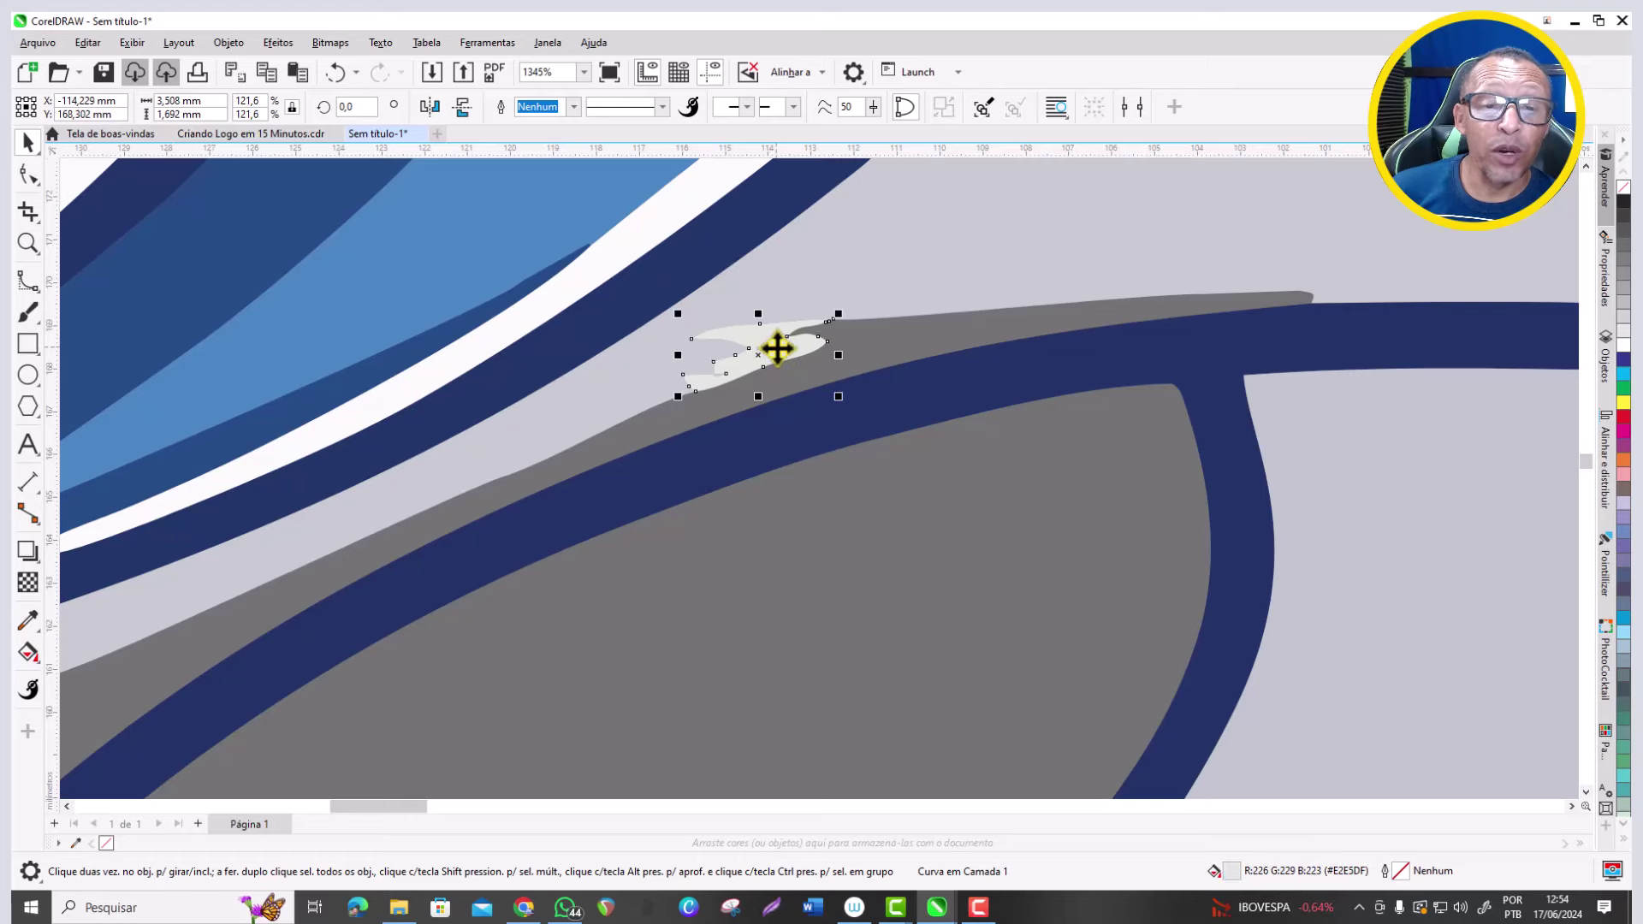
pyautogui.scroll(1, 775, 347)
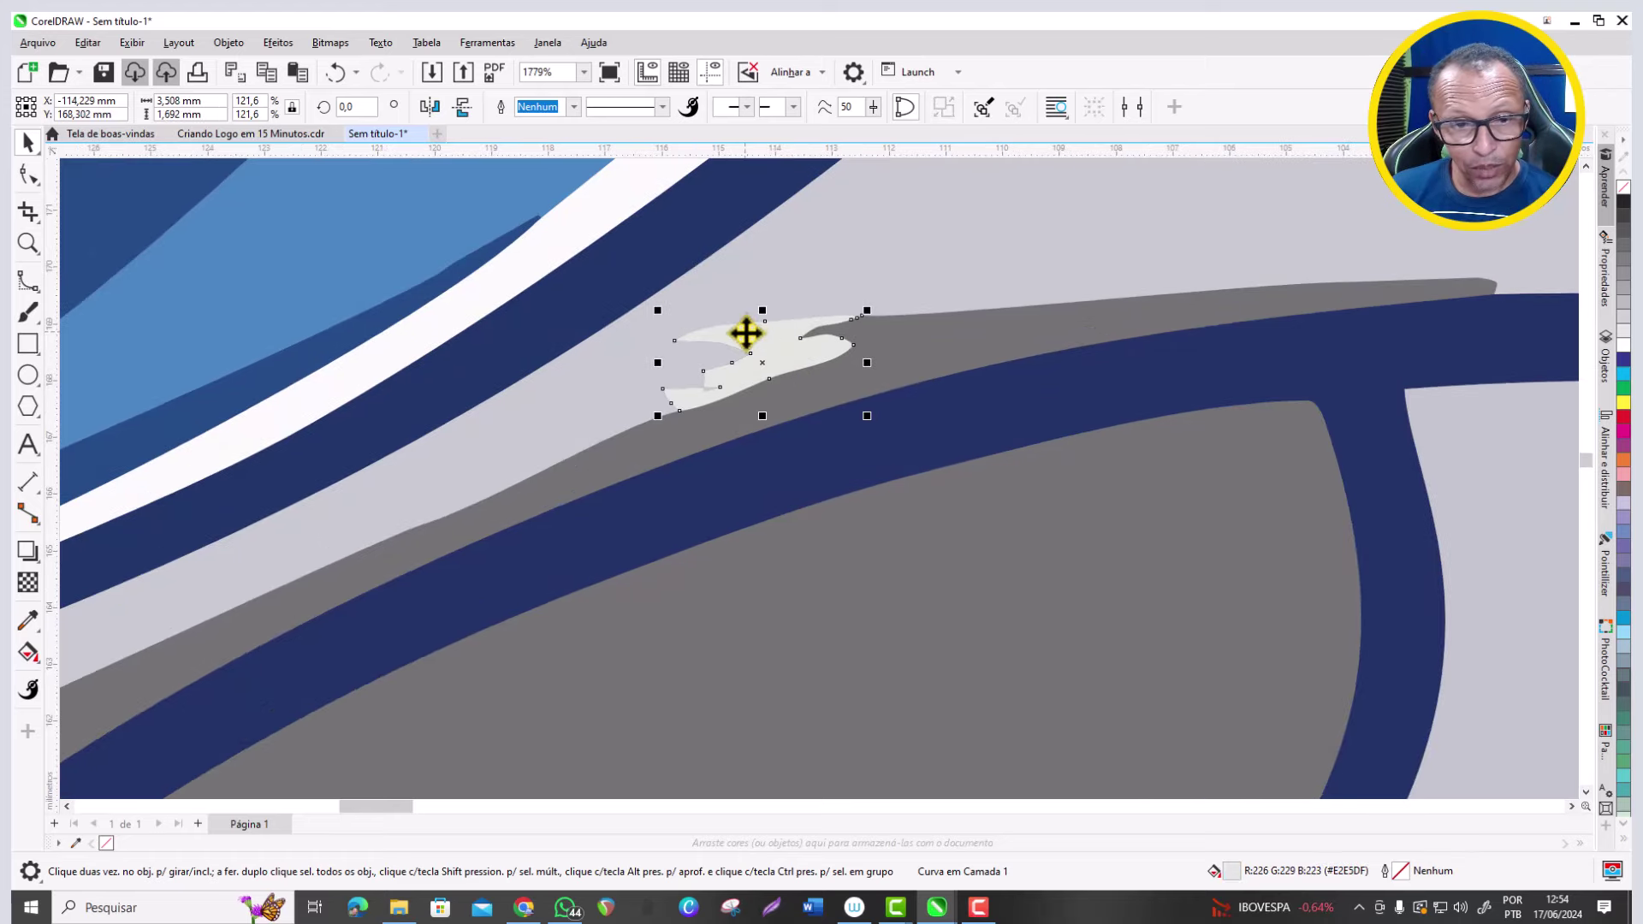
pyautogui.press('Delete')
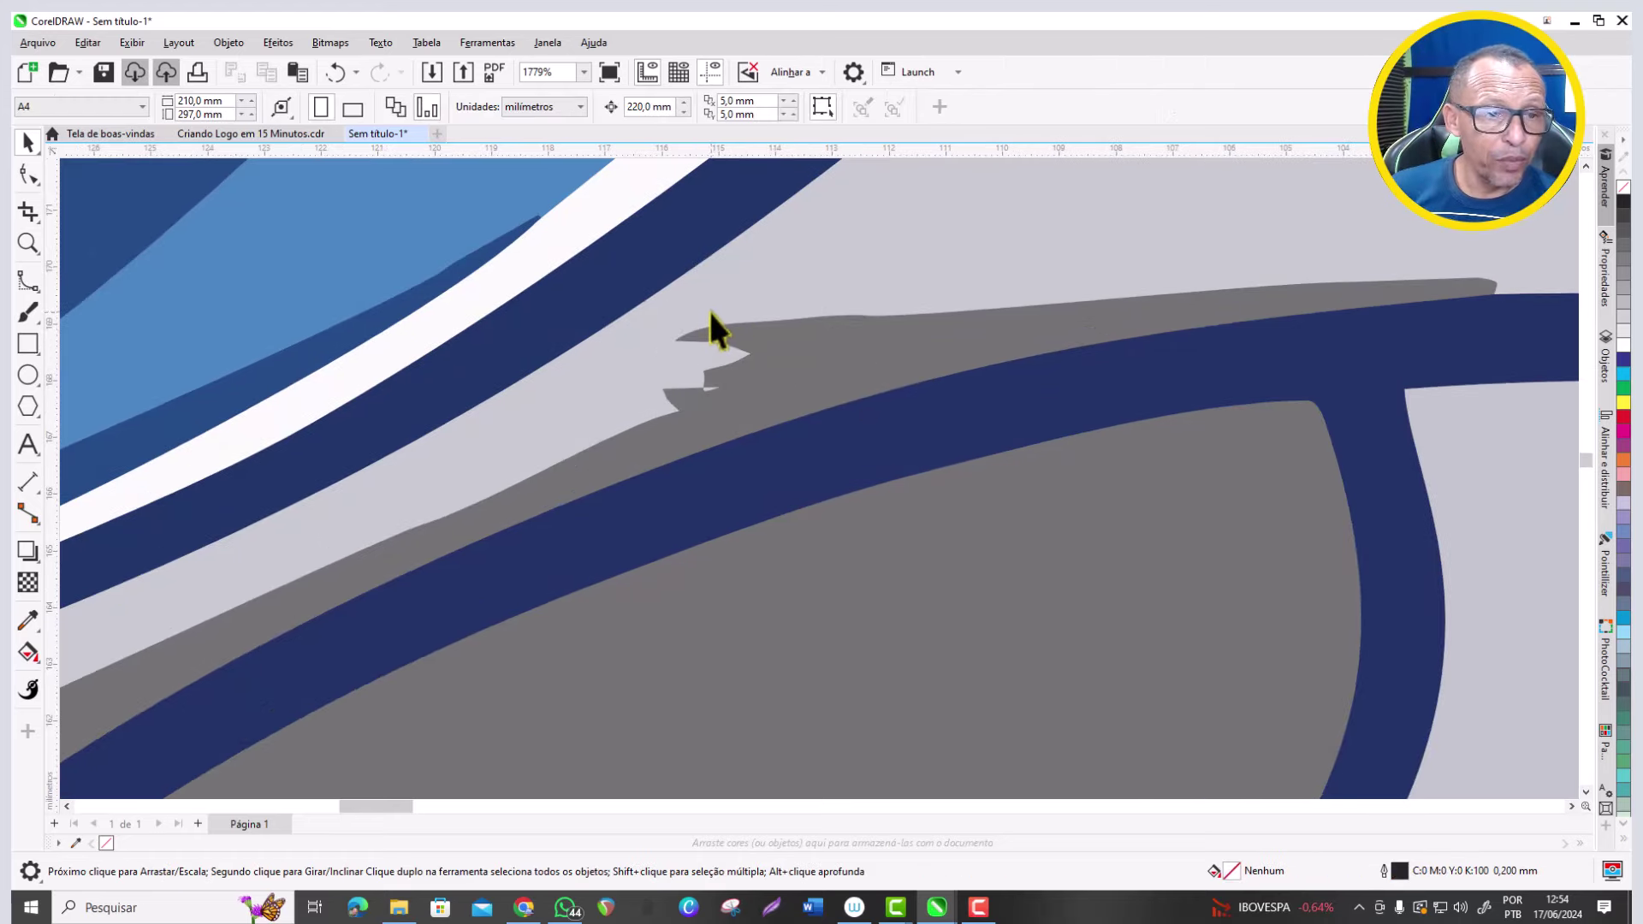
# With the Shape tool in freehand selection mode, lasso and delete the jagged nodes on the light grey belly curve below the flipper.
pyautogui.click(40, 181)
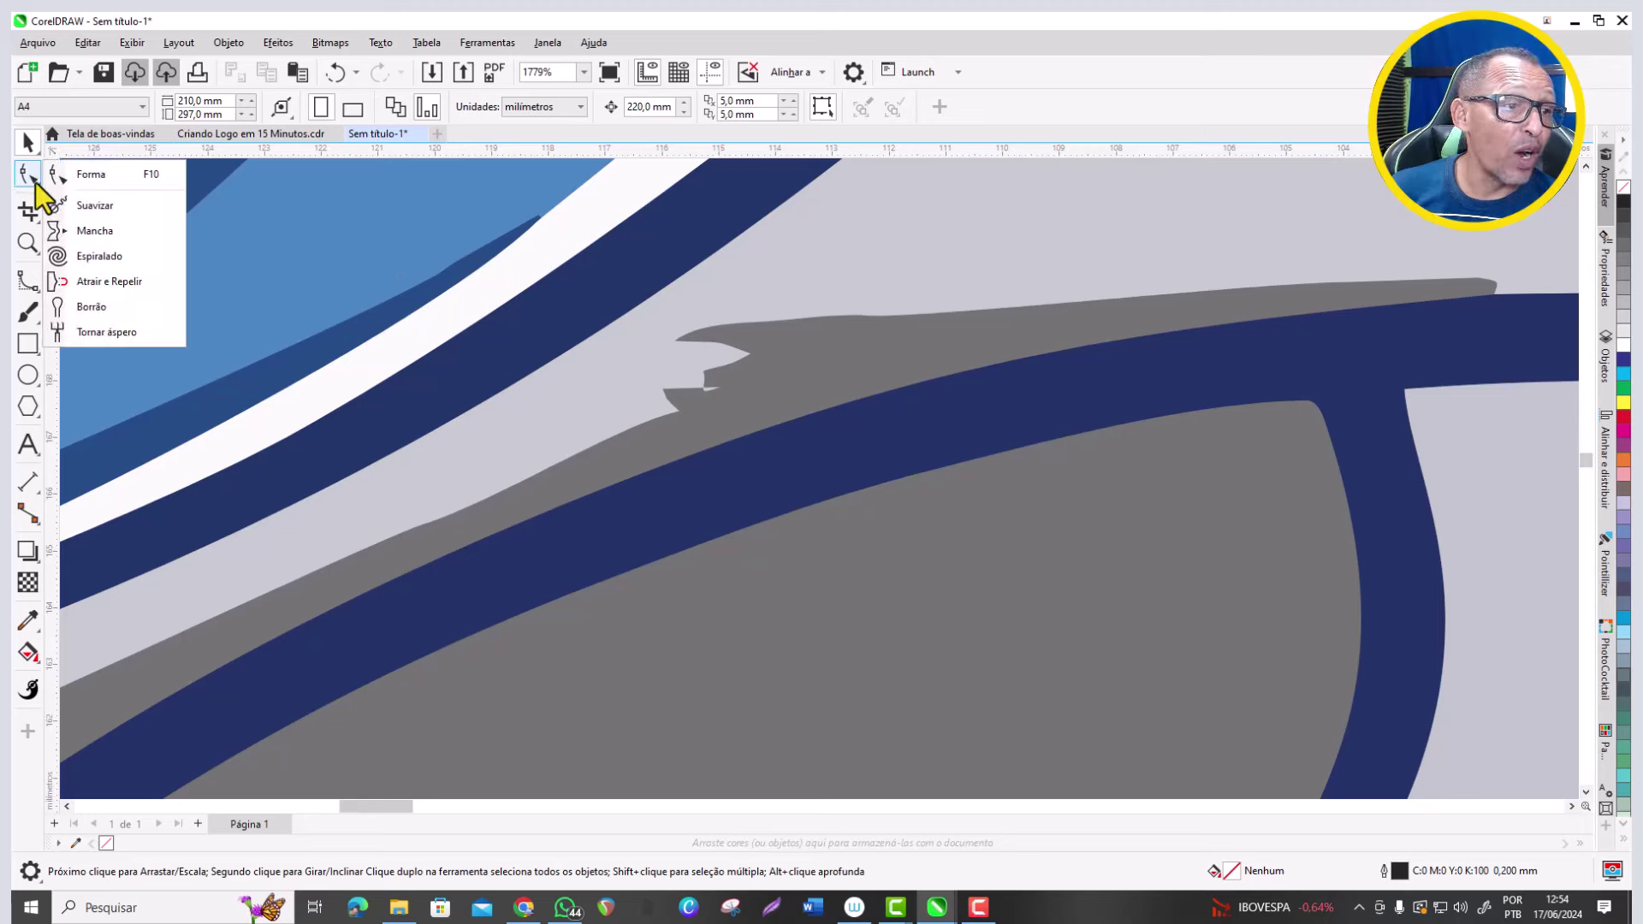
pyautogui.click(28, 171)
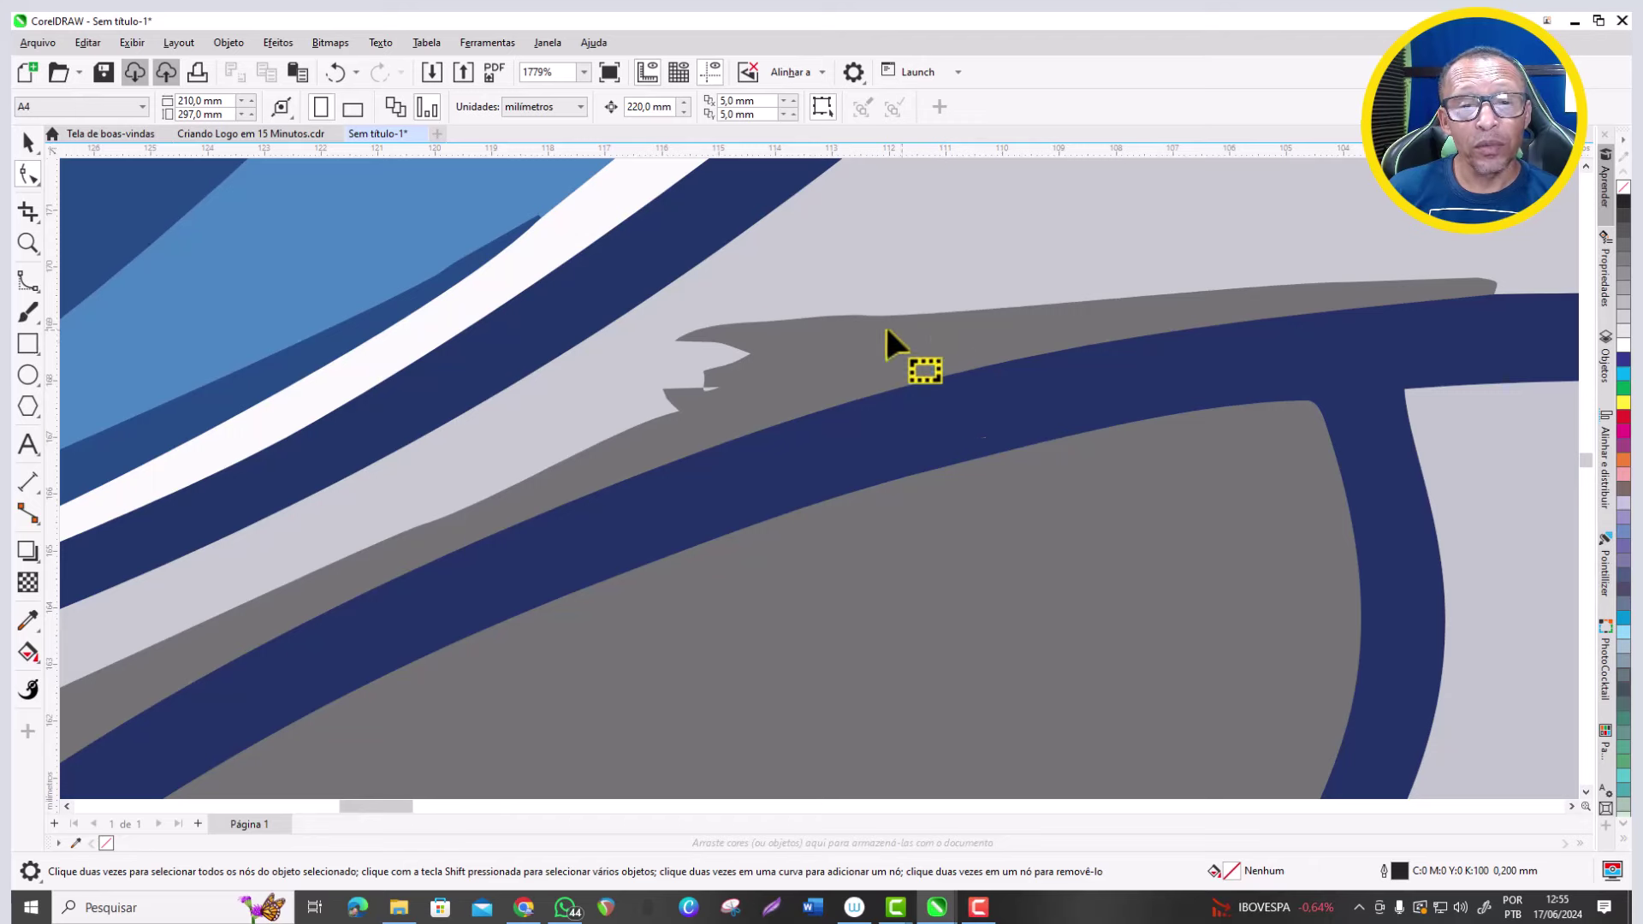
pyautogui.click(776, 319)
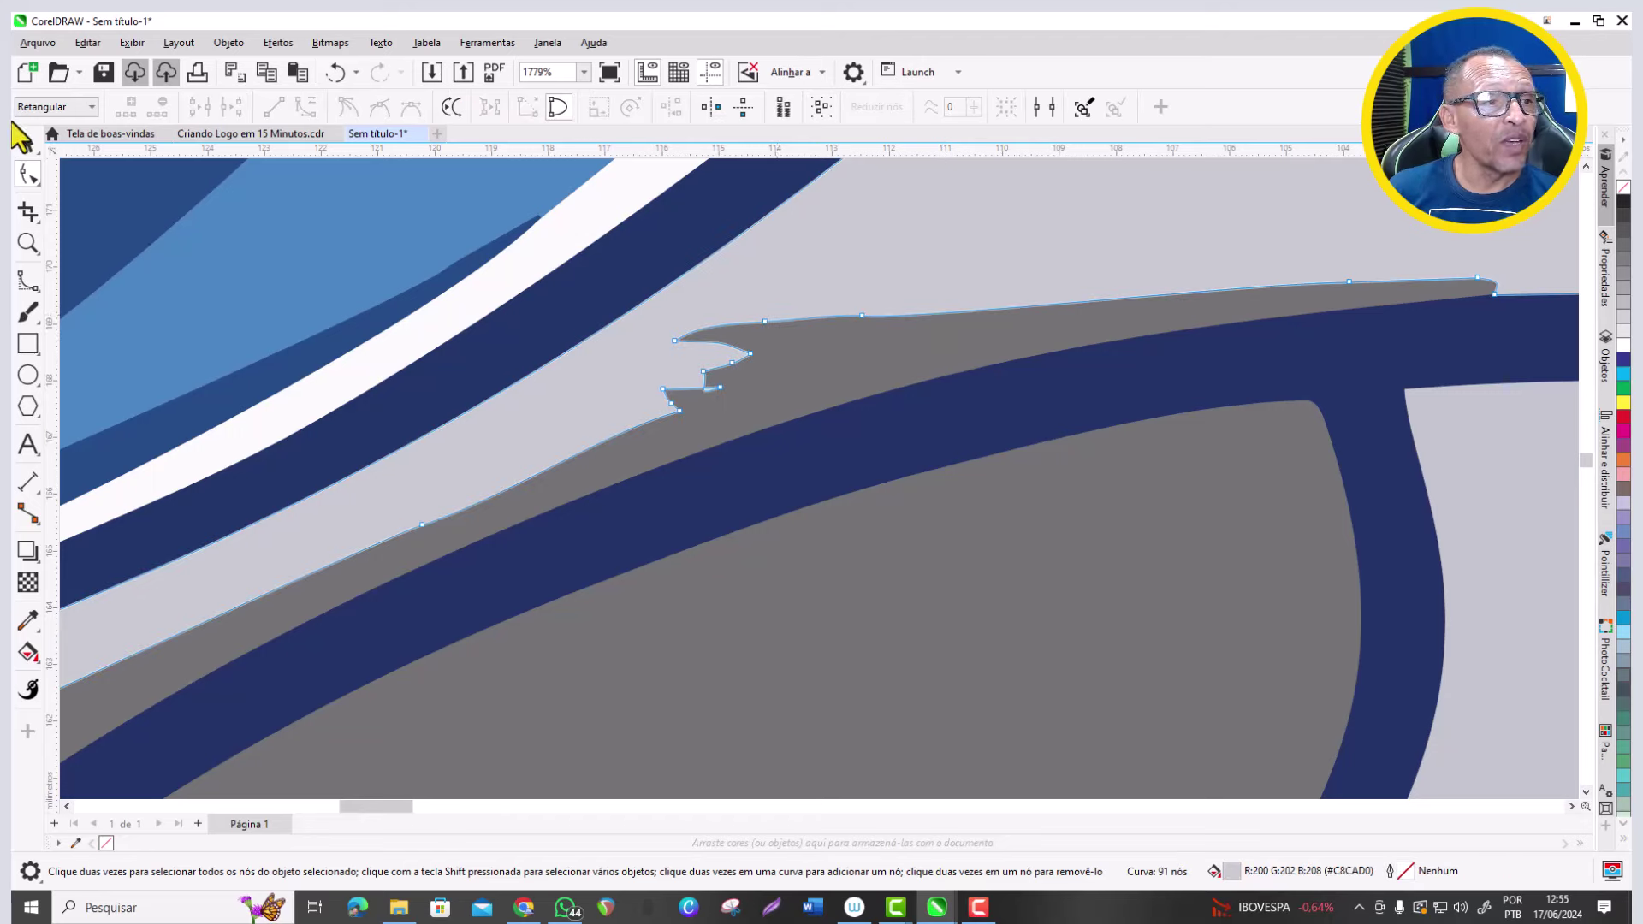
pyautogui.click(90, 110)
pyautogui.click(37, 137)
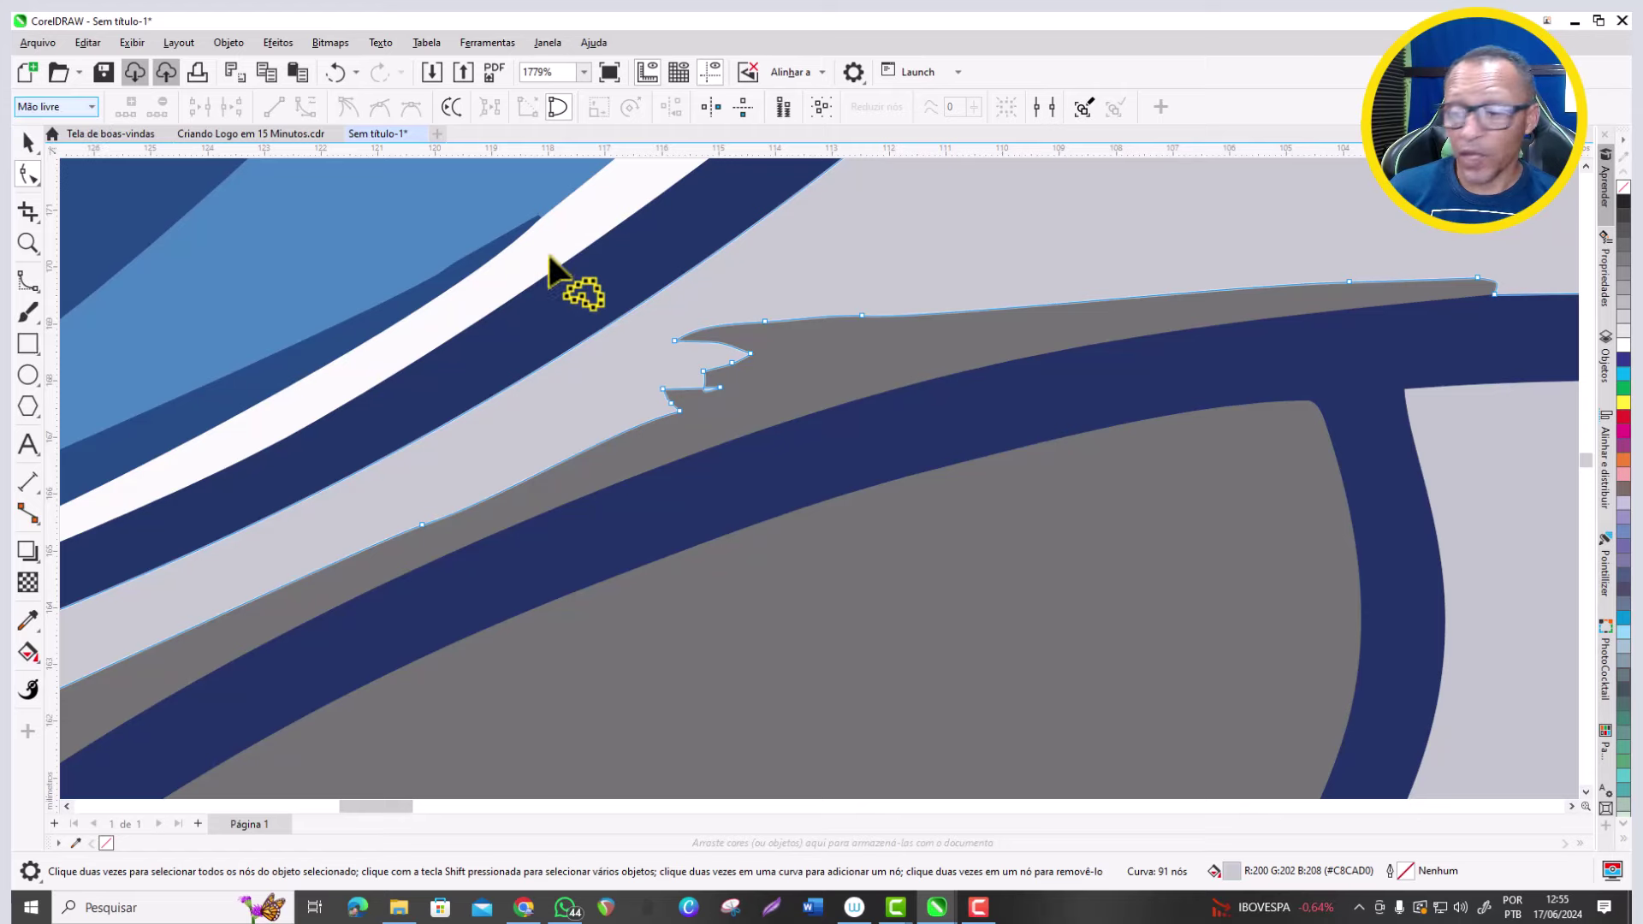
pyautogui.scroll(1, 637, 317)
pyautogui.moveTo(742, 382)
pyautogui.mouseDown()
pyautogui.moveTo(793, 451)
pyautogui.moveTo(713, 481)
pyautogui.moveTo(642, 494)
pyautogui.moveTo(595, 431)
pyautogui.moveTo(622, 349)
pyautogui.moveTo(720, 295)
pyautogui.mouseUp()
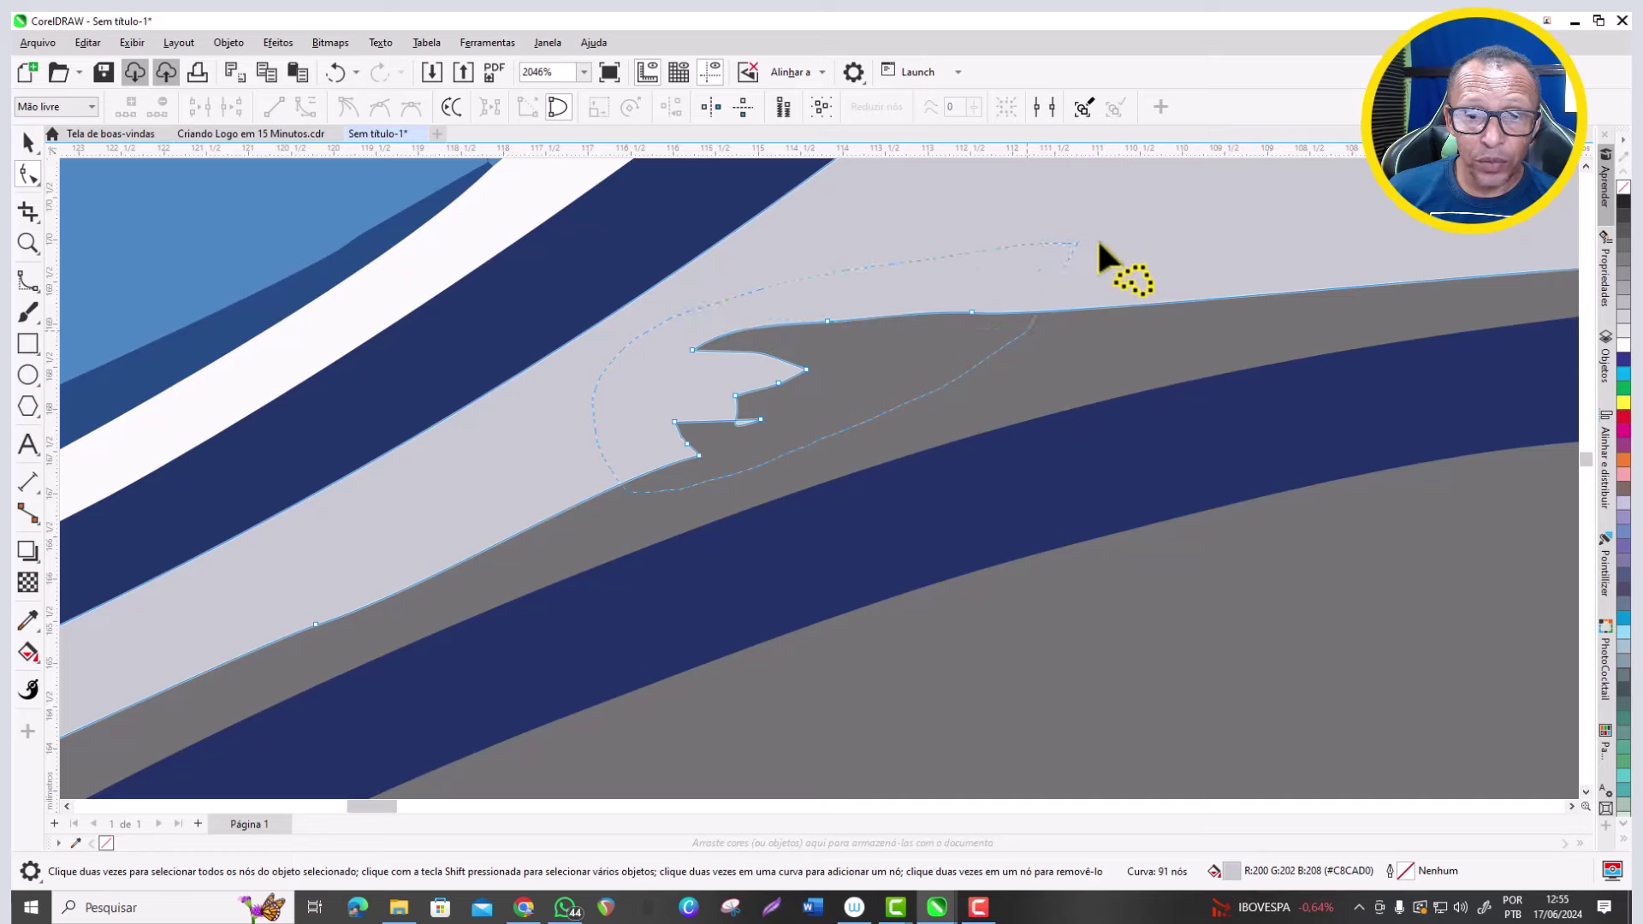
pyautogui.moveTo(1098, 238); pyautogui.dragTo(1101, 238)
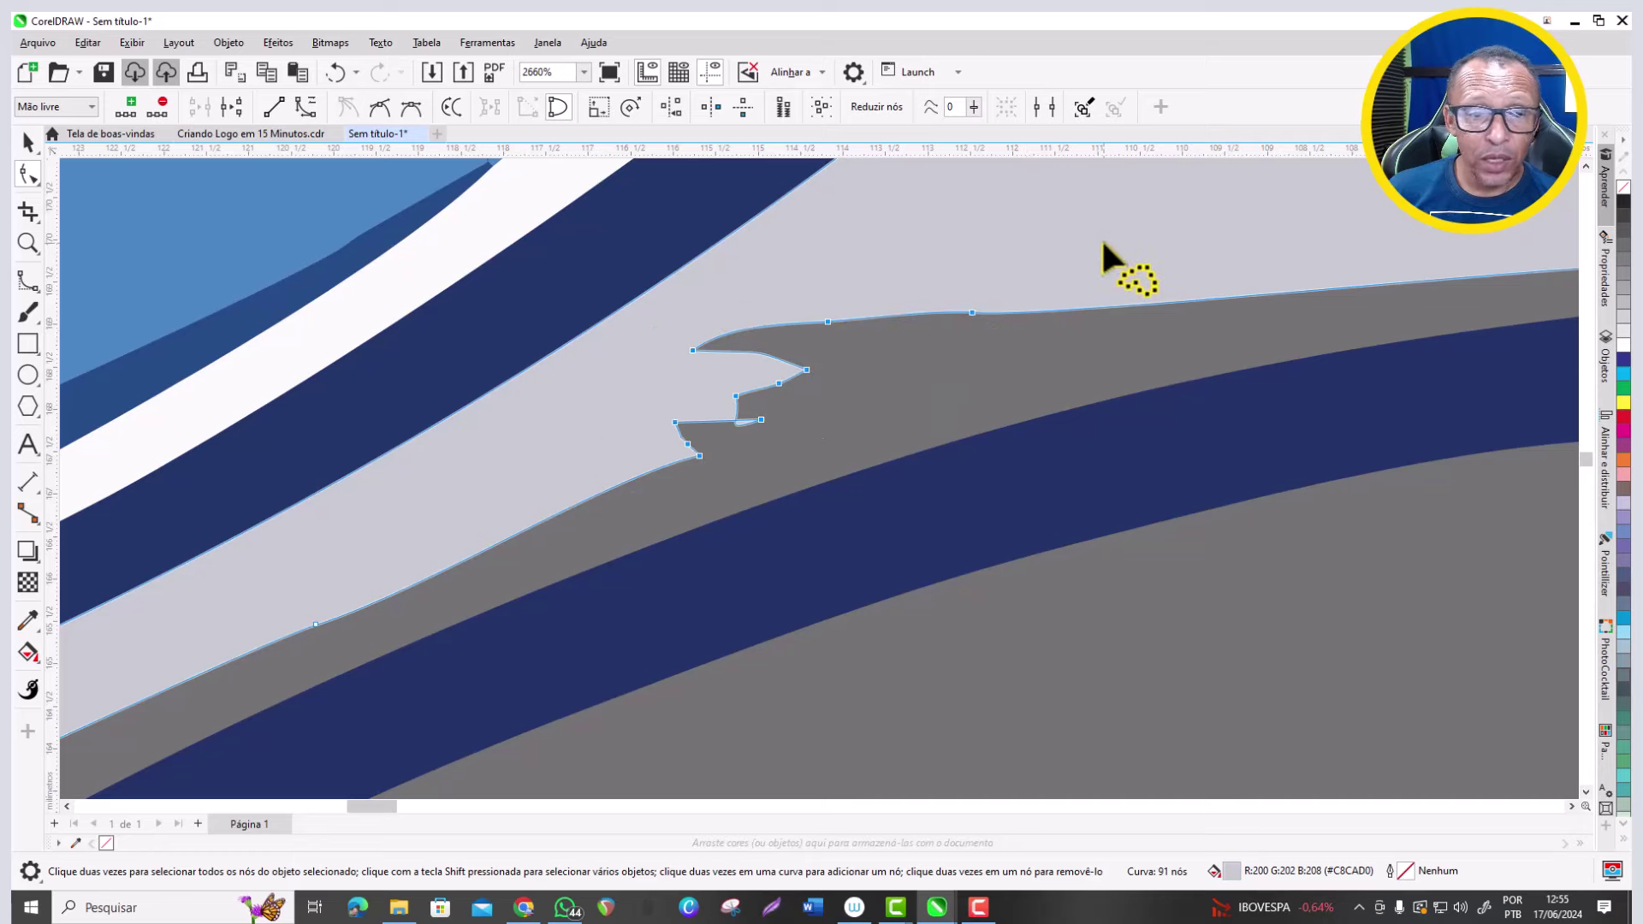
pyautogui.click(161, 105)
# Delete the extra node on the light grey belly curve's lower edge beneath the flipper to smooth the contour.
pyautogui.scroll(-2, 706, 359)
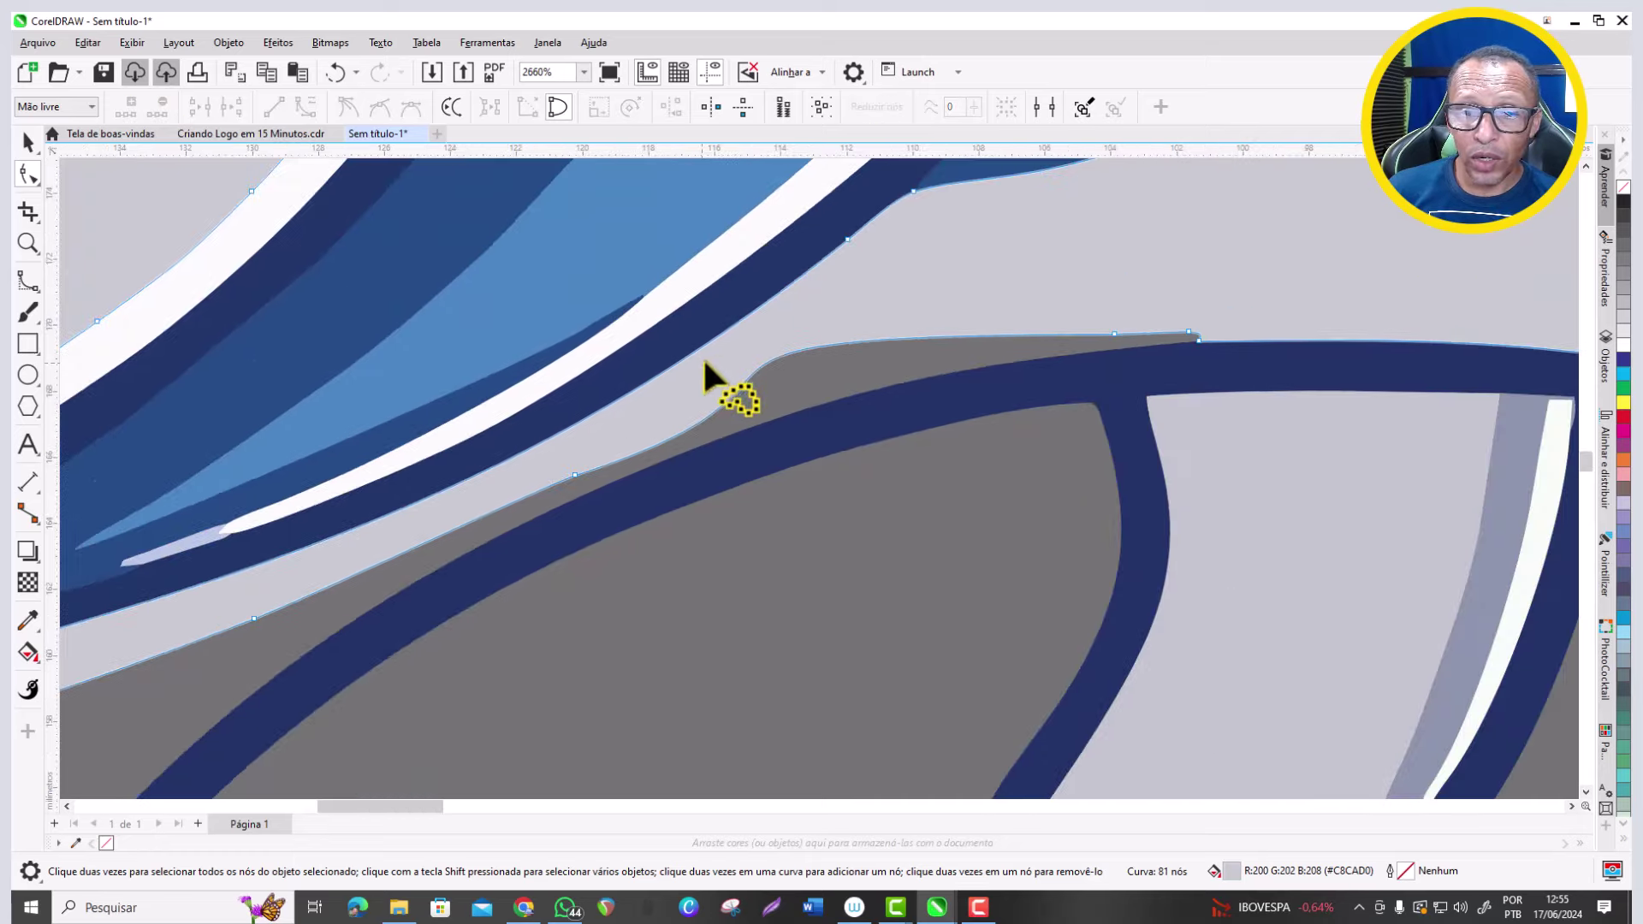
pyautogui.scroll(-3, 599, 462)
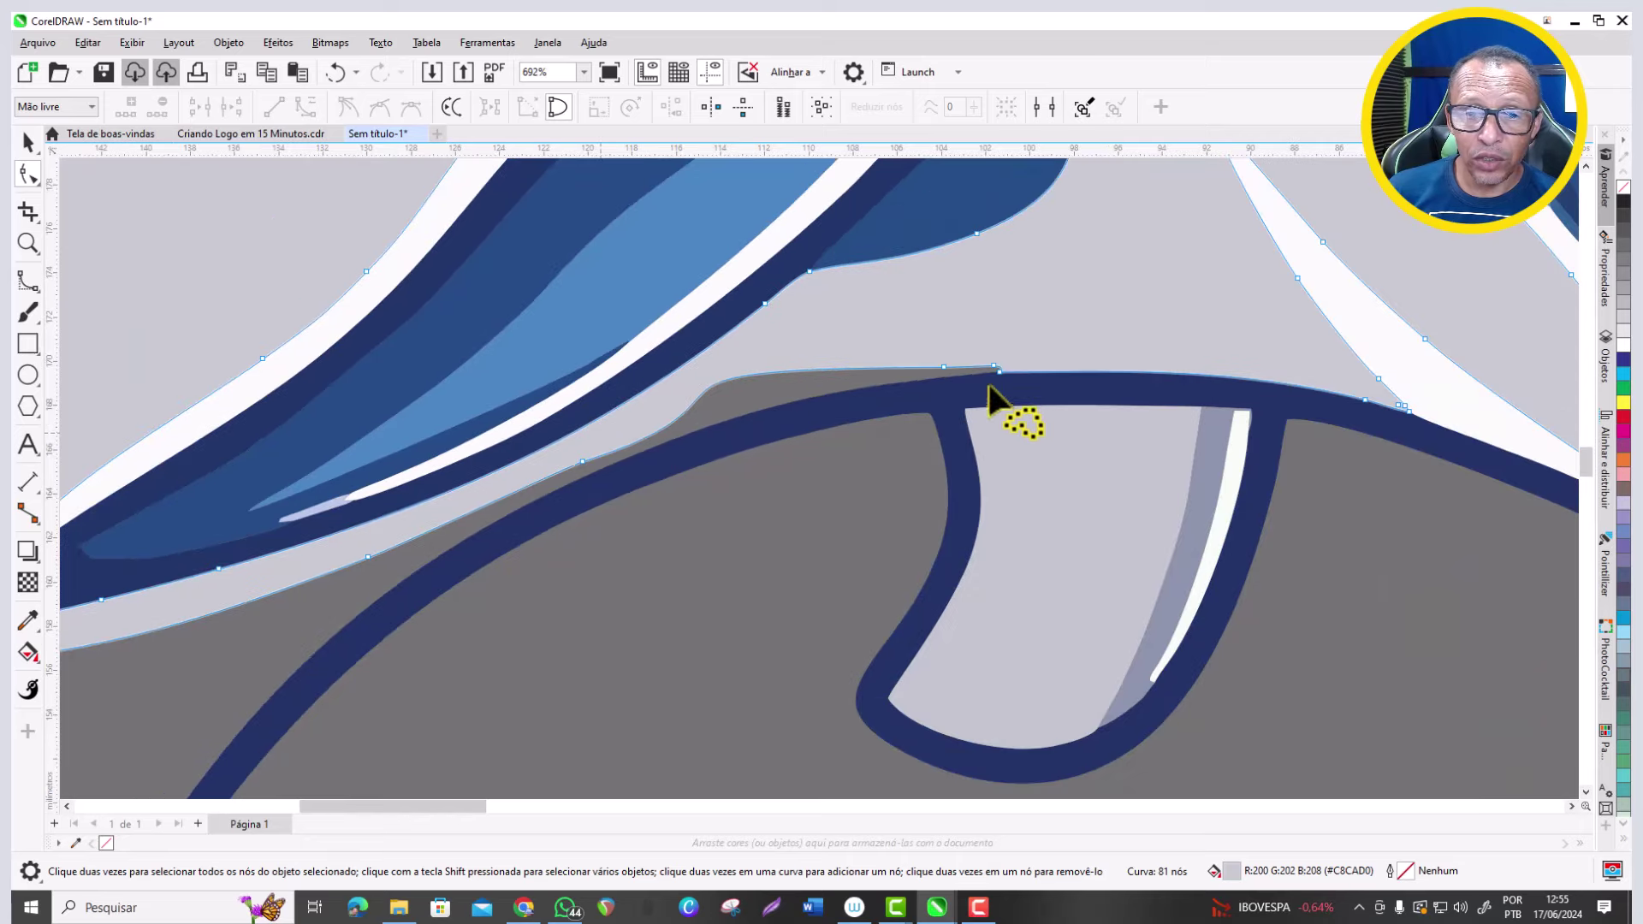
pyautogui.click(582, 460)
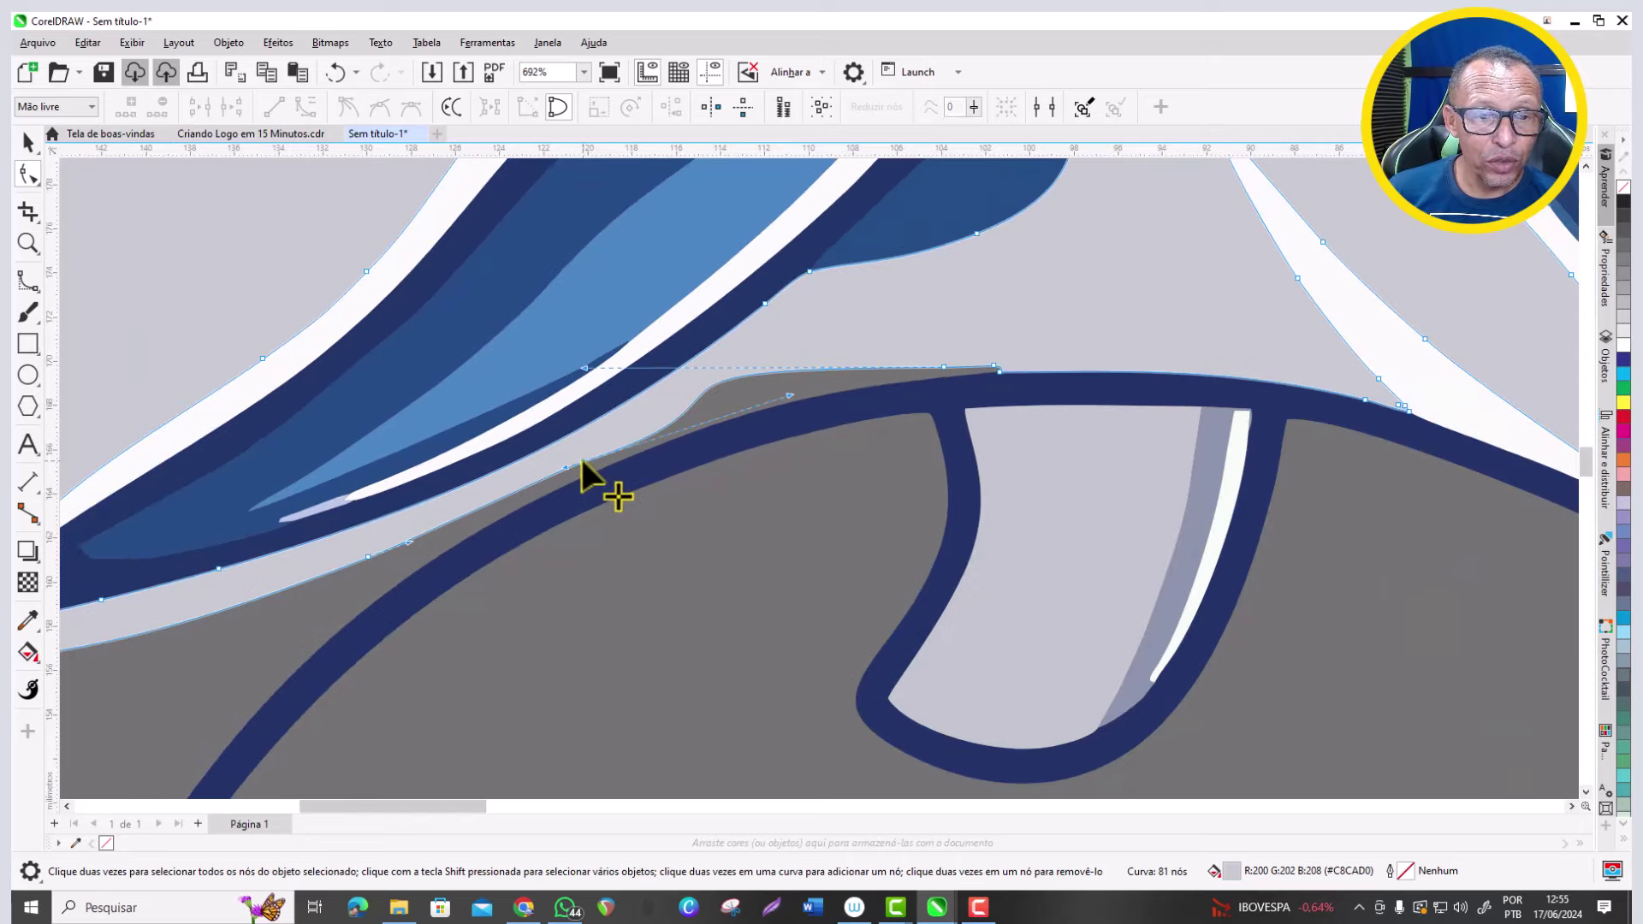
pyautogui.press('Delete')
pyautogui.scroll(-3, 690, 416)
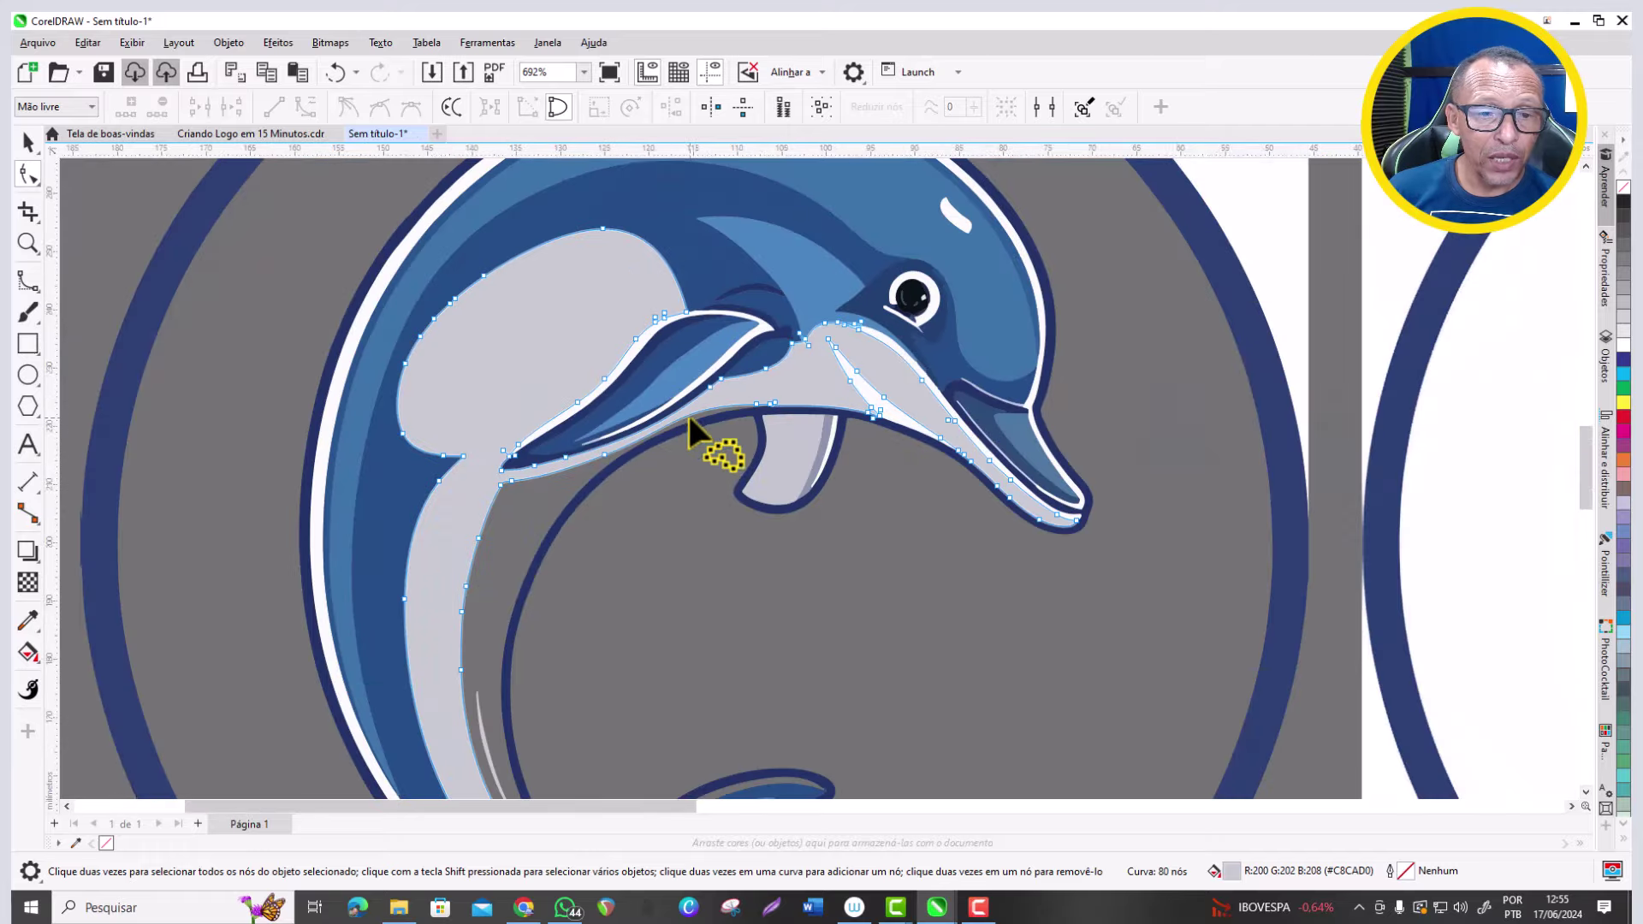
pyautogui.scroll(4, 664, 424)
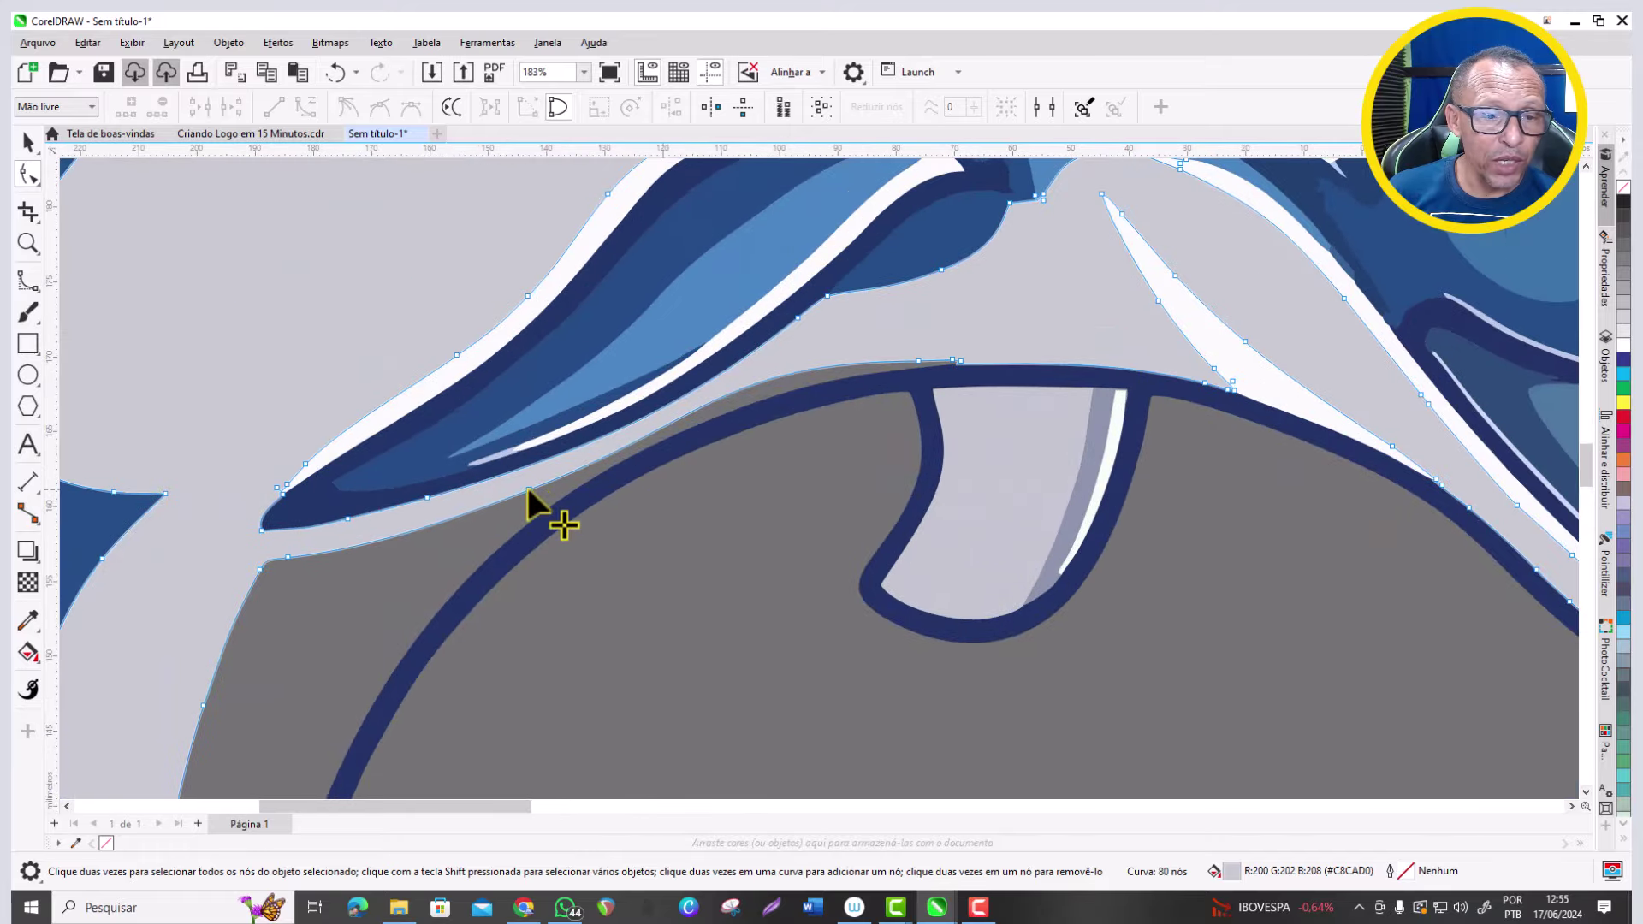
# Reshape the light grey belly's lower curve left of the small lower flipper by adjusting the node's curve handles.
pyautogui.click(917, 360)
pyautogui.scroll(3, 844, 366)
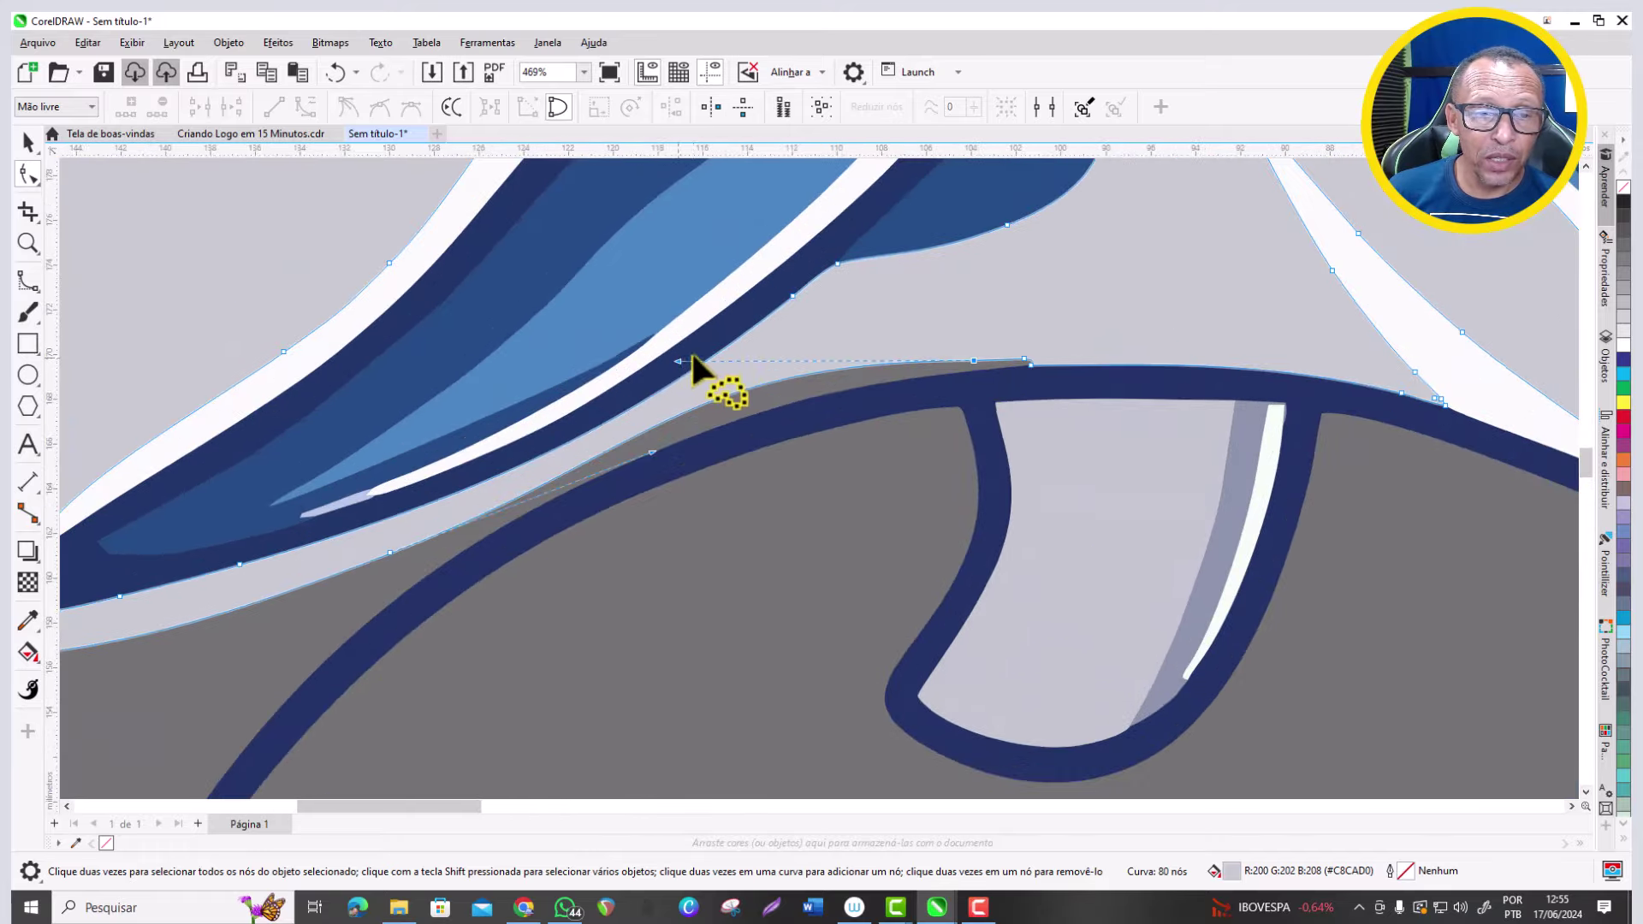
pyautogui.moveTo(685, 362); pyautogui.dragTo(757, 375)
pyautogui.moveTo(651, 451); pyautogui.dragTo(613, 454)
# Delete the extra node at the belly curve's tip above the small lower flipper and flatten the remaining curve with its handle.
pyautogui.scroll(4, 1070, 378)
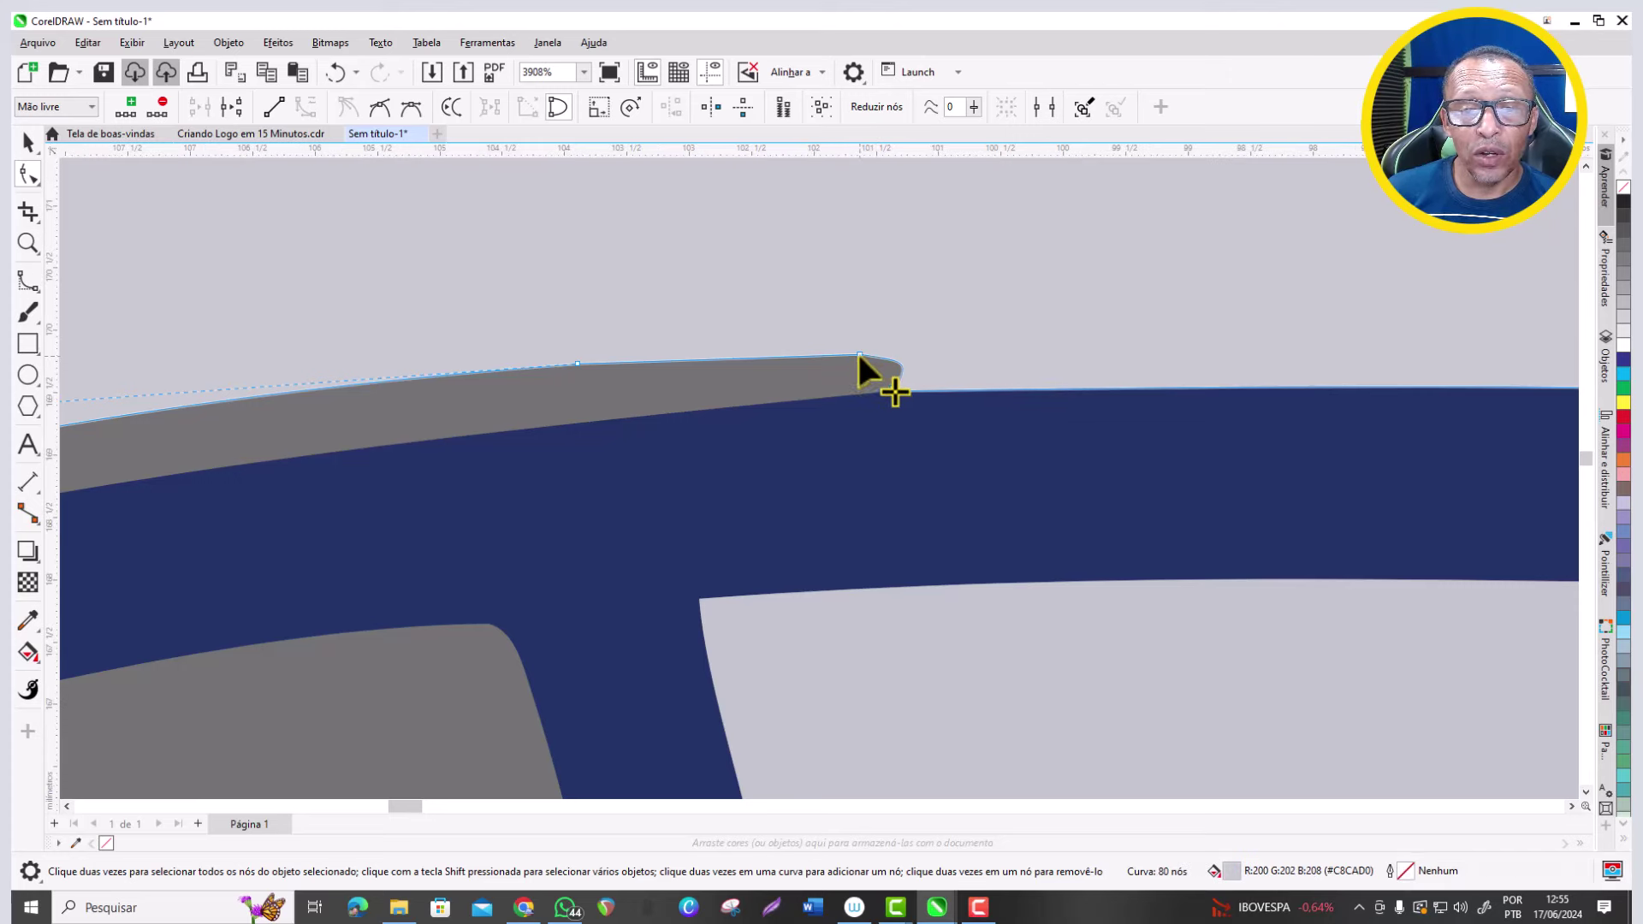
pyautogui.click(859, 352)
pyautogui.press('Delete')
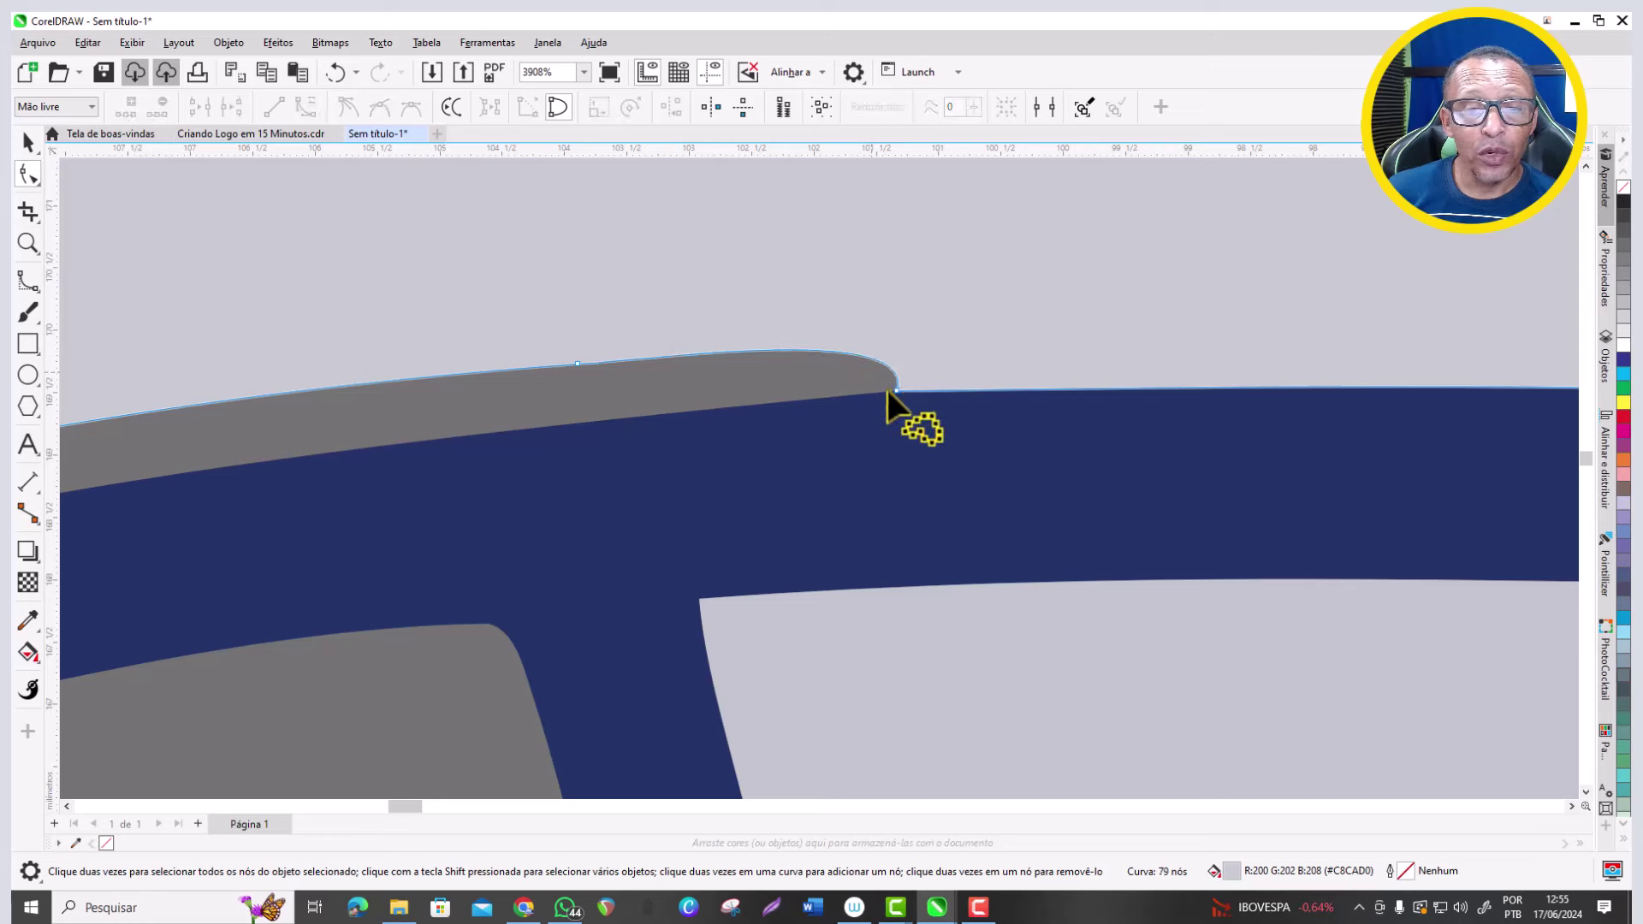
pyautogui.moveTo(920, 322); pyautogui.dragTo(766, 348)
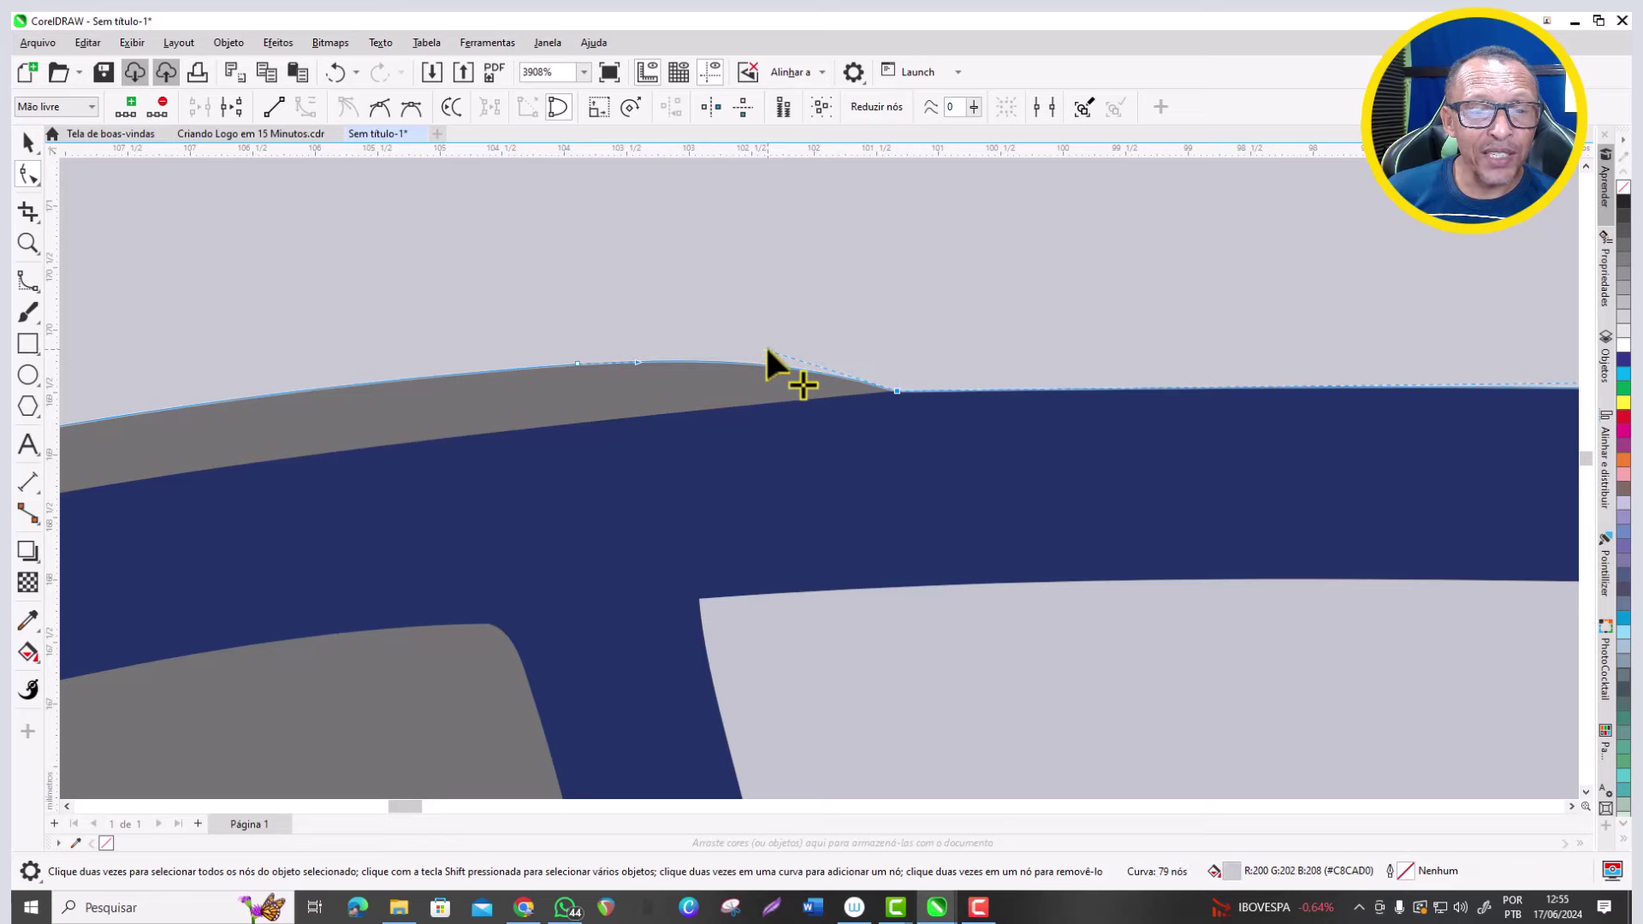
# Examine the unfilled gap between the light grey belly and the dark blue inner outline from the flipper down to the tail.
pyautogui.scroll(-3, 767, 348)
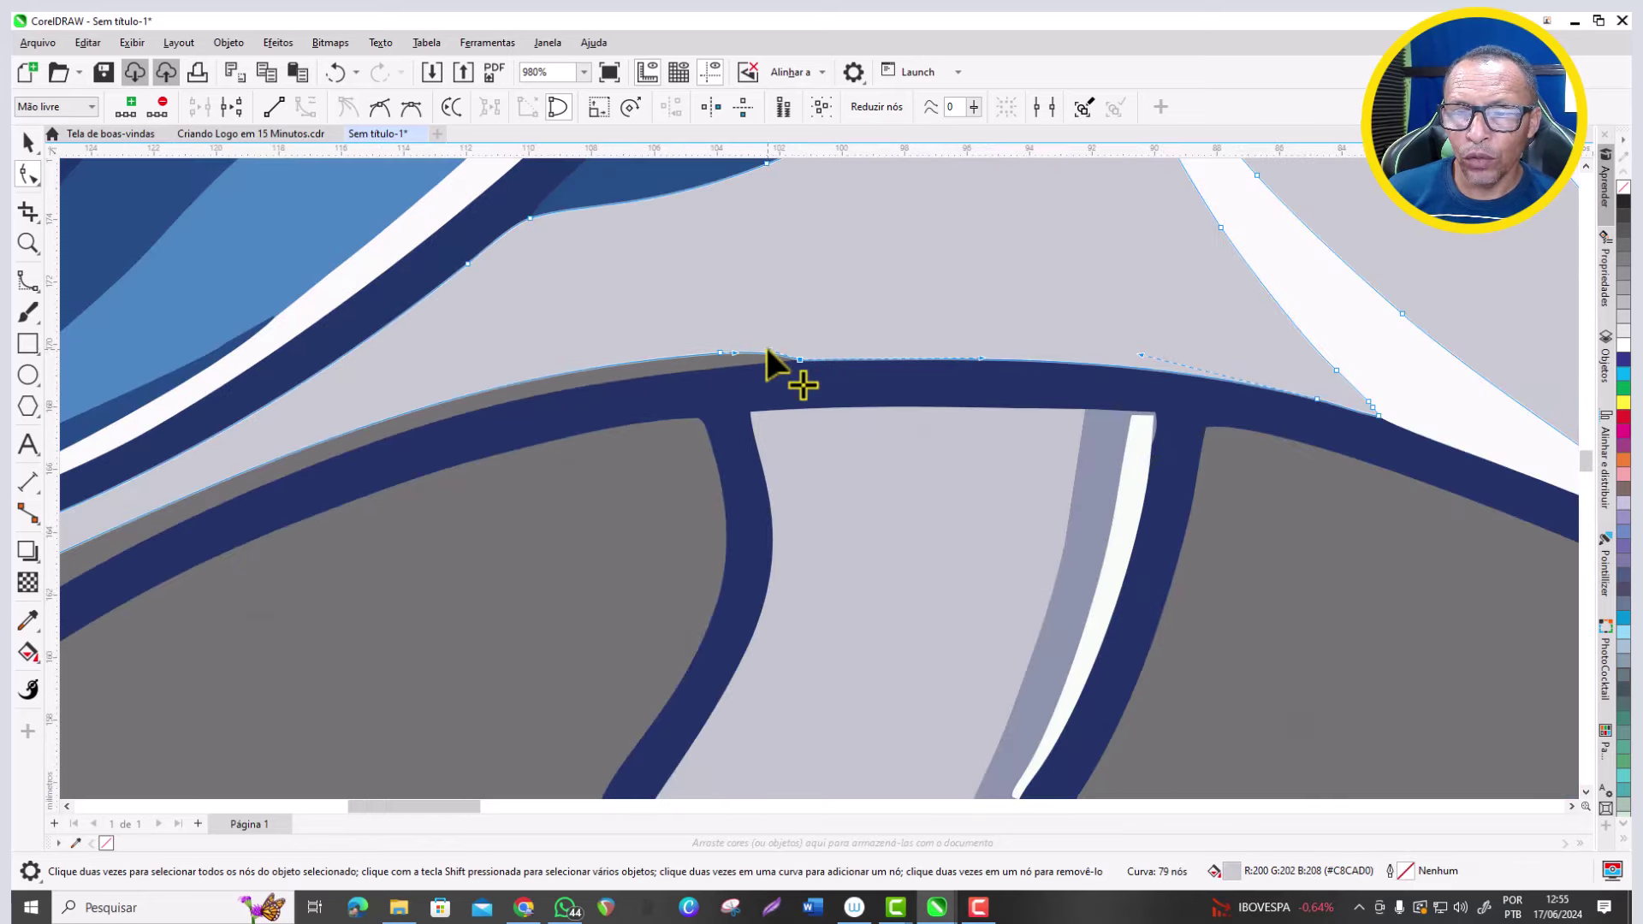
pyautogui.scroll(-4, 767, 348)
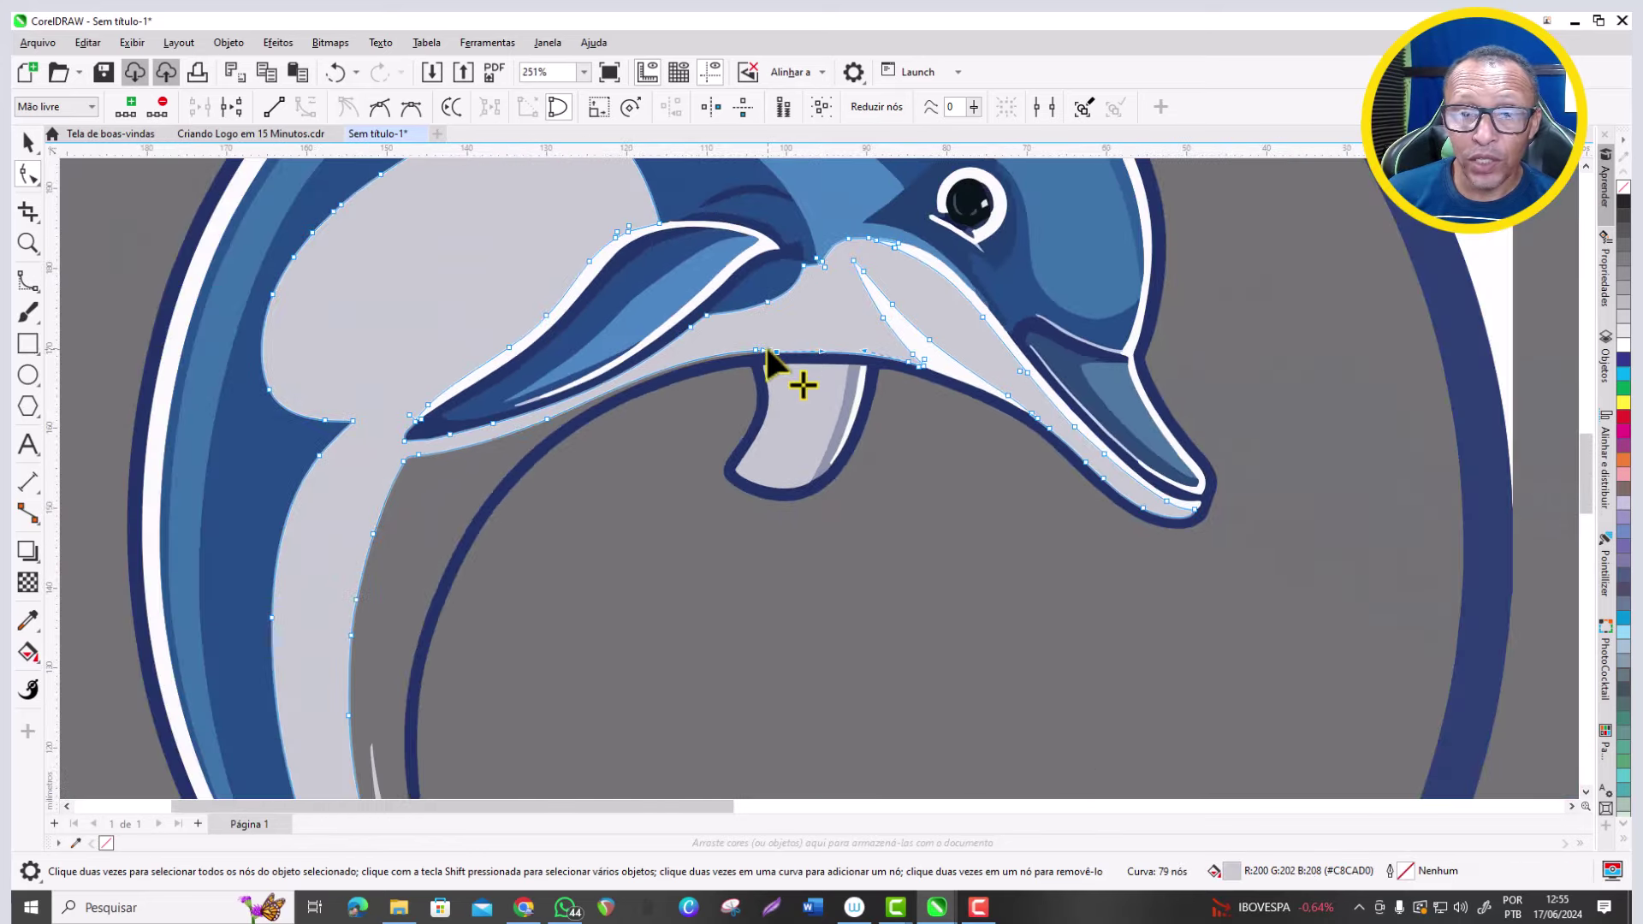
pyautogui.scroll(-2, 765, 344)
pyautogui.scroll(-1, 640, 418)
pyautogui.scroll(1, 786, 688)
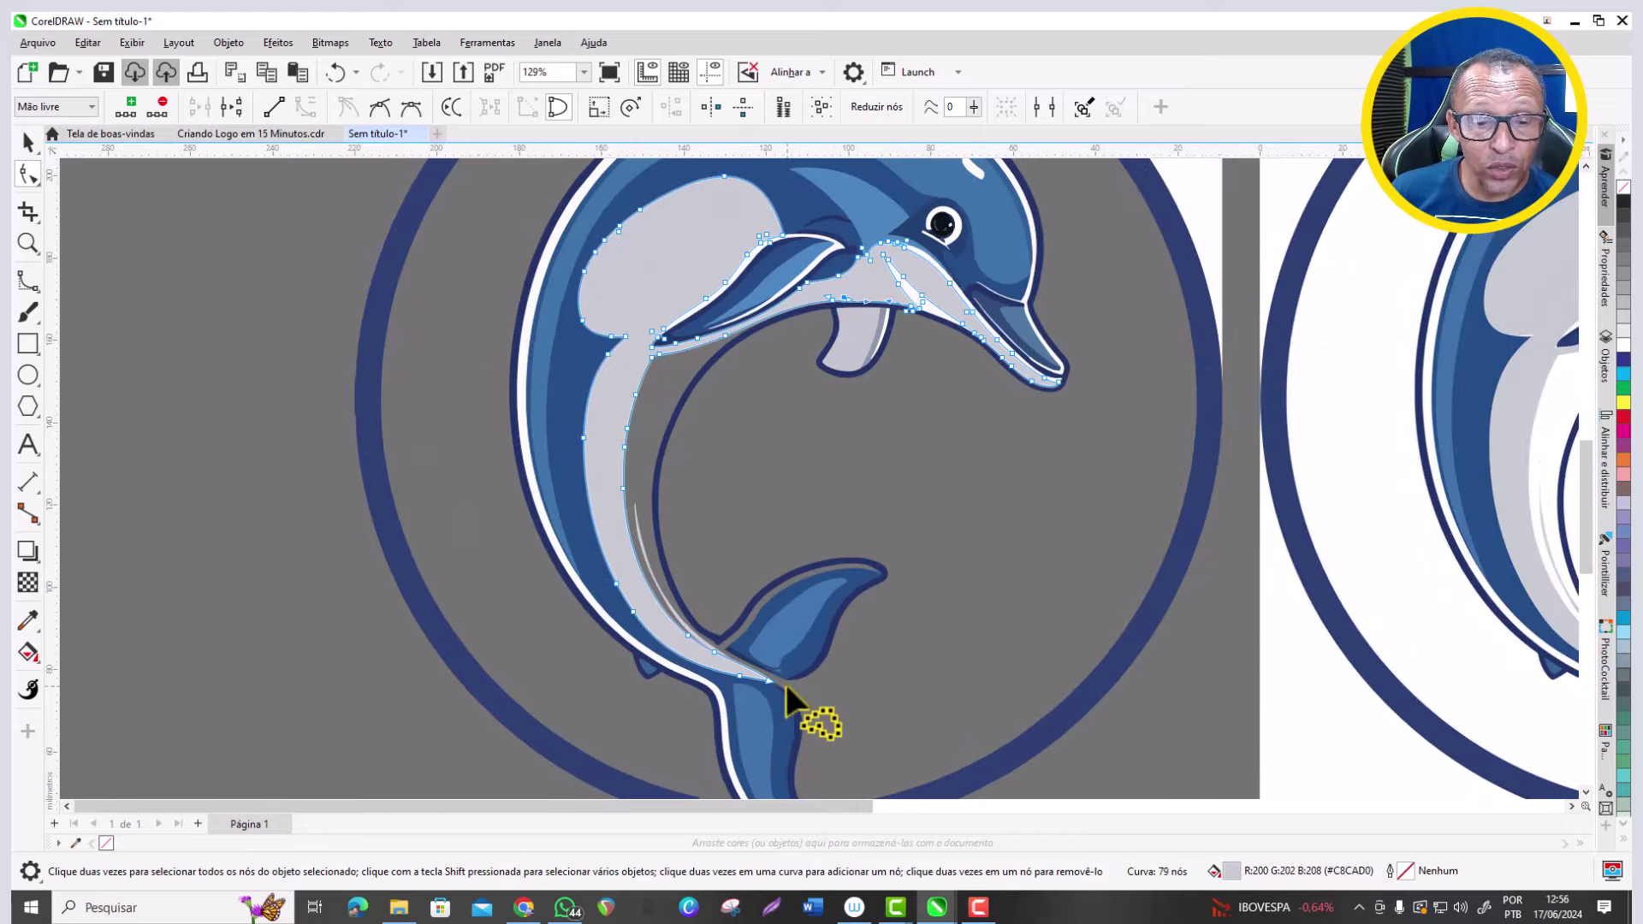
pyautogui.scroll(1, 623, 502)
pyautogui.scroll(1, 617, 489)
pyautogui.scroll(1, 616, 490)
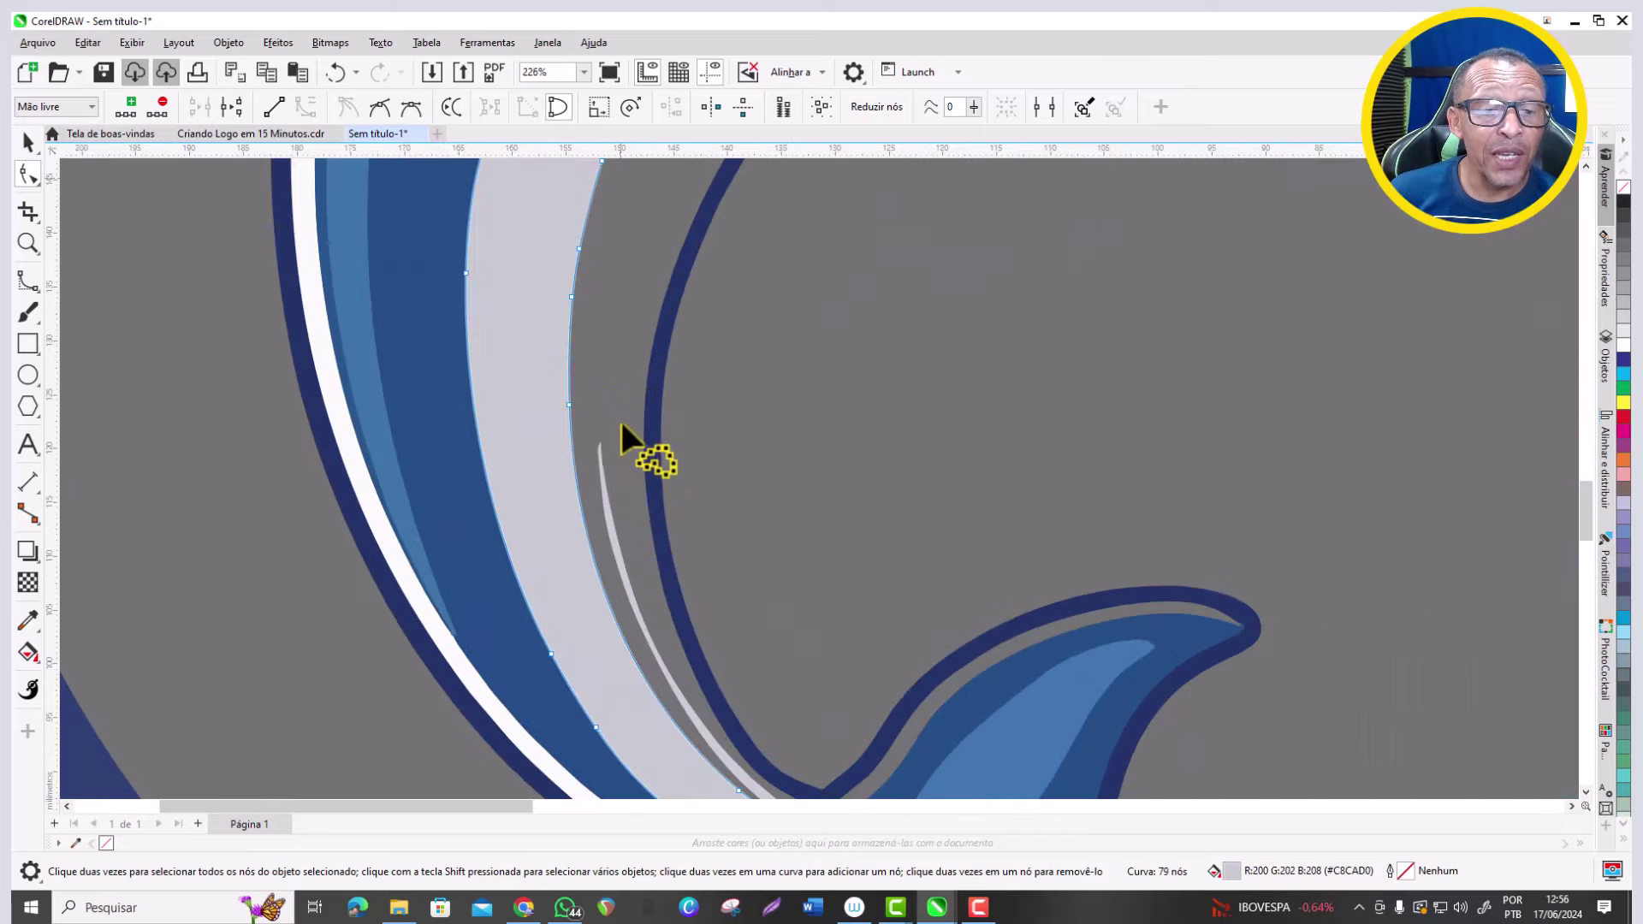
pyautogui.scroll(-3, 631, 470)
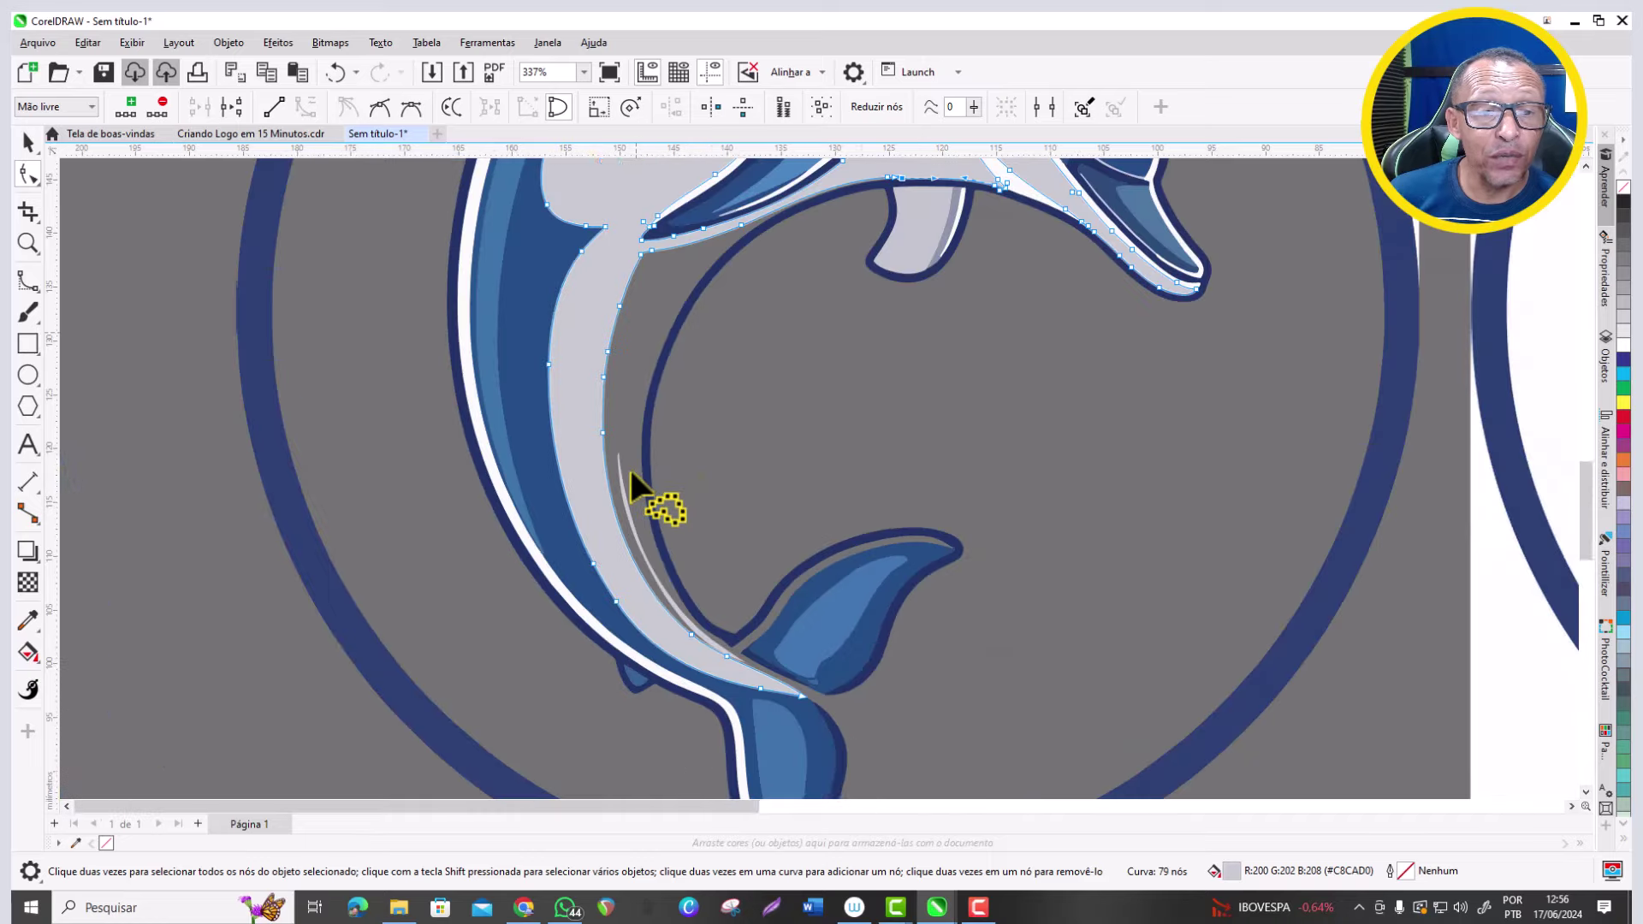
pyautogui.scroll(-1, 620, 461)
# Draw a B-Spline line about 1.8 mm wide and 1.8 mm high closing the gap between the upper tail fluke and the tail stem.
pyautogui.scroll(2, 802, 664)
pyautogui.scroll(2, 813, 661)
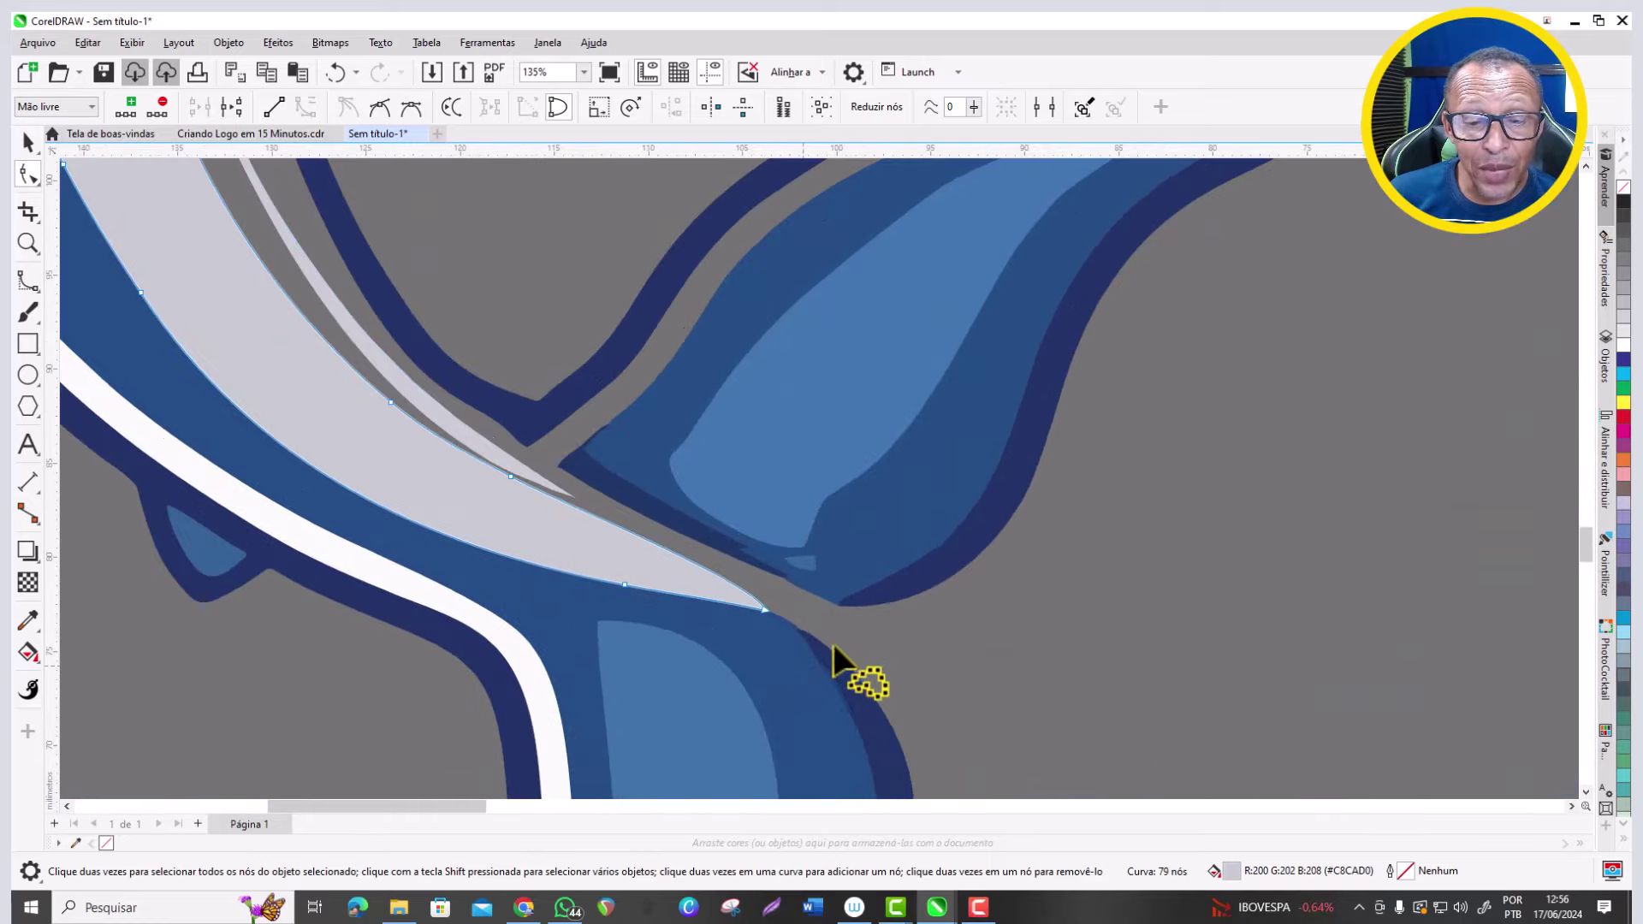
pyautogui.scroll(2, 826, 628)
pyautogui.scroll(2, 824, 619)
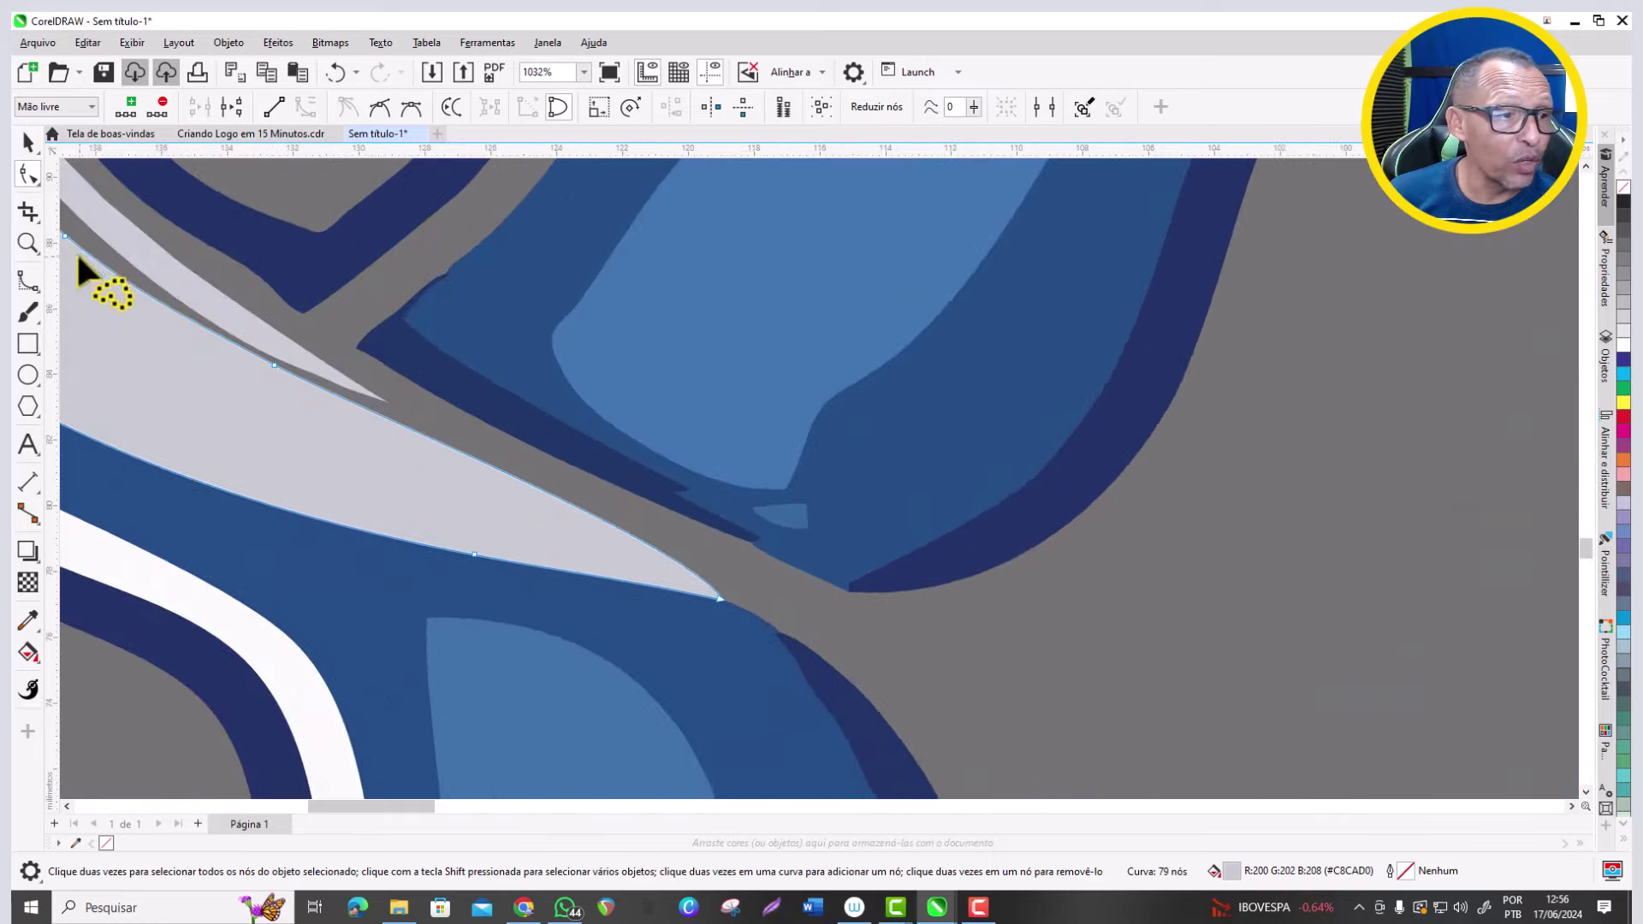
pyautogui.click(24, 287)
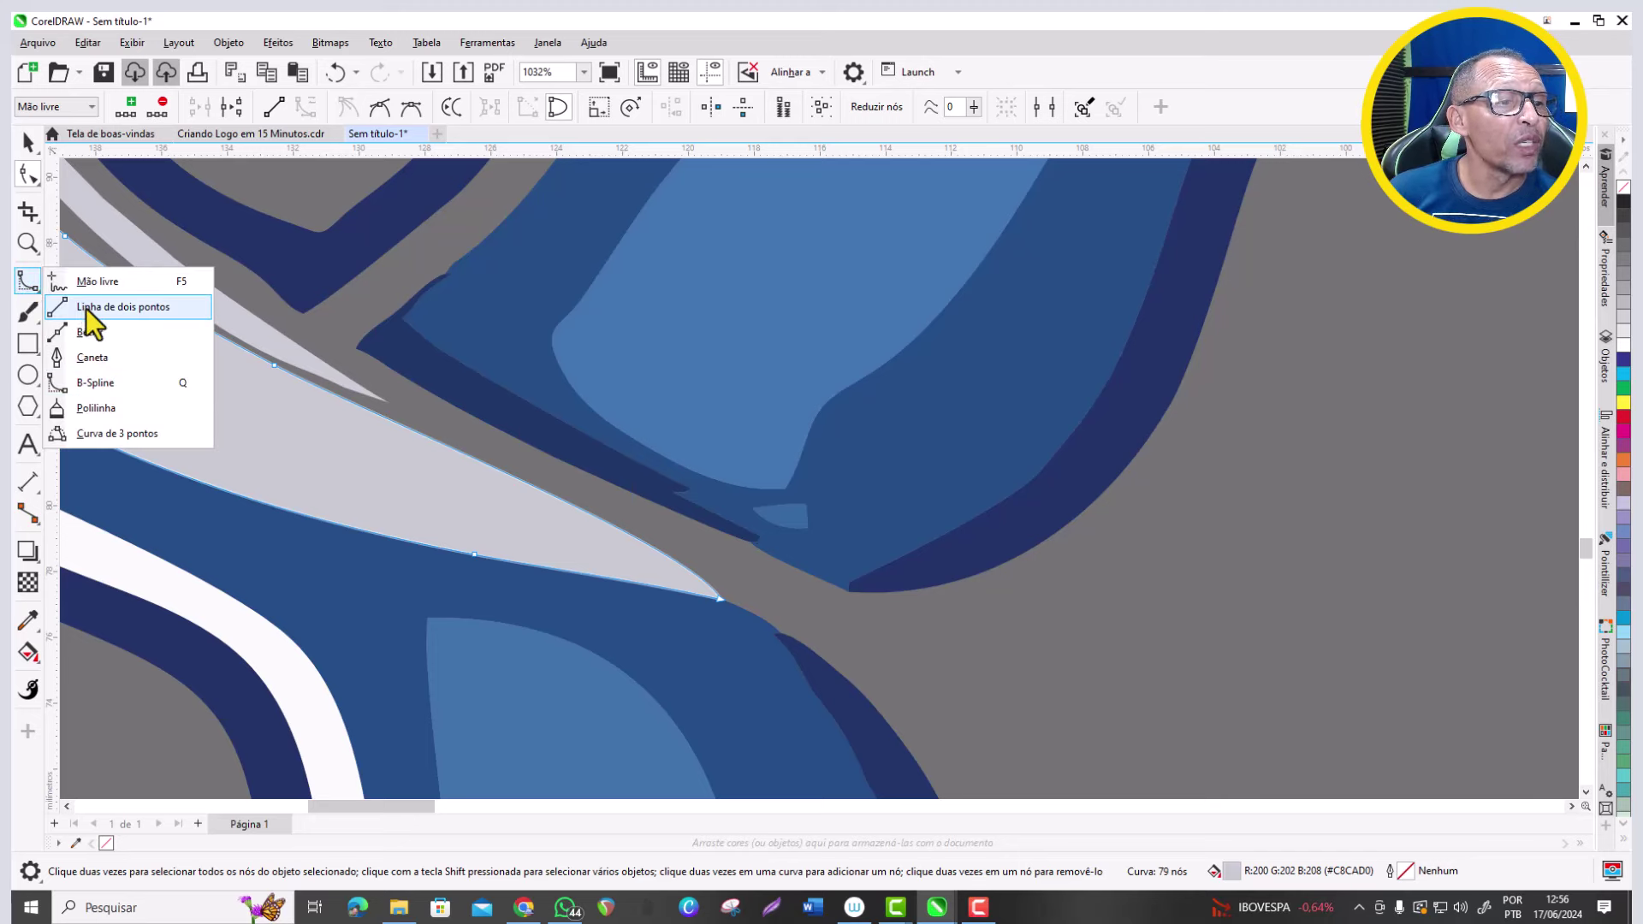
pyautogui.click(101, 384)
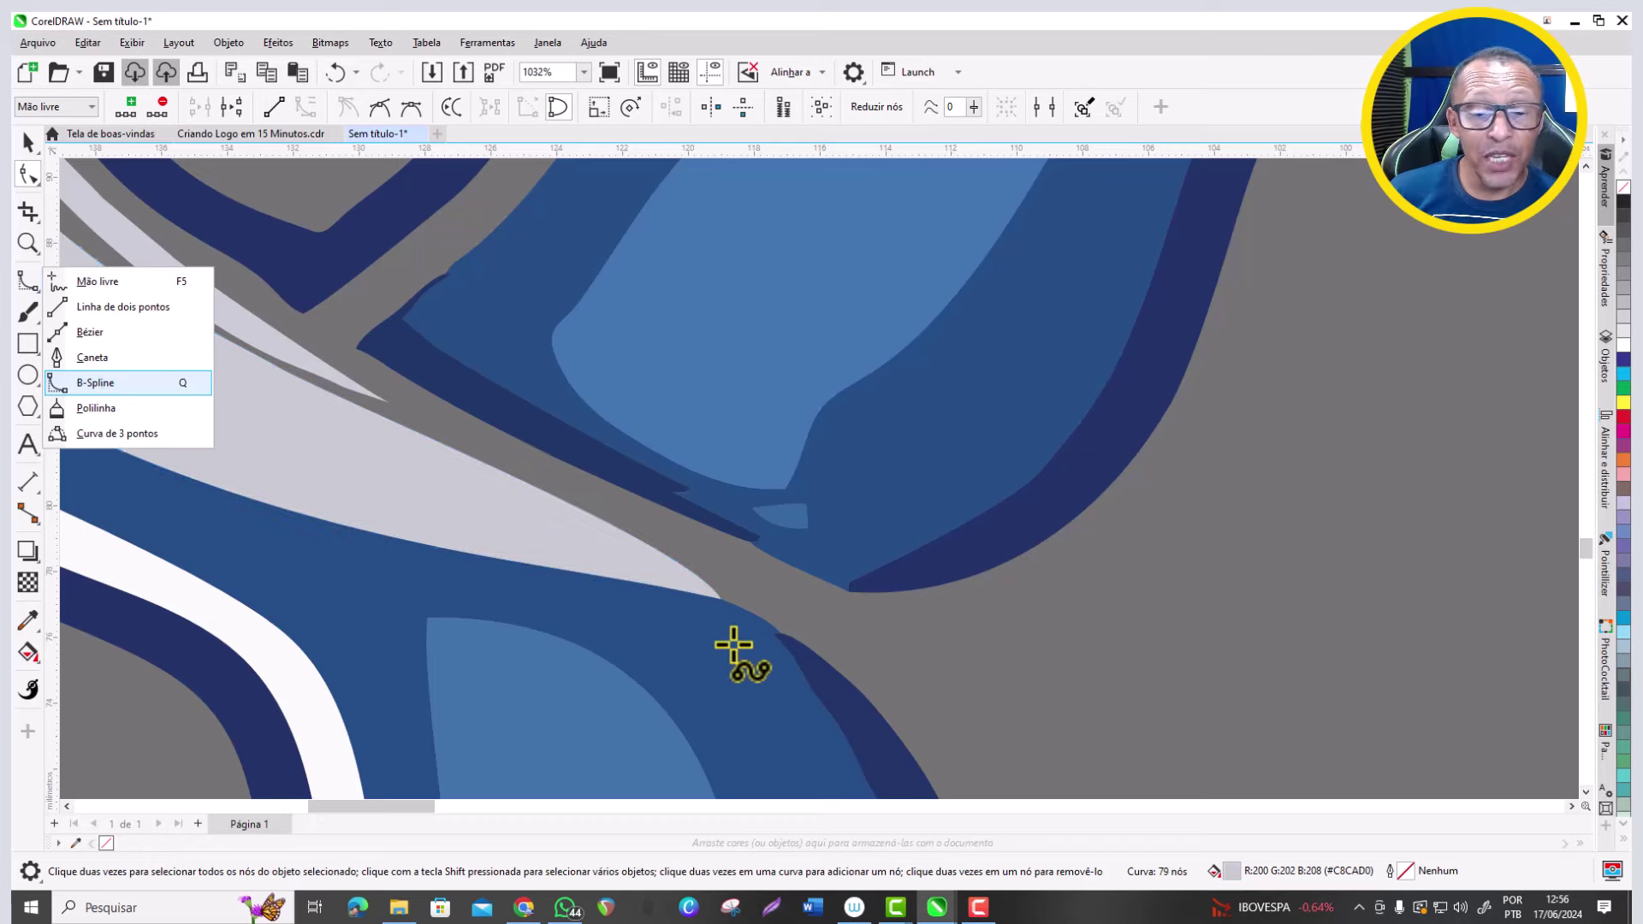
pyautogui.scroll(3, 840, 605)
pyautogui.click(910, 562)
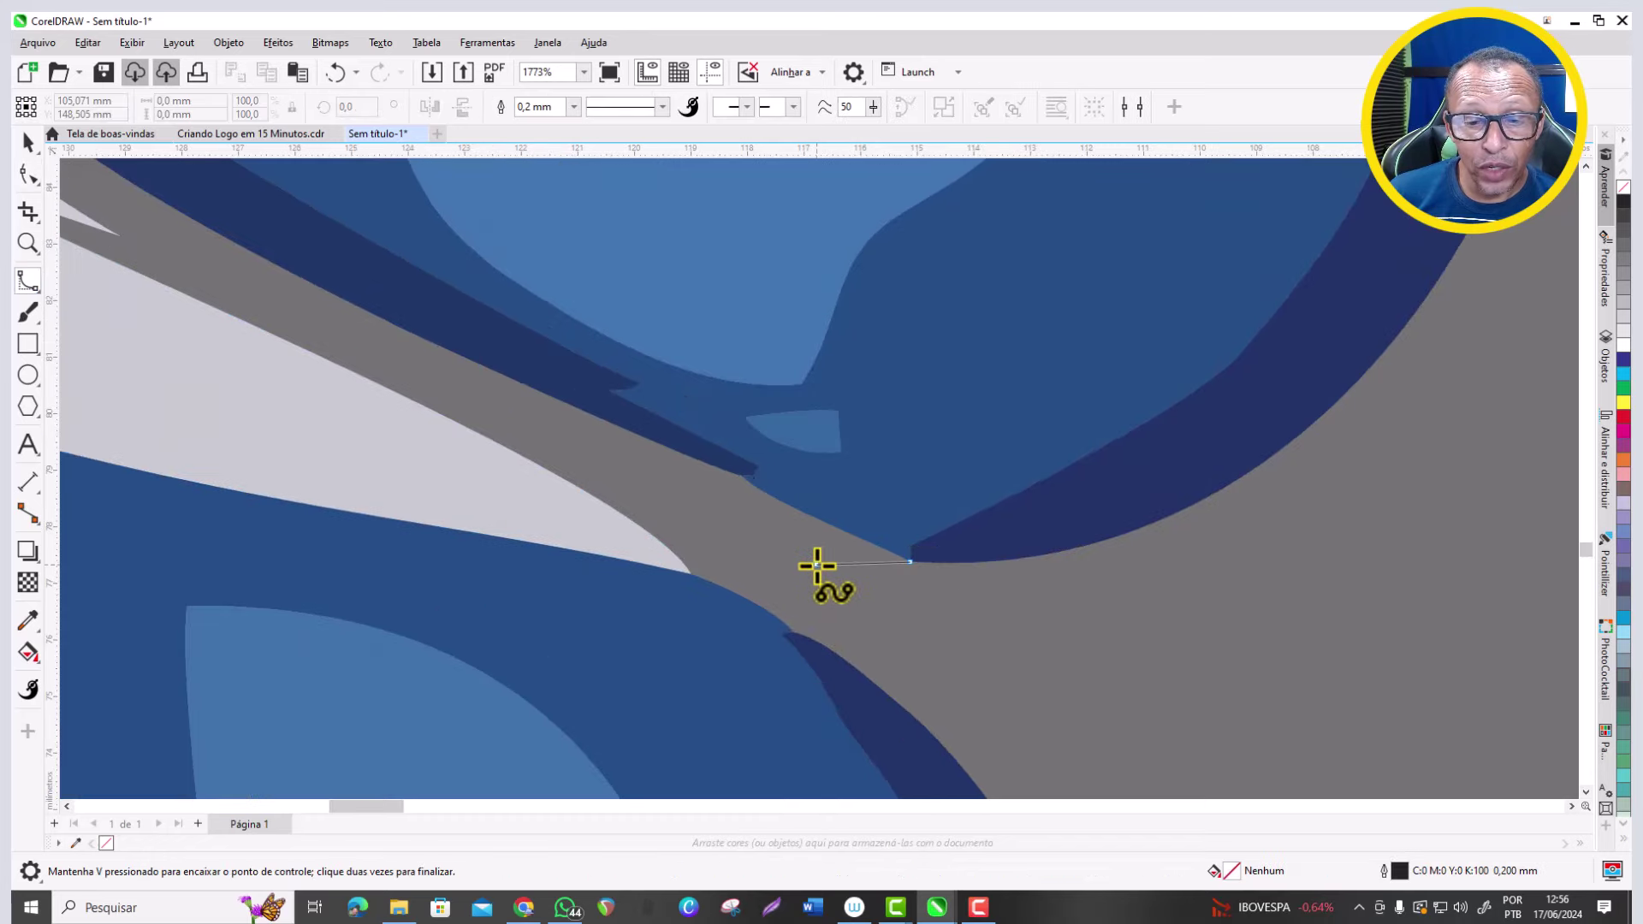
pyautogui.click(806, 567)
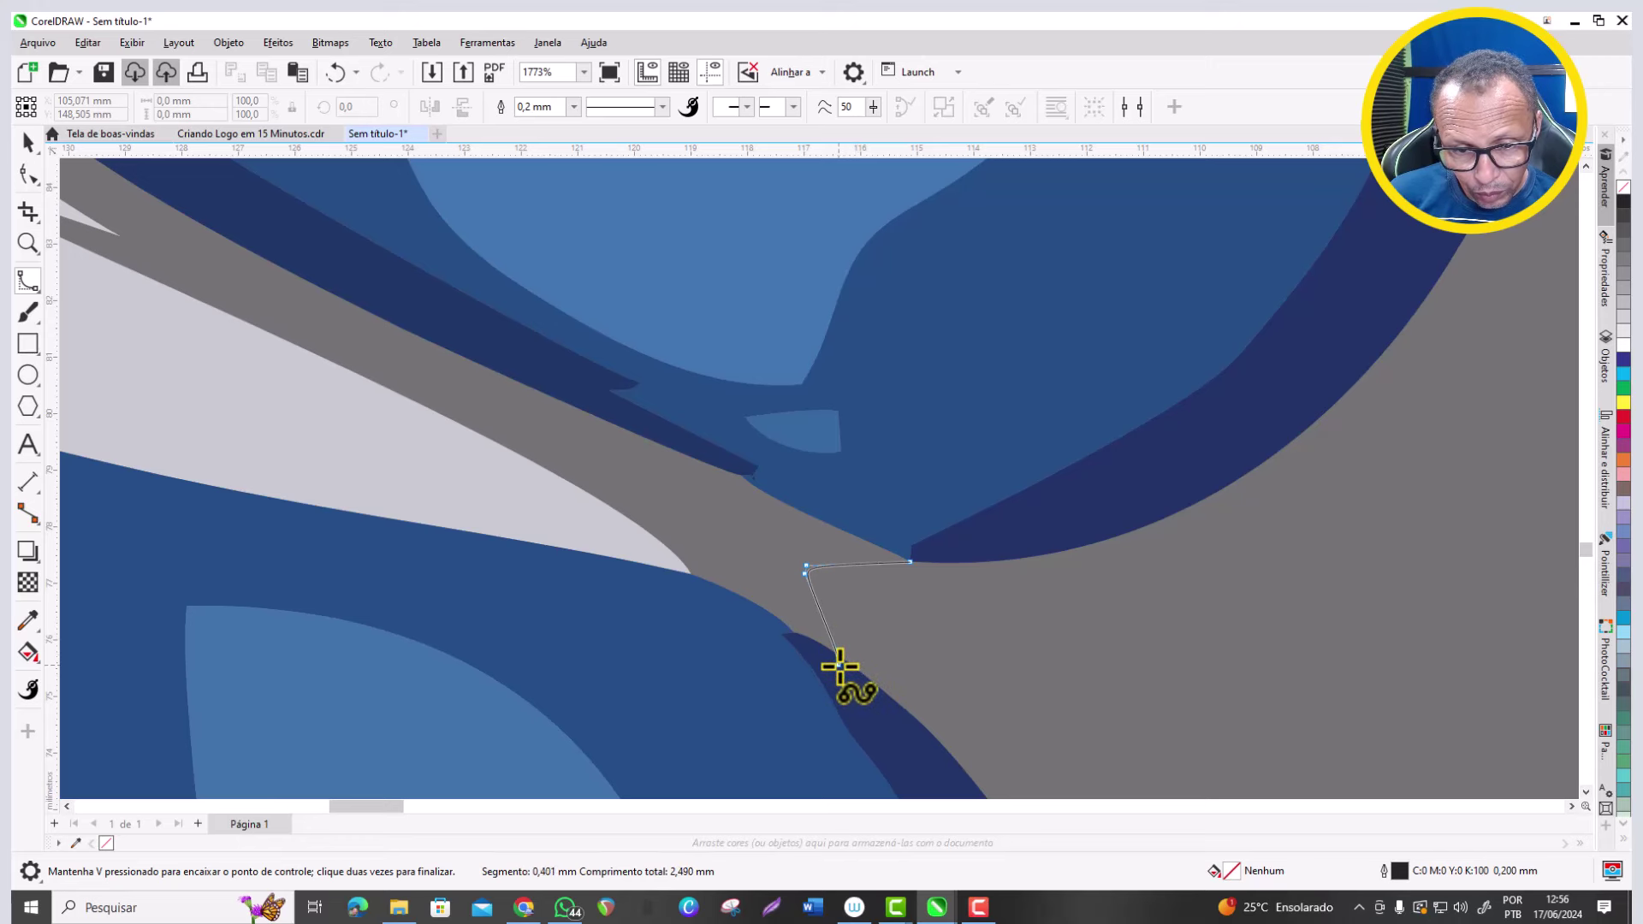
pyautogui.doubleClick(842, 668)
# Extend the B-Spline's upper end point so it overlaps the dark blue corner of the upper tail fluke.
pyautogui.scroll(2, 888, 557)
pyautogui.scroll(4, 928, 566)
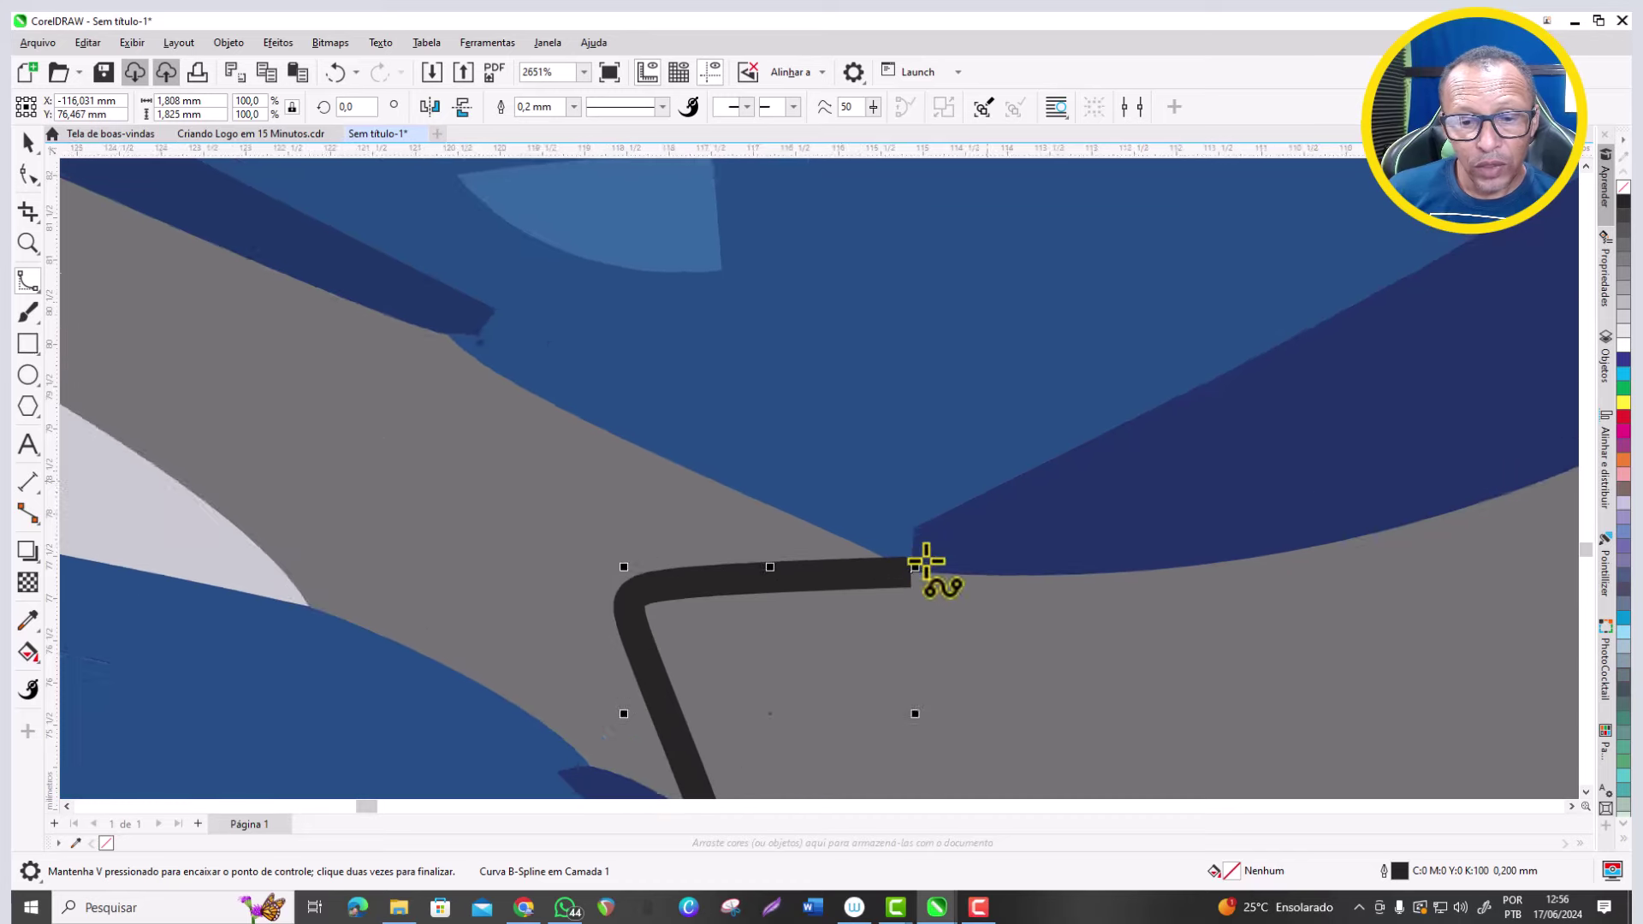
pyautogui.click(29, 175)
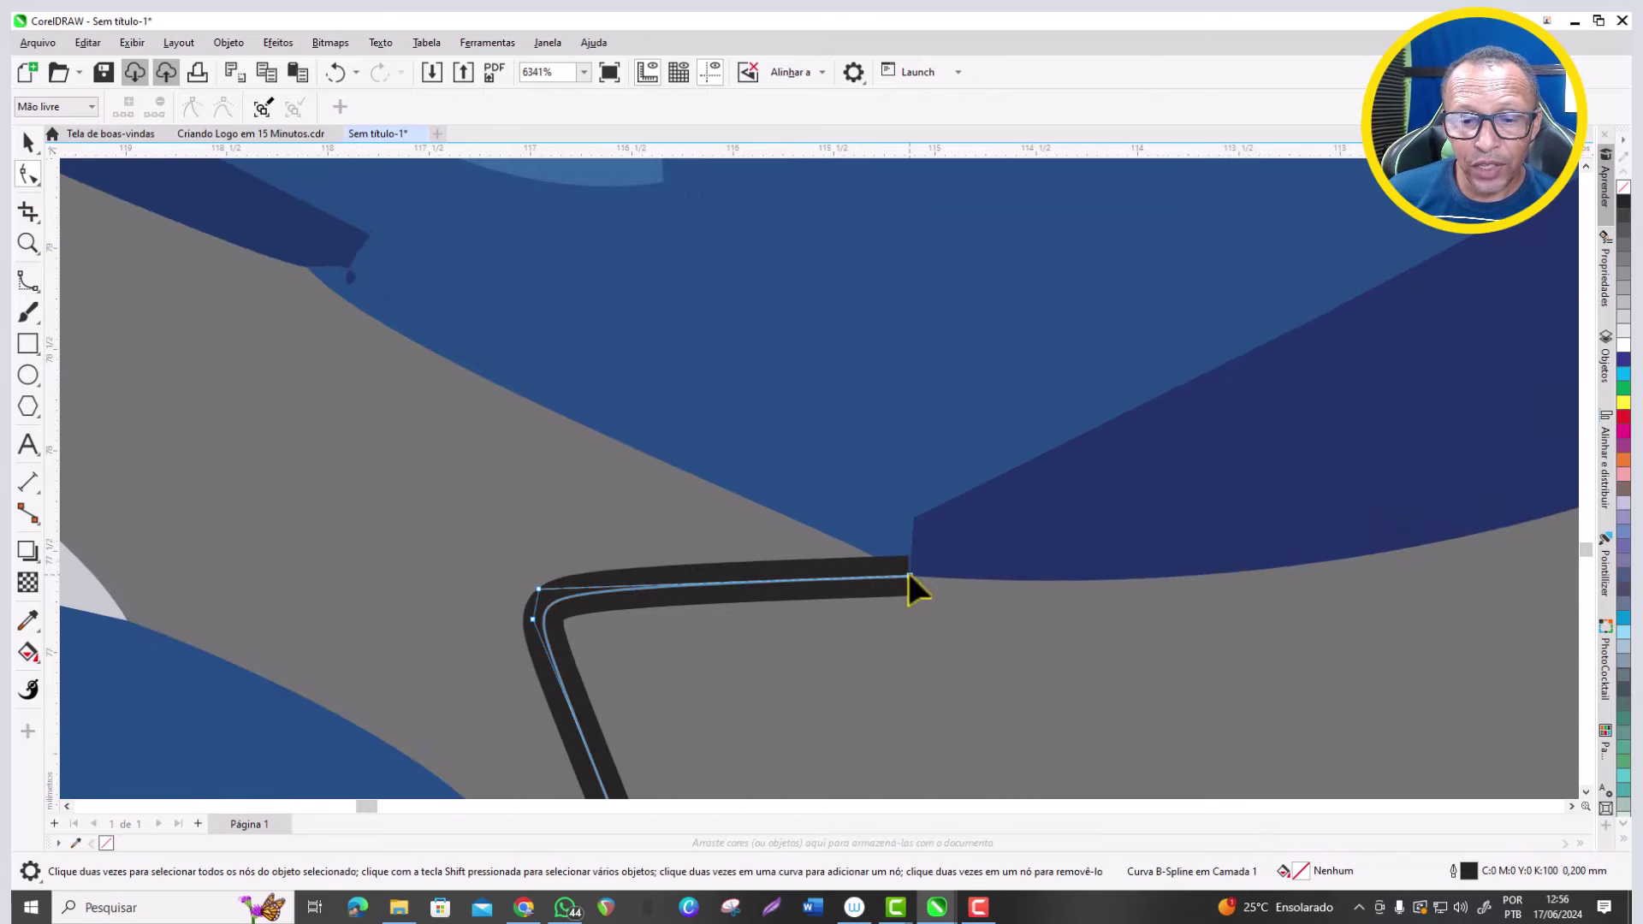
pyautogui.moveTo(908, 574); pyautogui.dragTo(953, 558)
# Smart Fill the enclosed gap between the belly and the dark blue inner outline with the grey-blue color.
pyautogui.scroll(-8, 851, 588)
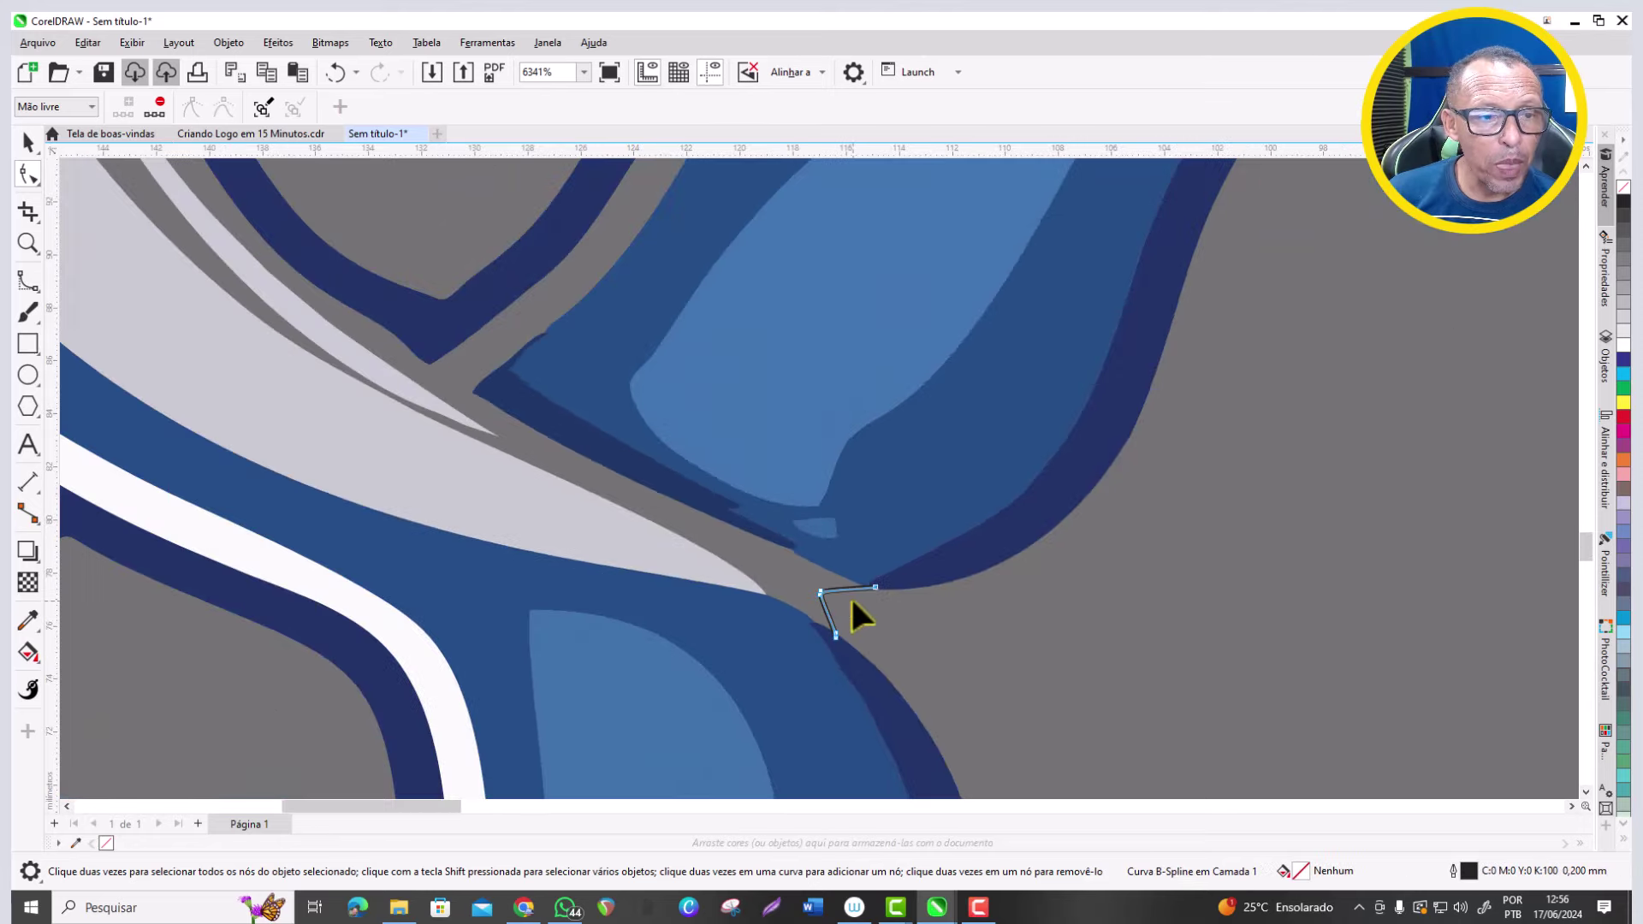
pyautogui.scroll(-5, 847, 603)
pyautogui.scroll(2, 822, 573)
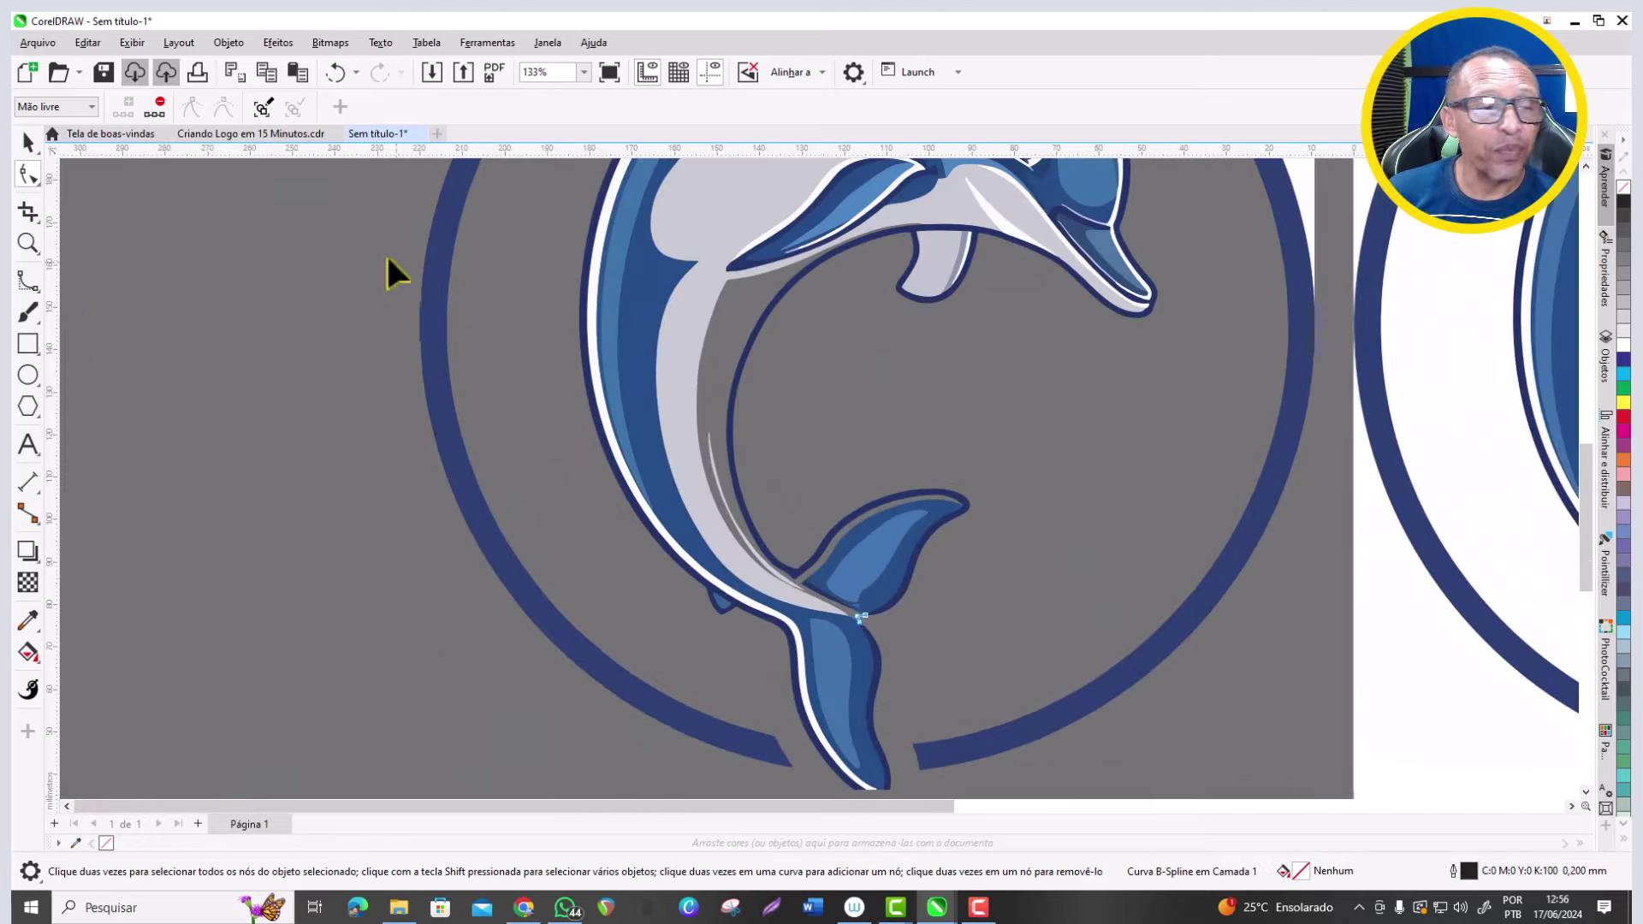
pyautogui.click(32, 657)
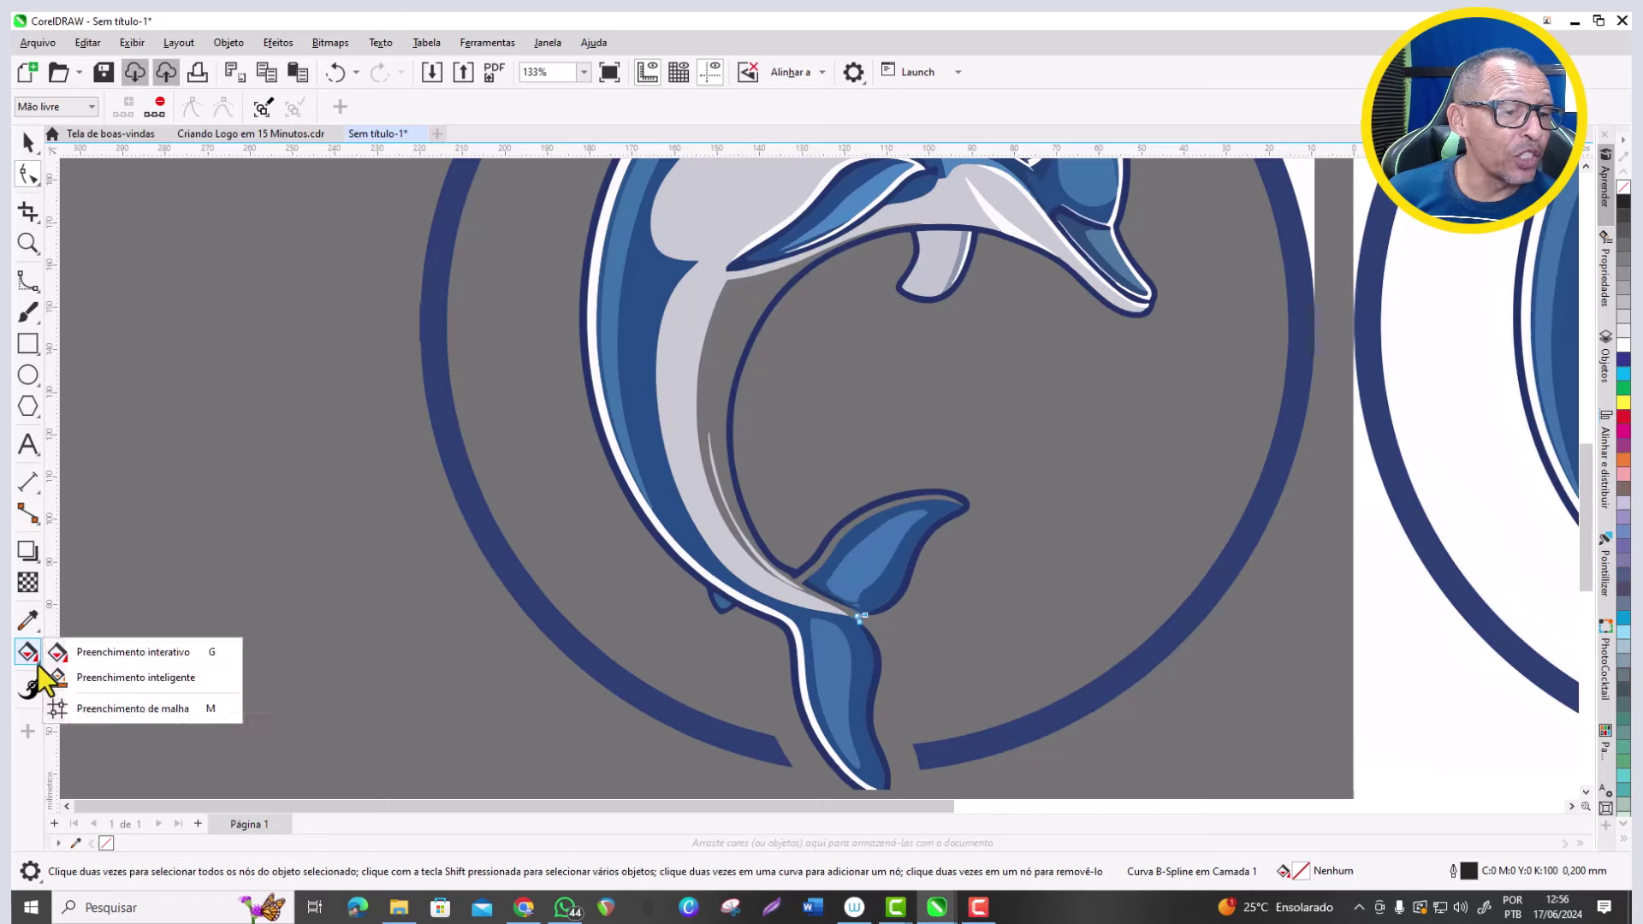
pyautogui.click(91, 678)
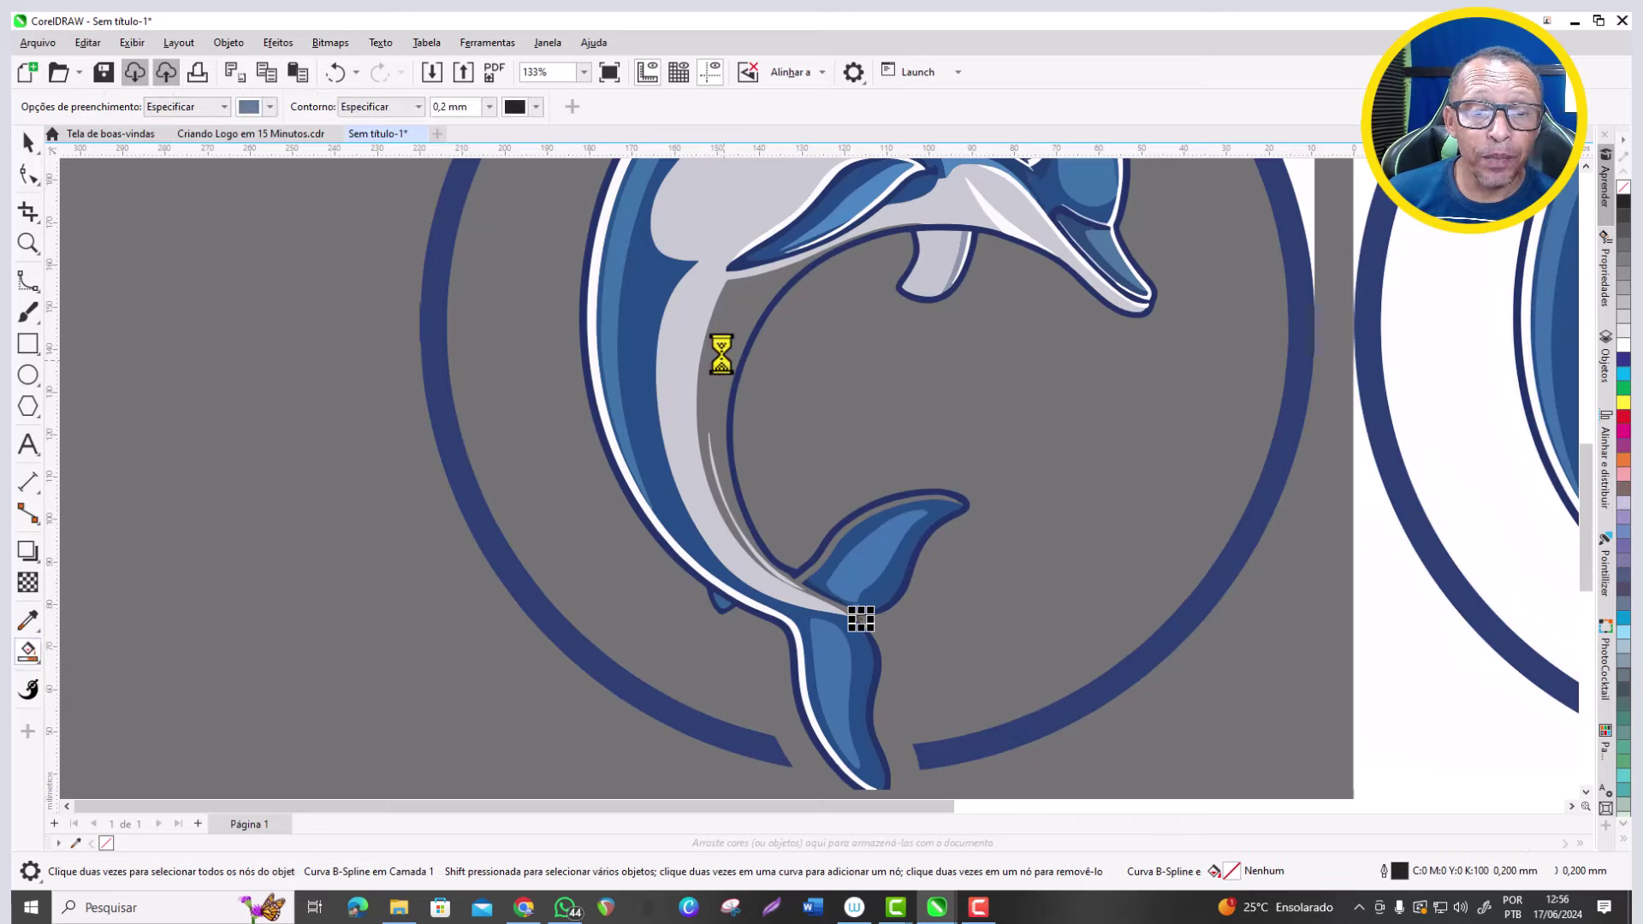
pyautogui.click(719, 351)
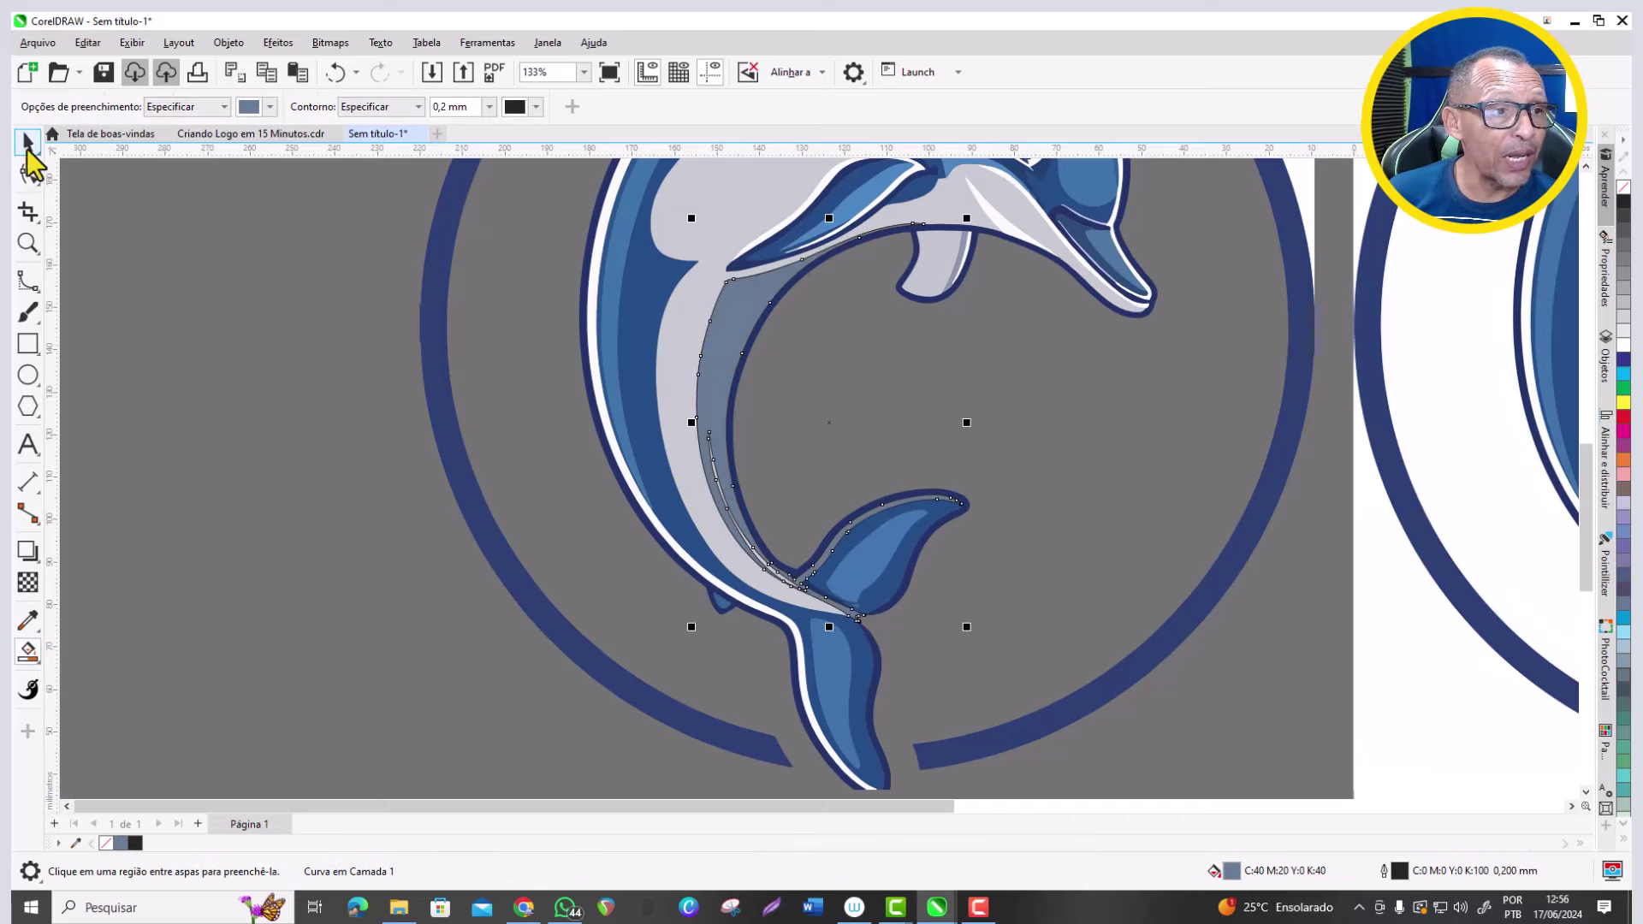
# Remove the outline from the grey-blue filled shape along the inner belly, then deselect it.
pyautogui.press('space')
pyautogui.scroll(2, 820, 516)
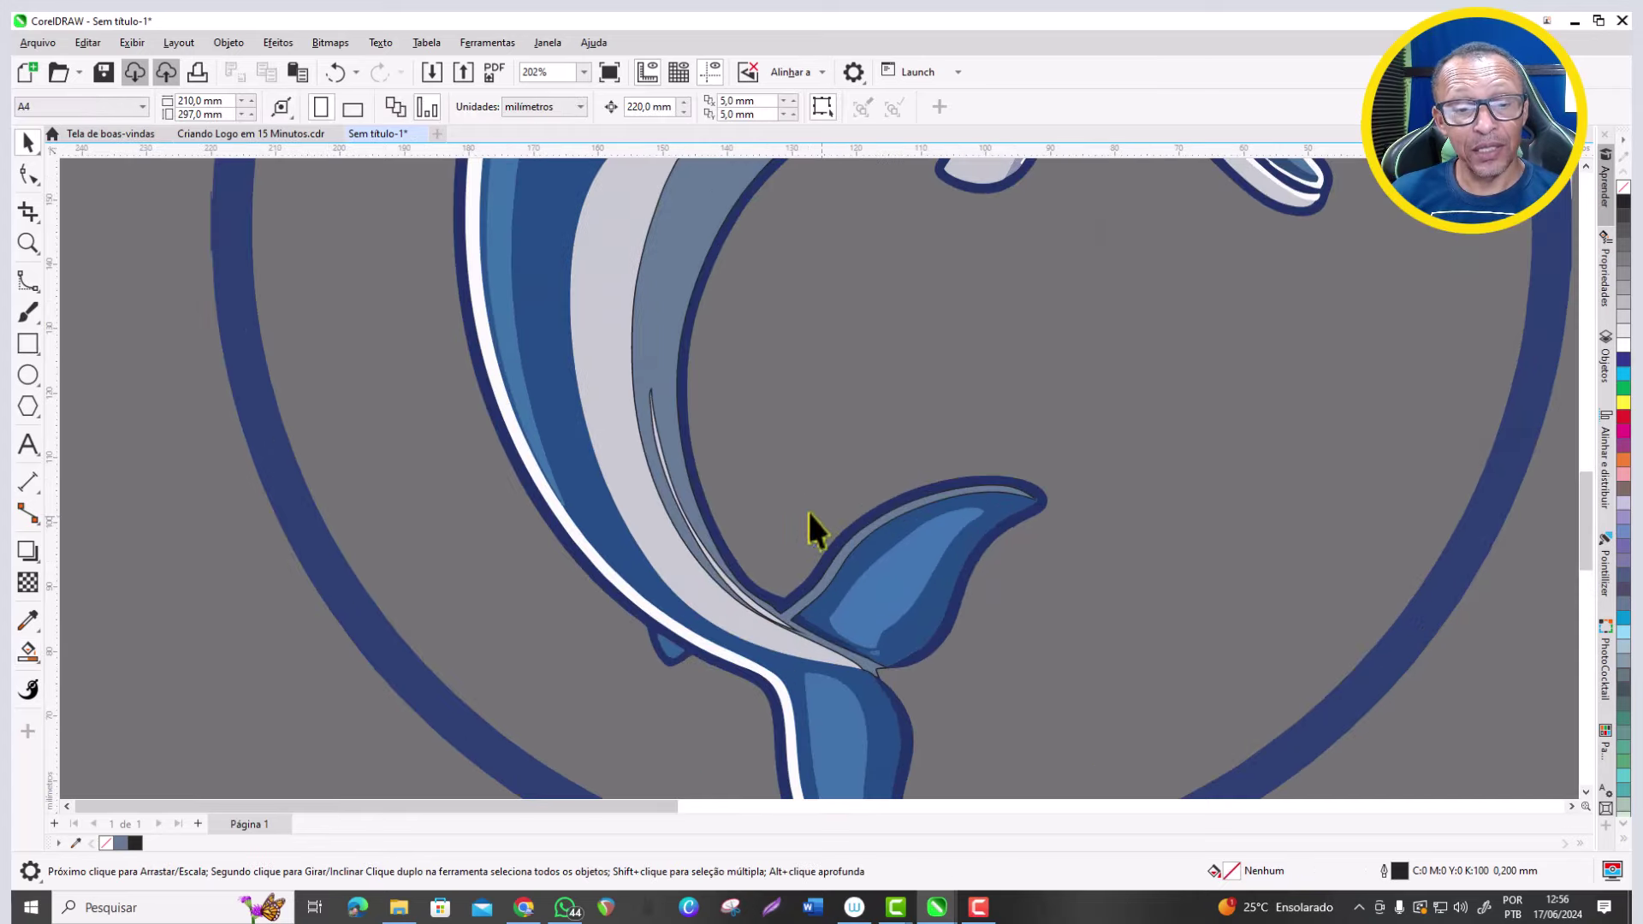
pyautogui.click(656, 305)
pyautogui.scroll(-4, 655, 304)
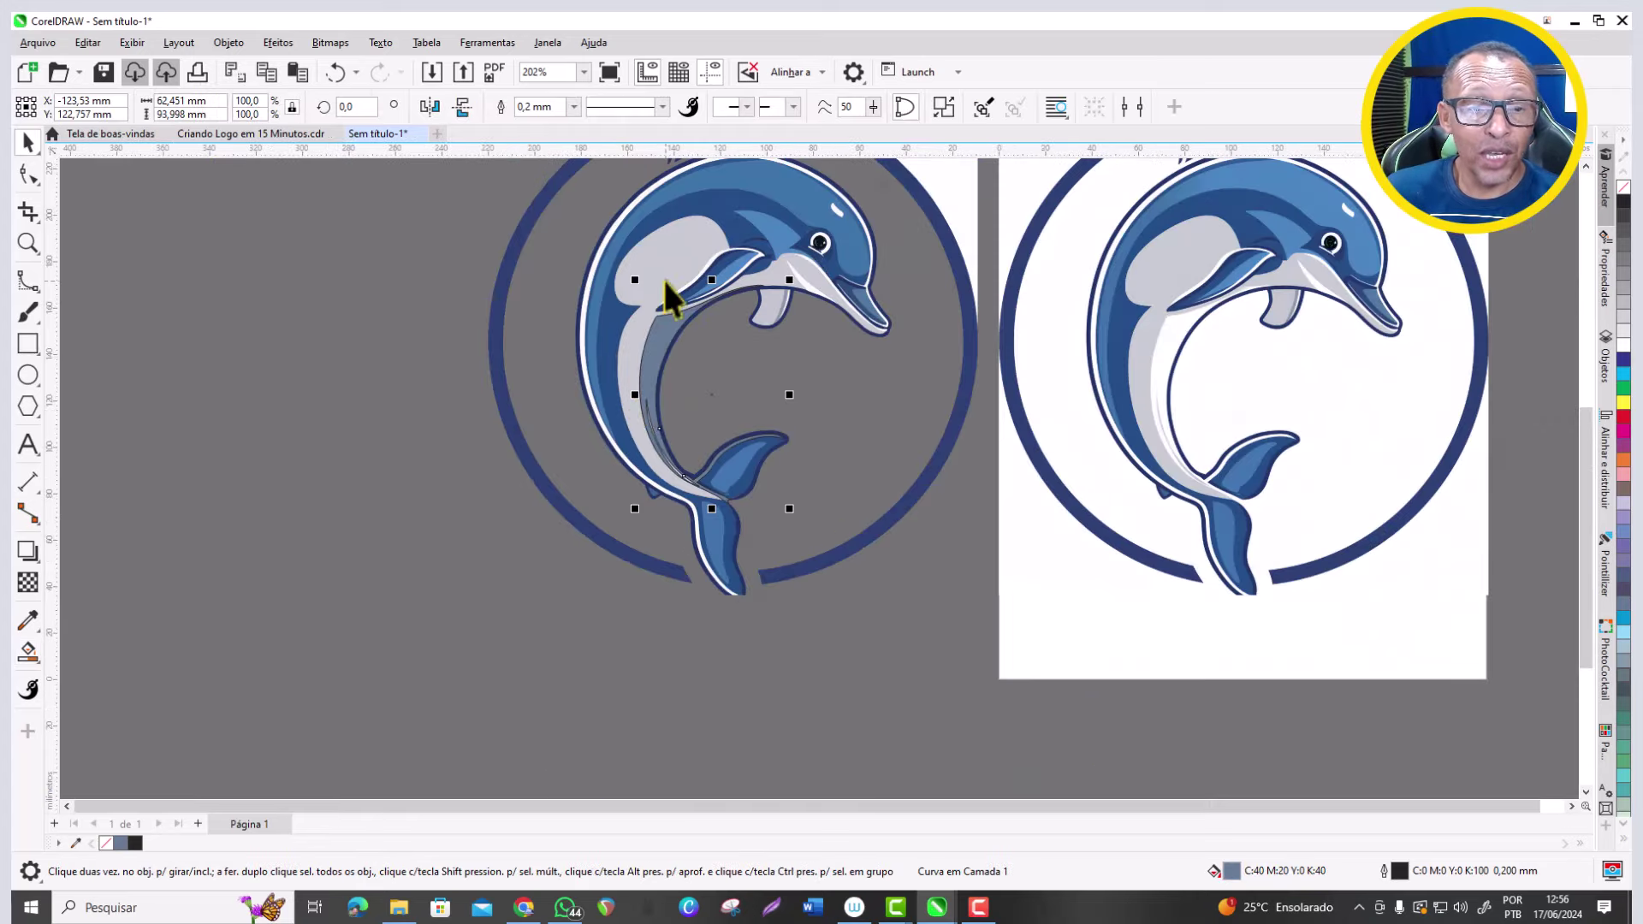
pyautogui.scroll(2, 664, 300)
pyautogui.scroll(1, 659, 322)
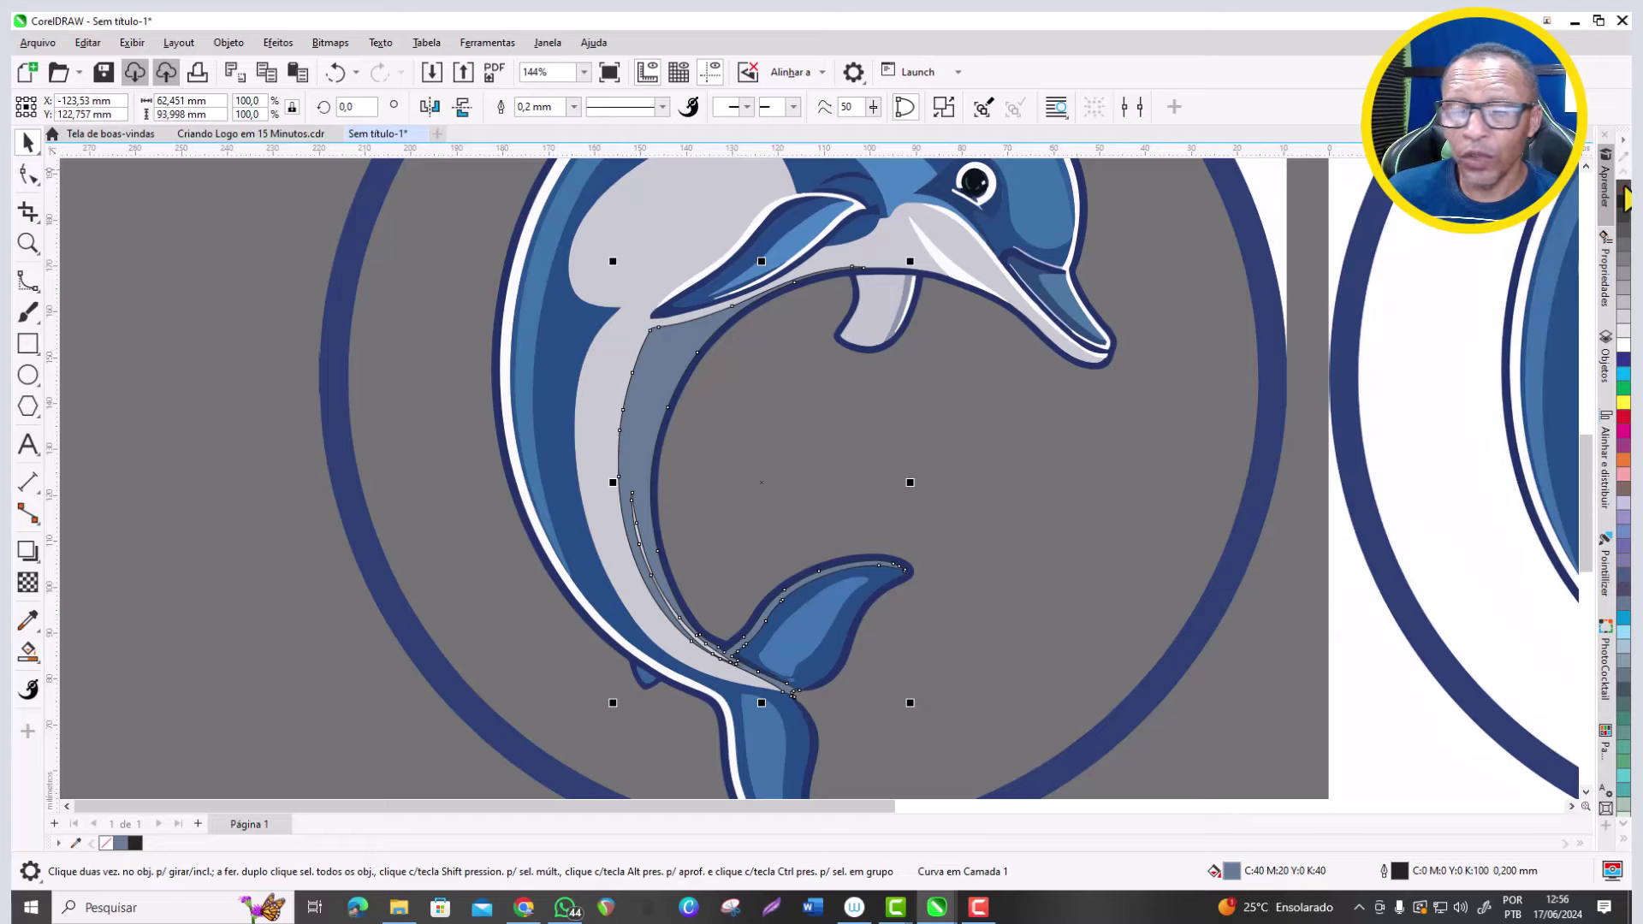
pyautogui.rightClick(1624, 190)
pyautogui.scroll(-3, 701, 470)
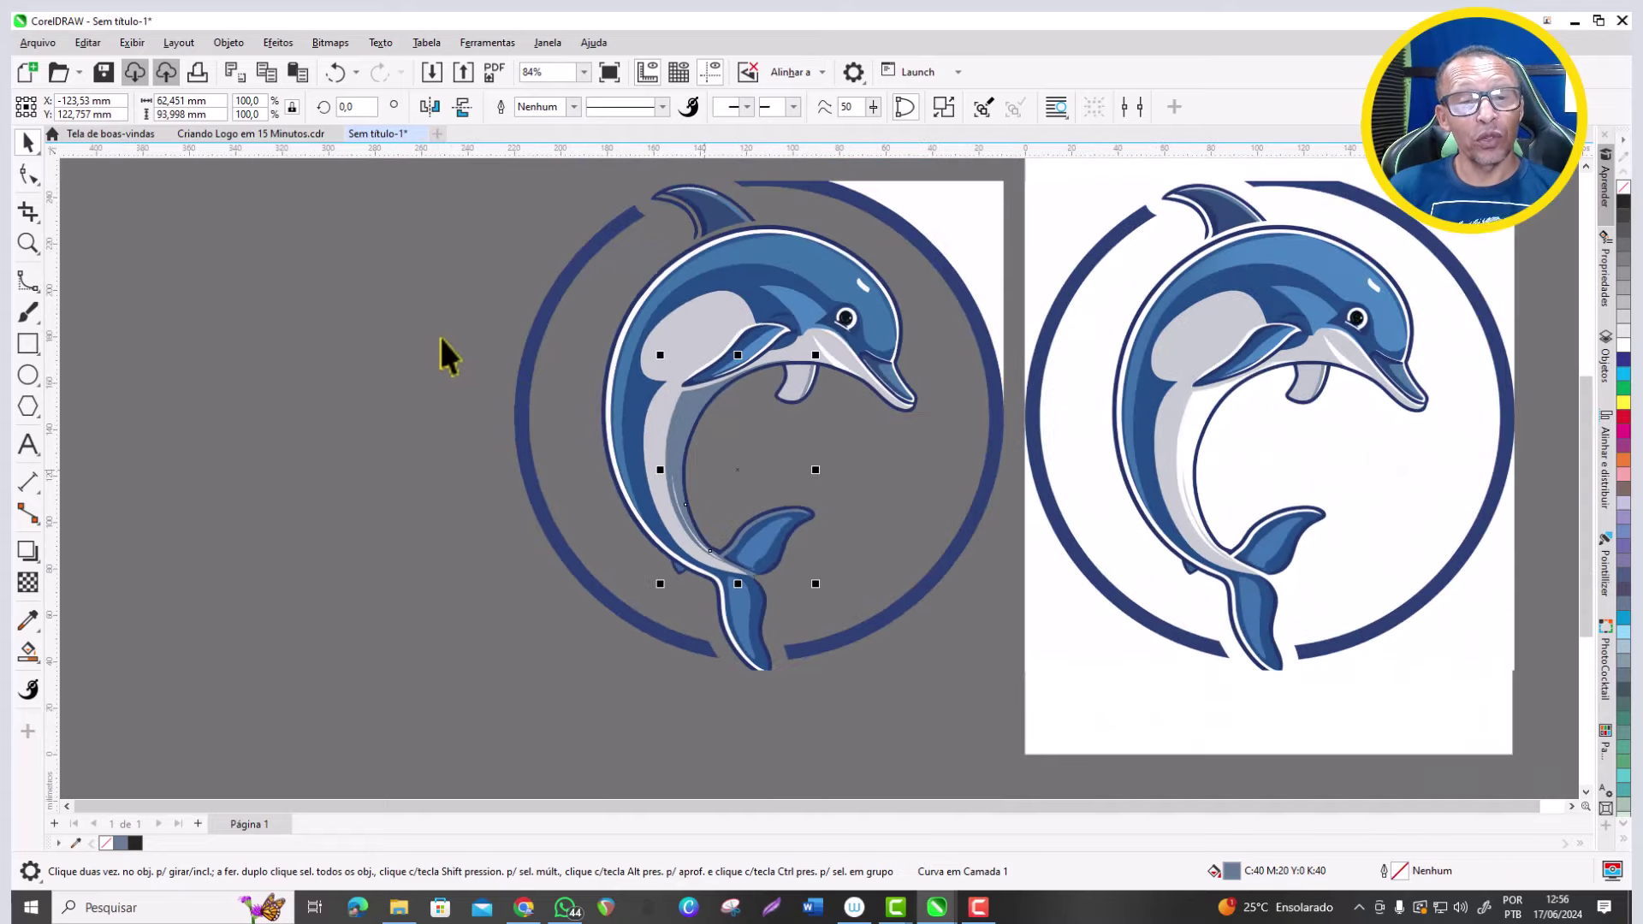
pyautogui.click(440, 337)
# Delete the pale highlight strip and the small light sliver at its tip inside the dorsal fin.
pyautogui.scroll(-1, 758, 397)
pyautogui.scroll(5, 699, 257)
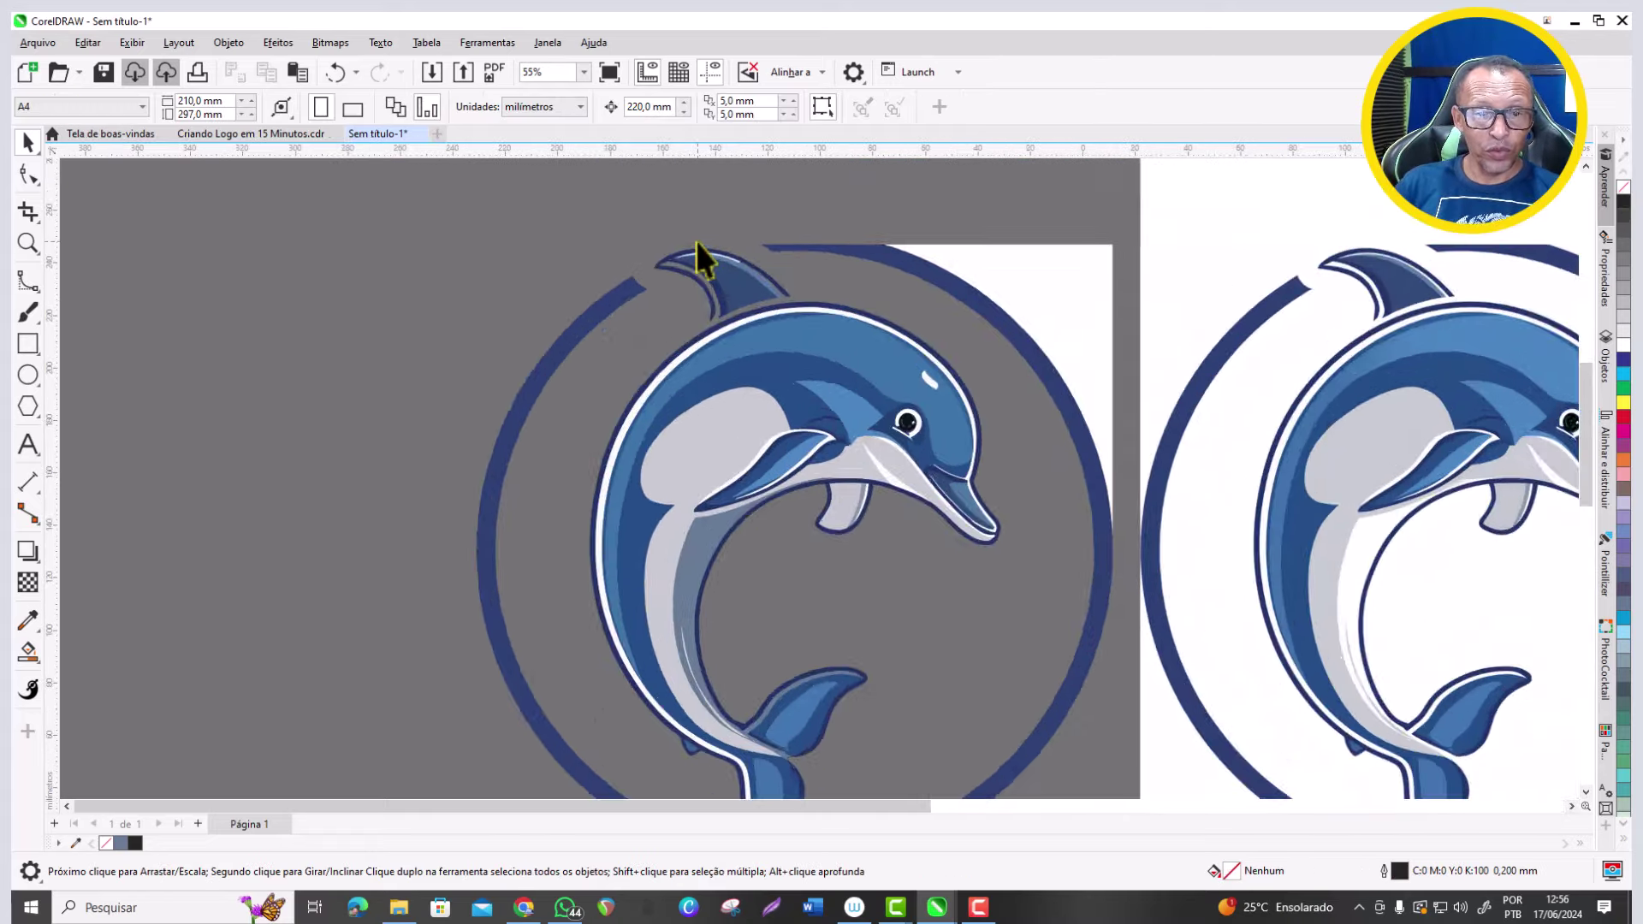
pyautogui.scroll(1, 799, 326)
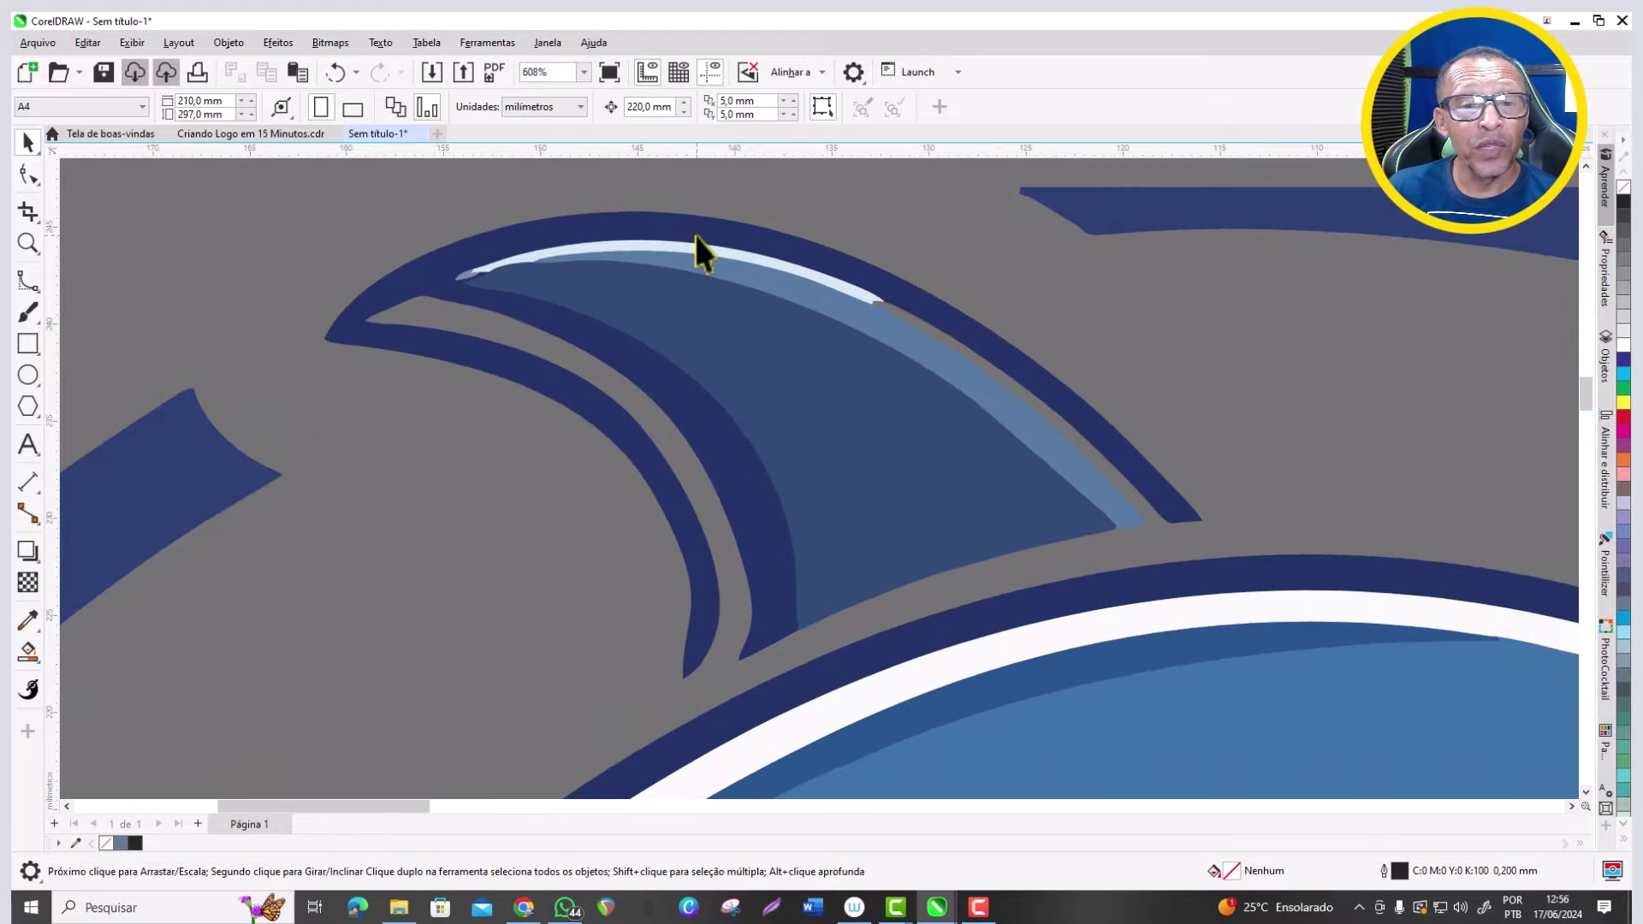
pyautogui.scroll(1, 721, 255)
pyautogui.click(634, 250)
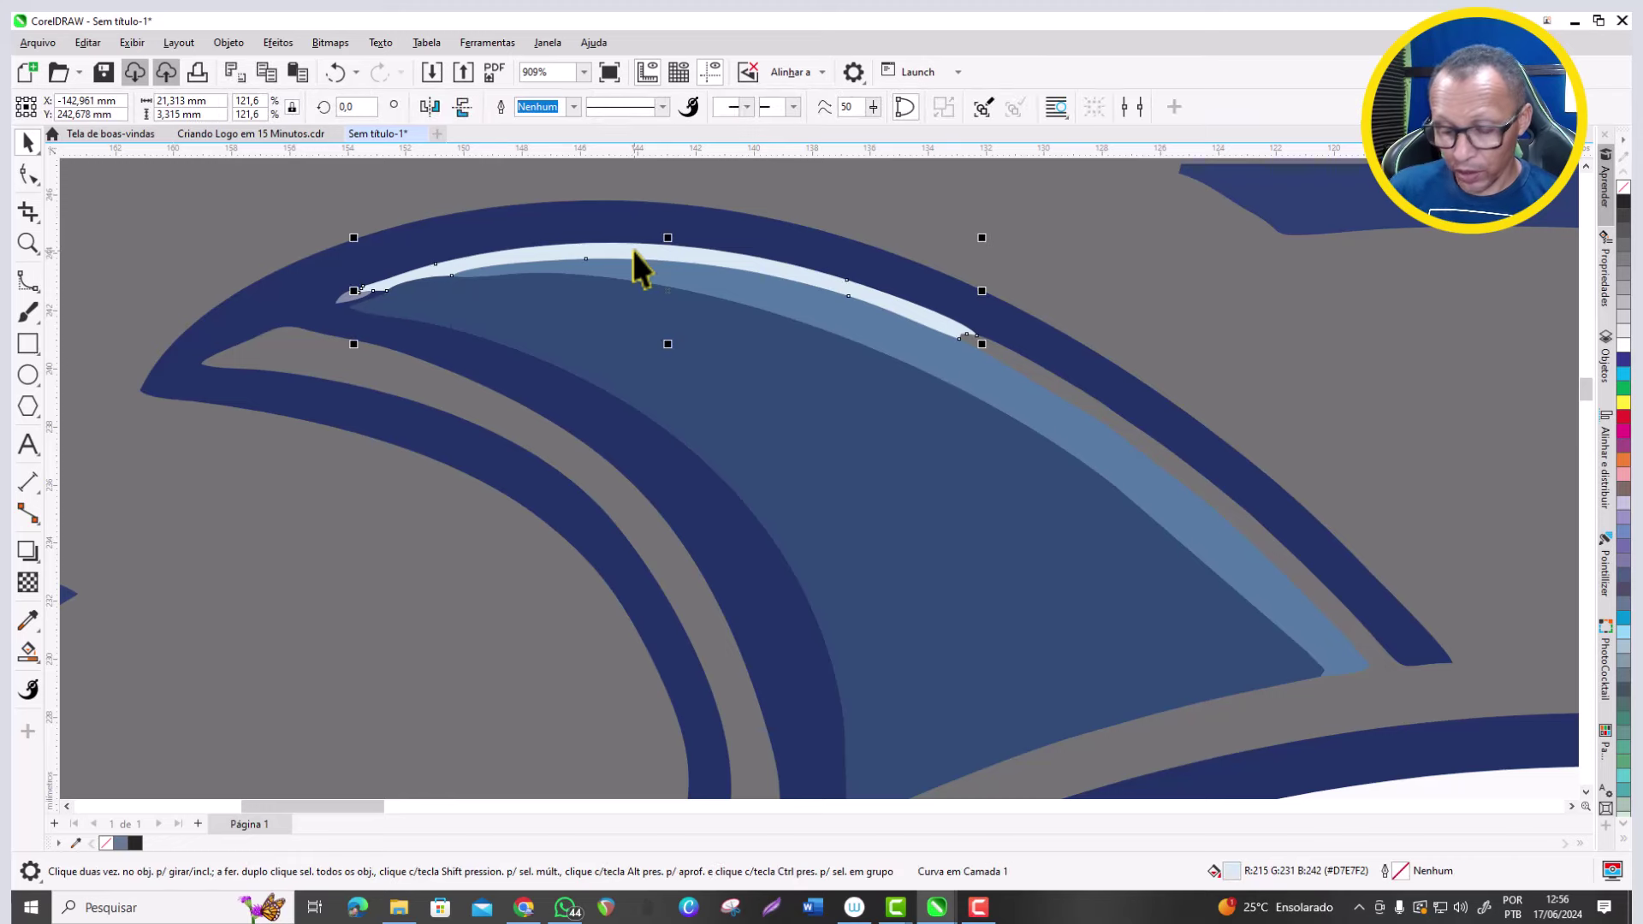
pyautogui.press('Delete')
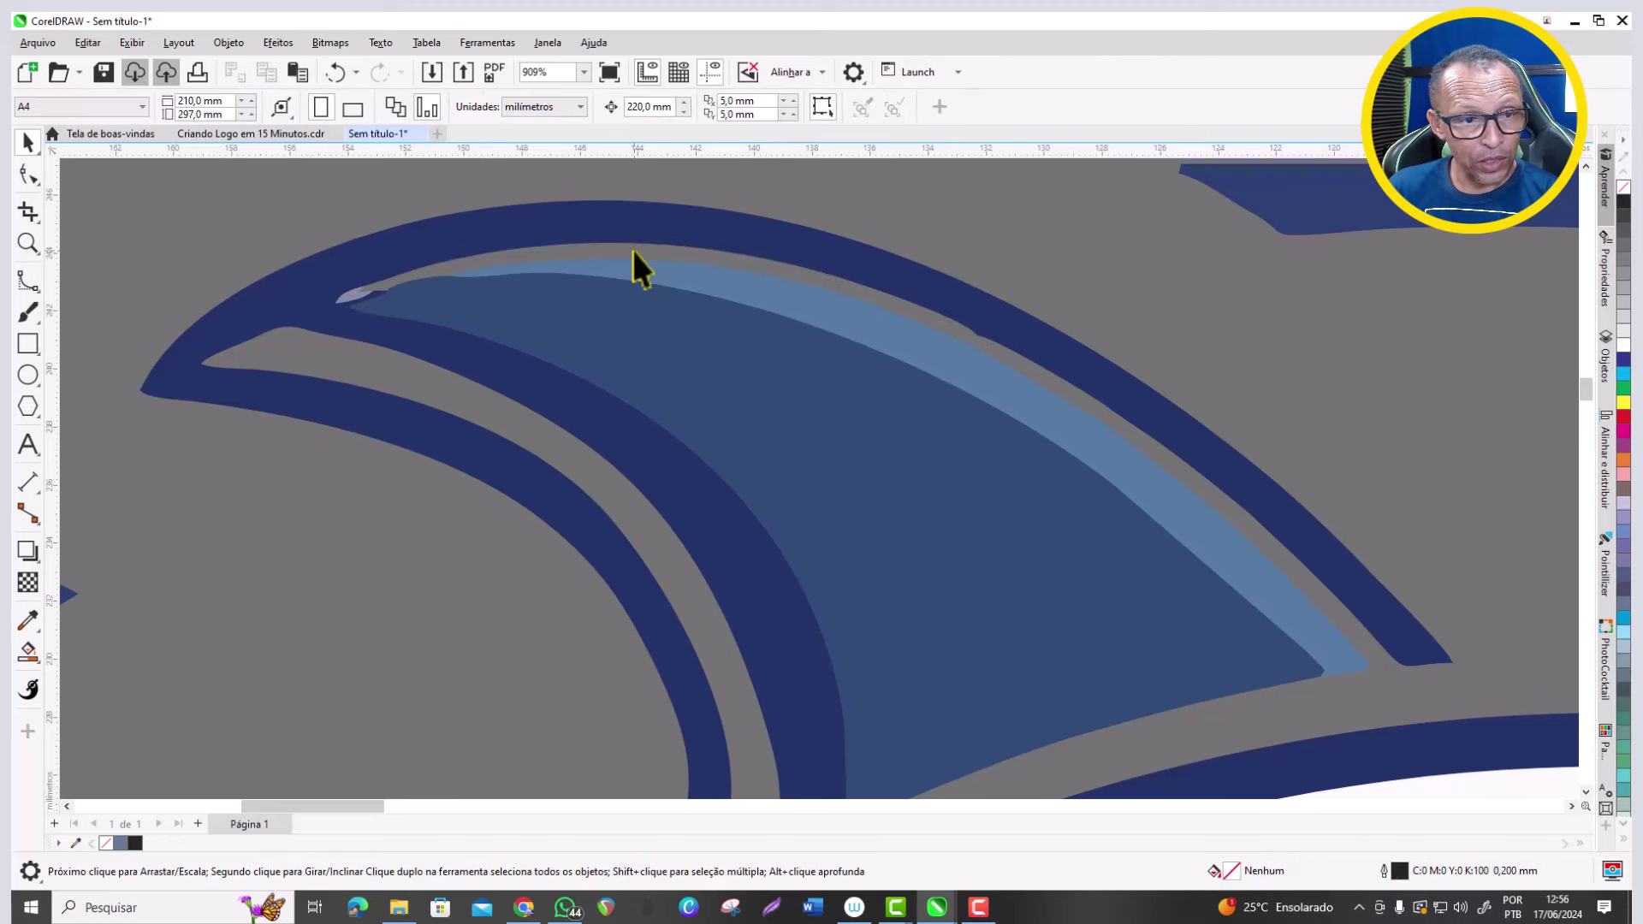
pyautogui.click(356, 294)
pyautogui.press('Delete')
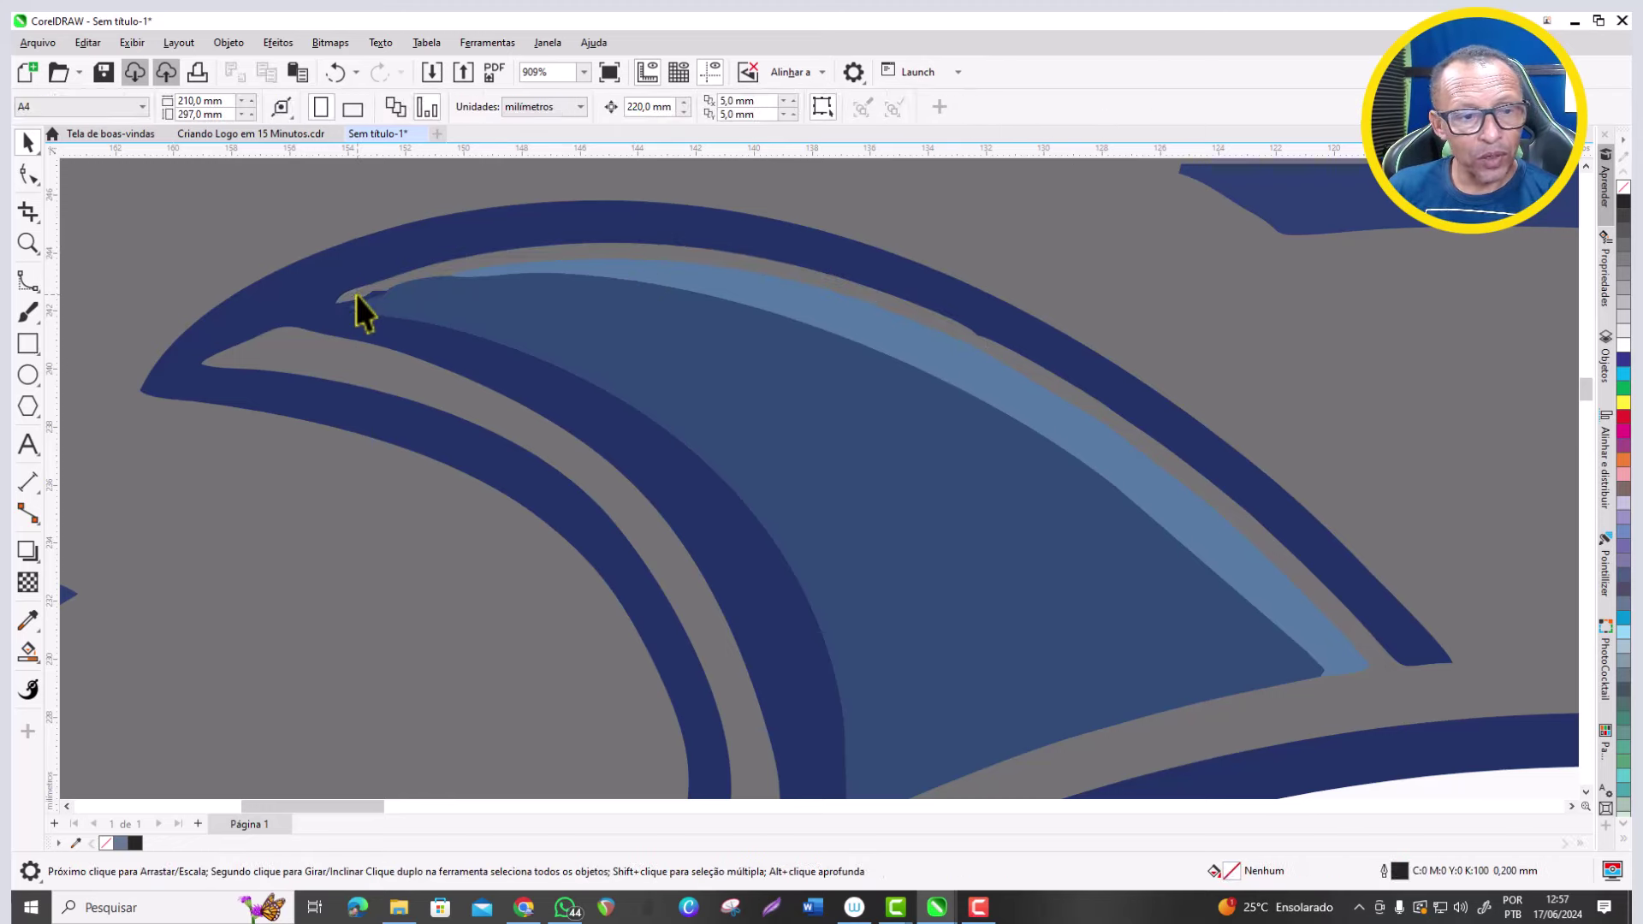
# With the Shape tool, delete the extra node on the upper edge of the narrow gap near the fin tip in the dark blue outline.
pyautogui.scroll(2, 356, 294)
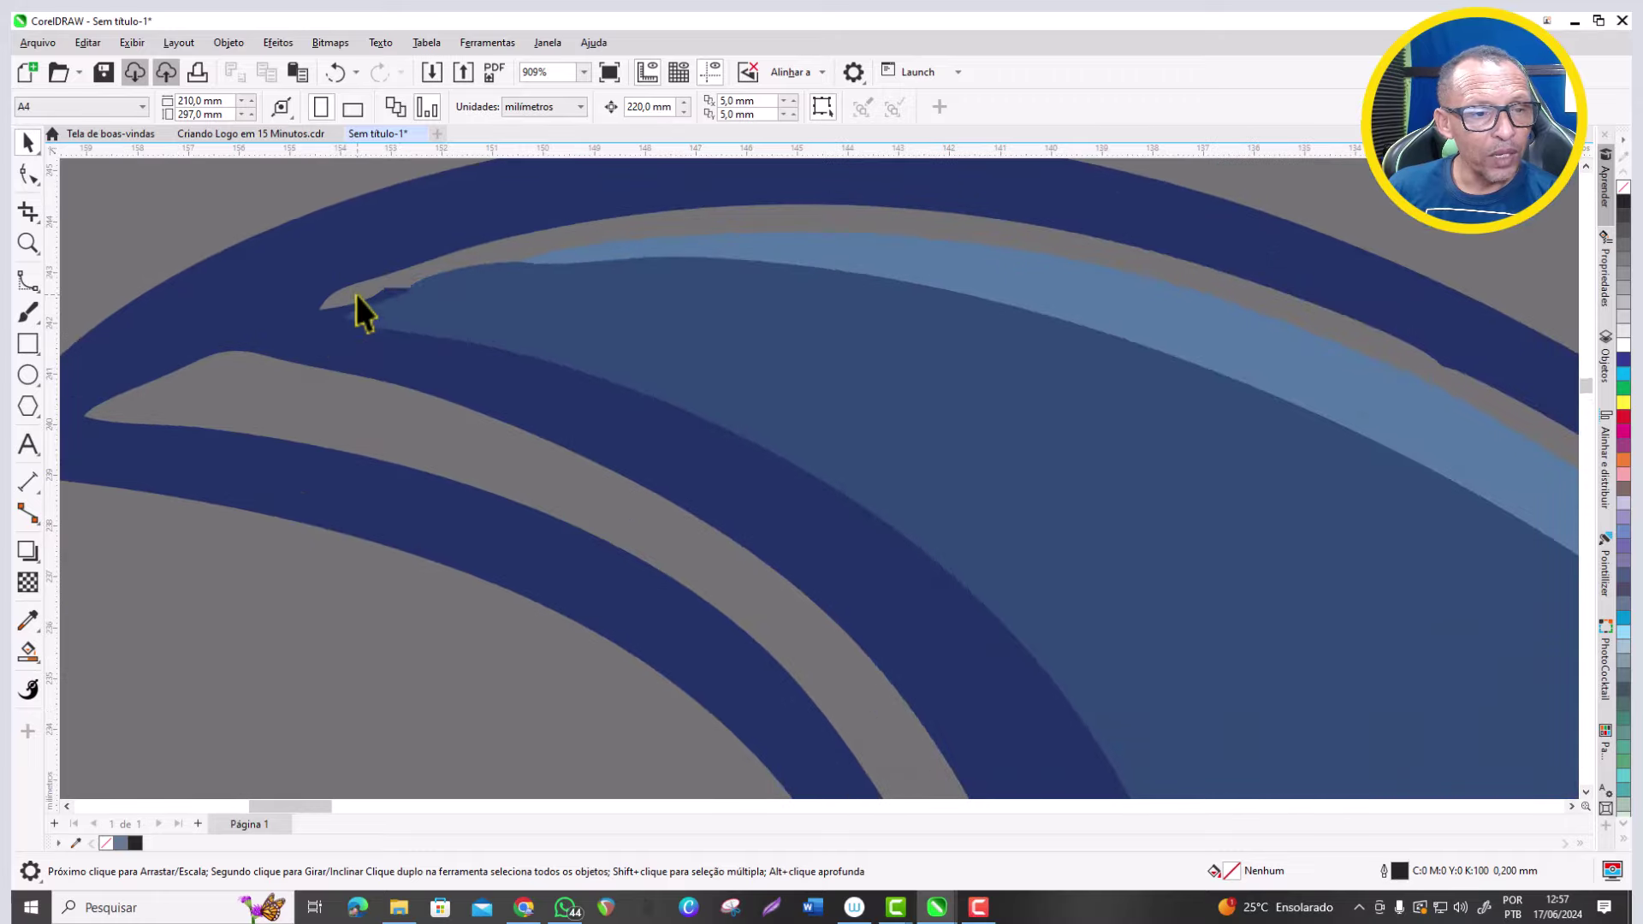
pyautogui.click(439, 293)
pyautogui.scroll(2, 402, 250)
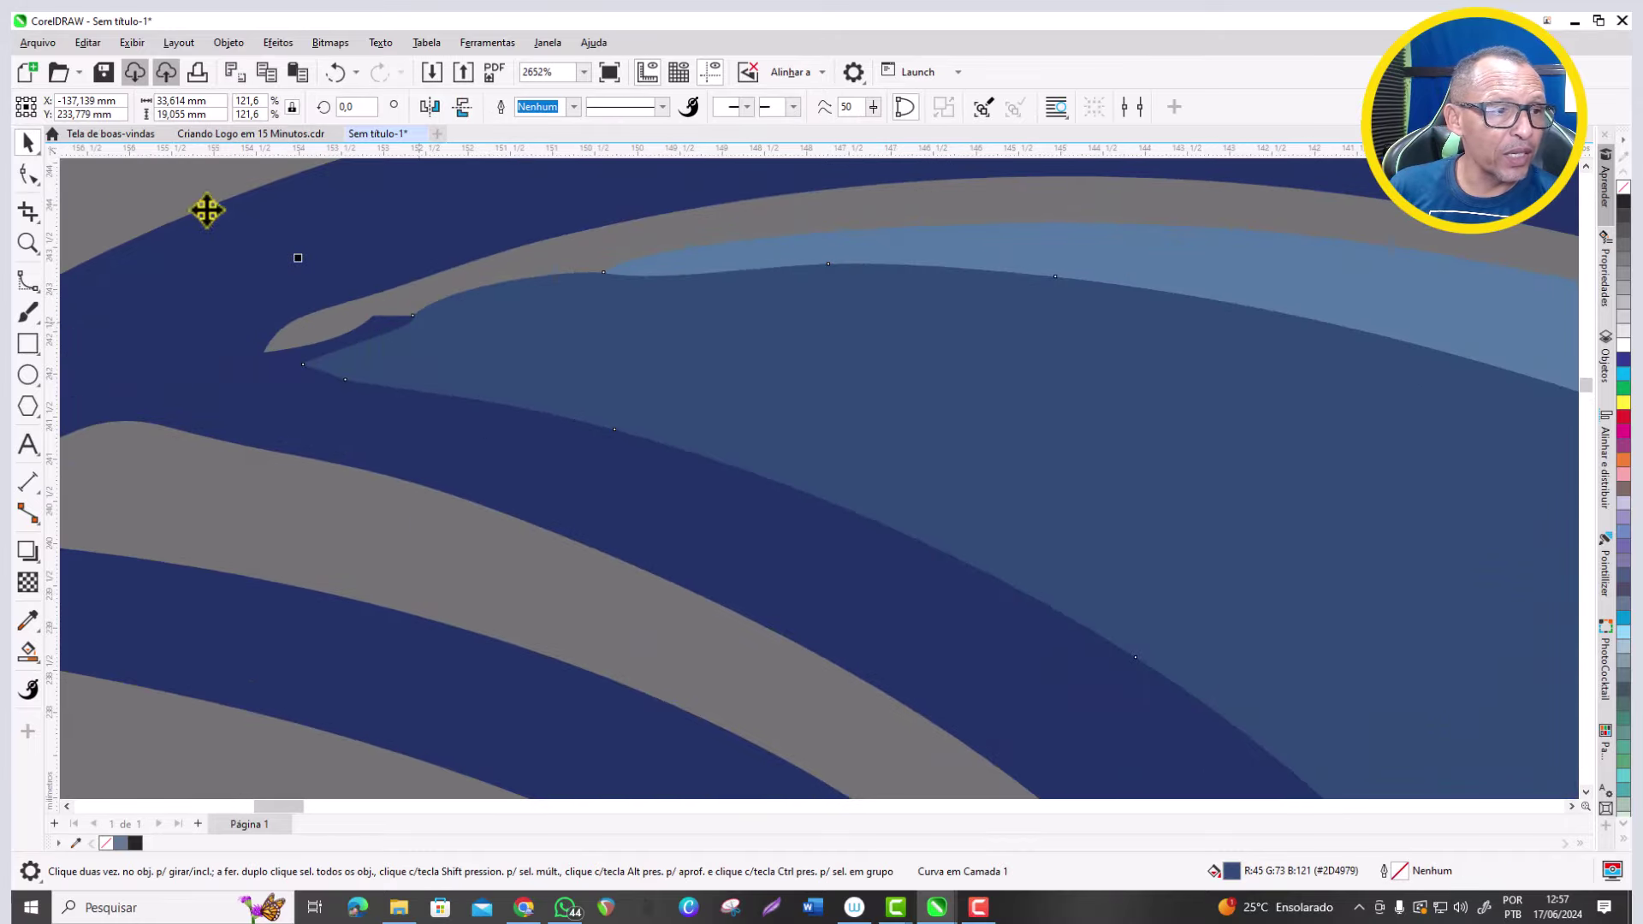
pyautogui.click(33, 178)
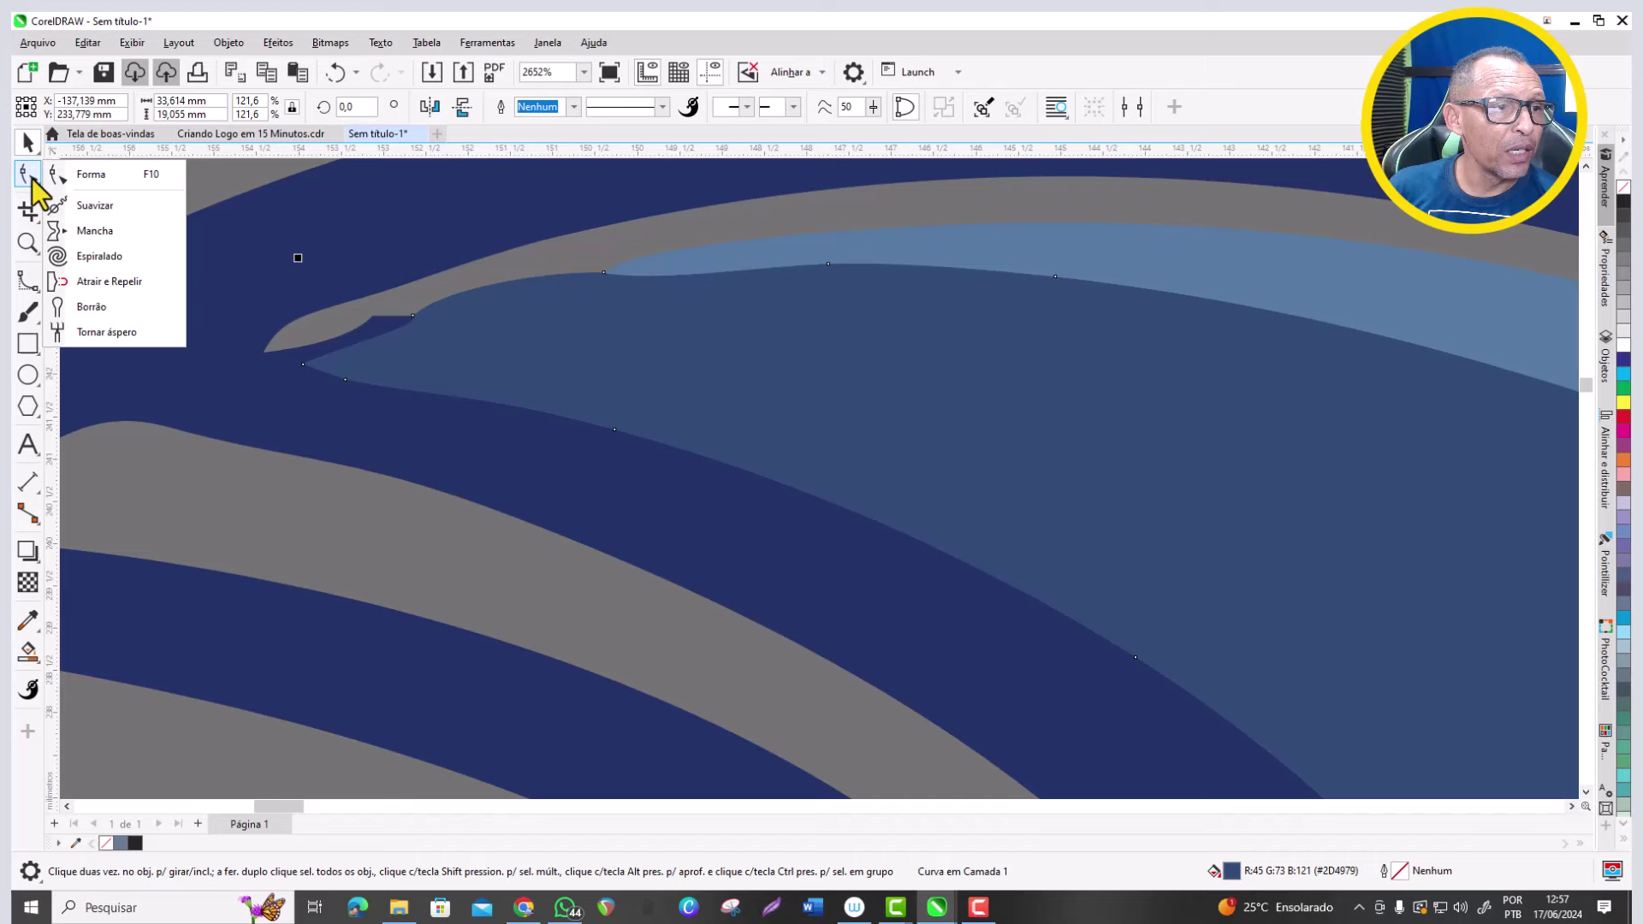
pyautogui.click(86, 175)
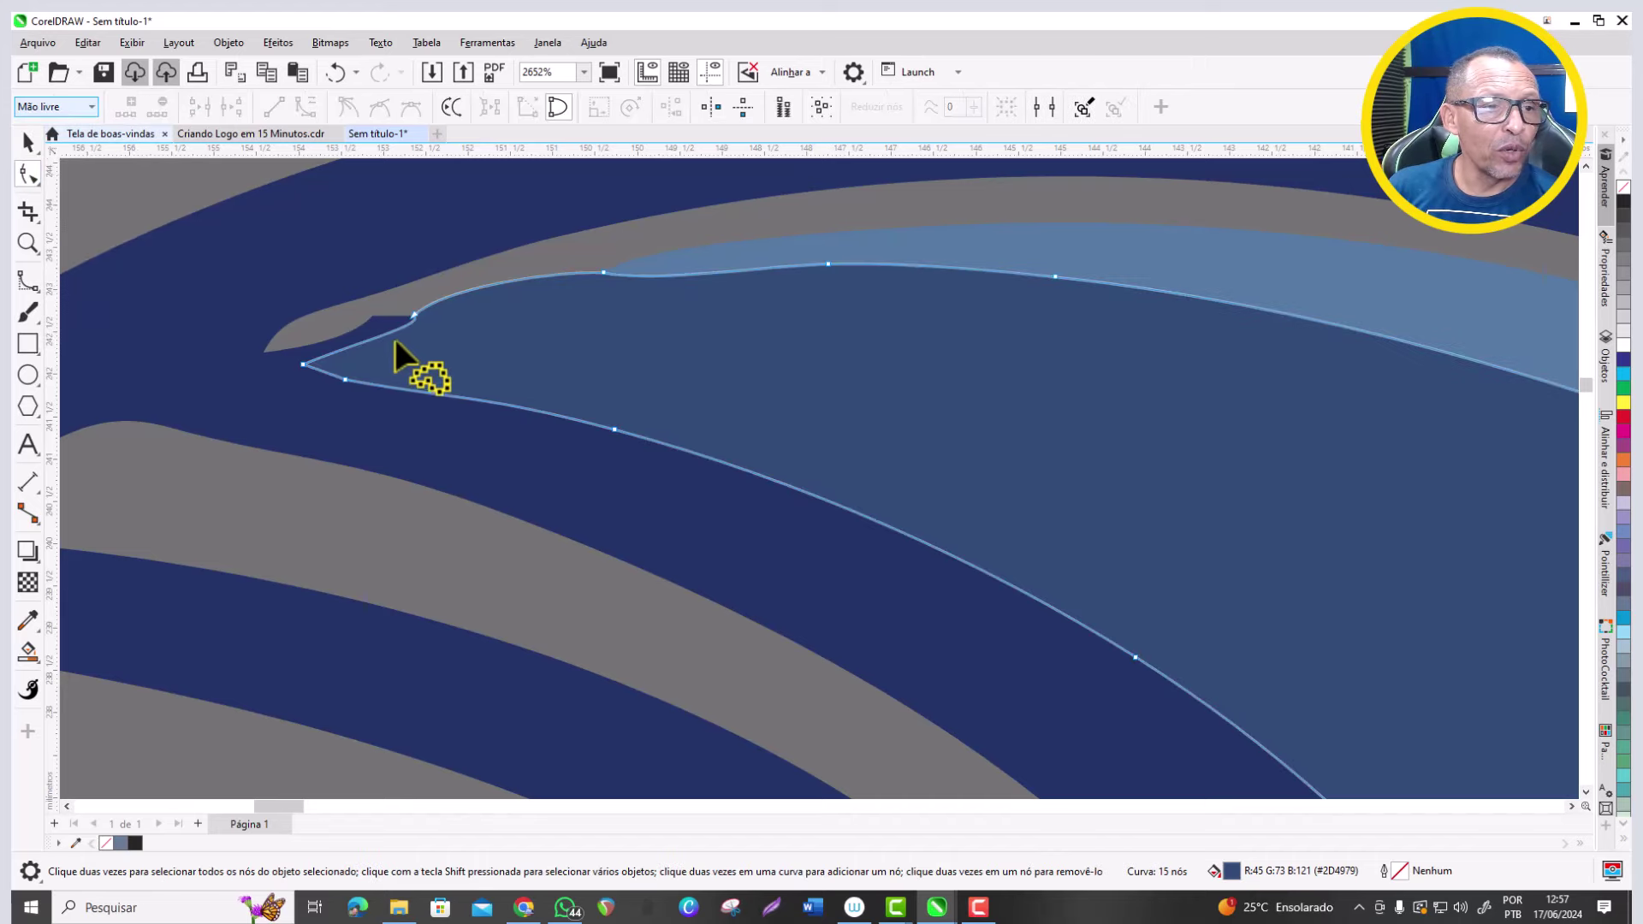
pyautogui.click(339, 305)
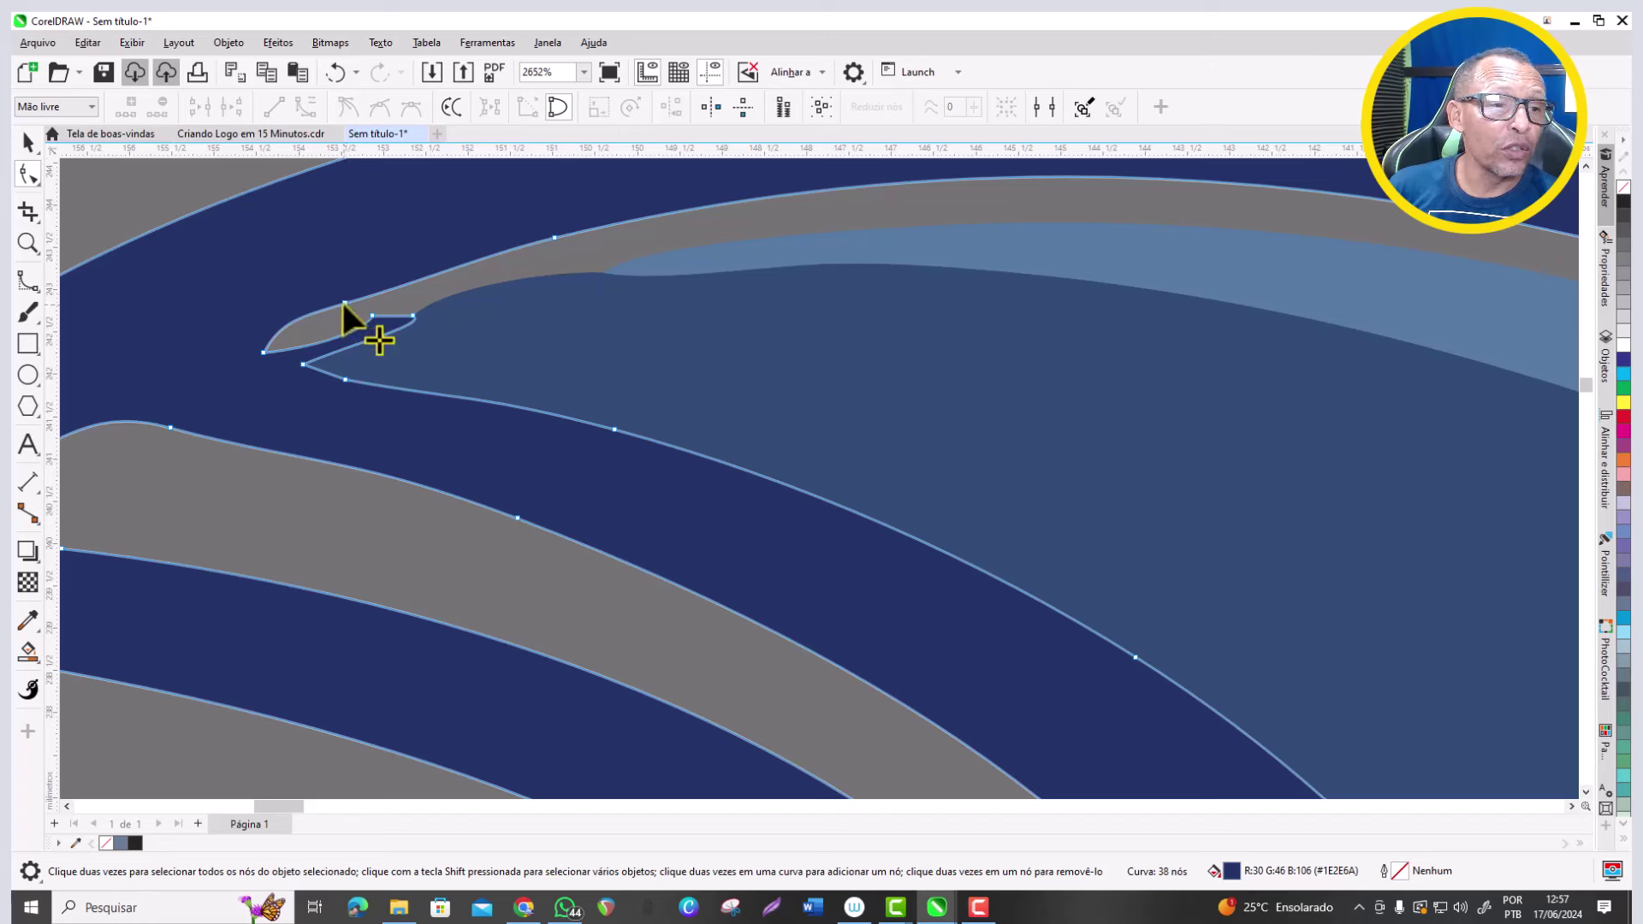
pyautogui.doubleClick(342, 303)
pyautogui.doubleClick(479, 272)
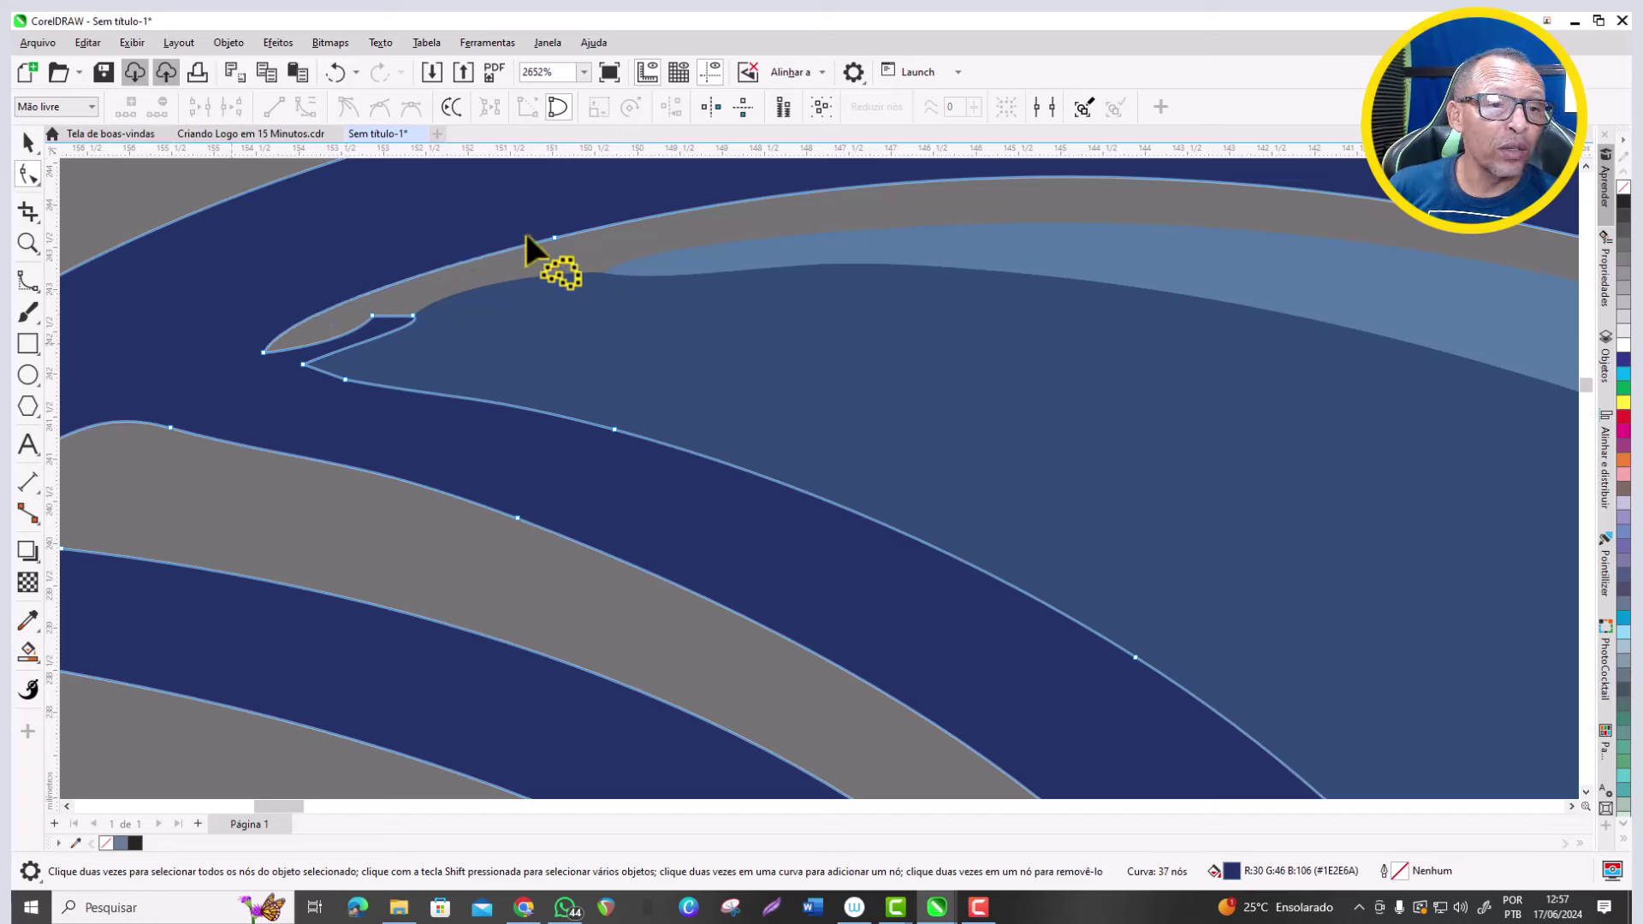
# Delete the dark blue outline's nodes that form the small spur between the narrow gap and the fin's mid-blue fill.
pyautogui.doubleClick(380, 325)
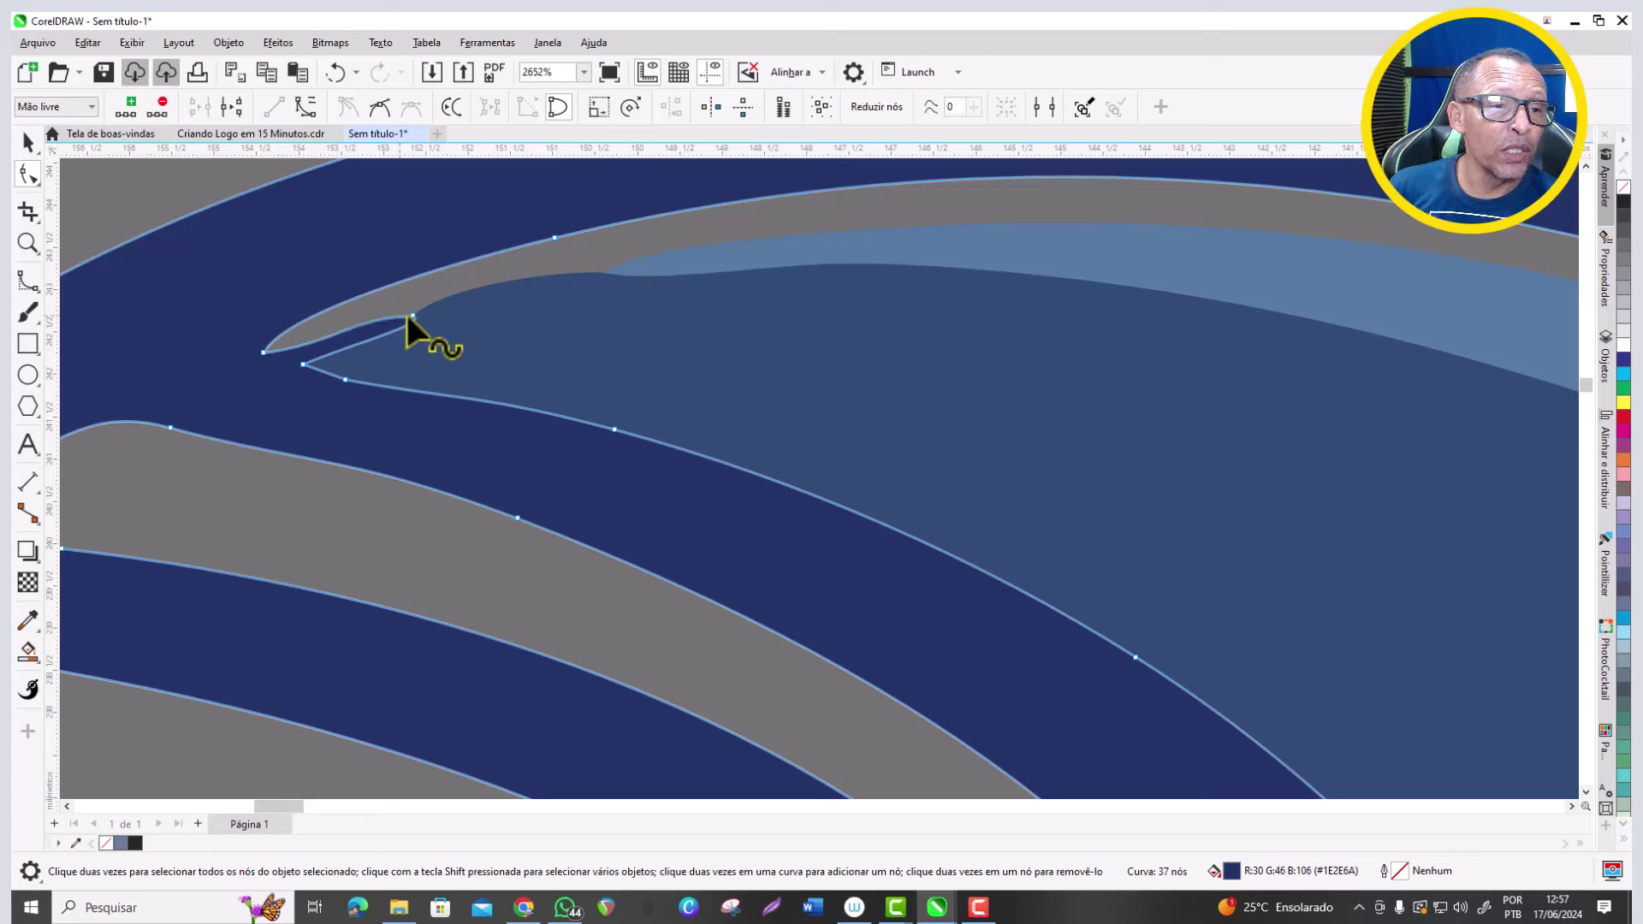
pyautogui.click(410, 315)
pyautogui.doubleClick(411, 316)
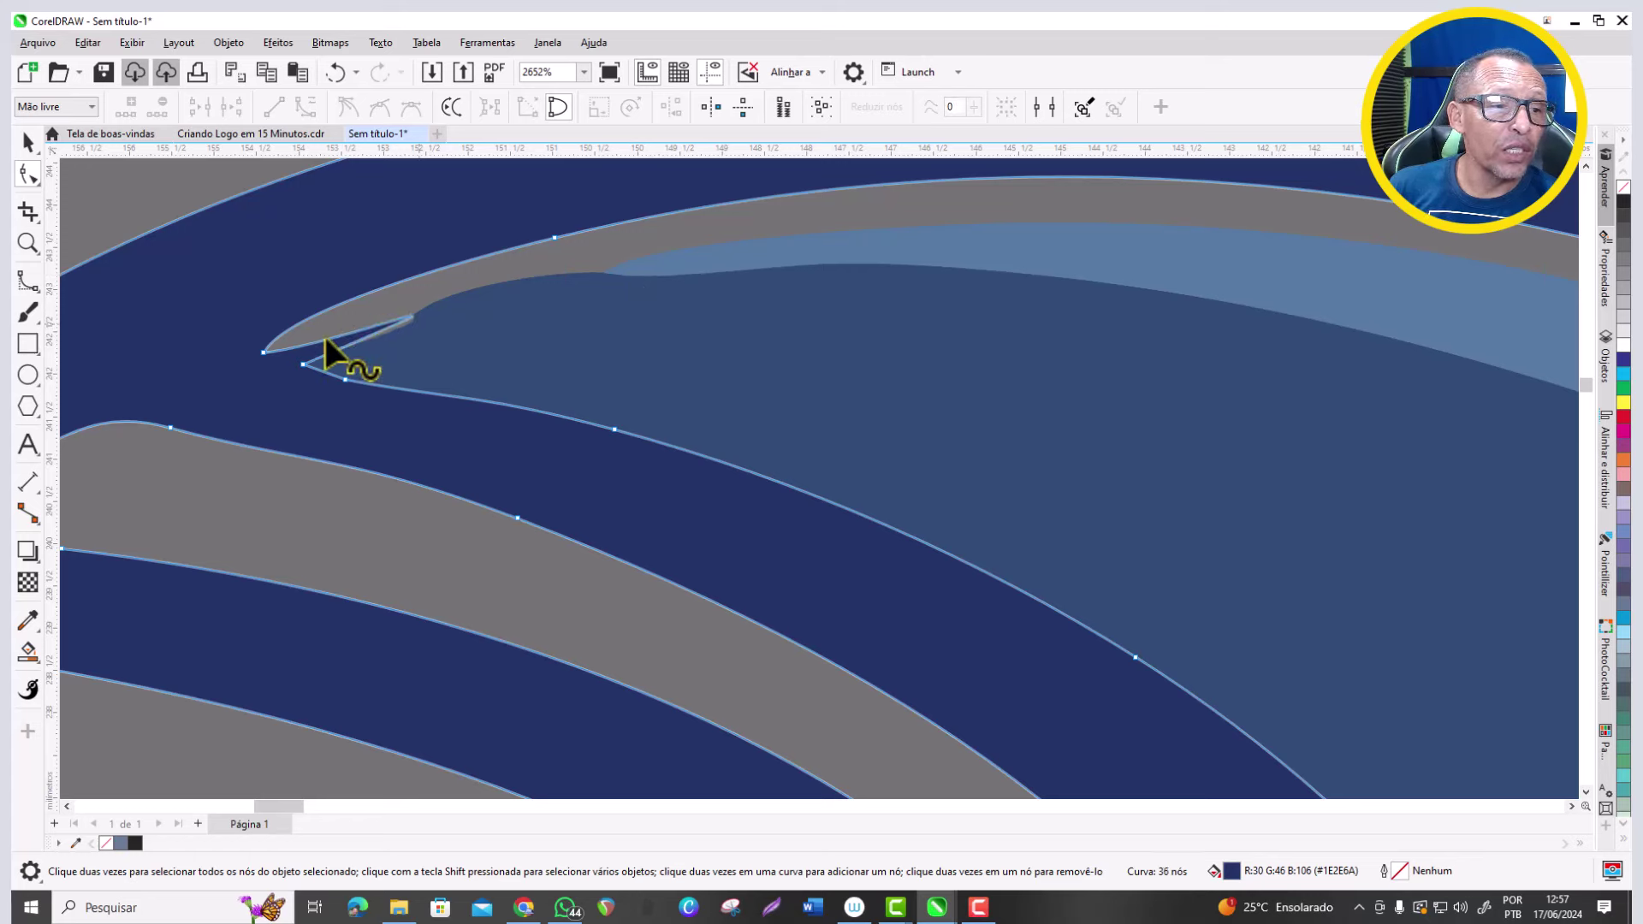
pyautogui.click(303, 363)
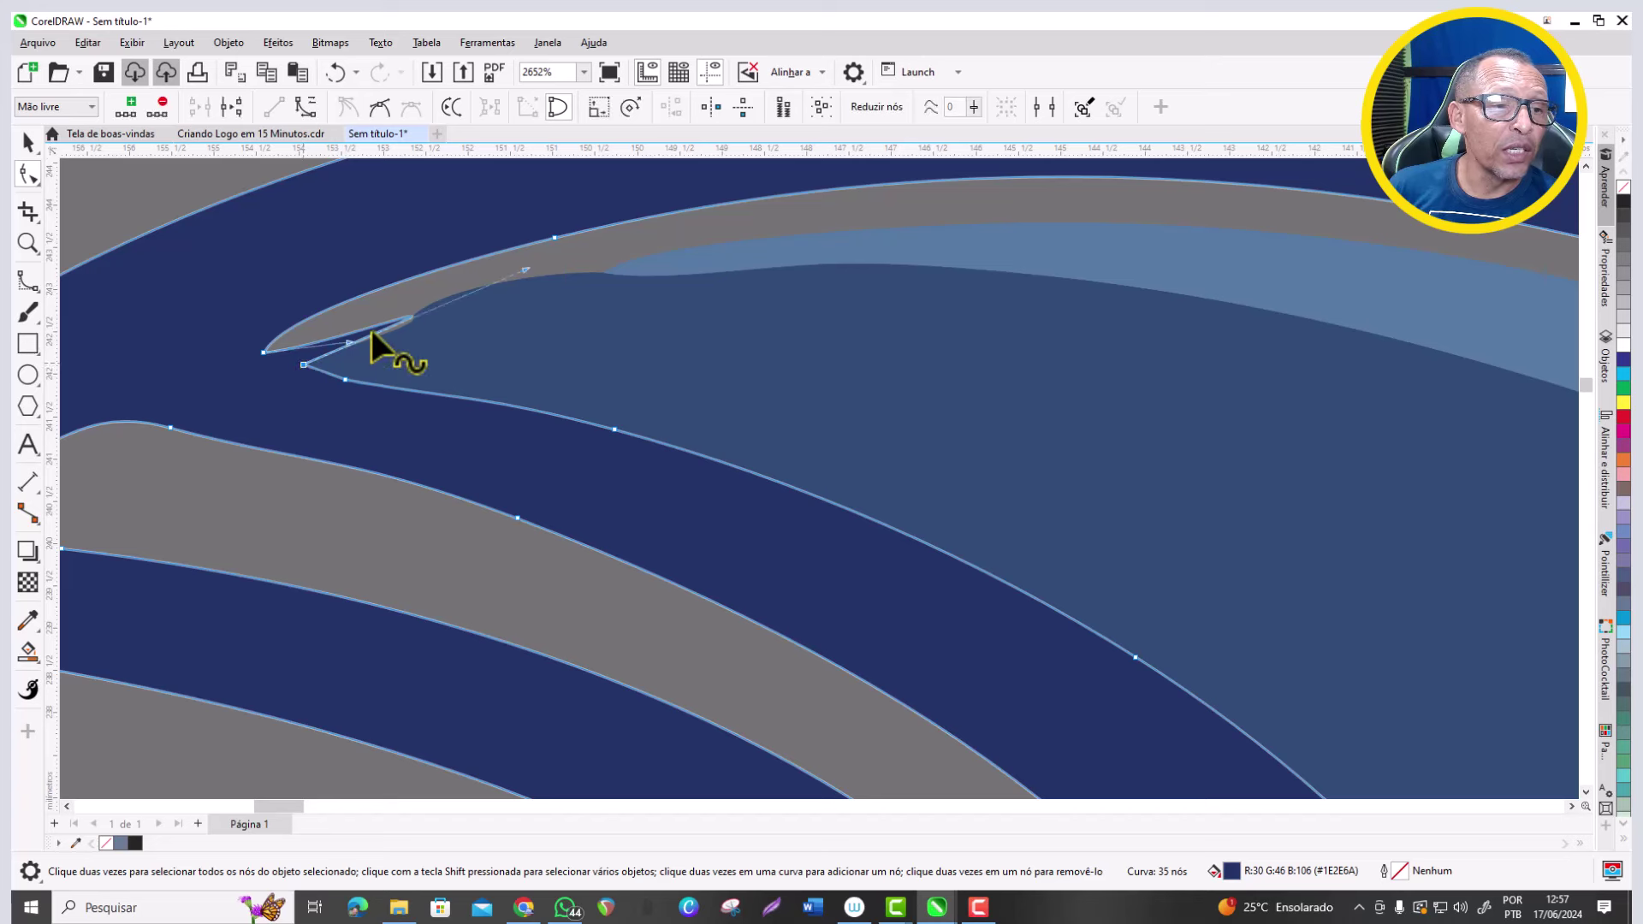
pyautogui.click(410, 315)
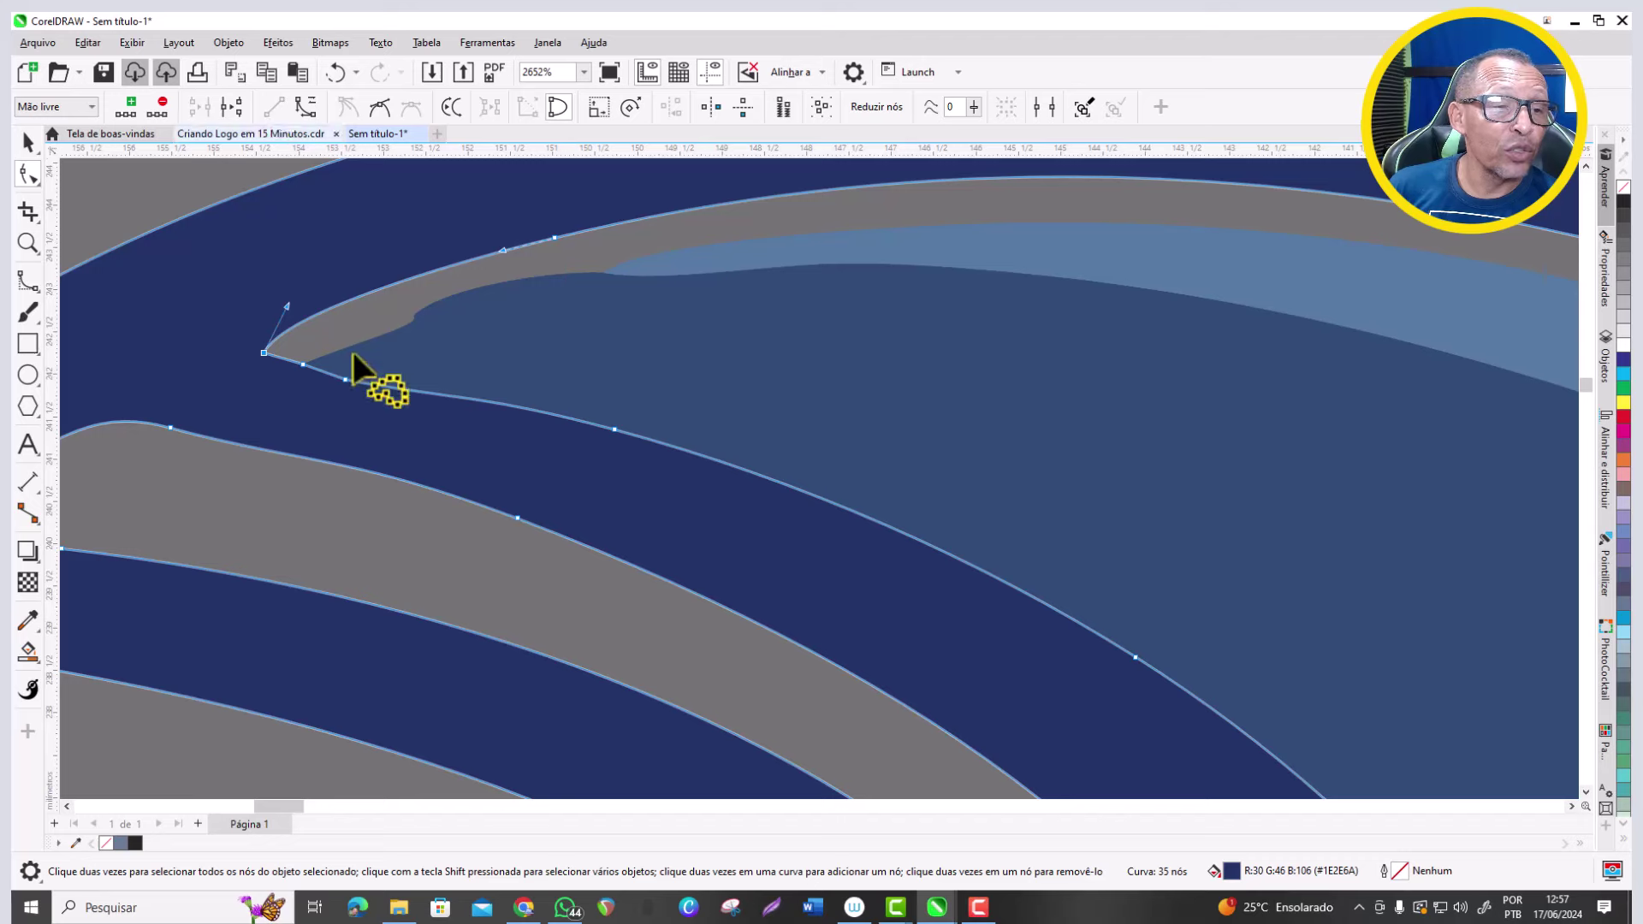
# Delete the two extra nodes on the outline's inner edge below the narrow gap to smooth the curve near the fin tip.
pyautogui.click(347, 381)
pyautogui.press('Delete')
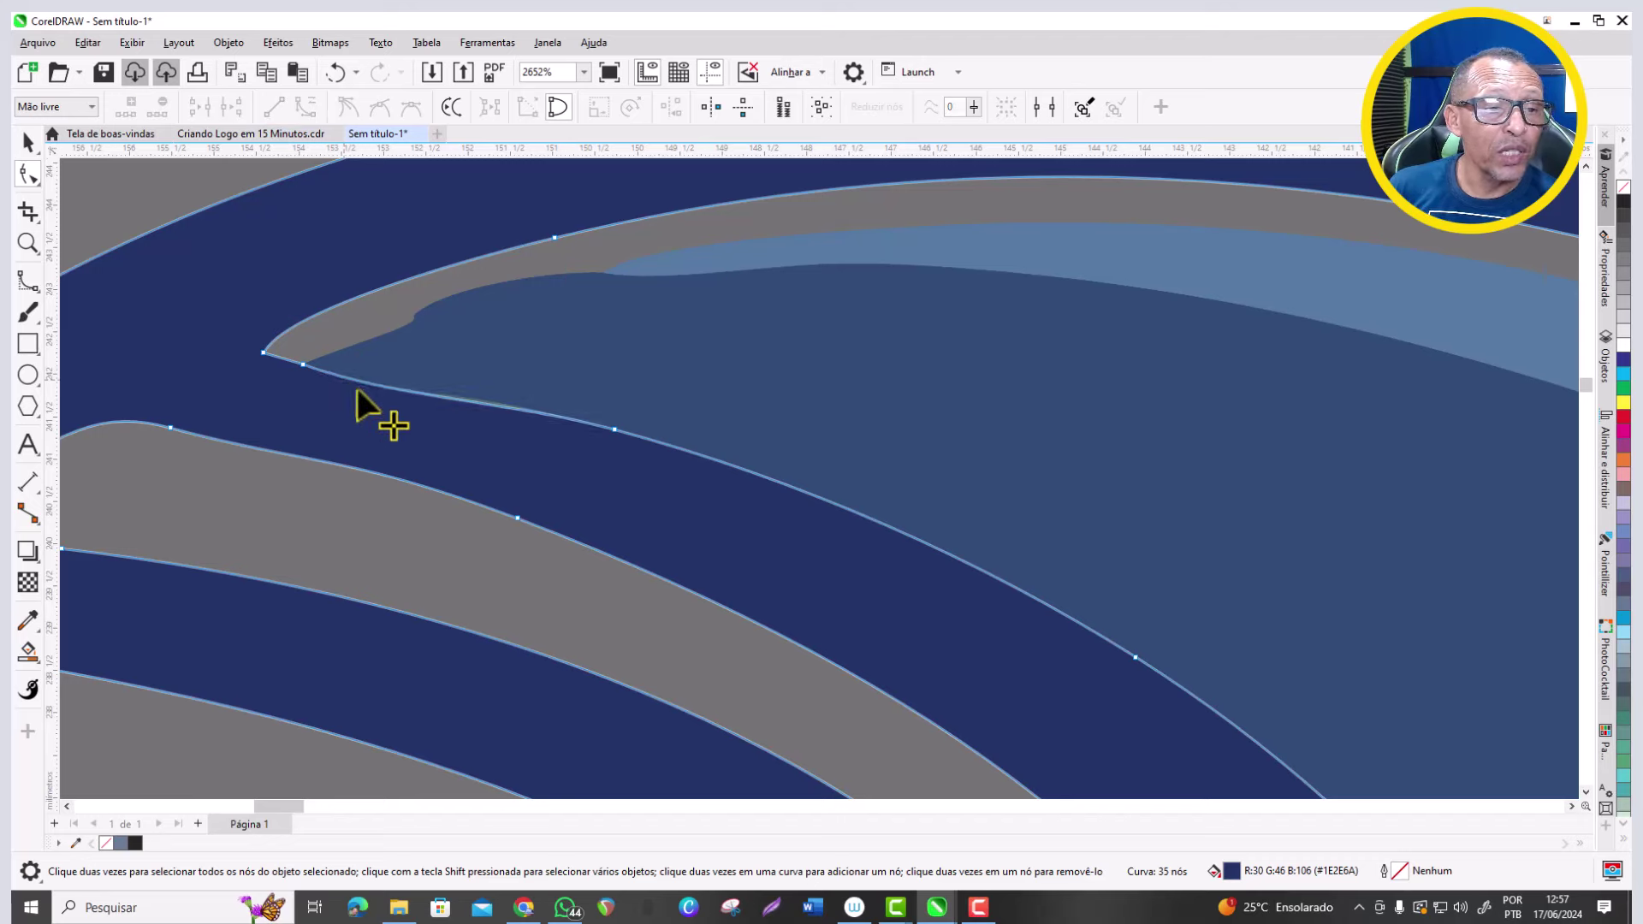
pyautogui.click(303, 364)
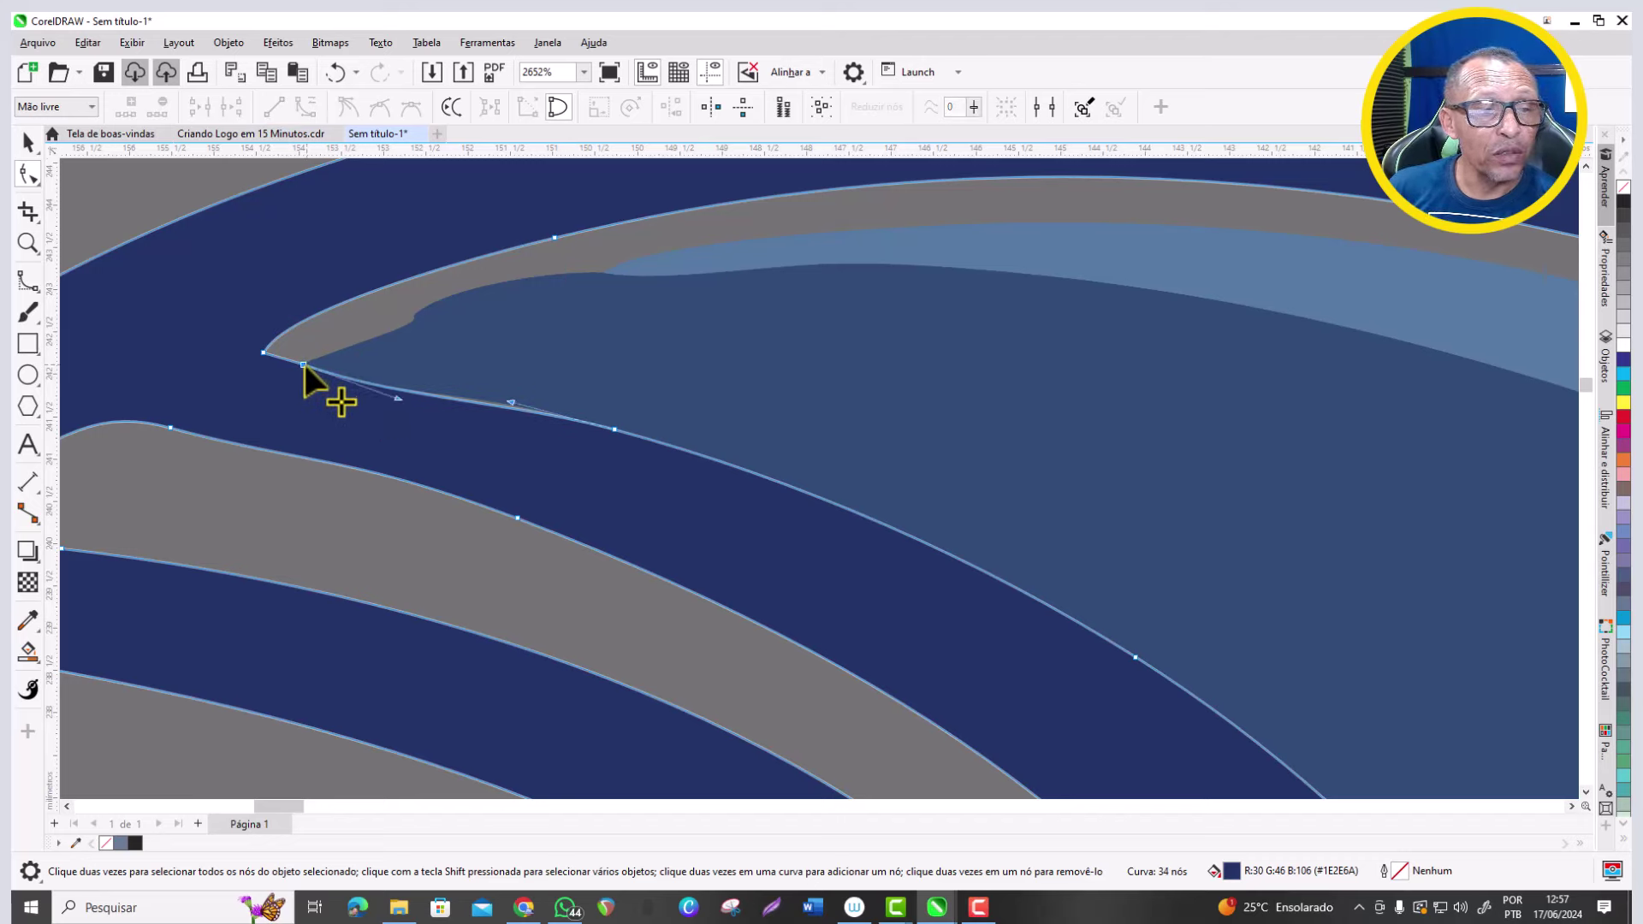
pyautogui.press('Delete')
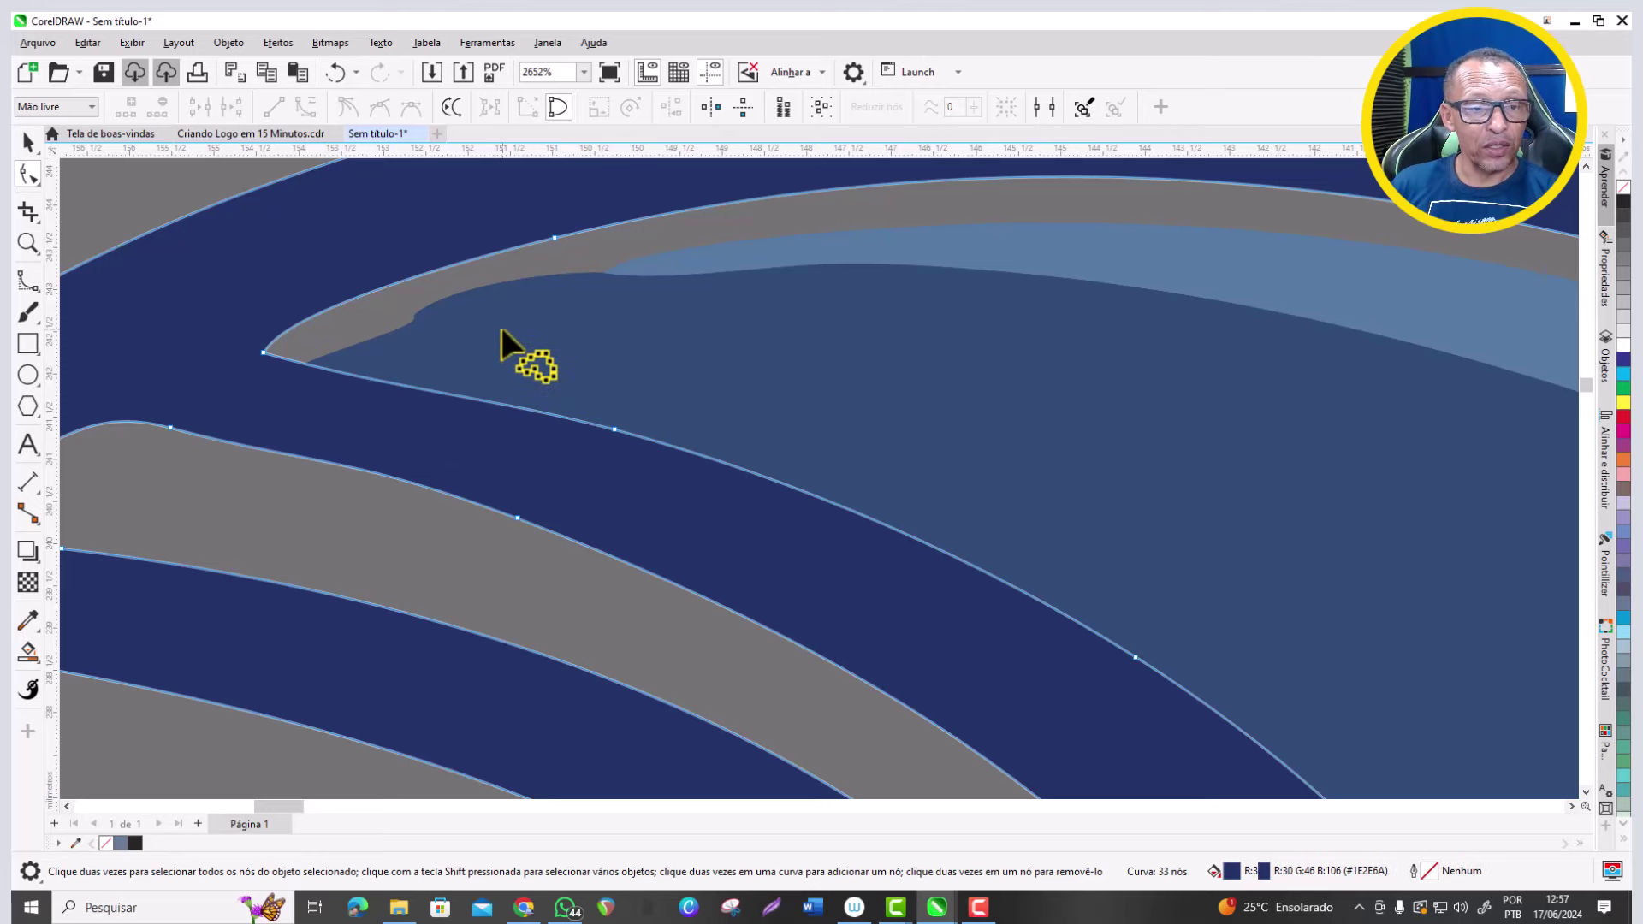
# Delete two nodes on the upper edge of the fin's mid-blue fill near its tip to smooth that edge.
pyautogui.click(502, 327)
pyautogui.scroll(1, 428, 313)
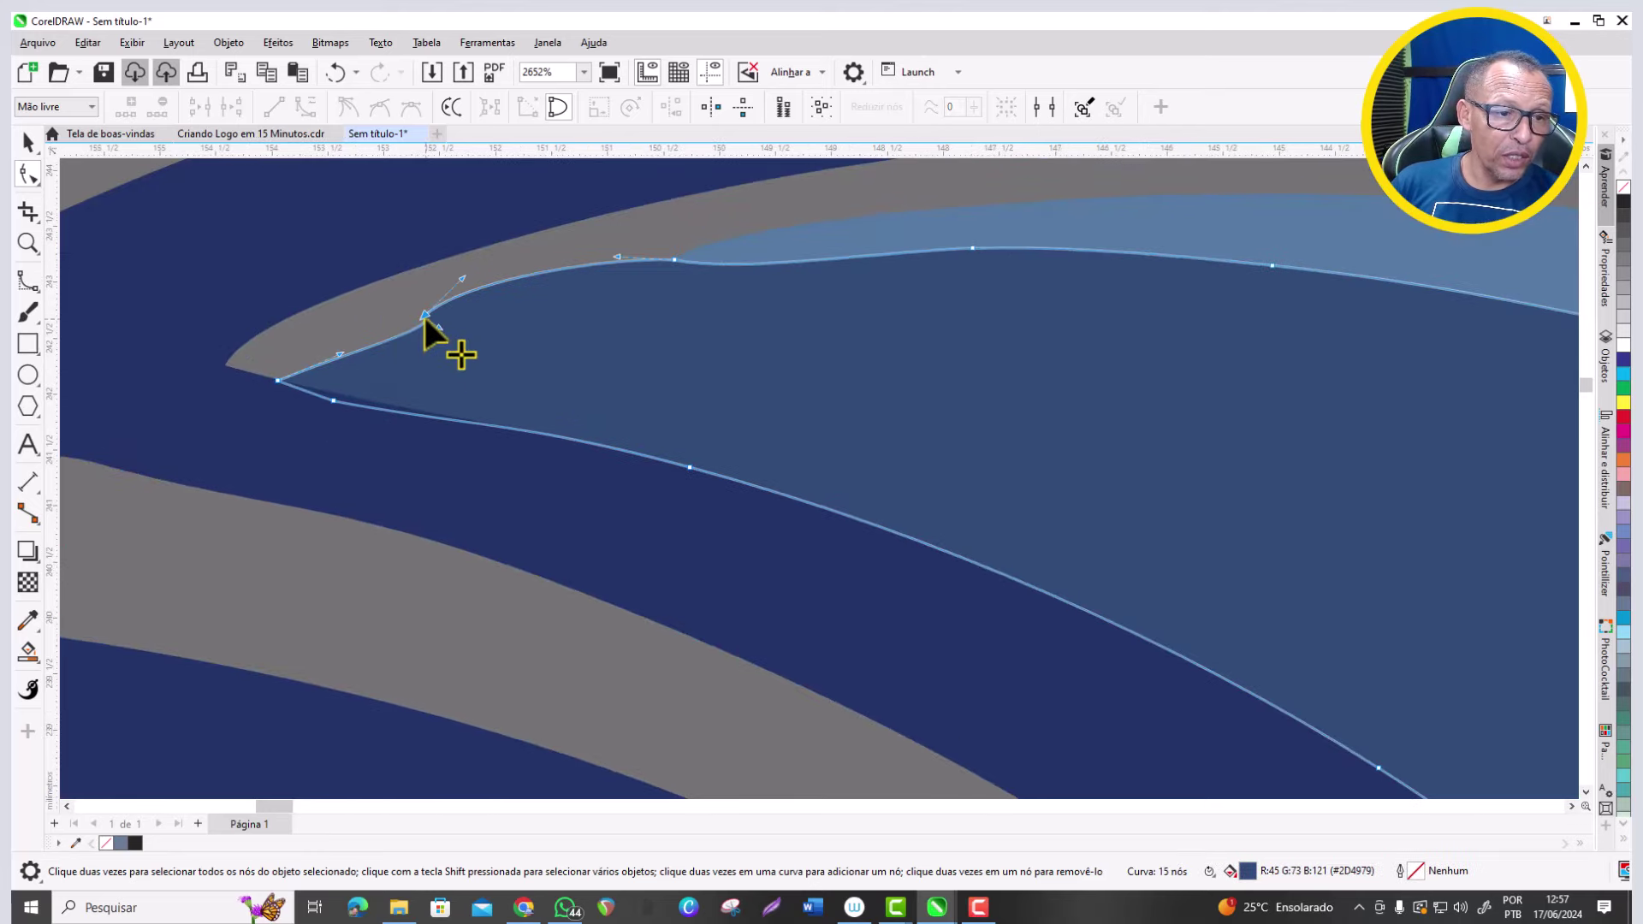
pyautogui.press('Delete')
pyautogui.click(673, 260)
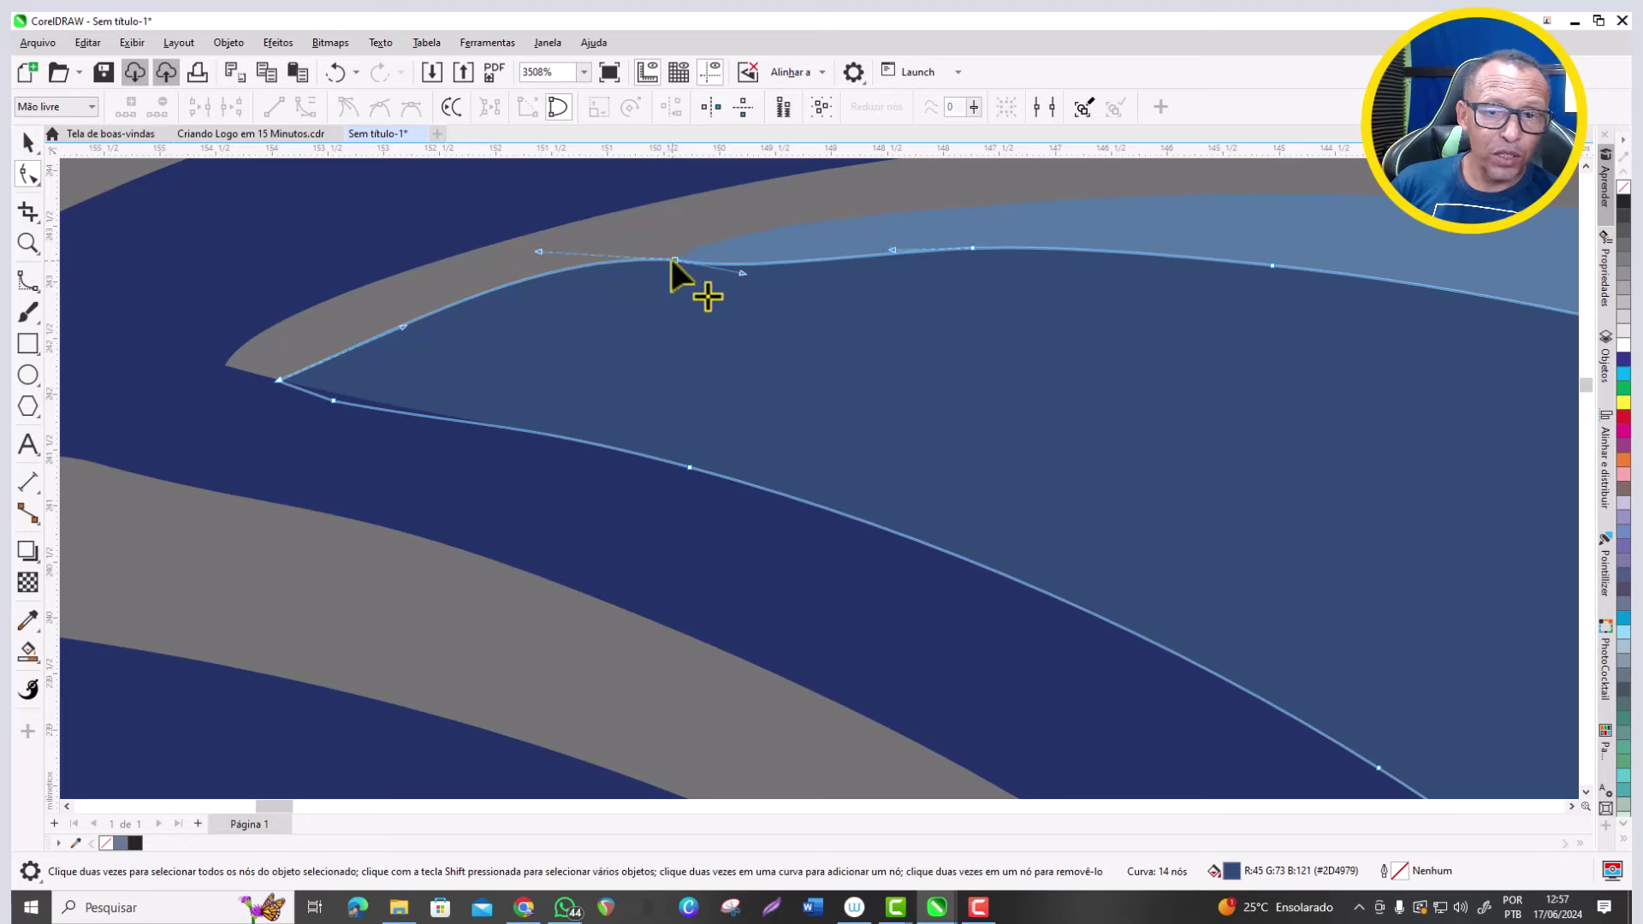
pyautogui.press('Delete')
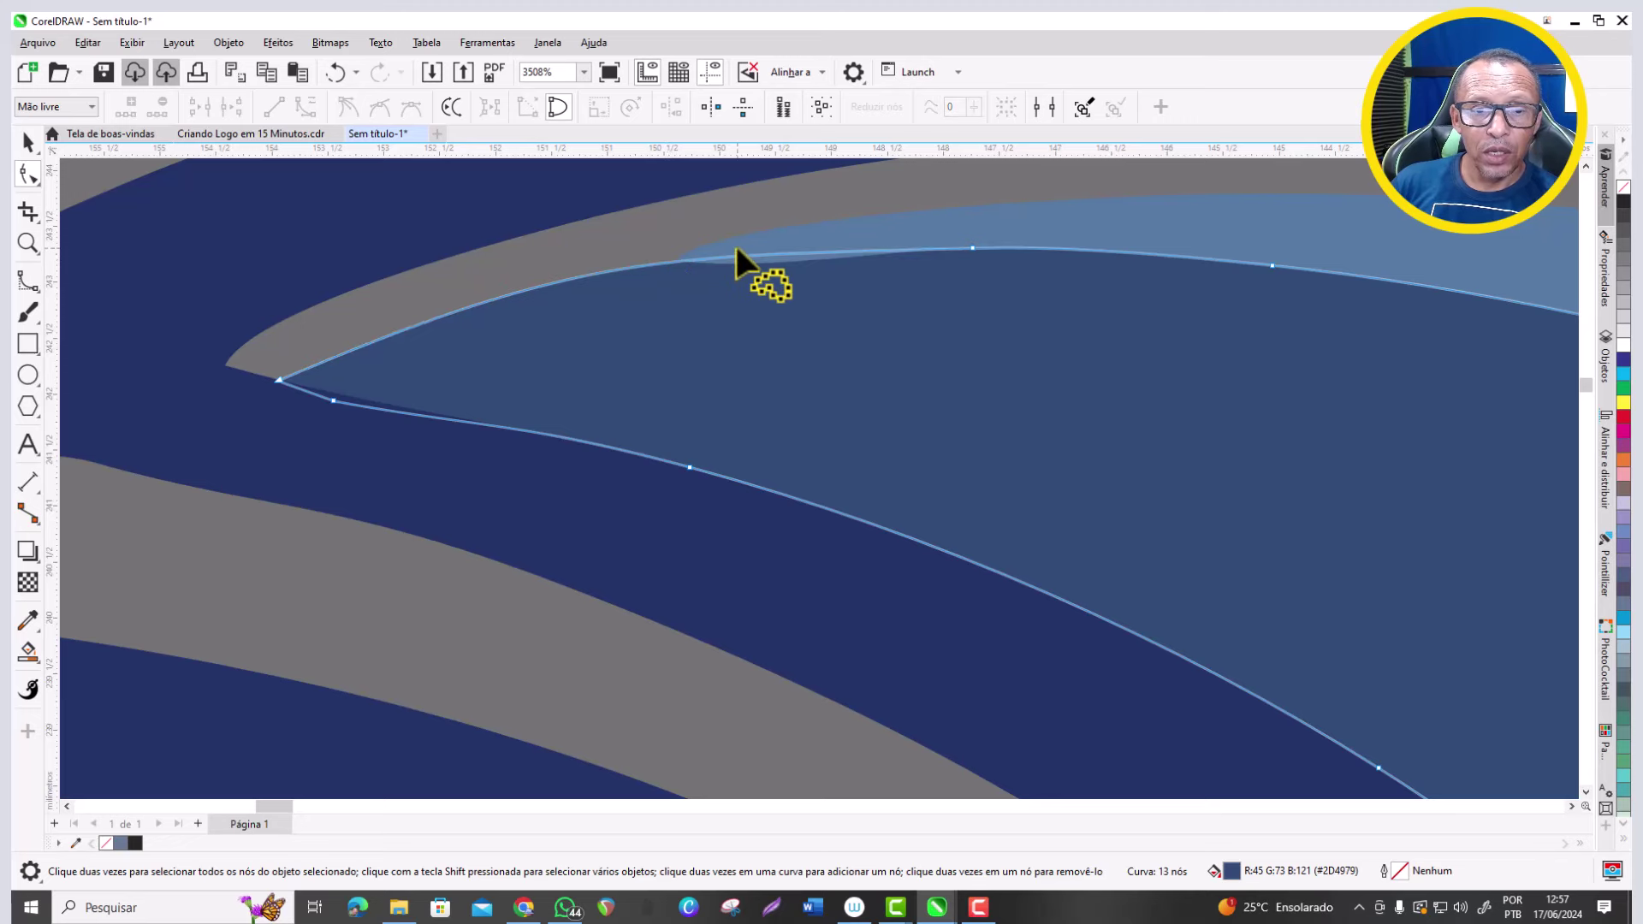
# Delete the extra lower-edge node near the tip of the light blue strip and adjust the tip node's handle into a smooth curve.
pyautogui.scroll(-6, 603, 281)
pyautogui.press('Delete')
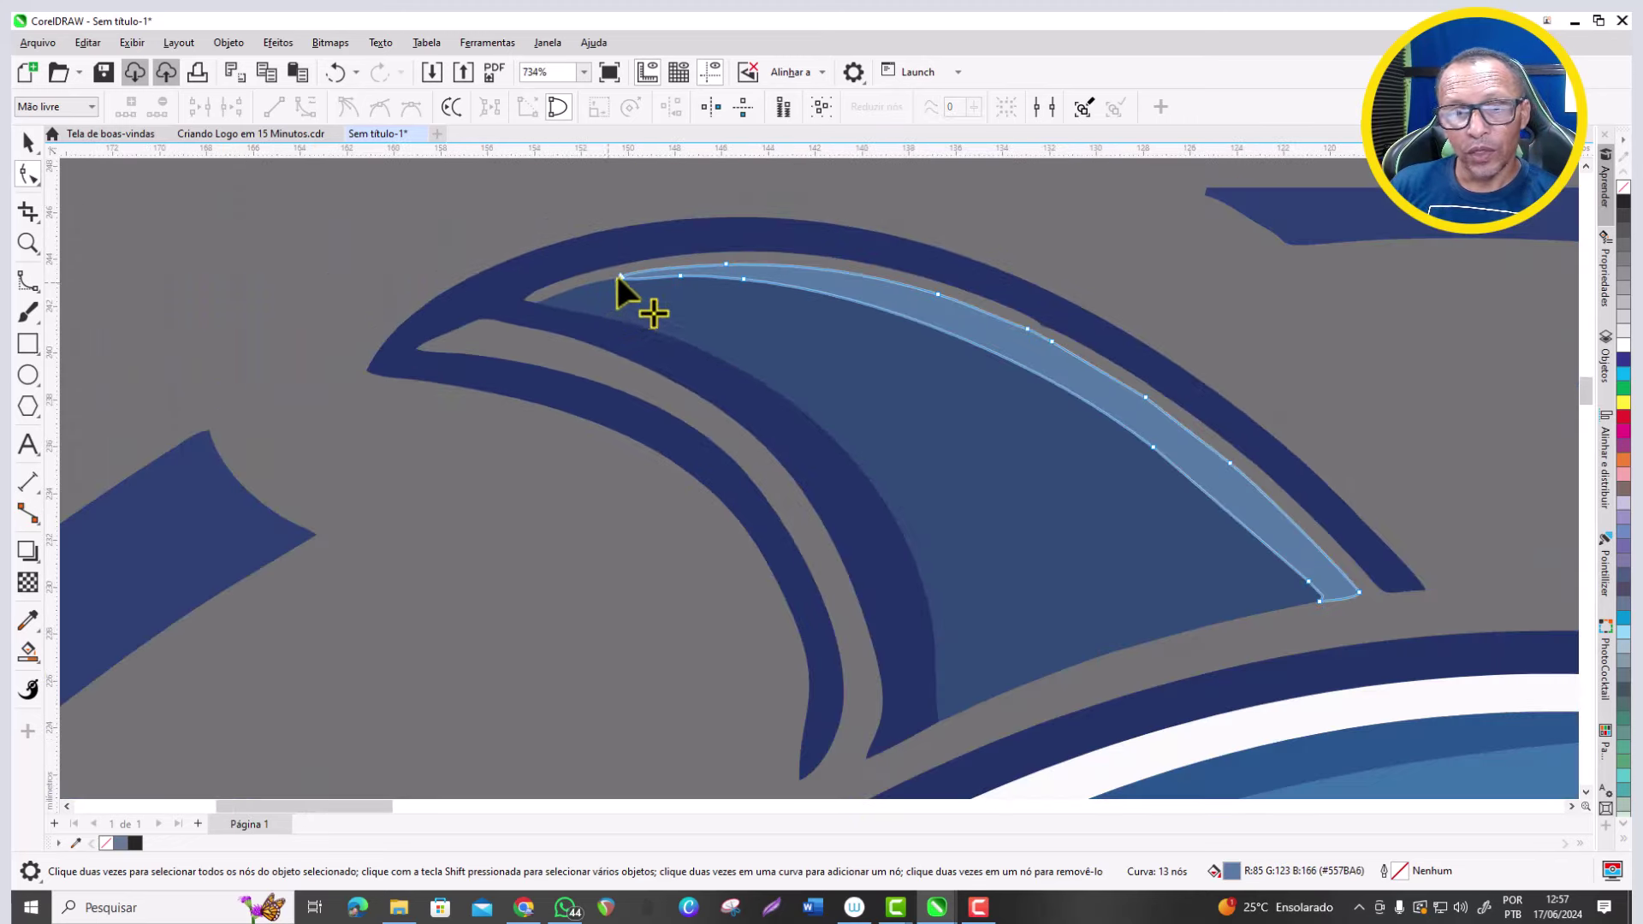
pyautogui.scroll(6, 621, 274)
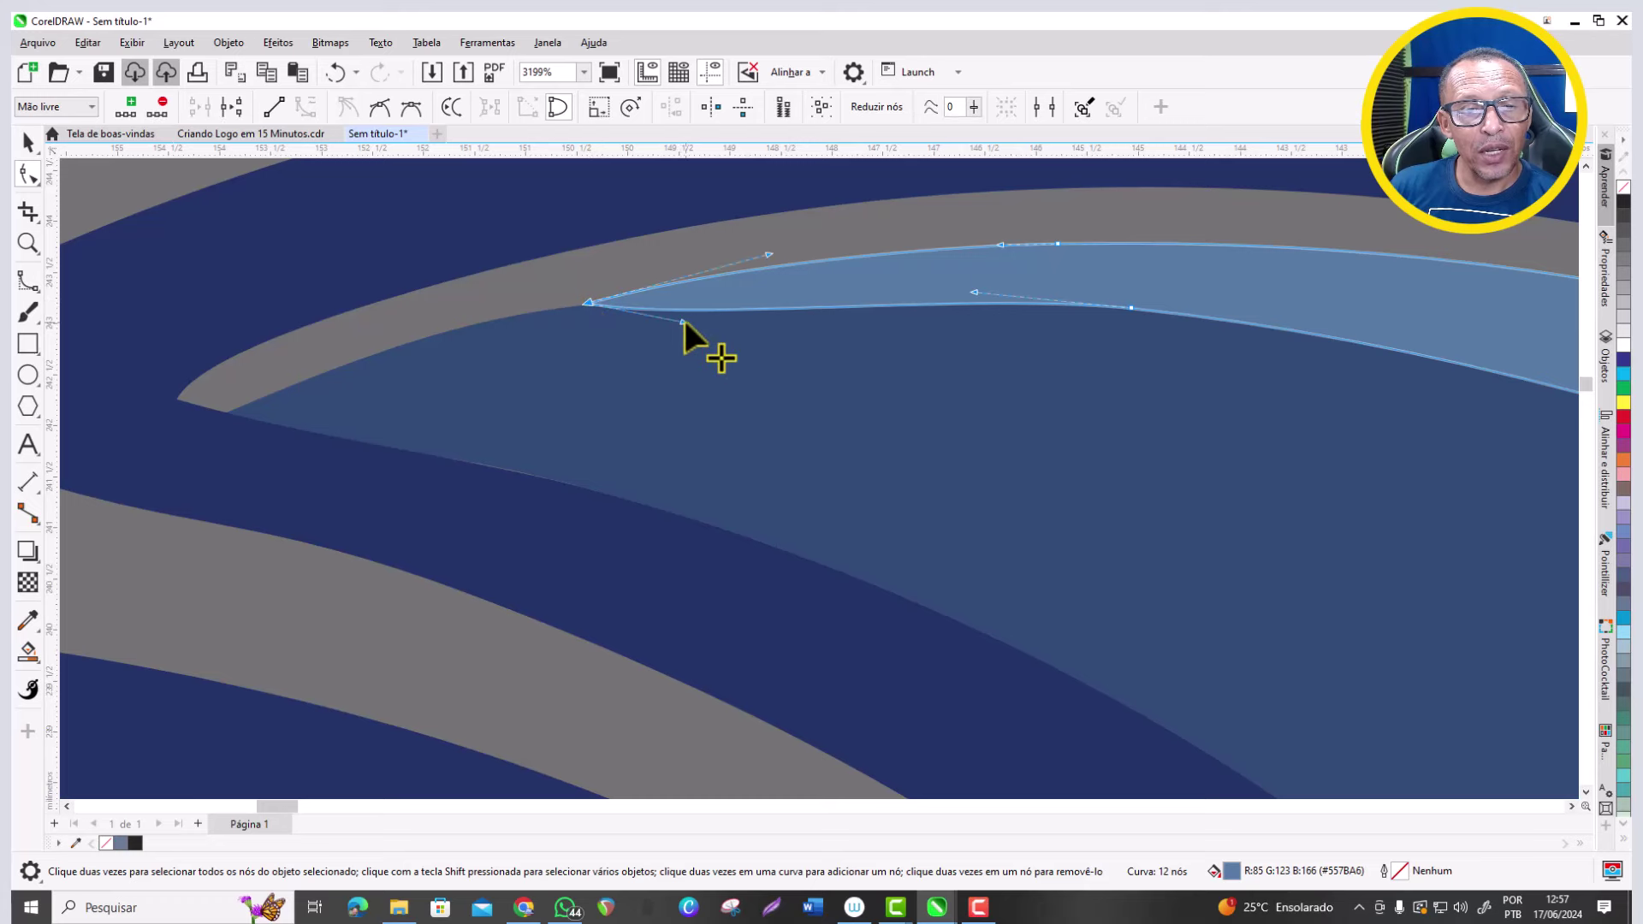
pyautogui.moveTo(685, 321); pyautogui.dragTo(776, 295)
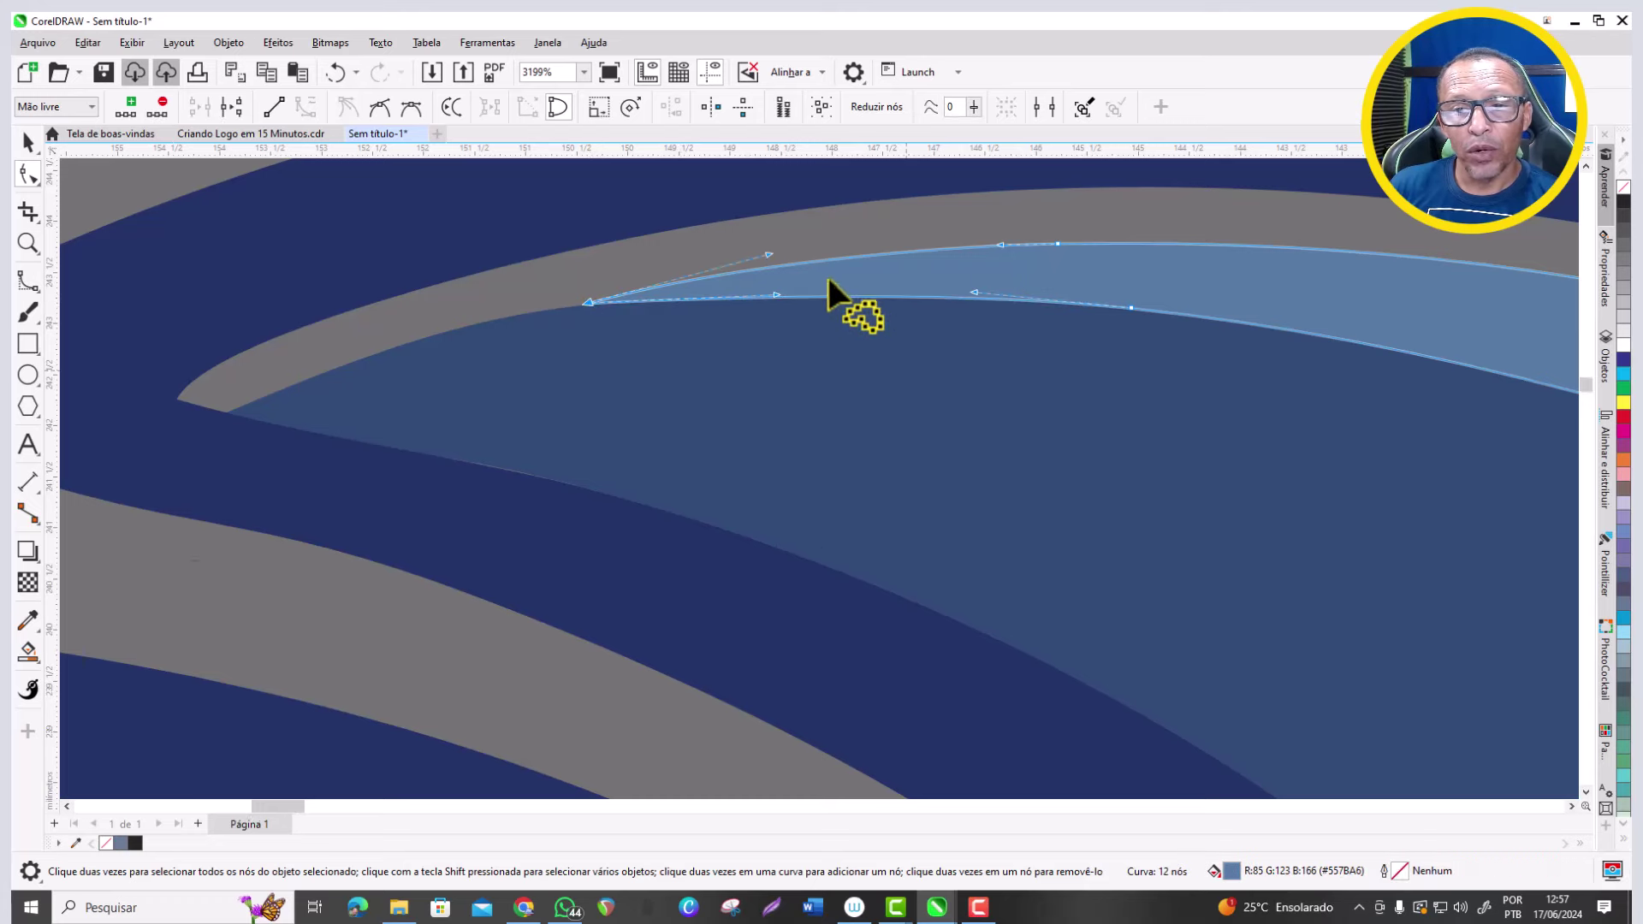
pyautogui.scroll(-6, 827, 282)
pyautogui.scroll(2, 1221, 377)
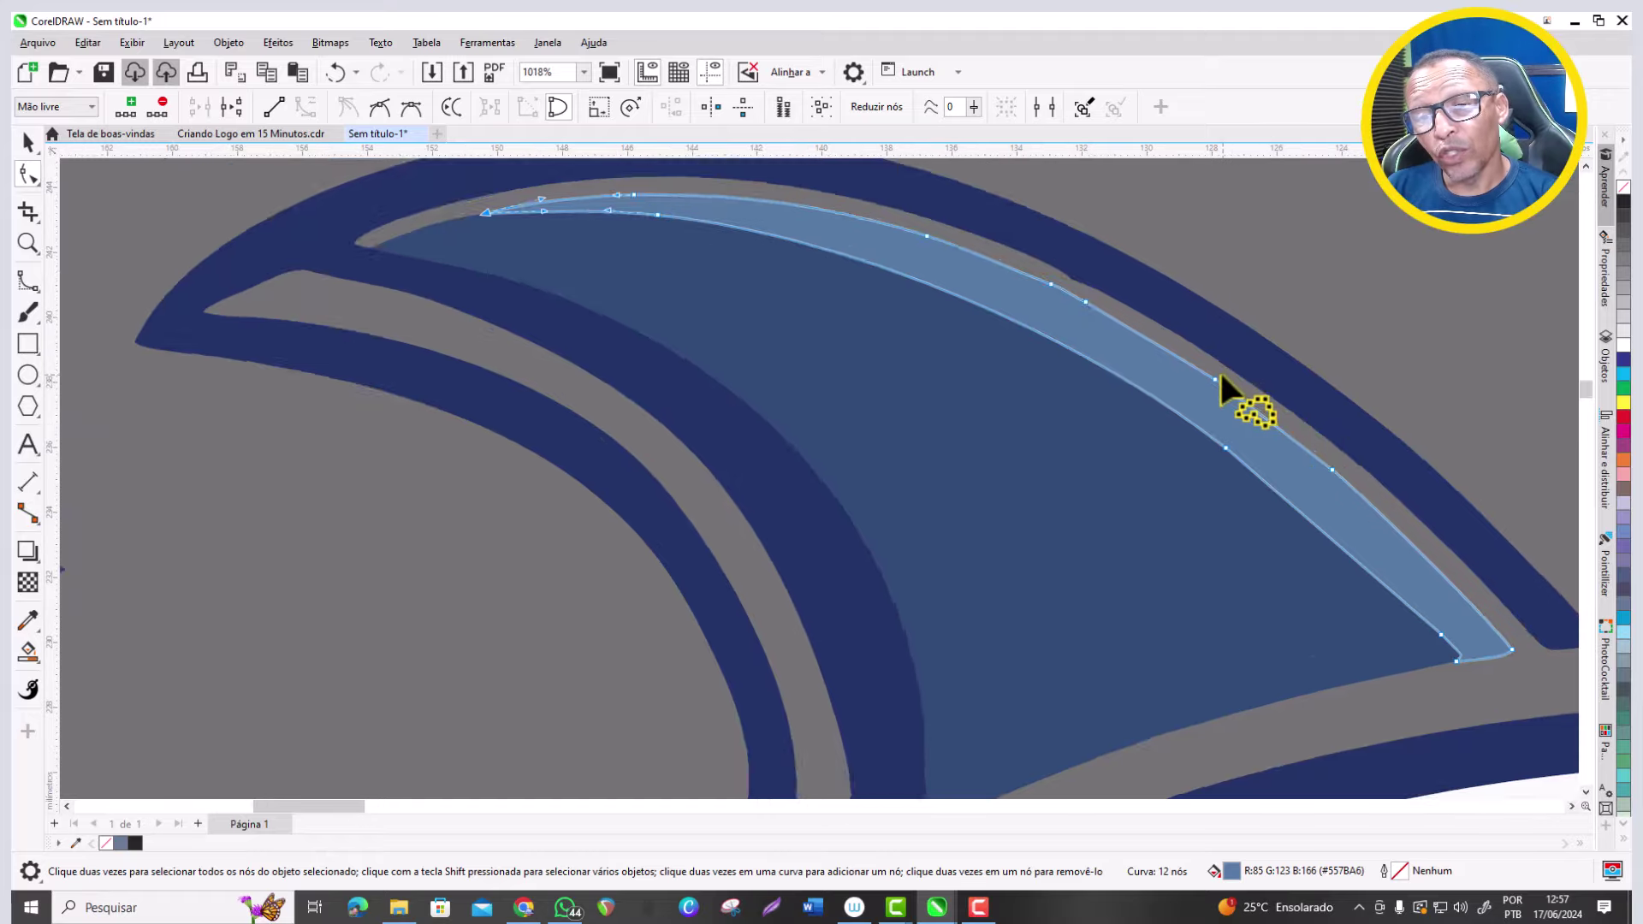
# Delete the node causing the bump on the inner edge of the dark blue outline above the light blue strip.
pyautogui.scroll(-2, 1042, 275)
pyautogui.scroll(1, 1054, 296)
pyautogui.click(1054, 296)
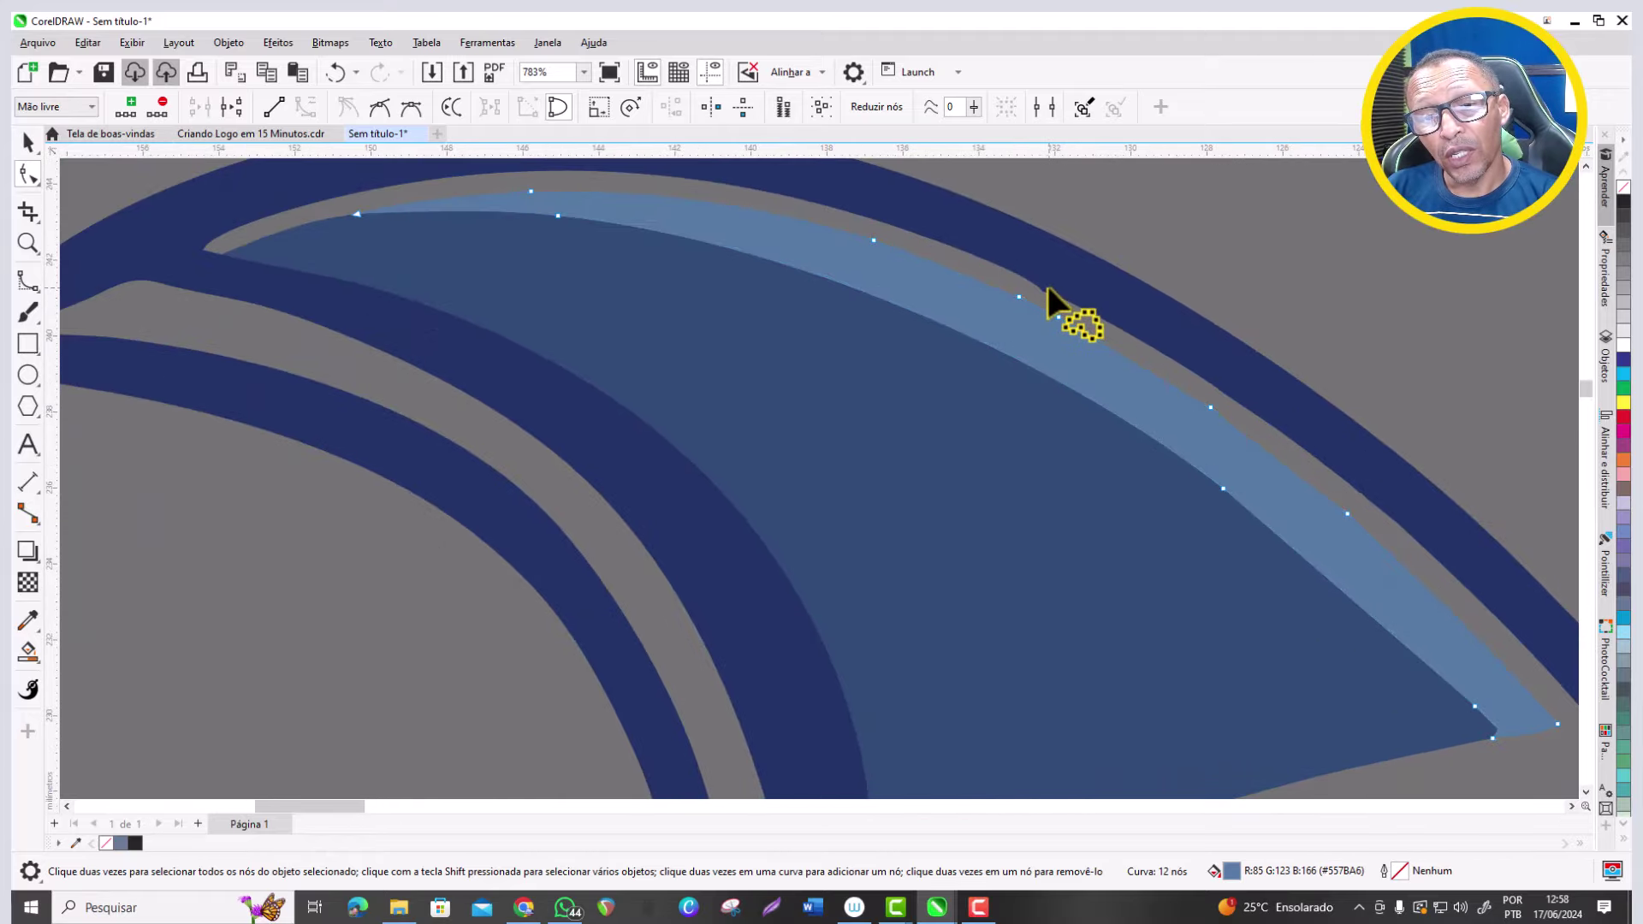
pyautogui.scroll(3, 1045, 287)
pyautogui.click(1040, 296)
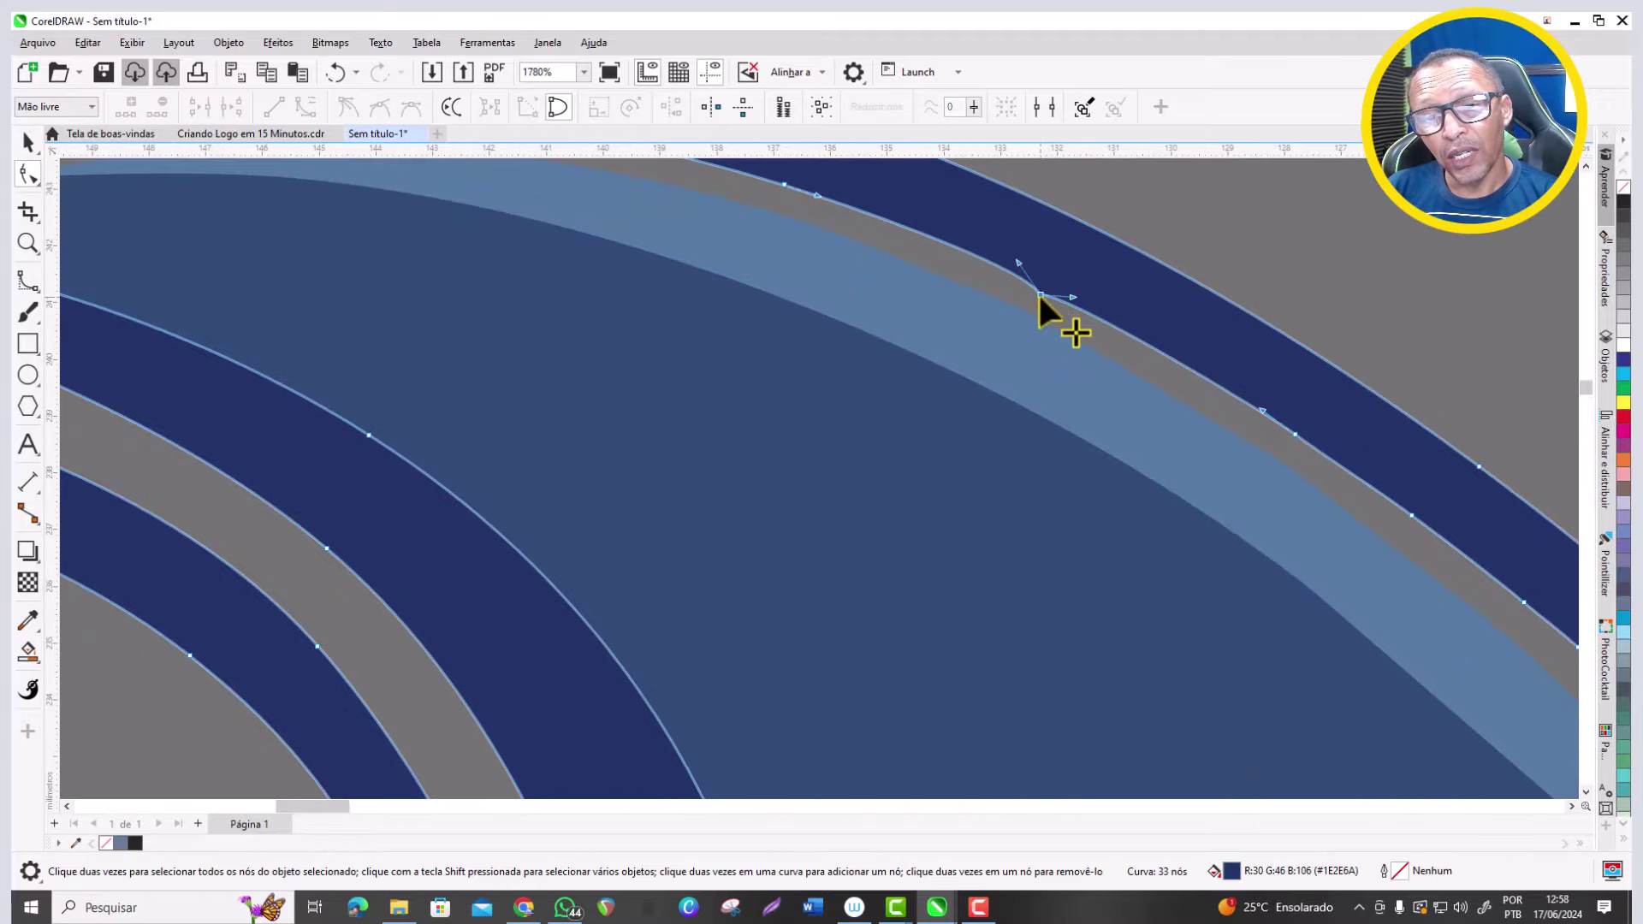
pyautogui.press('Delete')
pyautogui.scroll(-2, 1034, 291)
pyautogui.scroll(-2, 1062, 330)
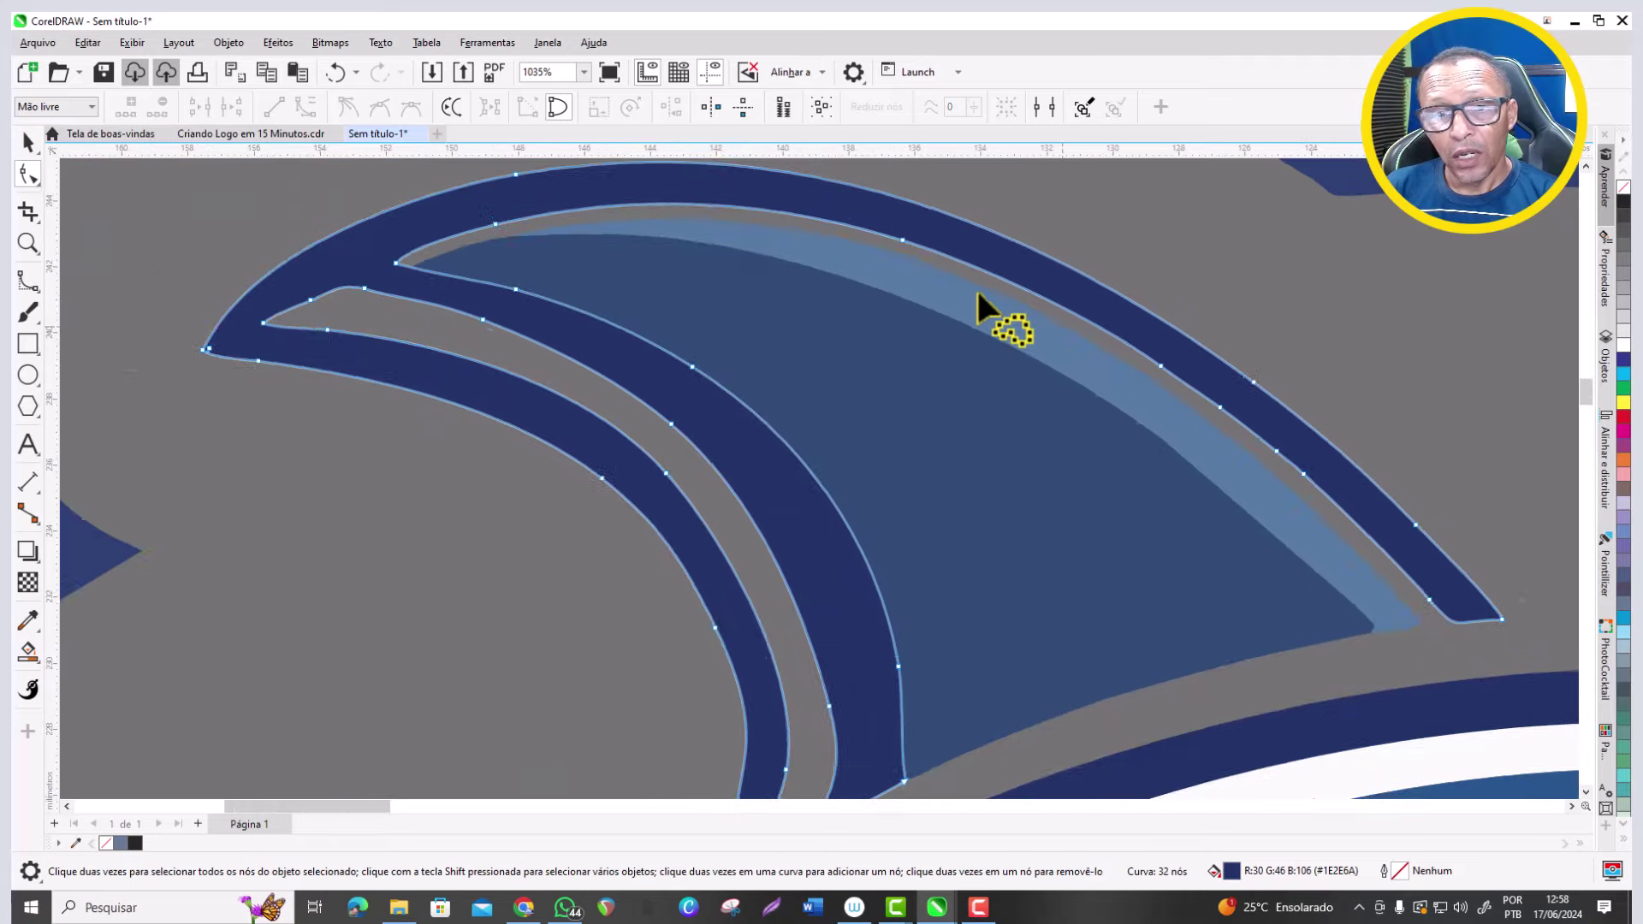
# Reduce the nodes of the whole dark blue fin outline and of the light blue strip.
pyautogui.click(823, 106)
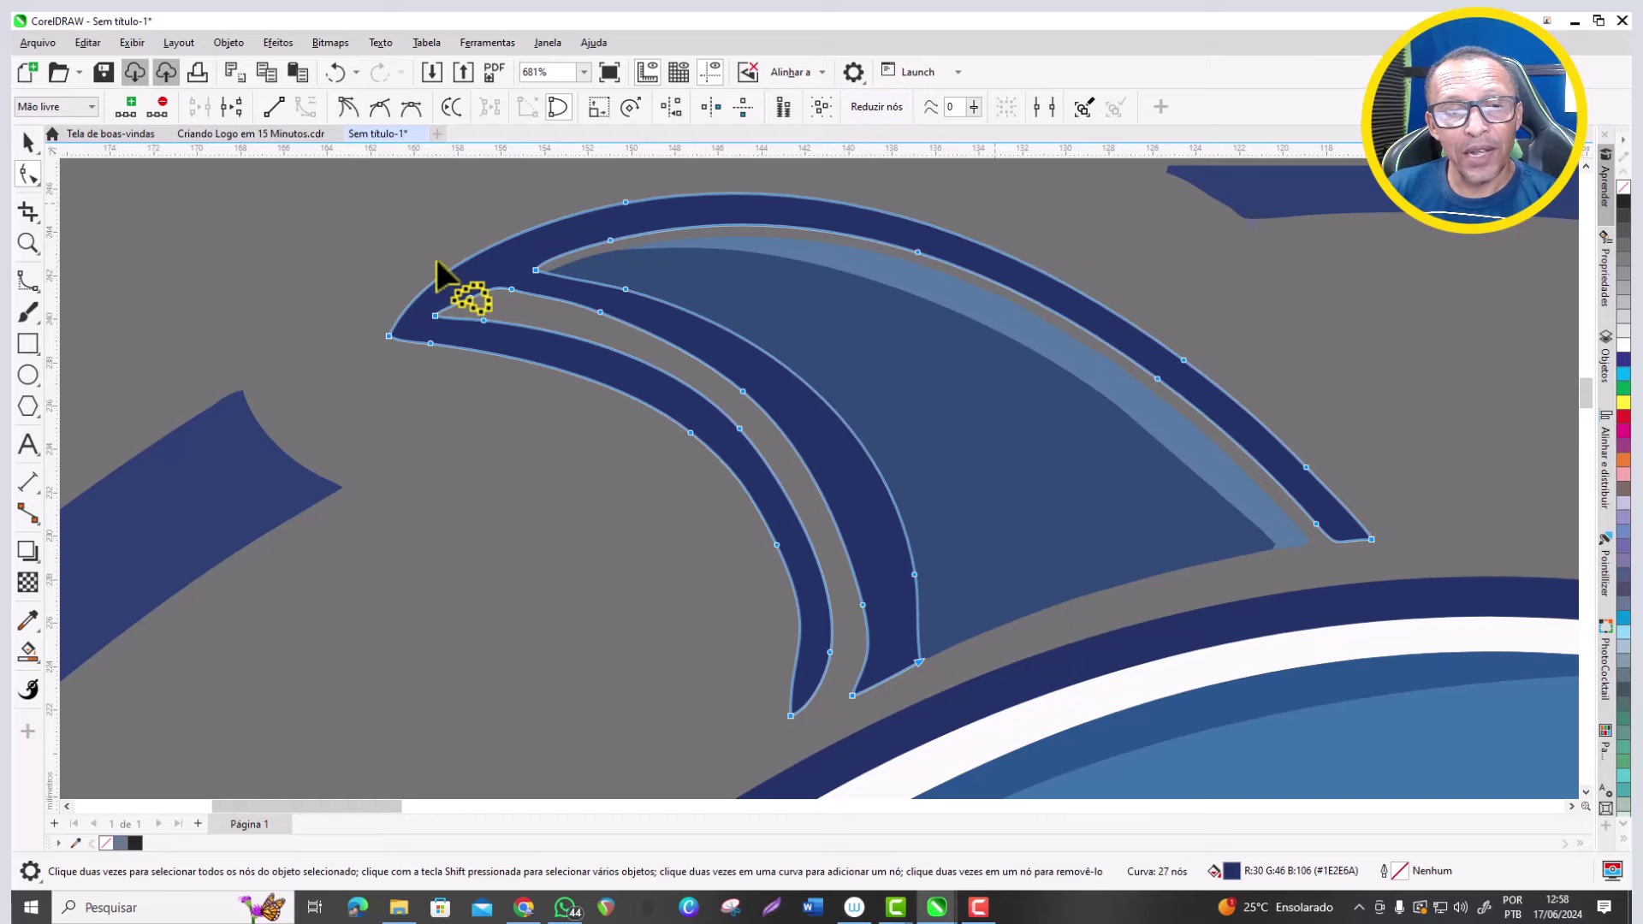
pyautogui.click(1173, 433)
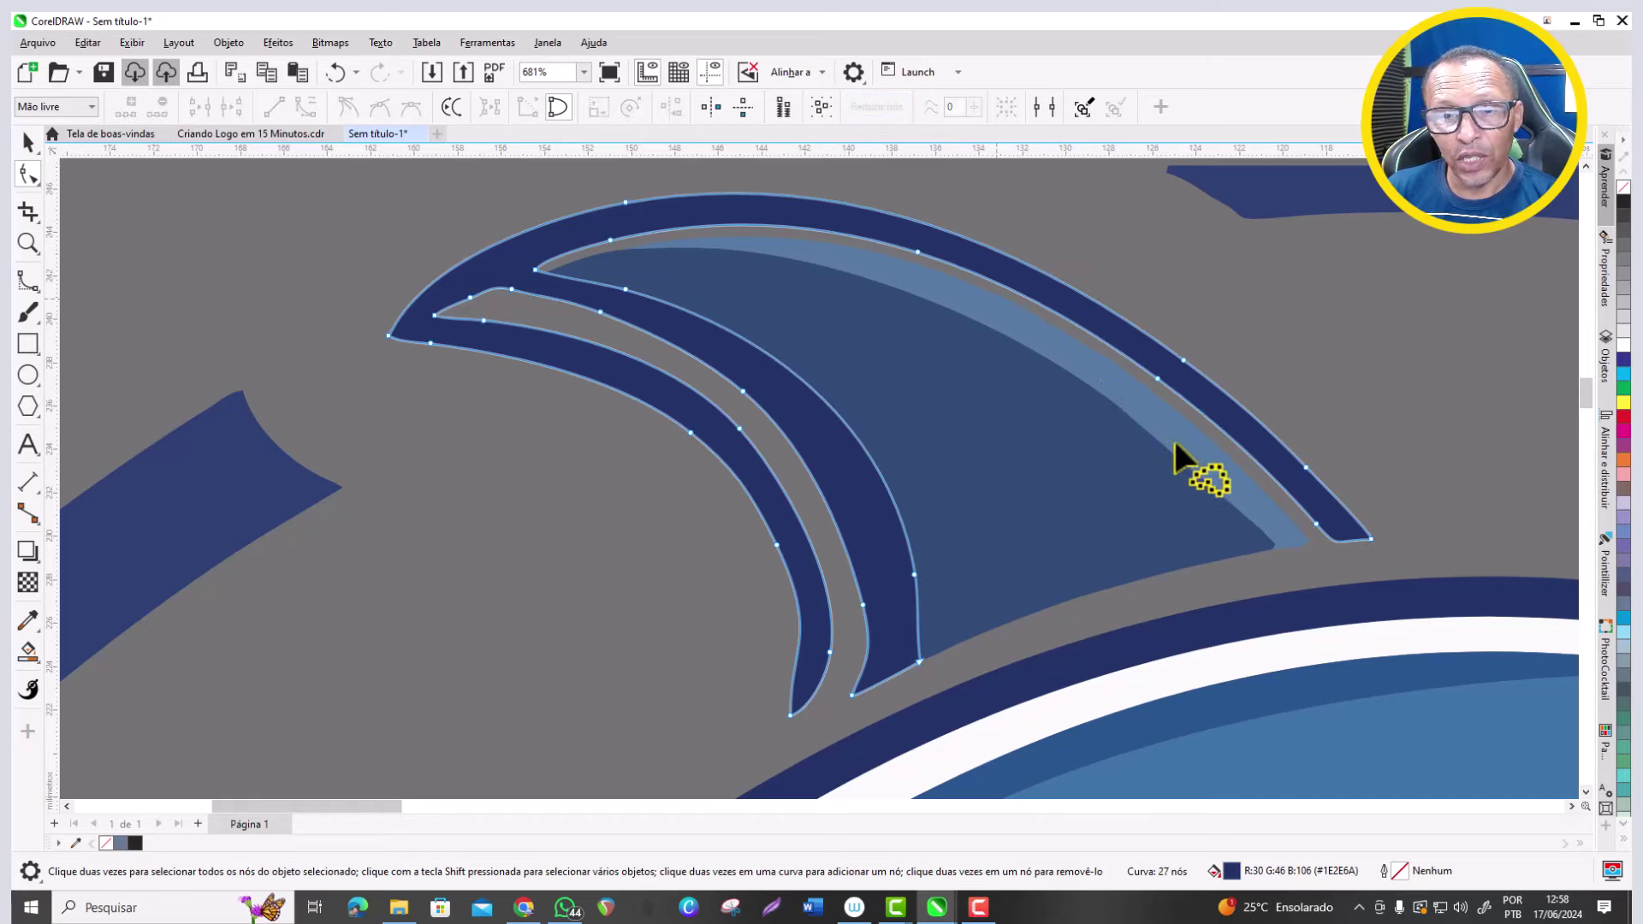
pyautogui.scroll(2, 1040, 312)
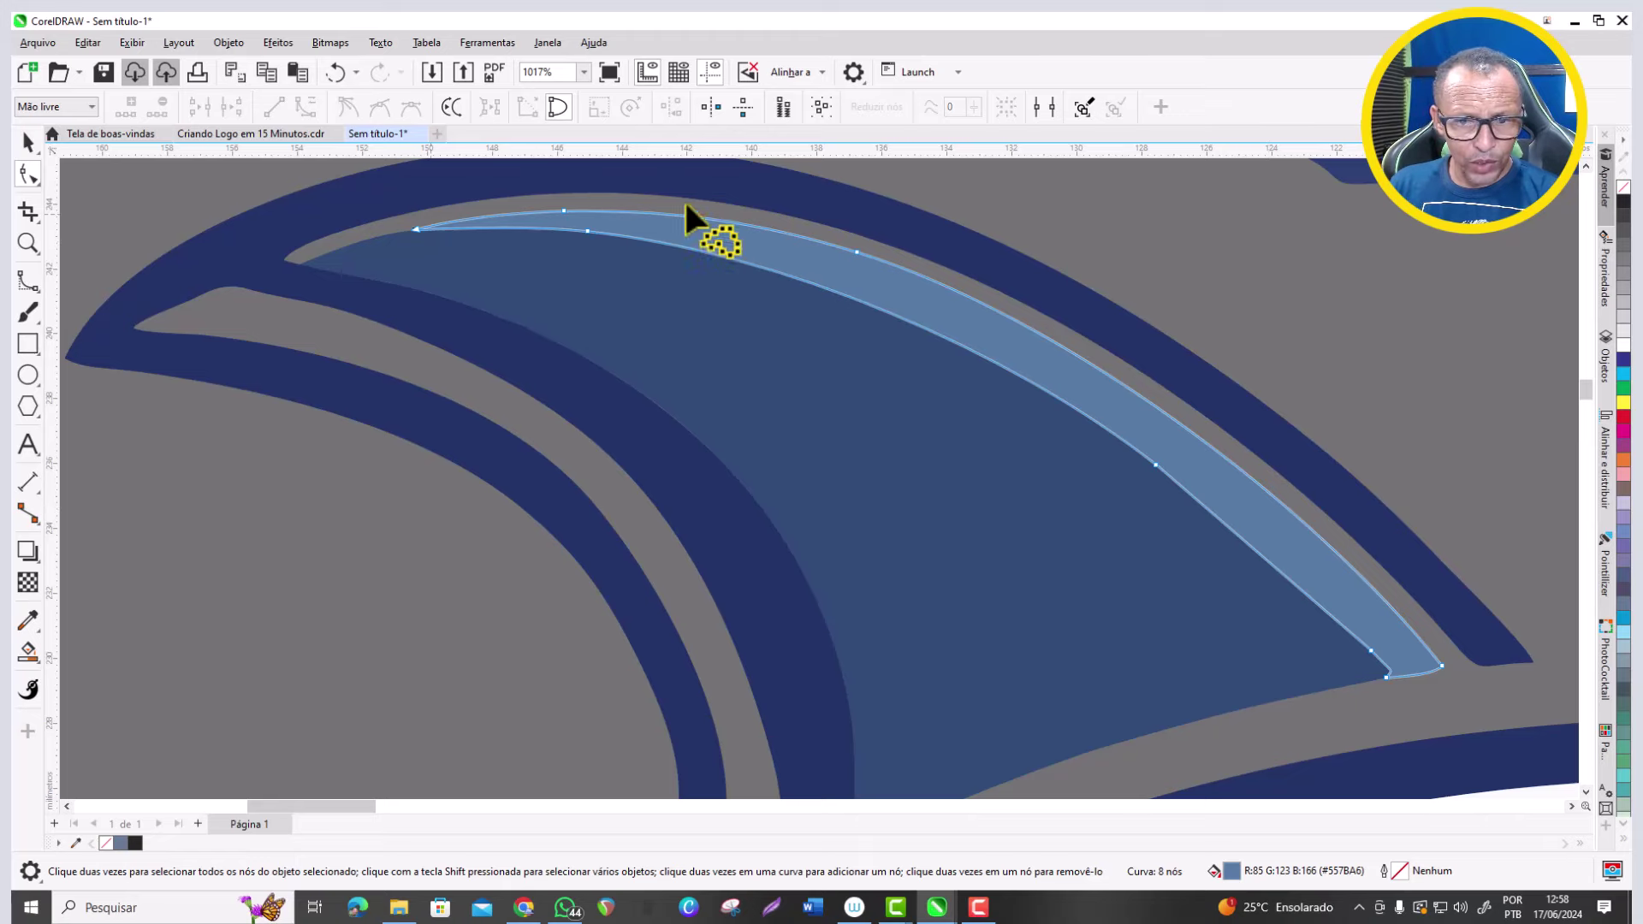
# Delete the surplus node on the upper edge of the outline's lower gap, near the gap's pointed end.
pyautogui.scroll(-2, 1139, 428)
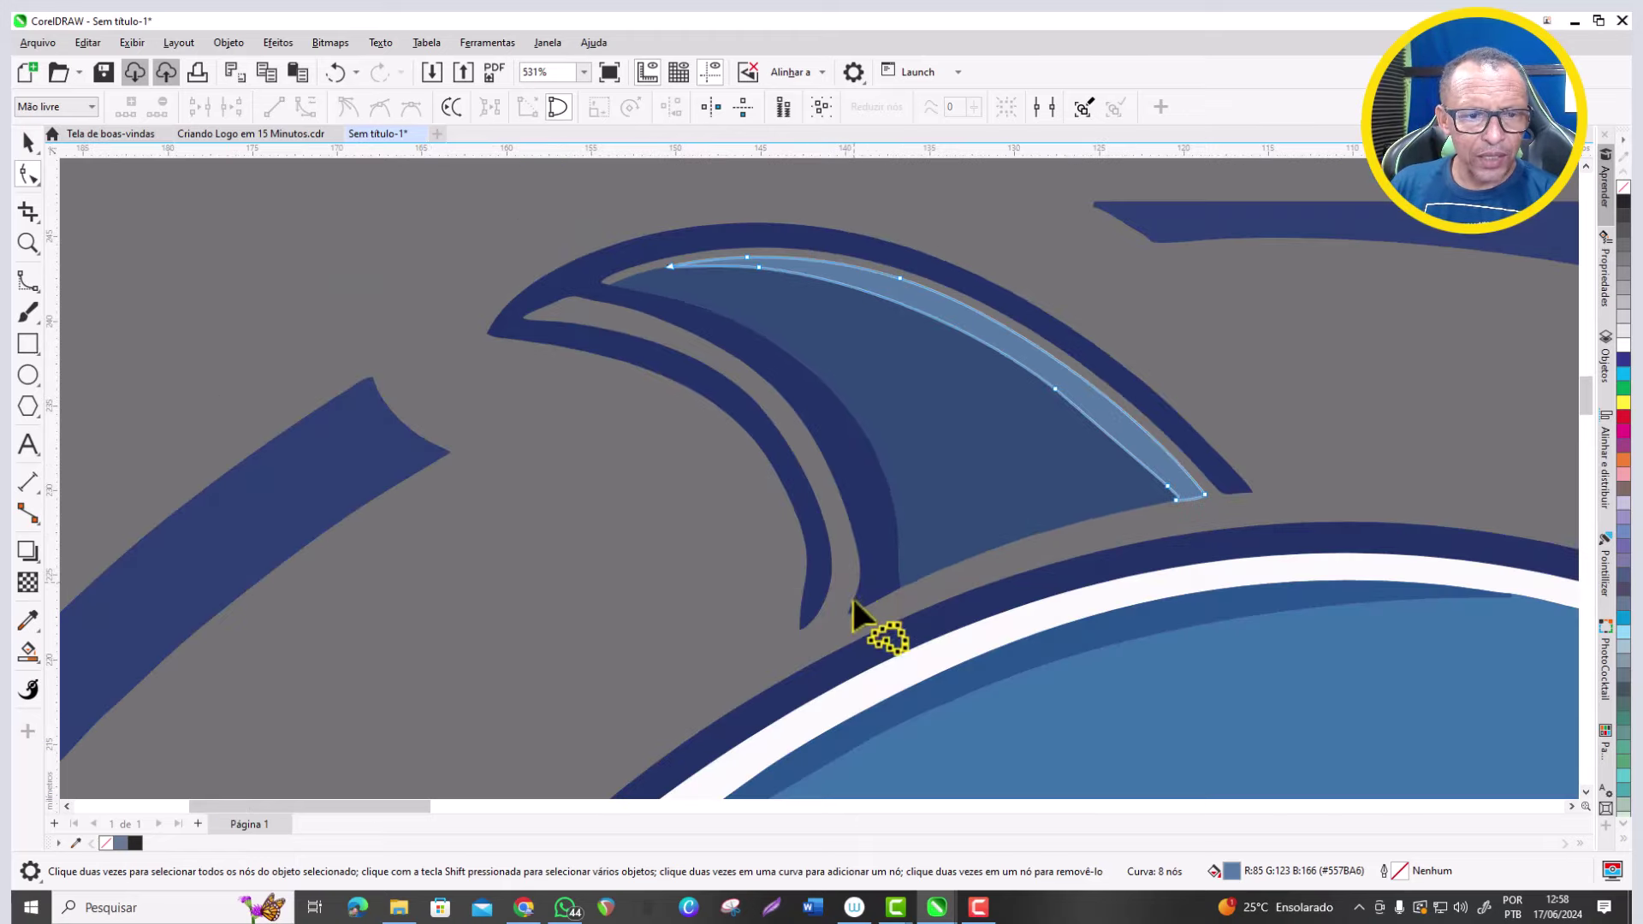
pyautogui.scroll(3, 854, 601)
pyautogui.scroll(-2, 858, 608)
pyautogui.scroll(5, 562, 354)
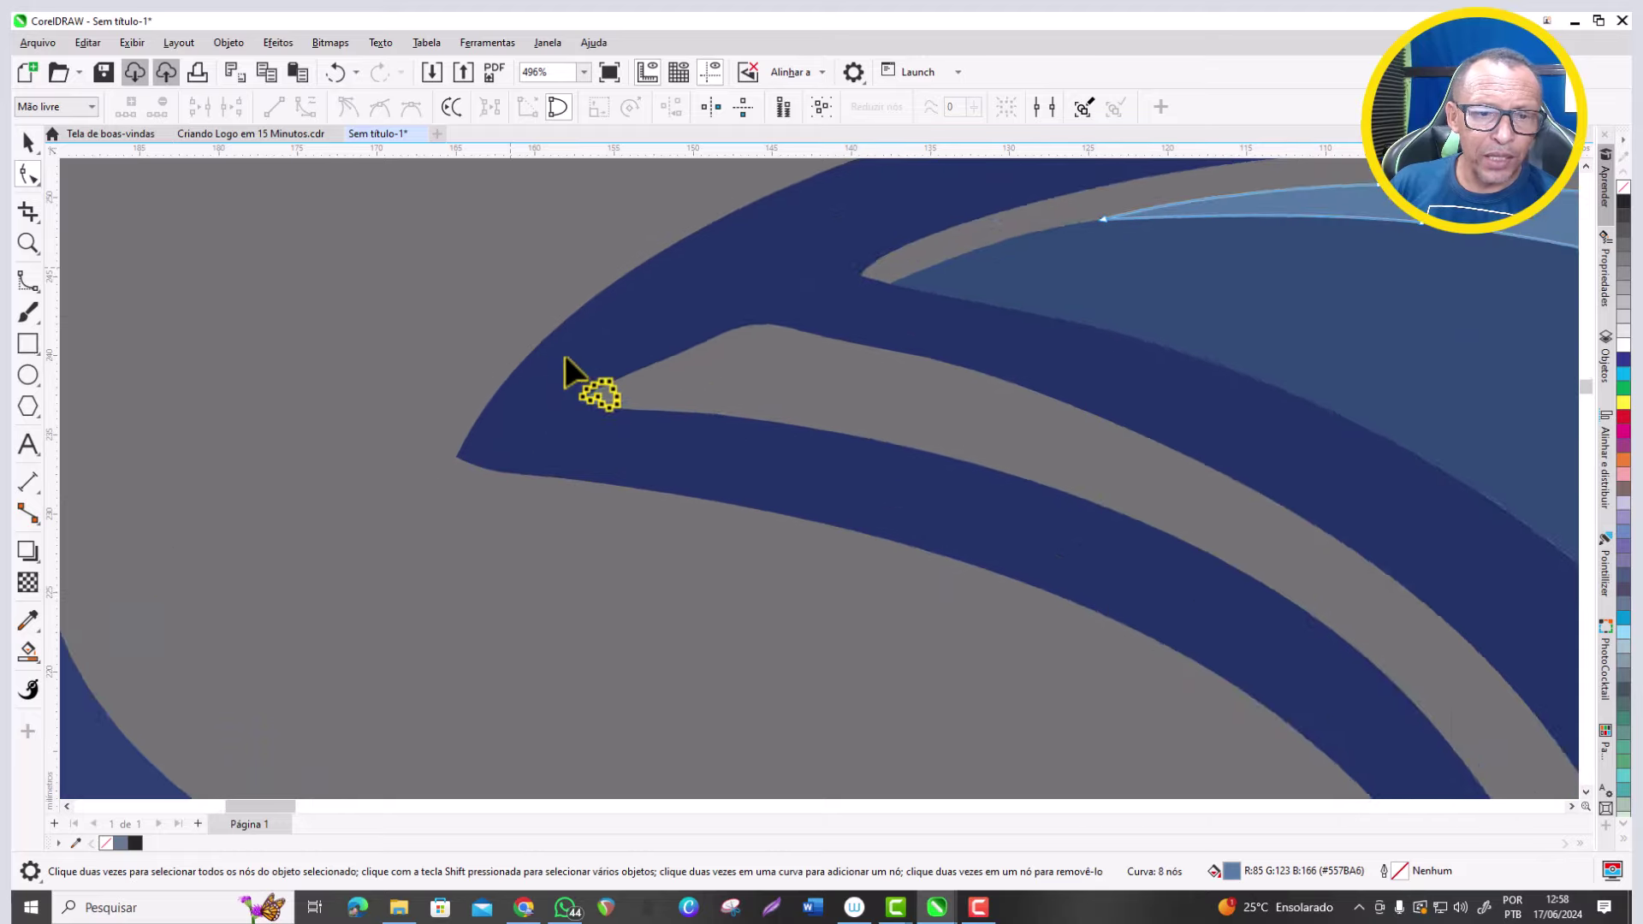
pyautogui.click(690, 347)
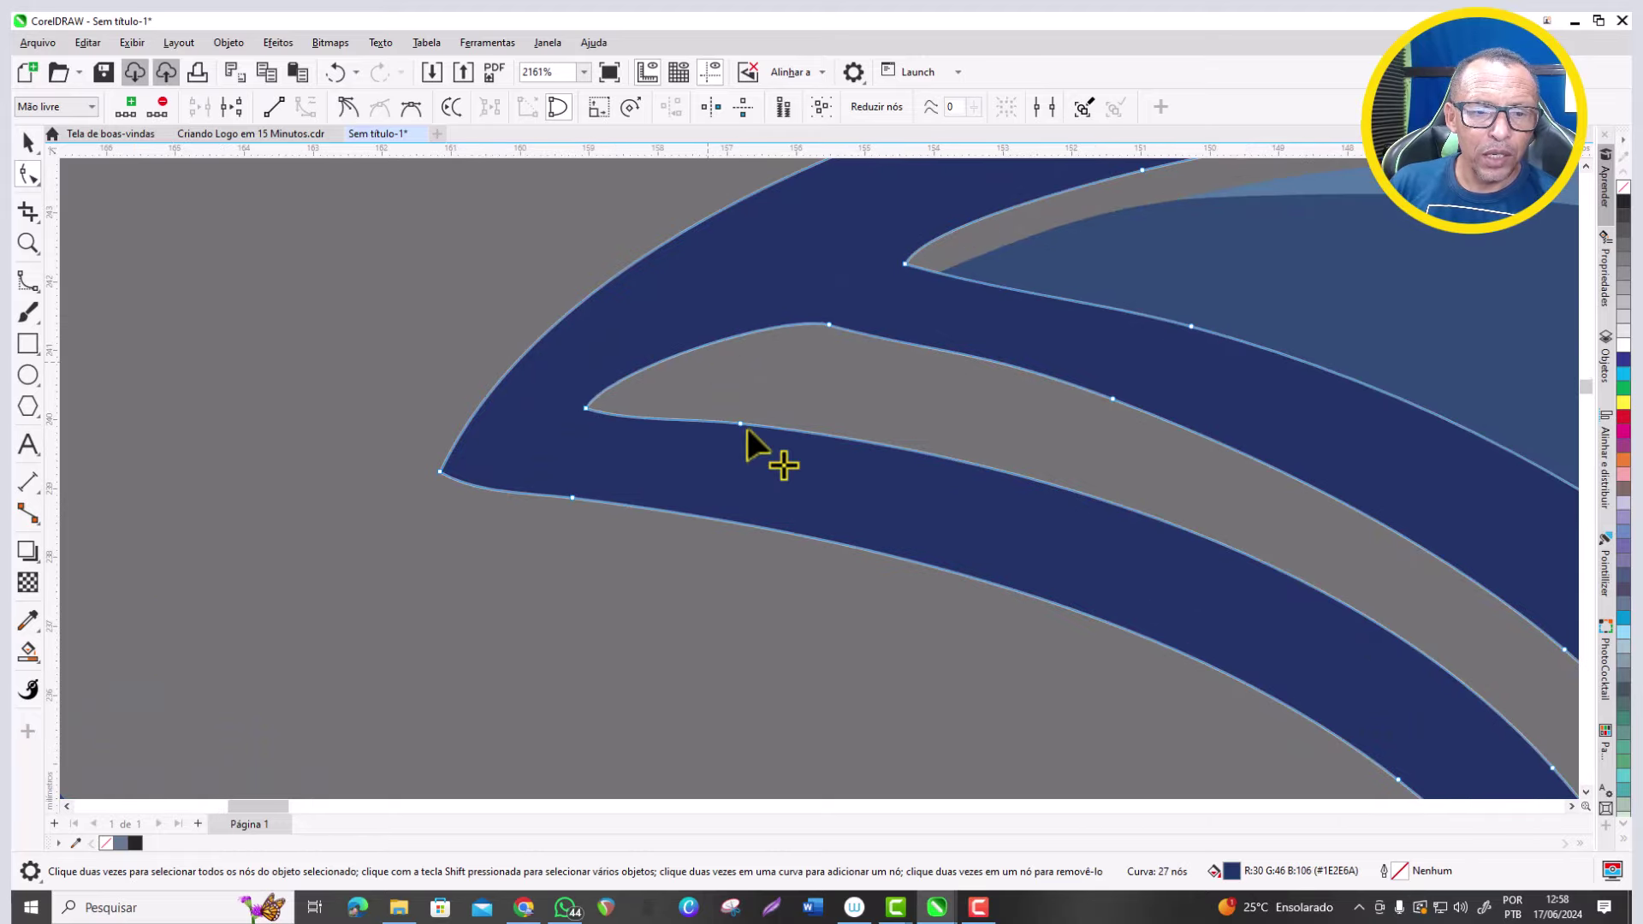
# Remove the node on the outline's outer lower edge beside the fin tip and reshape the tip node's handle into a smooth arc.
pyautogui.click(573, 496)
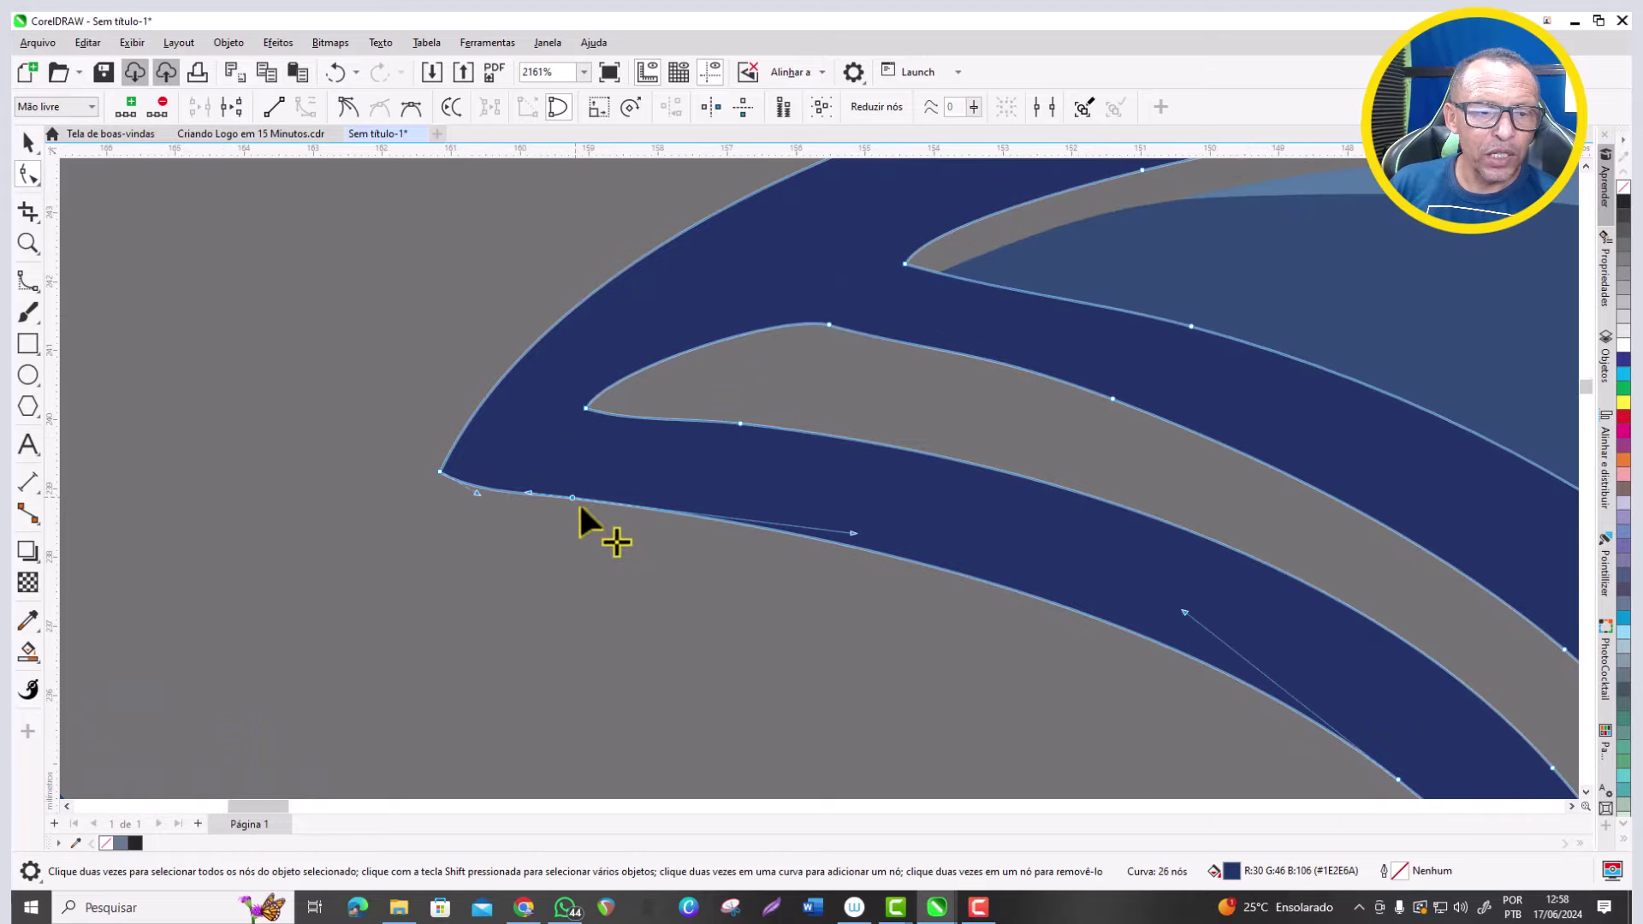
pyautogui.moveTo(578, 501); pyautogui.dragTo(493, 499)
pyautogui.doubleClick(493, 497)
pyautogui.click(440, 471)
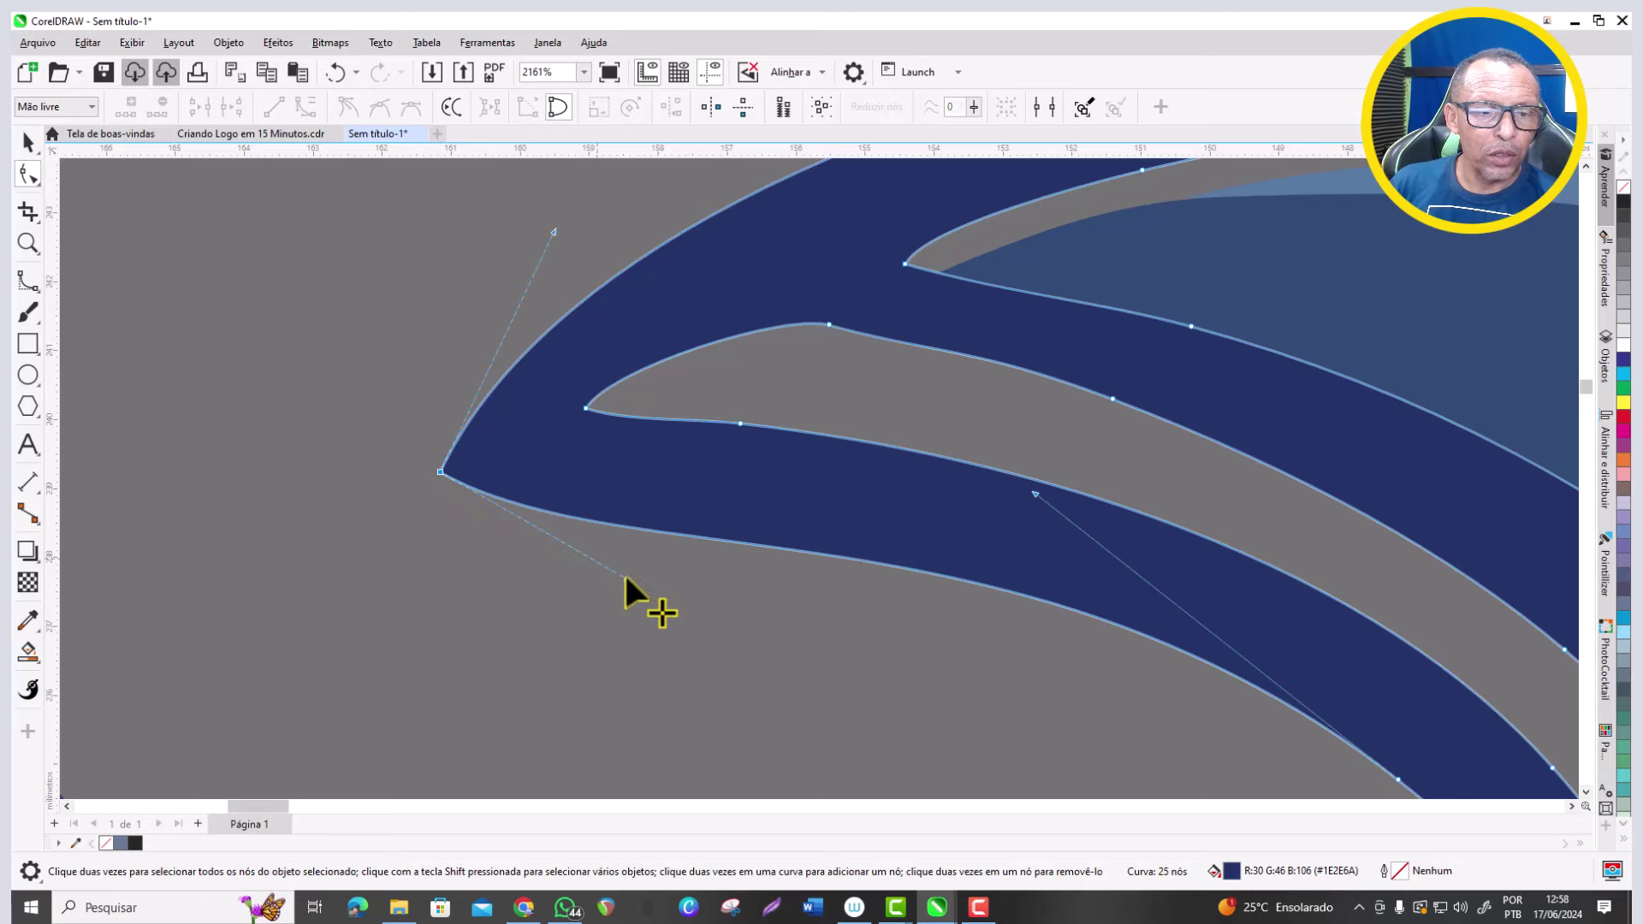
pyautogui.moveTo(622, 541); pyautogui.dragTo(610, 466)
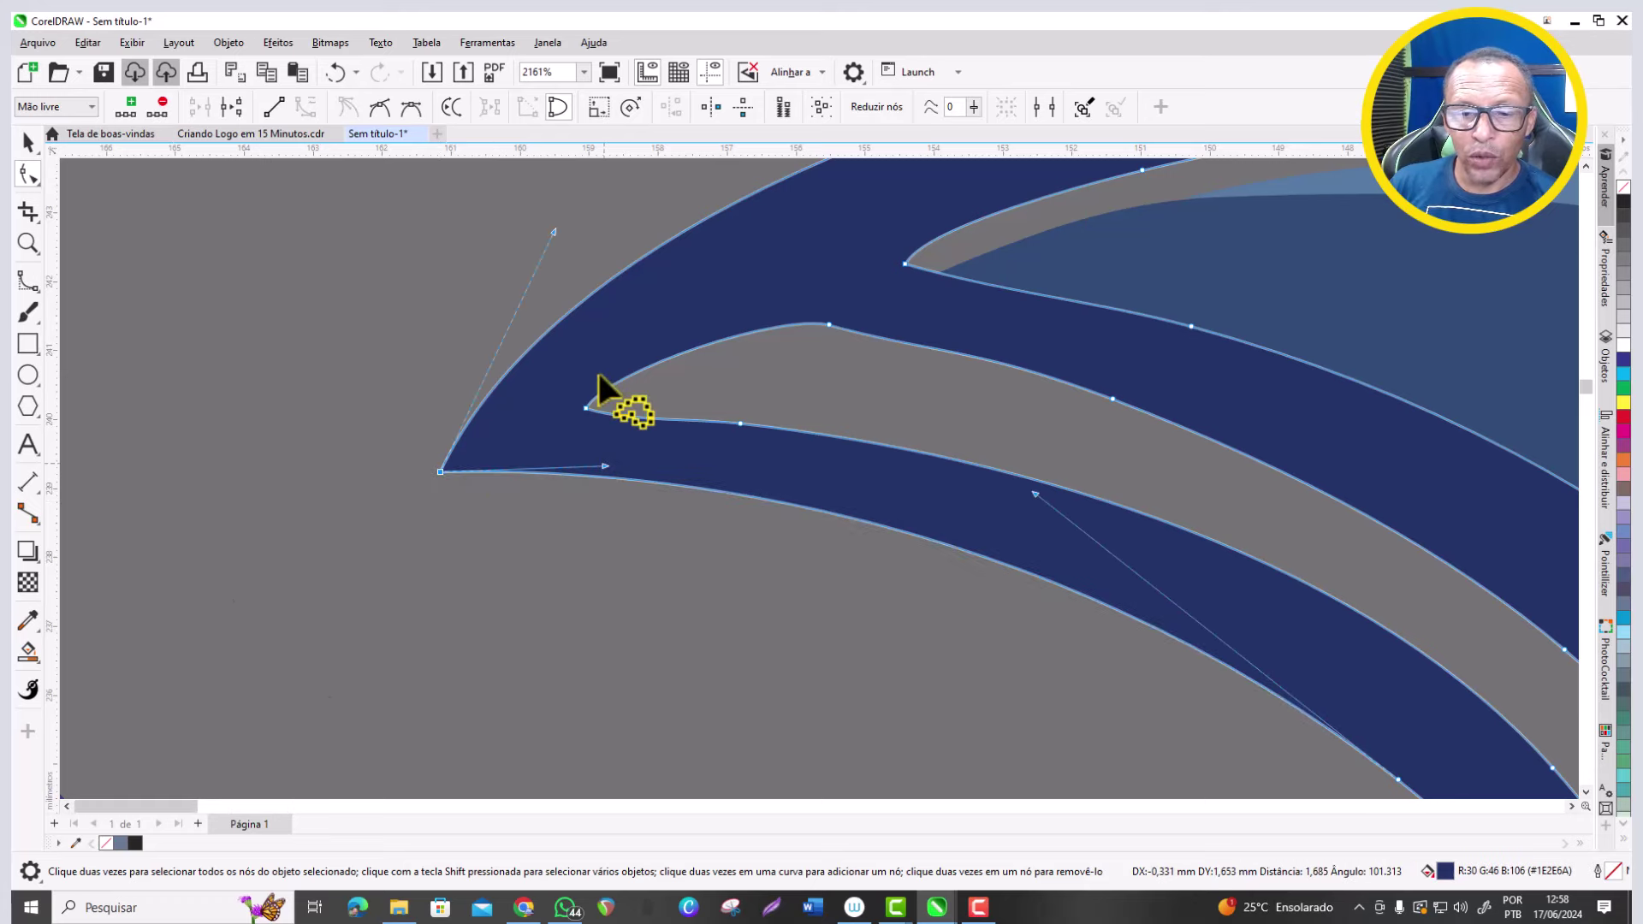
# Delete the node on the outer edge of the fin's thin rear band and bend the lower tip's handle inward to smooth that edge.
pyautogui.scroll(-2, 597, 370)
pyautogui.scroll(-3, 614, 319)
pyautogui.scroll(3, 851, 573)
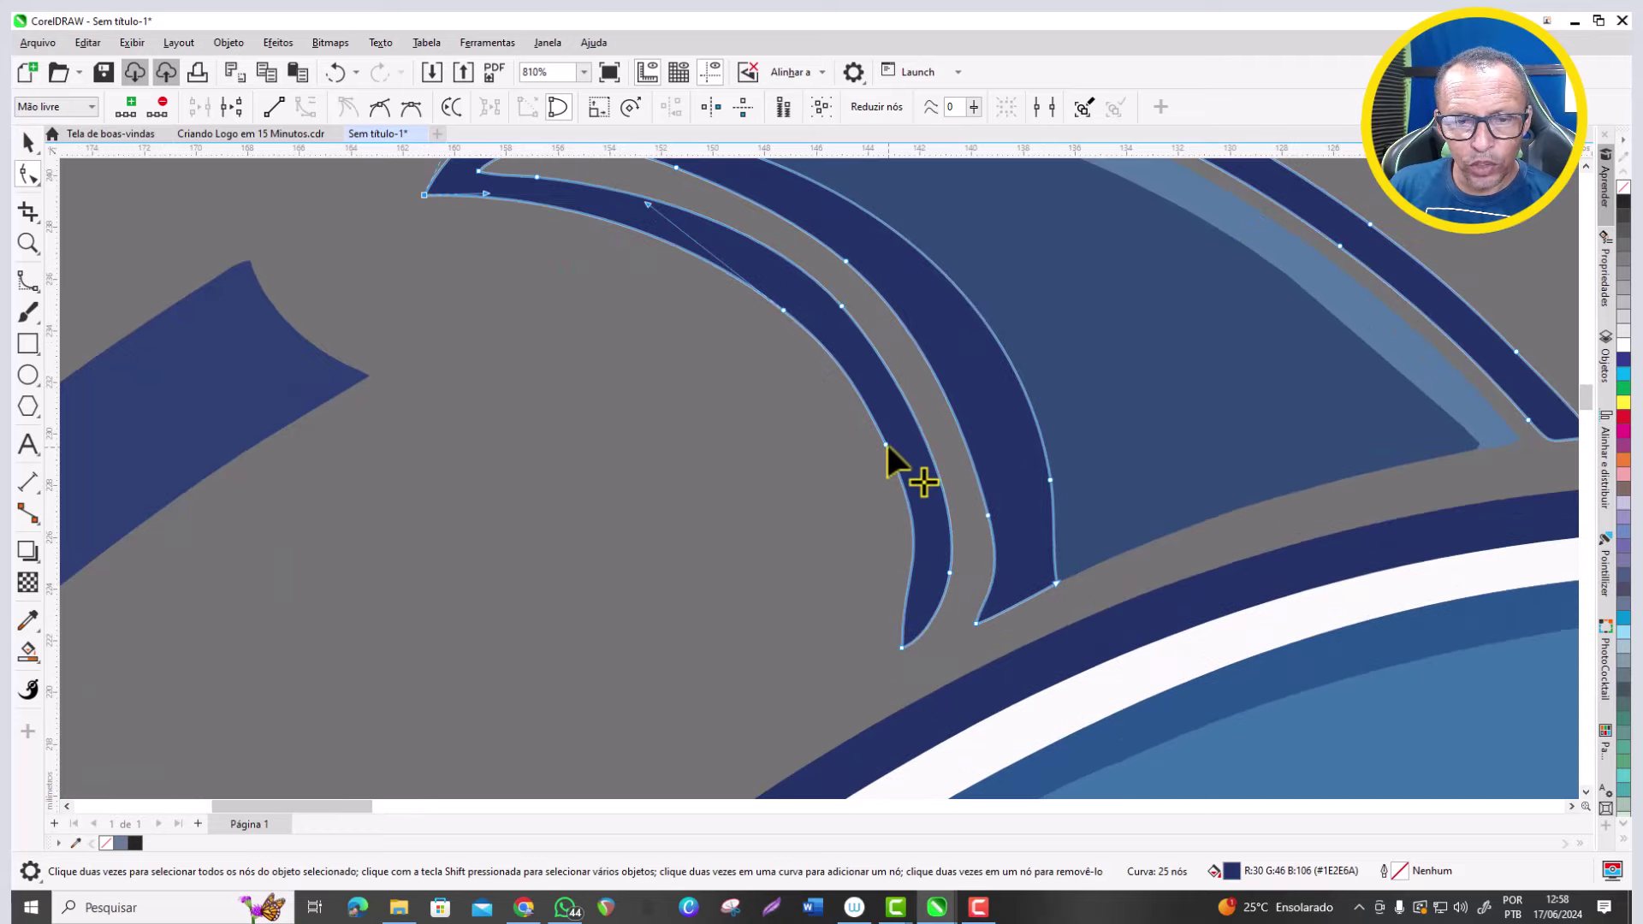
pyautogui.doubleClick(887, 444)
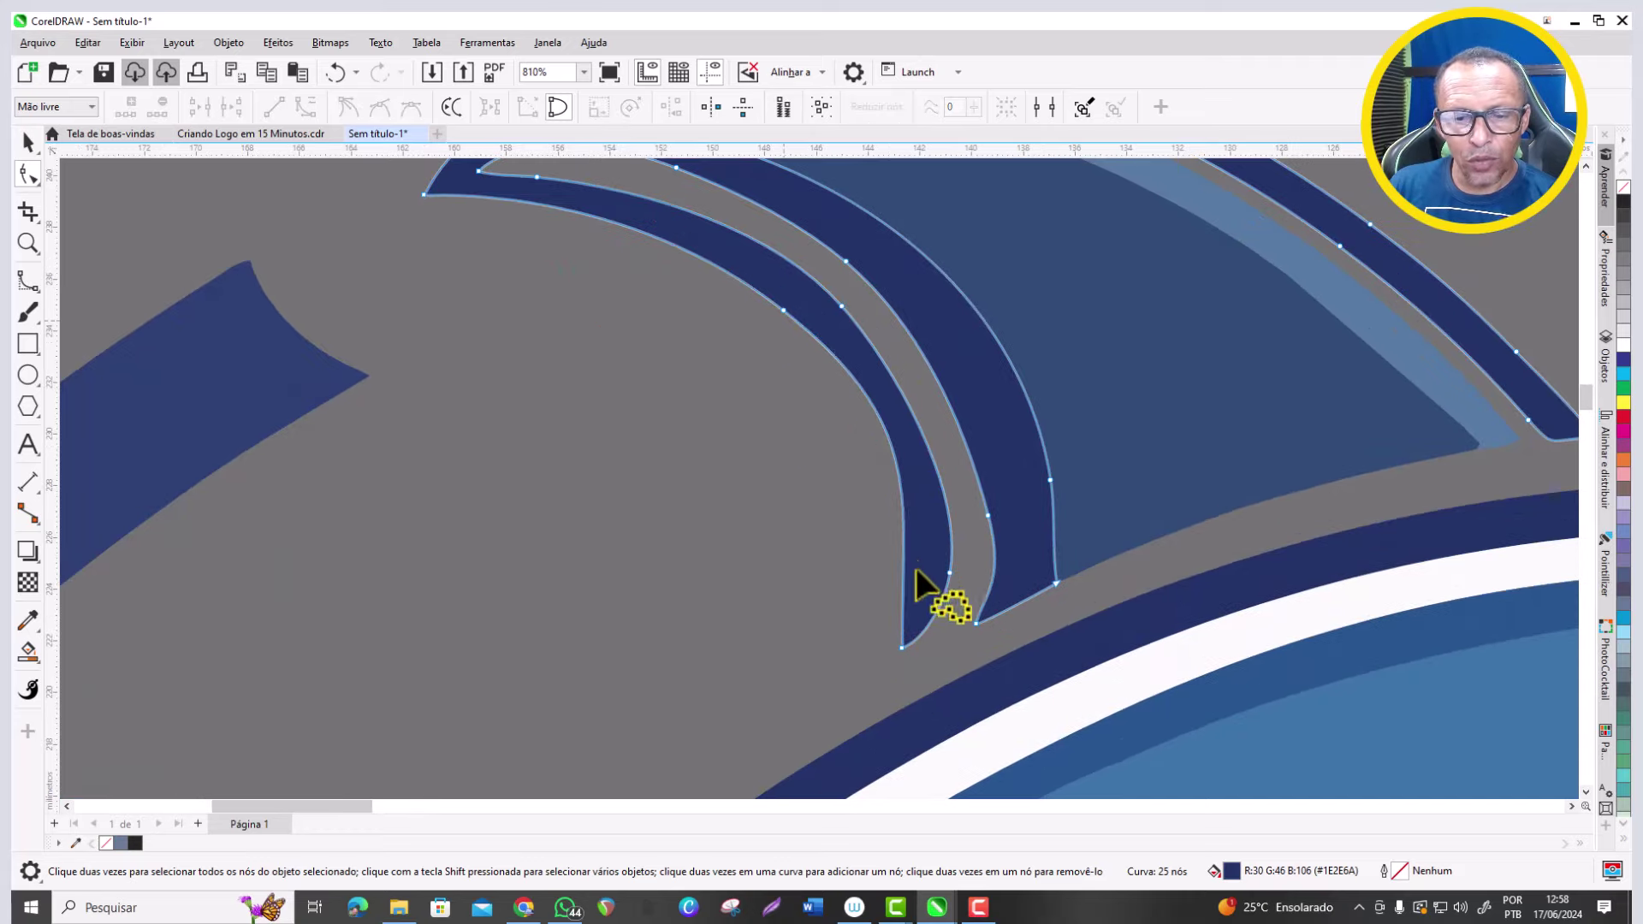
pyautogui.click(898, 648)
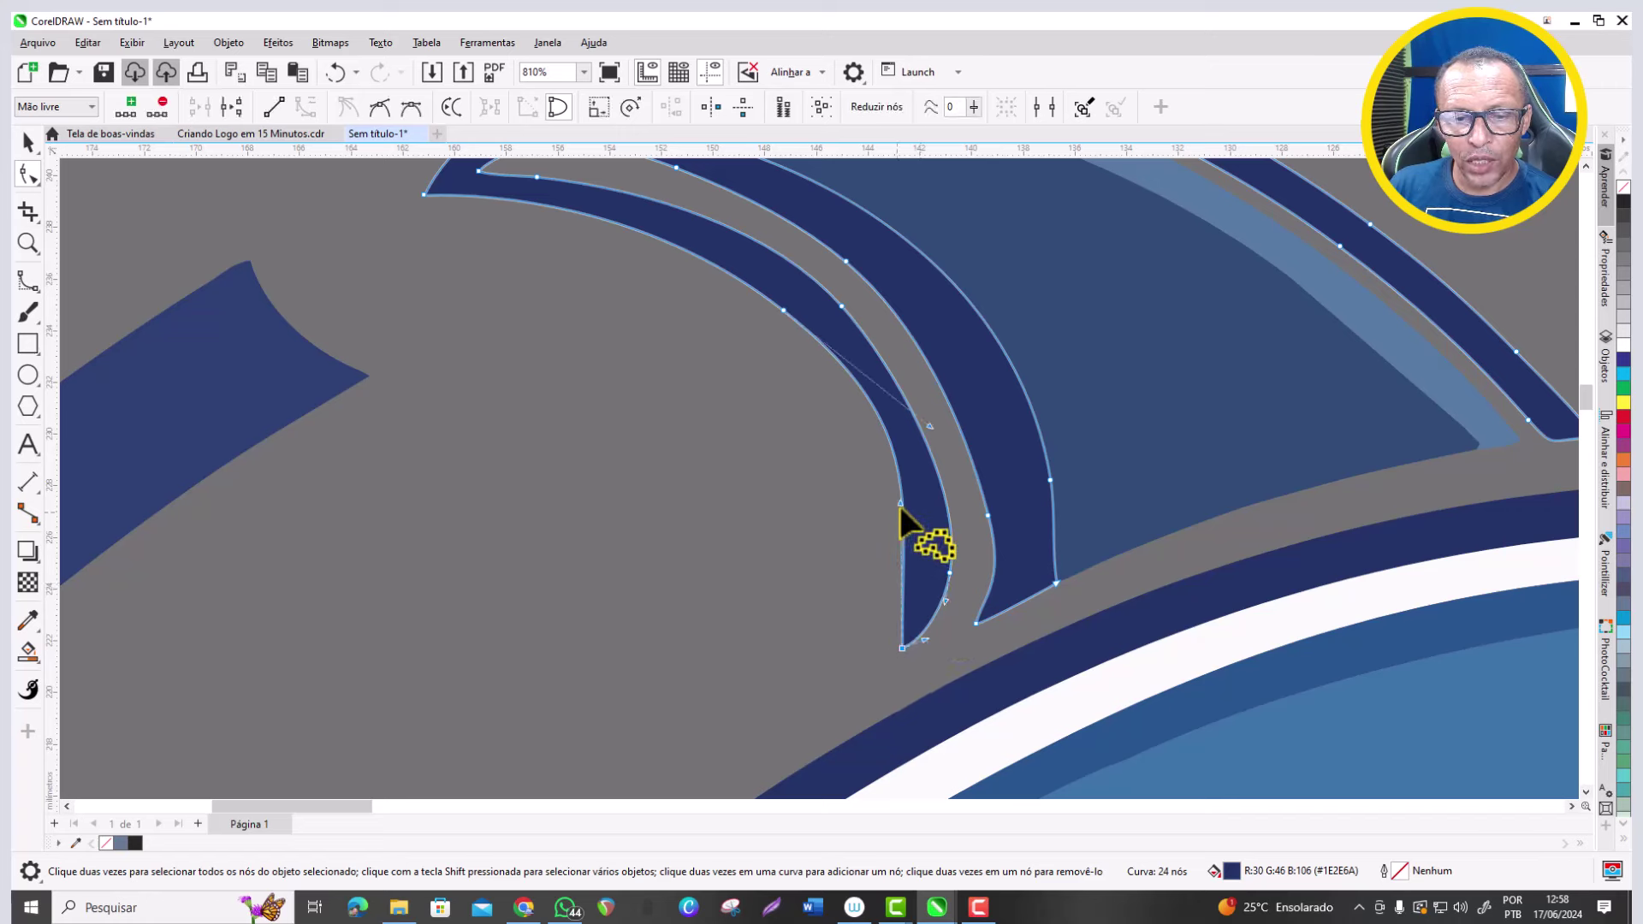
pyautogui.moveTo(898, 500); pyautogui.dragTo(920, 545)
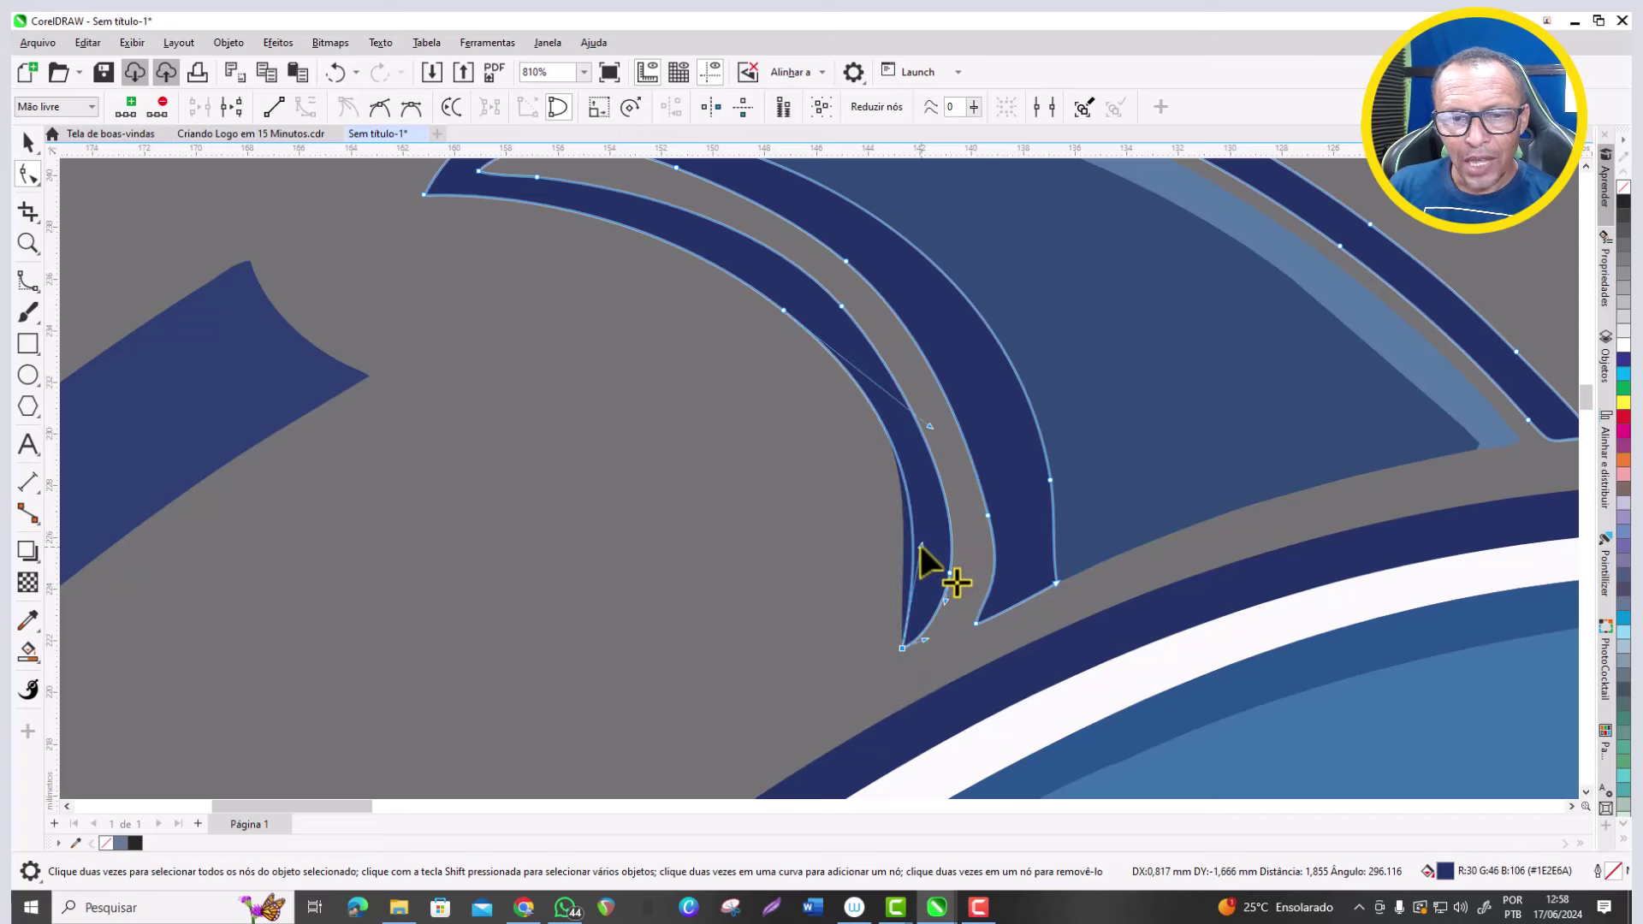
# Delete the node on the thin band's inner edge near its lower tip and reshape the tip's handle to curve that edge smoothly.
pyautogui.moveTo(849, 307); pyautogui.dragTo(845, 306)
pyautogui.scroll(2, 950, 591)
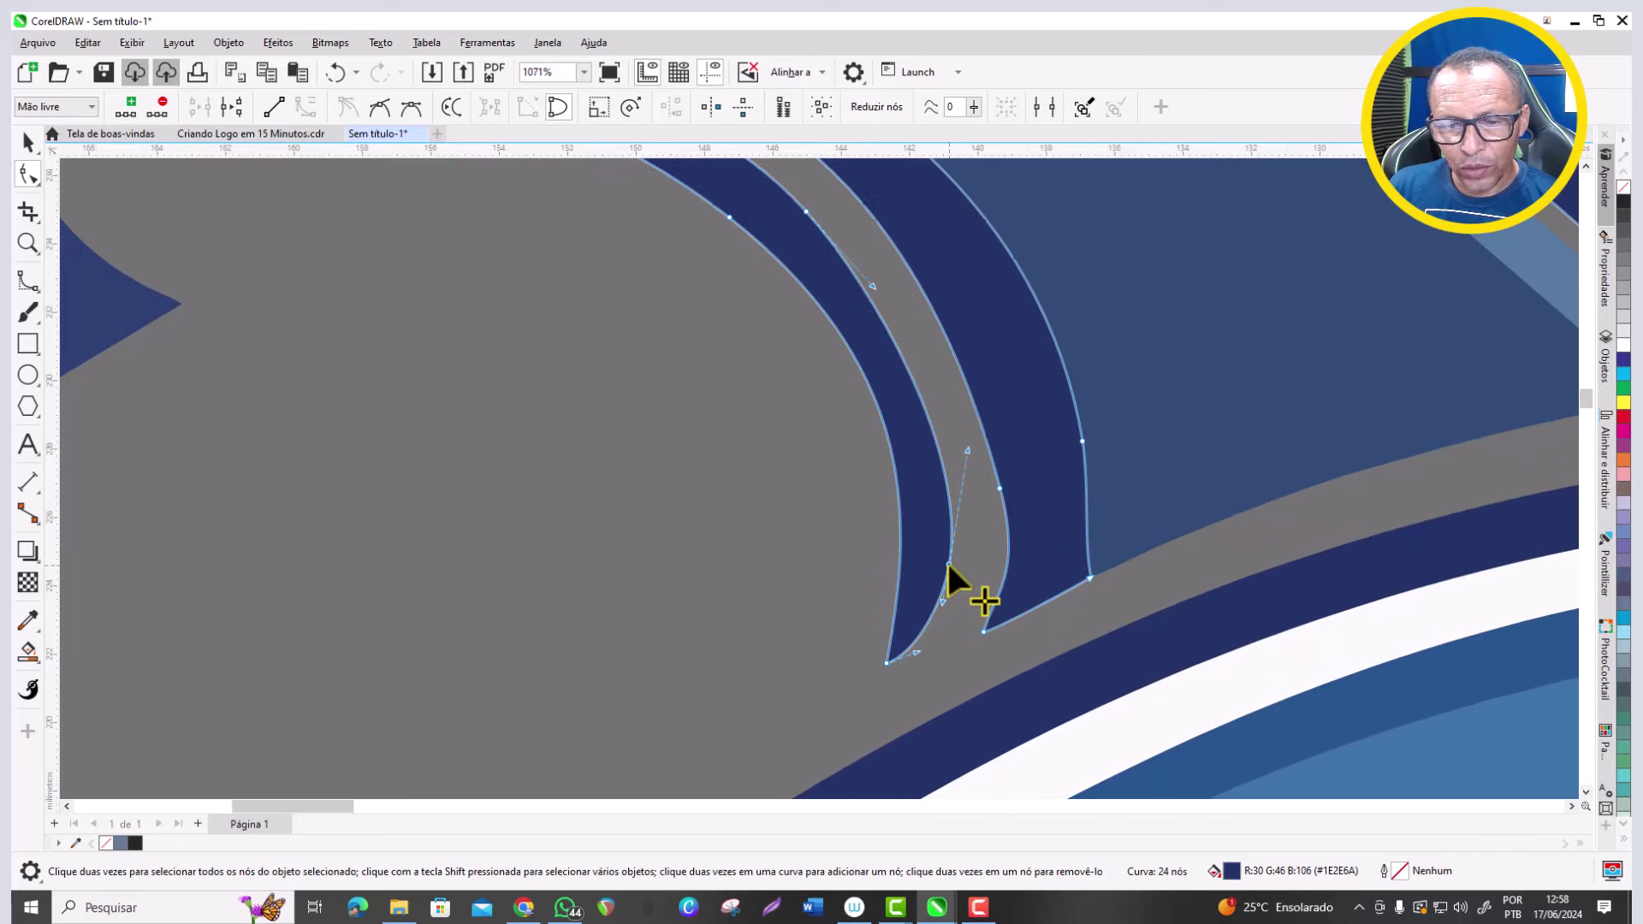
pyautogui.press('Delete')
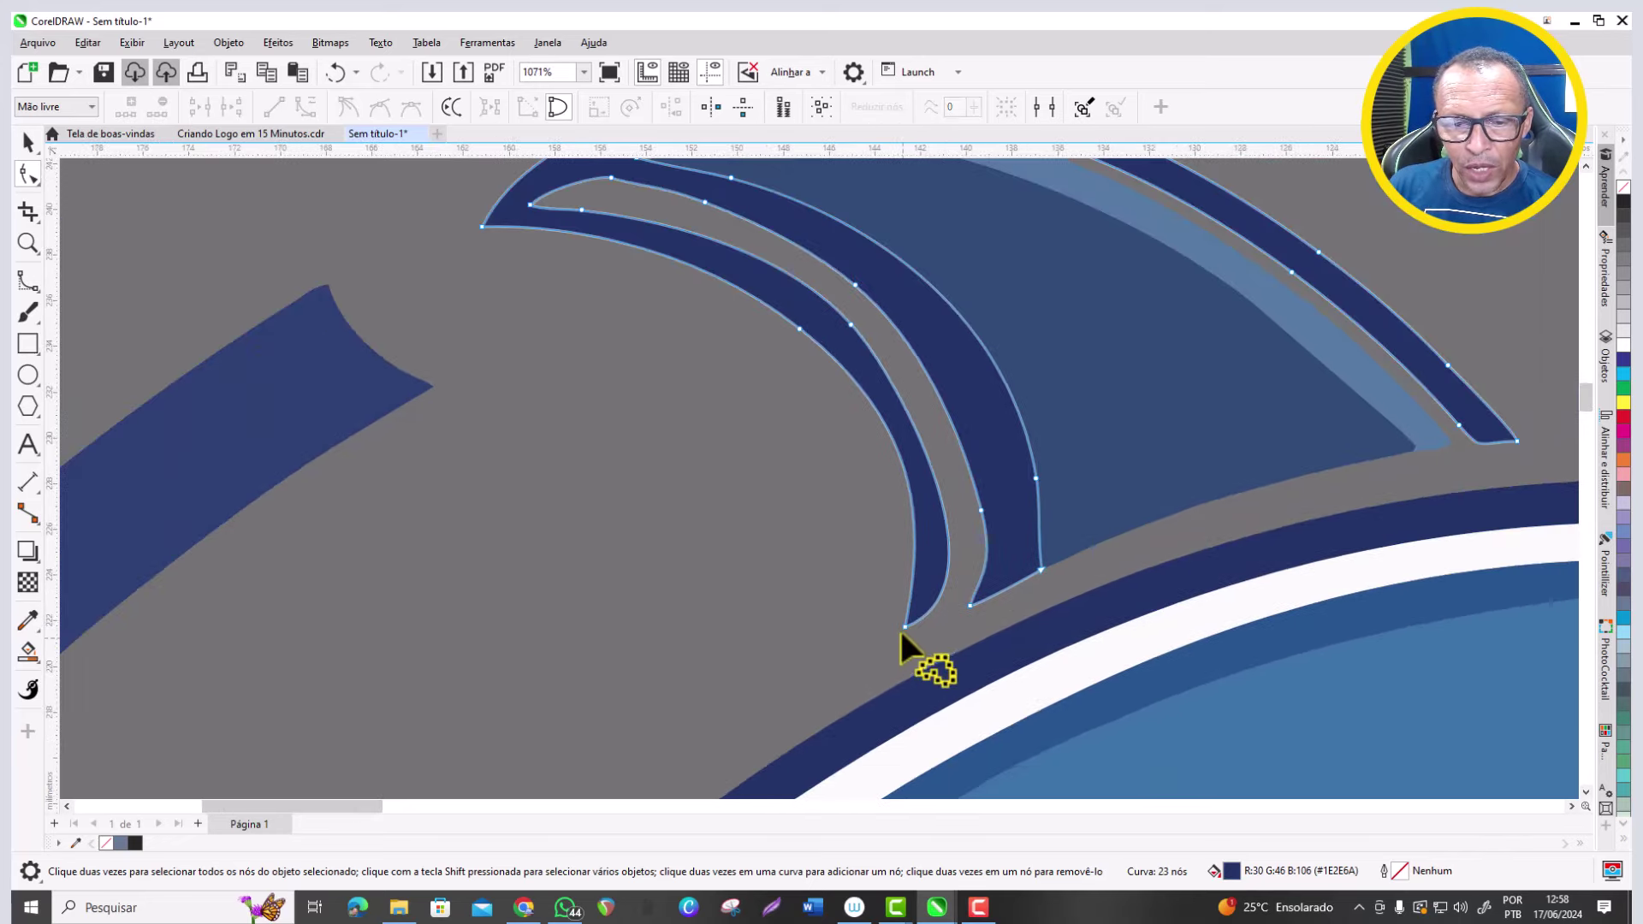
pyautogui.scroll(-1, 902, 625)
pyautogui.click(906, 625)
pyautogui.moveTo(1010, 588); pyautogui.dragTo(982, 527)
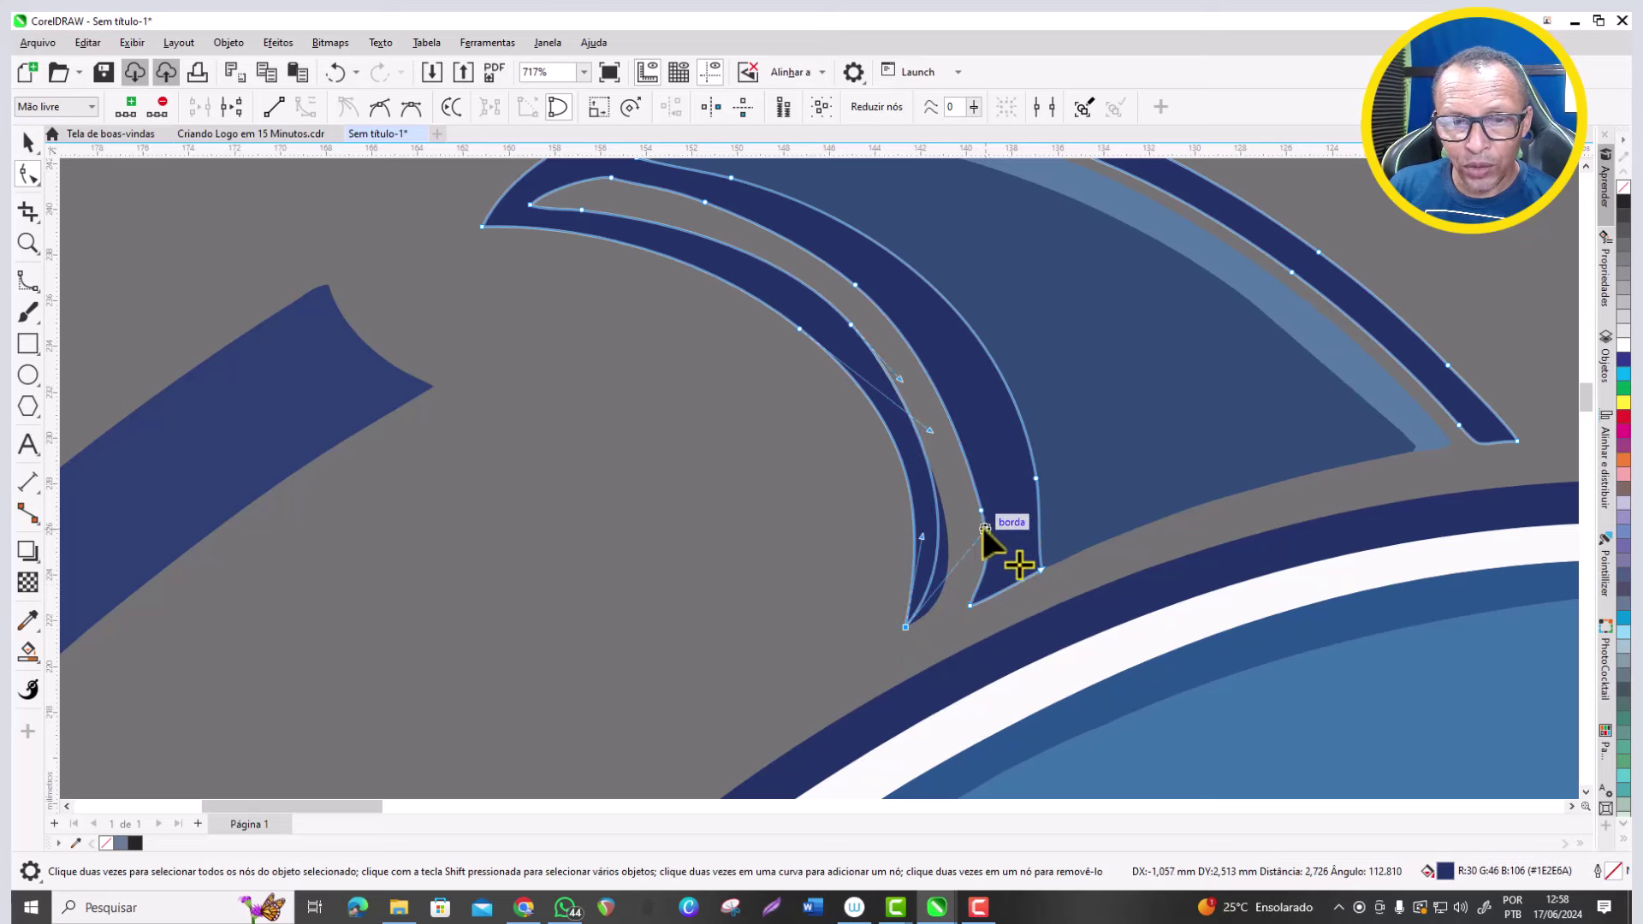
pyautogui.scroll(-1, 923, 524)
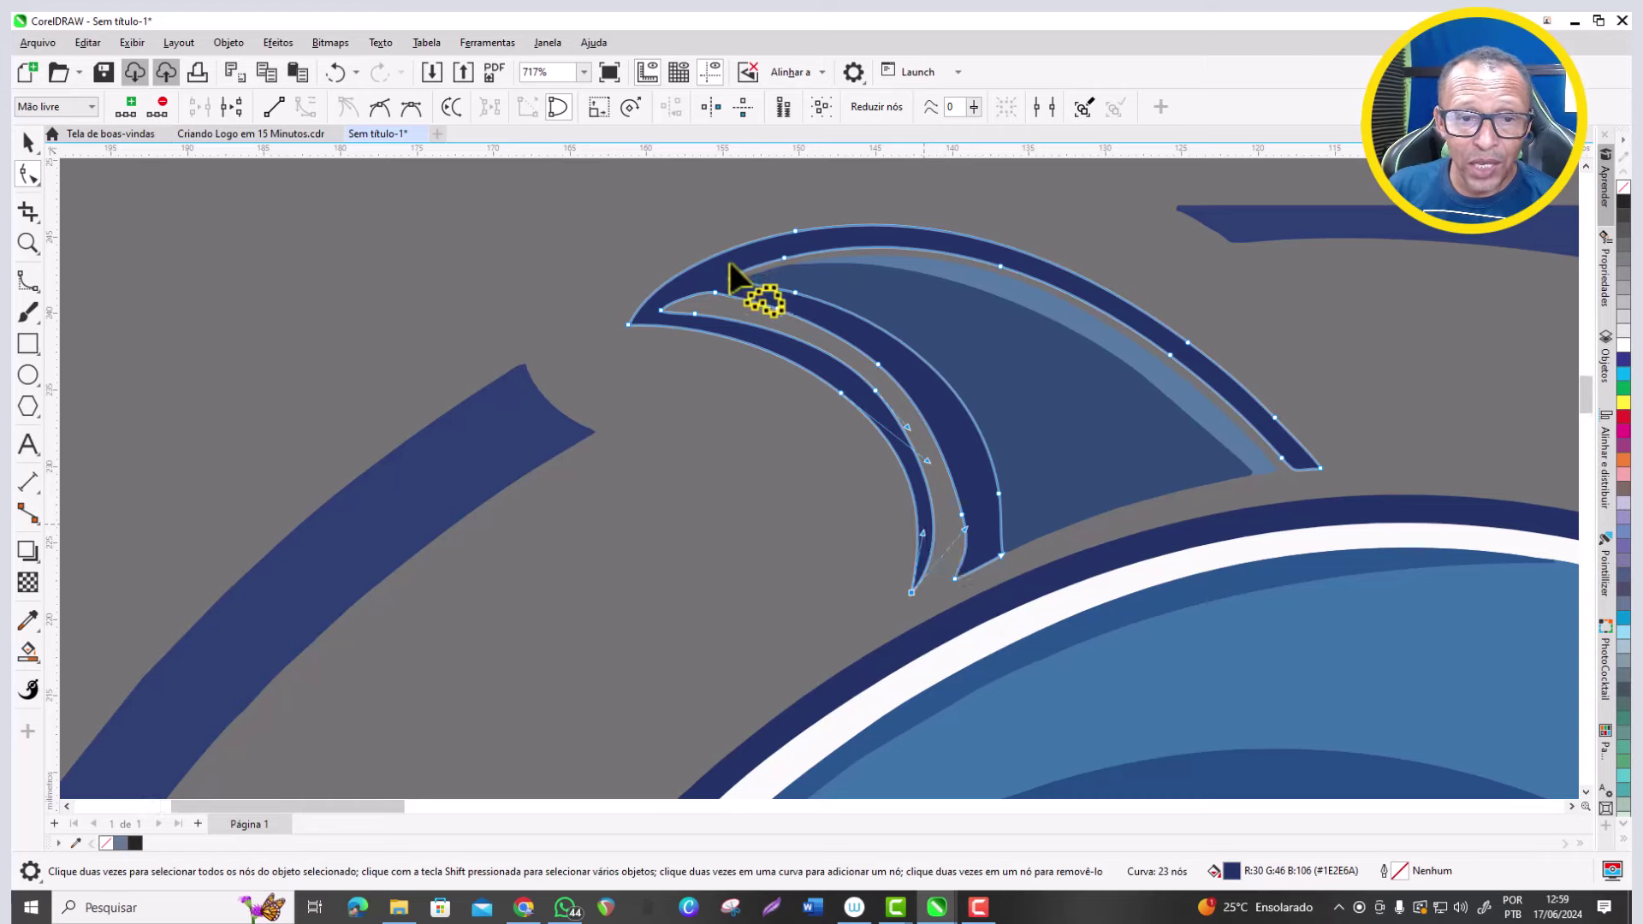
# Remove the peak node on the upper edge of the outline's lower gap and flatten the curve with the pointed end's handle.
pyautogui.scroll(3, 728, 274)
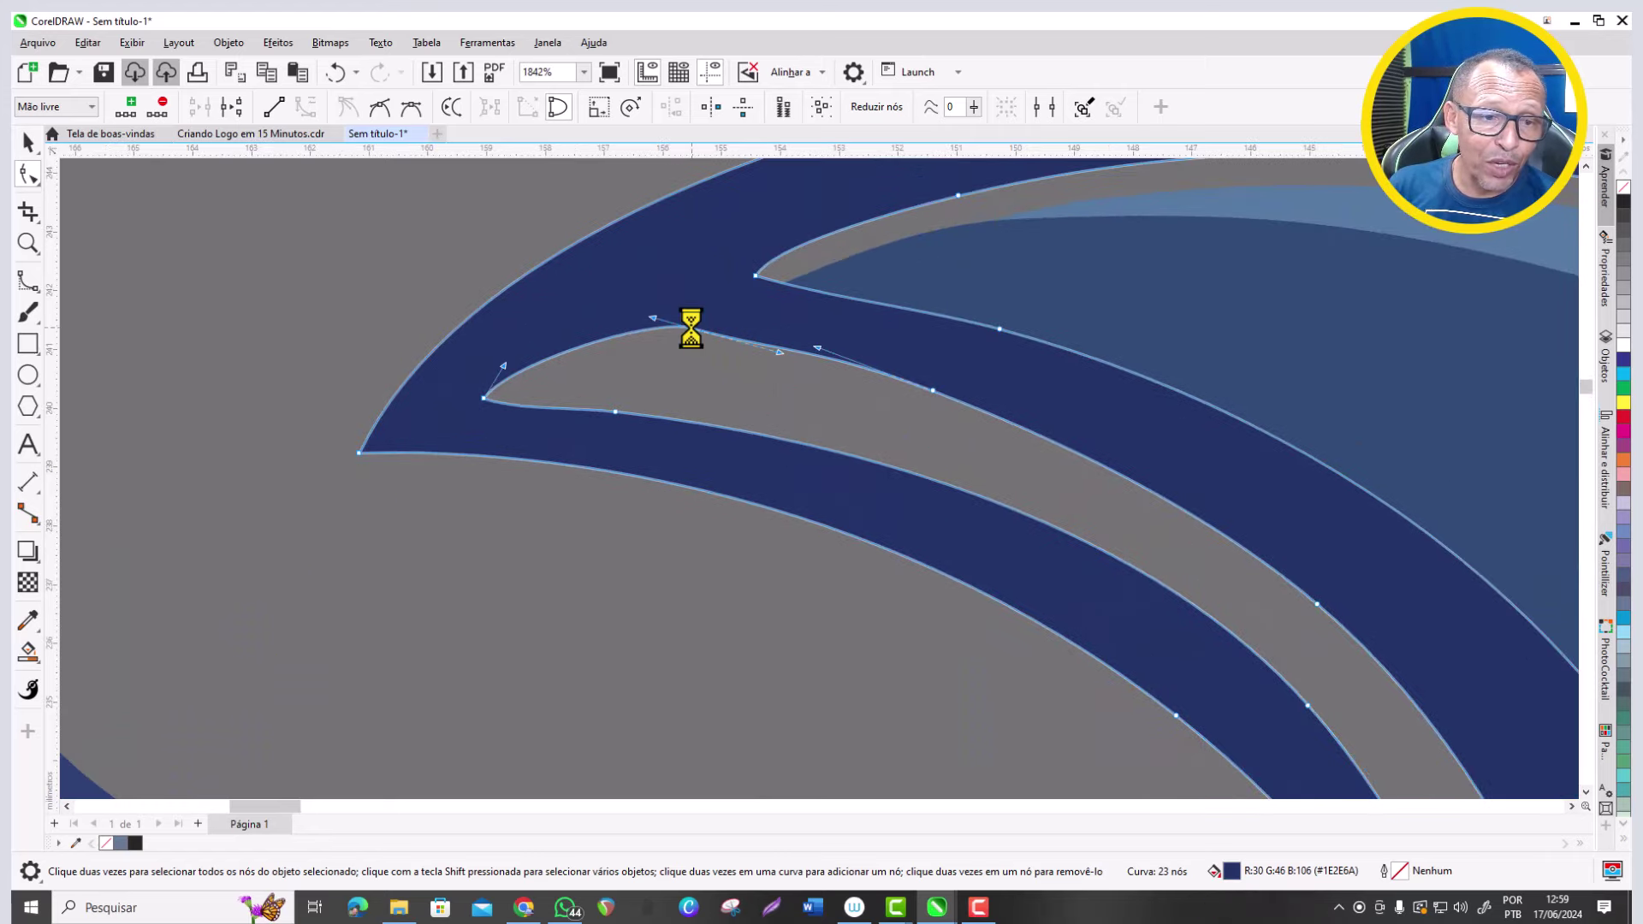
pyautogui.moveTo(637, 334); pyautogui.dragTo(507, 370)
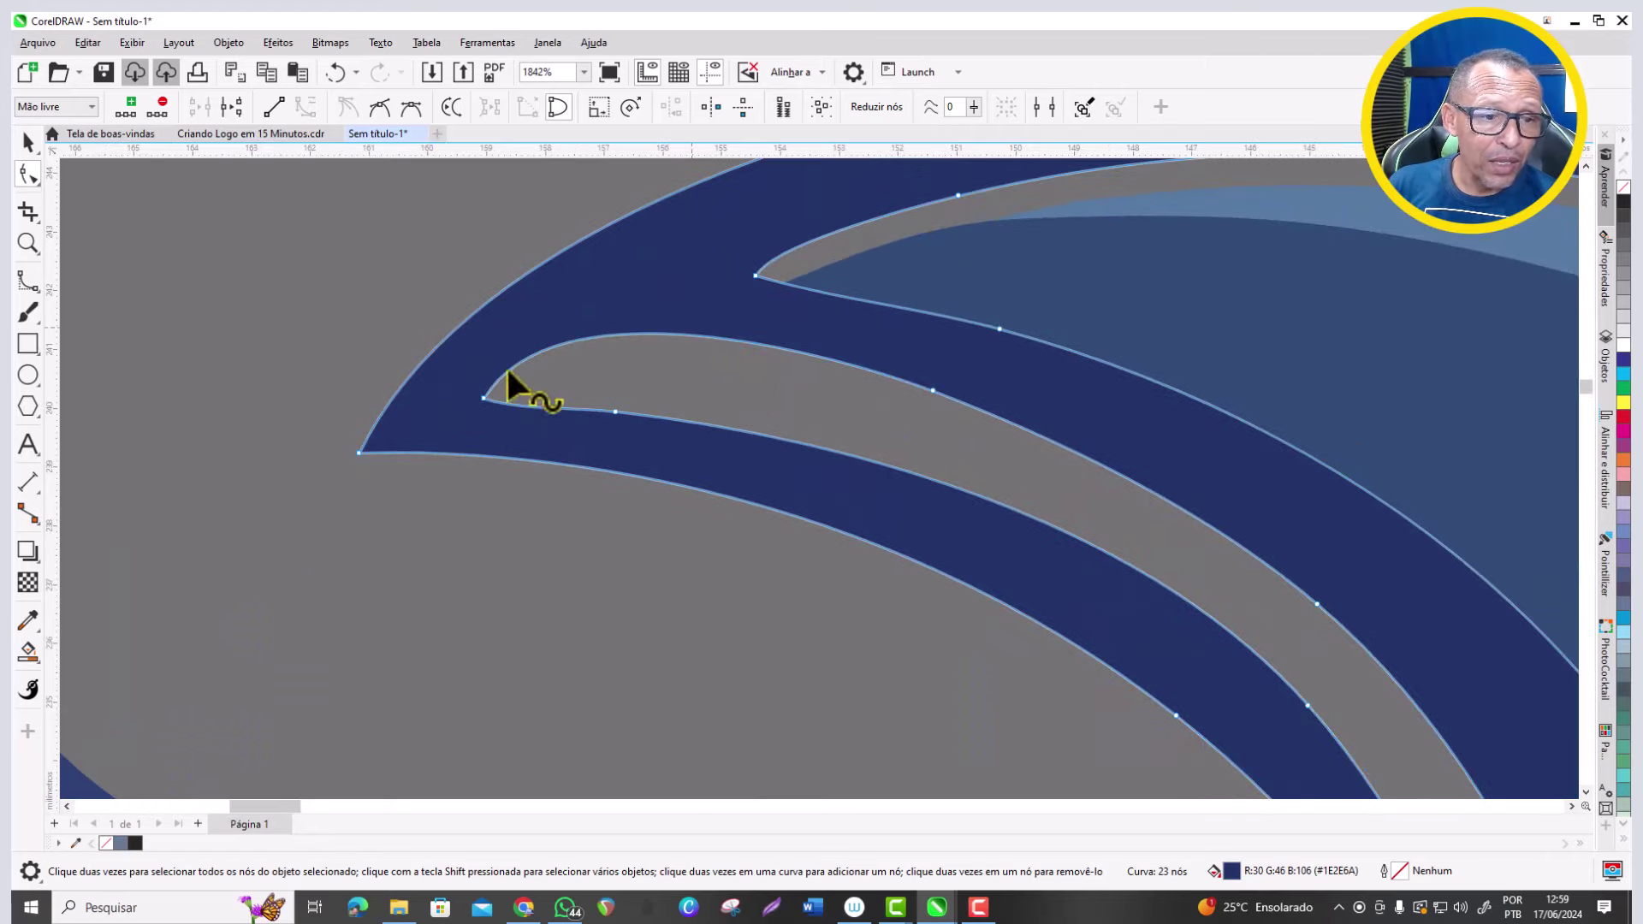
pyautogui.click(37, 291)
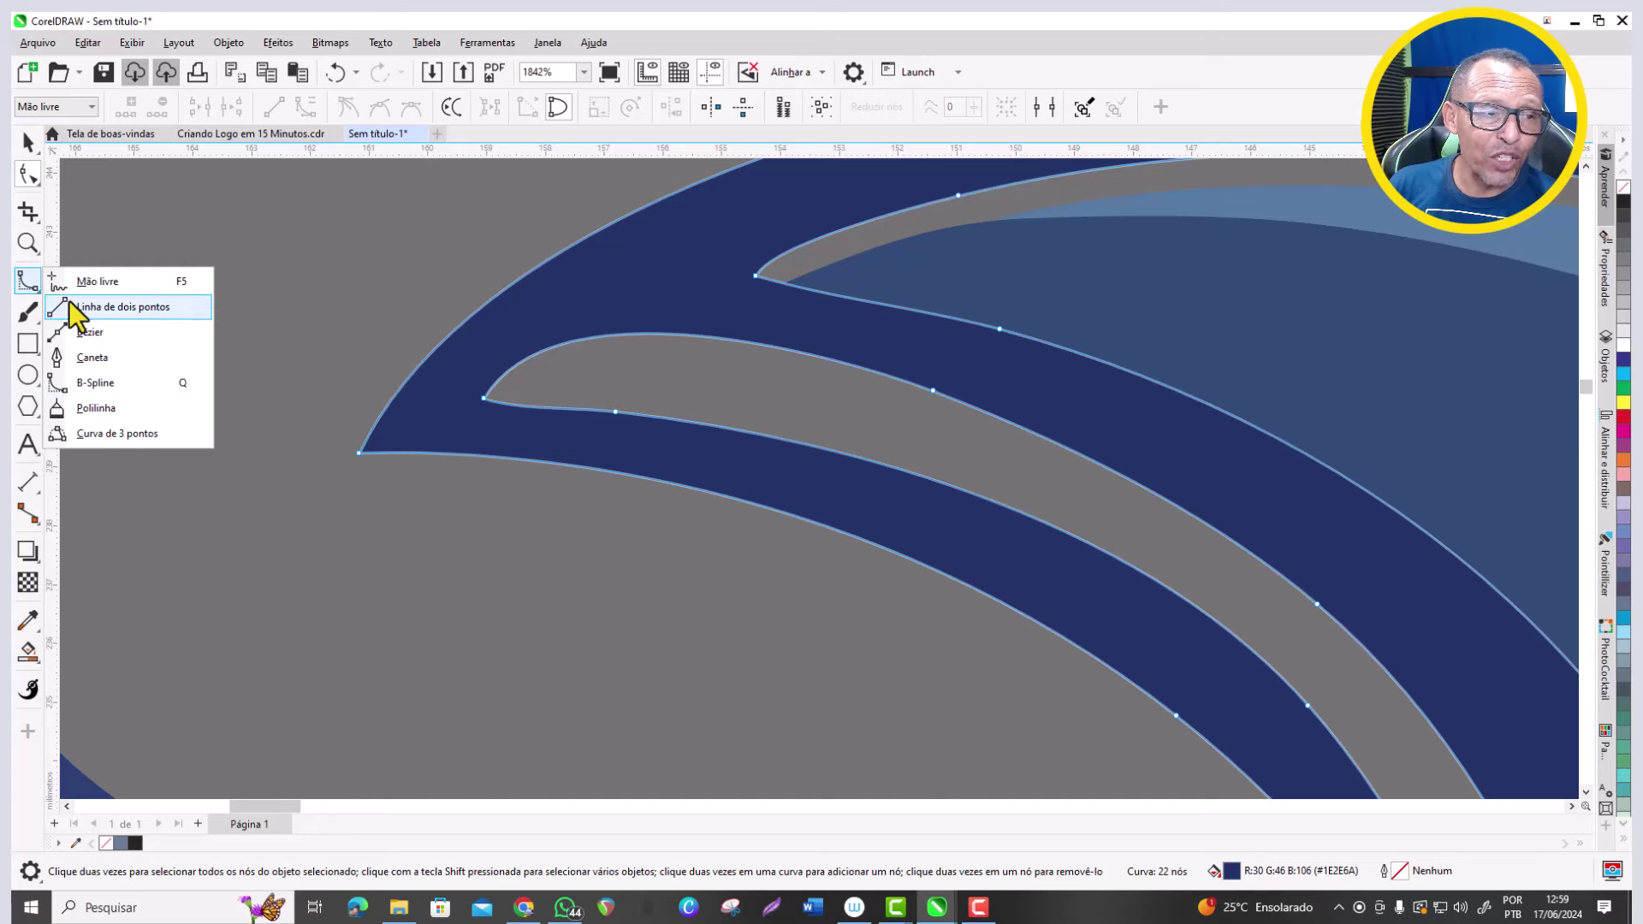
pyautogui.click(484, 399)
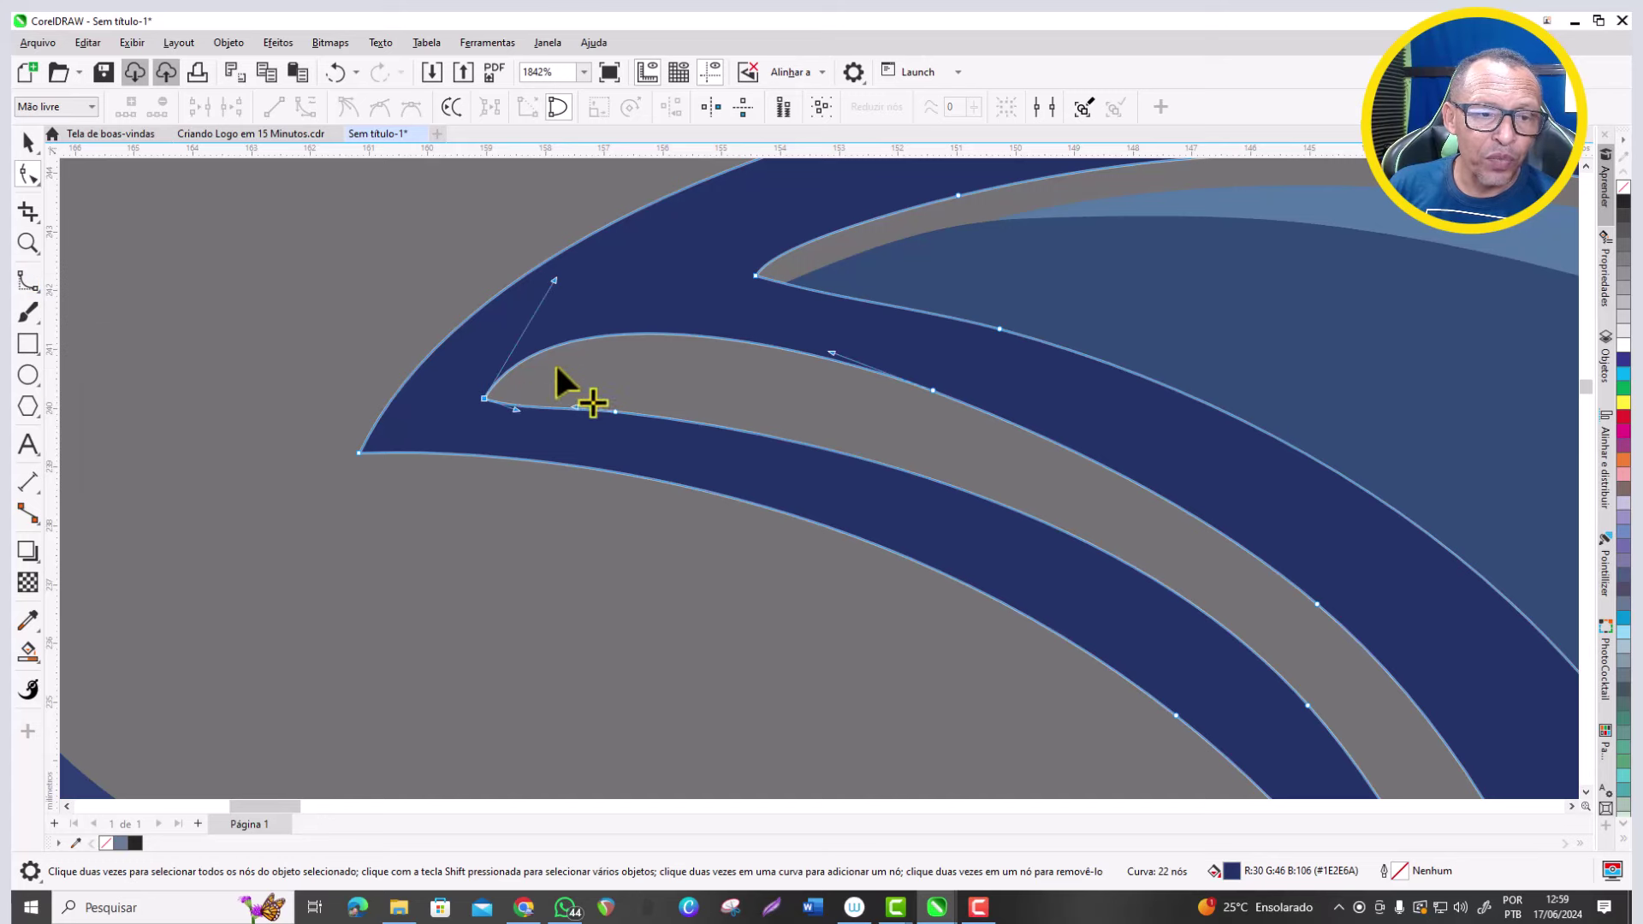
pyautogui.moveTo(565, 281); pyautogui.dragTo(618, 322)
pyautogui.scroll(-3, 630, 328)
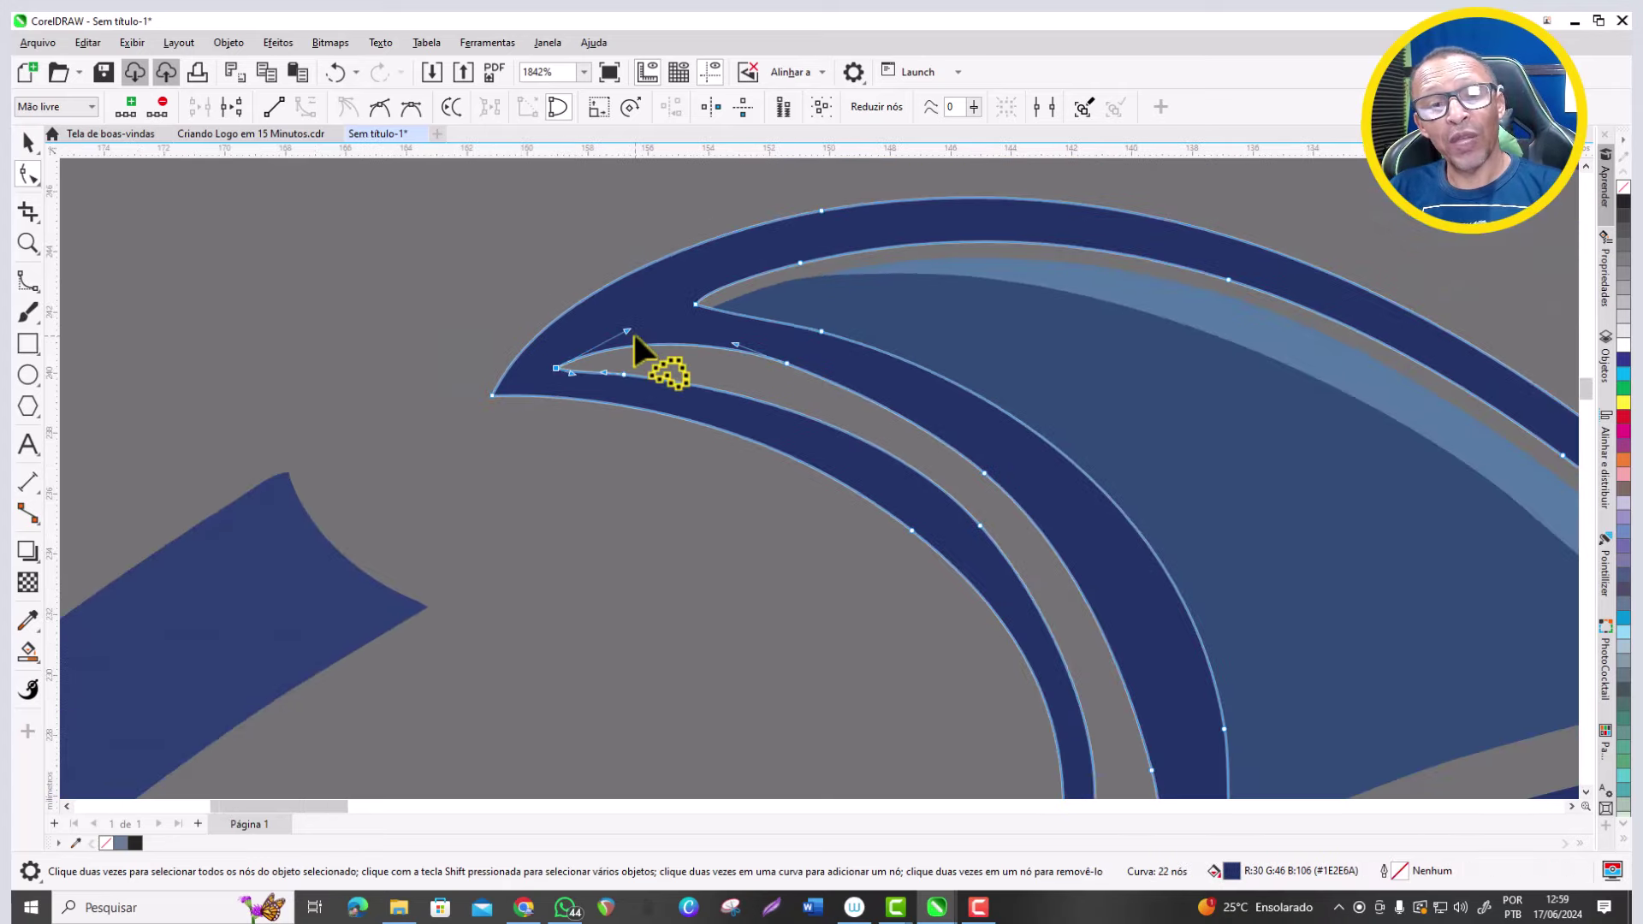
# Add a node higher on the wide dark band's edge facing the lower gap and delete the existing node near its base.
pyautogui.scroll(-4, 813, 317)
pyautogui.scroll(2, 880, 488)
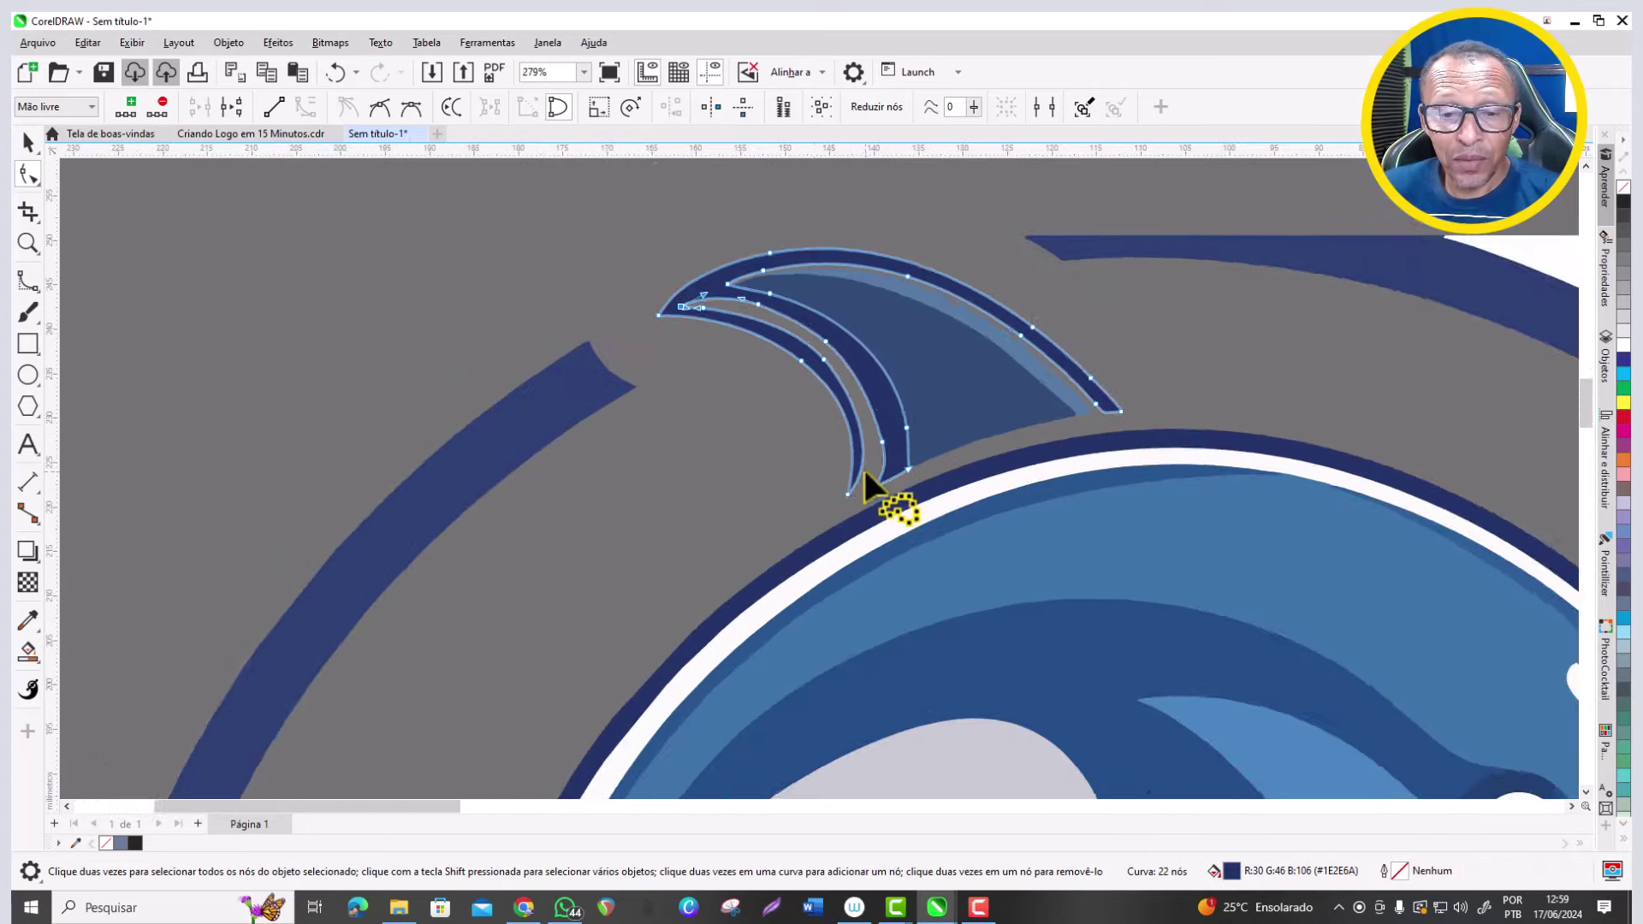
pyautogui.scroll(6, 896, 444)
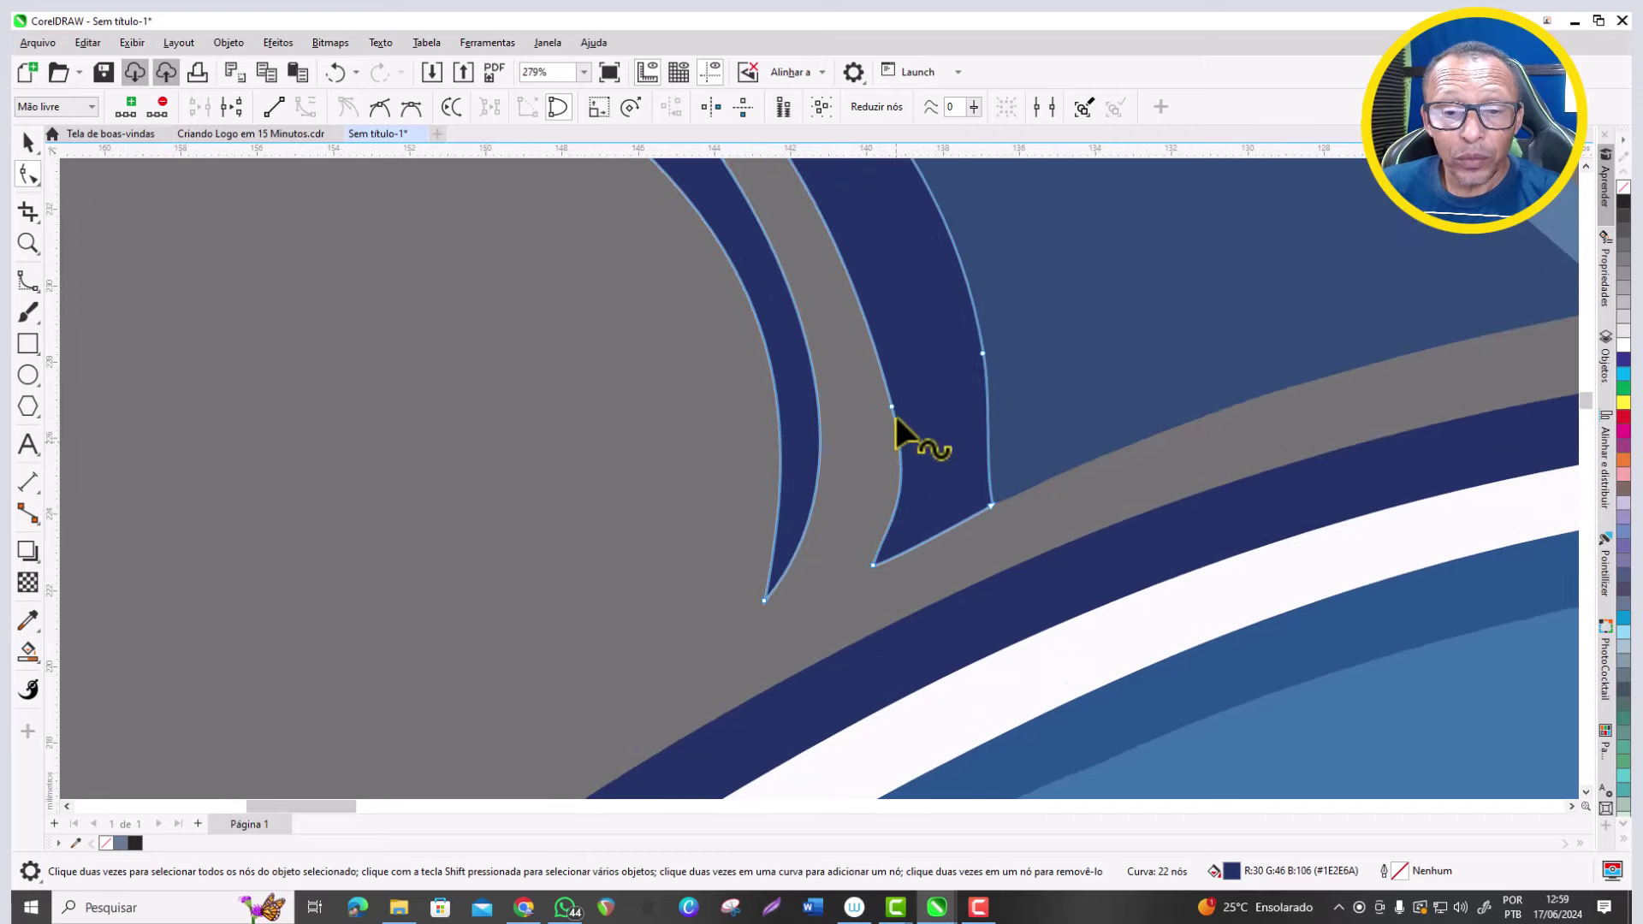
pyautogui.click(861, 309)
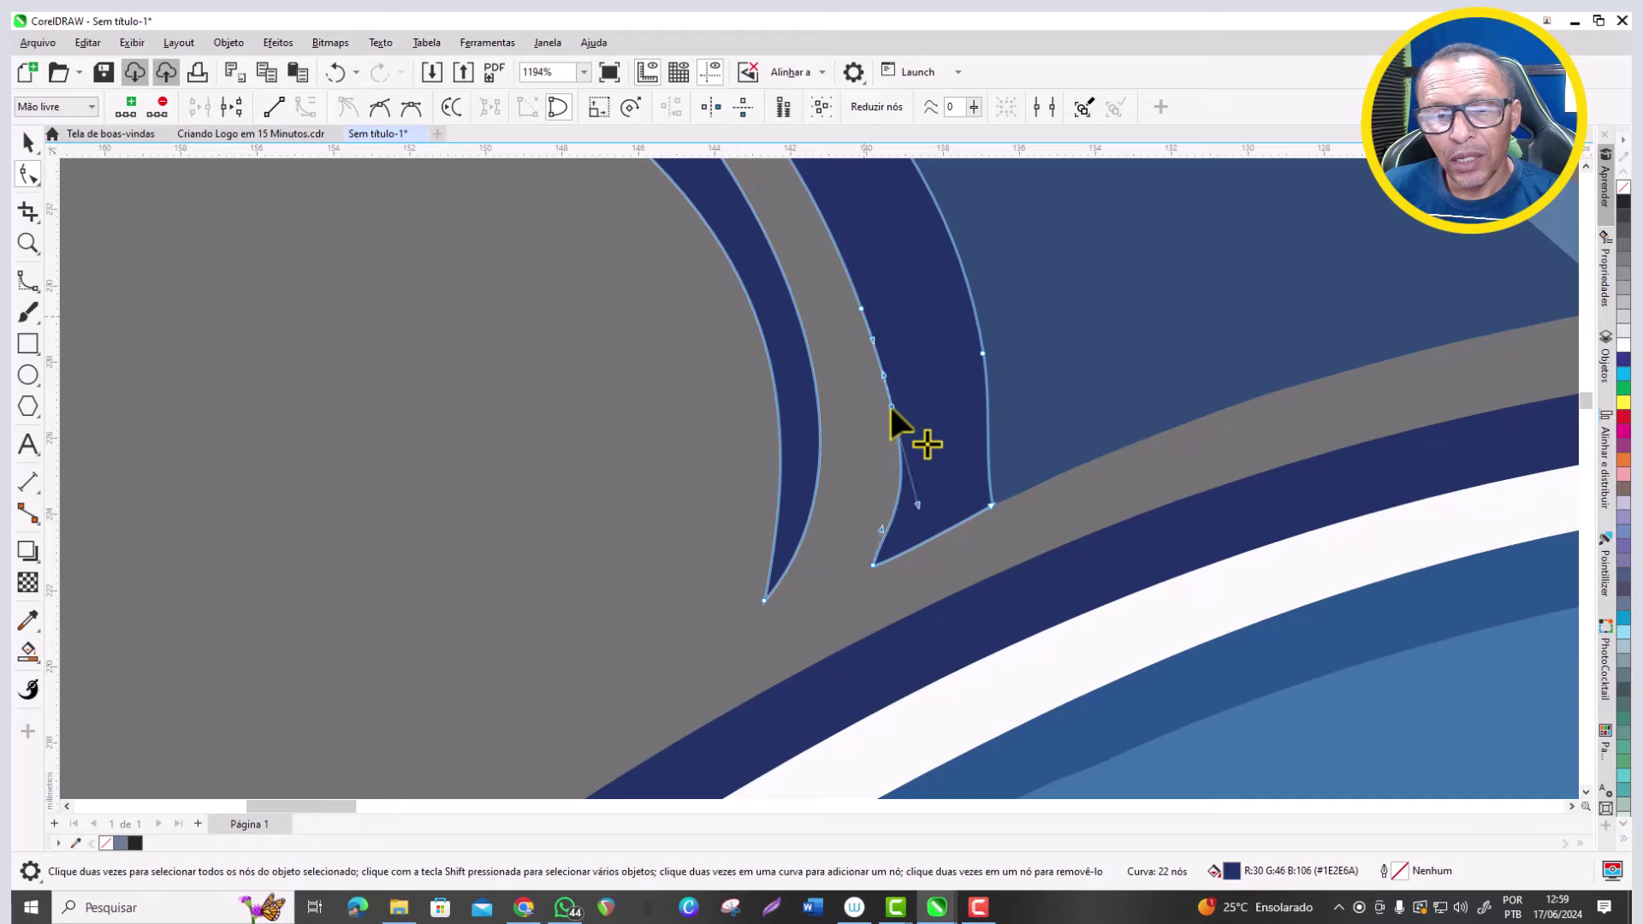
pyautogui.hotkey('ctrl', 'z')
pyautogui.scroll(-8, 918, 403)
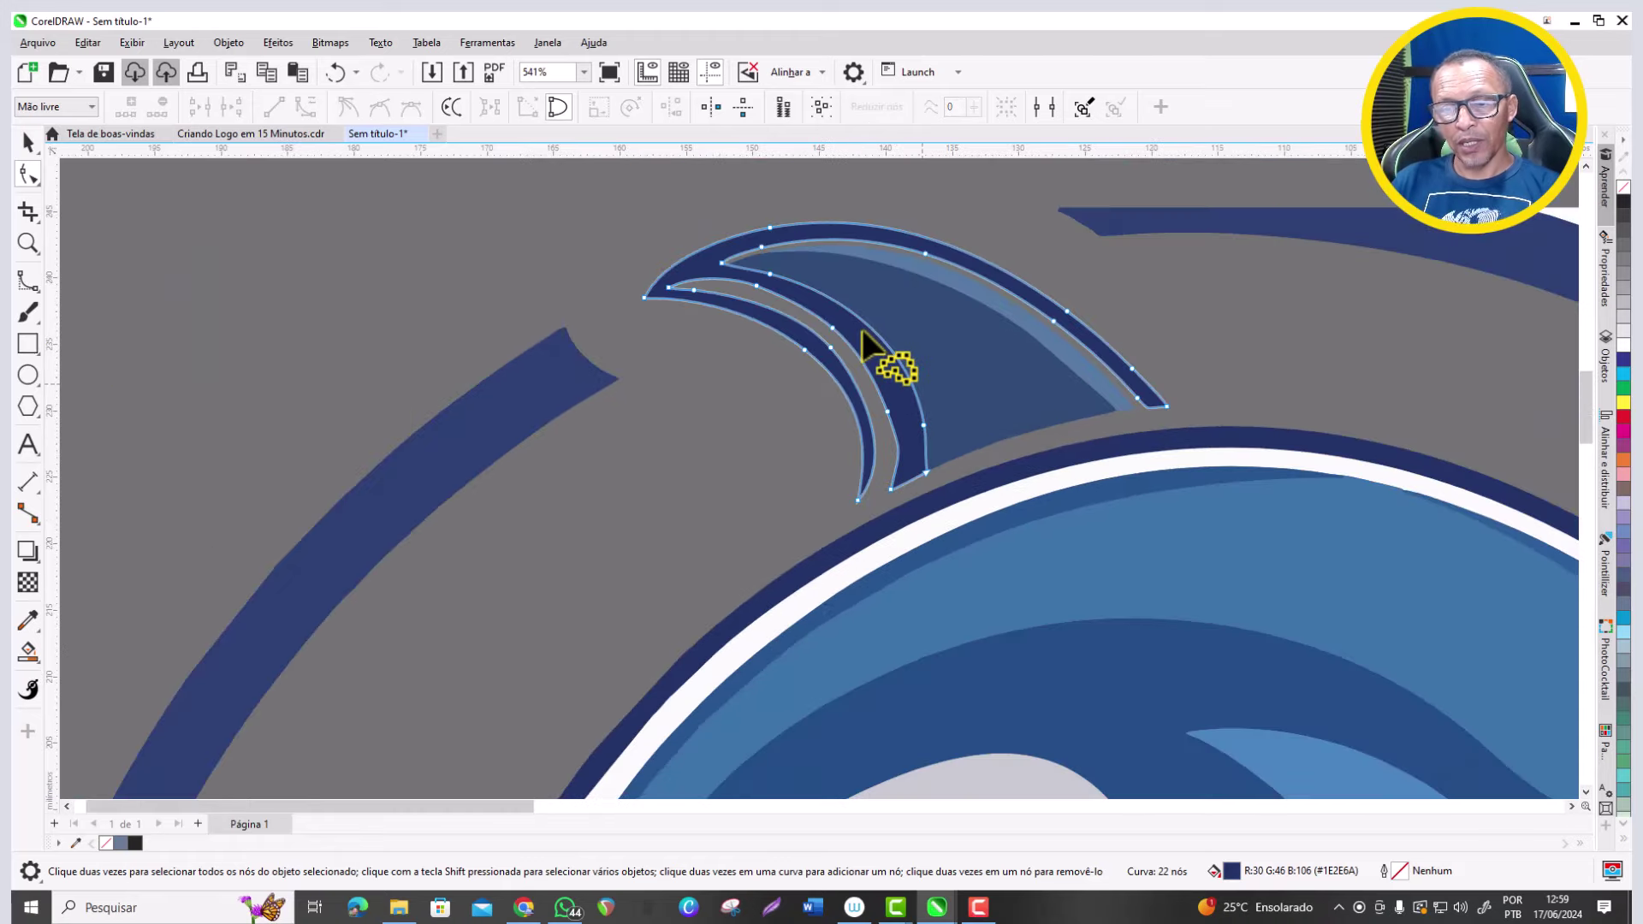
# Examine the dolphin's traced eye up close and compare it with the eye in the original bitmap.
pyautogui.click(30, 143)
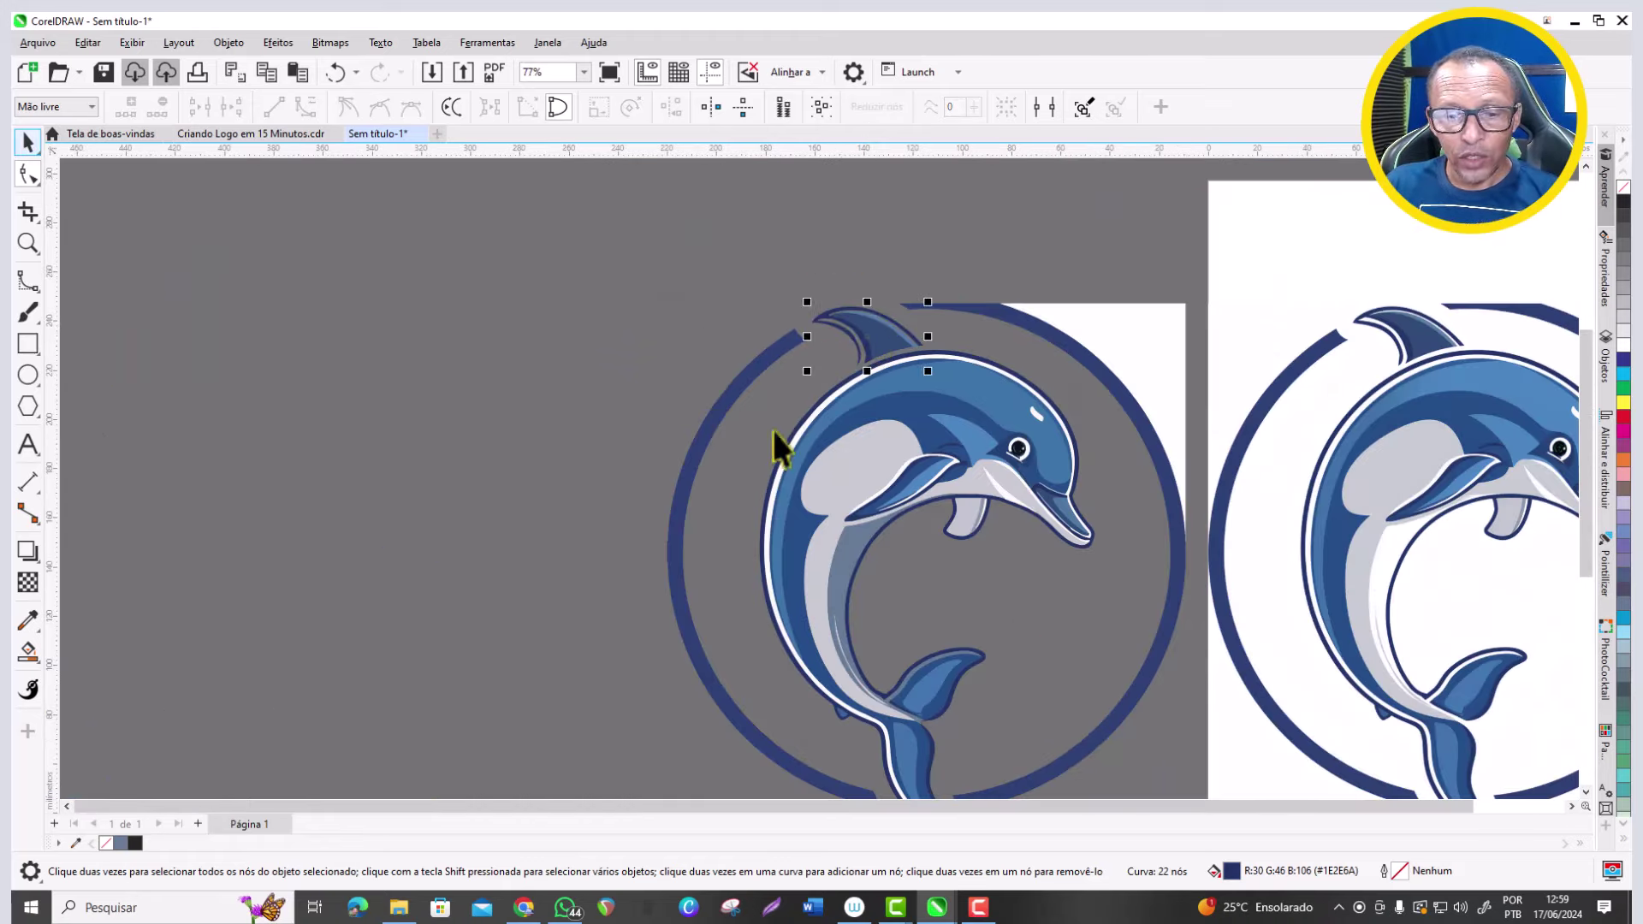
pyautogui.press('space')
pyautogui.scroll(7, 991, 492)
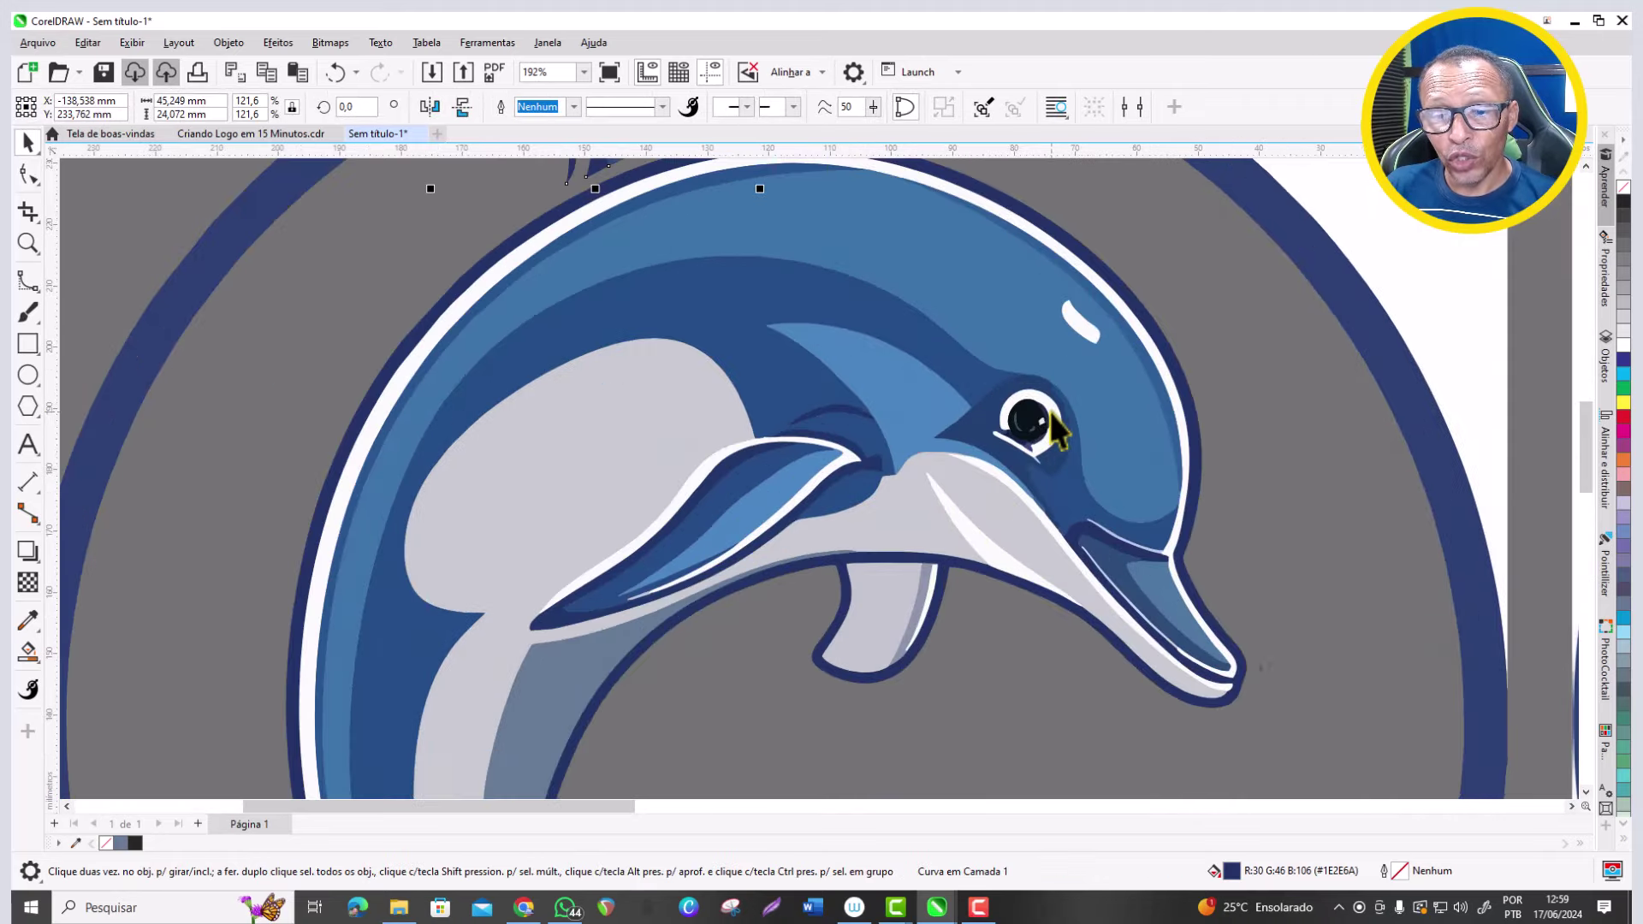
pyautogui.scroll(4, 1051, 412)
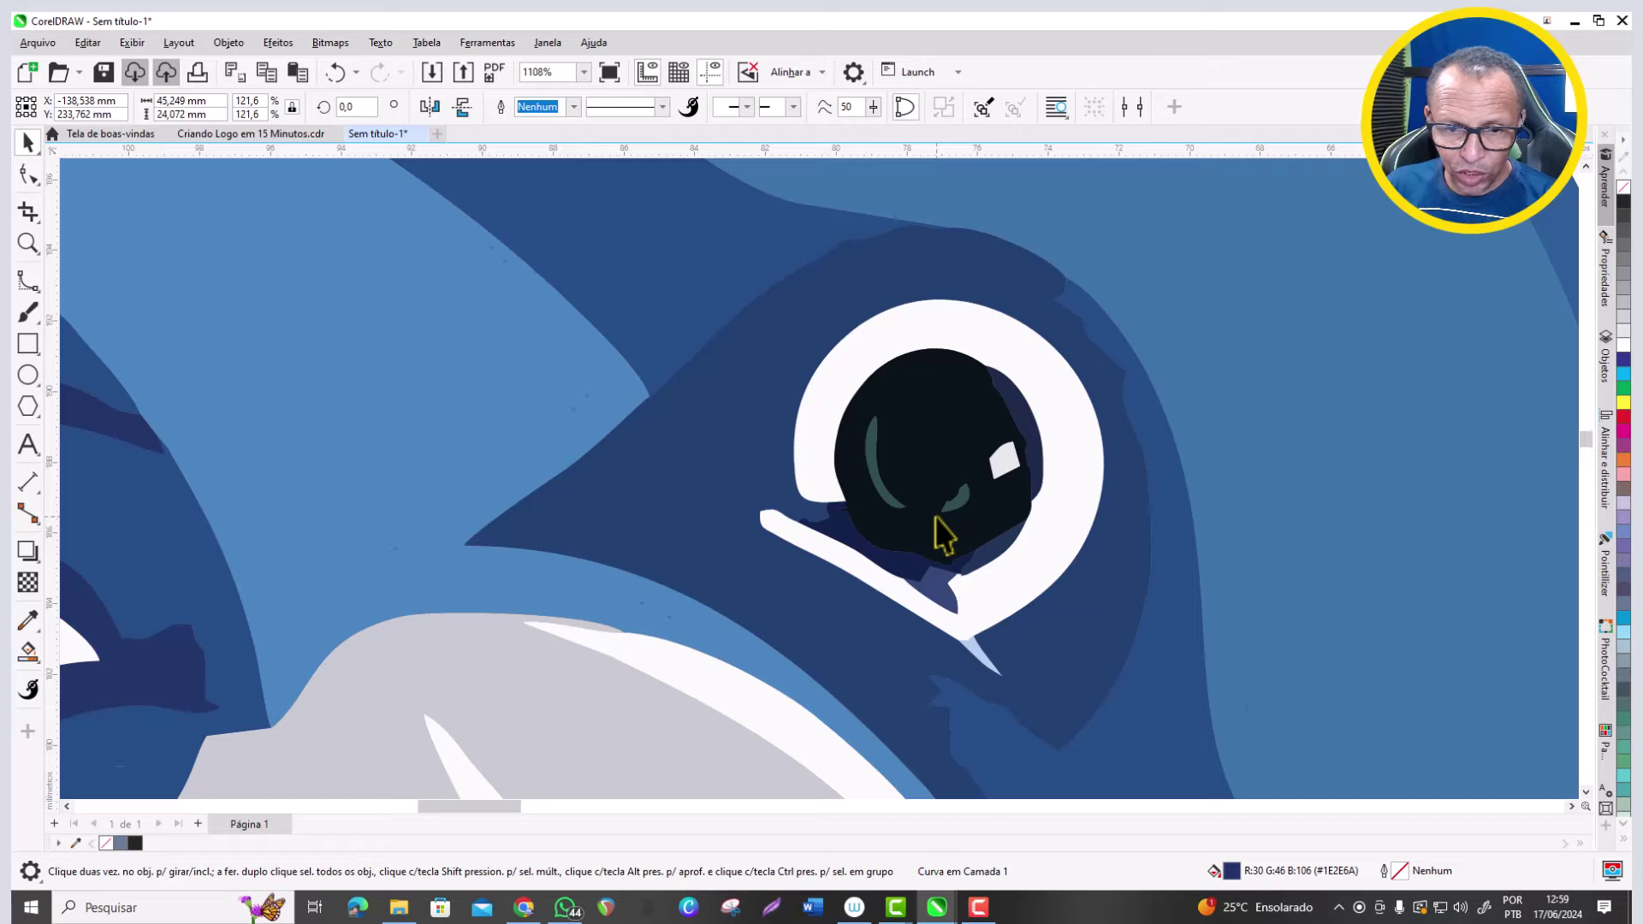
pyautogui.scroll(3, 936, 518)
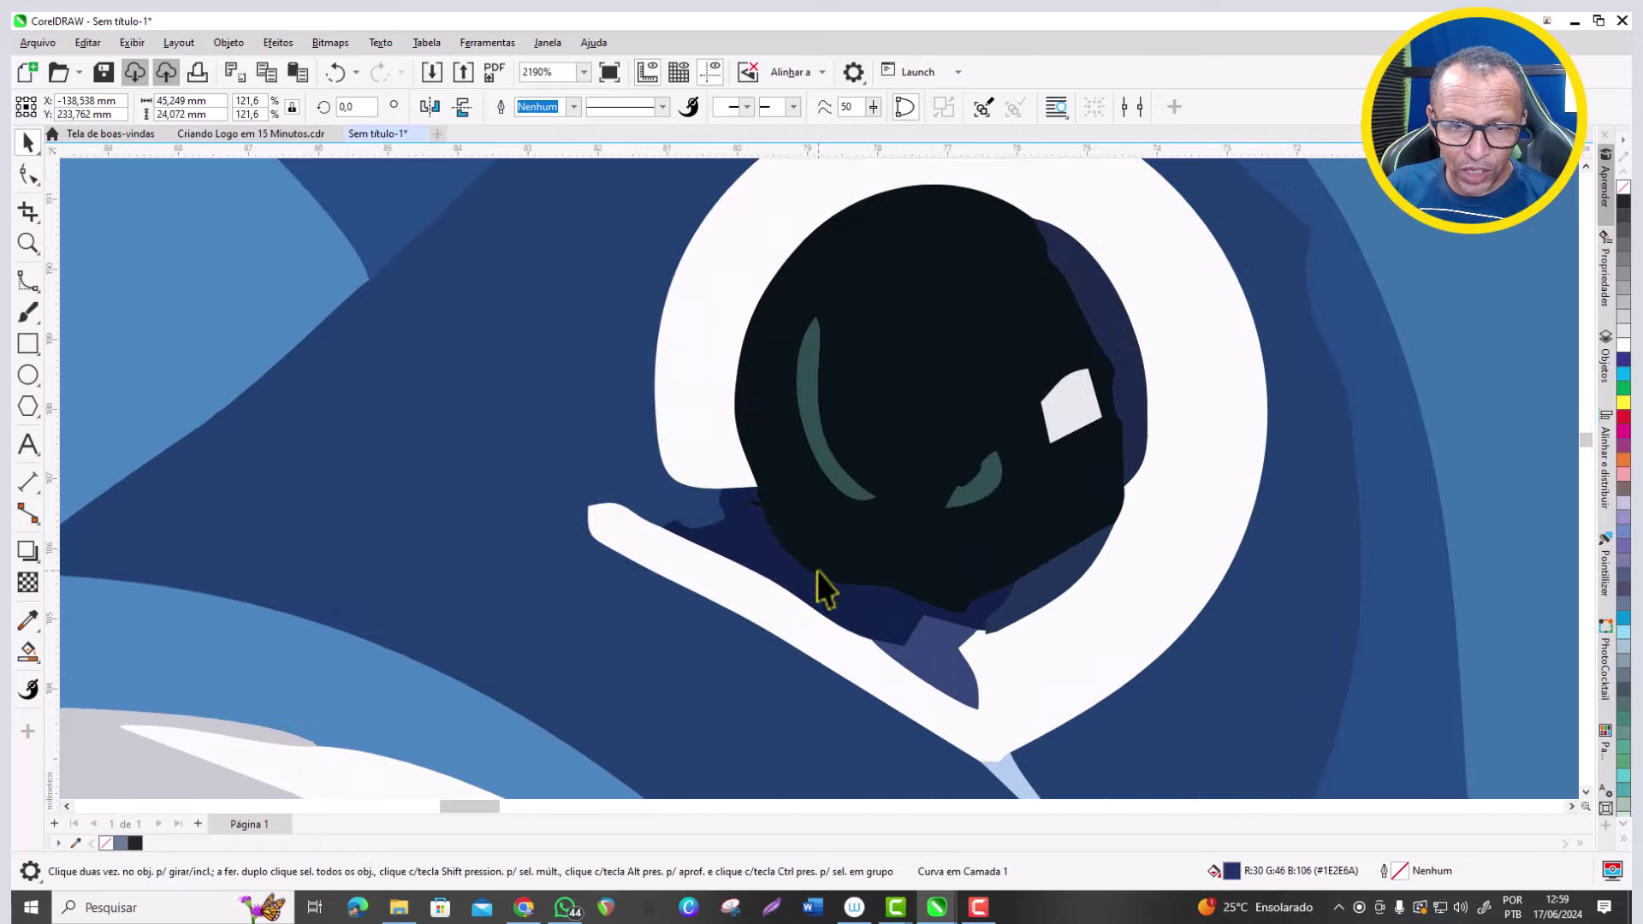
pyautogui.scroll(-2, 762, 493)
pyautogui.scroll(-4, 789, 404)
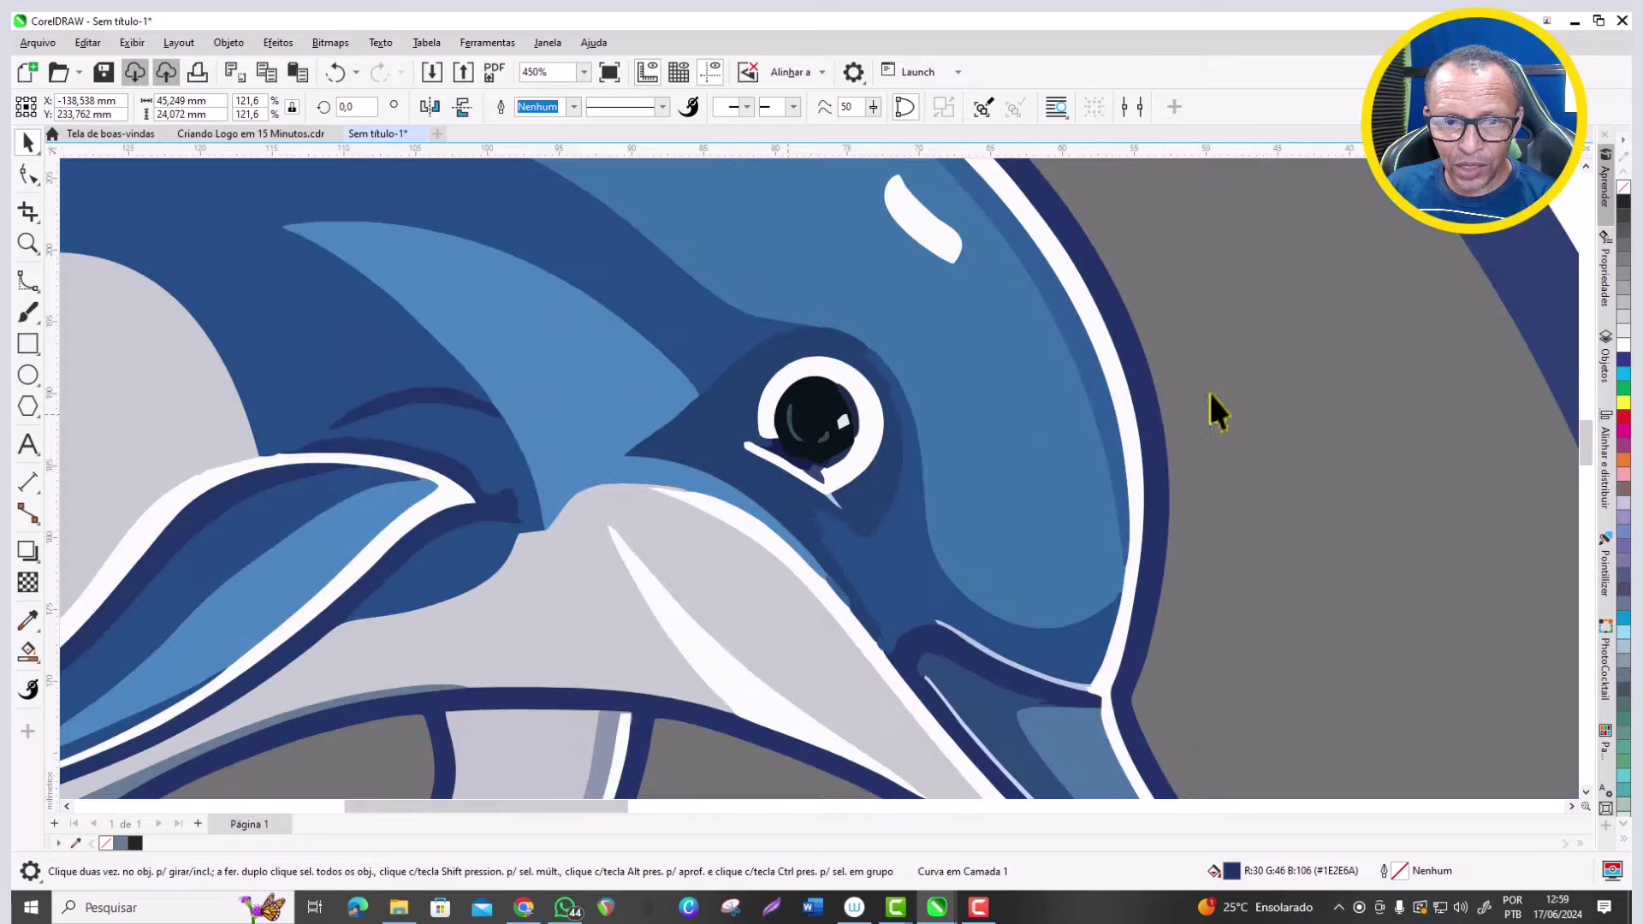
pyautogui.scroll(-2, 1233, 402)
pyautogui.scroll(2, 1251, 409)
pyautogui.scroll(-4, 1157, 381)
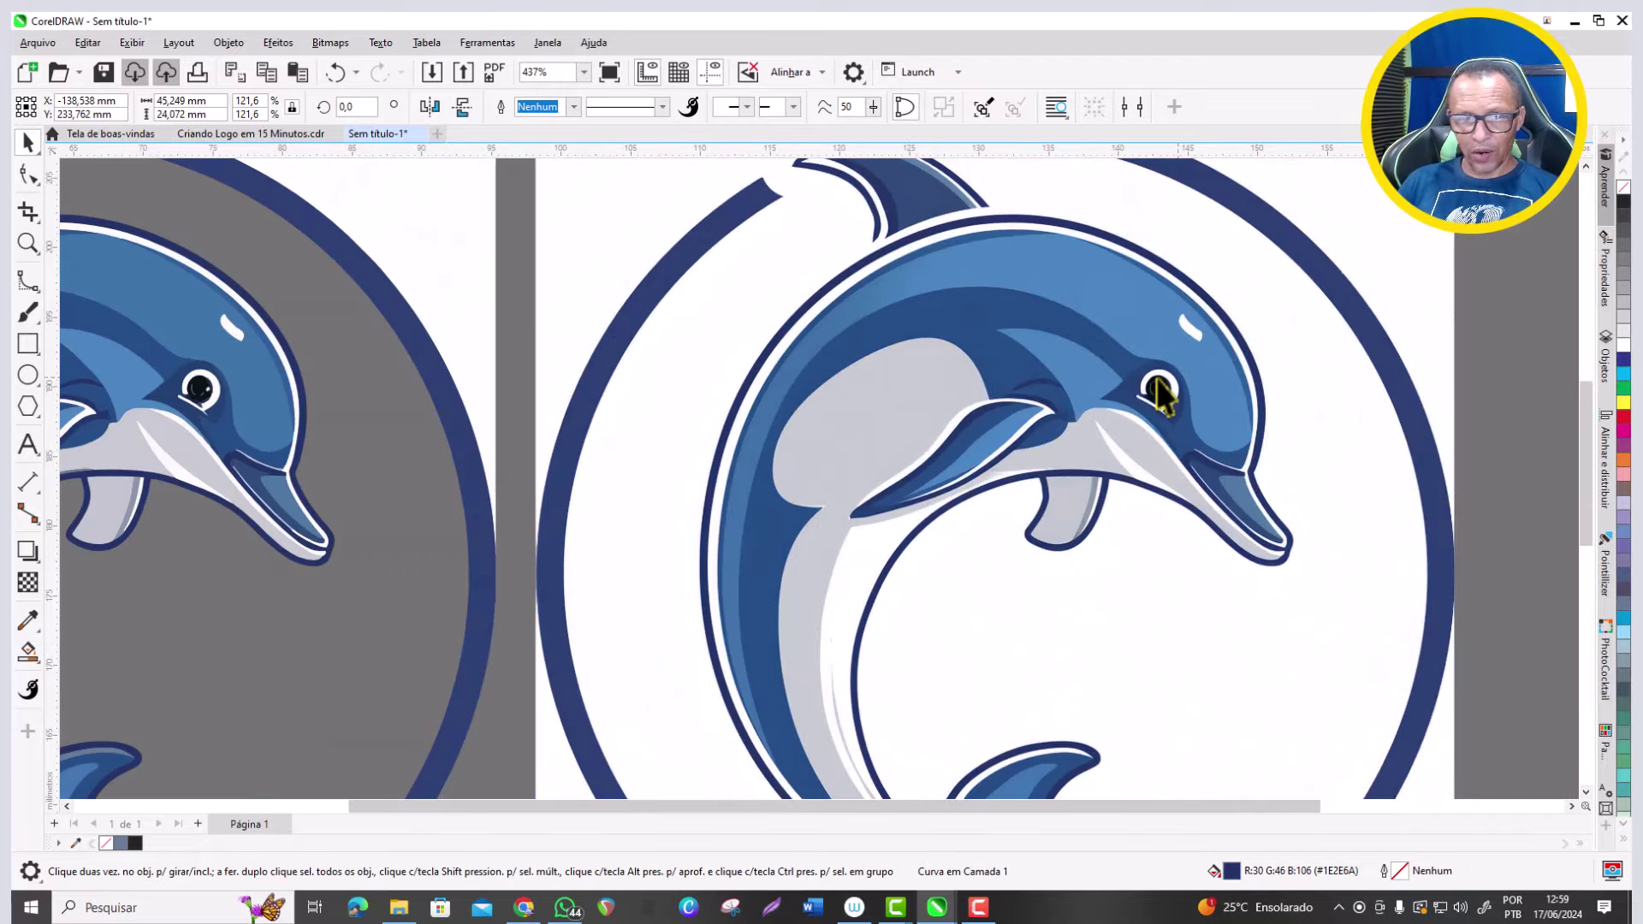
pyautogui.scroll(-1, 1157, 379)
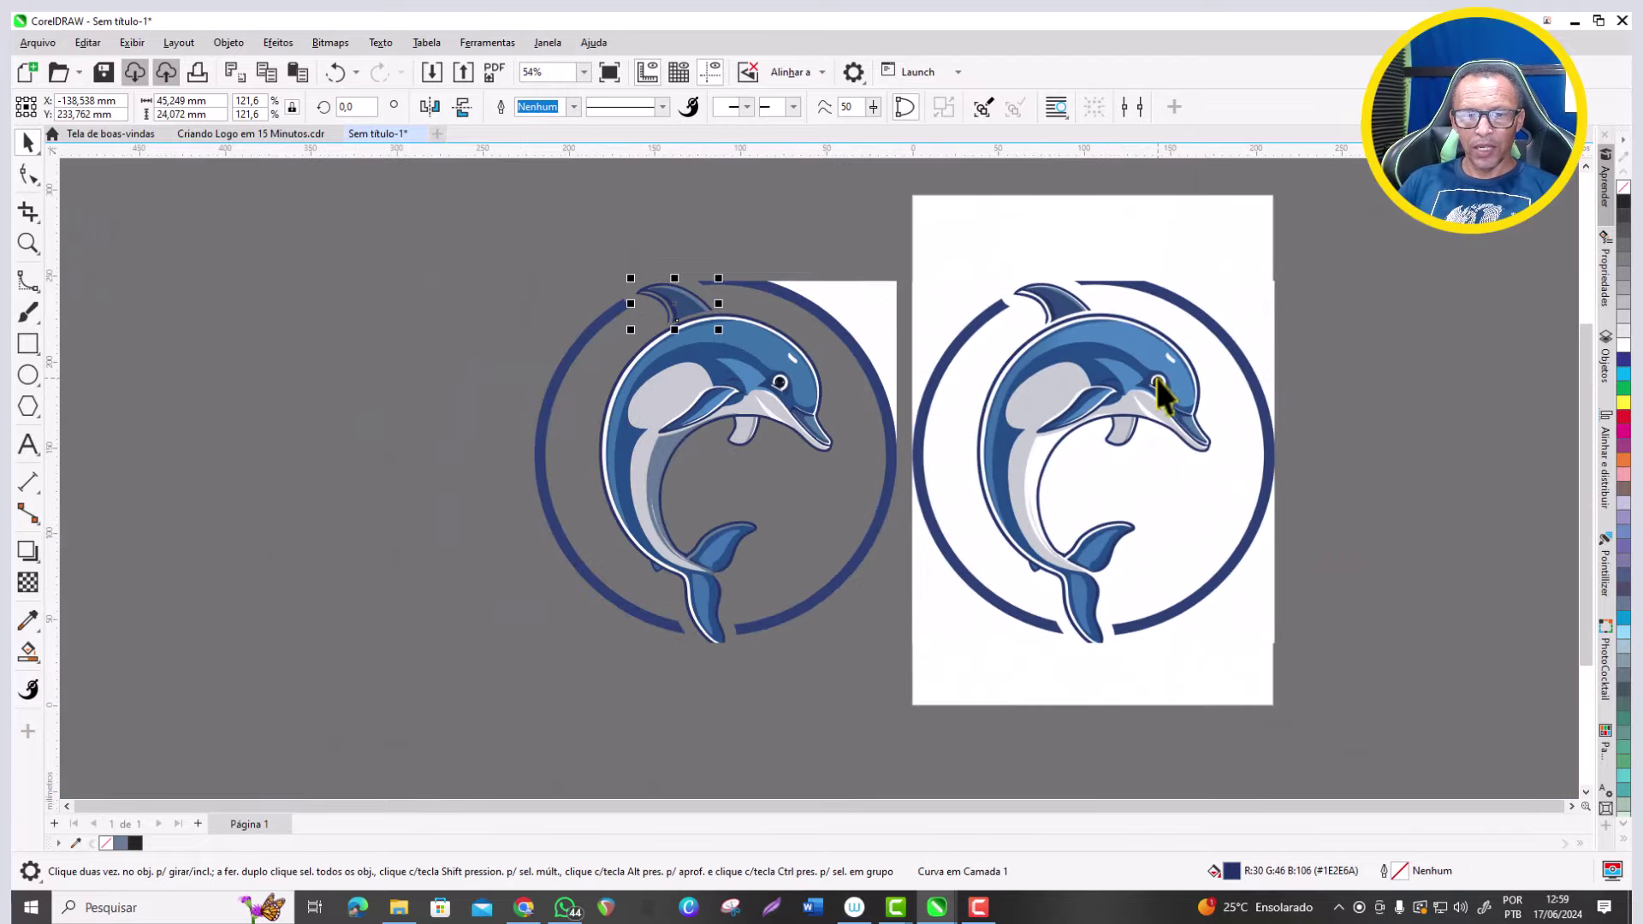
# Lock the original dolphin bitmap on the page.
pyautogui.click(1147, 362)
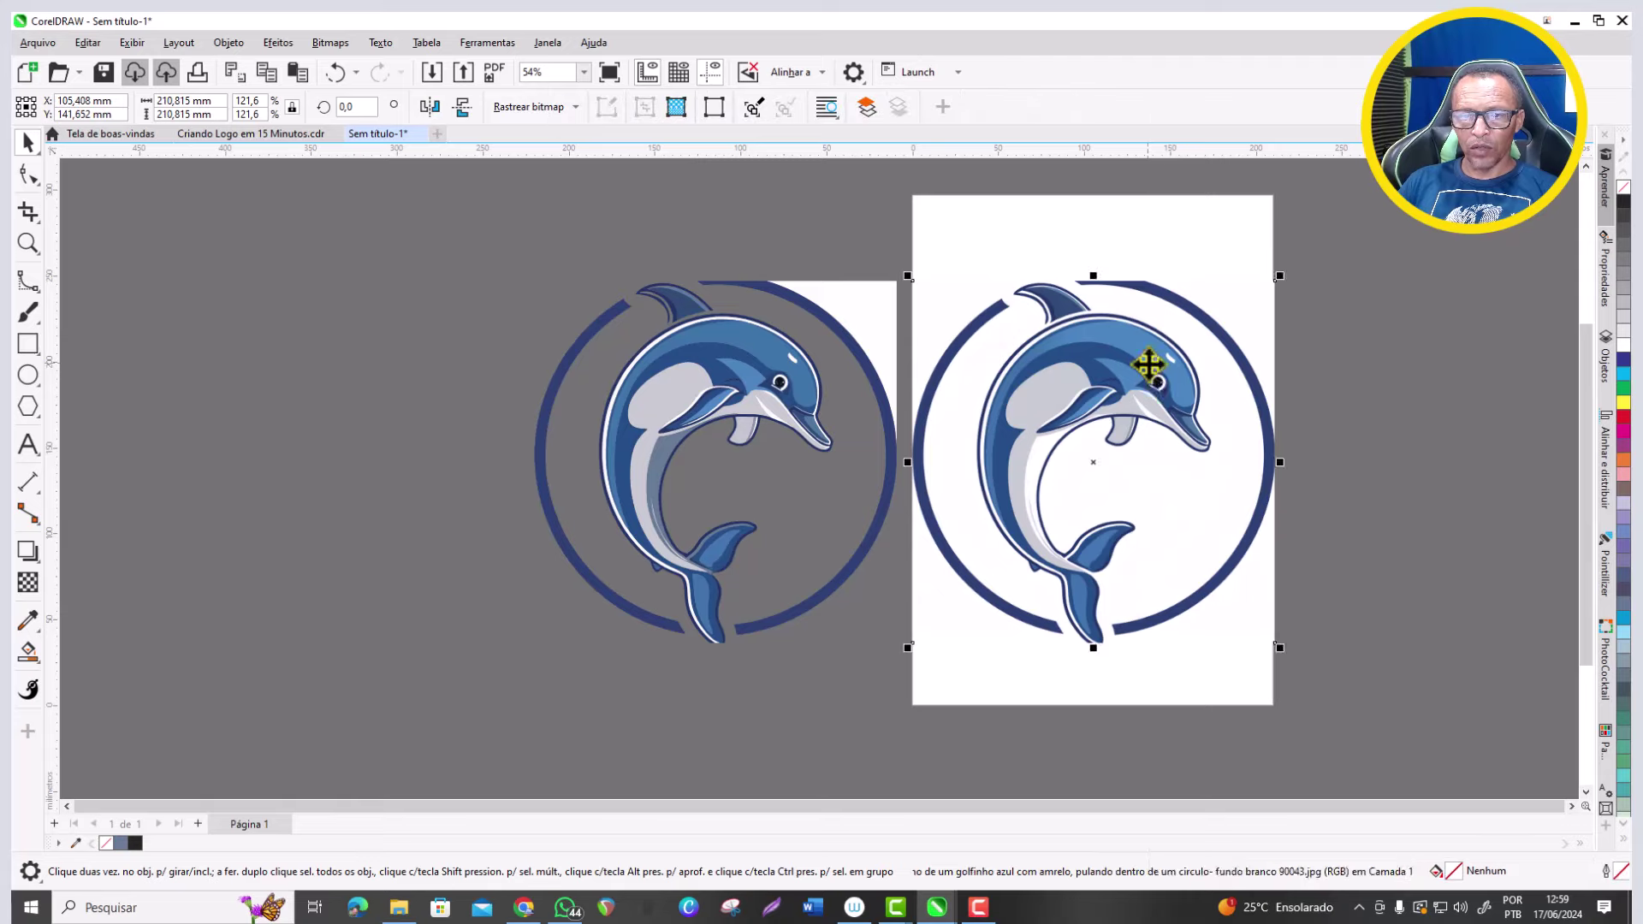
pyautogui.rightClick(1148, 363)
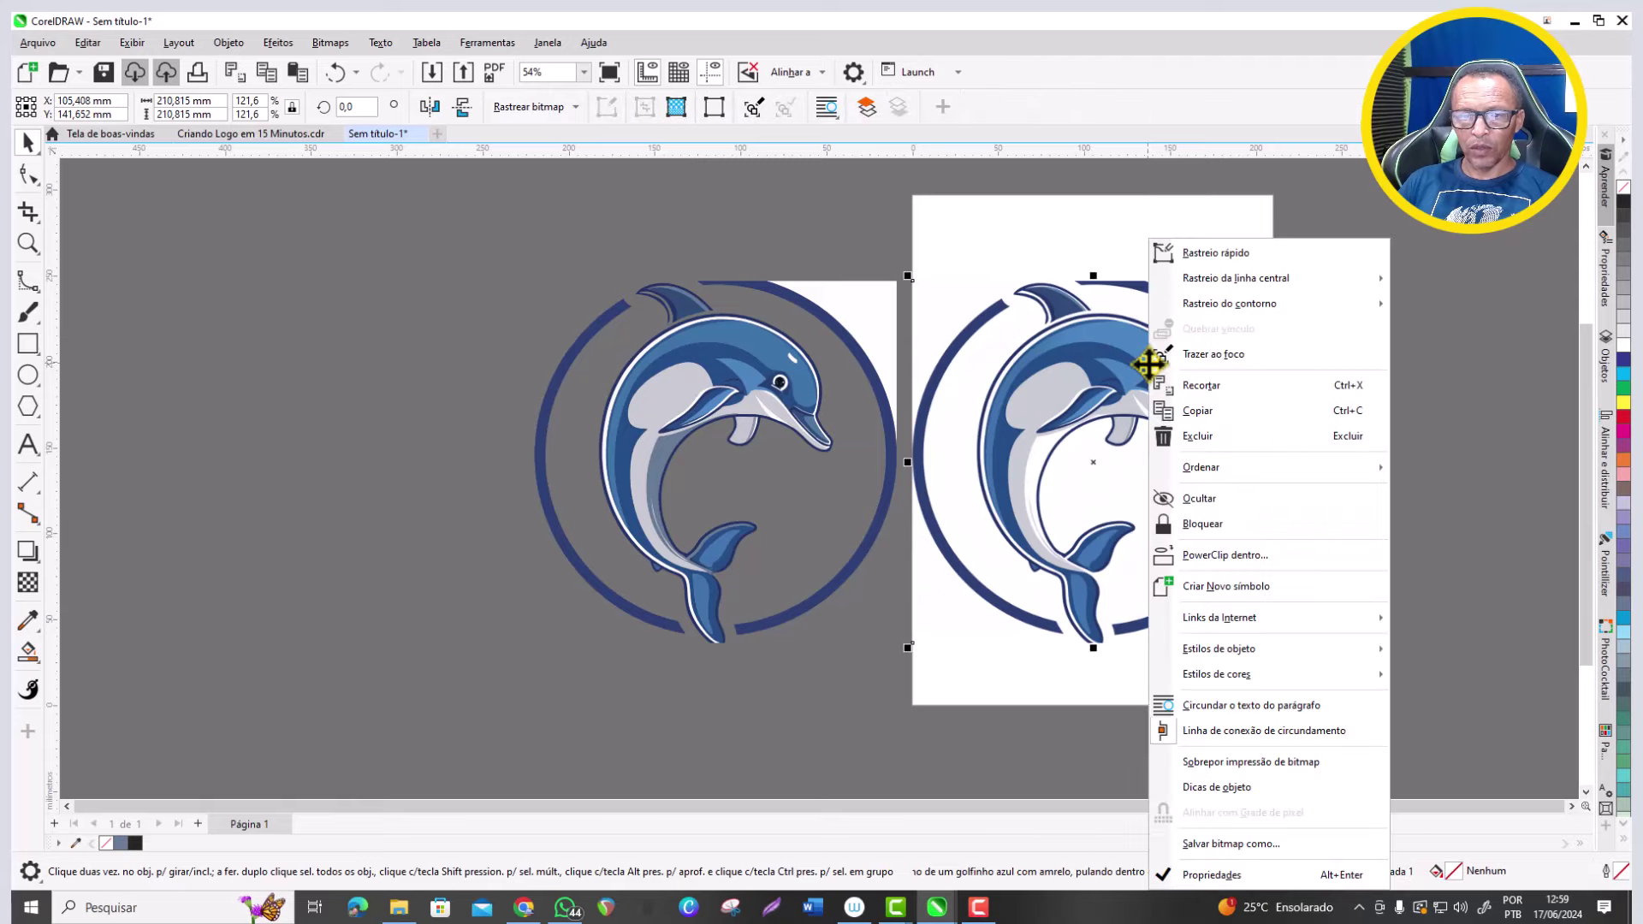
pyautogui.click(1202, 525)
# Draw a circle about 9.6 mm in diameter from the centre of the pupil over the bitmap's eye.
pyautogui.scroll(4, 1159, 370)
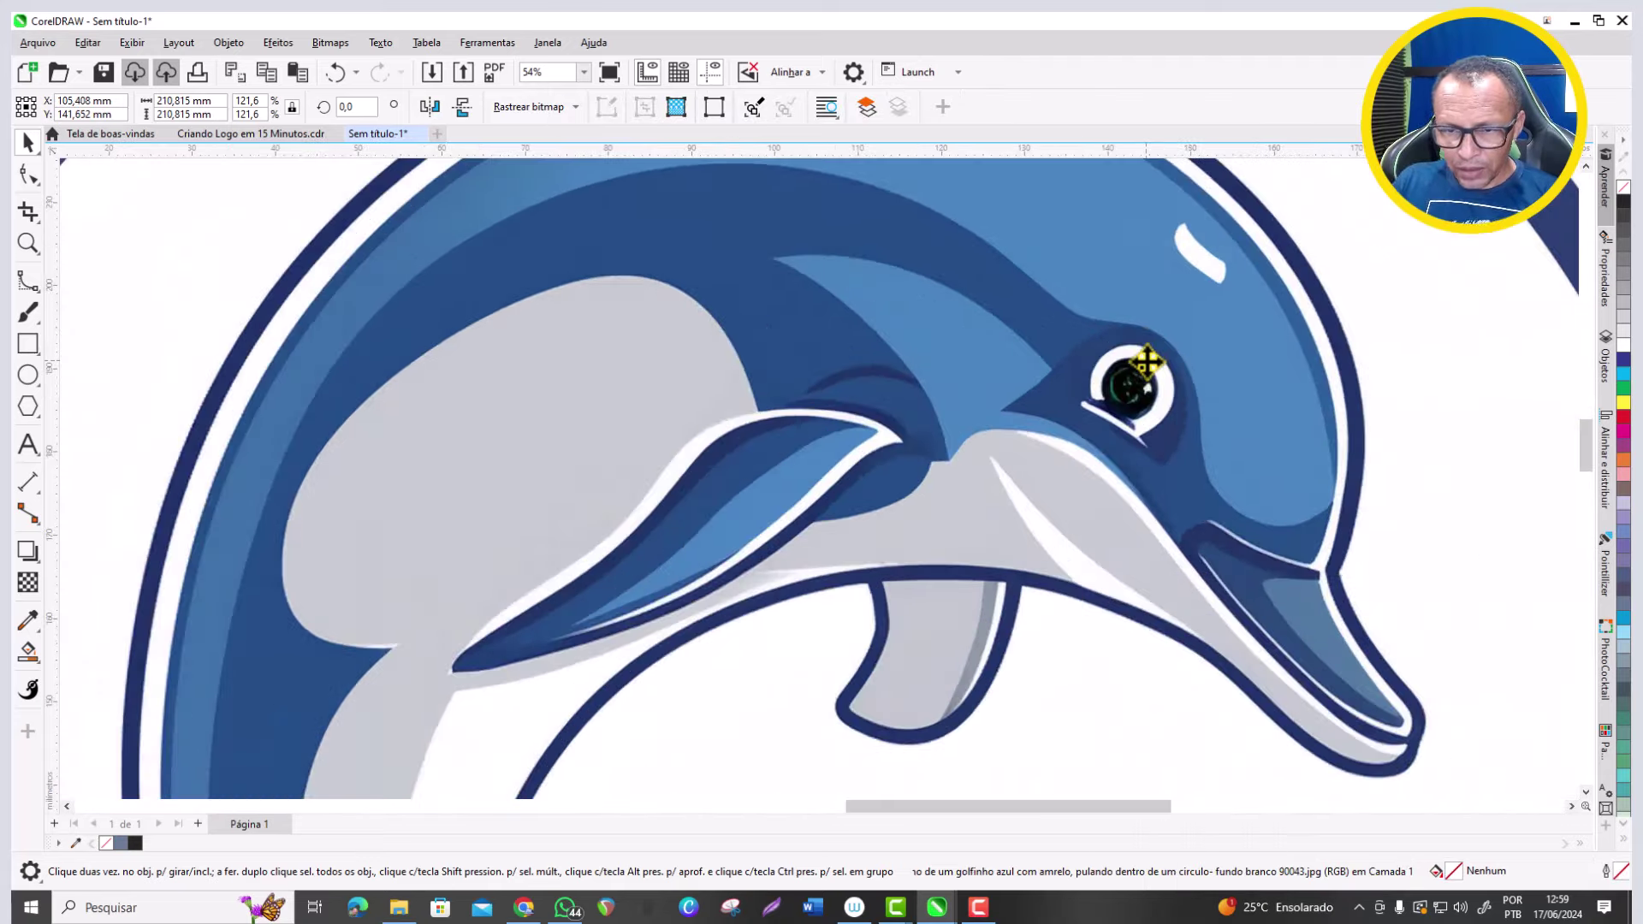
pyautogui.scroll(8, 1145, 361)
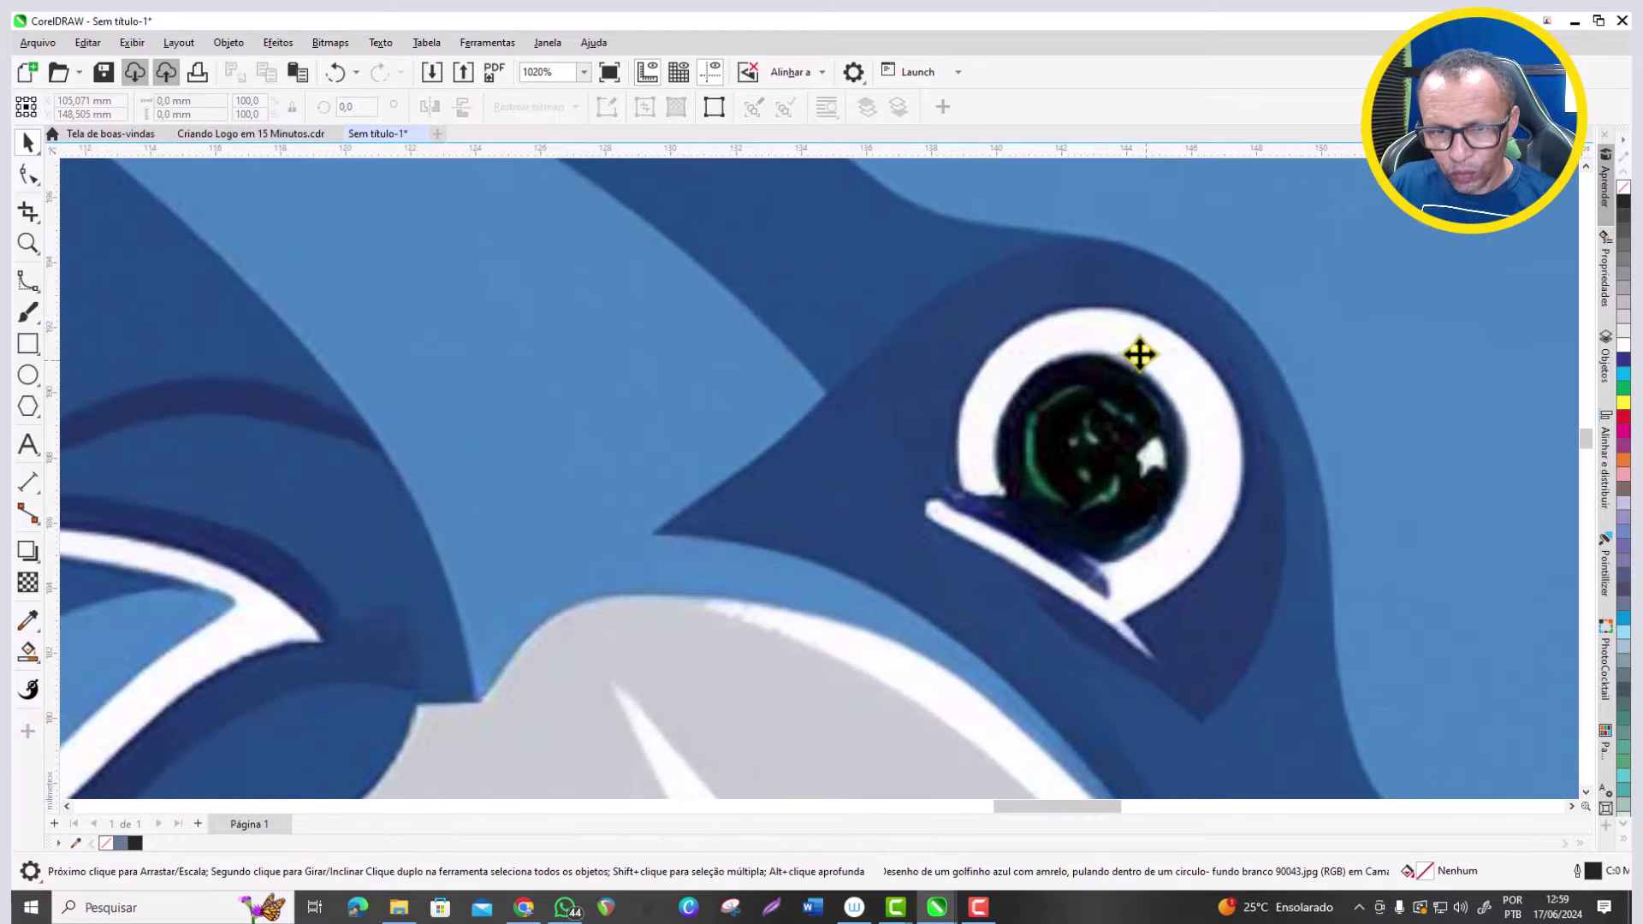
pyautogui.click(31, 375)
pyautogui.click(77, 373)
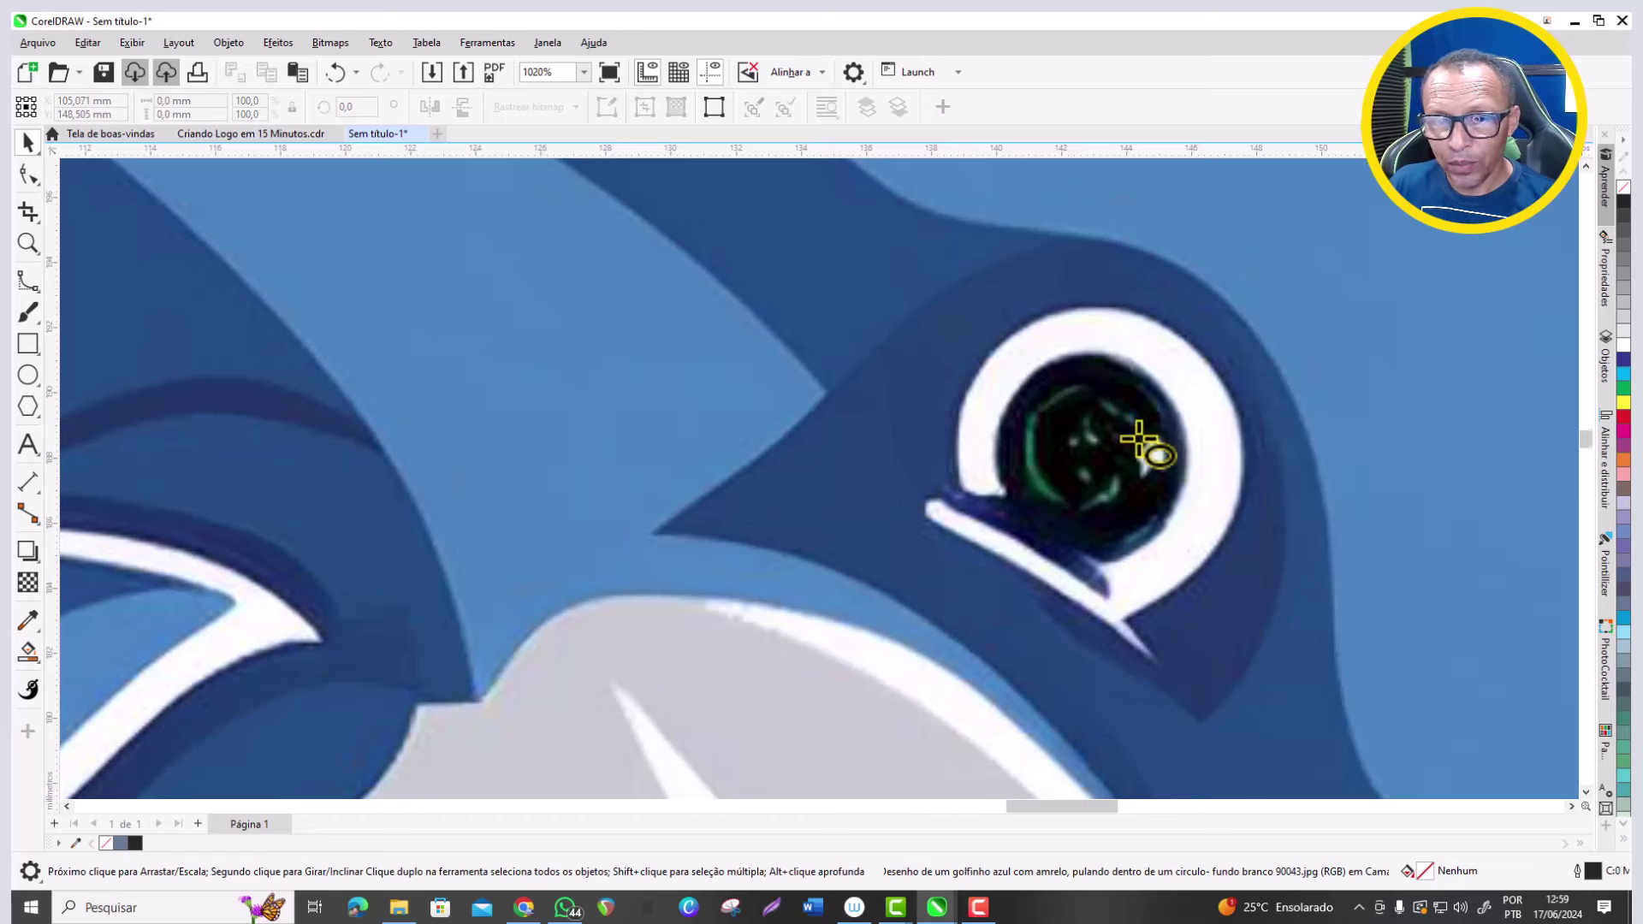
pyautogui.scroll(1, 1082, 454)
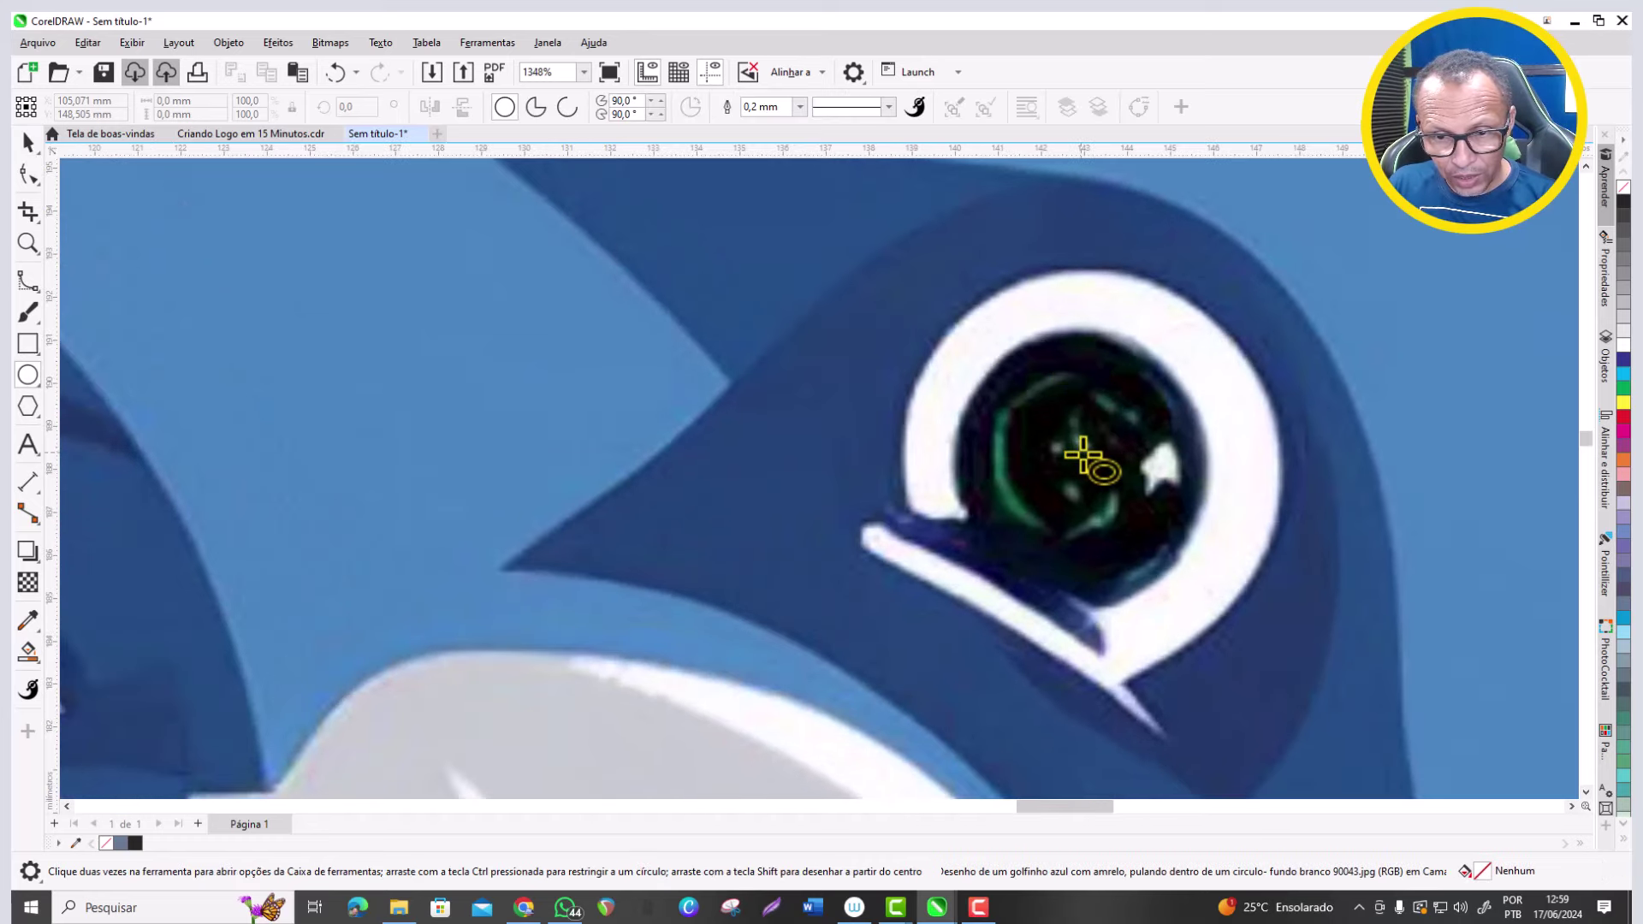
pyautogui.moveTo(1082, 457); pyautogui.dragTo(1267, 664)
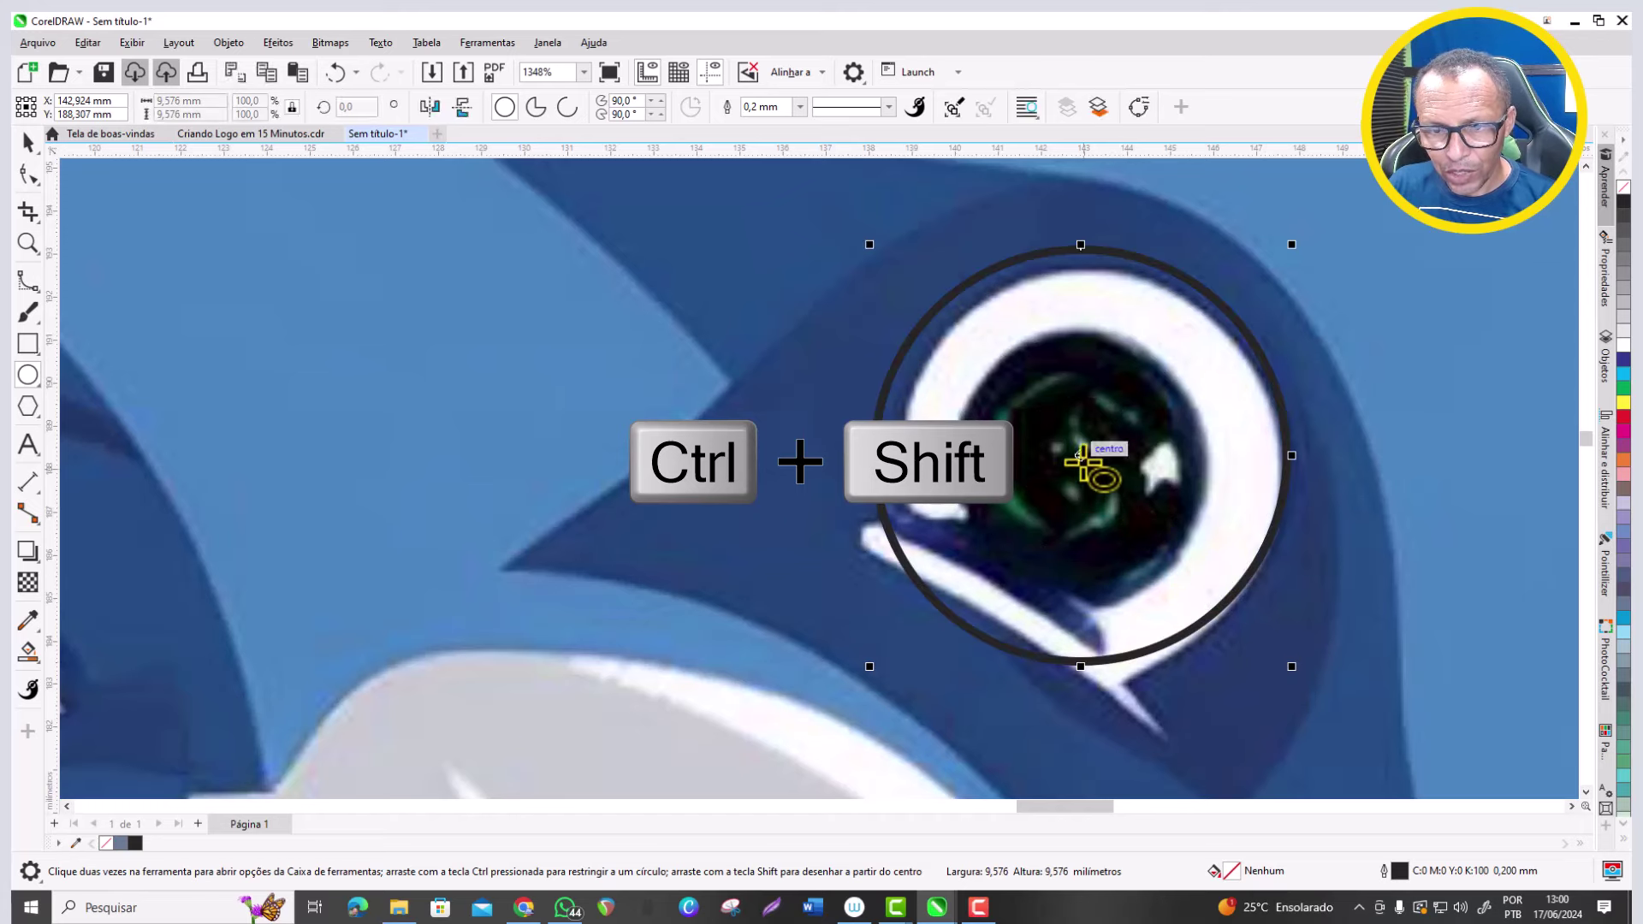
# Fit the circle to the eye's white ring at about 9.1 mm and add a concentric copy about 6 mm wide around the pupil.
pyautogui.press('space')
pyautogui.moveTo(1082, 460); pyautogui.dragTo(1085, 477)
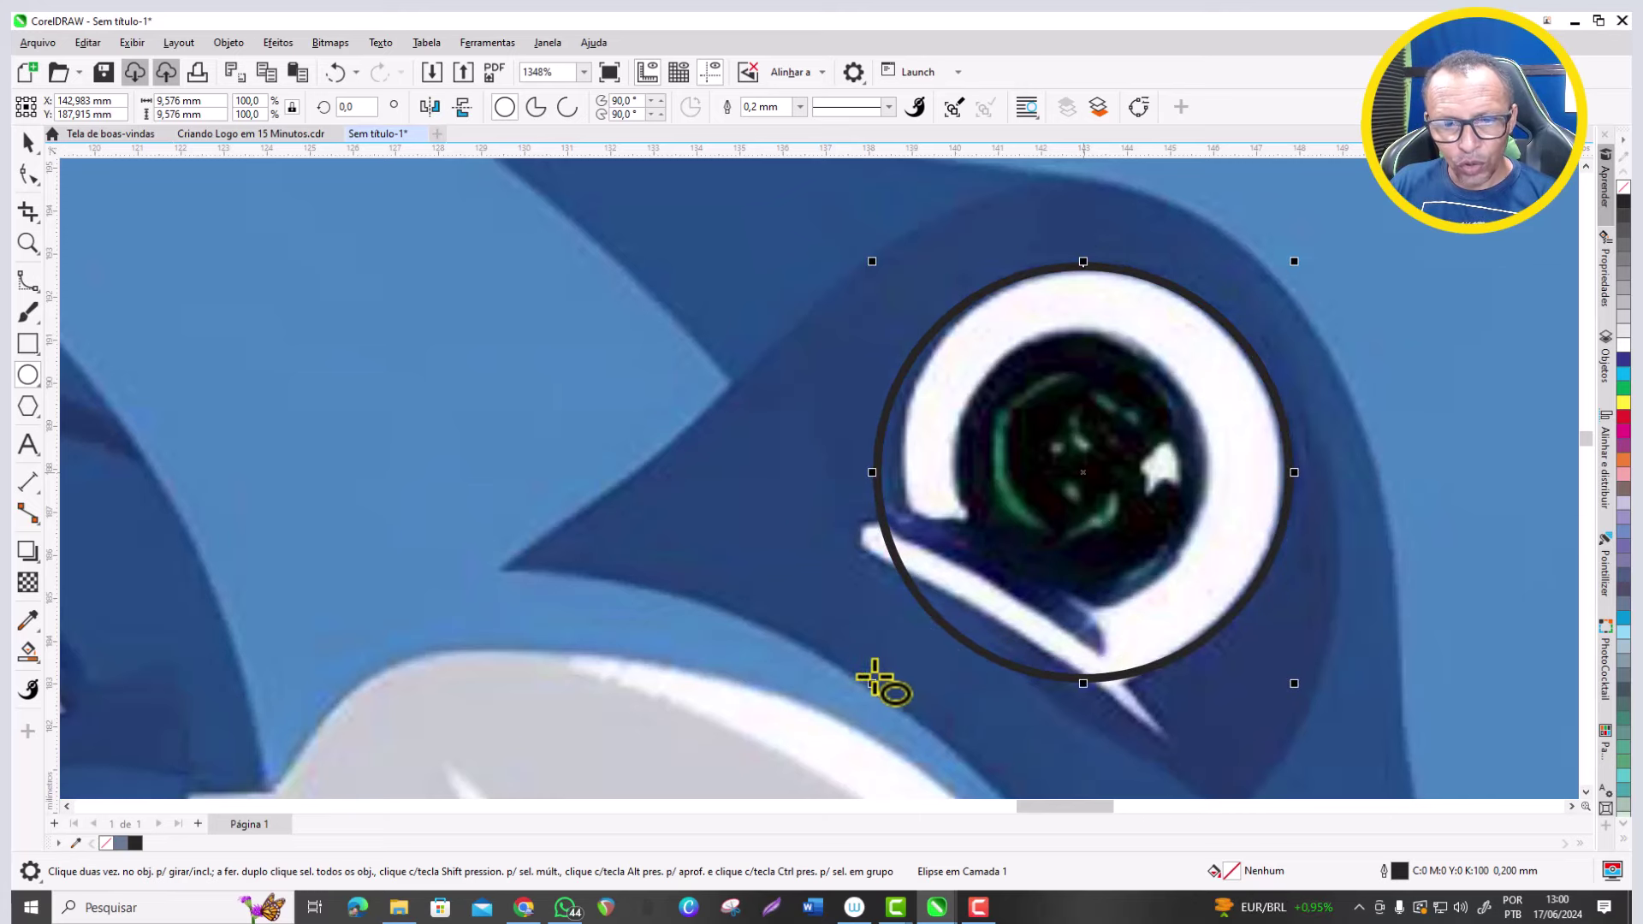
pyautogui.press('+')
pyautogui.moveTo(873, 685); pyautogui.dragTo(892, 666)
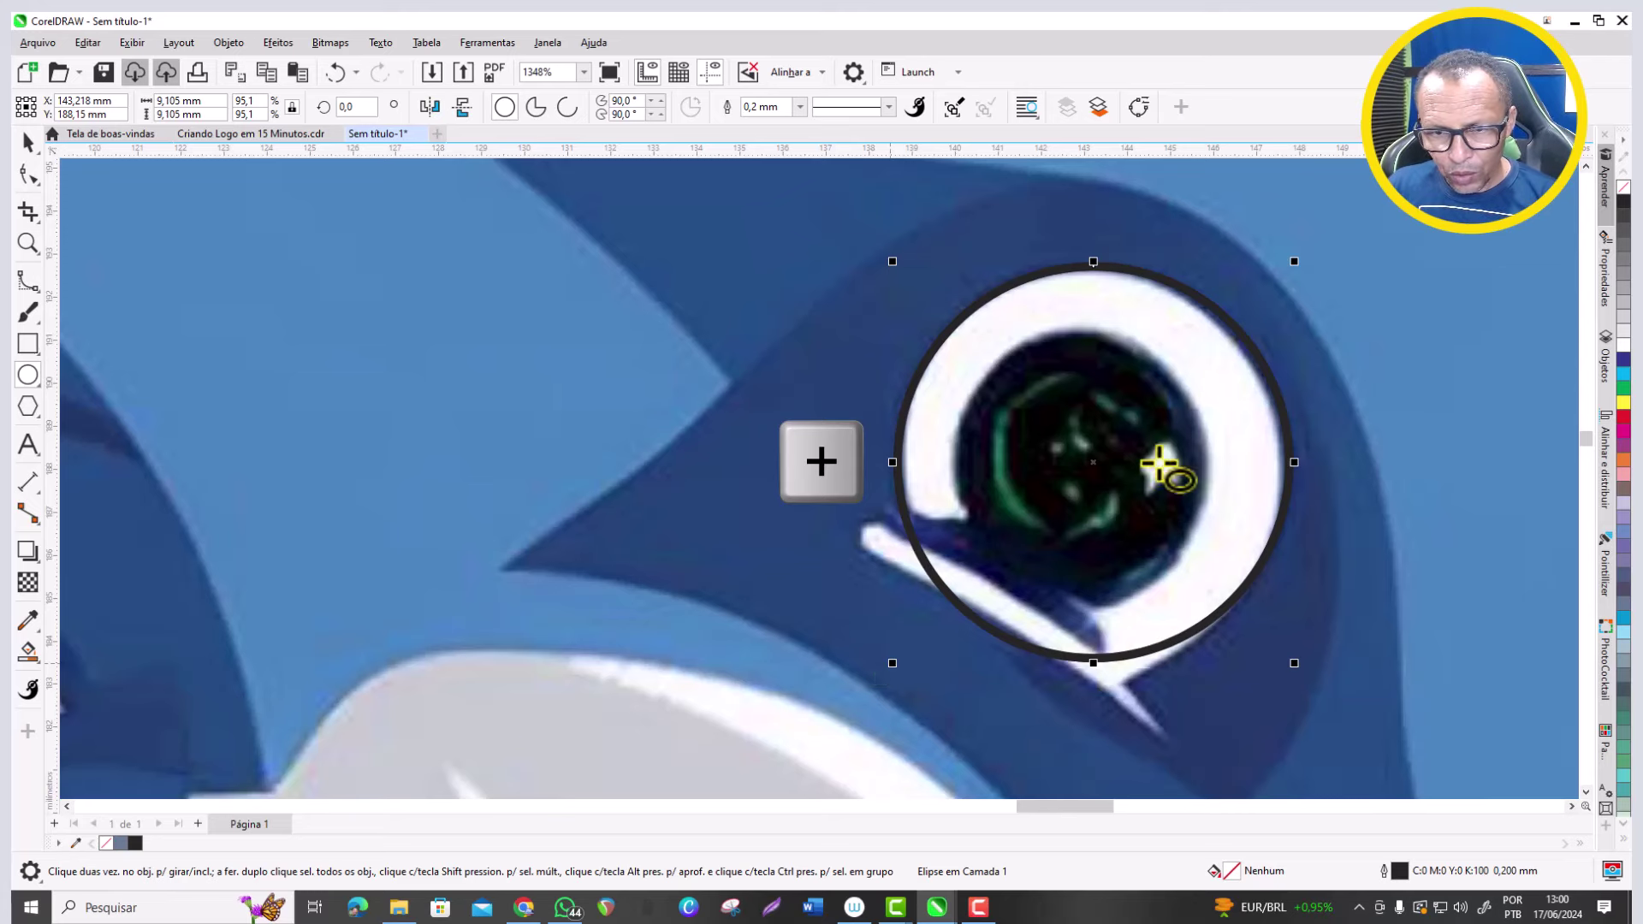
pyautogui.moveTo(1293, 265); pyautogui.dragTo(1260, 328)
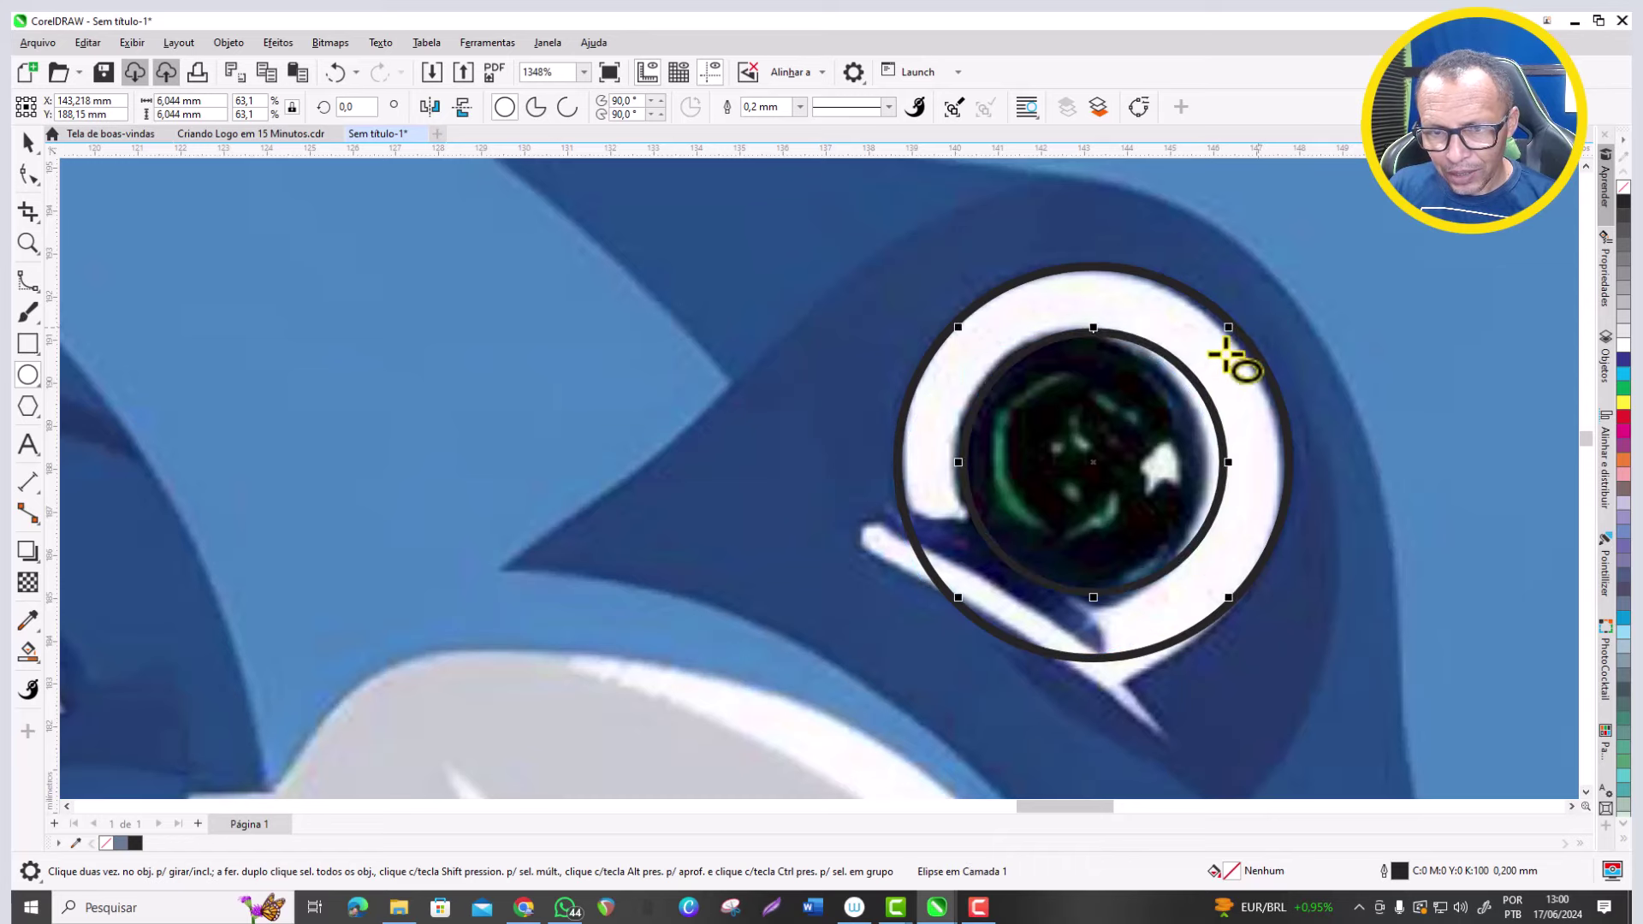
pyautogui.scroll(2, 1216, 364)
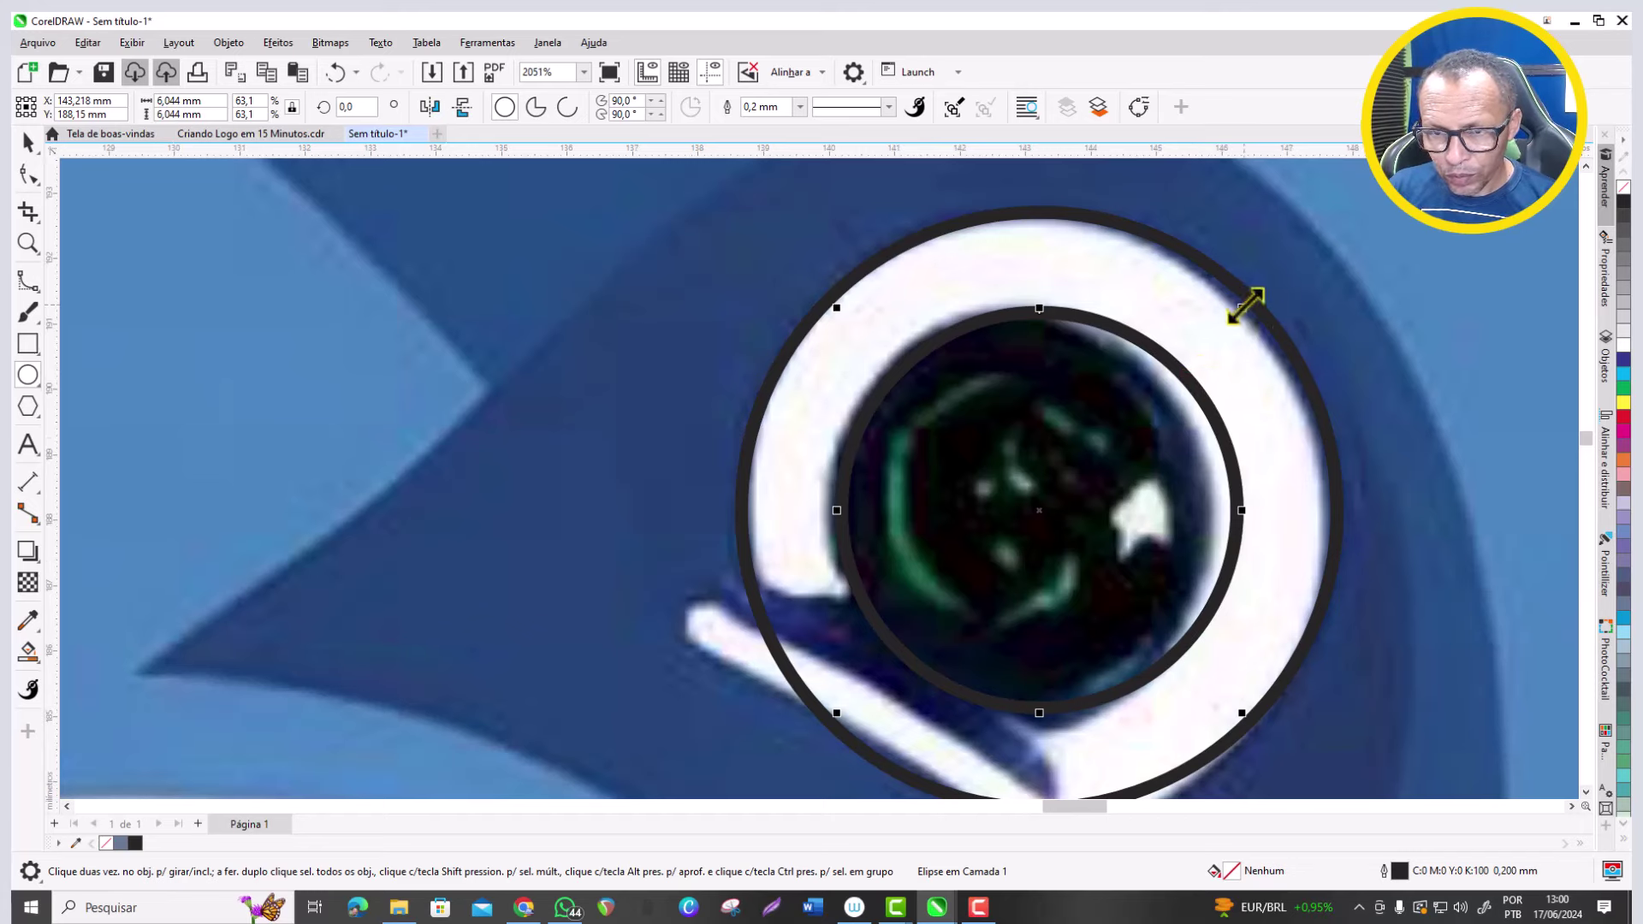
# Add a concentric circle about 4.5 mm wide inside the pupil and draw an ellipse about 1.2 by 1.3 mm over the eye's white highlight.
pyautogui.moveTo(1247, 305); pyautogui.dragTo(1222, 356)
pyautogui.scroll(3, 1195, 491)
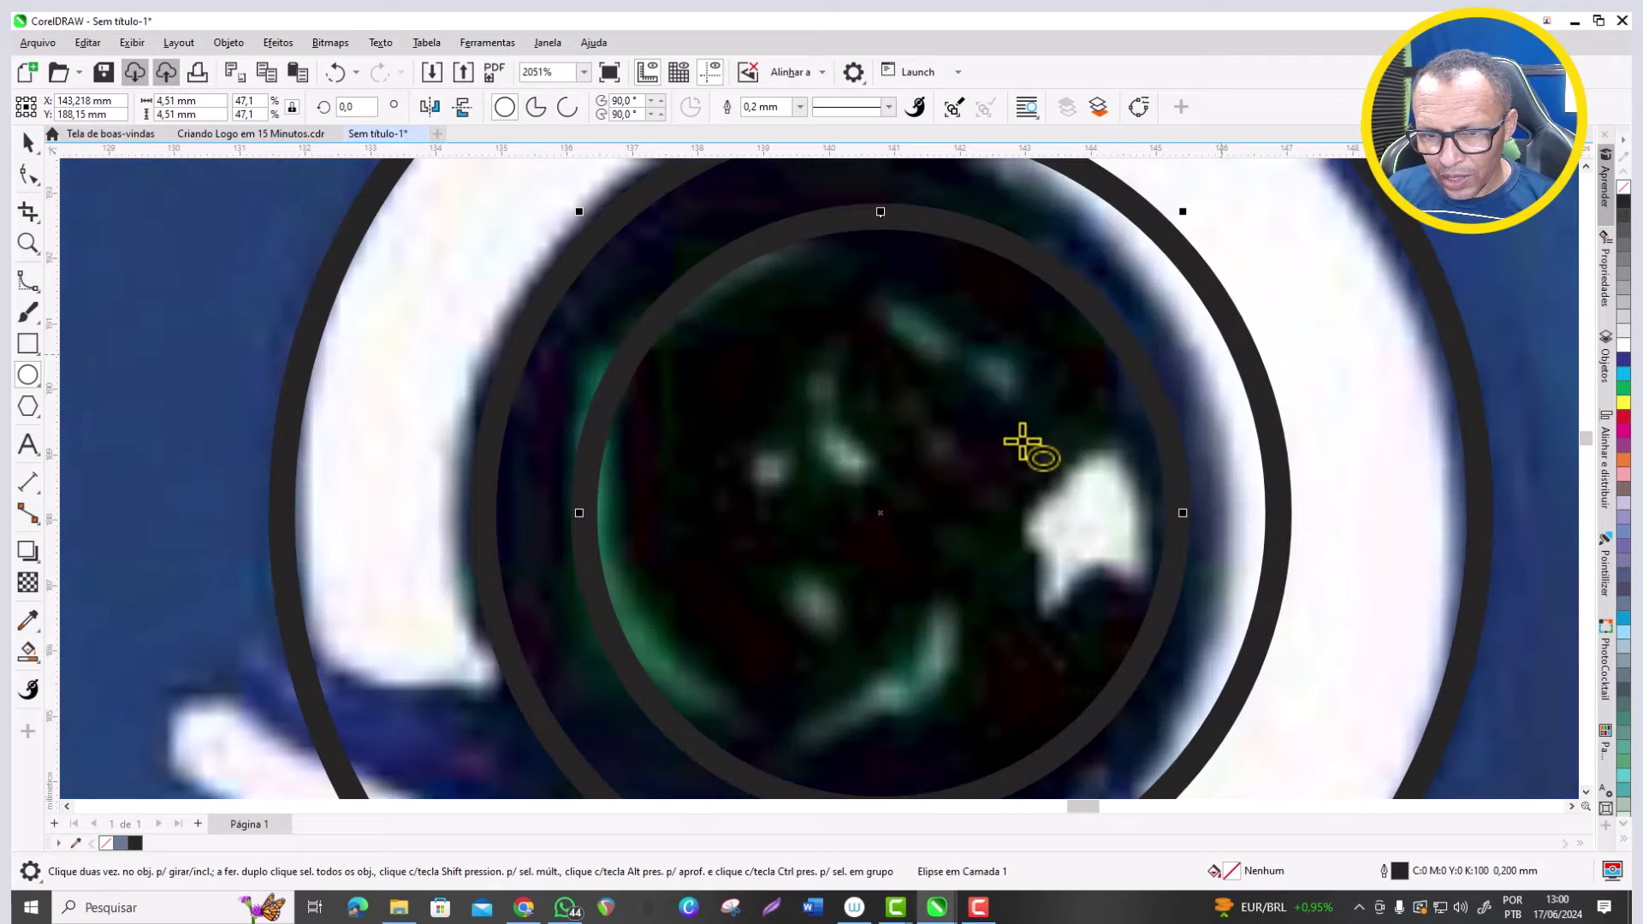
pyautogui.moveTo(1027, 444); pyautogui.dragTo(1188, 616)
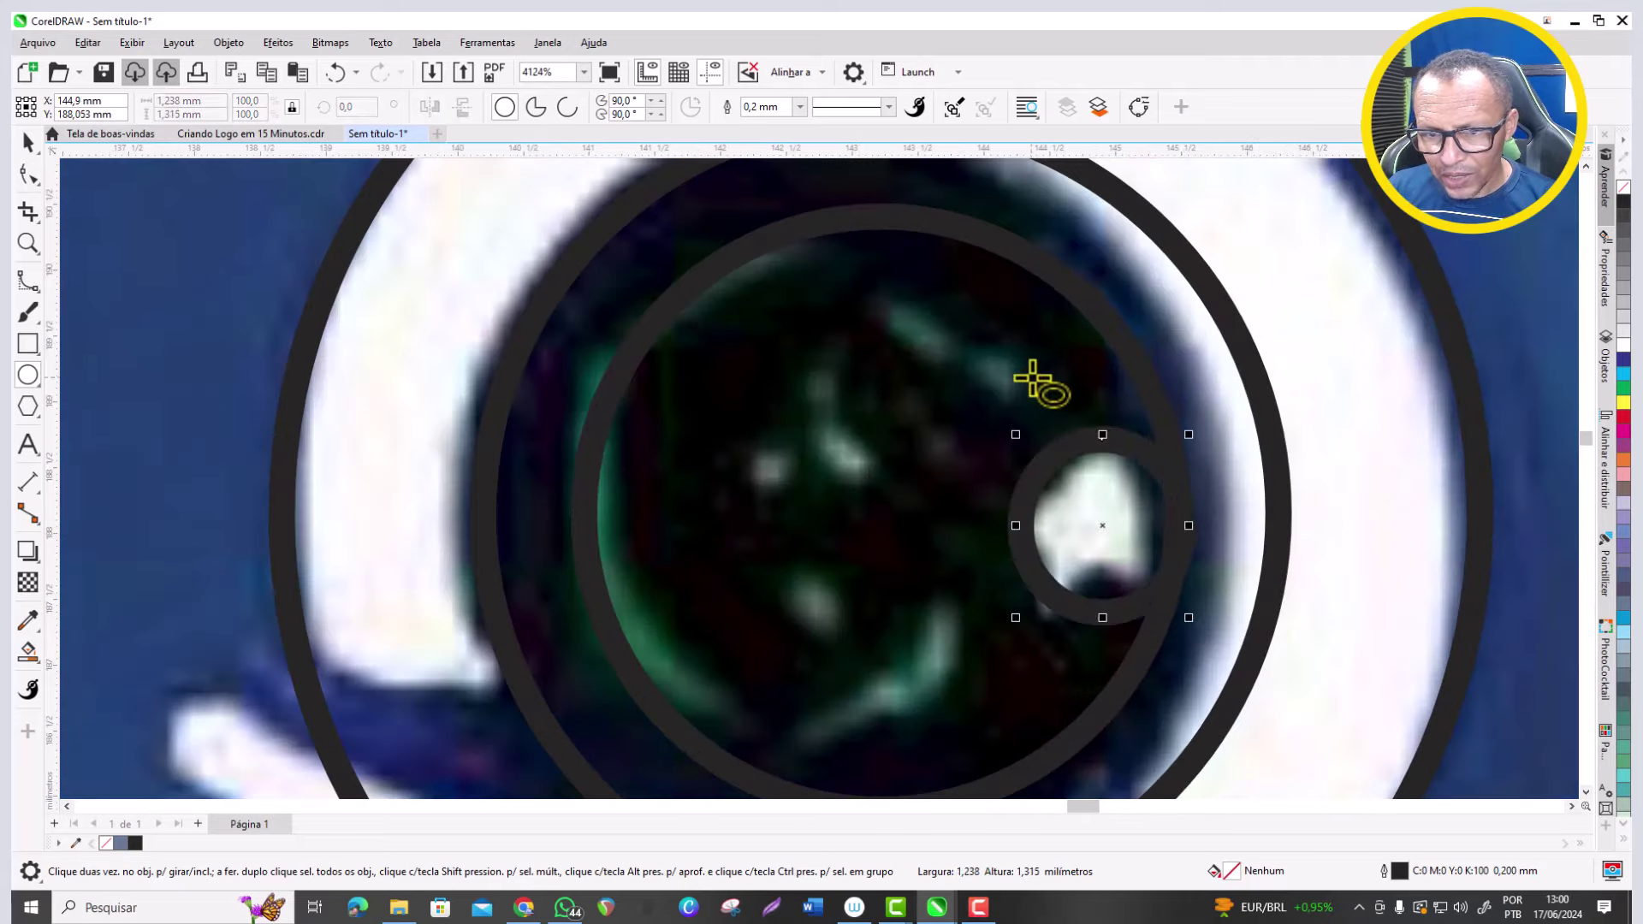
# Draw a closed B-Spline eyelid shape about 10.6 by 7.9 mm across the lower edge of the eye, pointed at both ends.
pyautogui.scroll(-3, 1034, 374)
pyautogui.scroll(2, 993, 565)
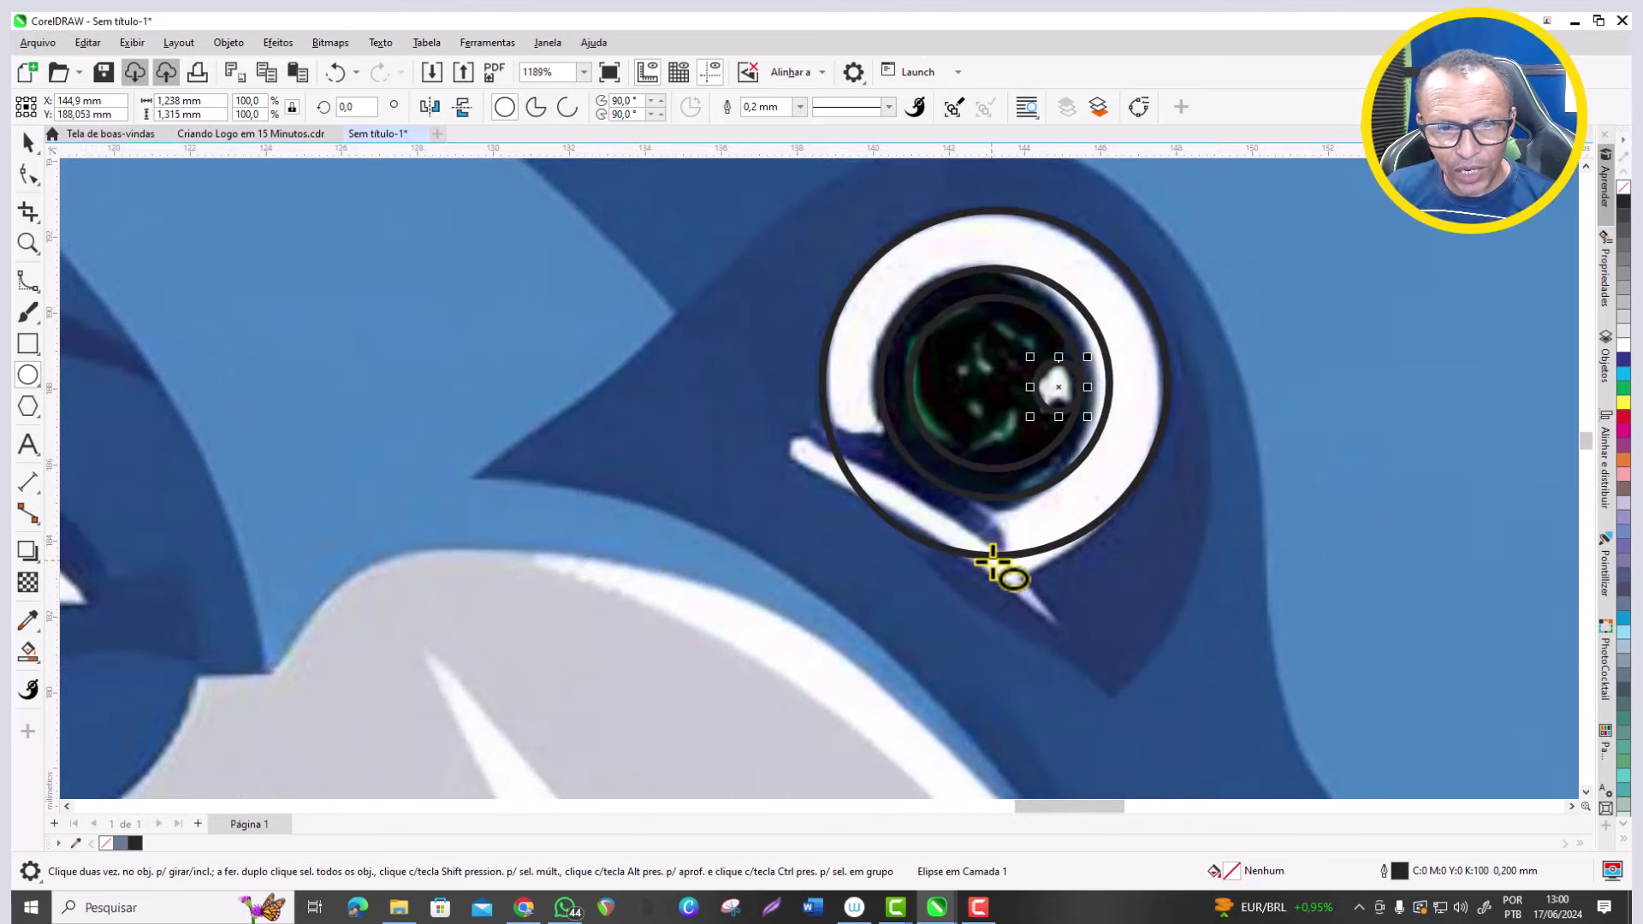
pyautogui.scroll(-1, 977, 559)
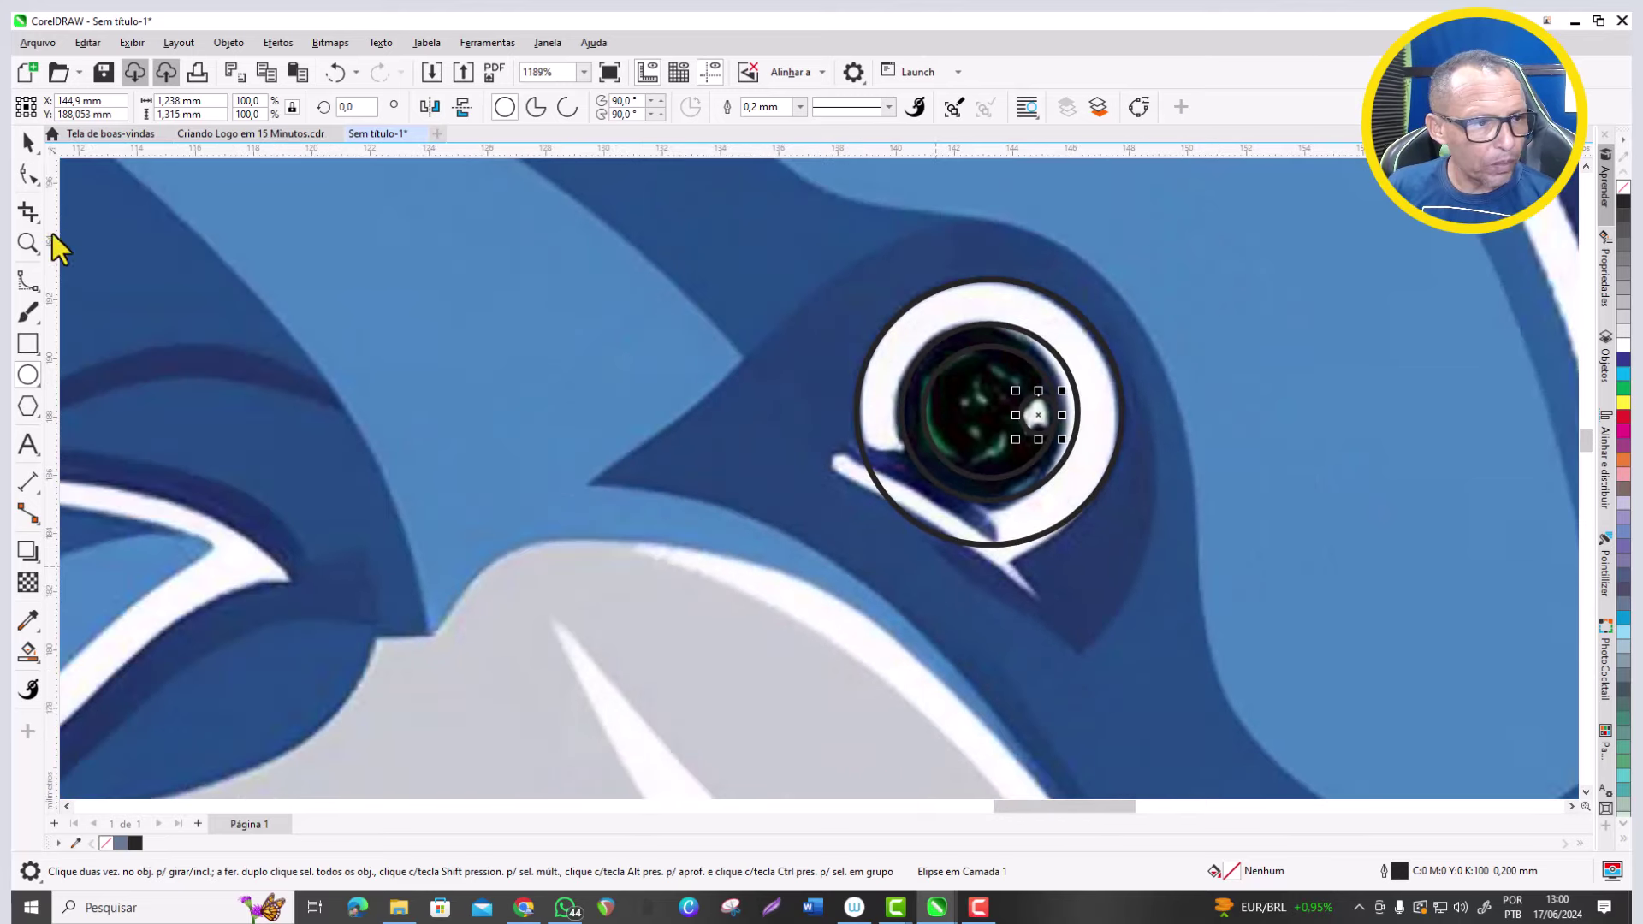
pyautogui.click(38, 291)
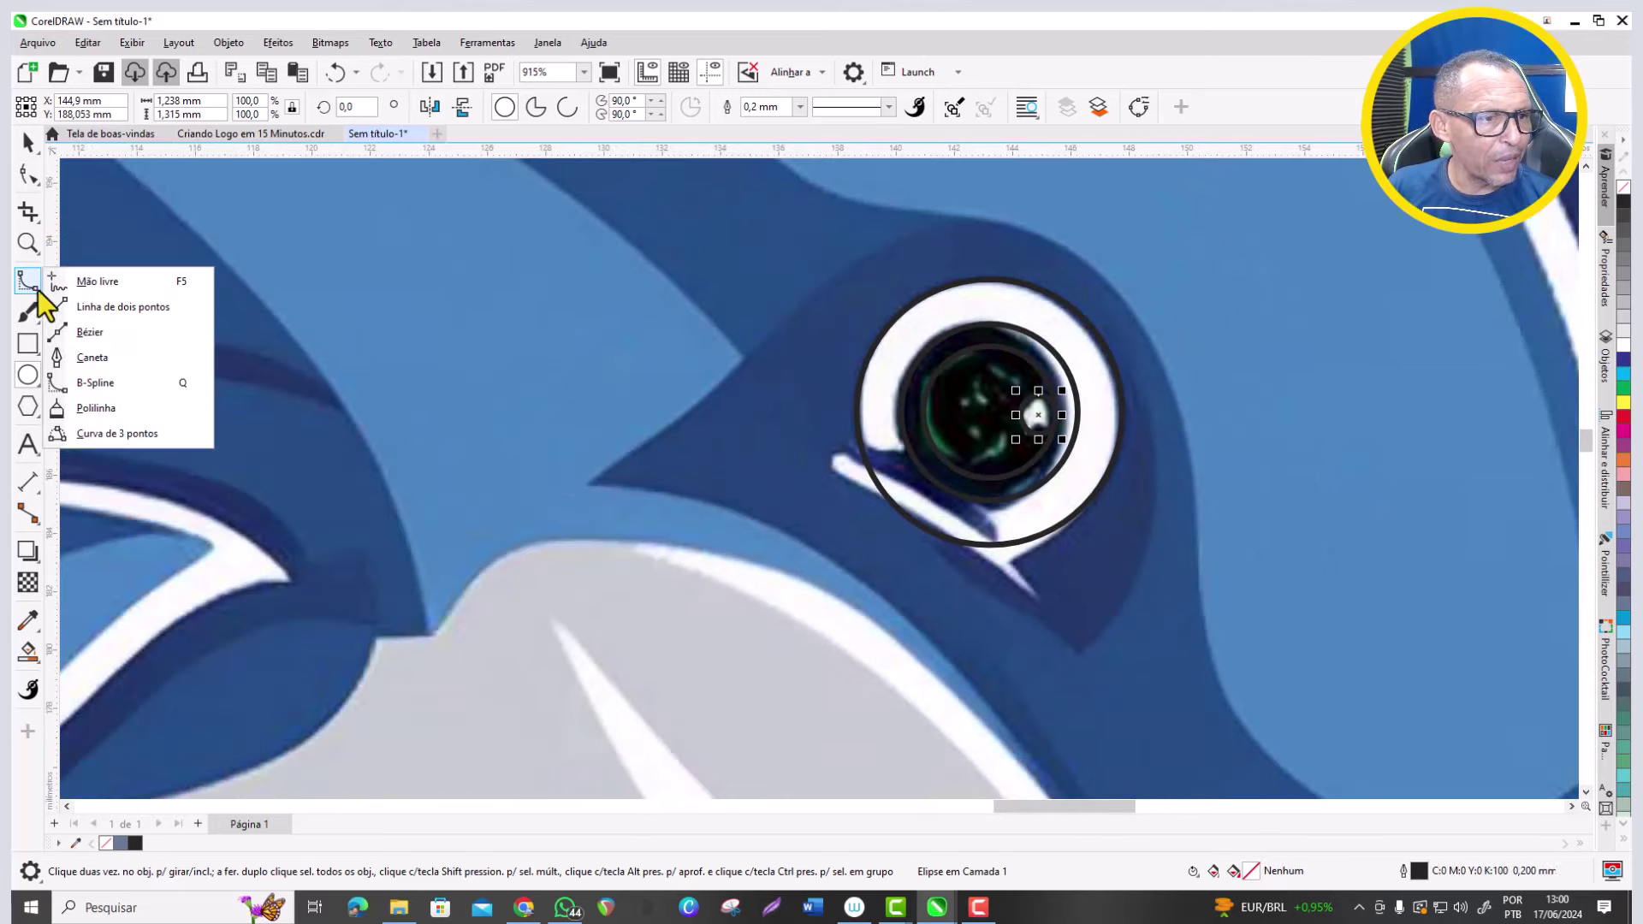
pyautogui.click(95, 385)
pyautogui.scroll(2, 856, 578)
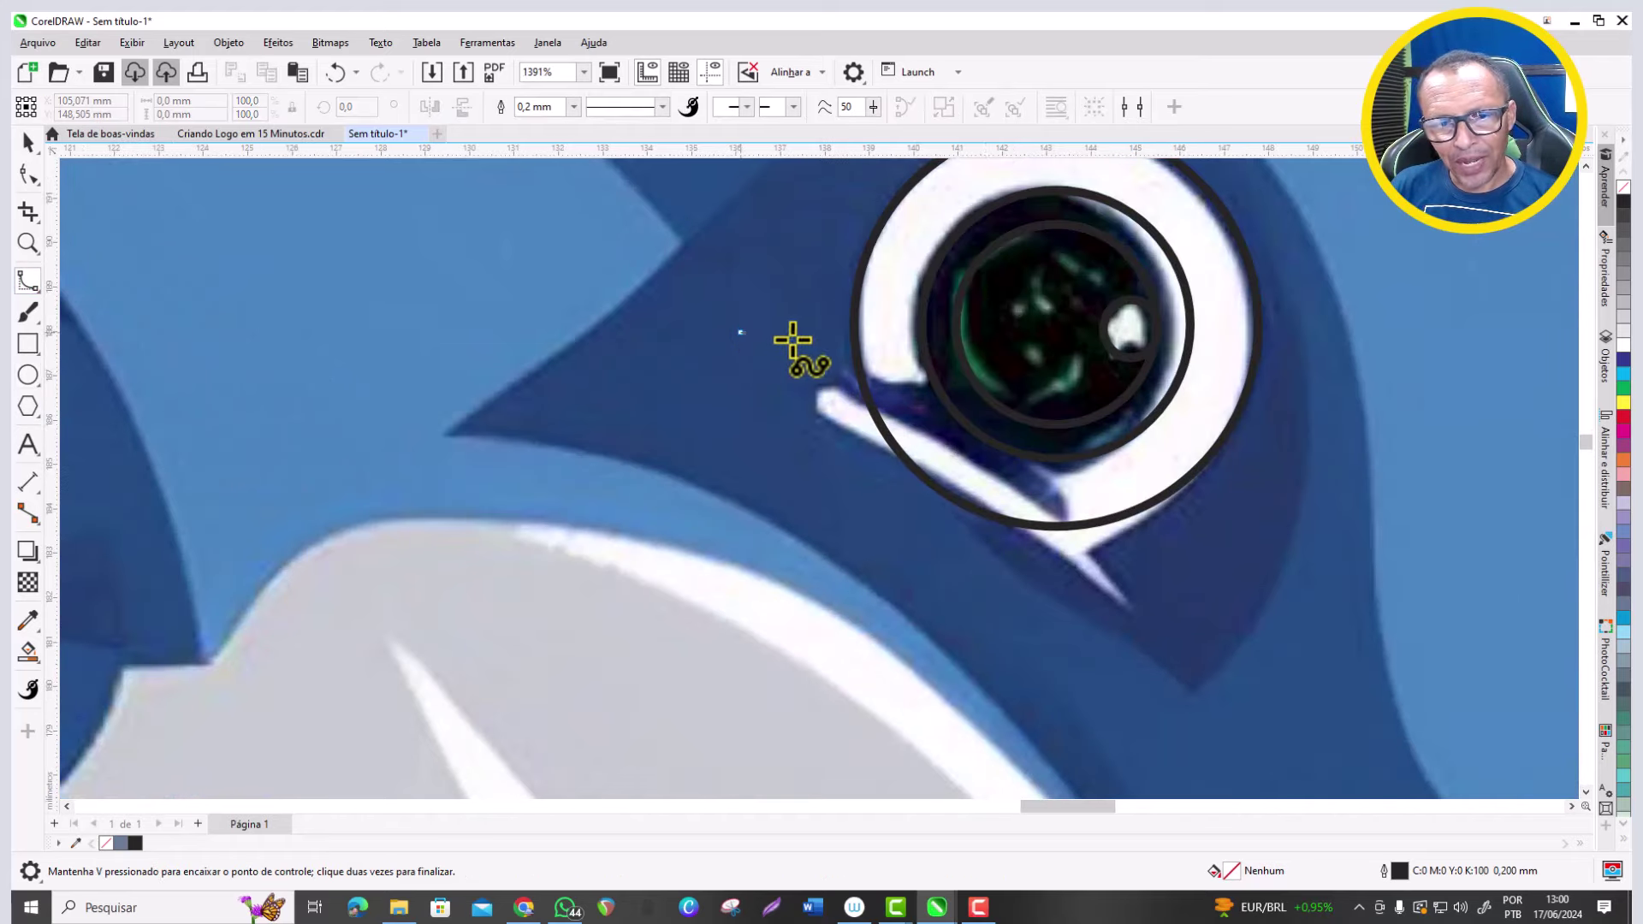
pyautogui.click(835, 344)
pyautogui.click(933, 379)
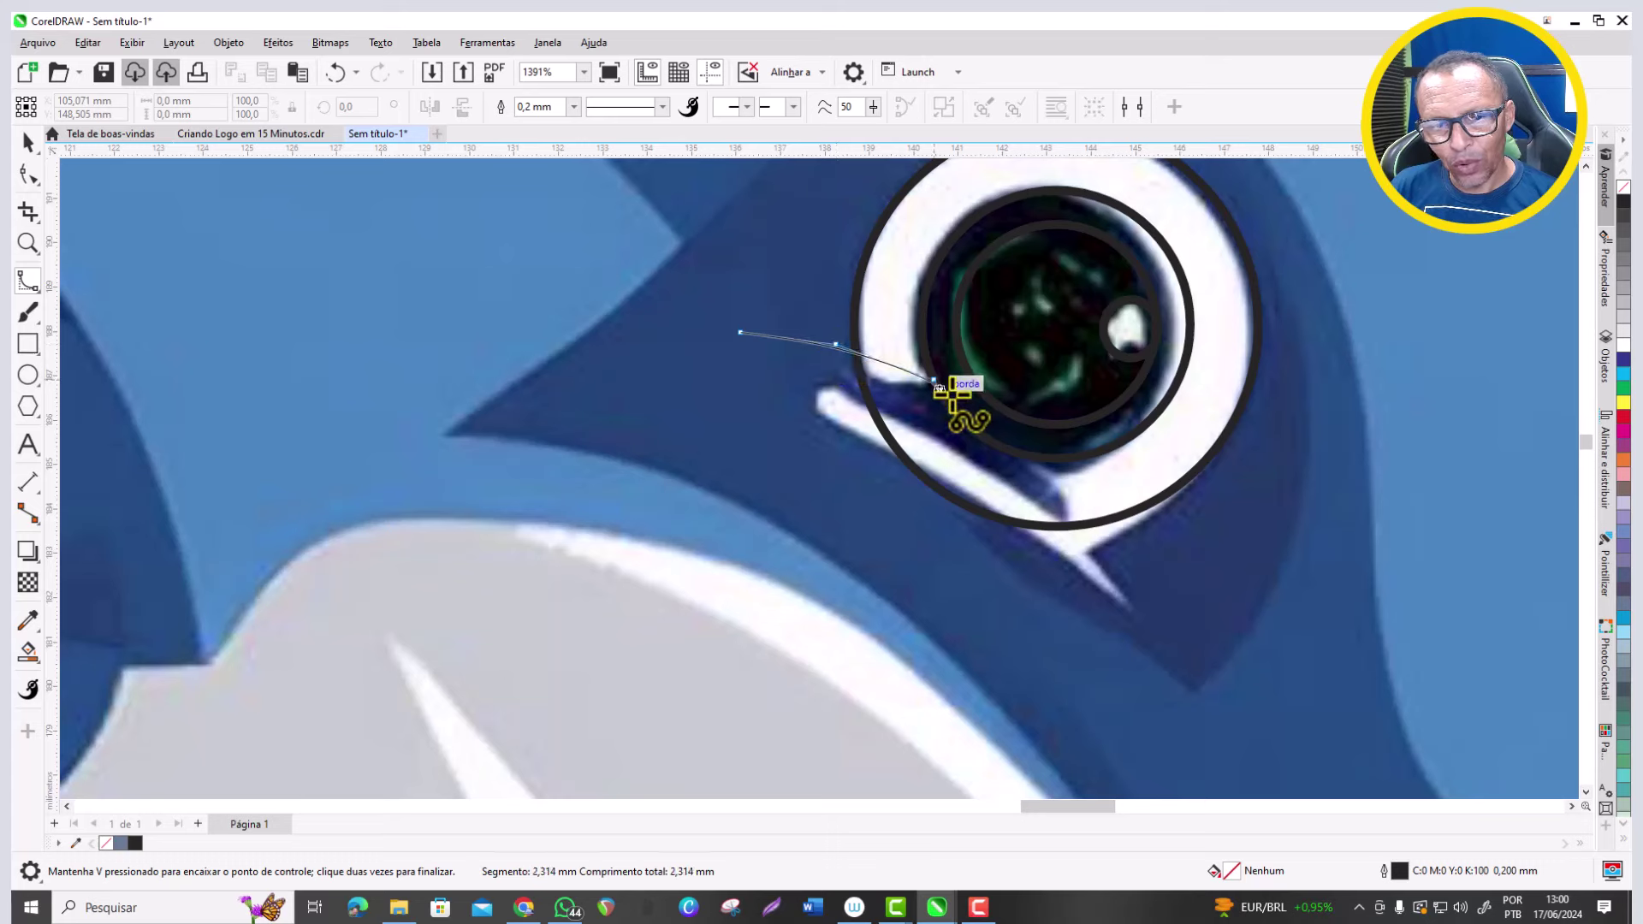
pyautogui.click(1027, 455)
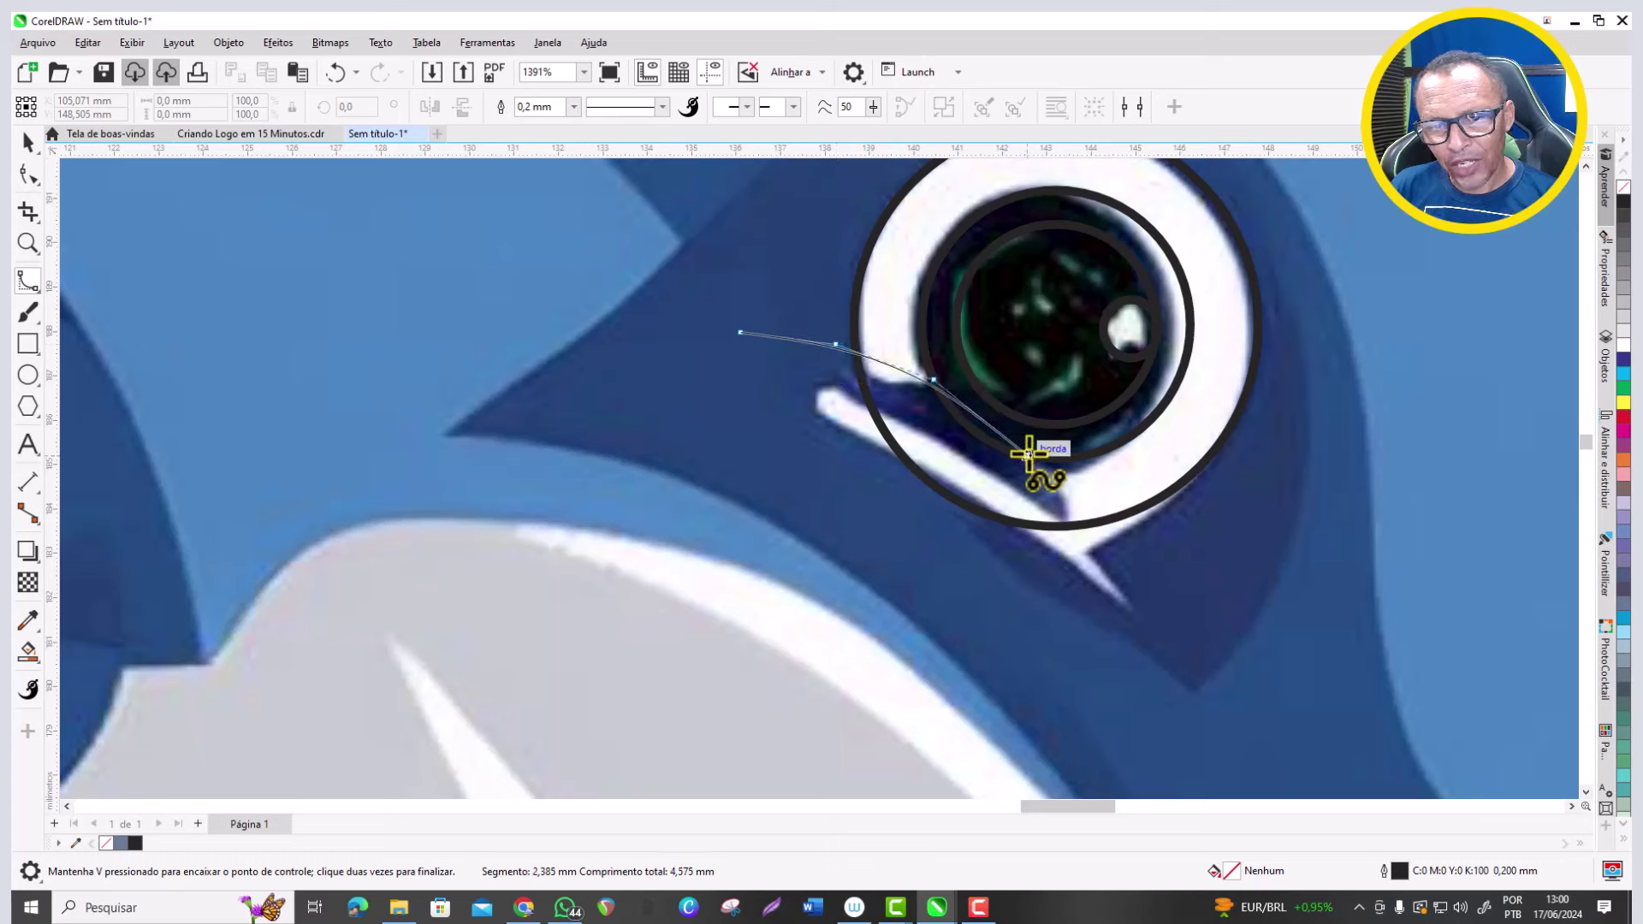
pyautogui.click(1083, 508)
pyautogui.click(1130, 588)
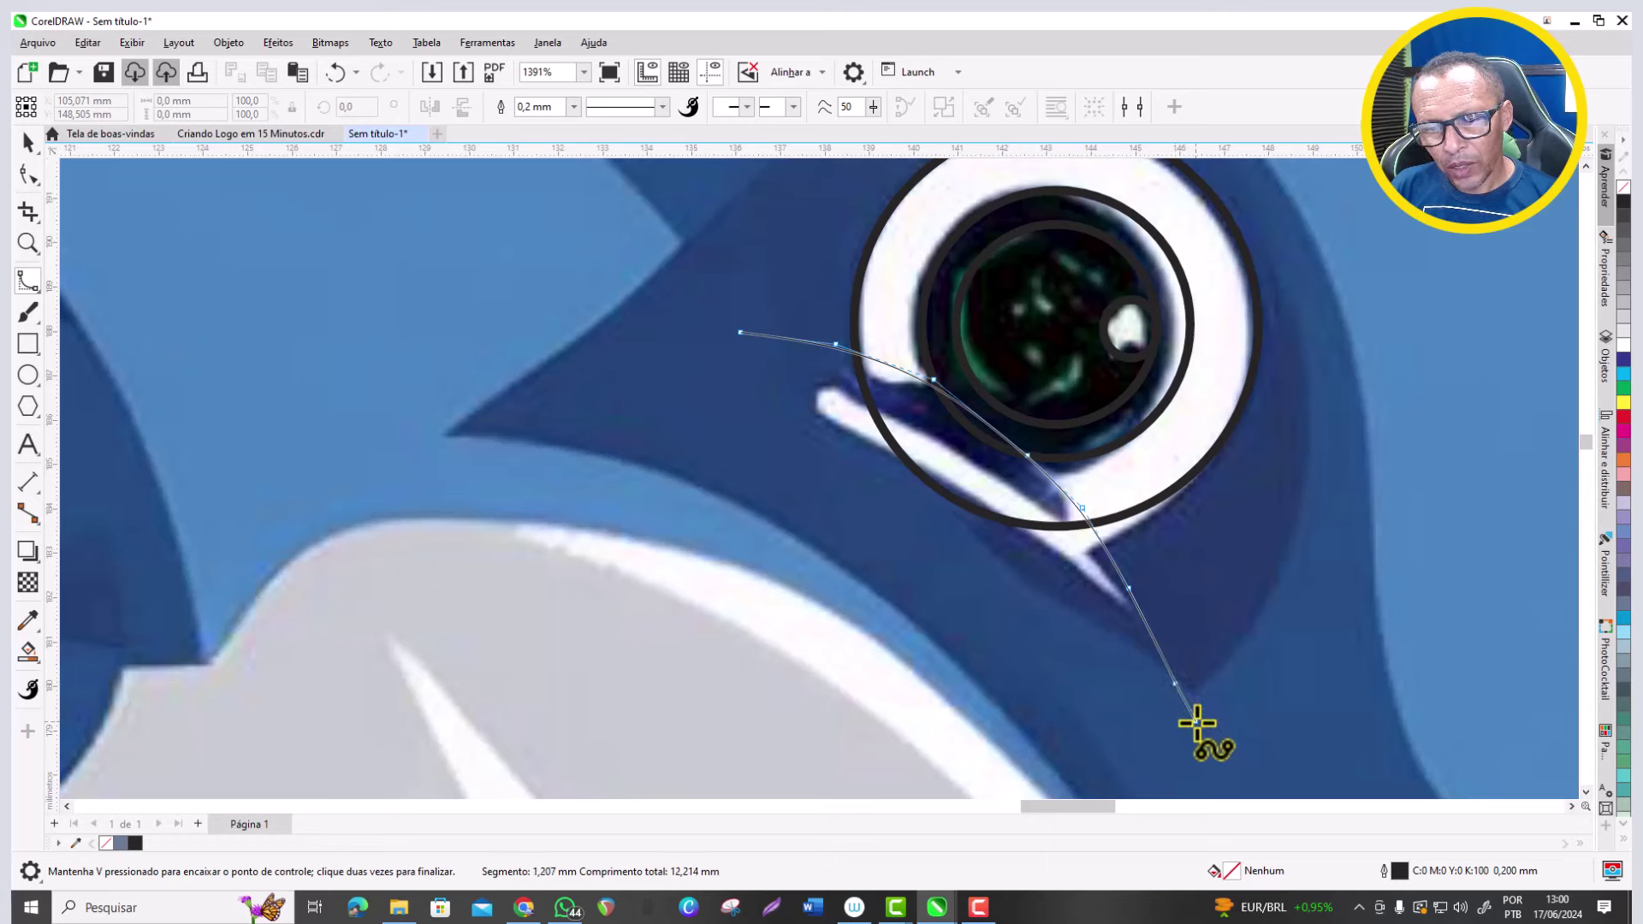
pyautogui.click(1178, 691)
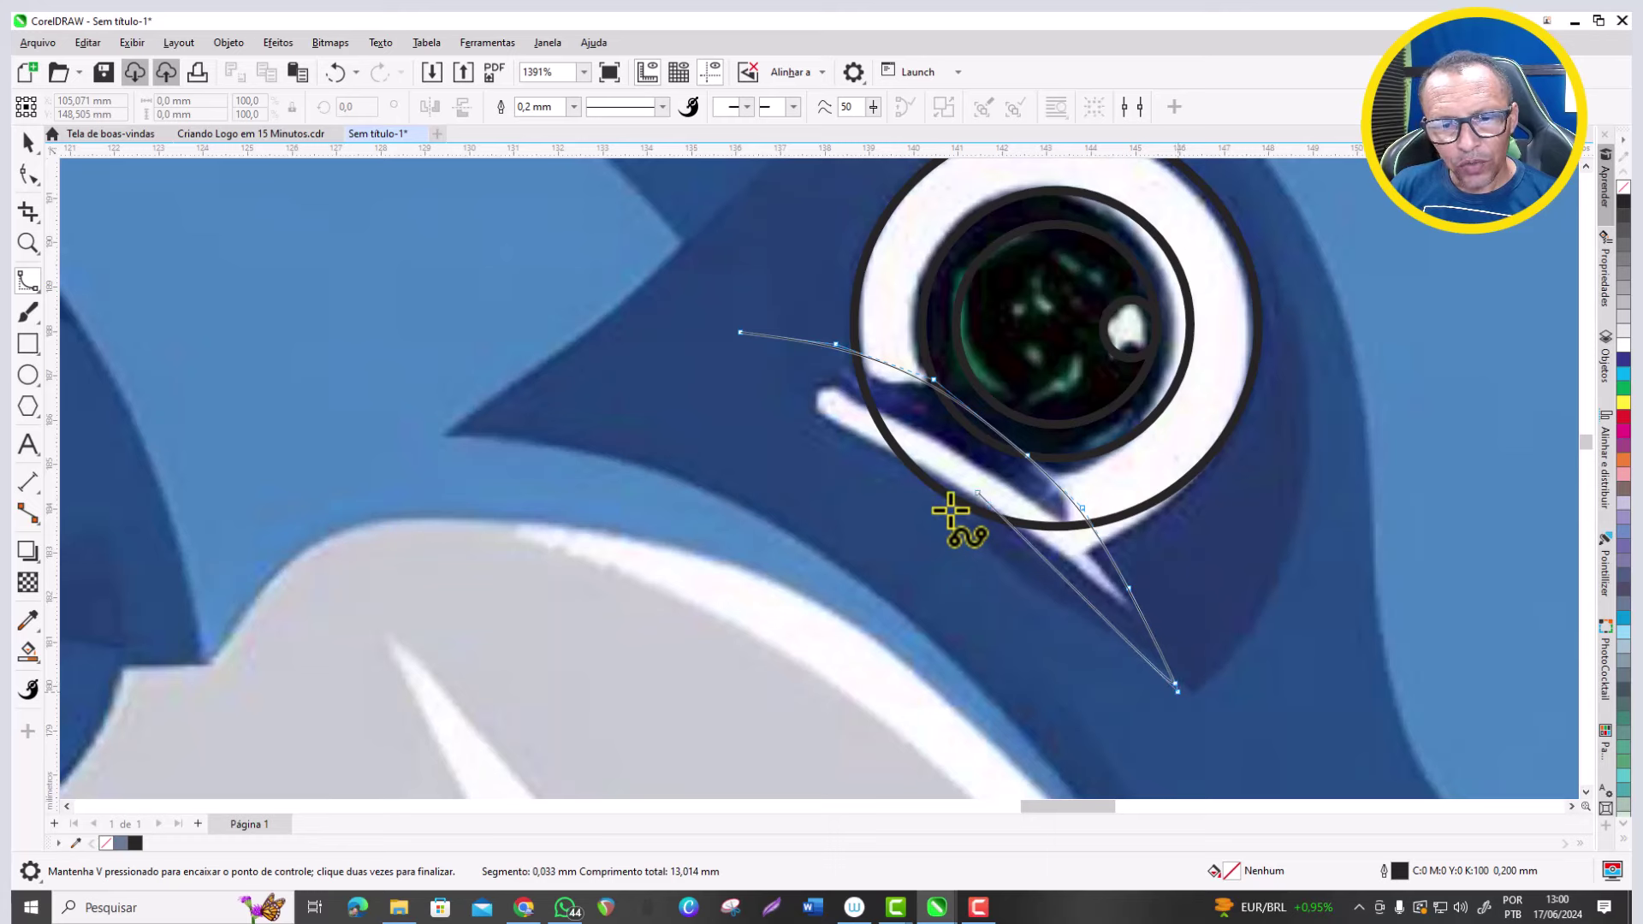
pyautogui.click(740, 333)
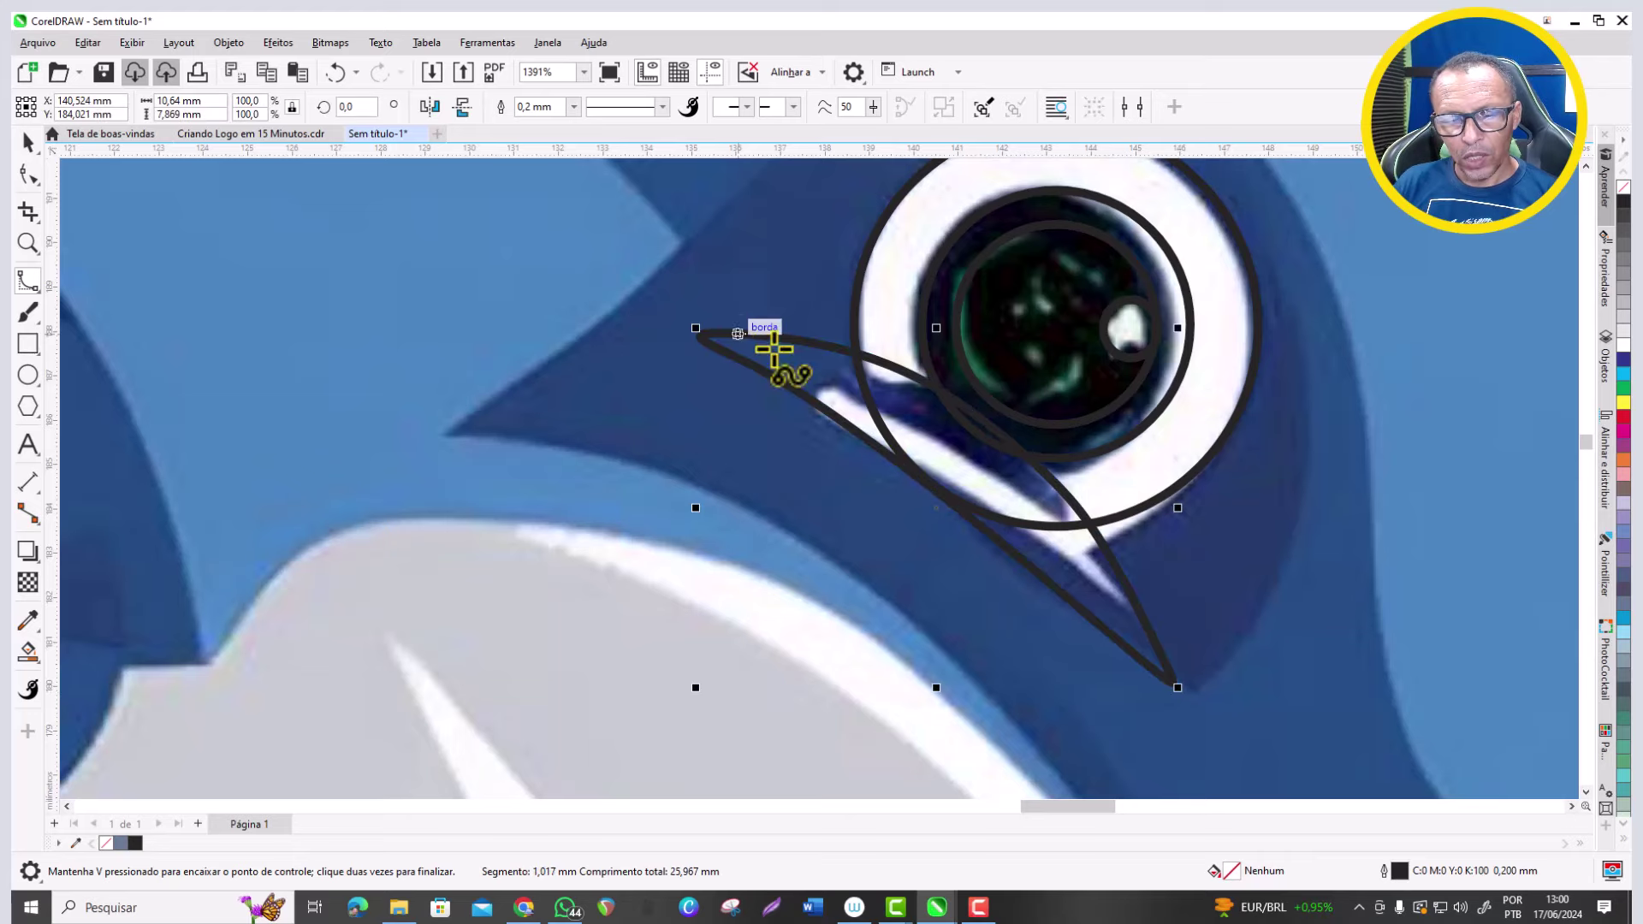
# Trace the white sliver below the eye as a closed B-Spline shape about 7.1 by 4.9 mm.
pyautogui.scroll(2, 991, 502)
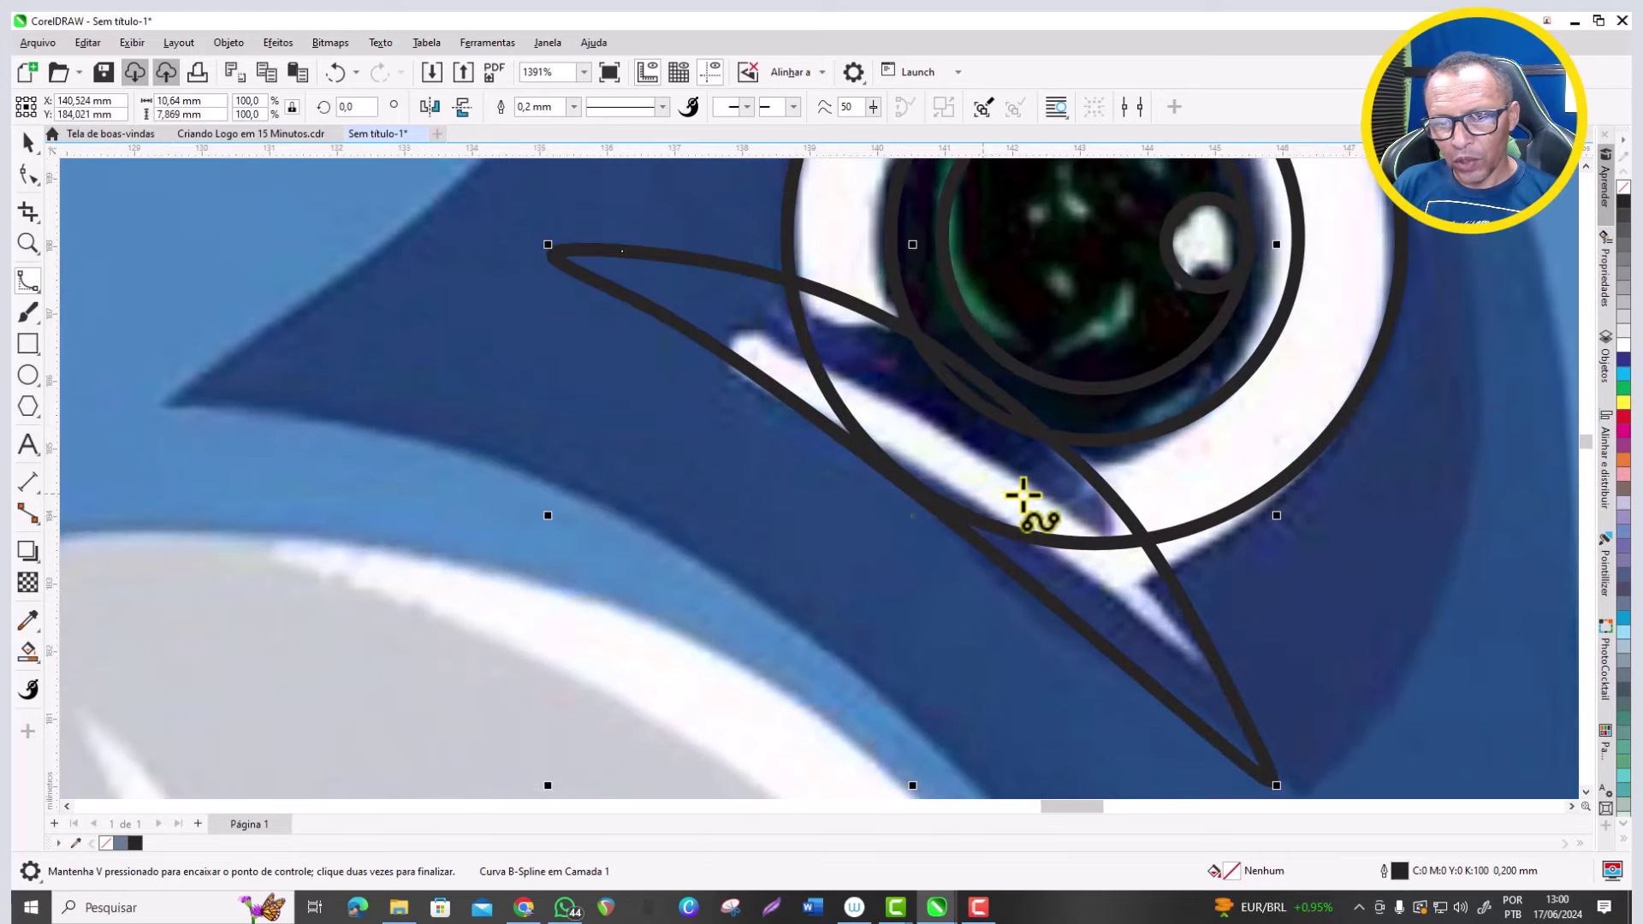
pyautogui.click(1196, 671)
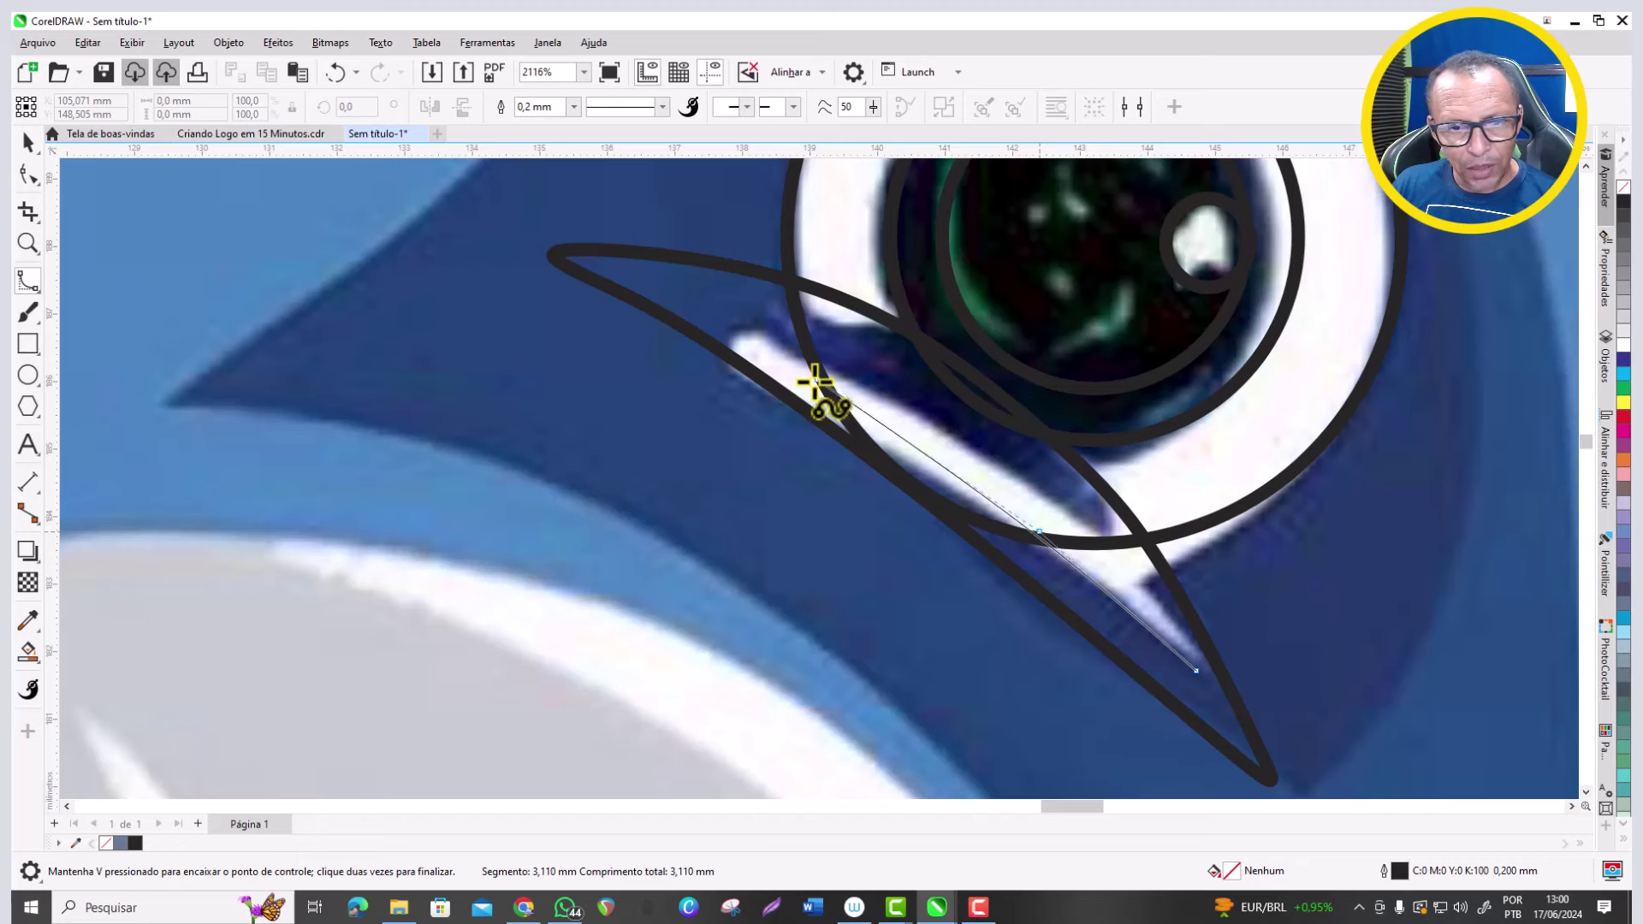
pyautogui.click(784, 383)
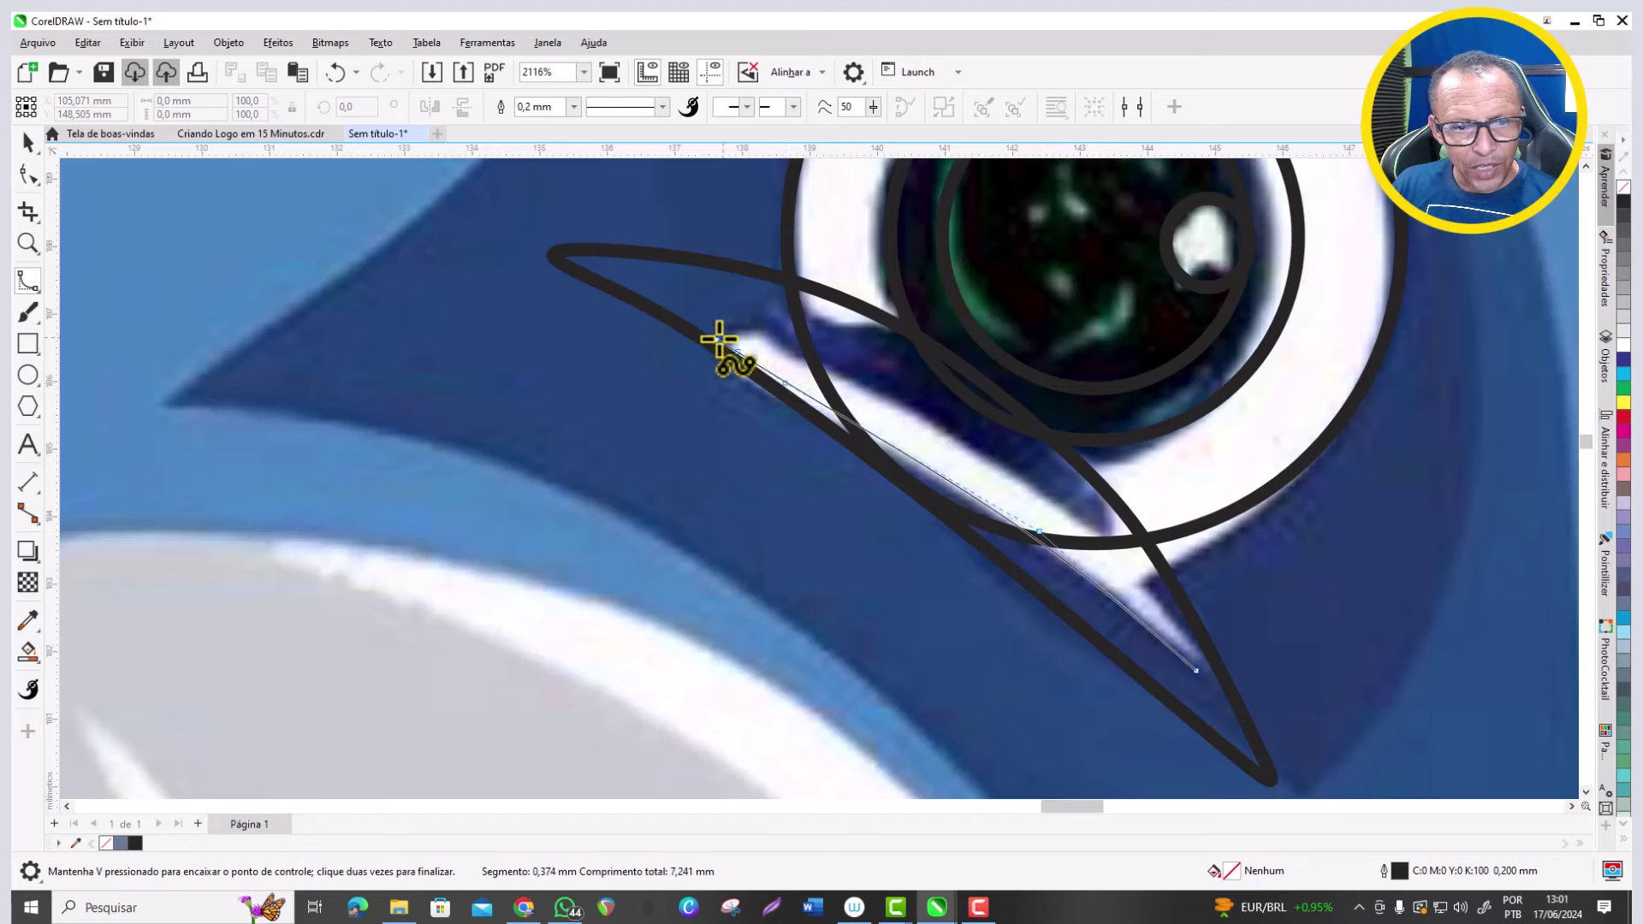
pyautogui.click(706, 333)
pyautogui.click(929, 416)
pyautogui.click(1041, 492)
pyautogui.click(1135, 588)
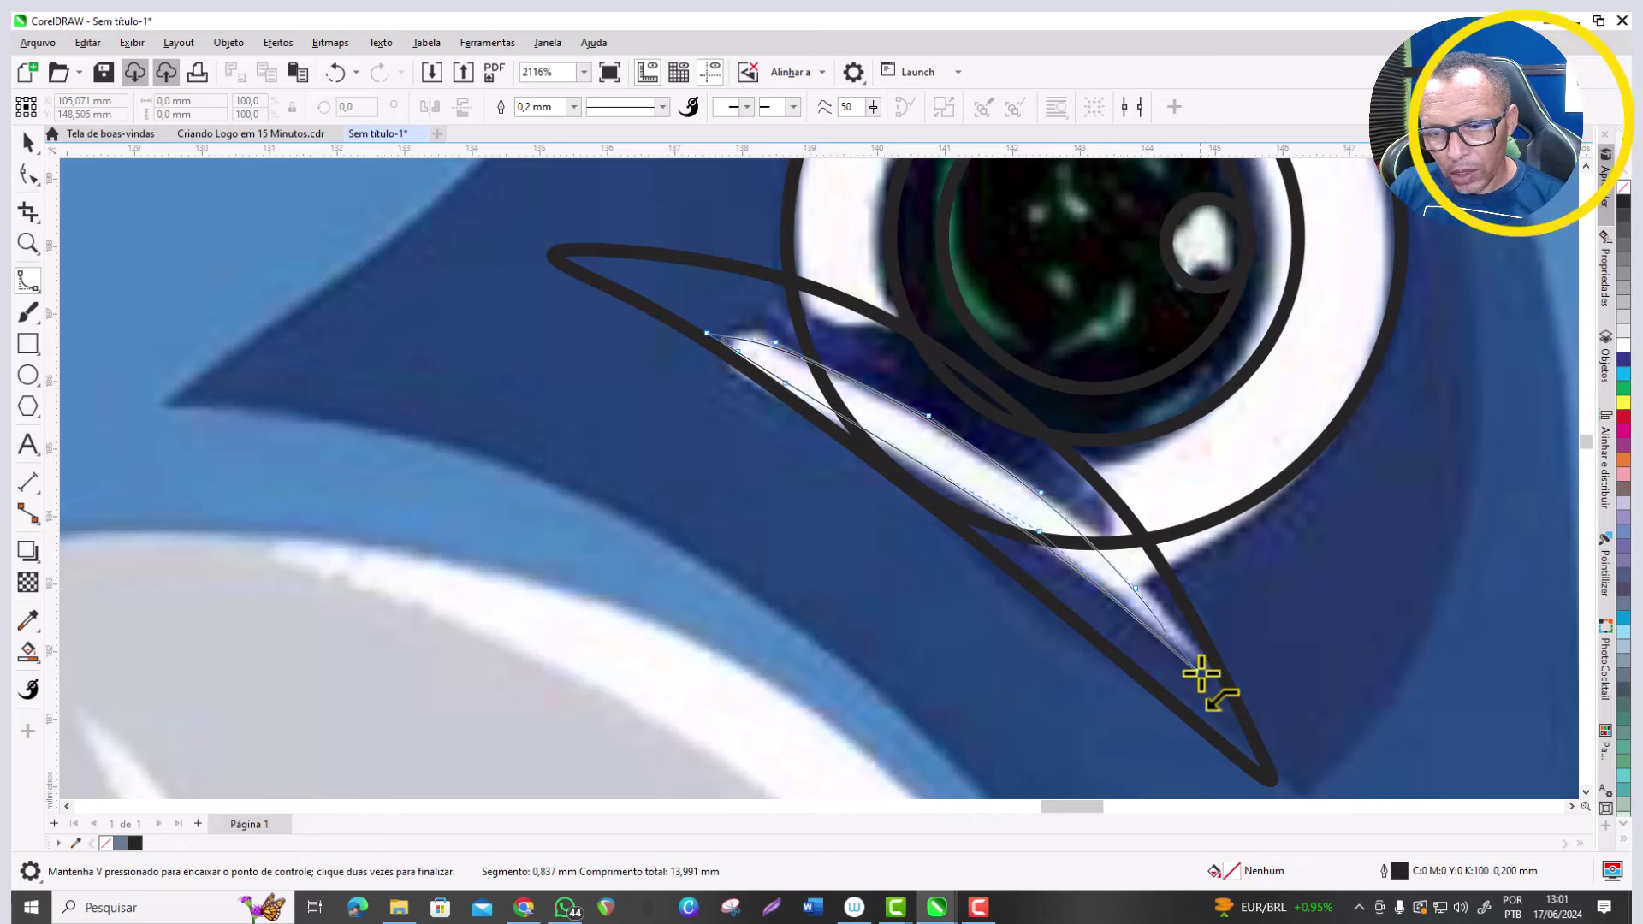
pyautogui.click(1201, 674)
pyautogui.click(1201, 673)
pyautogui.scroll(-2, 979, 540)
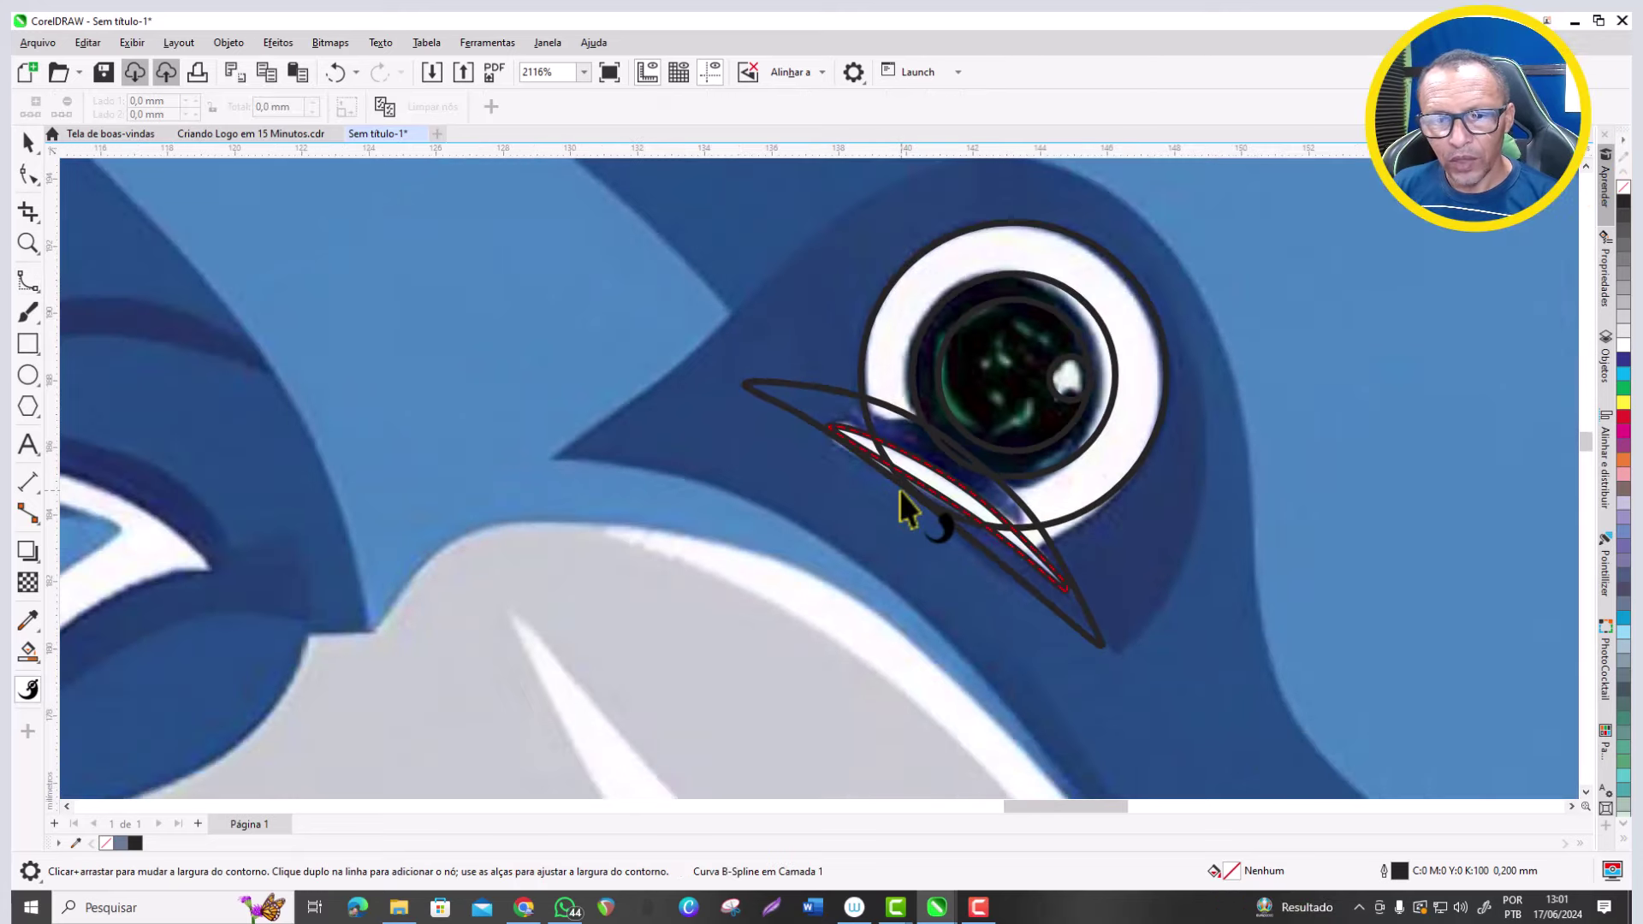
# Trace the dark blue eye patch with a B-Spline from its pointed rear corner over the eye and down its front edge.
pyautogui.scroll(-2, 895, 479)
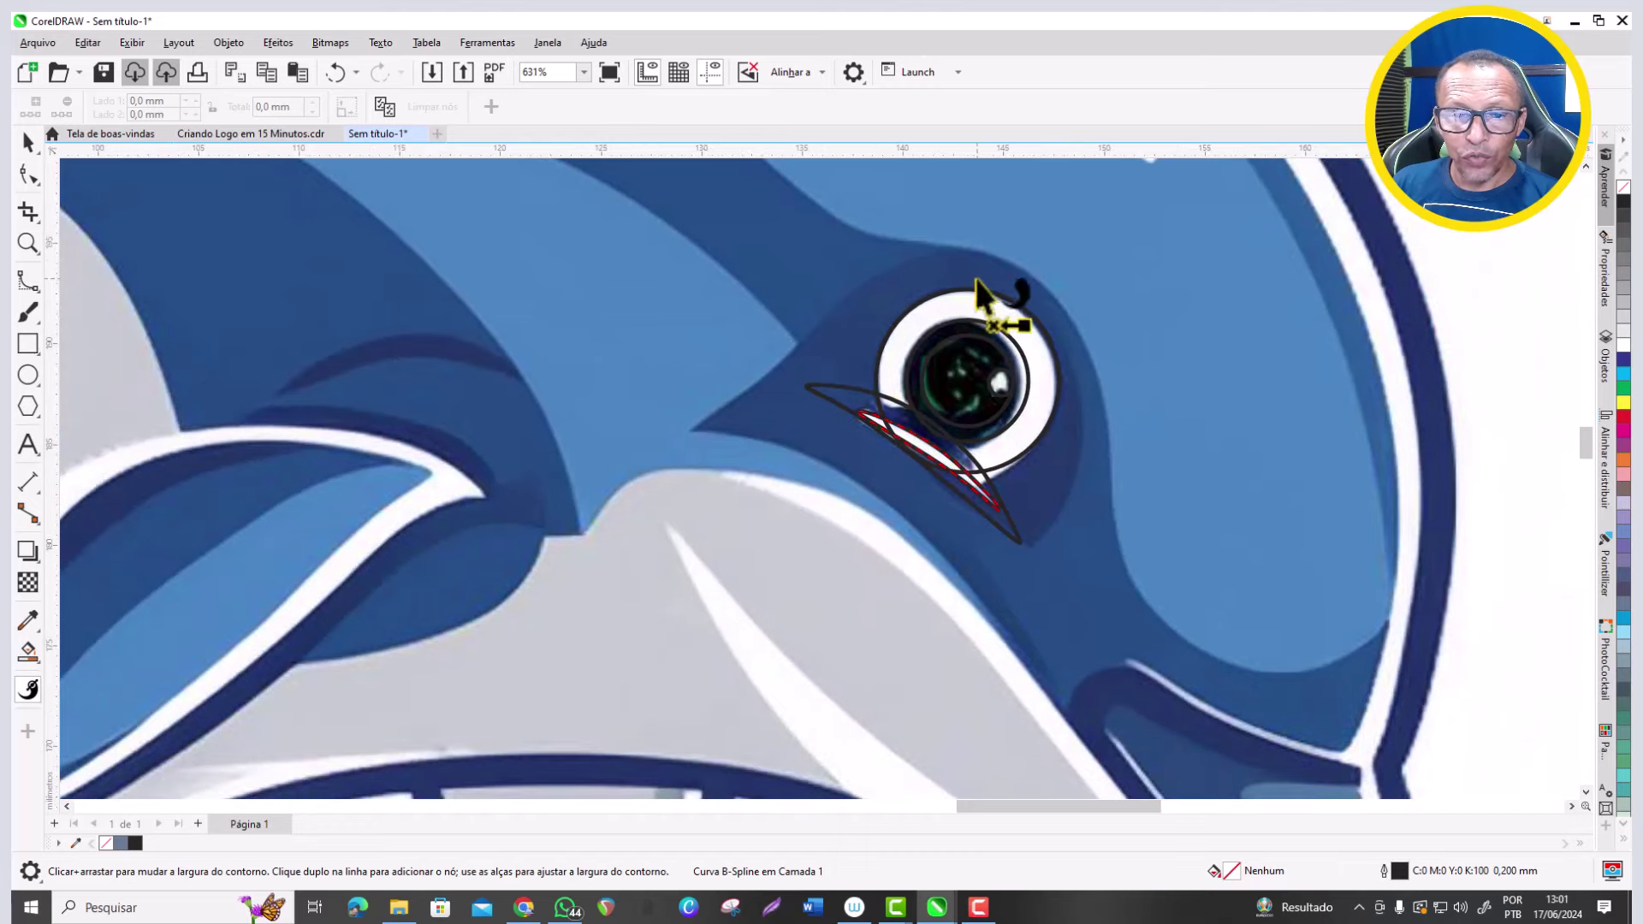
pyautogui.scroll(1, 983, 262)
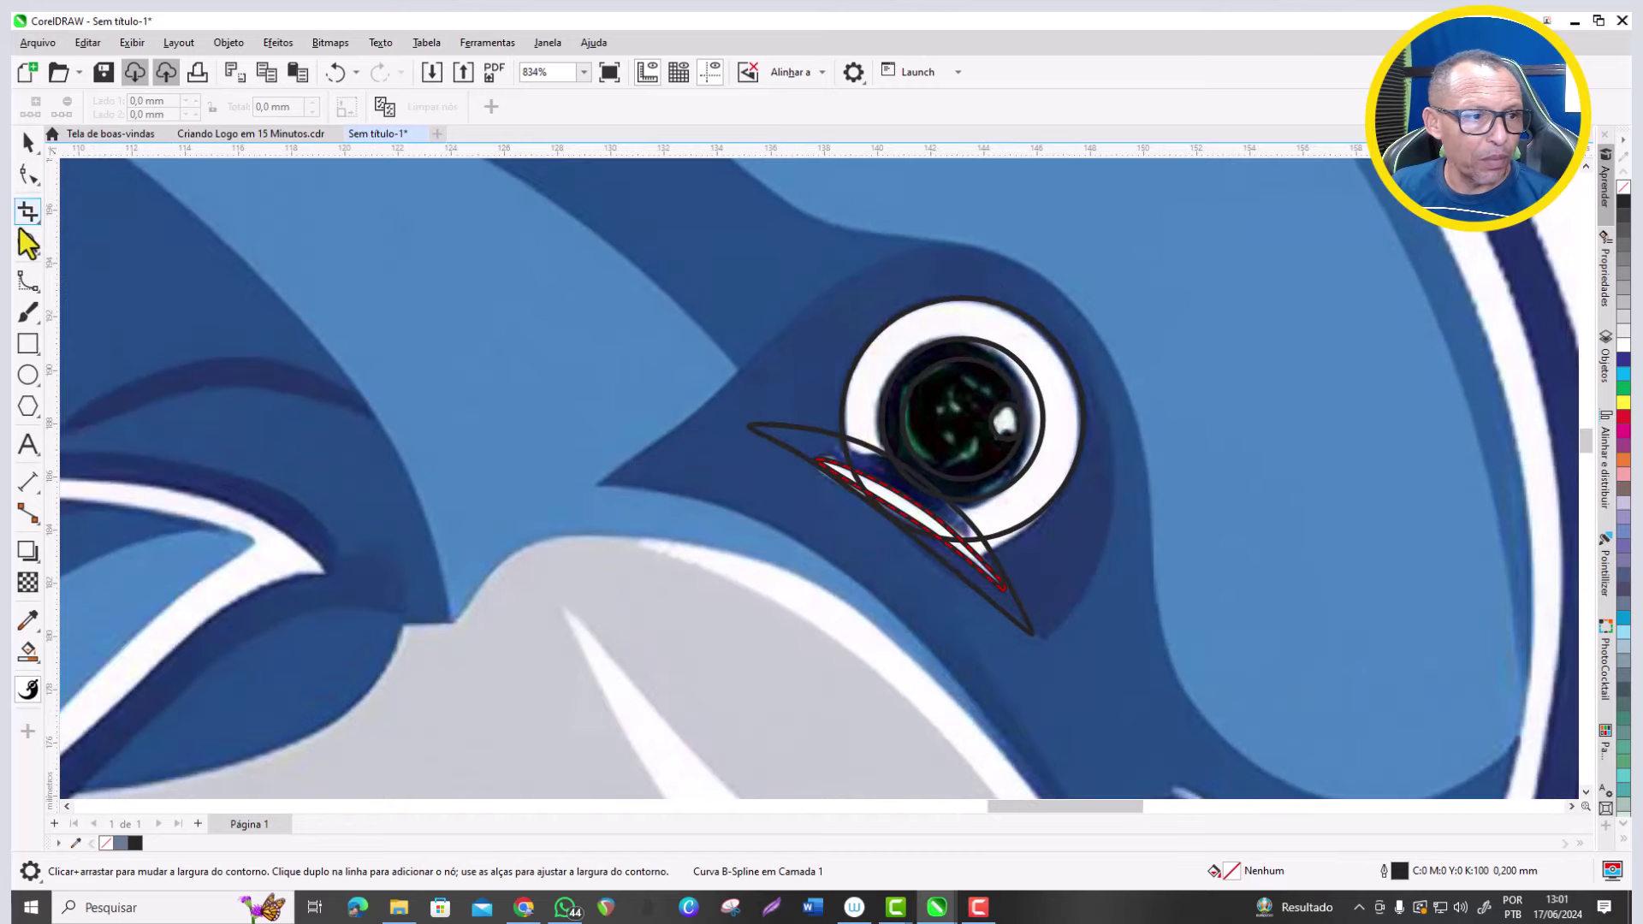
pyautogui.click(26, 288)
pyautogui.click(592, 486)
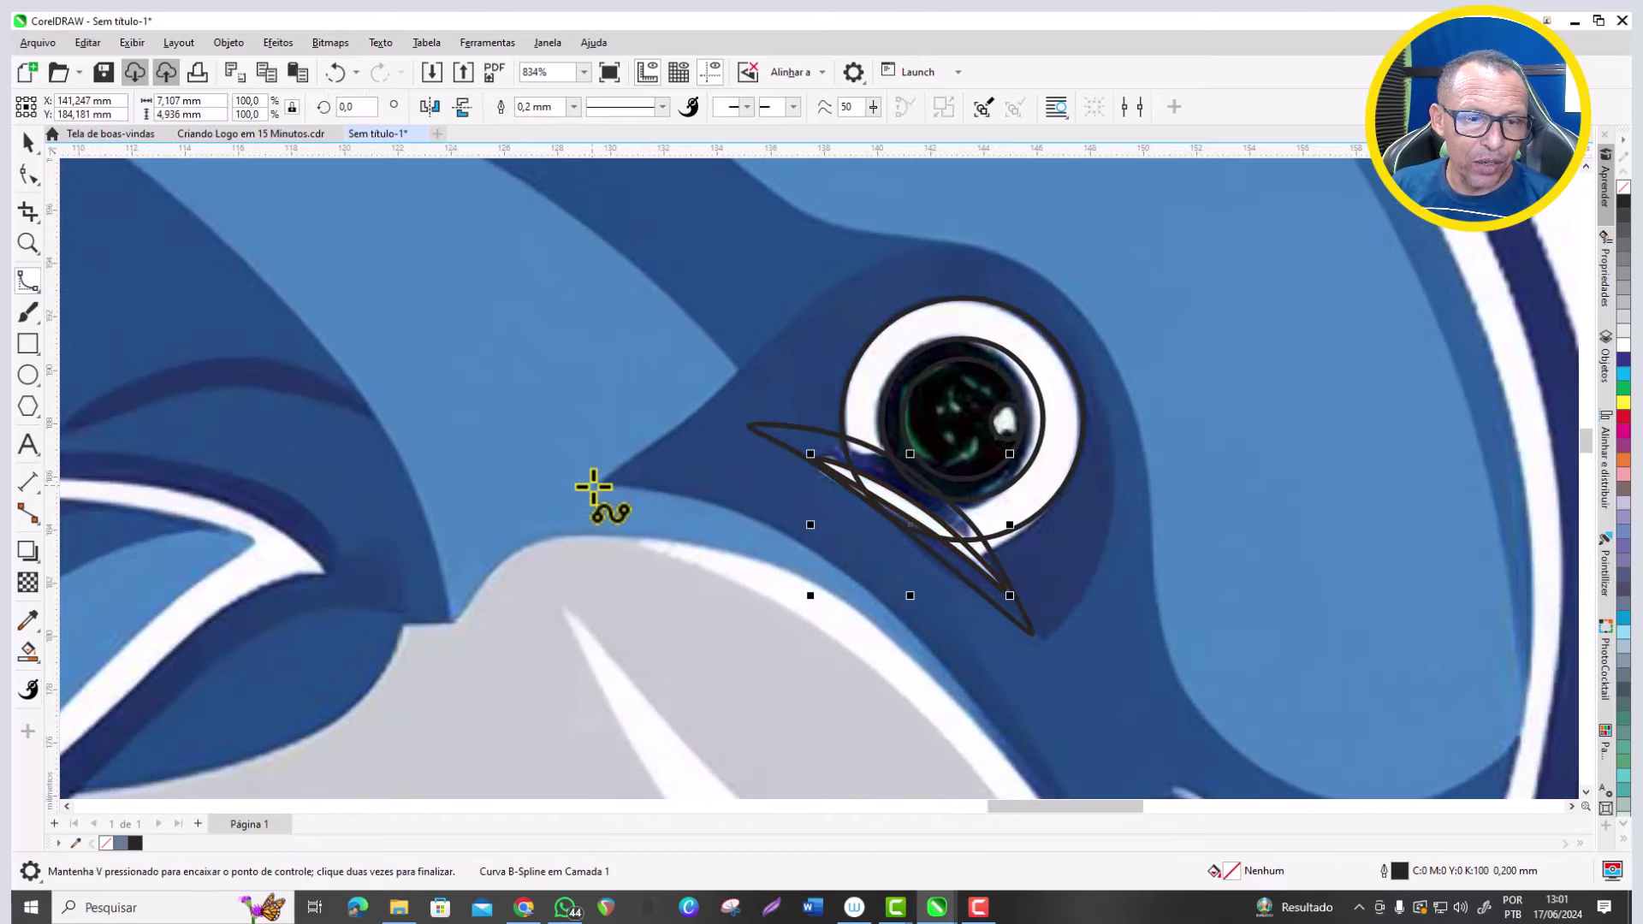
pyautogui.click(692, 413)
pyautogui.click(771, 333)
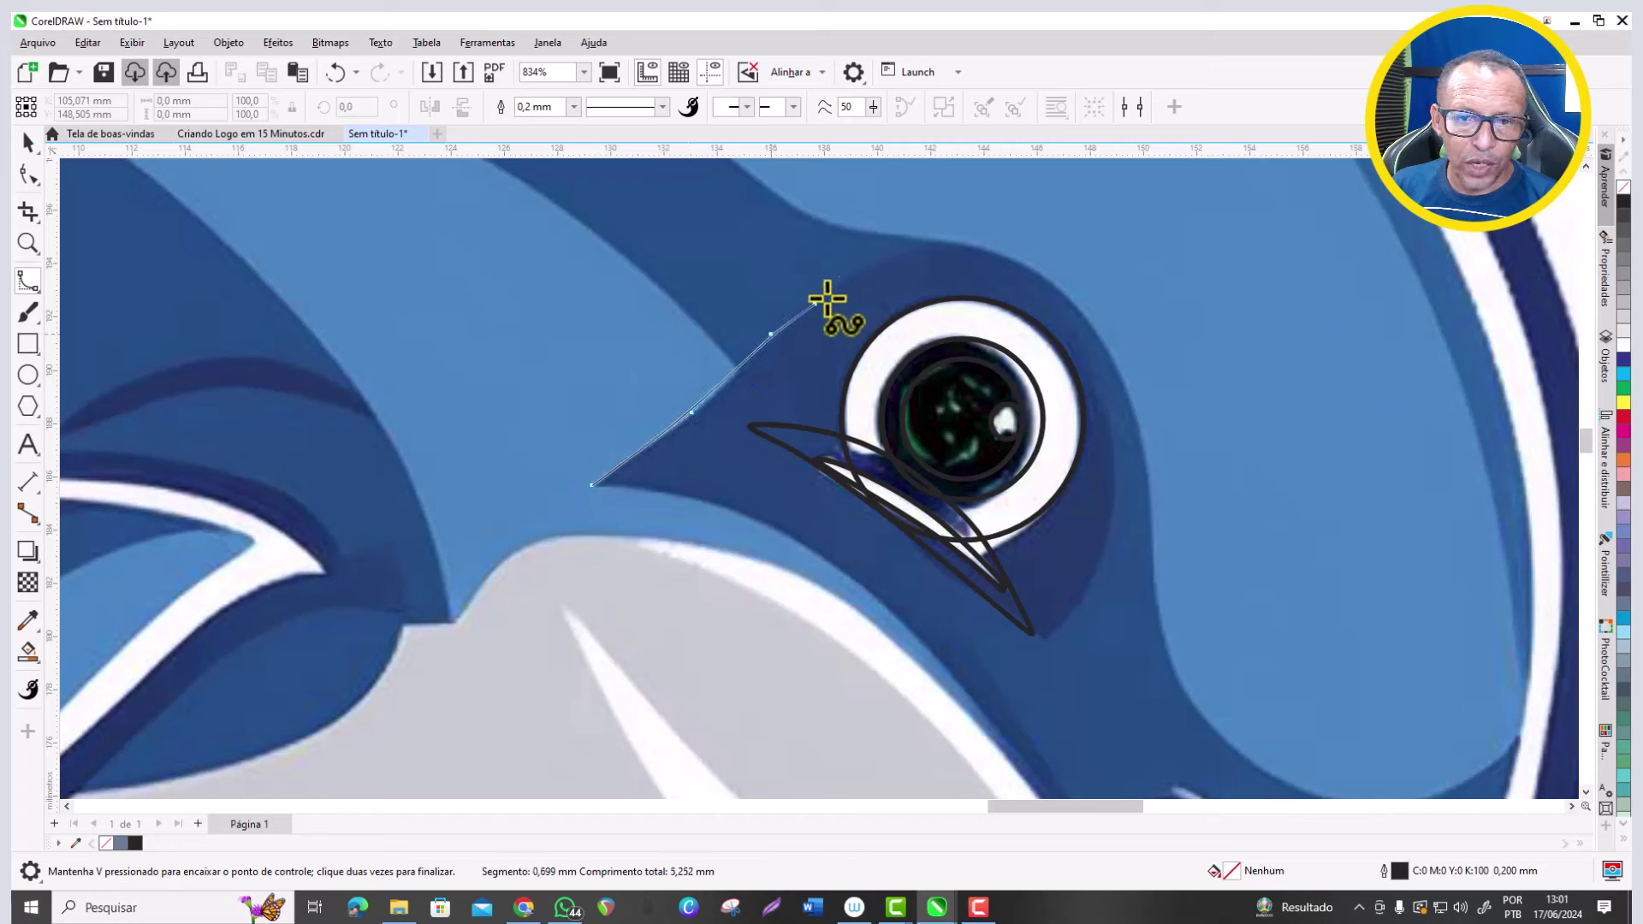
pyautogui.click(849, 276)
pyautogui.click(913, 249)
pyautogui.click(989, 249)
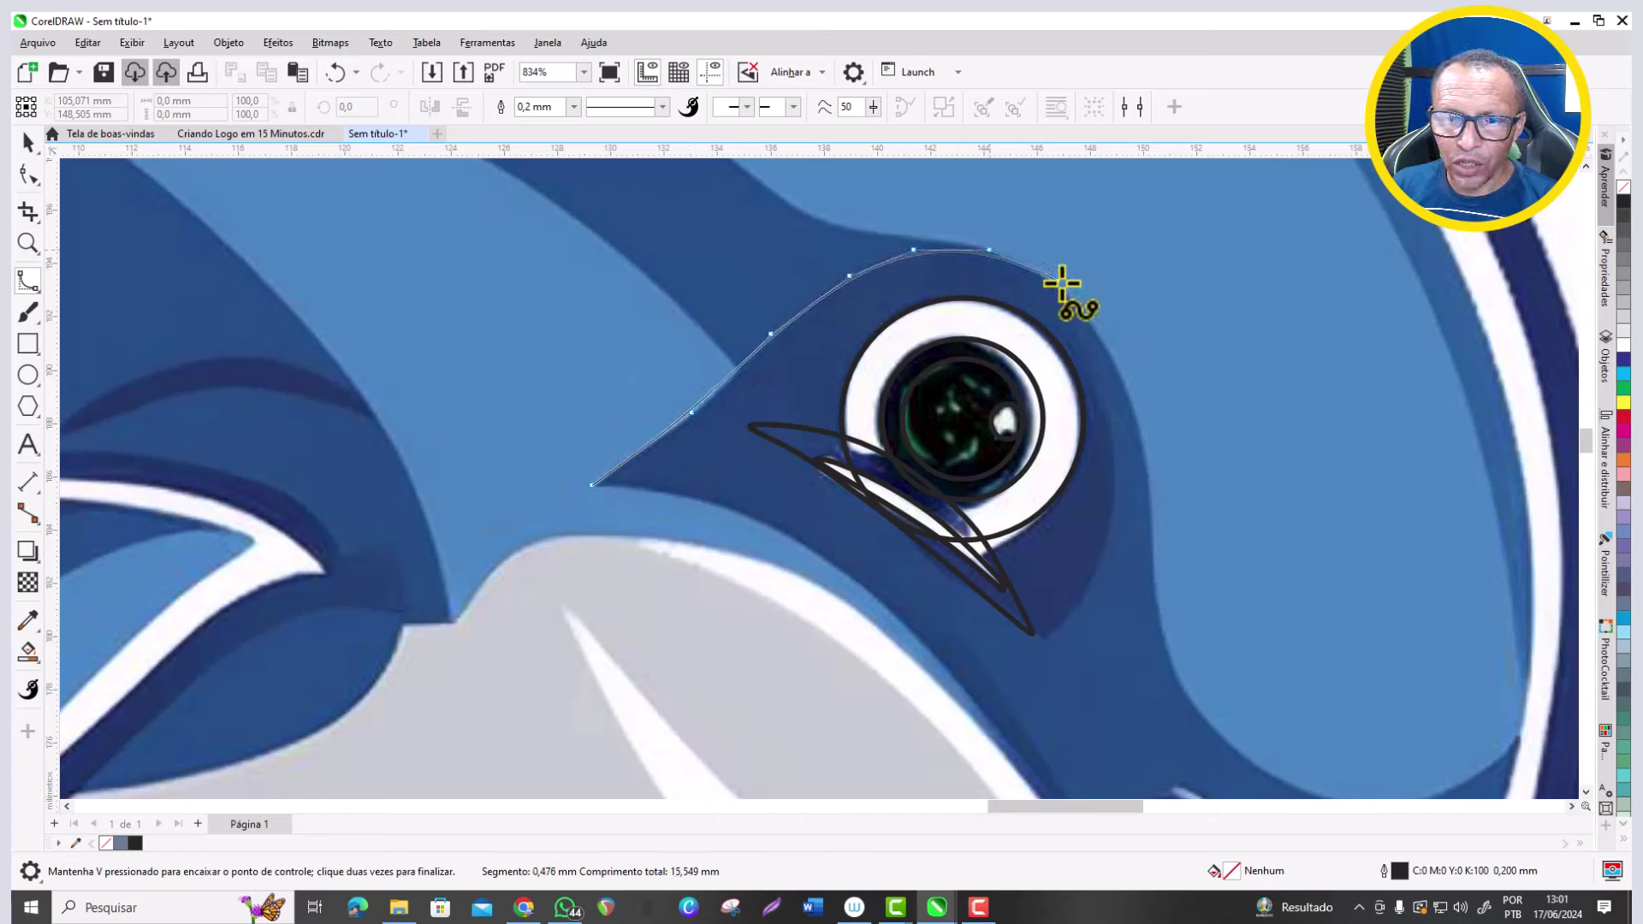
pyautogui.click(1073, 294)
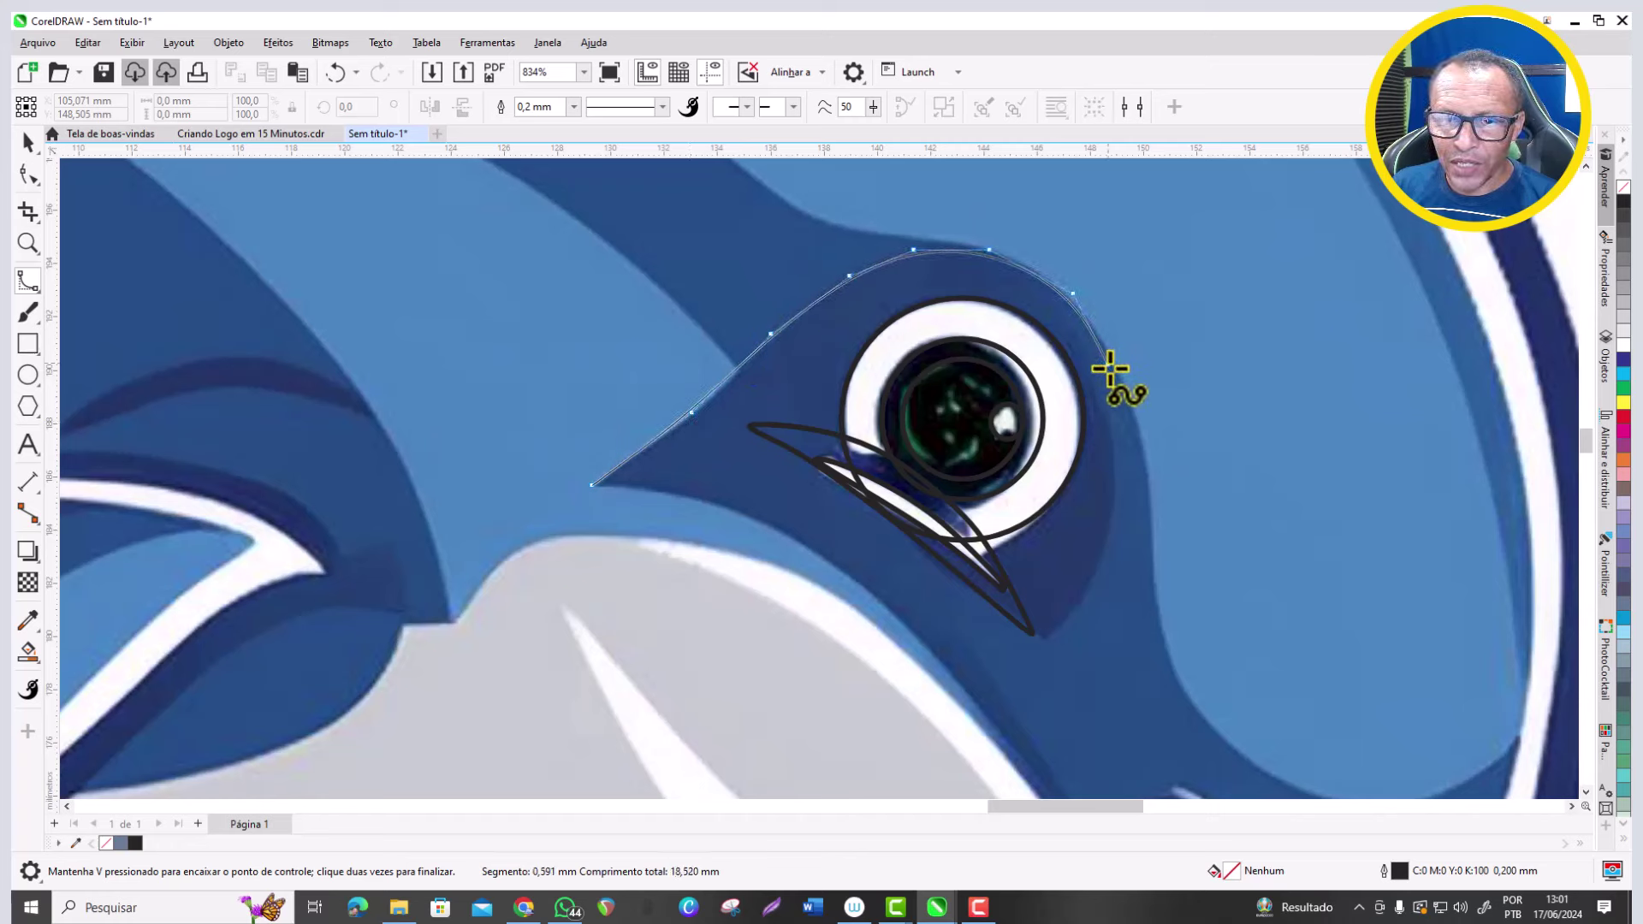
pyautogui.click(1123, 459)
pyautogui.click(1114, 521)
pyautogui.click(1085, 594)
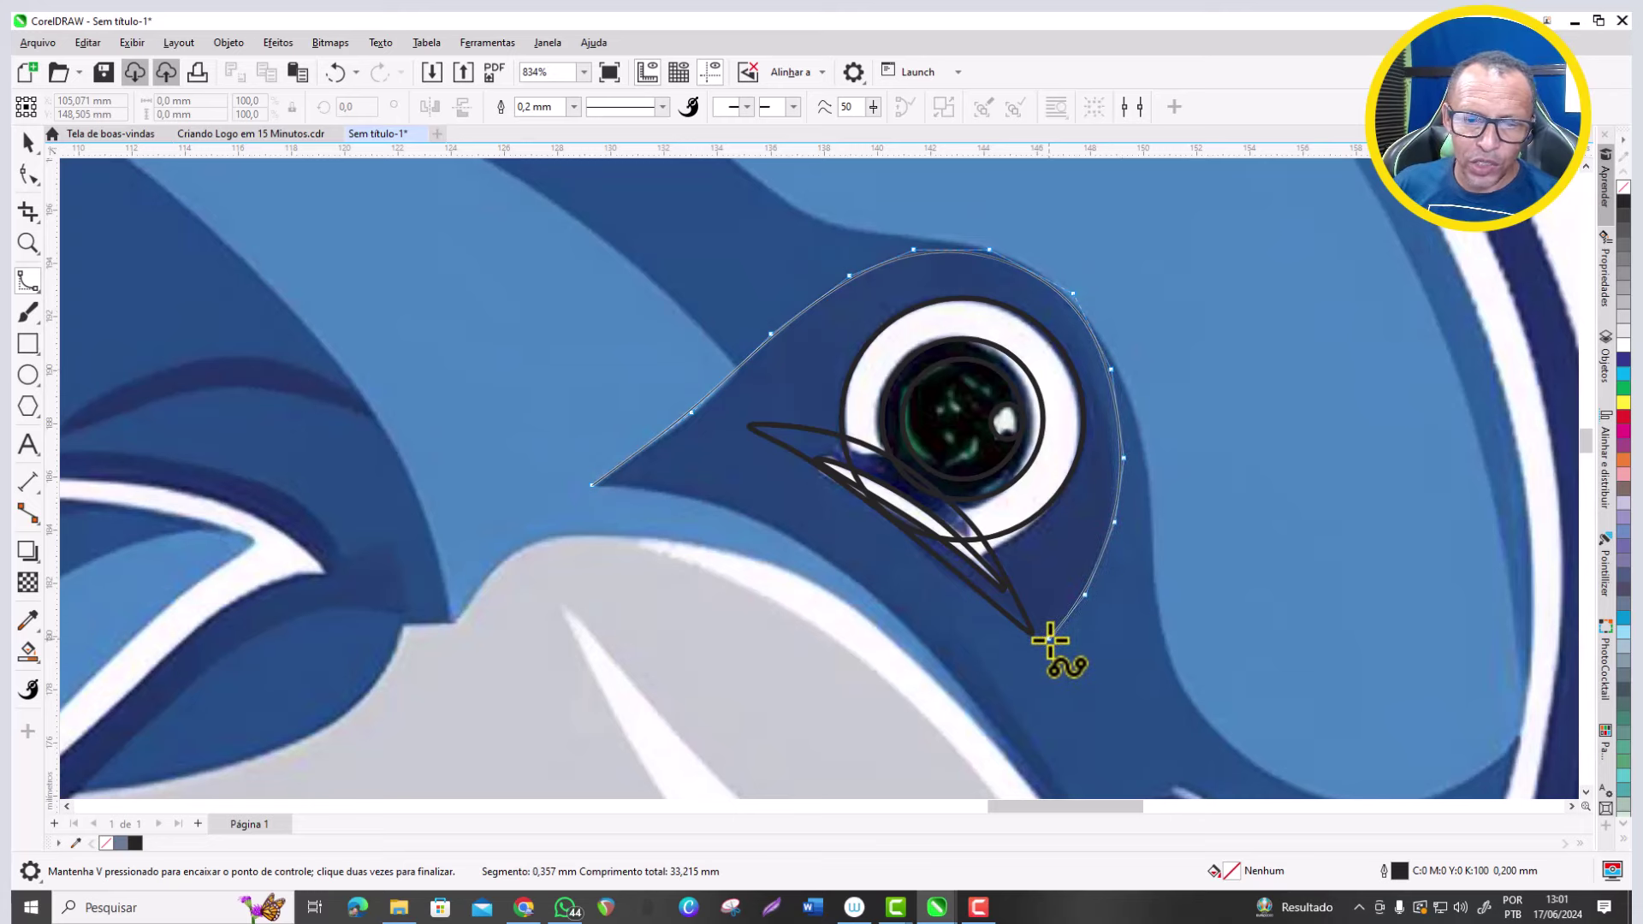
pyautogui.click(1050, 639)
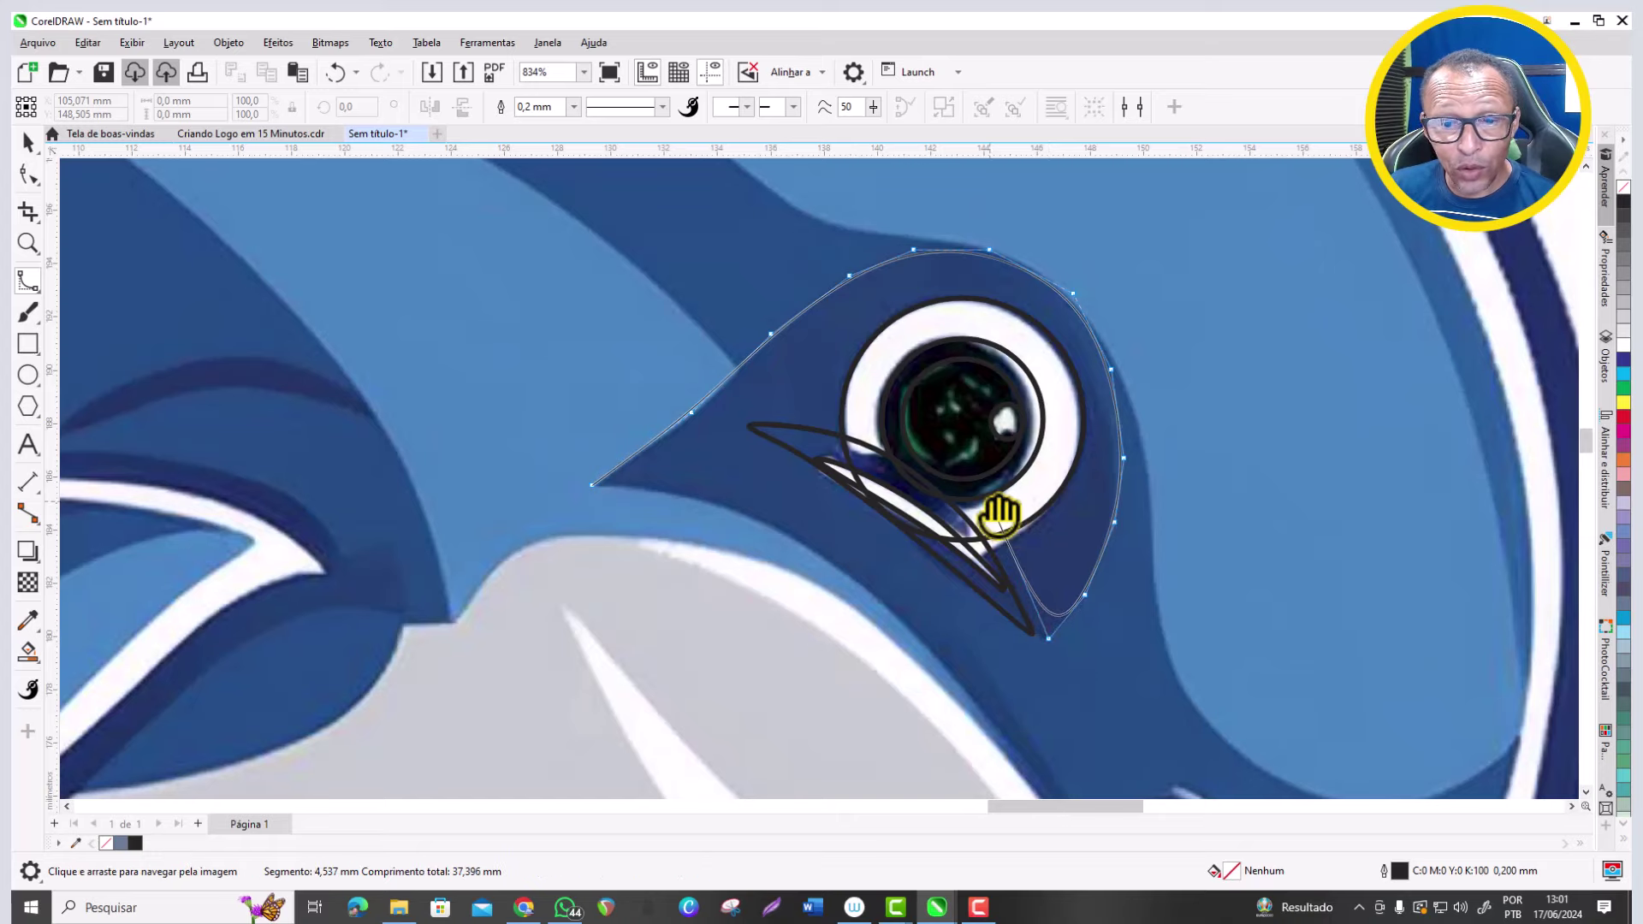
# Continue the eye patch curve down to a point near the mouth corner and back along the cheek, closing it at its starting point.
pyautogui.scroll(-1, 993, 510)
pyautogui.scroll(-3, 993, 505)
pyautogui.scroll(3, 1018, 569)
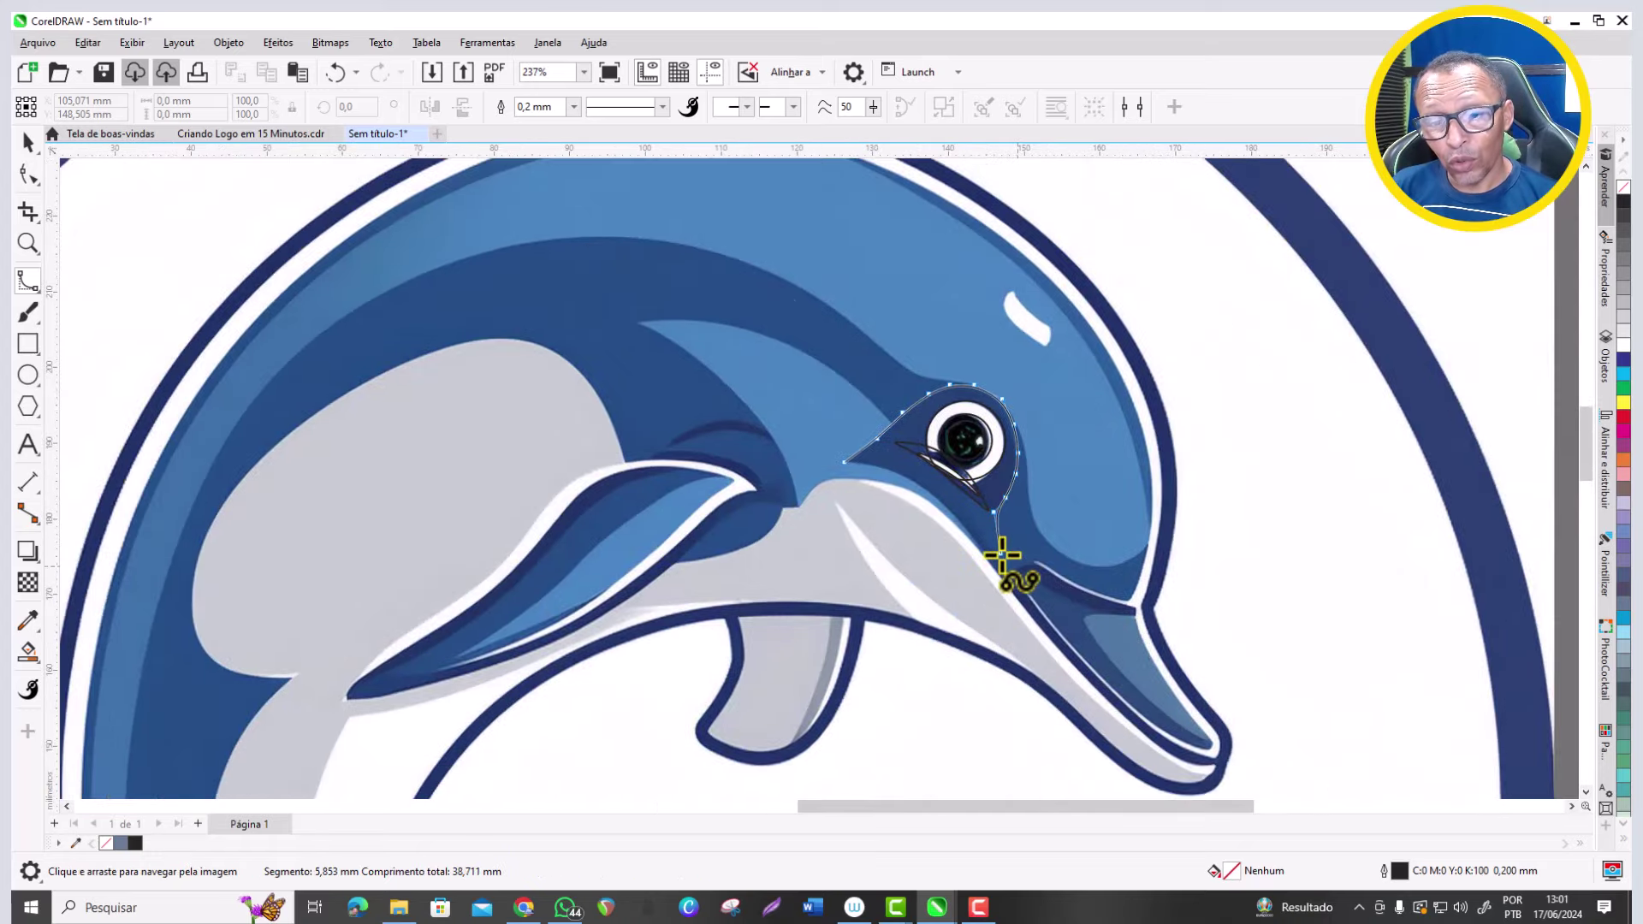
pyautogui.scroll(1, 1003, 554)
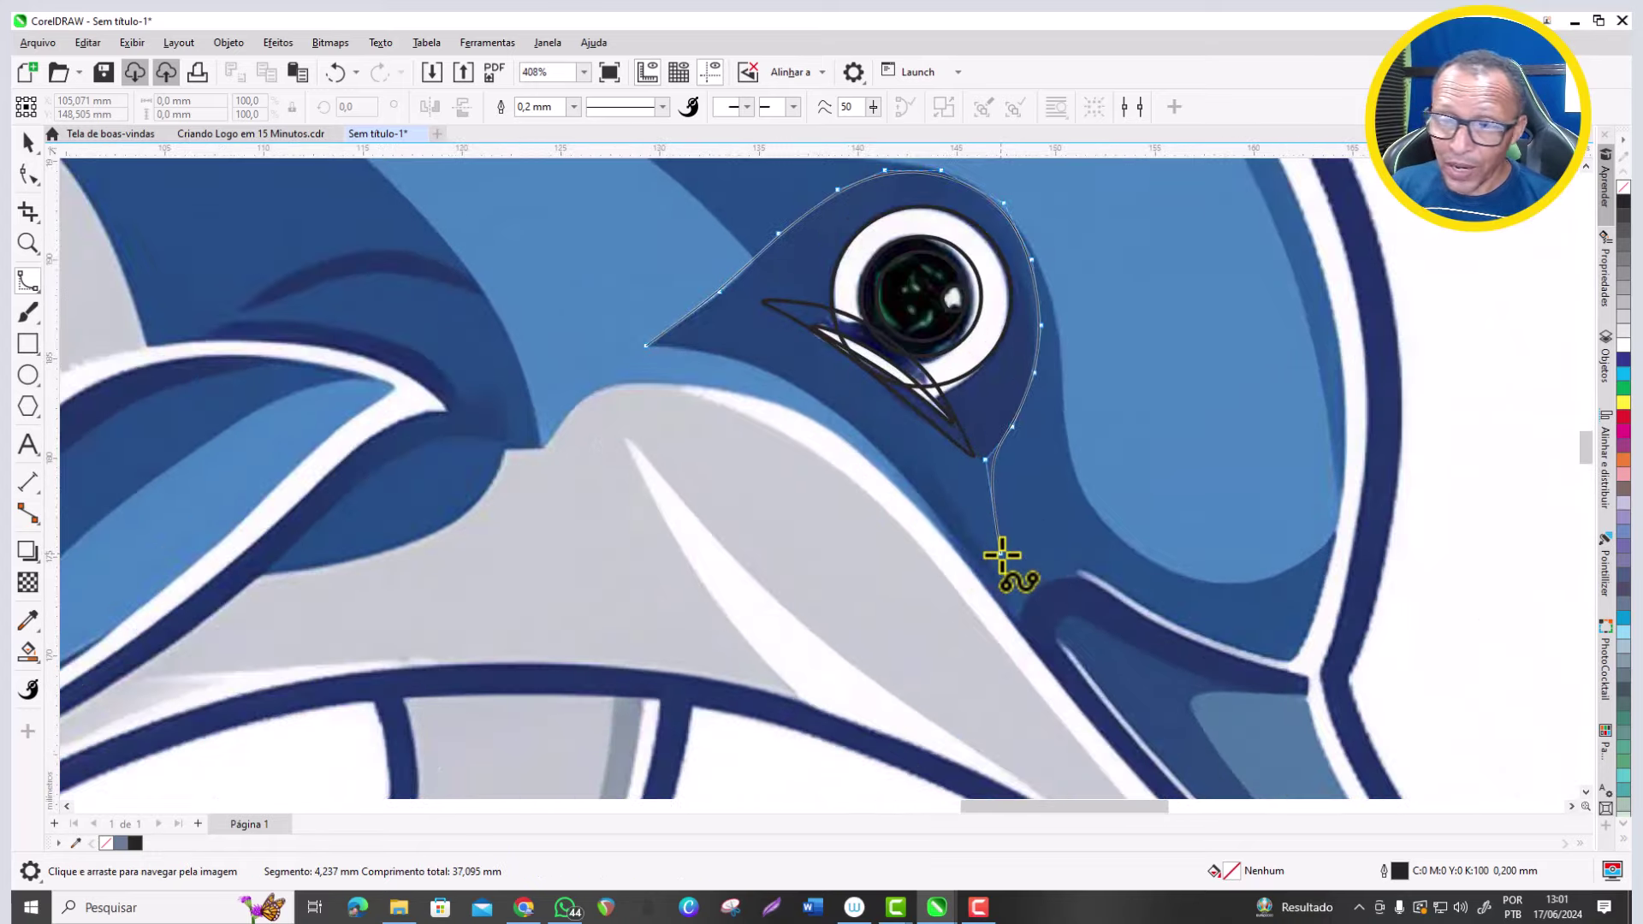
pyautogui.click(952, 489)
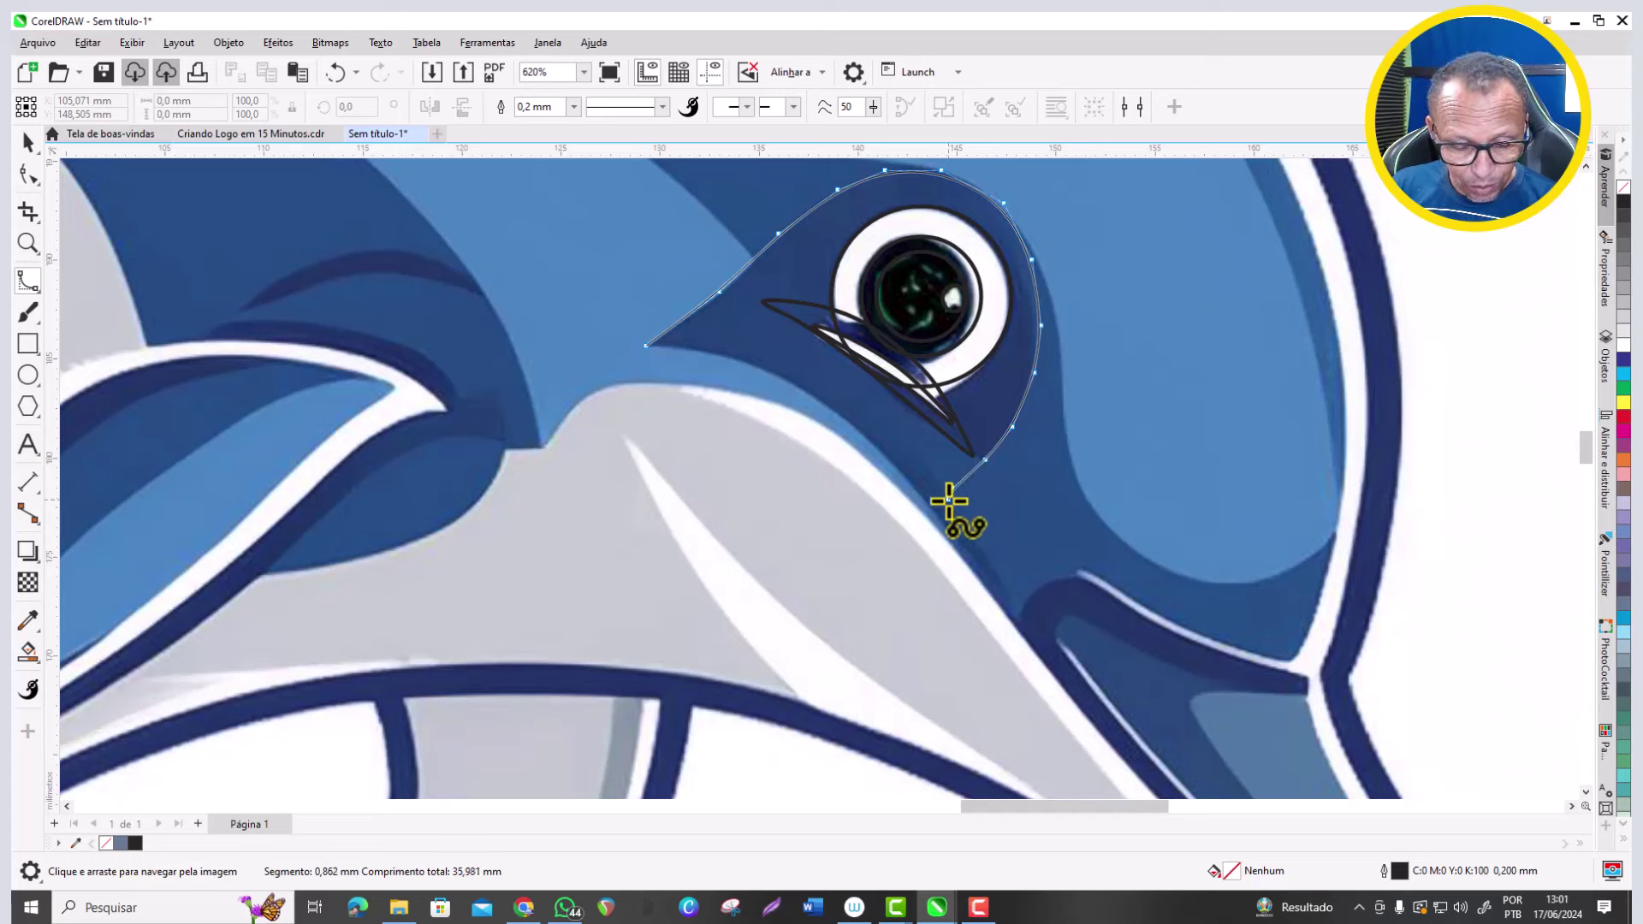
pyautogui.click(989, 555)
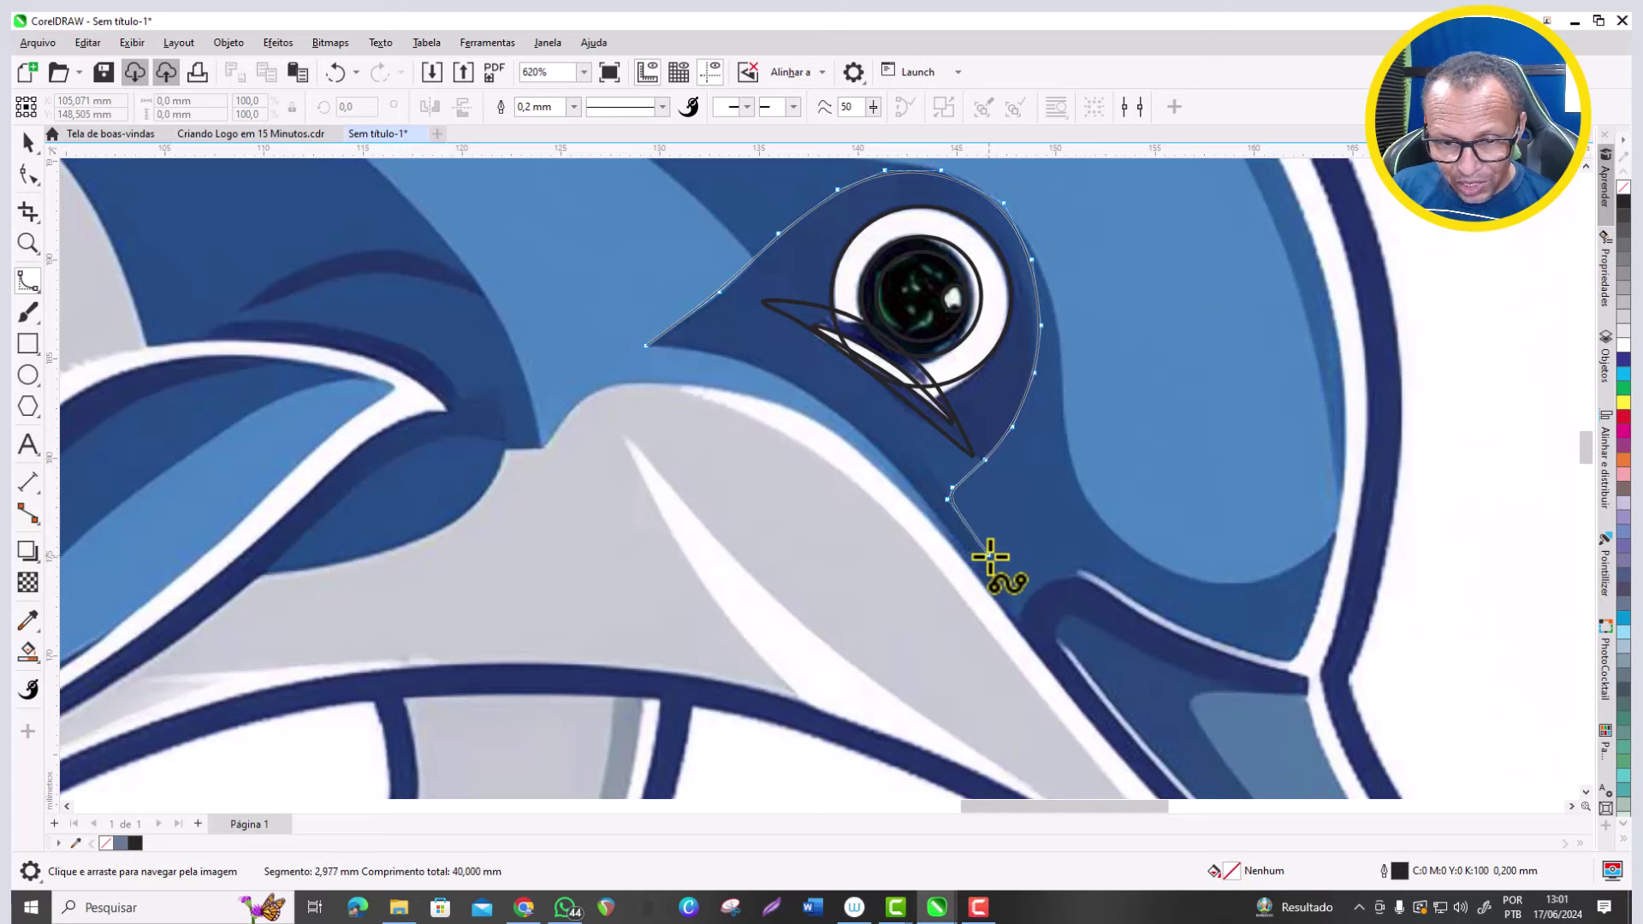
pyautogui.click(1014, 607)
pyautogui.click(948, 522)
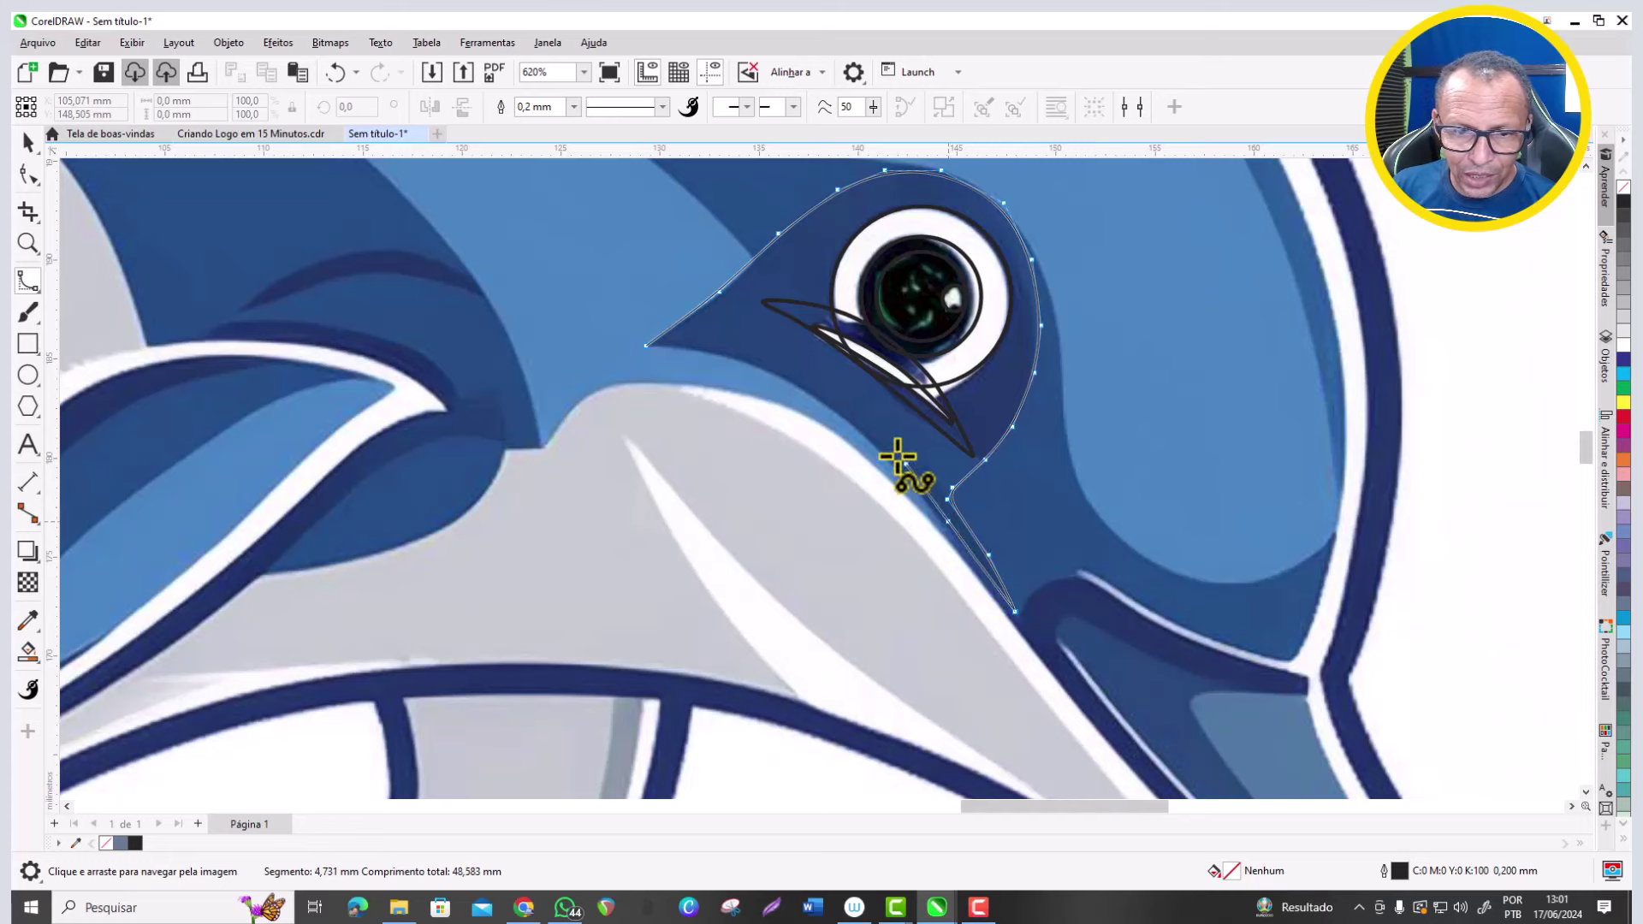
pyautogui.click(858, 431)
pyautogui.click(788, 381)
pyautogui.click(733, 356)
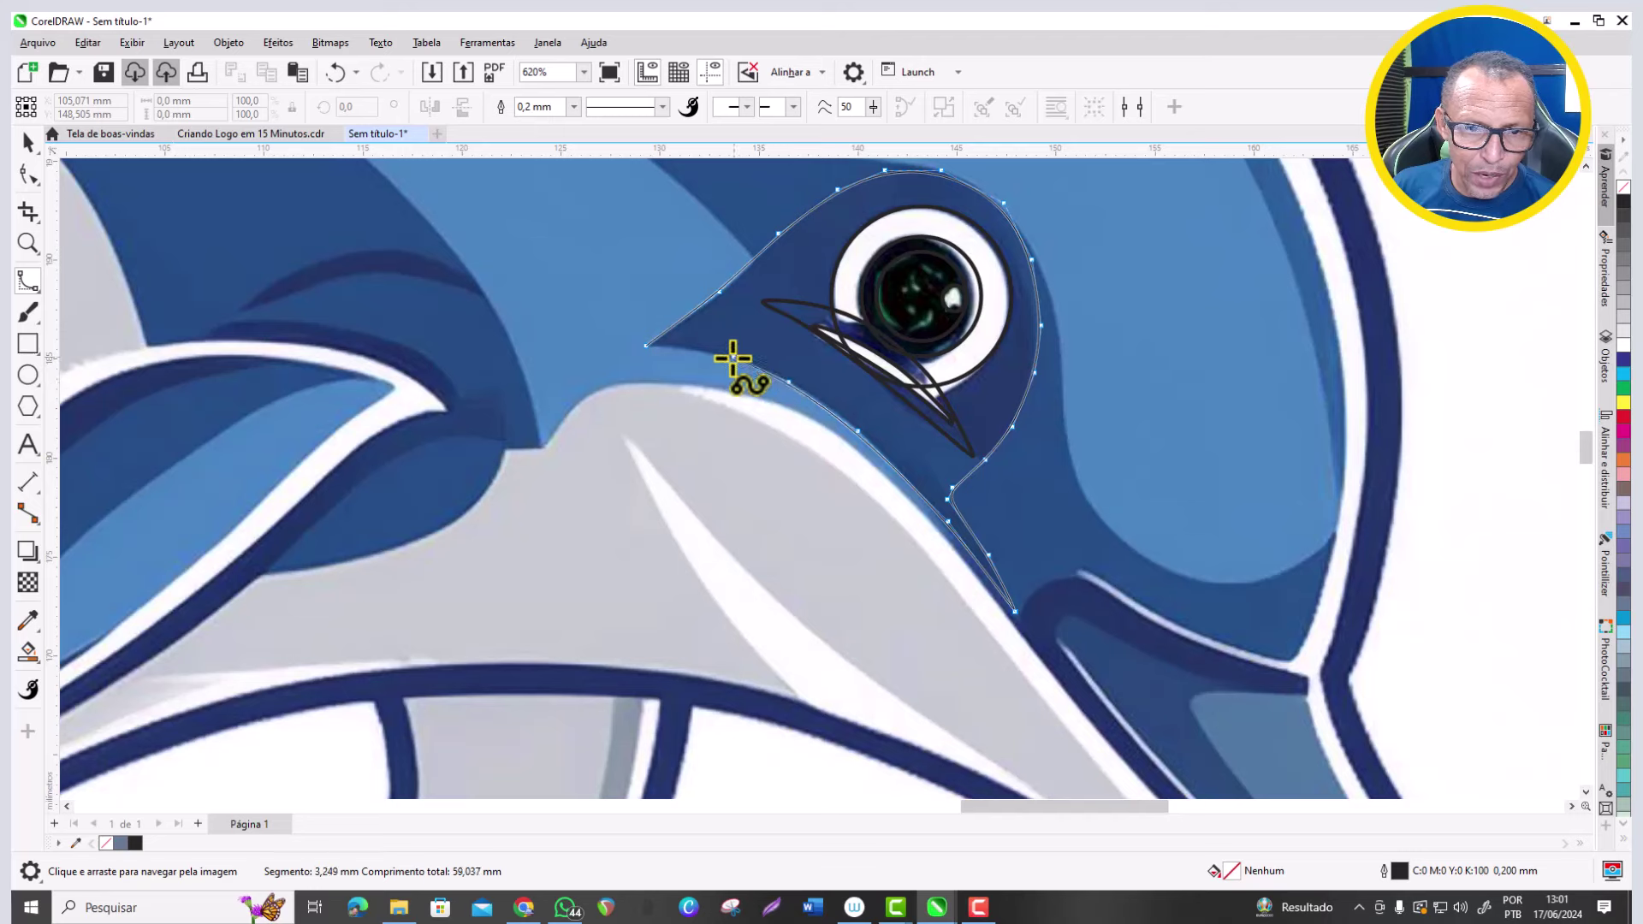
pyautogui.click(677, 350)
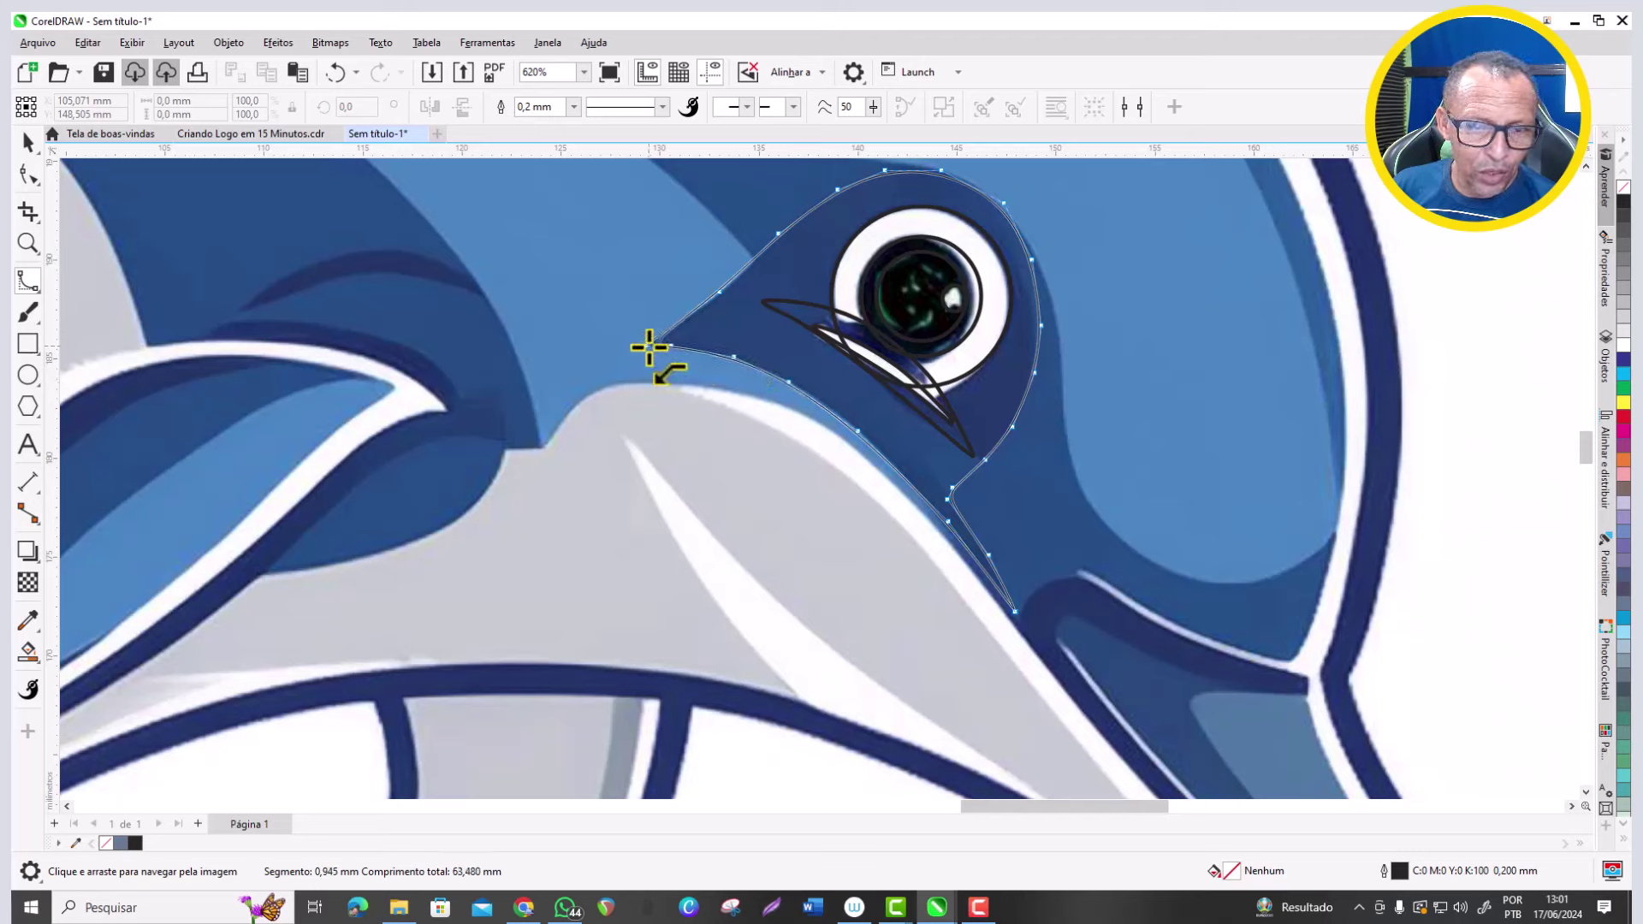
pyautogui.click(649, 347)
pyautogui.press('w')
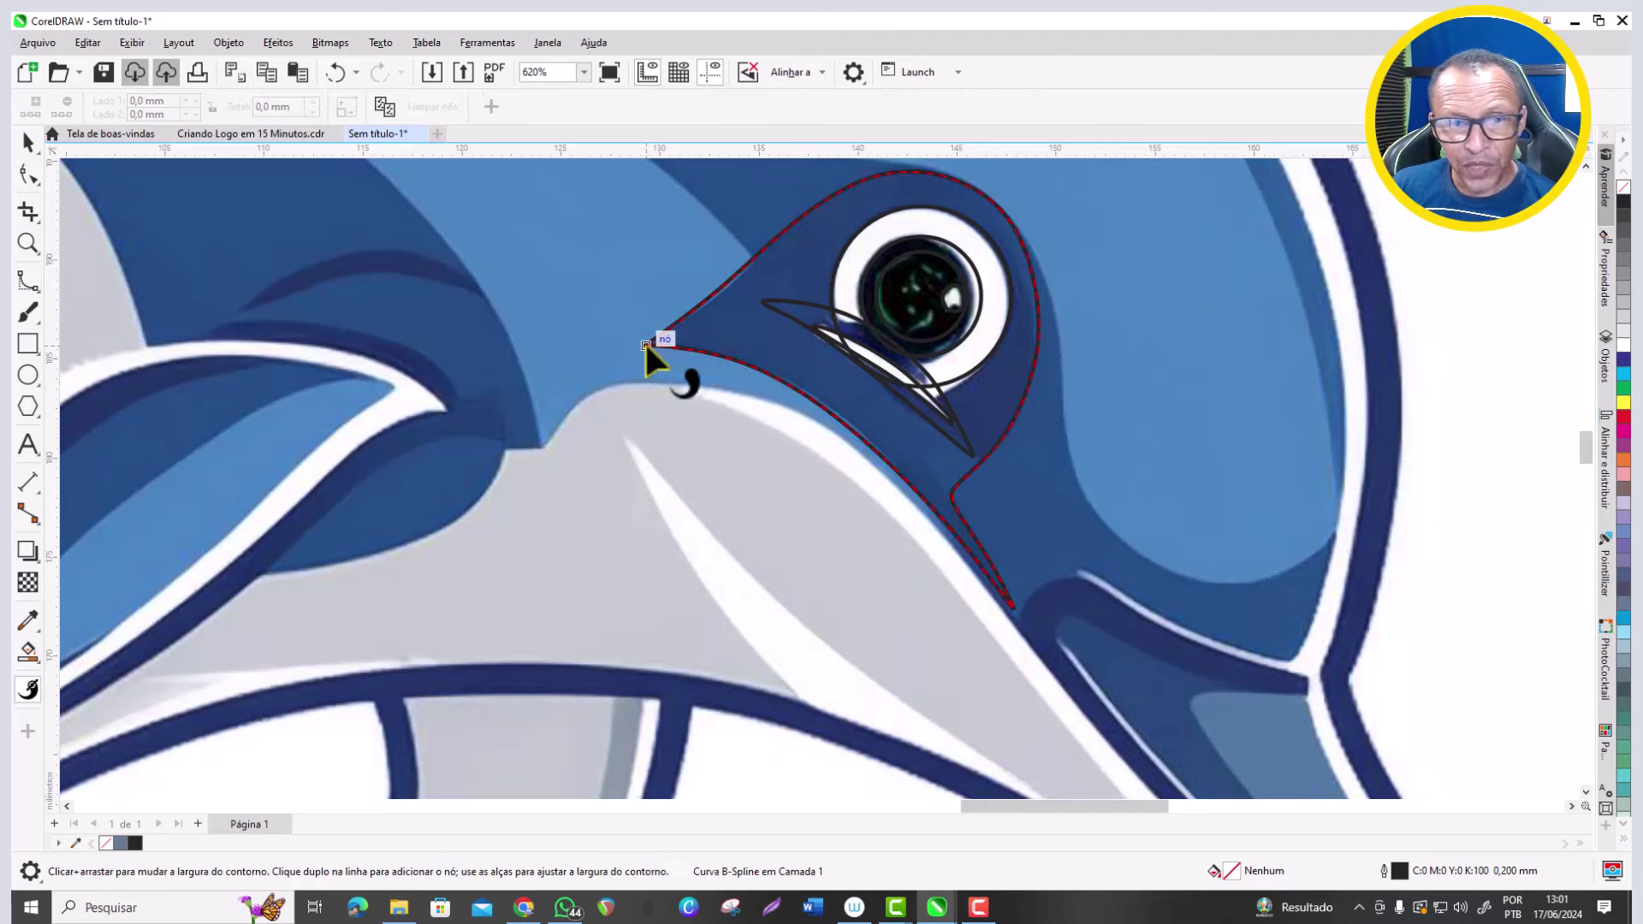
# Fill the small highlight ellipse in the pupil with white.
pyautogui.scroll(-3, 646, 344)
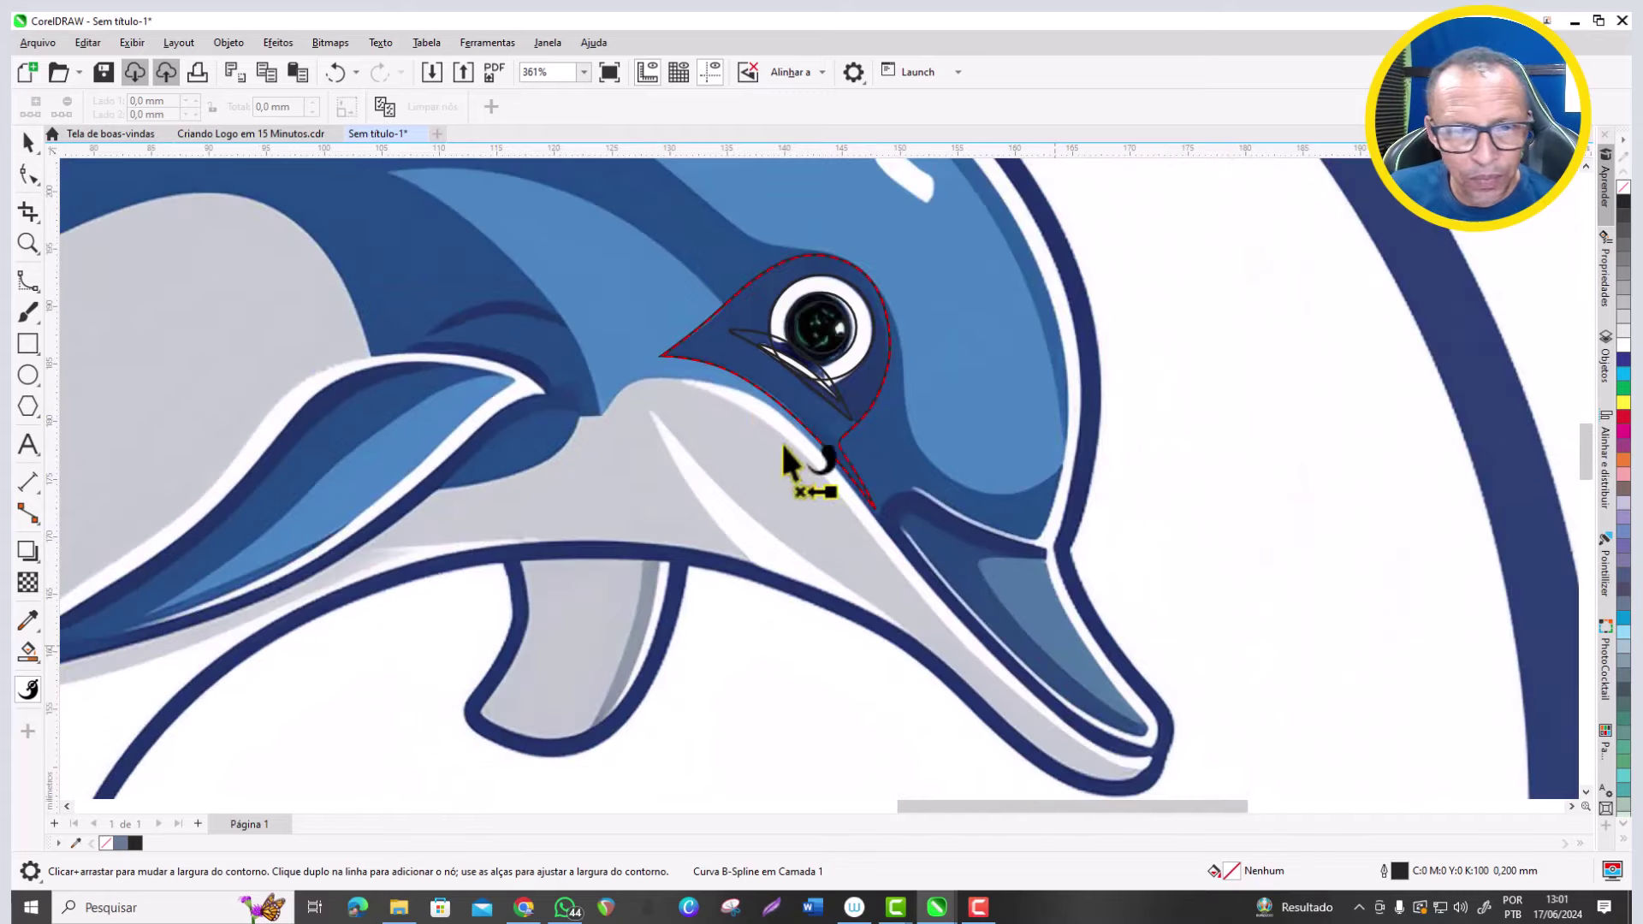
pyautogui.scroll(-3, 881, 312)
pyautogui.press('space')
pyautogui.click(924, 445)
pyautogui.scroll(6, 947, 496)
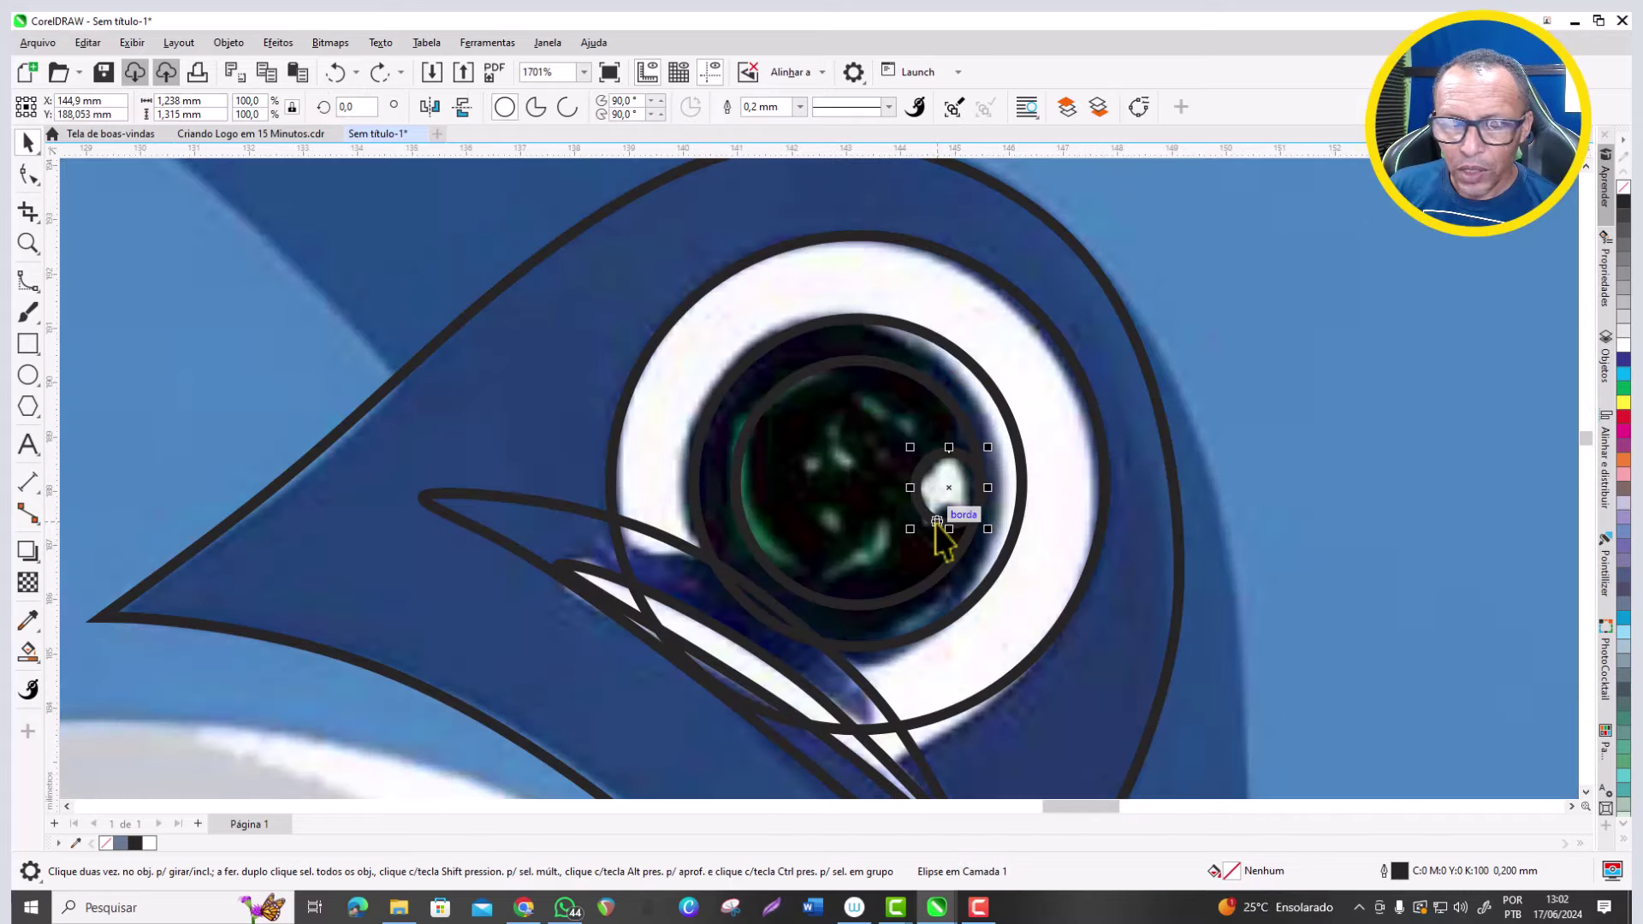
pyautogui.click(1621, 346)
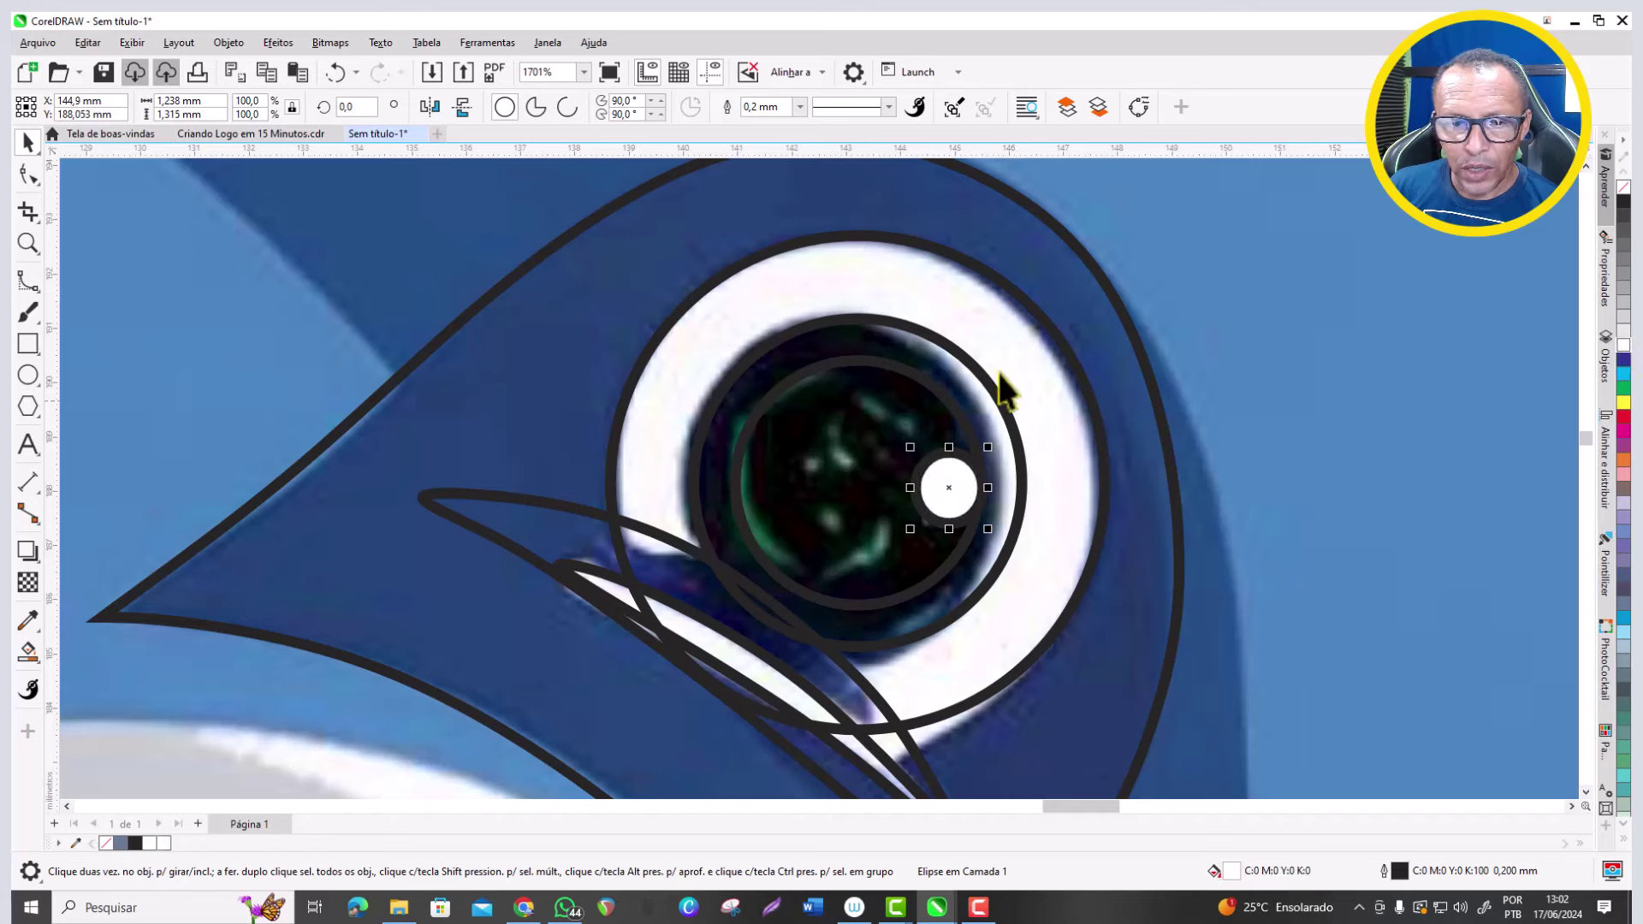
# Fill the pupil circle with black and the iris circle around it with the light blue #4885C4 sampled from the artwork.
pyautogui.click(929, 381)
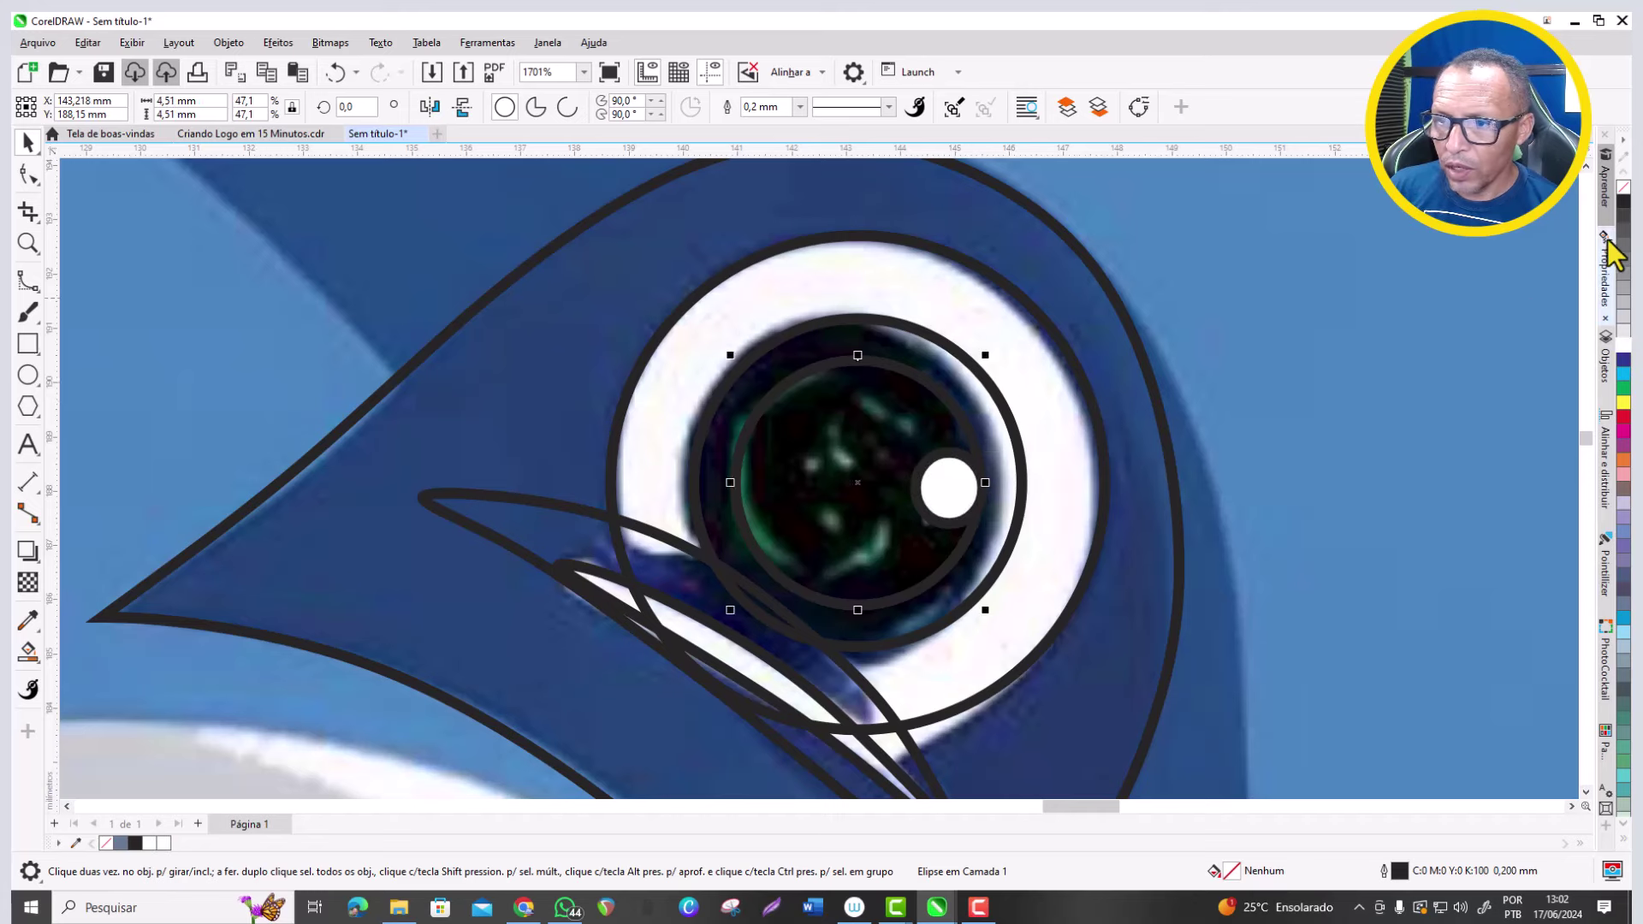
pyautogui.click(1623, 203)
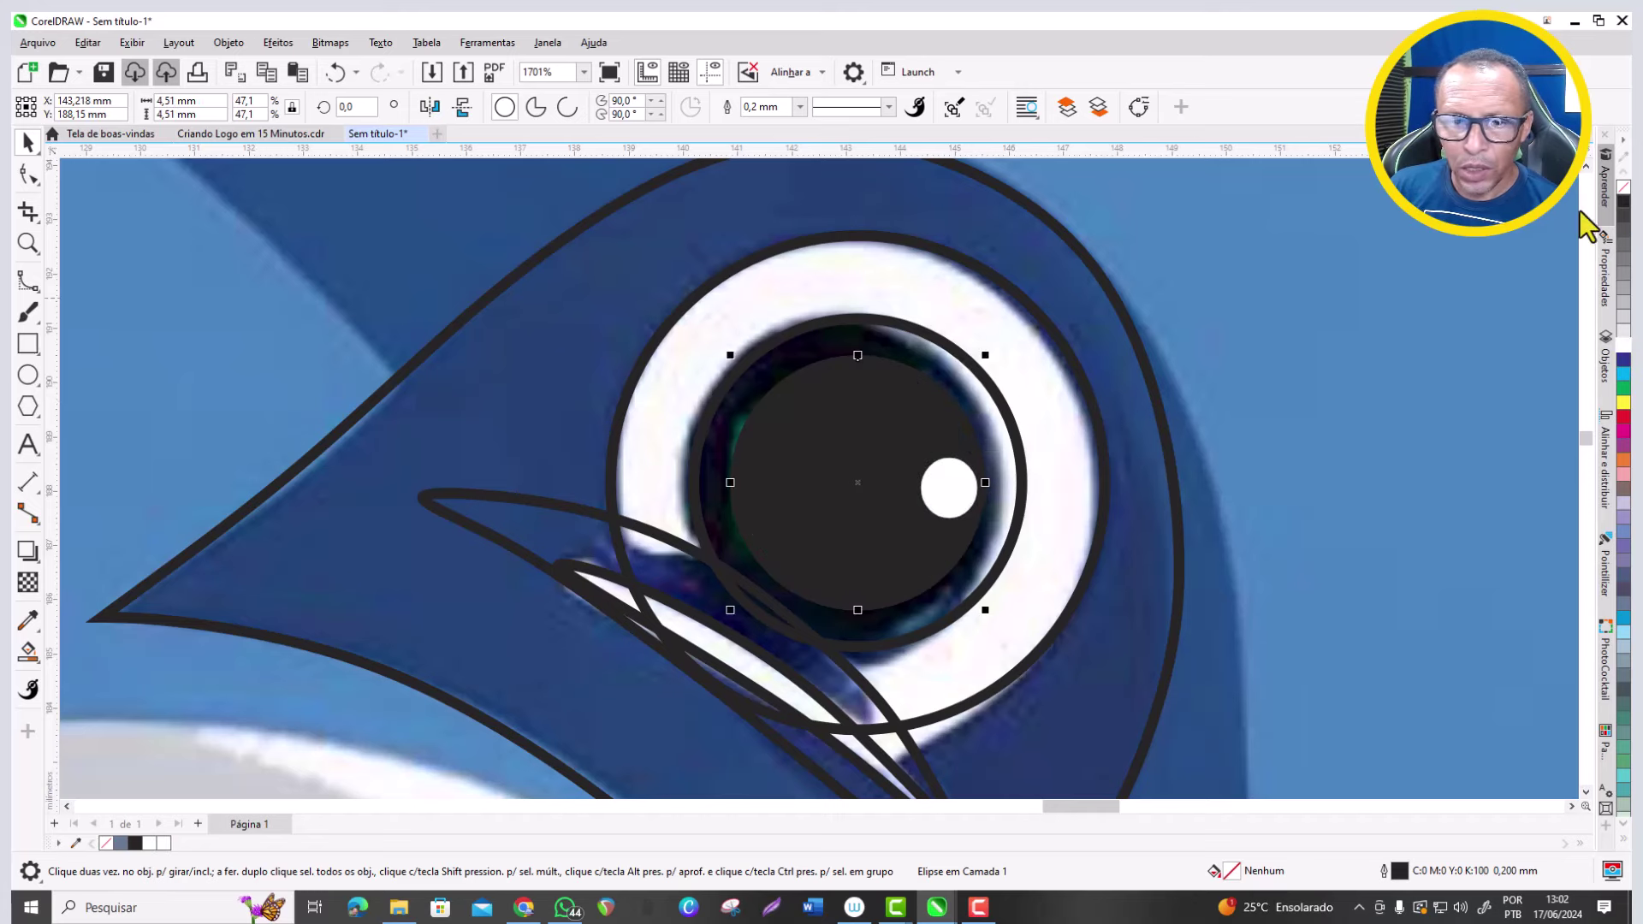
pyautogui.click(901, 323)
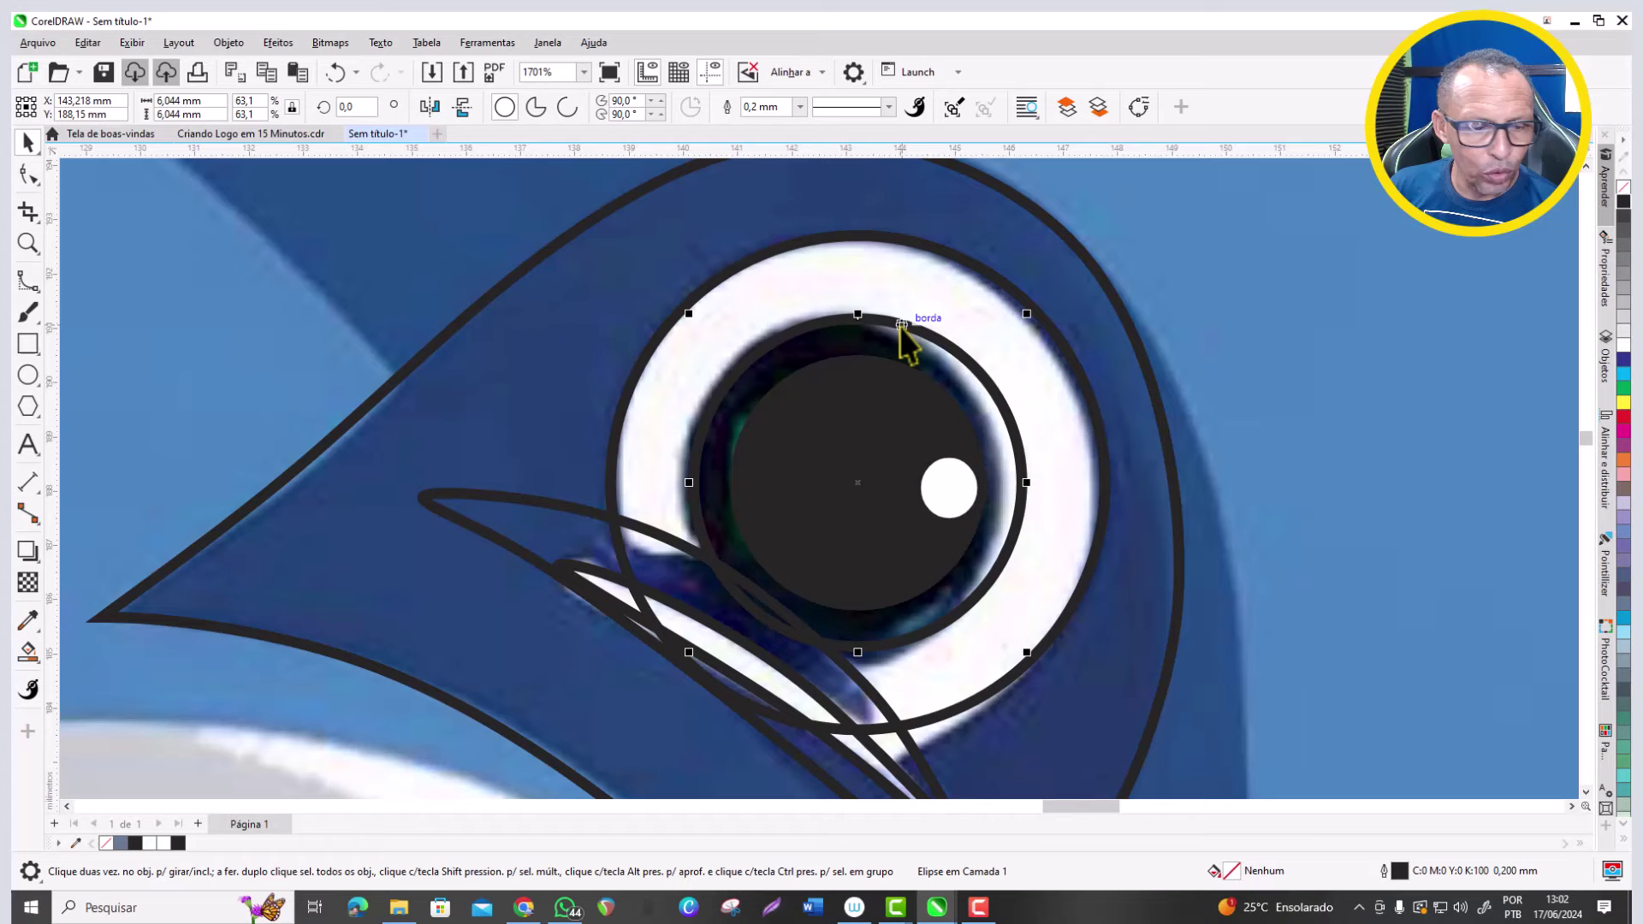
pyautogui.click(29, 621)
pyautogui.click(214, 461)
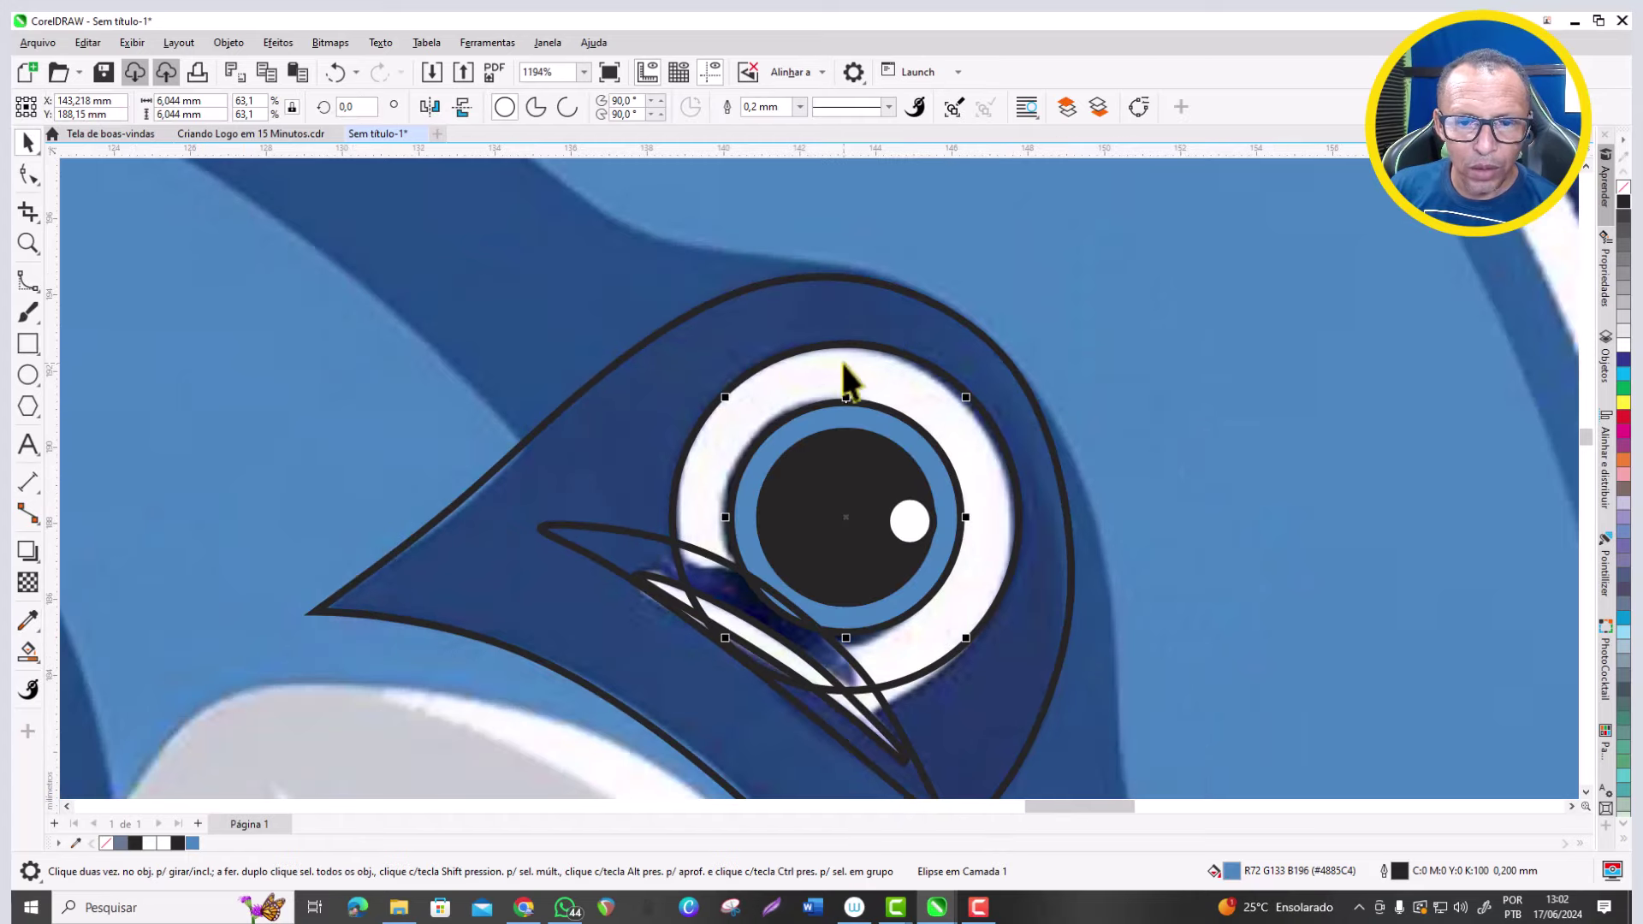
# Fill the outermost eye circle with white.
pyautogui.click(844, 365)
pyautogui.scroll(1, 1038, 422)
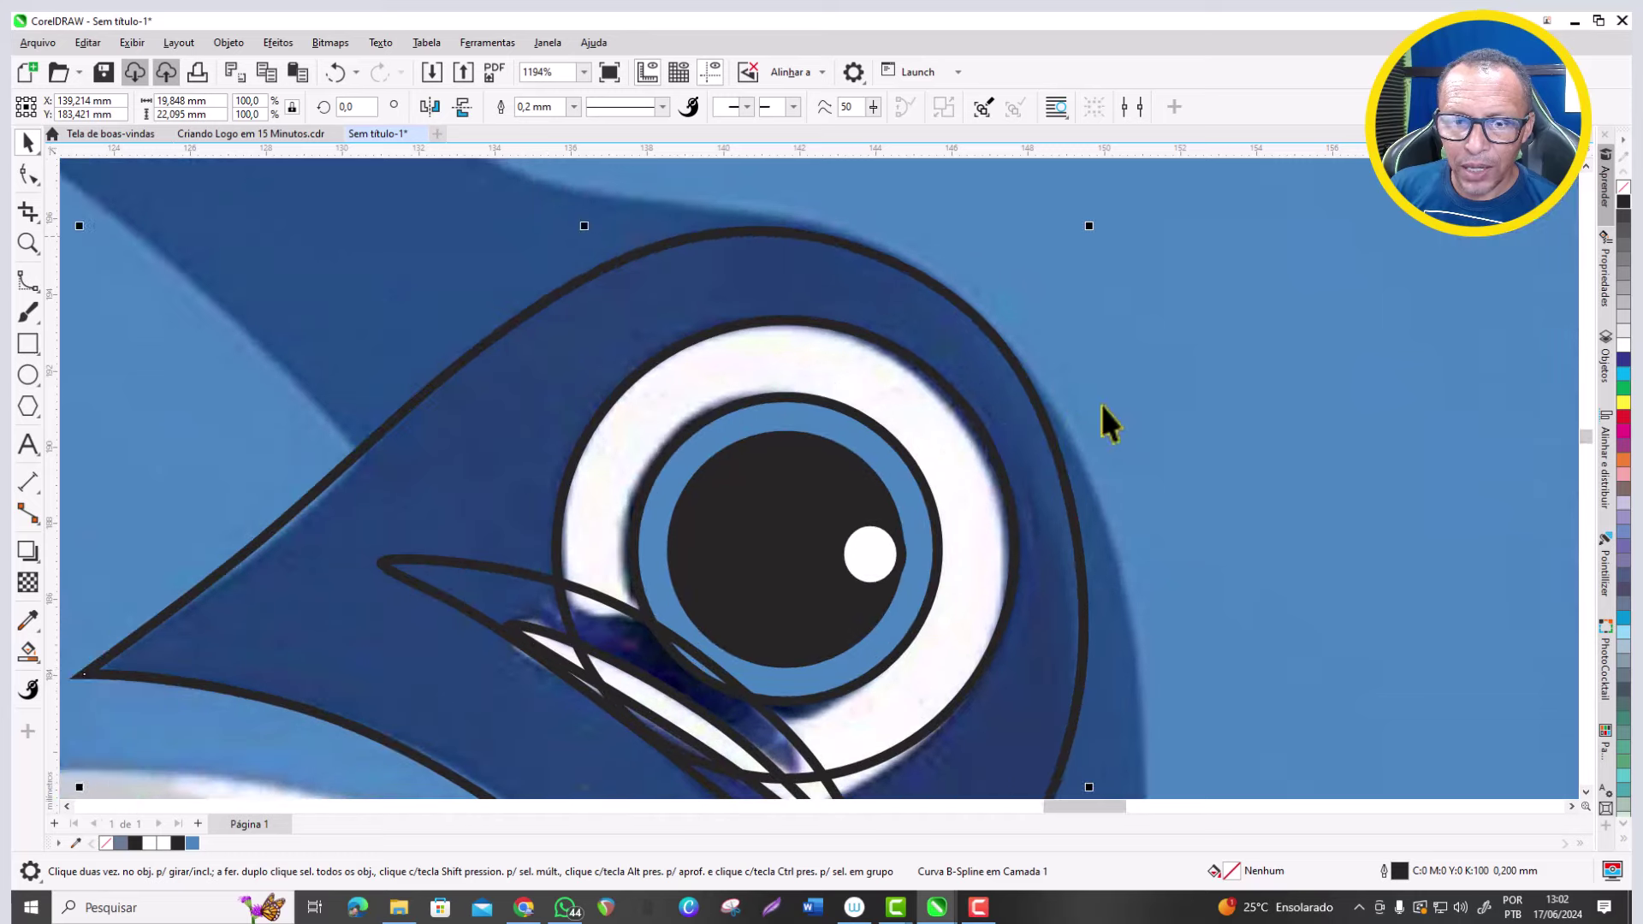
pyautogui.press('Escape')
pyautogui.click(977, 426)
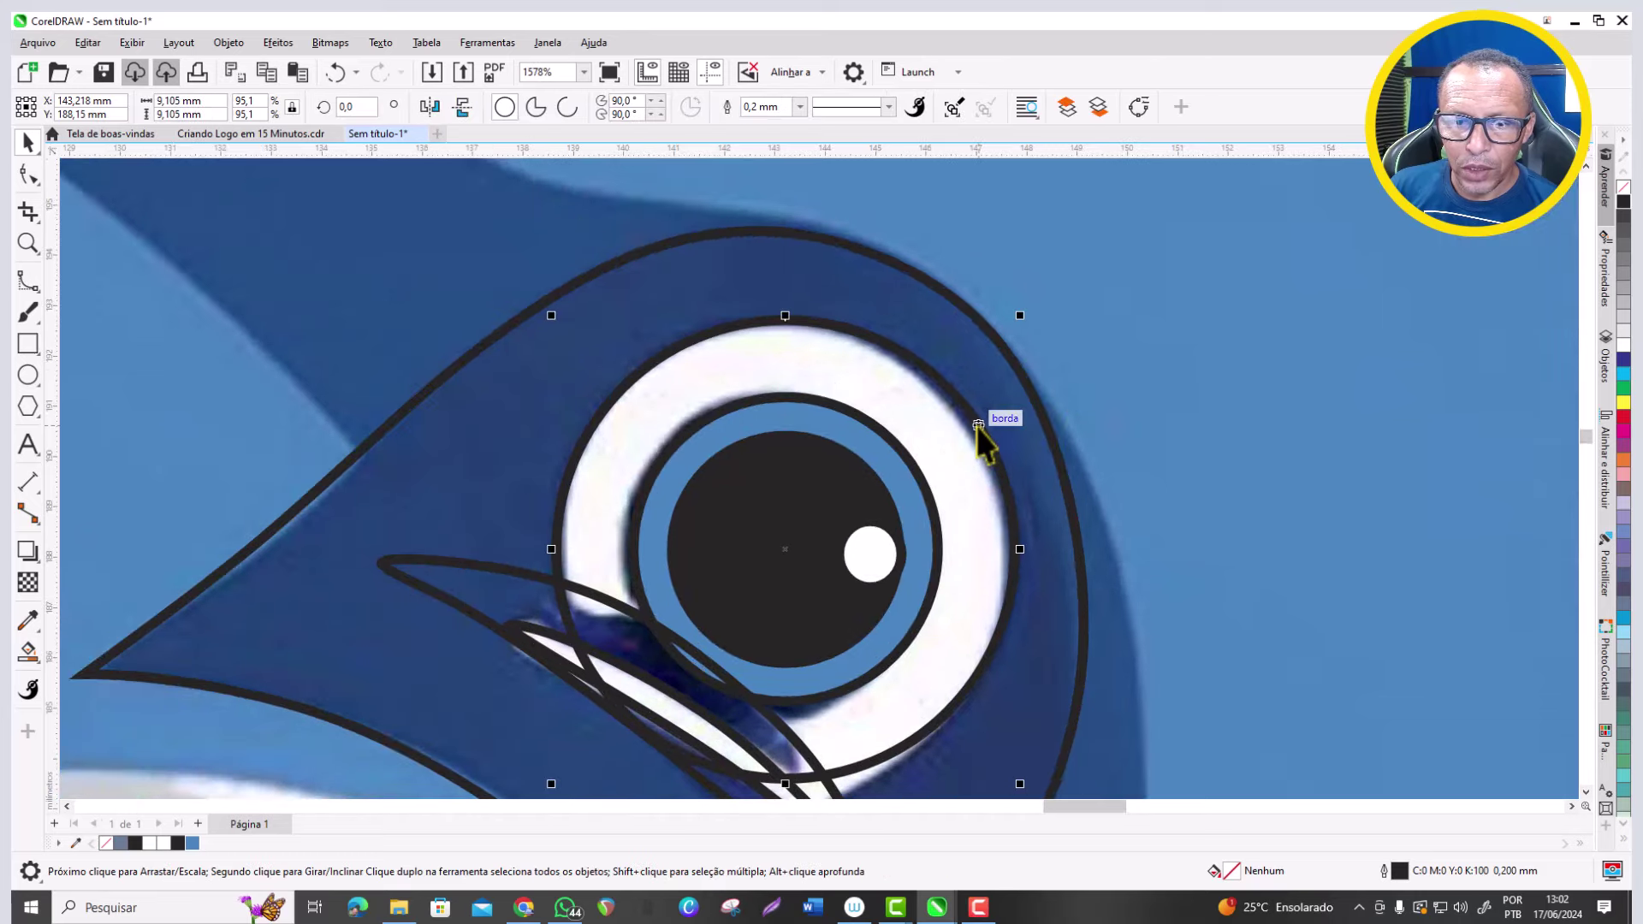
pyautogui.click(1621, 349)
# Fill the large pointed eye patch with the dark blue #203F78 sampled from the bitmap around the eye.
pyautogui.scroll(-2, 948, 334)
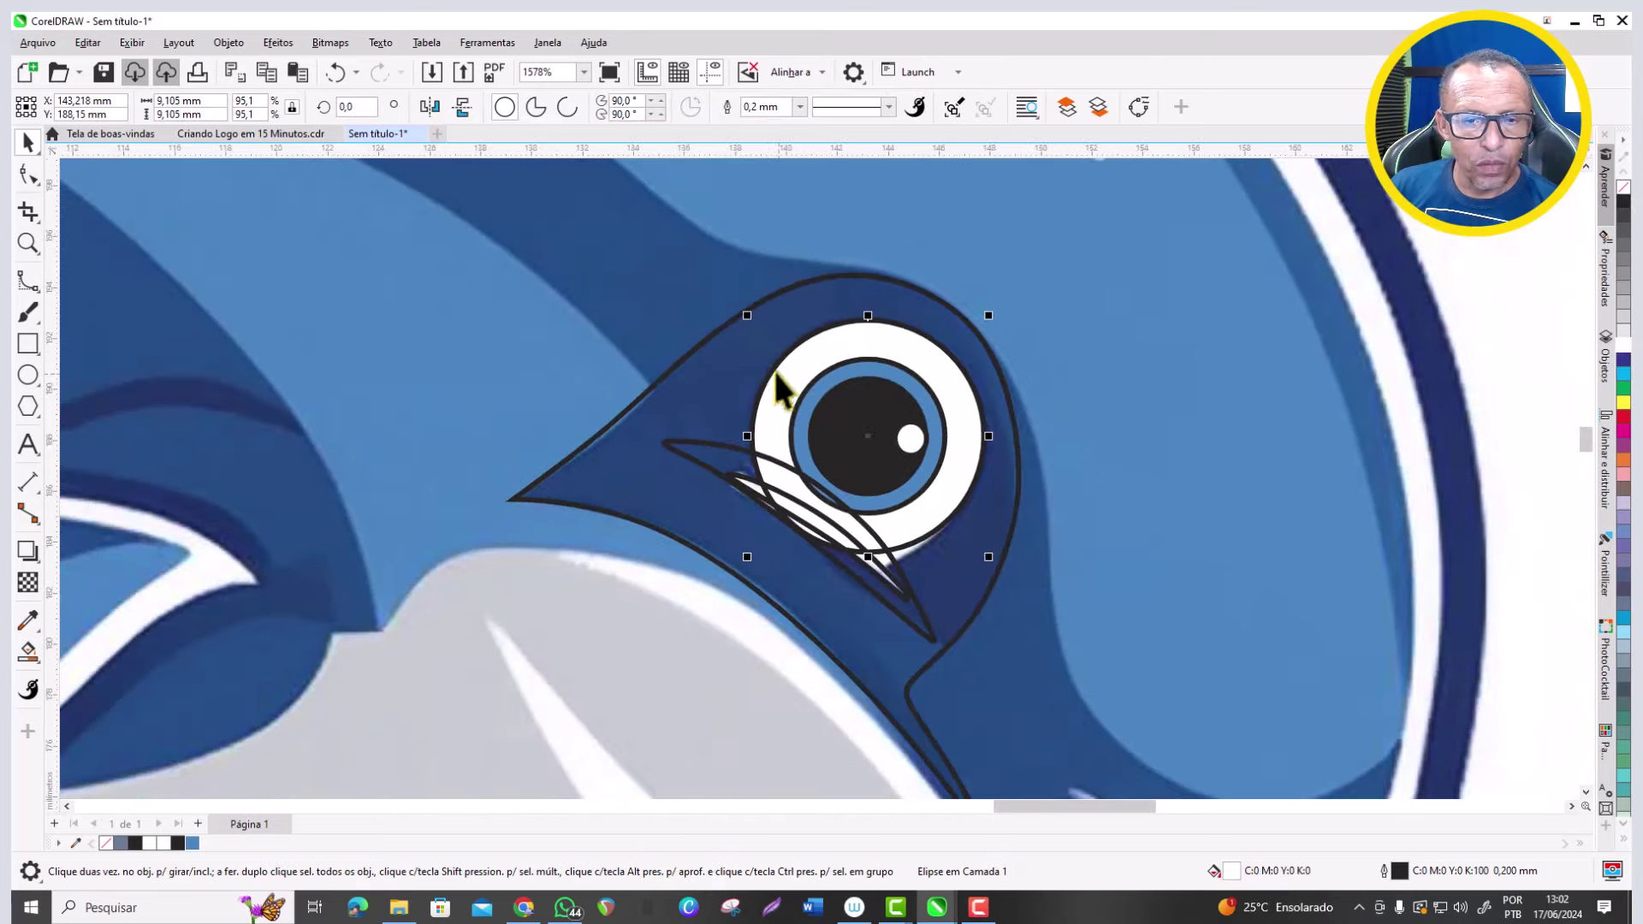
pyautogui.scroll(1, 695, 445)
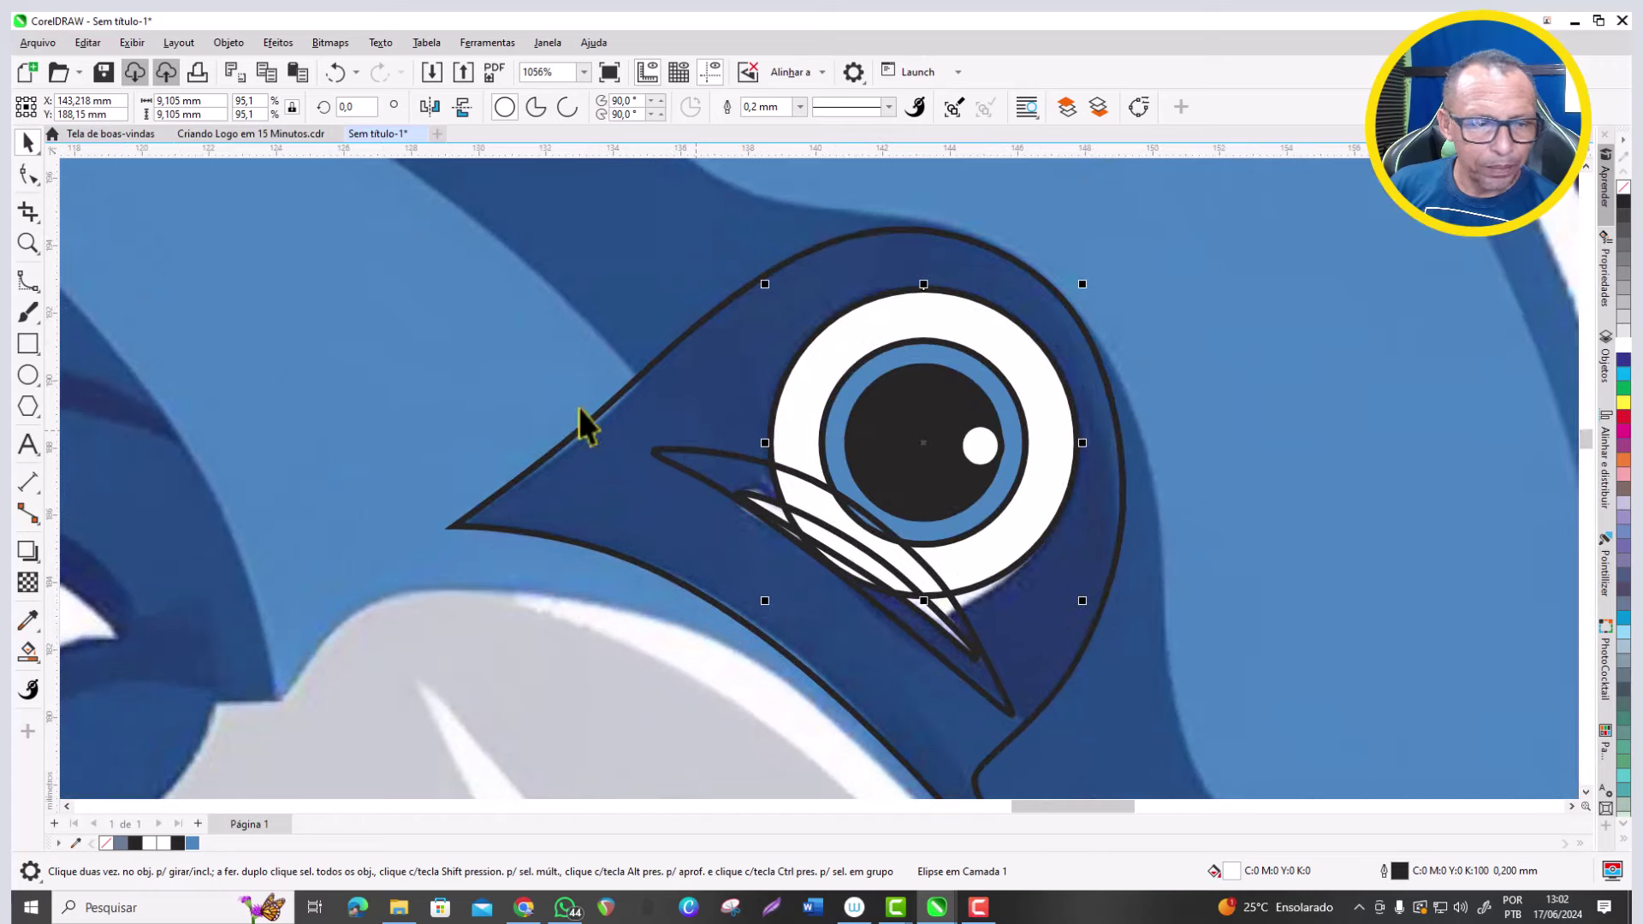
pyautogui.click(28, 621)
pyautogui.click(732, 347)
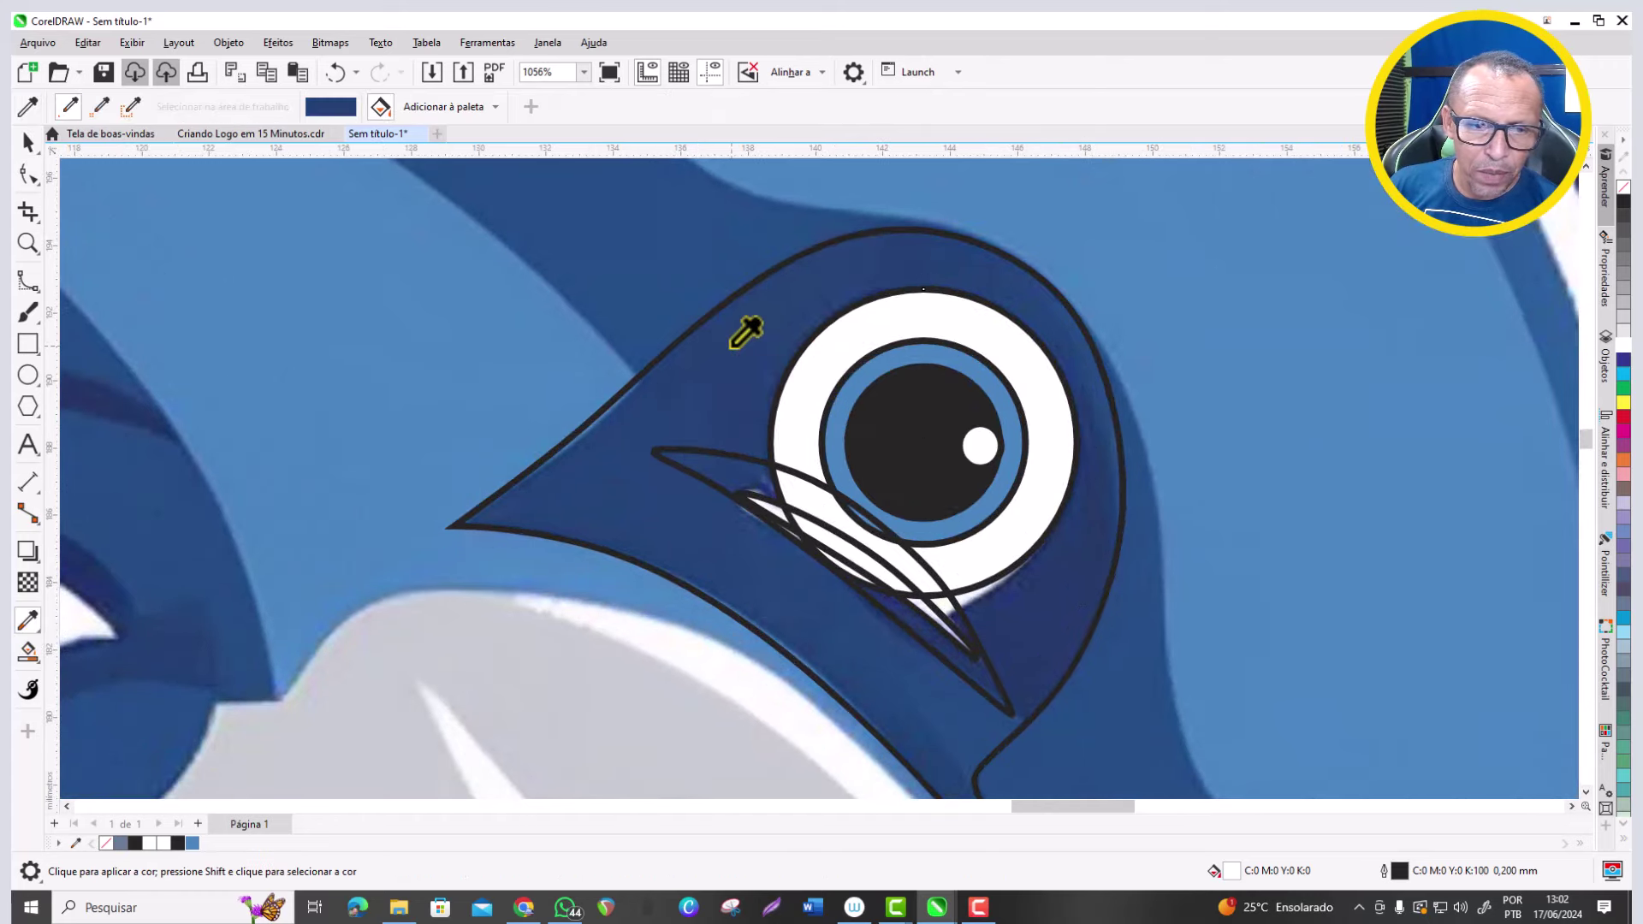
pyautogui.scroll(1, 736, 339)
pyautogui.scroll(2, 704, 506)
pyautogui.hotkey('ctrl', 'pagedown')
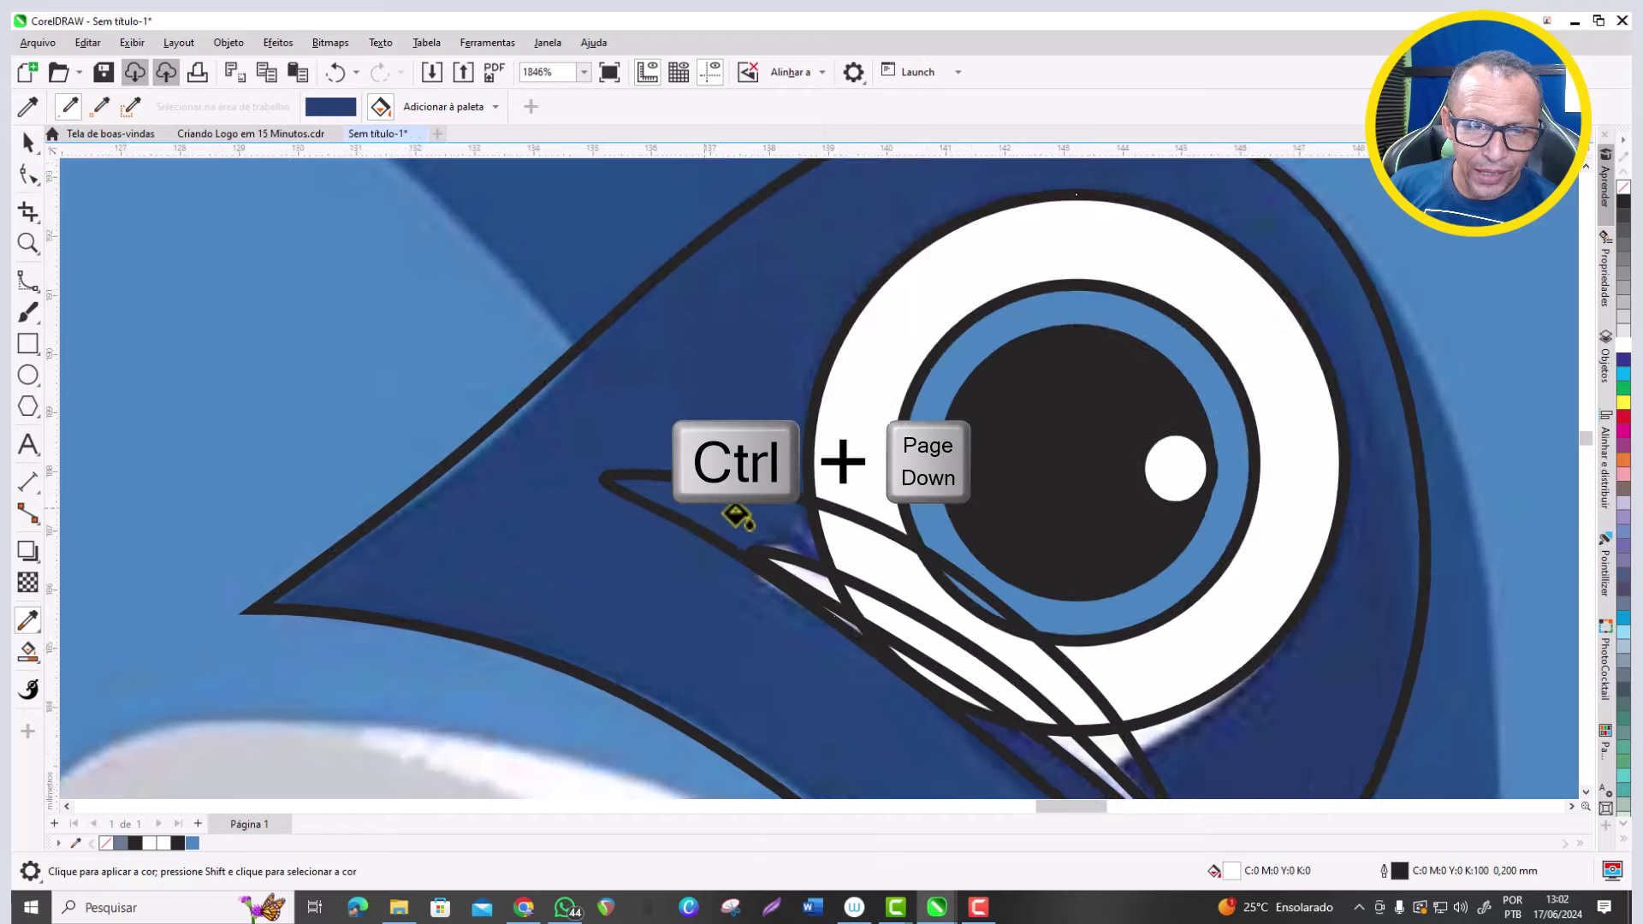
pyautogui.click(737, 516)
pyautogui.scroll(-1, 715, 517)
pyautogui.press('space')
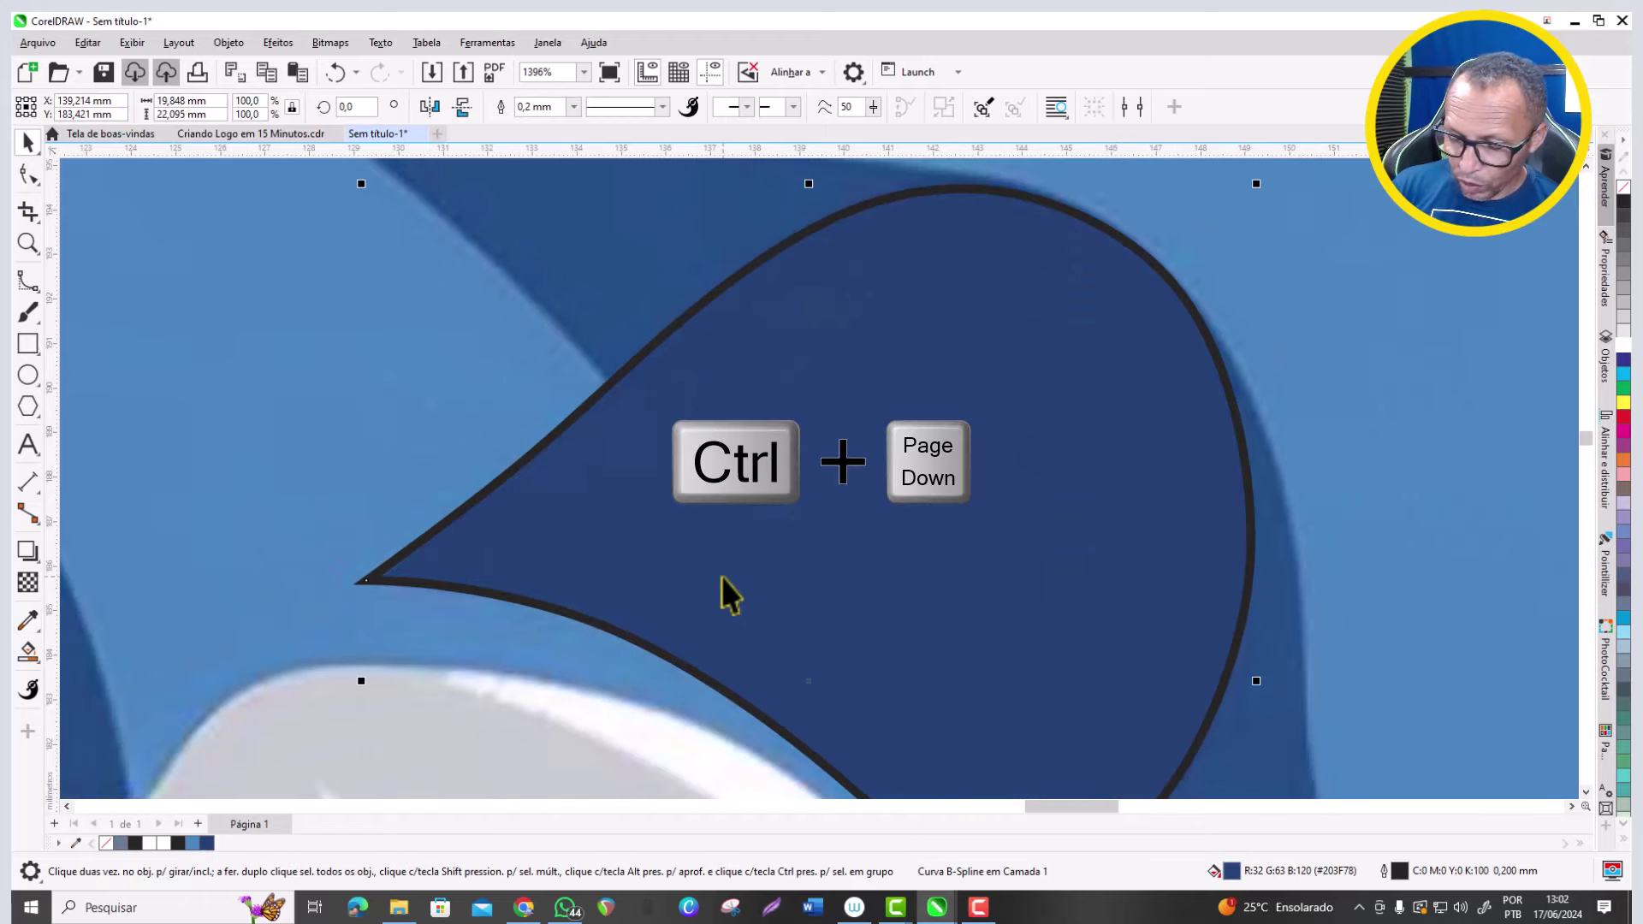
# Send the dark blue eye patch backward one level at a time until it lies behind the eye circles and lid shapes.
pyautogui.hotkey('ctrl', 'pagedown')
pyautogui.hotkey('ctrl', 'pagedown')
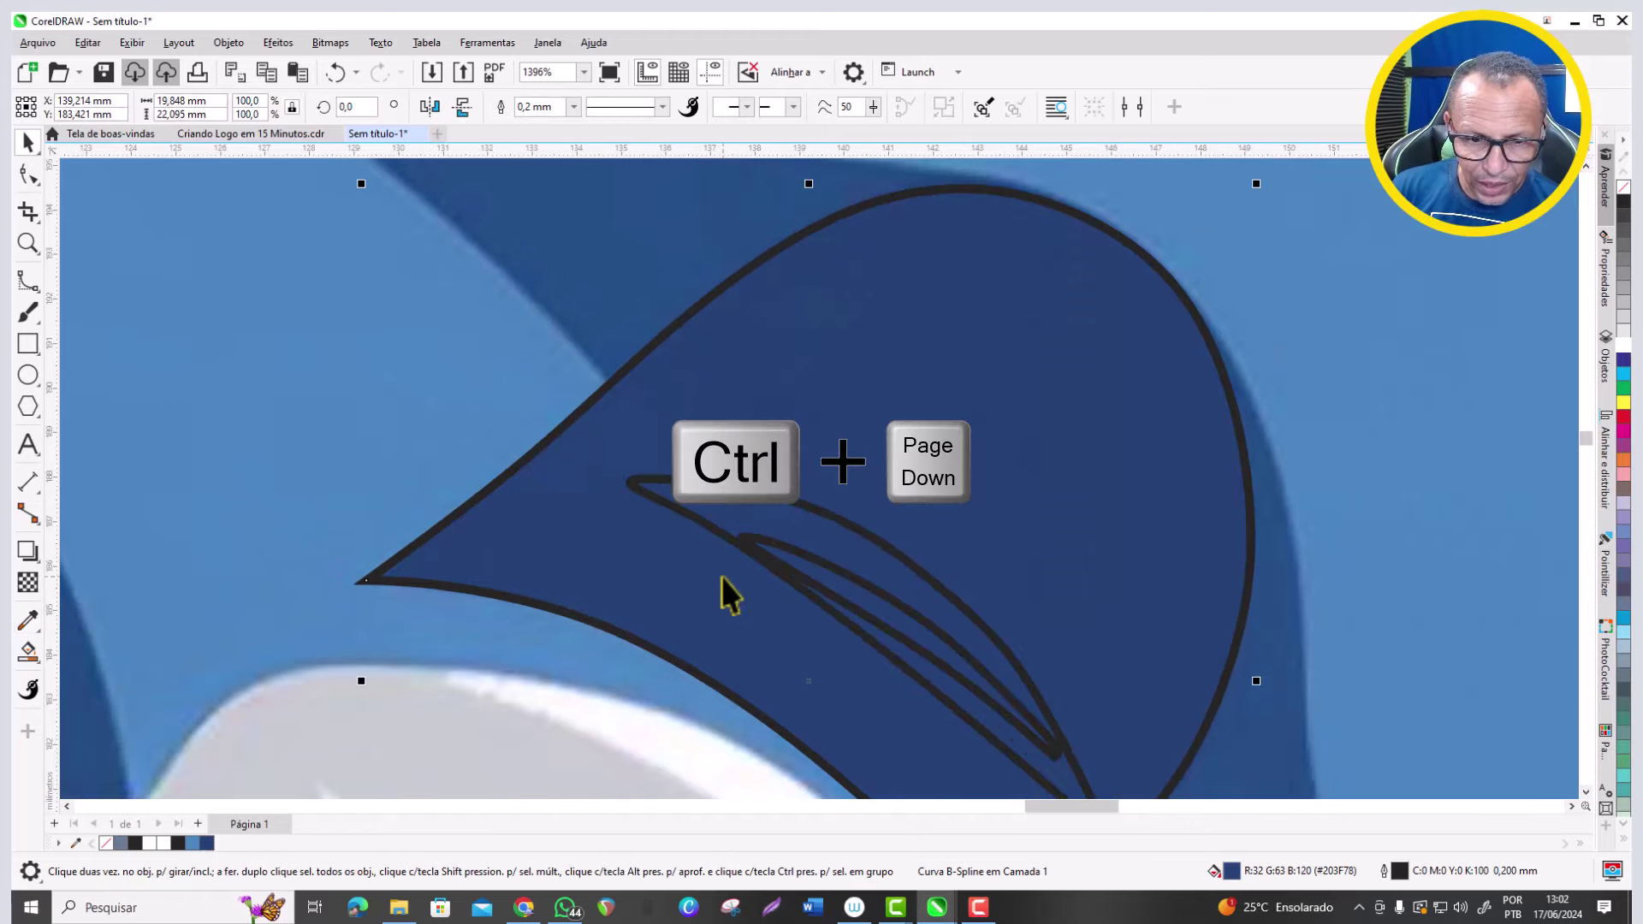
pyautogui.hotkey('ctrl', 'pagedown')
pyautogui.hotkey('ctrl', 'pagedown')
pyautogui.hotkey('ctrl', 'pagedown')
pyautogui.hotkey('ctrl', 'pagedown')
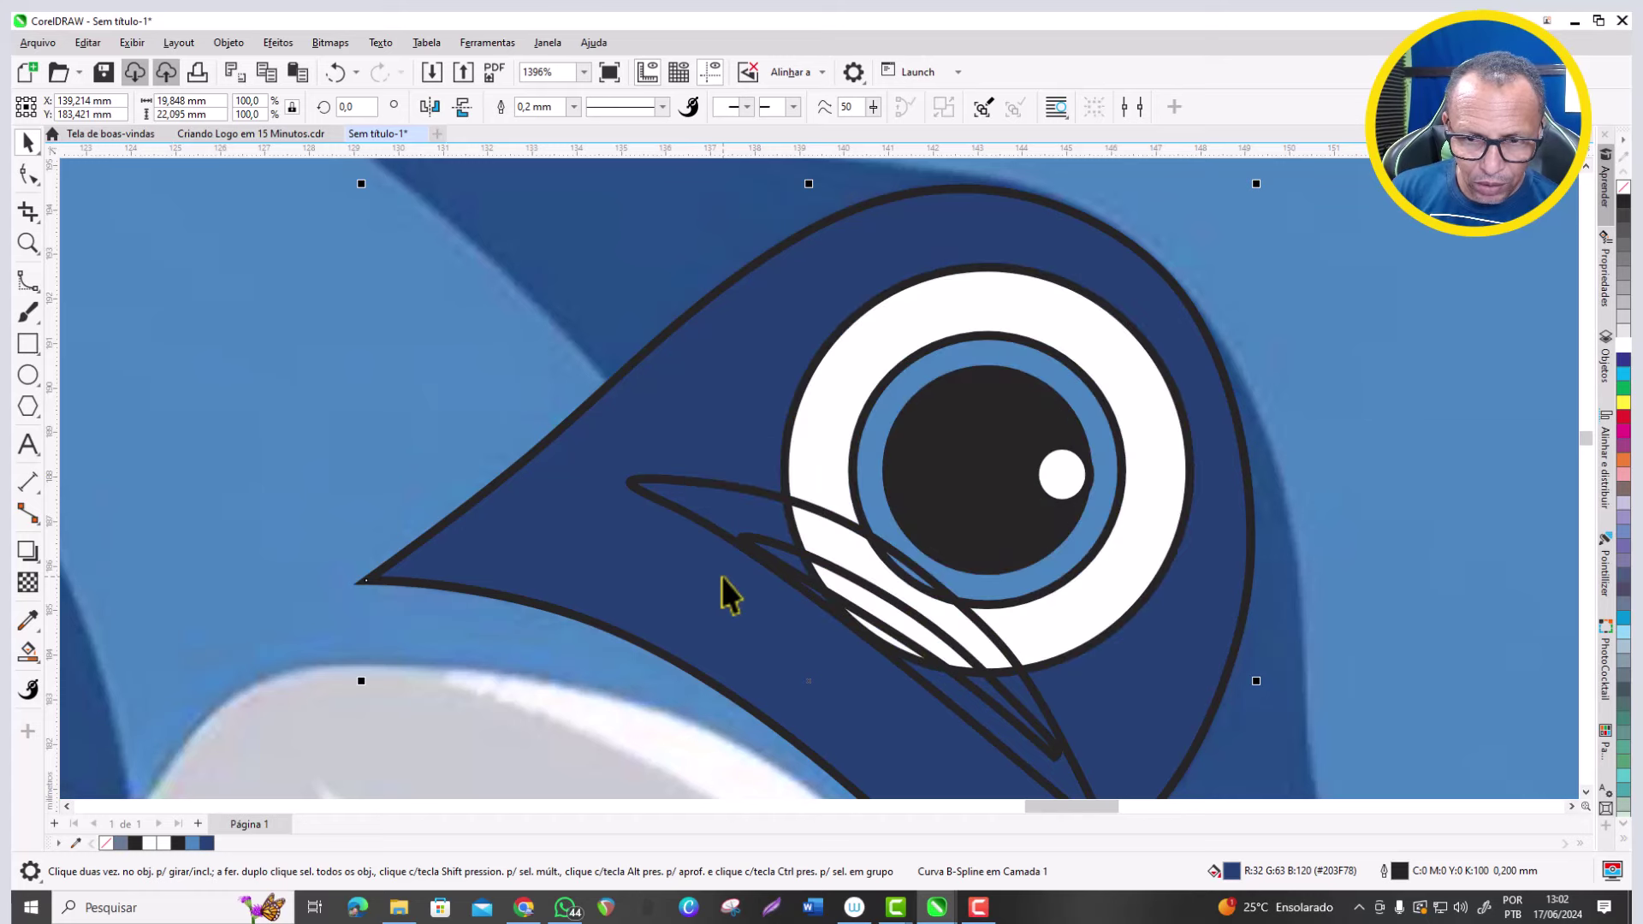
# Fill the curved lower lid shape with the same dark blue #203F78 and remove its outline.
pyautogui.scroll(-2, 763, 515)
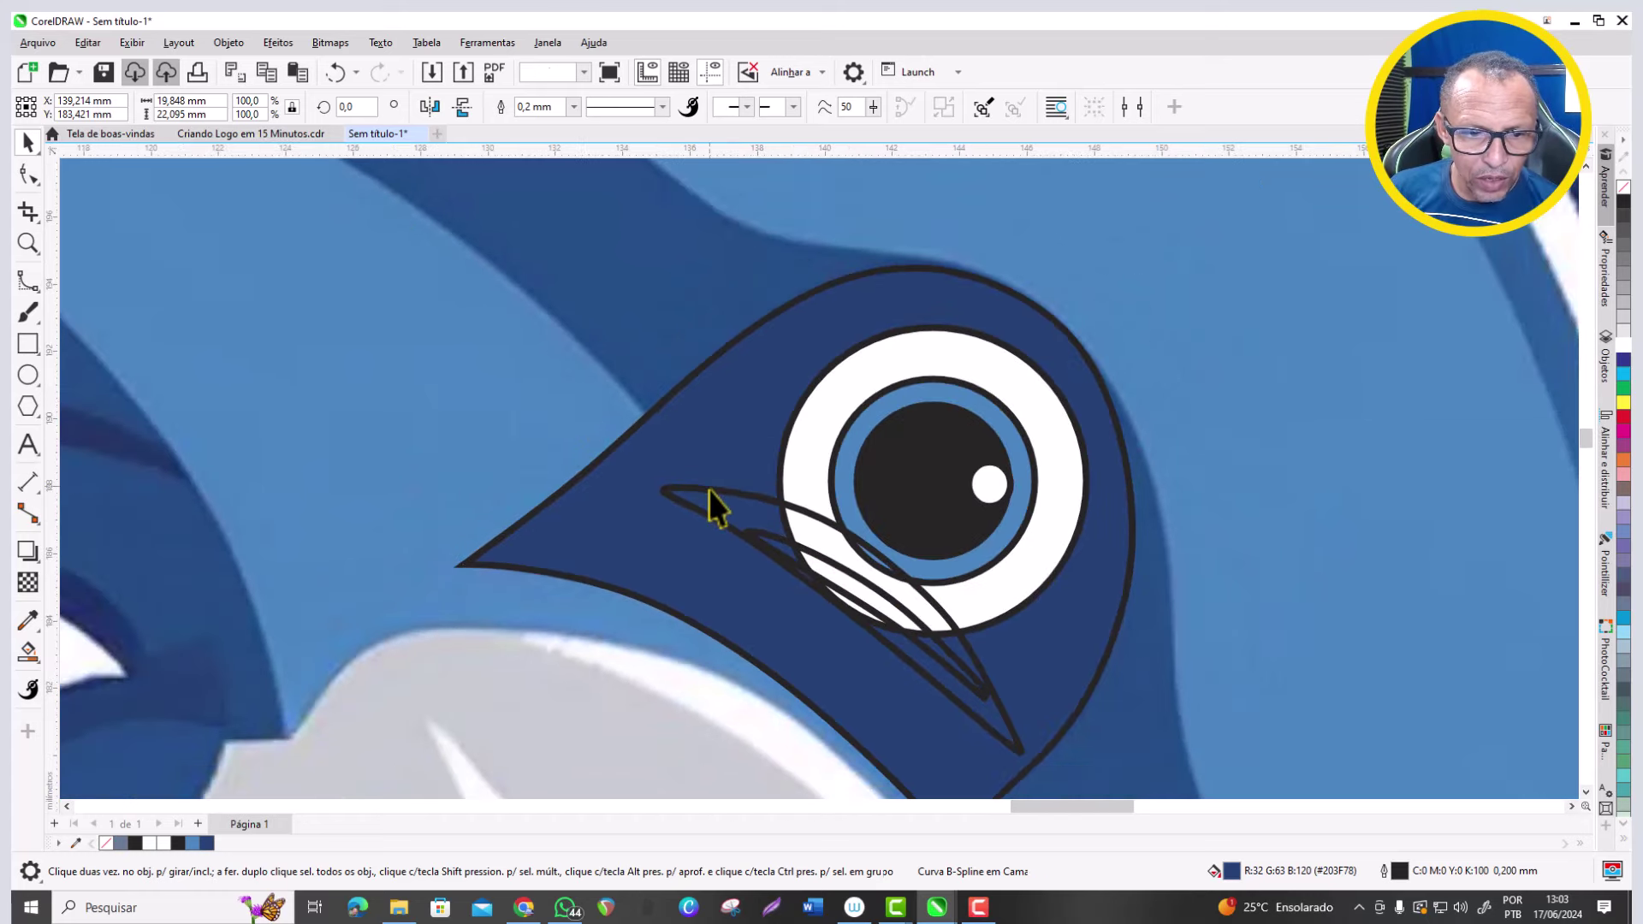
pyautogui.scroll(1, 718, 490)
pyautogui.press('Escape')
pyautogui.click(736, 491)
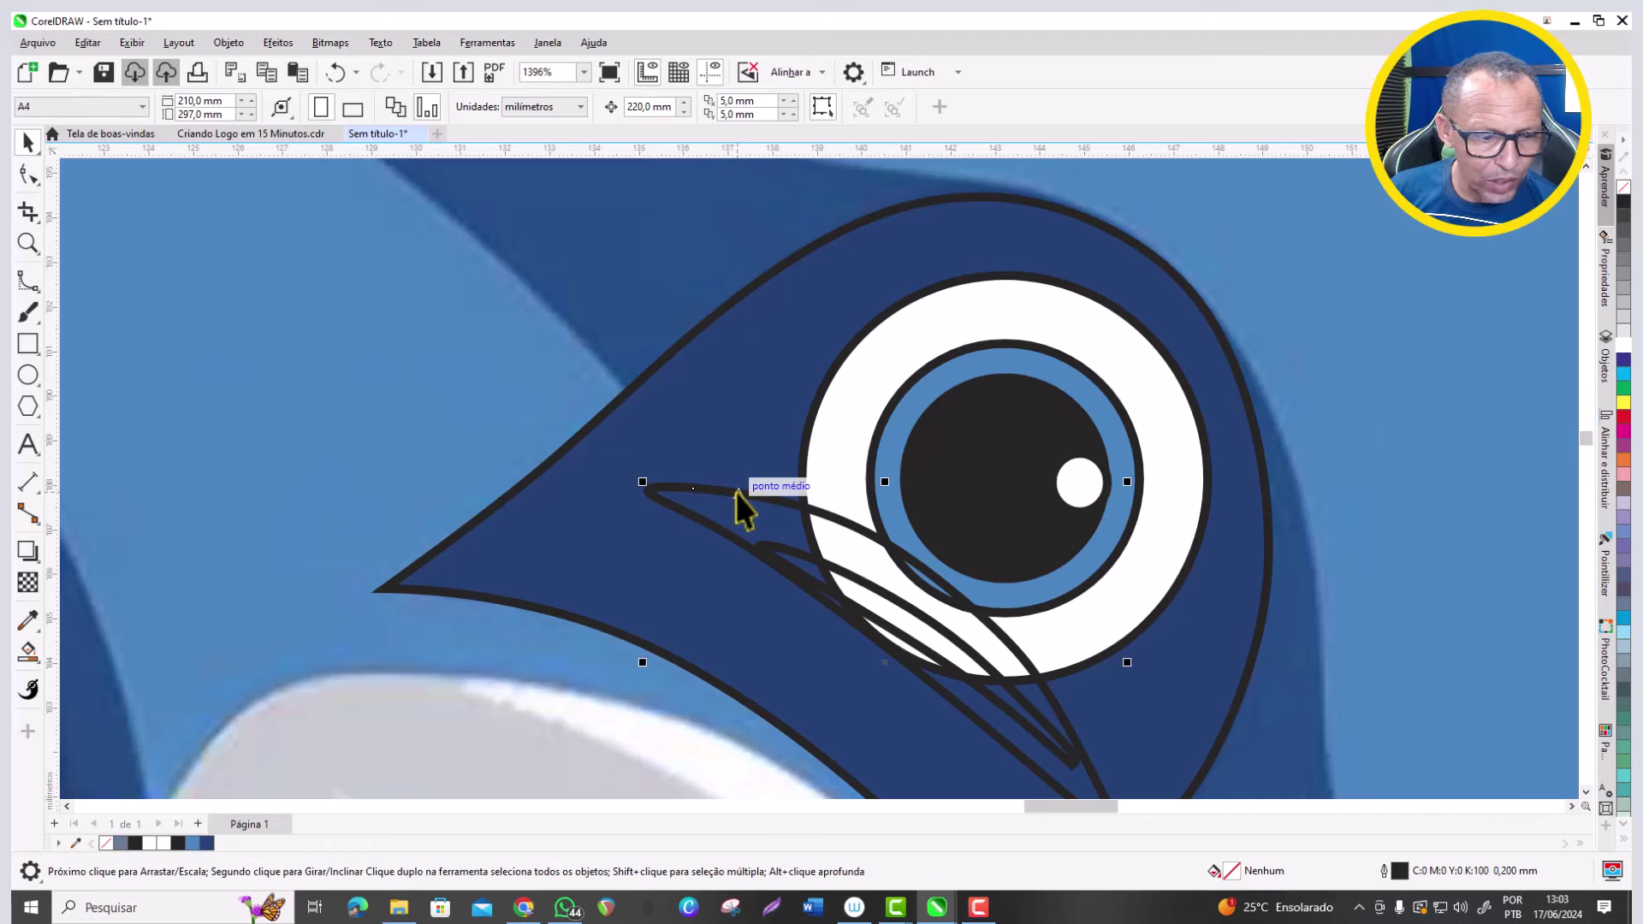
pyautogui.click(206, 844)
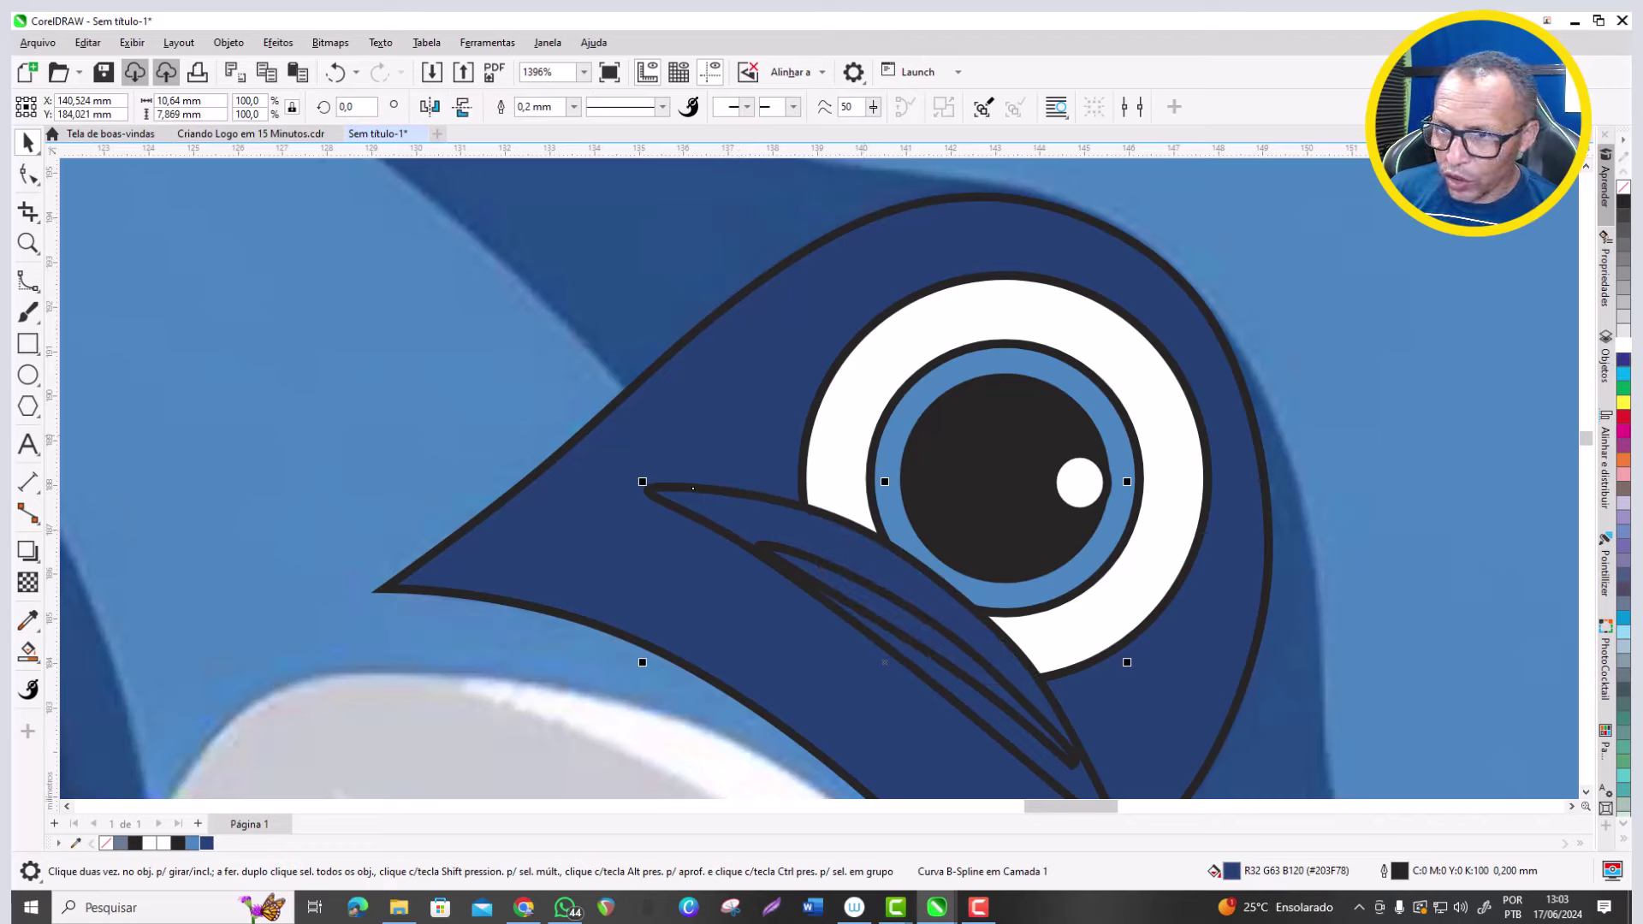
pyautogui.rightClick(1624, 188)
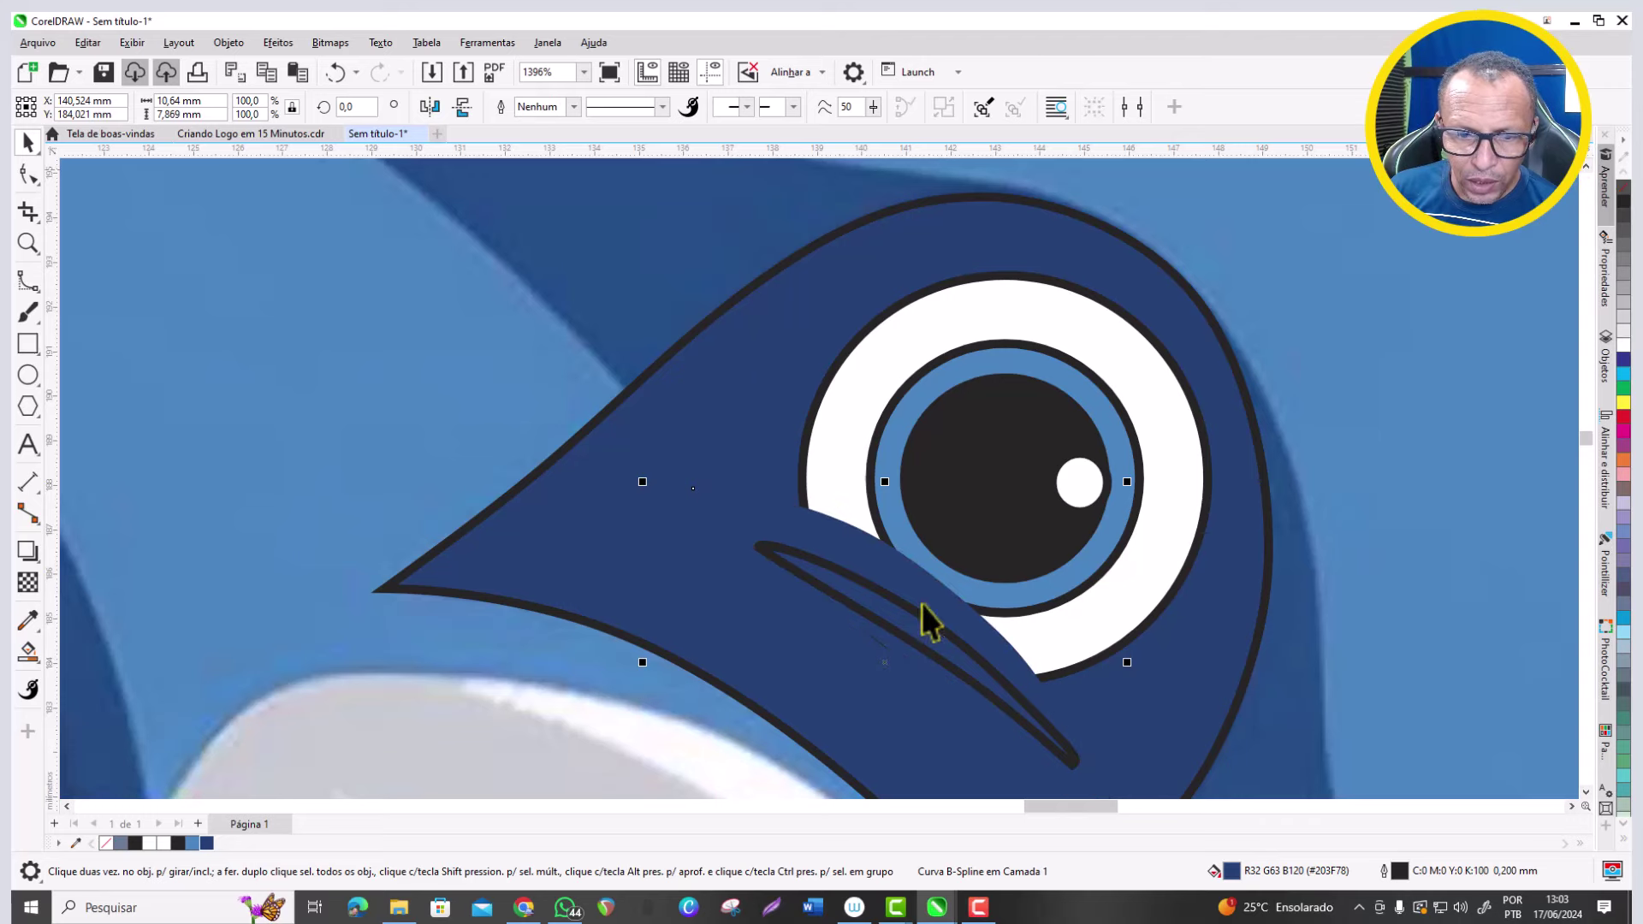
# Fill the thin sliver below the eye with white and remove the outlines of the sliver and the dark blue eye patch.
pyautogui.click(901, 628)
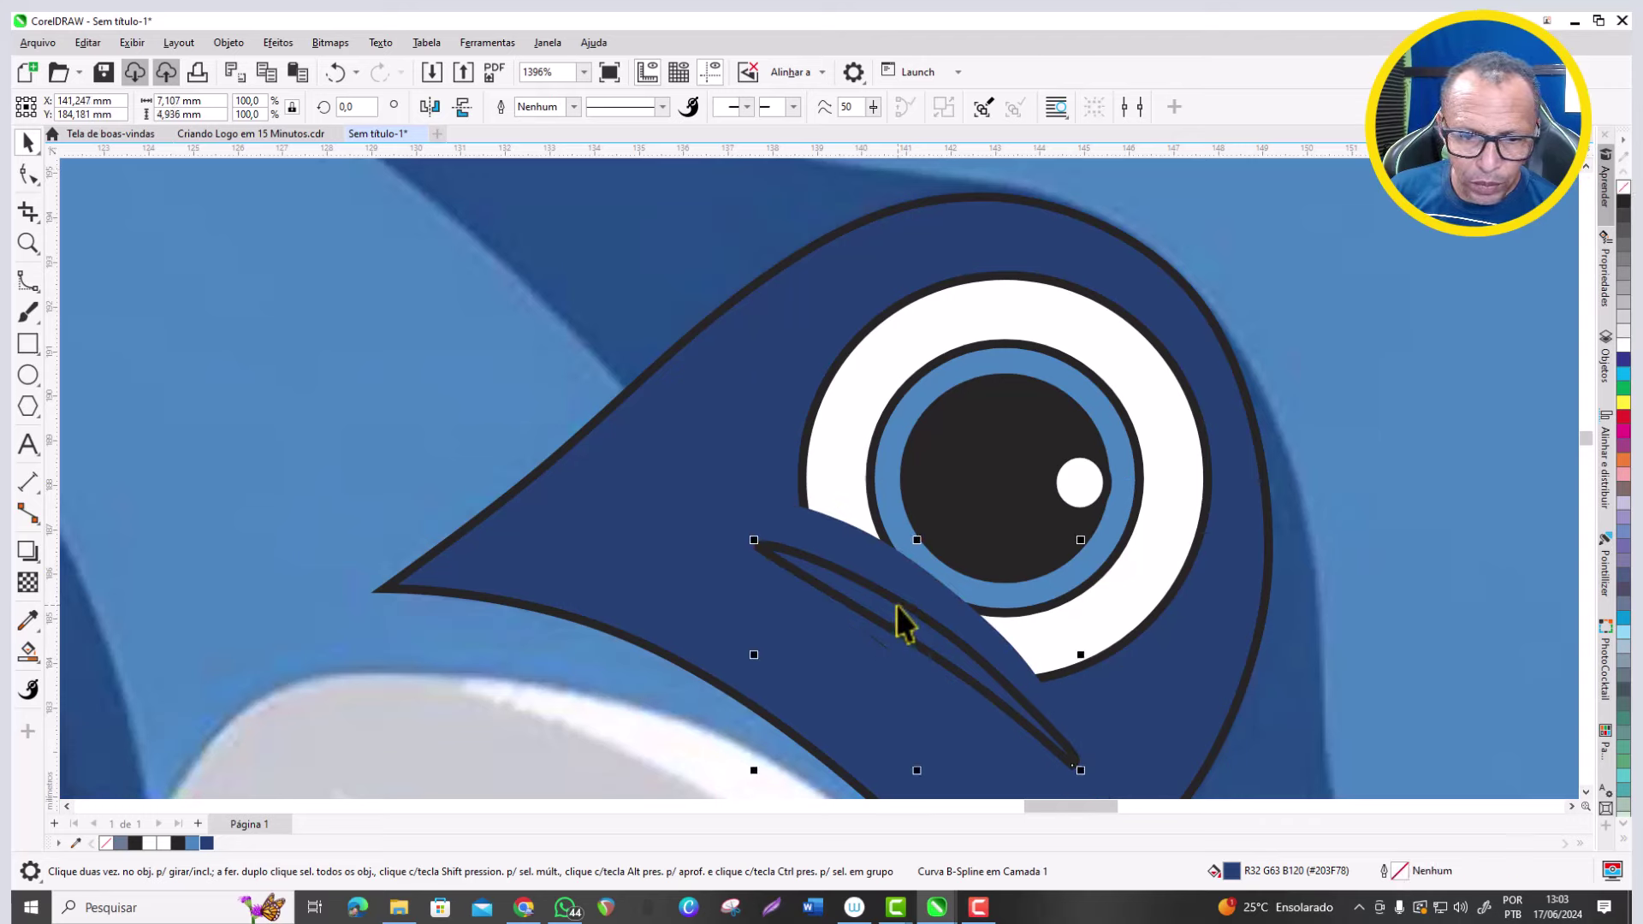
pyautogui.click(169, 844)
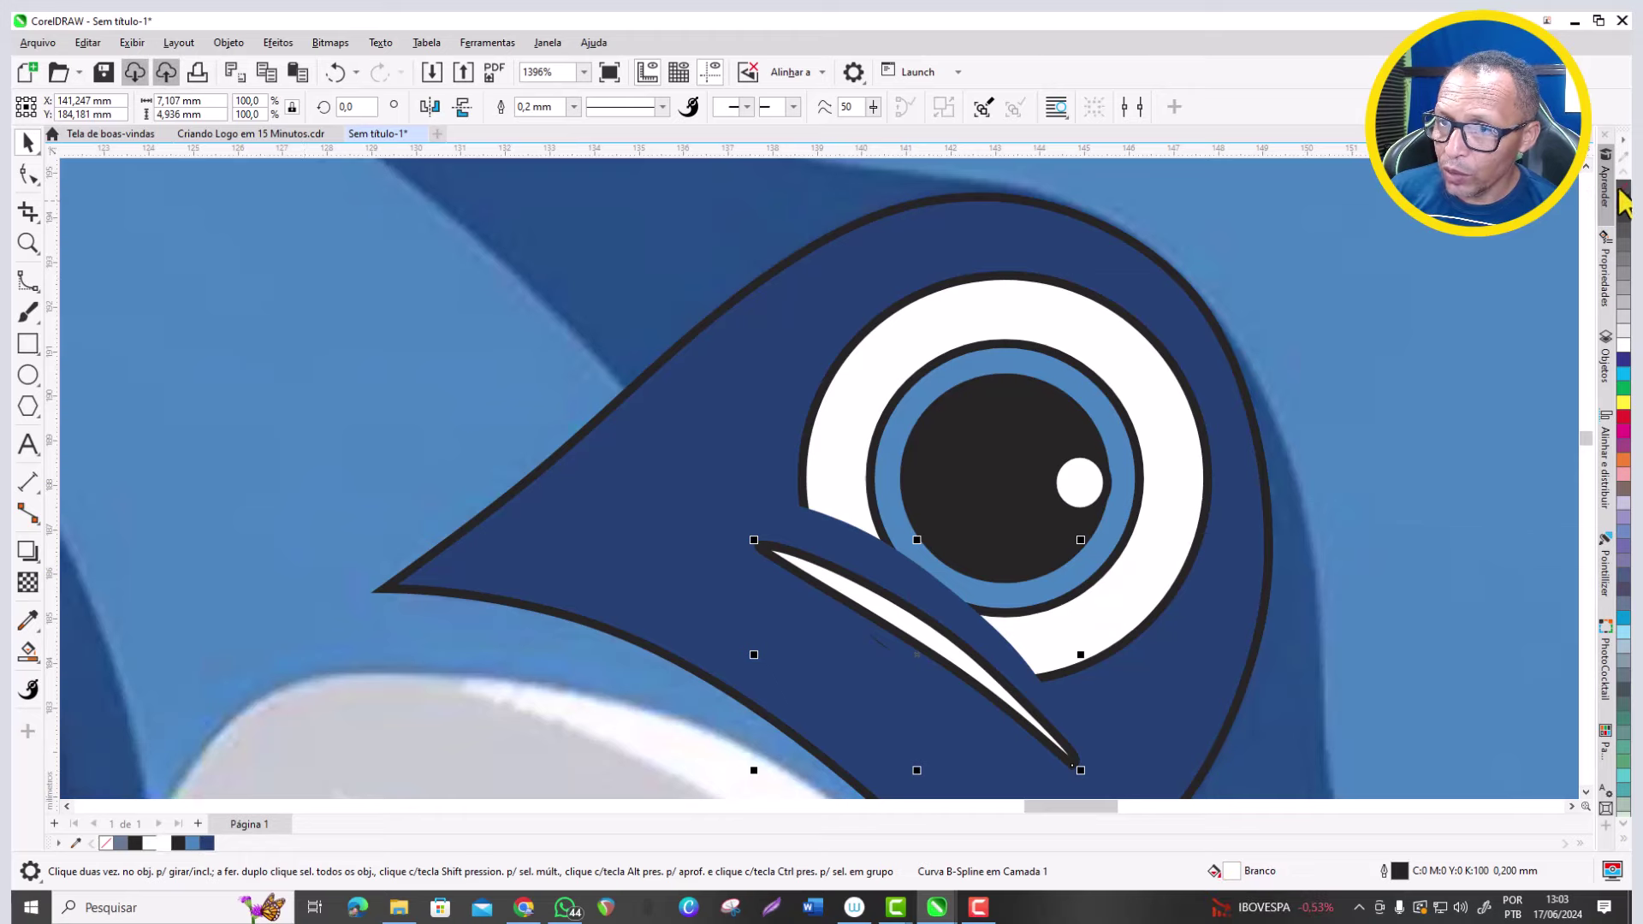
pyautogui.click(1163, 337)
pyautogui.scroll(-5, 983, 311)
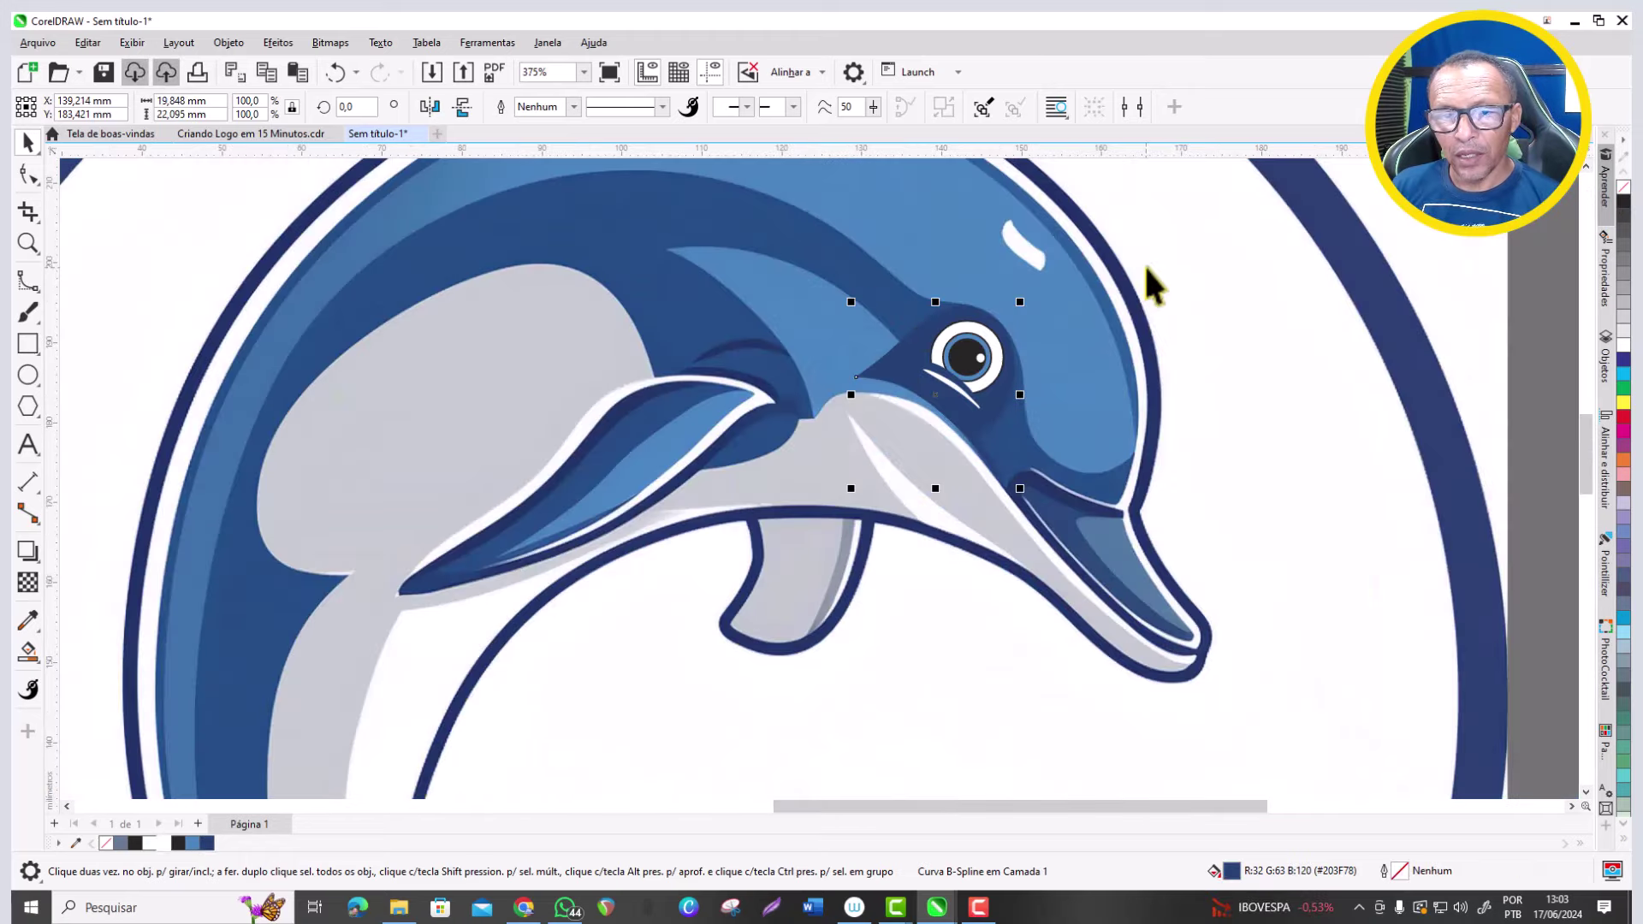
pyautogui.scroll(-4, 945, 373)
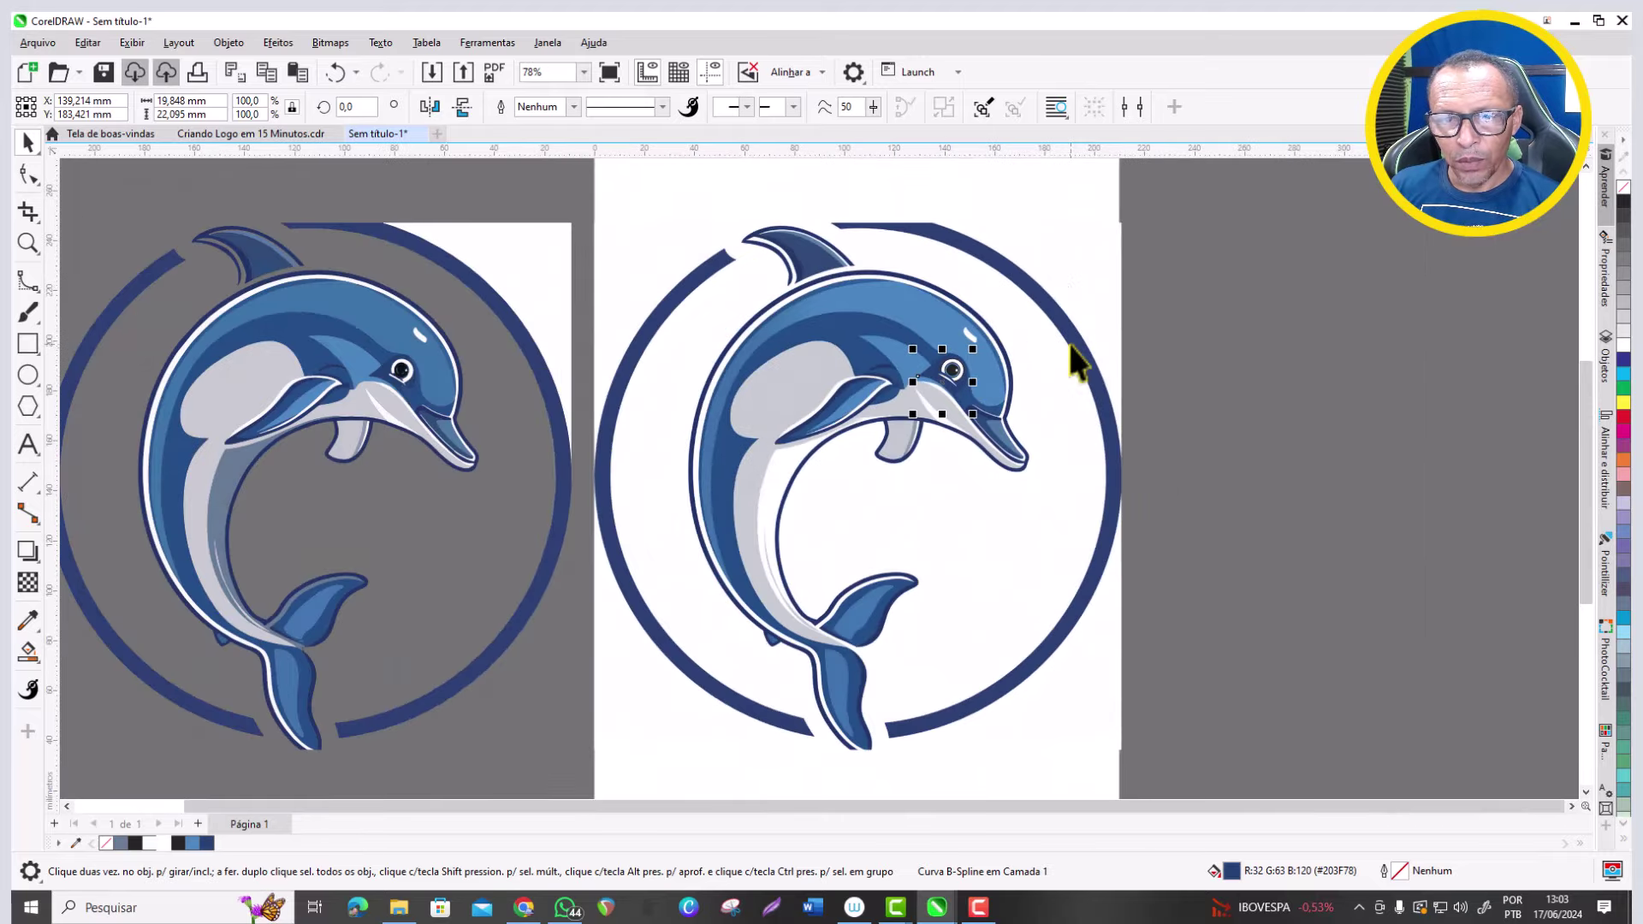
pyautogui.click(1069, 344)
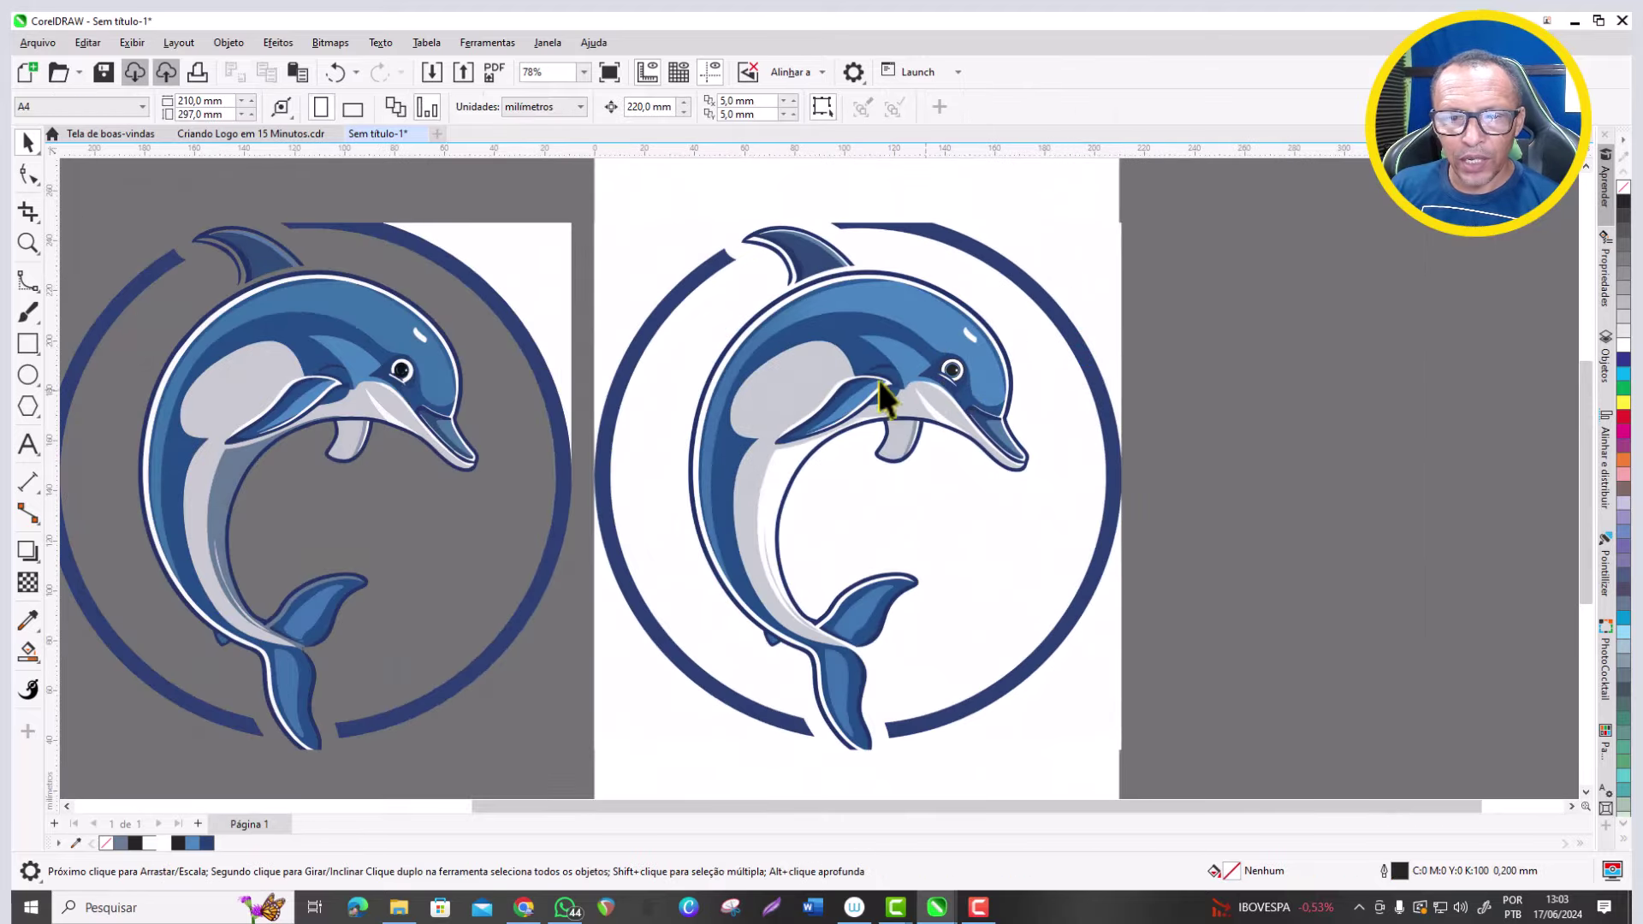
# Delete the rough auto-traced eye pieces, including the white ring and small light blue fragment, from the traced dolphin on the grey background.
pyautogui.scroll(9, 976, 364)
pyautogui.click(953, 368)
pyautogui.press('Delete')
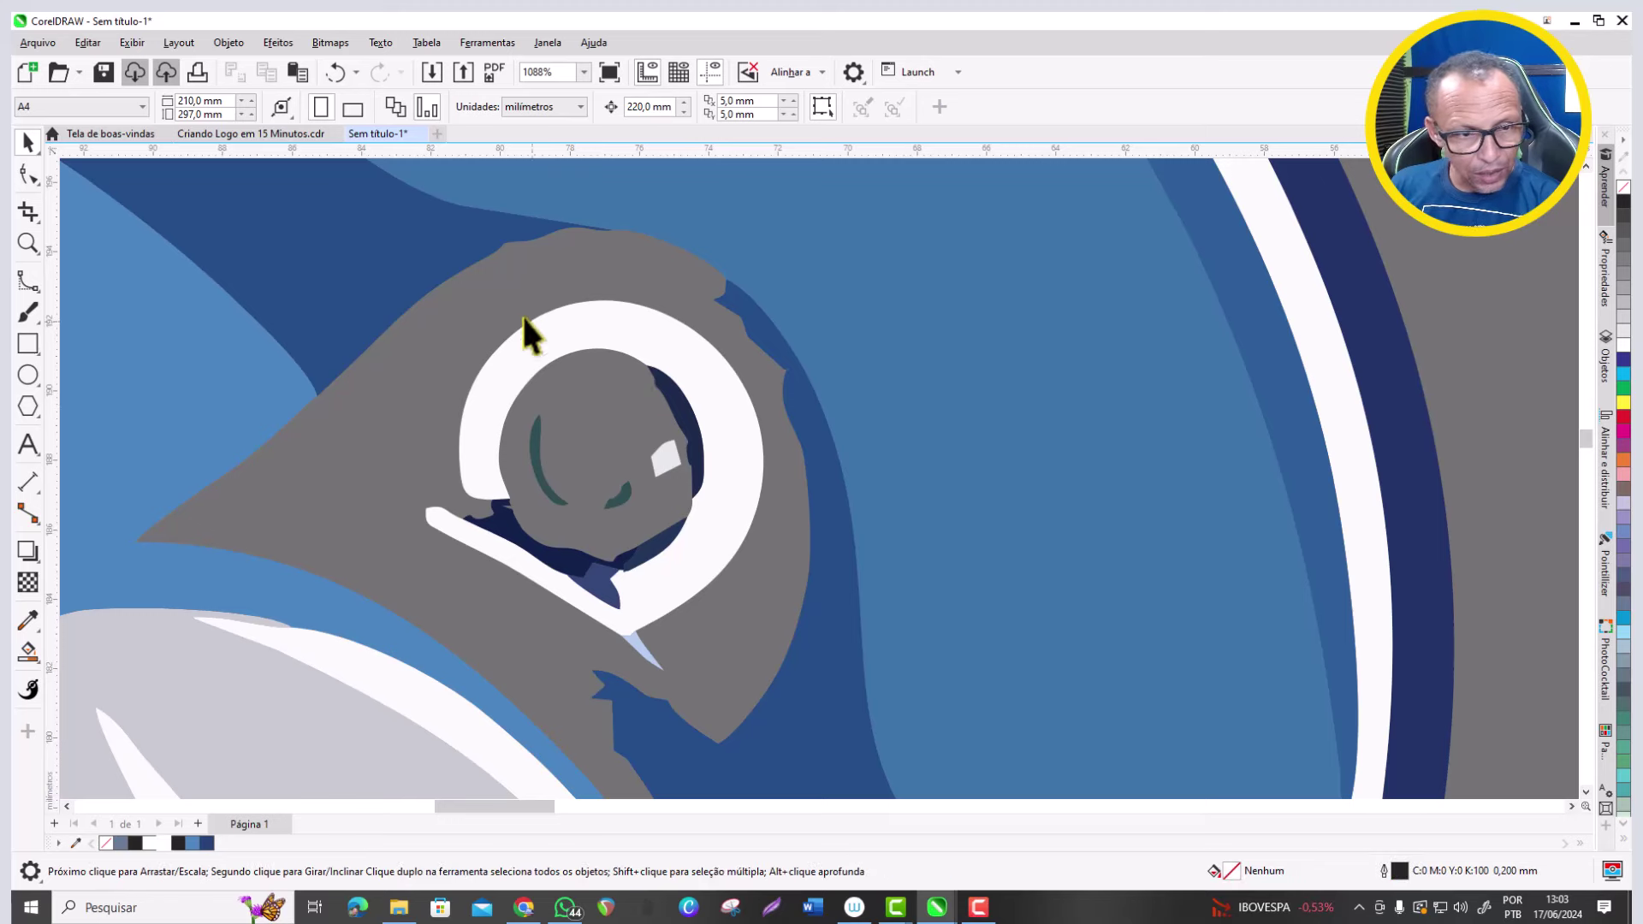
pyautogui.moveTo(779, 659); pyautogui.dragTo(783, 668)
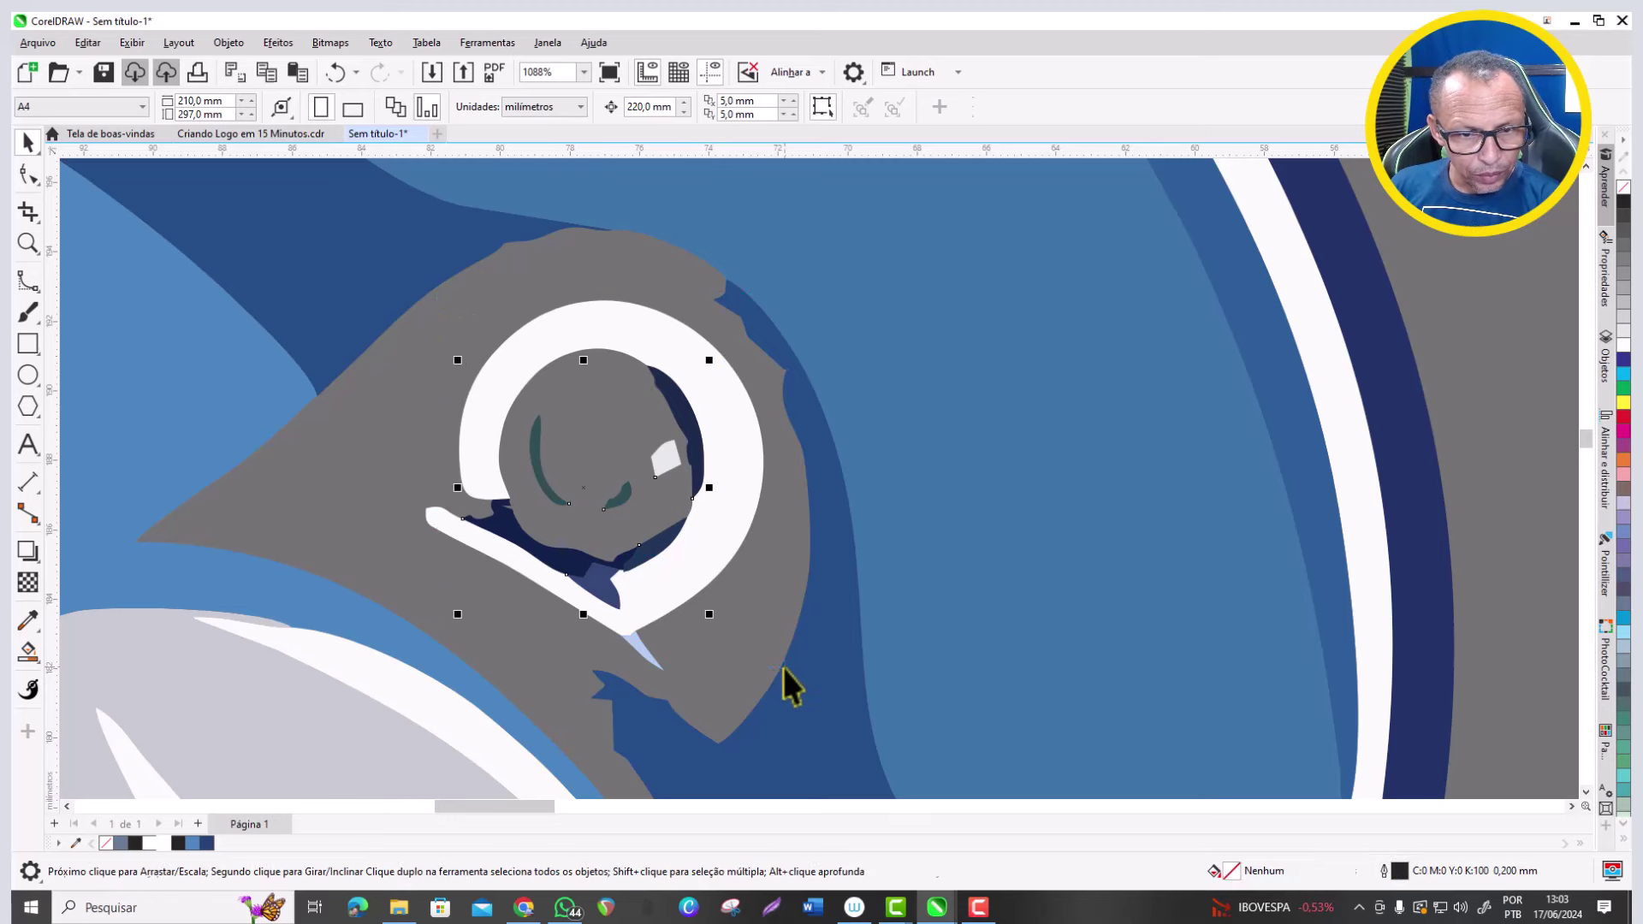
pyautogui.press('Delete')
pyautogui.click(525, 348)
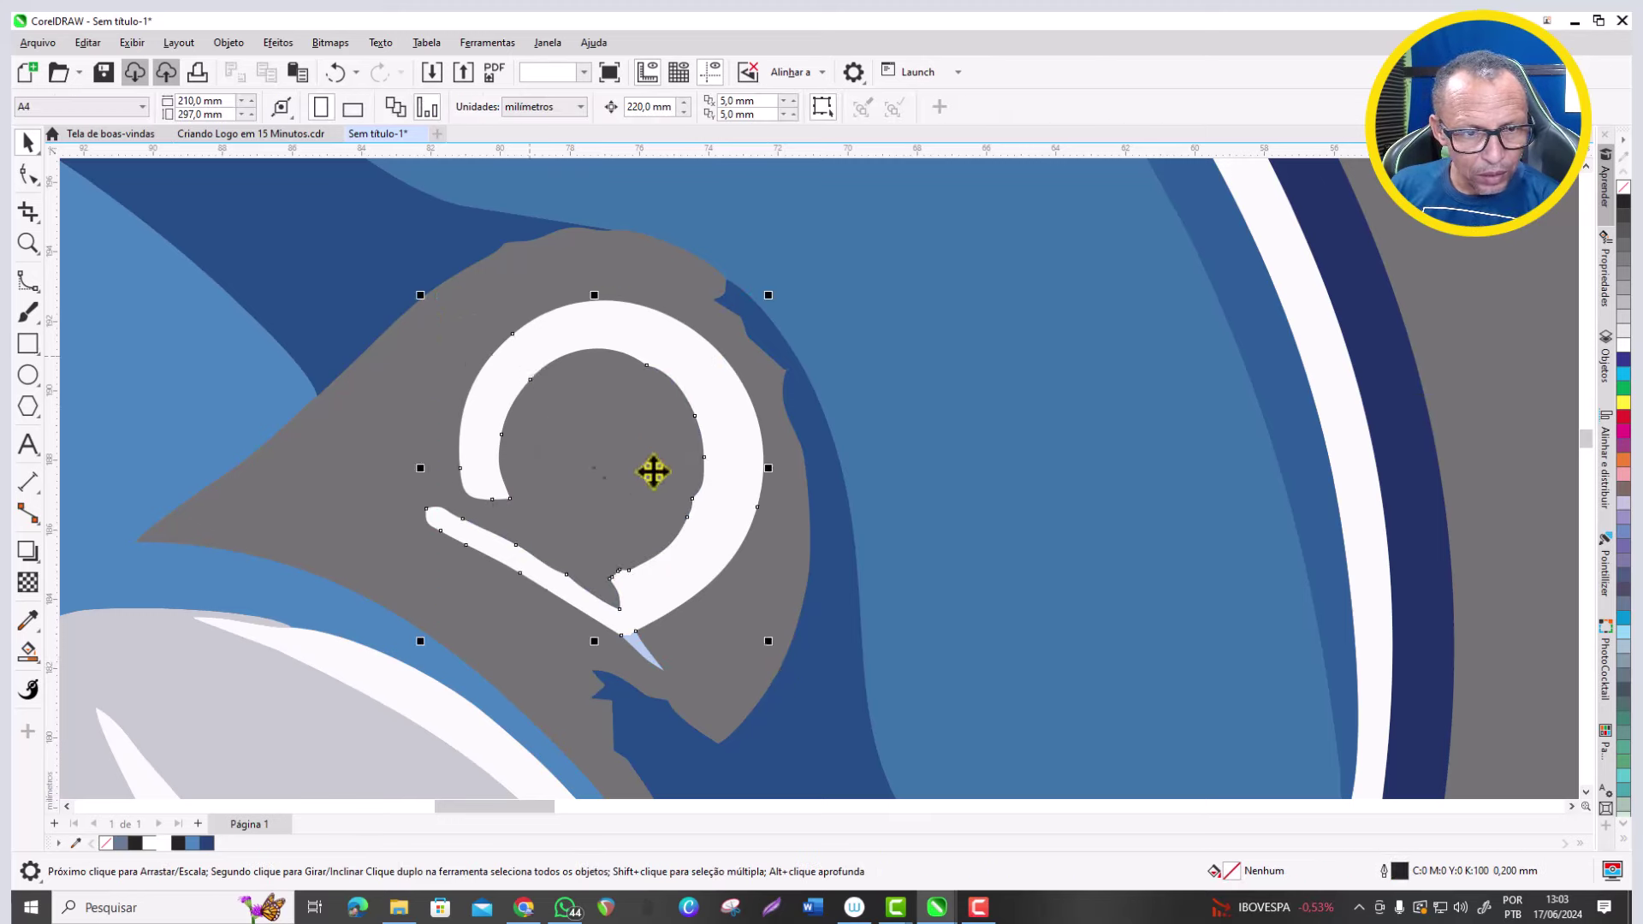
pyautogui.press('Delete')
pyautogui.click(639, 645)
pyautogui.press('Delete')
pyautogui.scroll(-5, 638, 644)
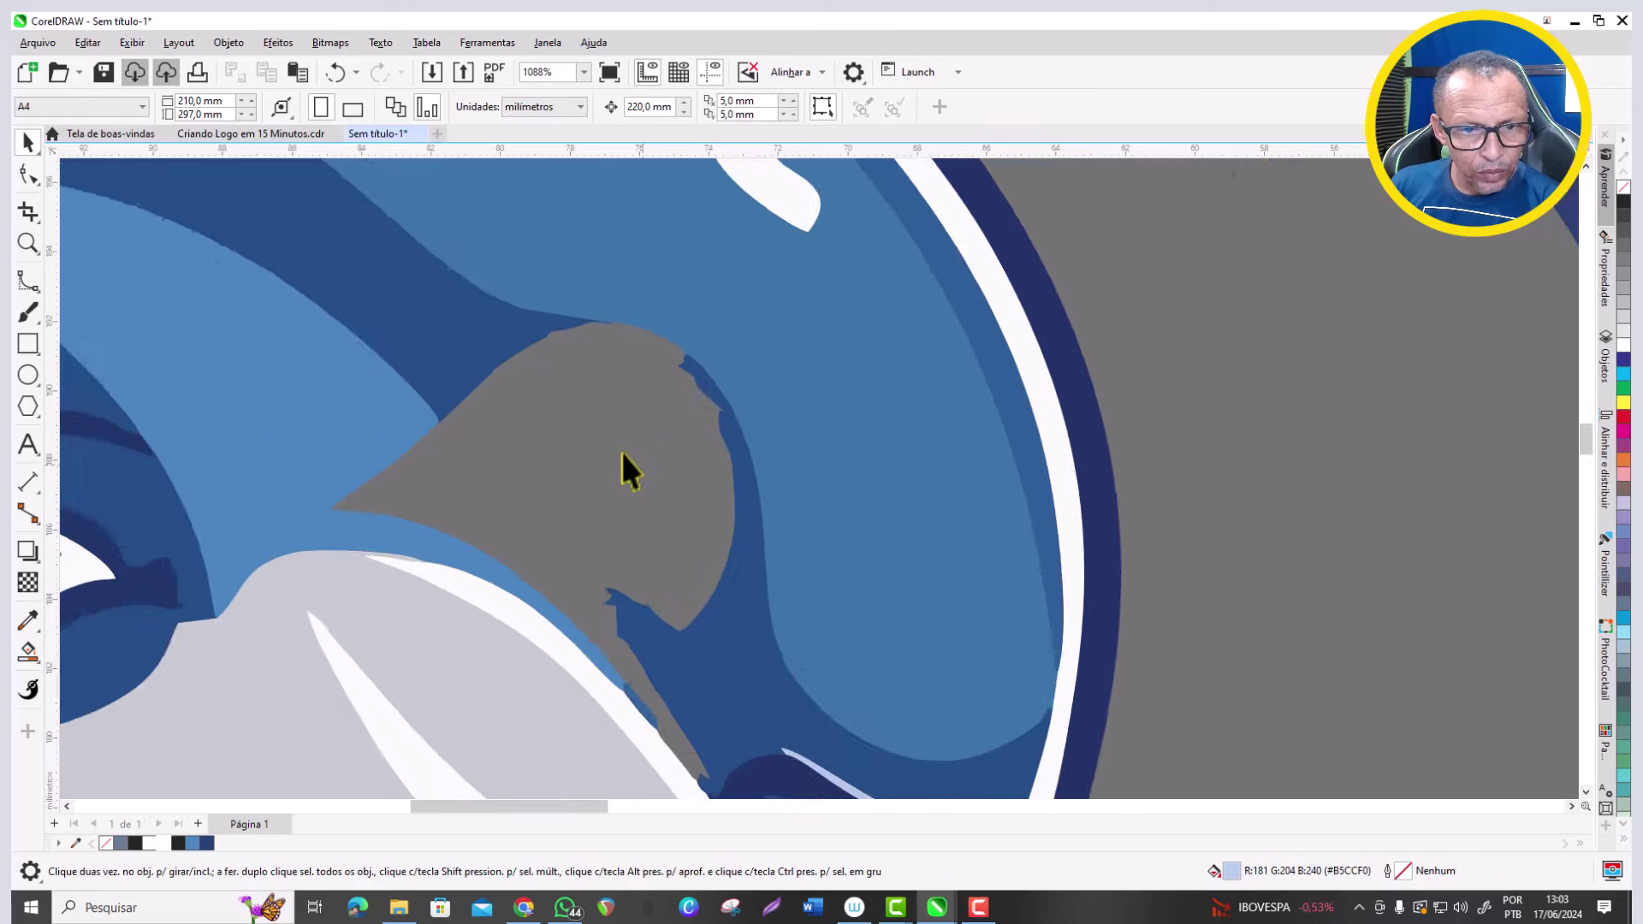
# Move the redrawn eye circles, lid and sliver together 220 mm left into the empty eye area of the traced dolphin.
pyautogui.scroll(4, 635, 563)
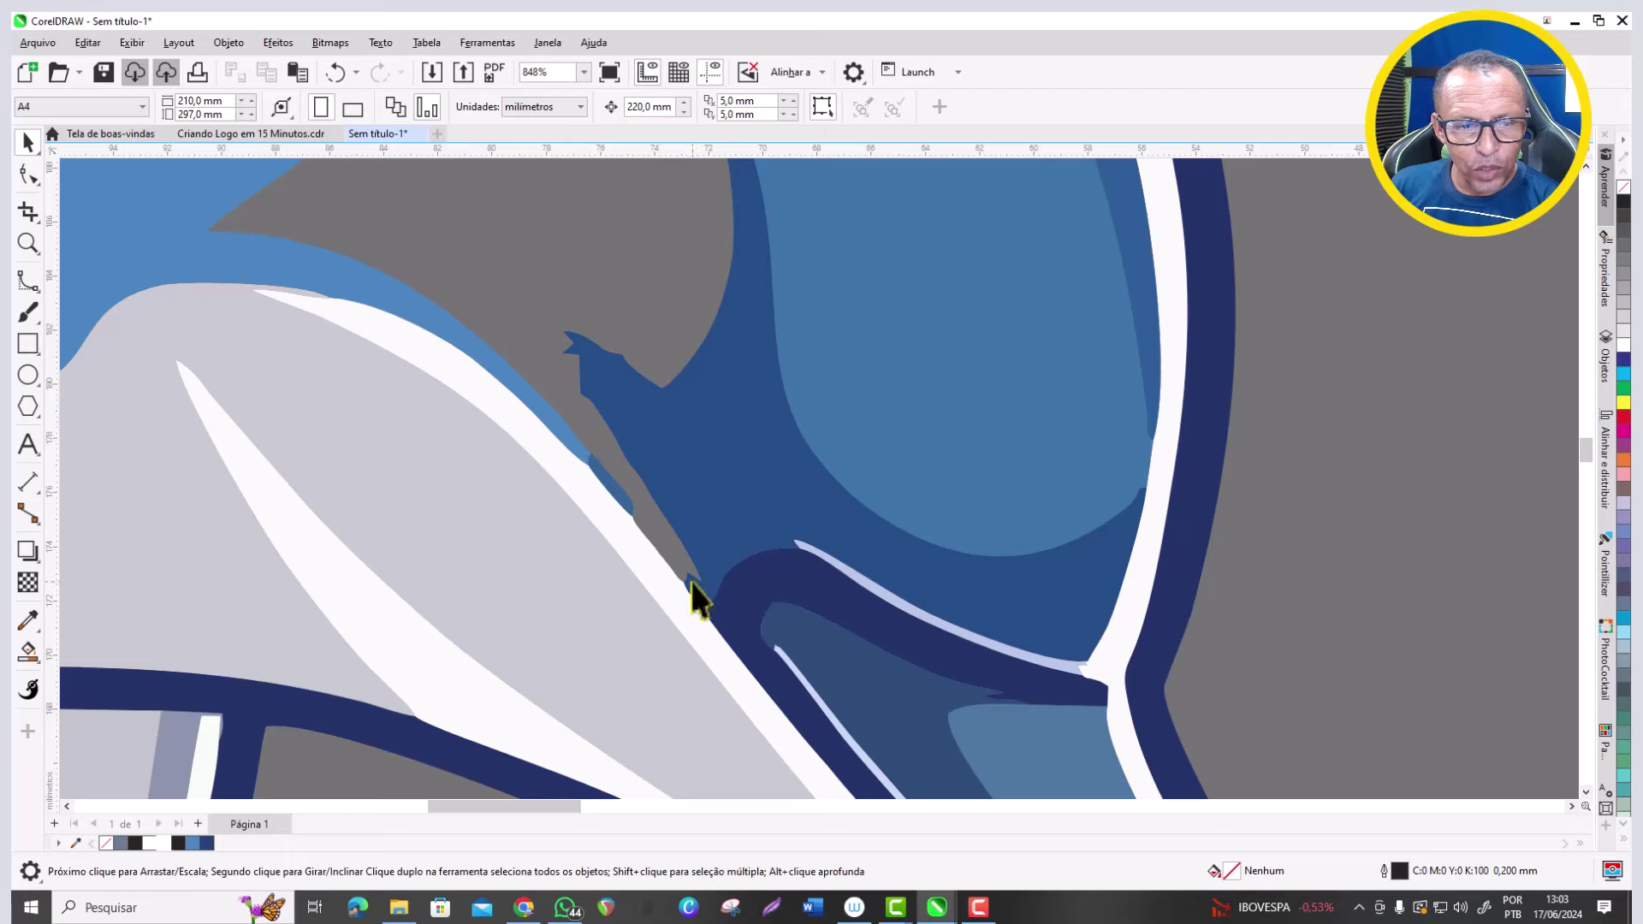
pyautogui.scroll(-3, 618, 397)
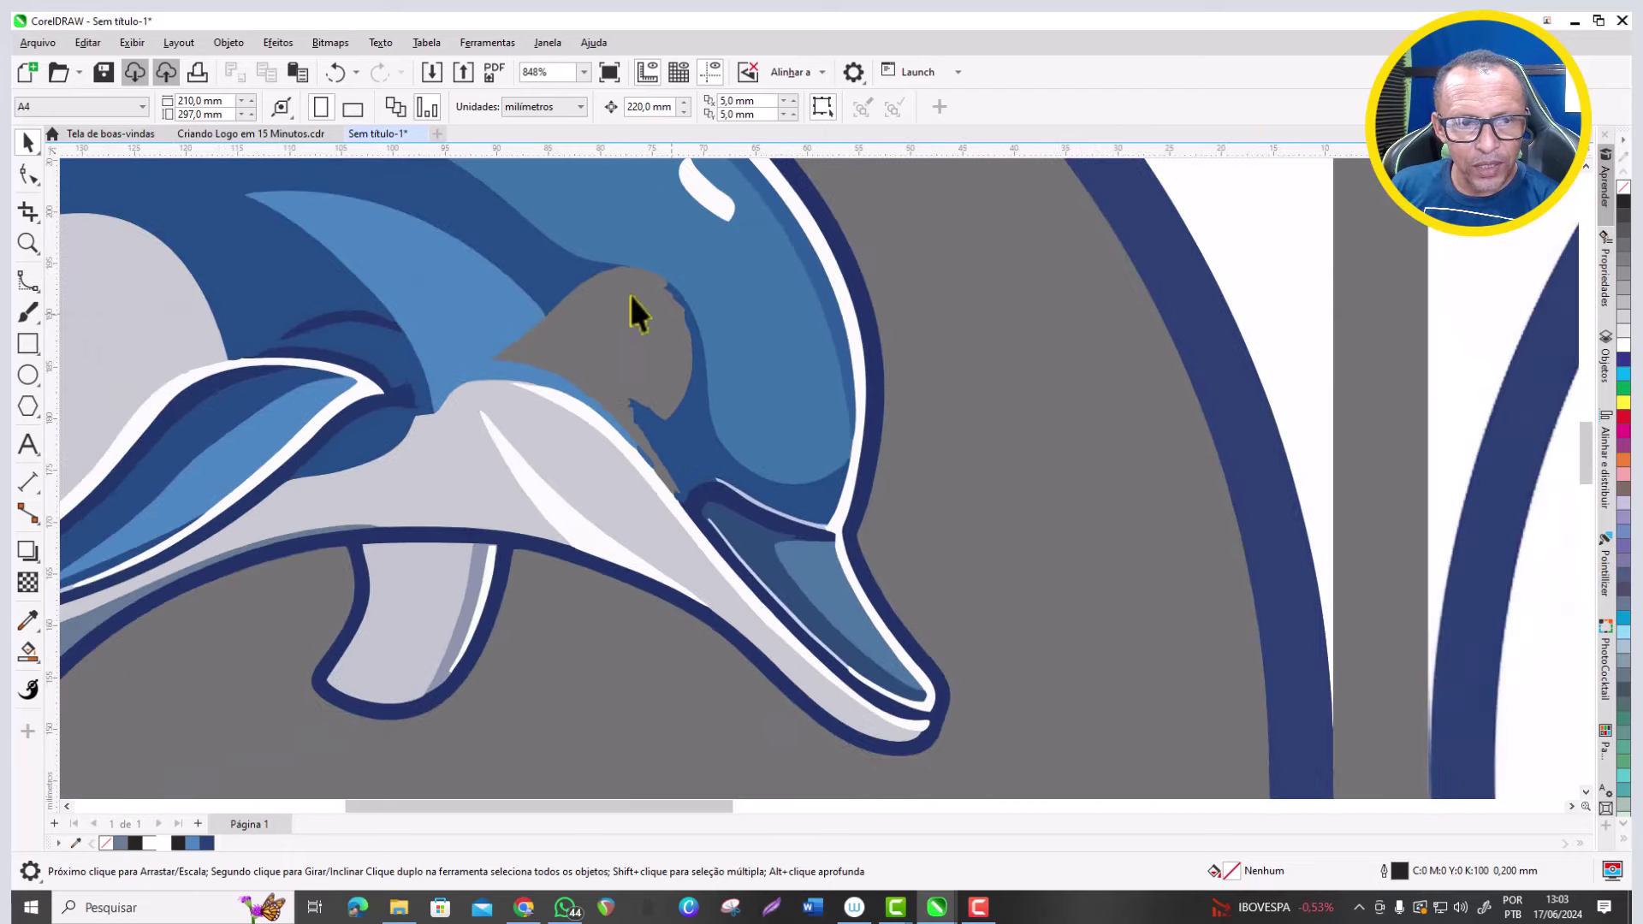
pyautogui.scroll(-2, 582, 394)
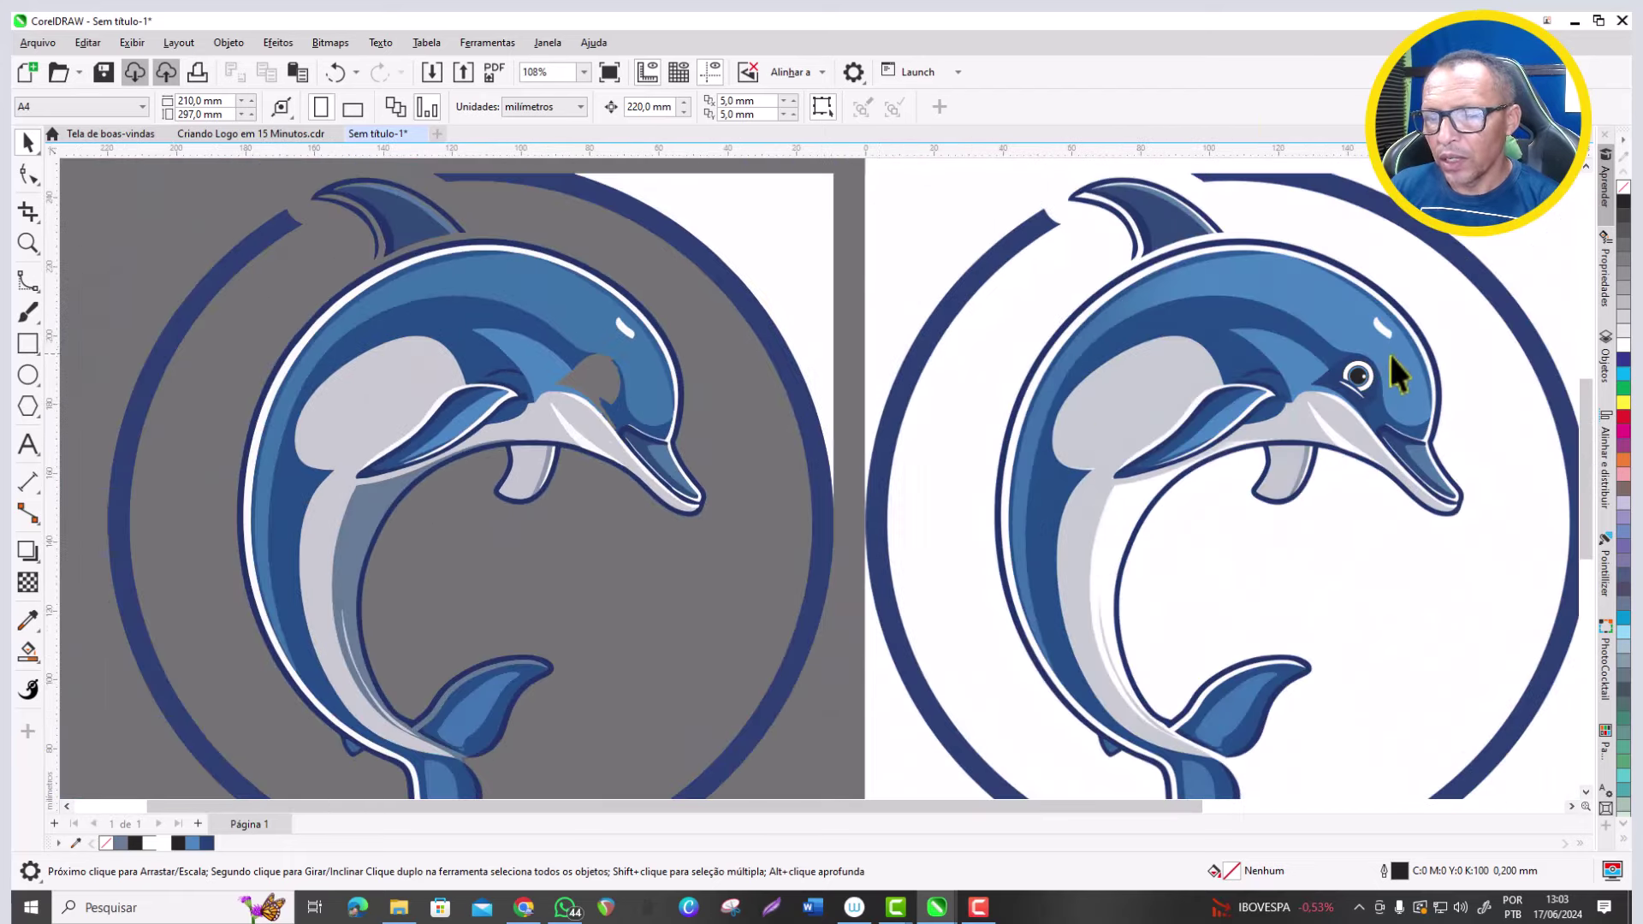
pyautogui.scroll(2, 1387, 346)
pyautogui.moveTo(1446, 325); pyautogui.dragTo(1321, 416)
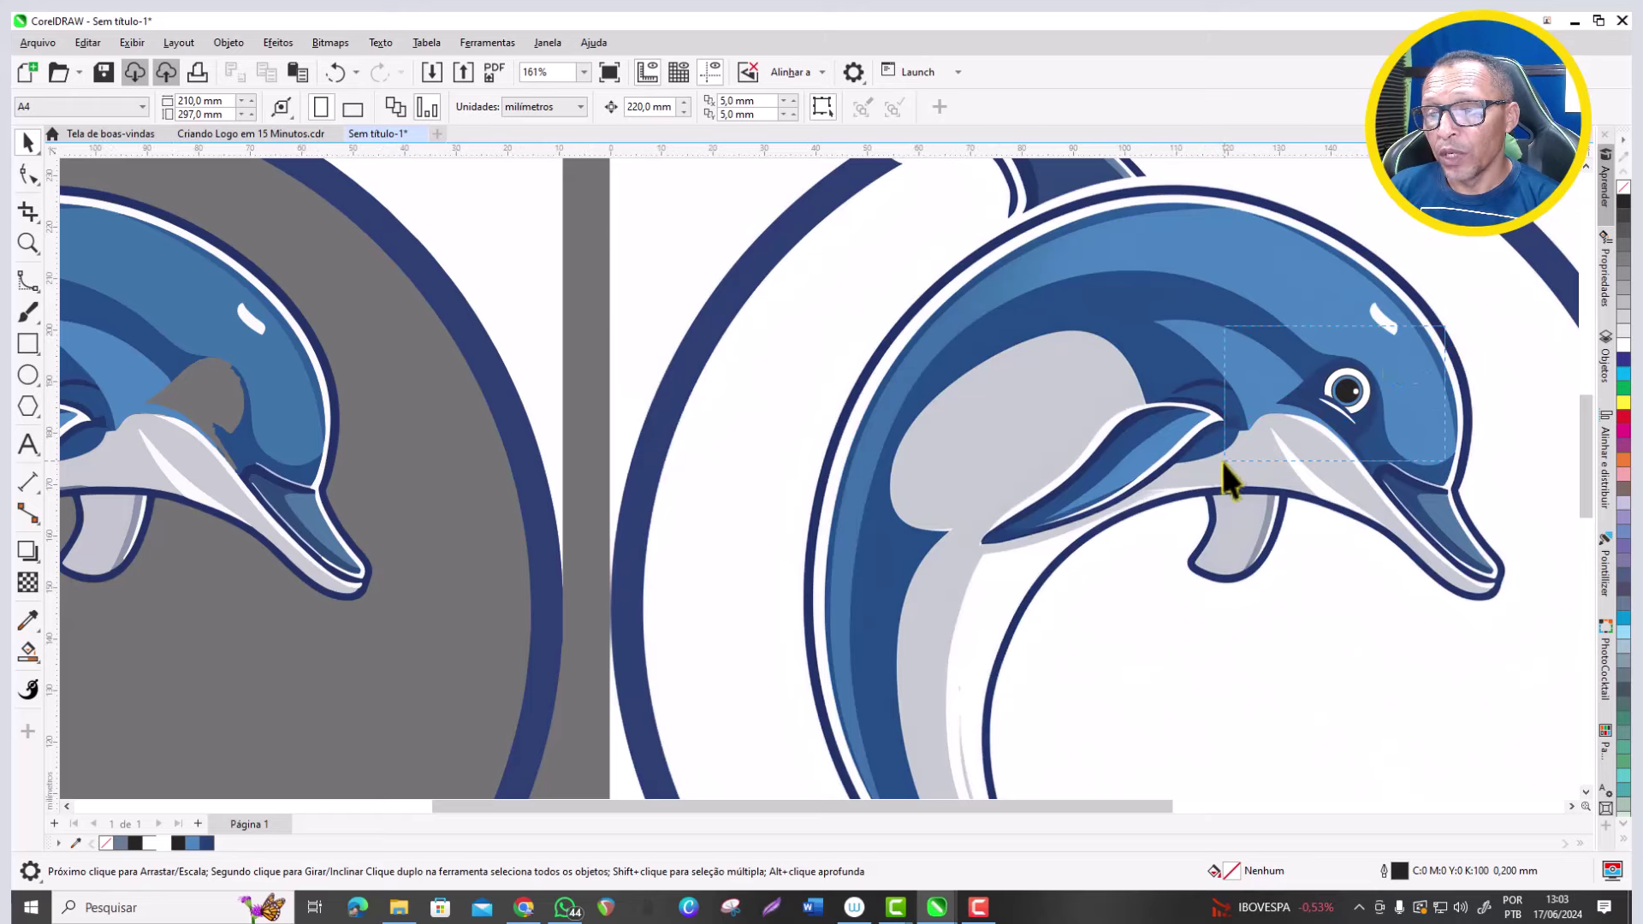
pyautogui.moveTo(1222, 462); pyautogui.dragTo(1220, 465)
pyautogui.press('Left')
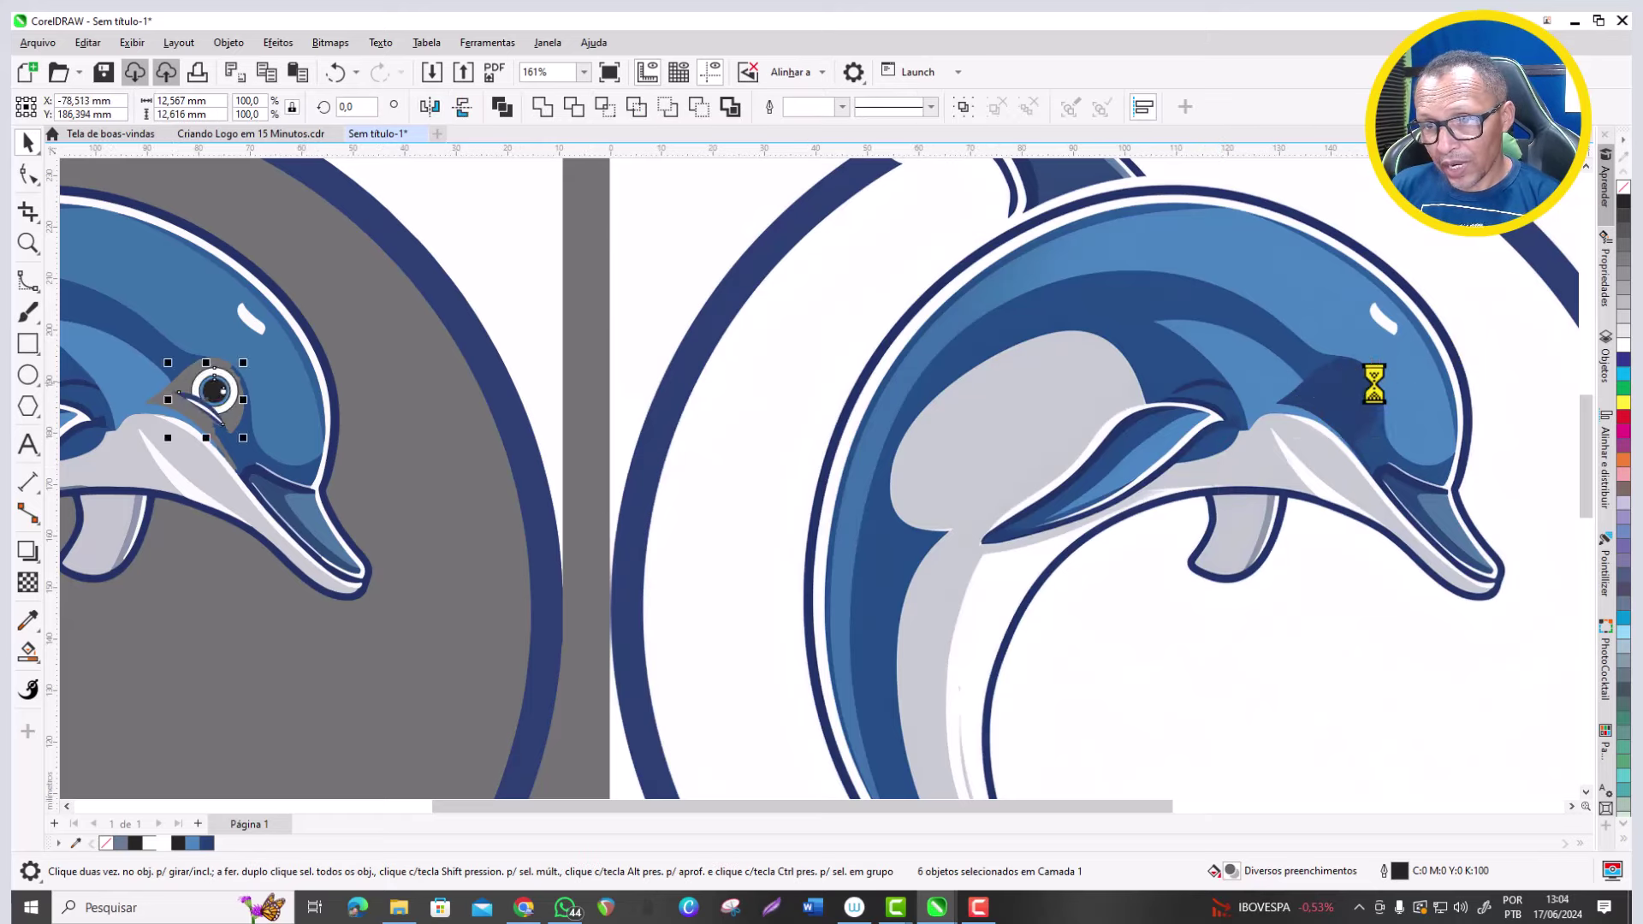
# Move the dark blue eye patch 220 mm left so it sits behind the redrawn eye on the traced dolphin.
pyautogui.click(1356, 398)
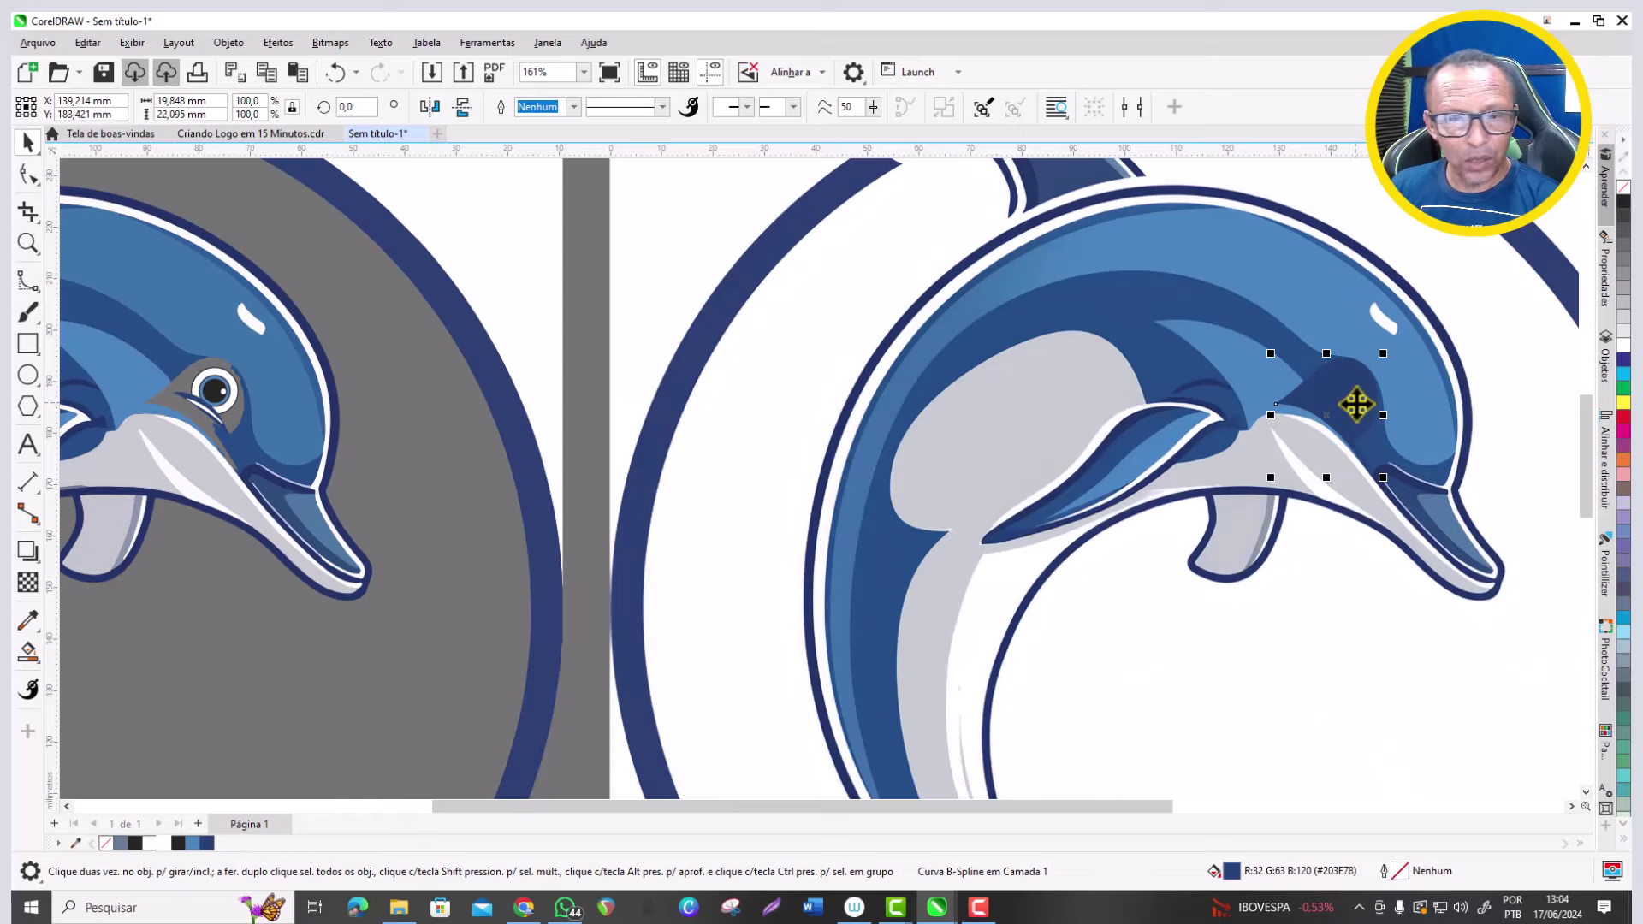
pyautogui.press('Left')
pyautogui.scroll(3, 139, 401)
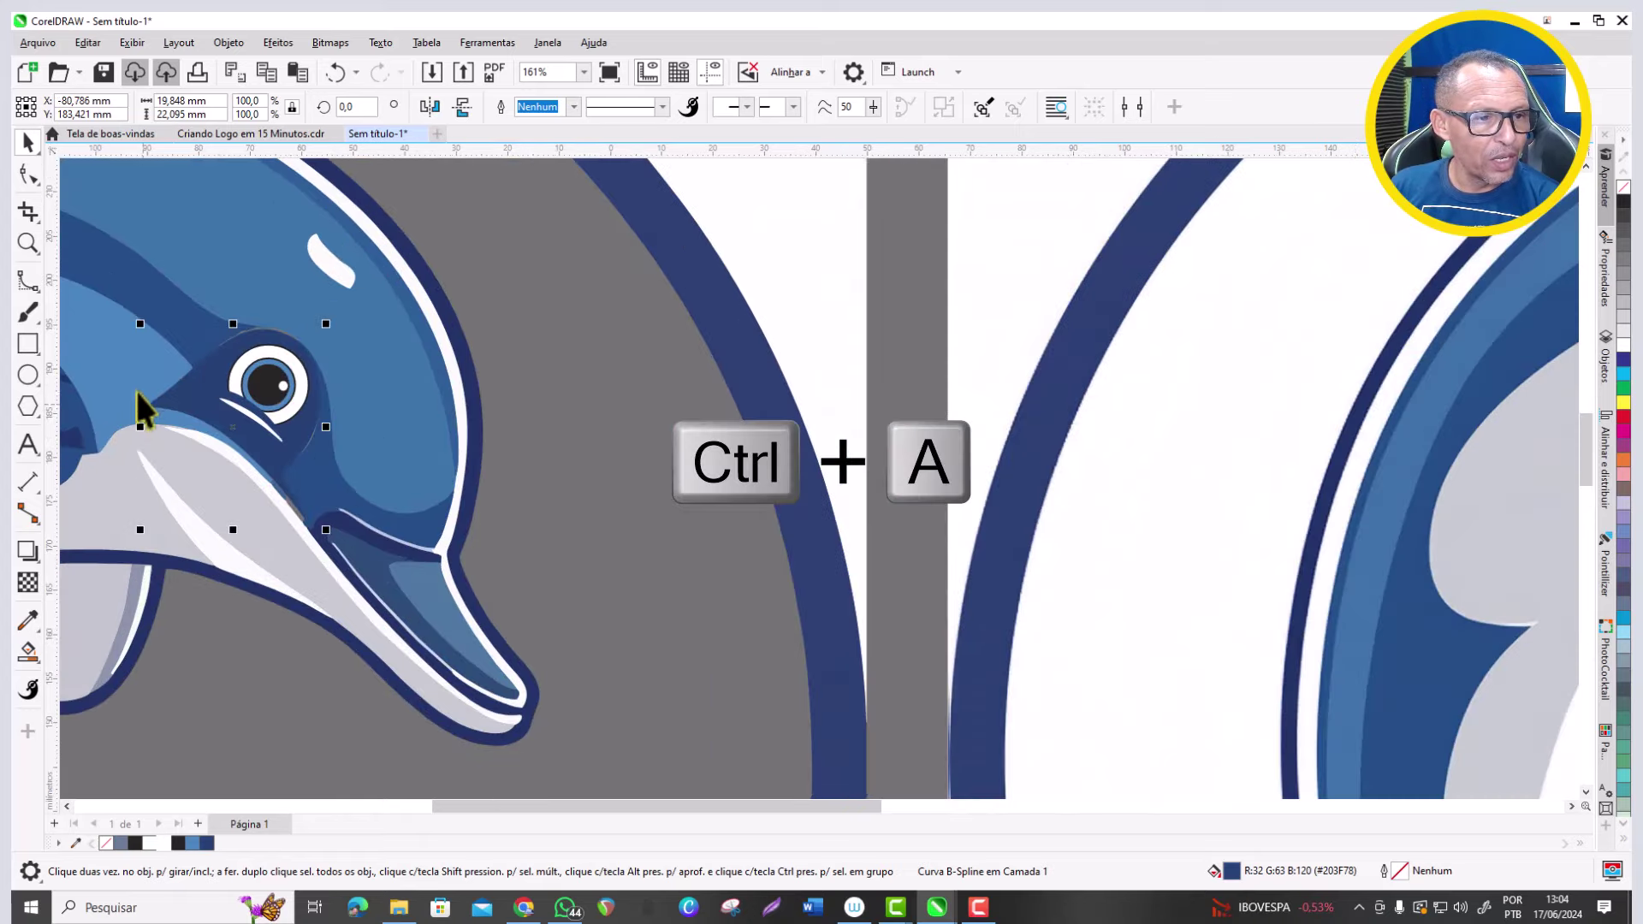
pyautogui.scroll(4, 136, 392)
pyautogui.scroll(-3, 676, 418)
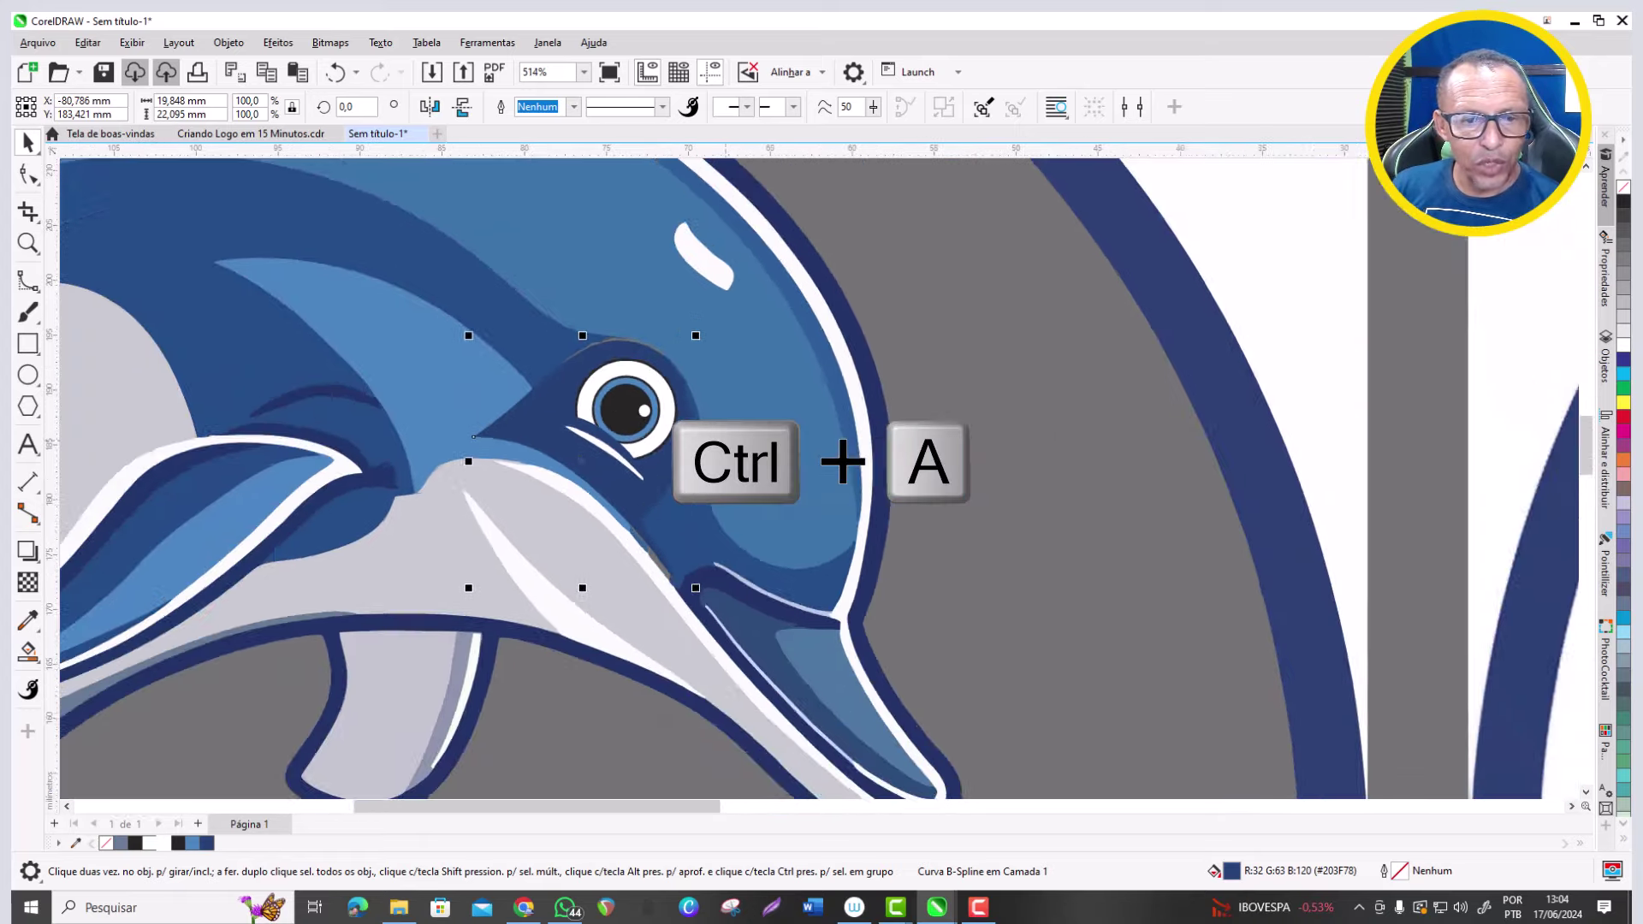
pyautogui.scroll(-2, 870, 429)
pyautogui.press('Escape')
pyautogui.scroll(3, 608, 359)
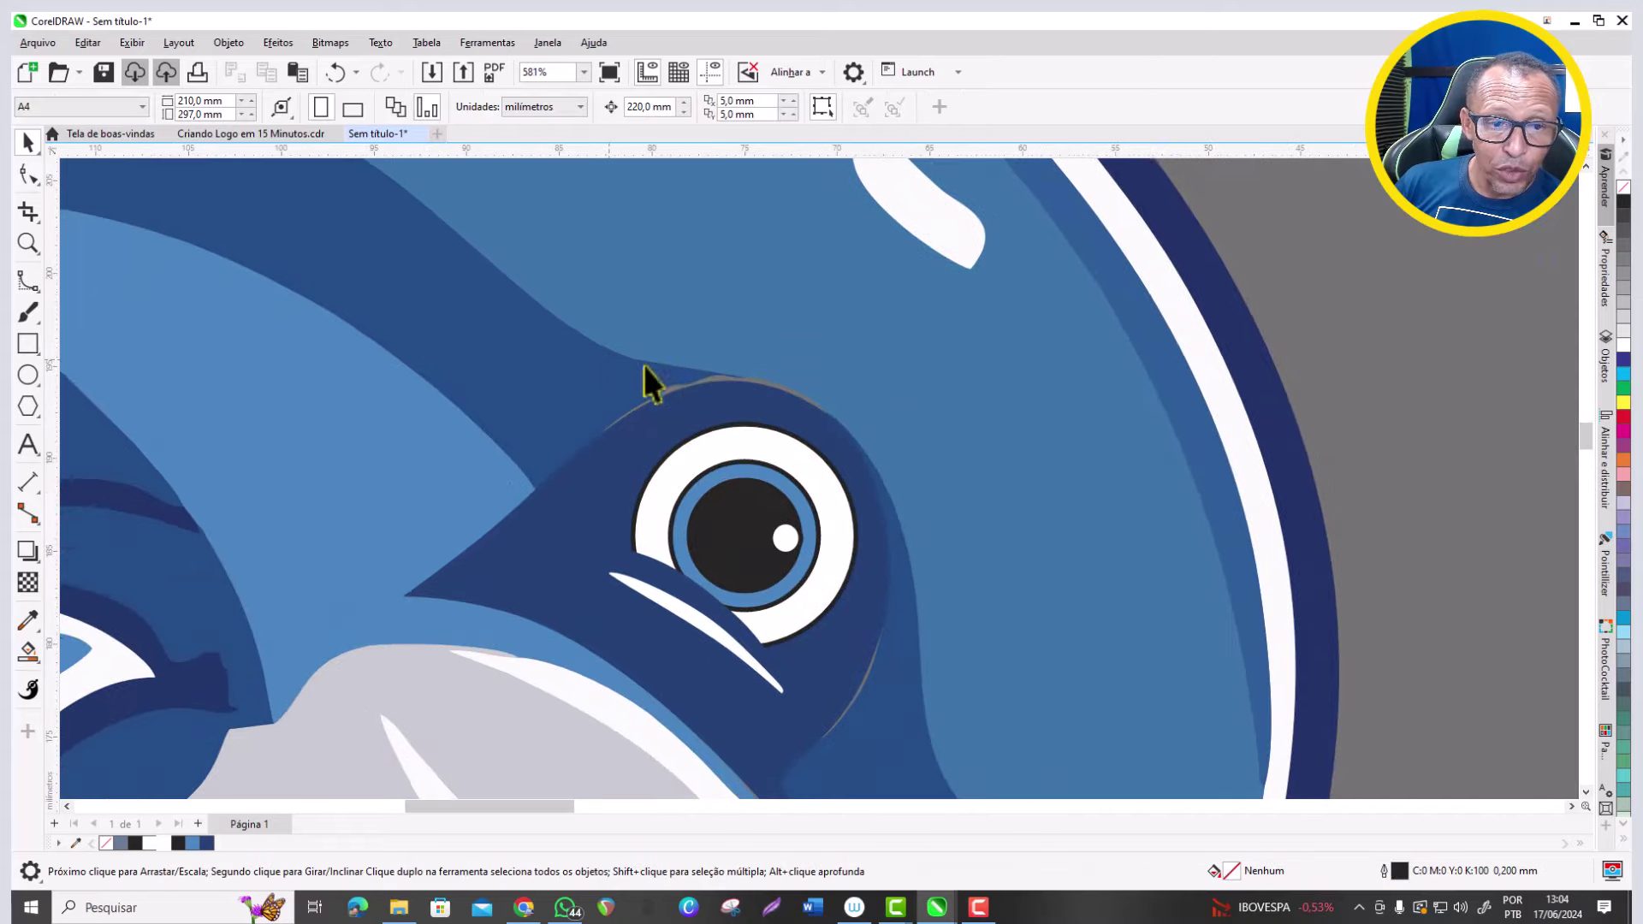
# Enlarge the dark blue eye patch to about 103.3% and reshape its lower tip to cover the grey gaps around the eye and along the jaw.
pyautogui.scroll(2, 643, 366)
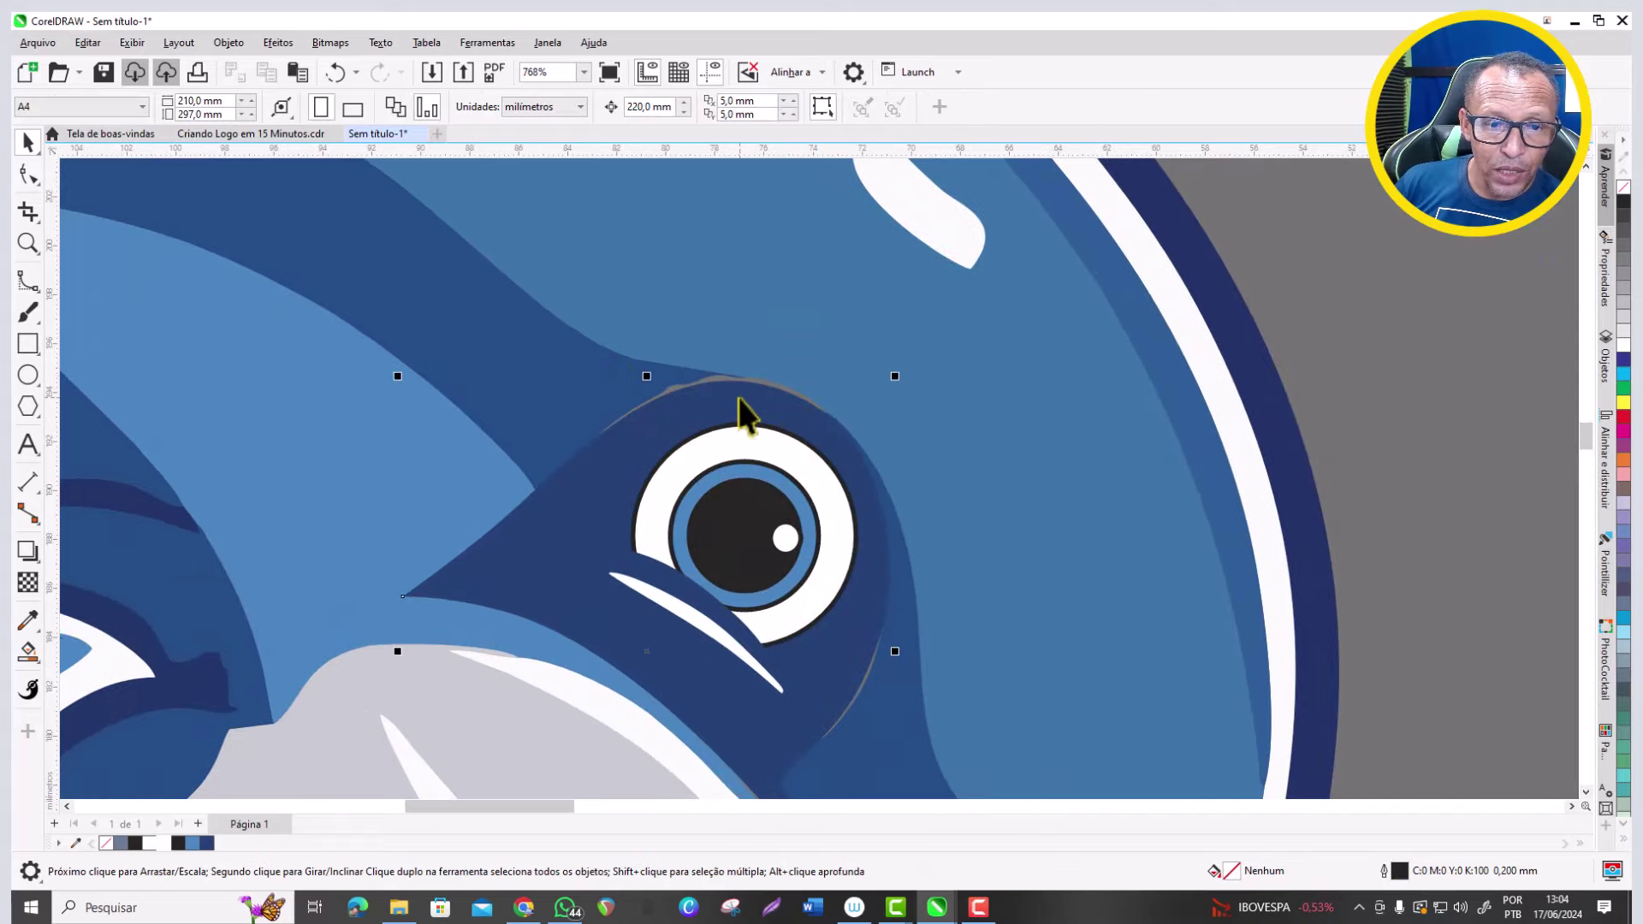
pyautogui.moveTo(895, 376); pyautogui.dragTo(908, 370)
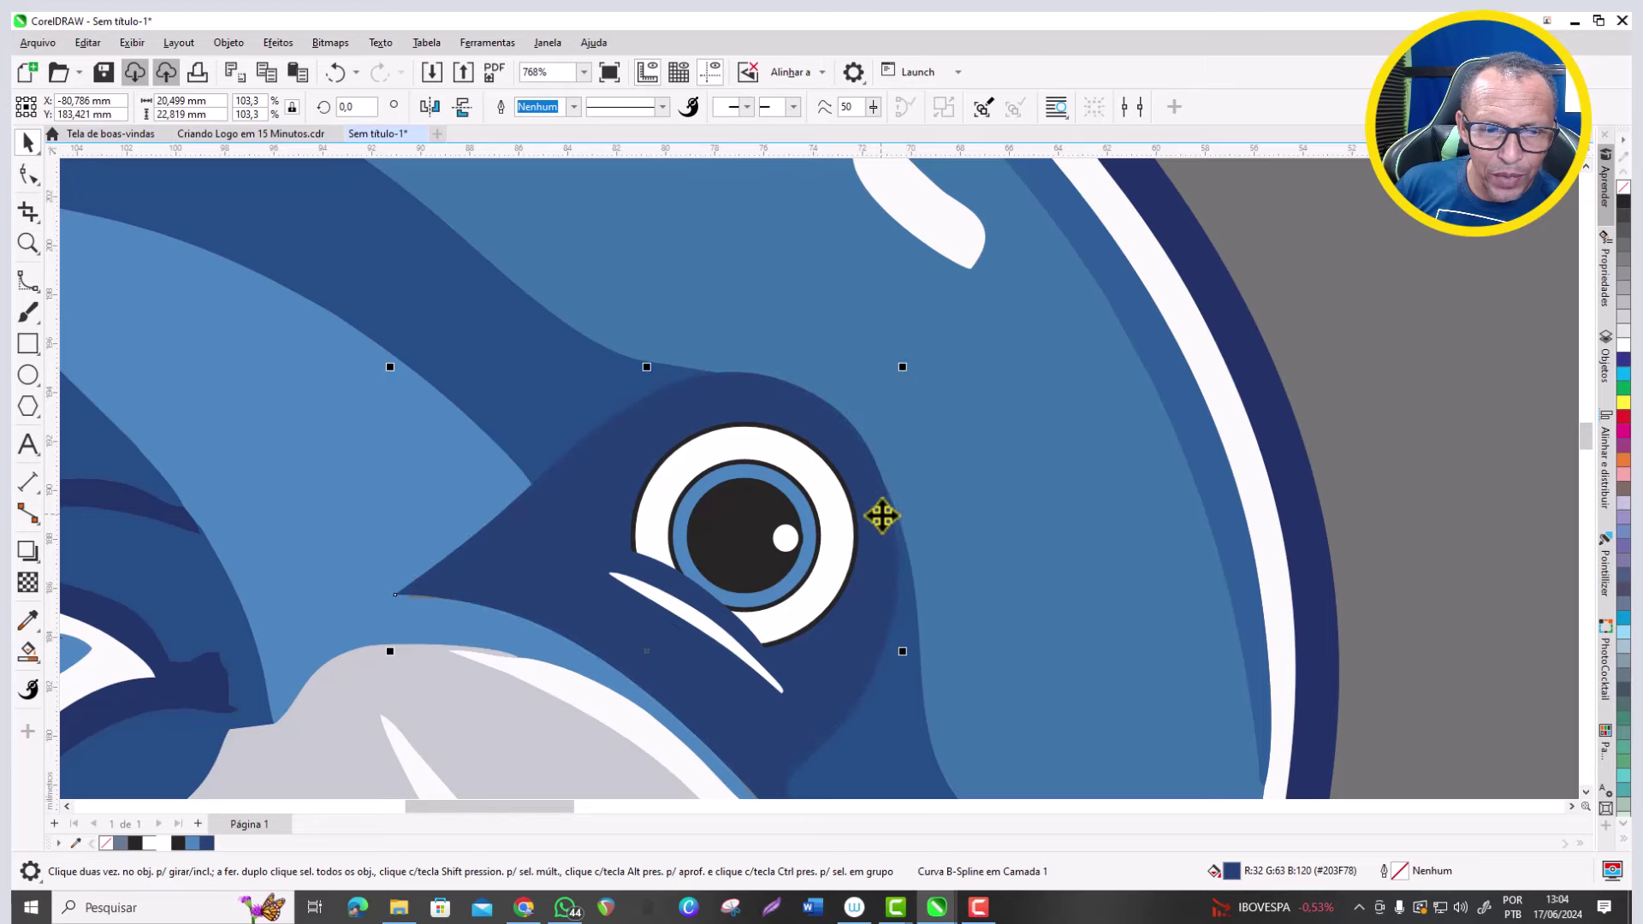
pyautogui.scroll(-1, 764, 458)
pyautogui.click(28, 174)
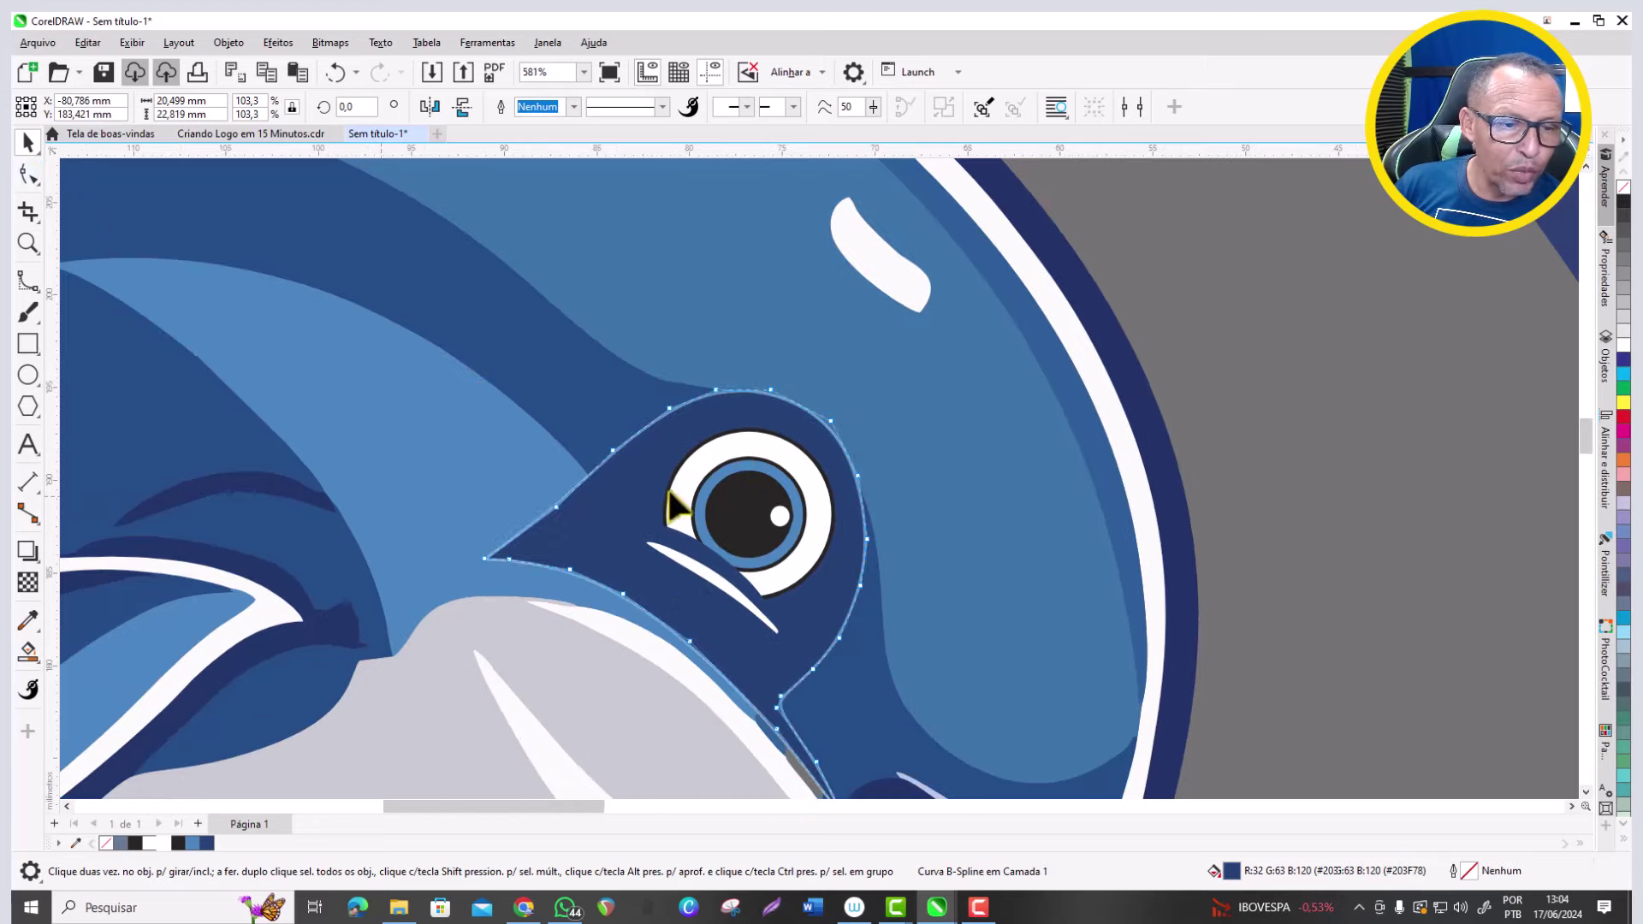
pyautogui.scroll(2, 827, 432)
pyautogui.moveTo(829, 398)
pyautogui.mouseDown()
pyautogui.moveTo(821, 414)
pyautogui.moveTo(801, 405)
pyautogui.mouseUp()
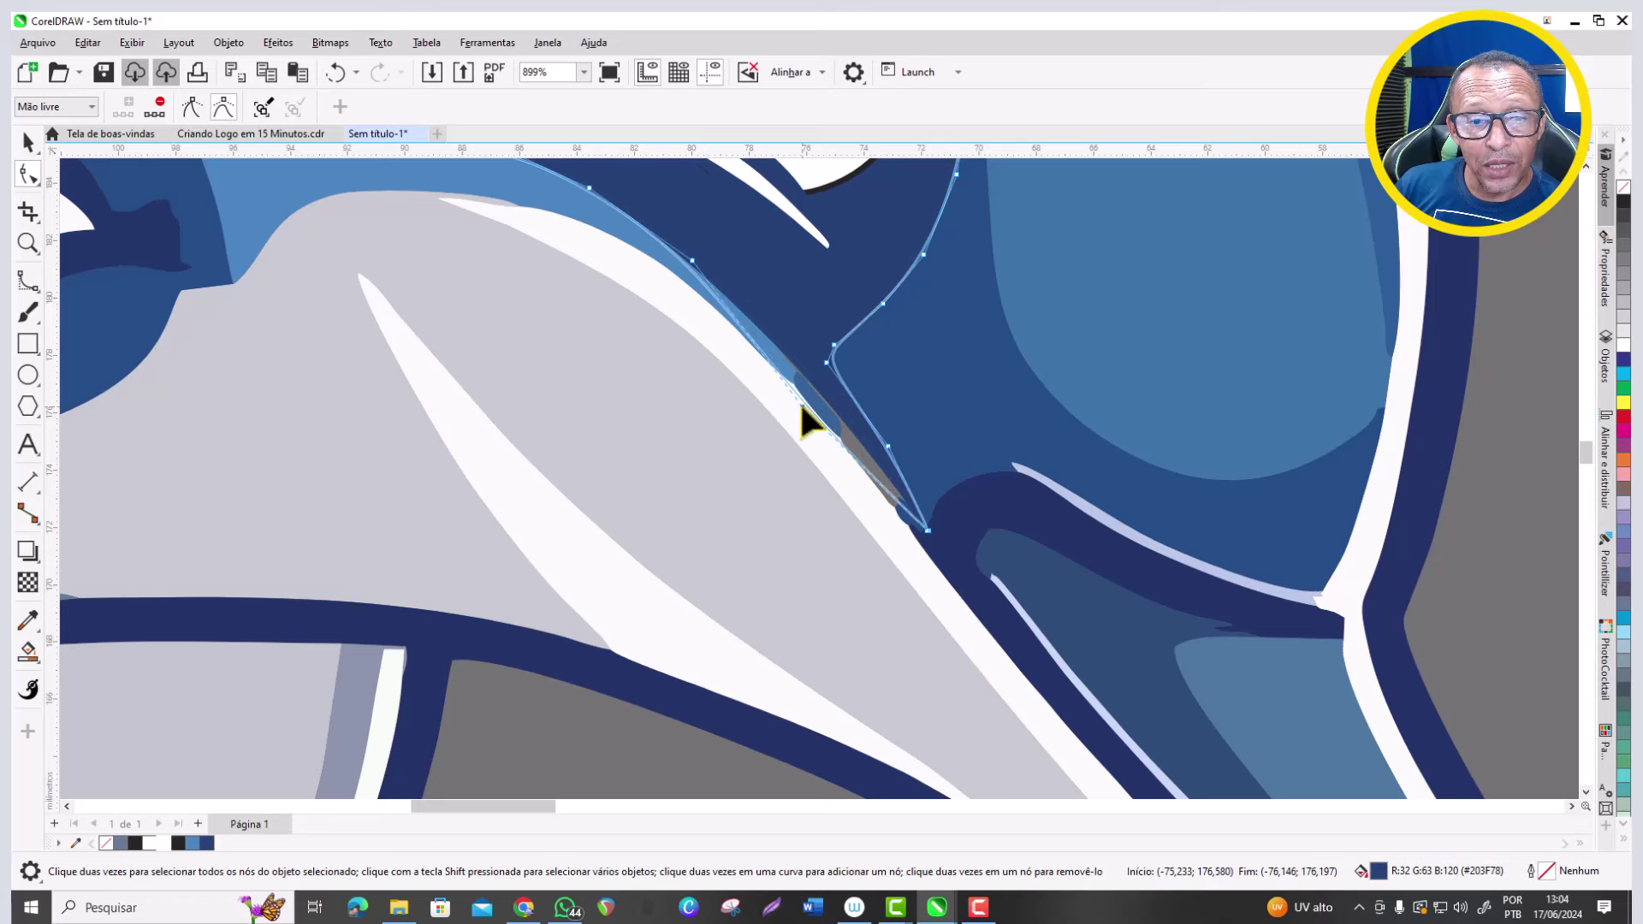
pyautogui.moveTo(927, 529); pyautogui.dragTo(944, 584)
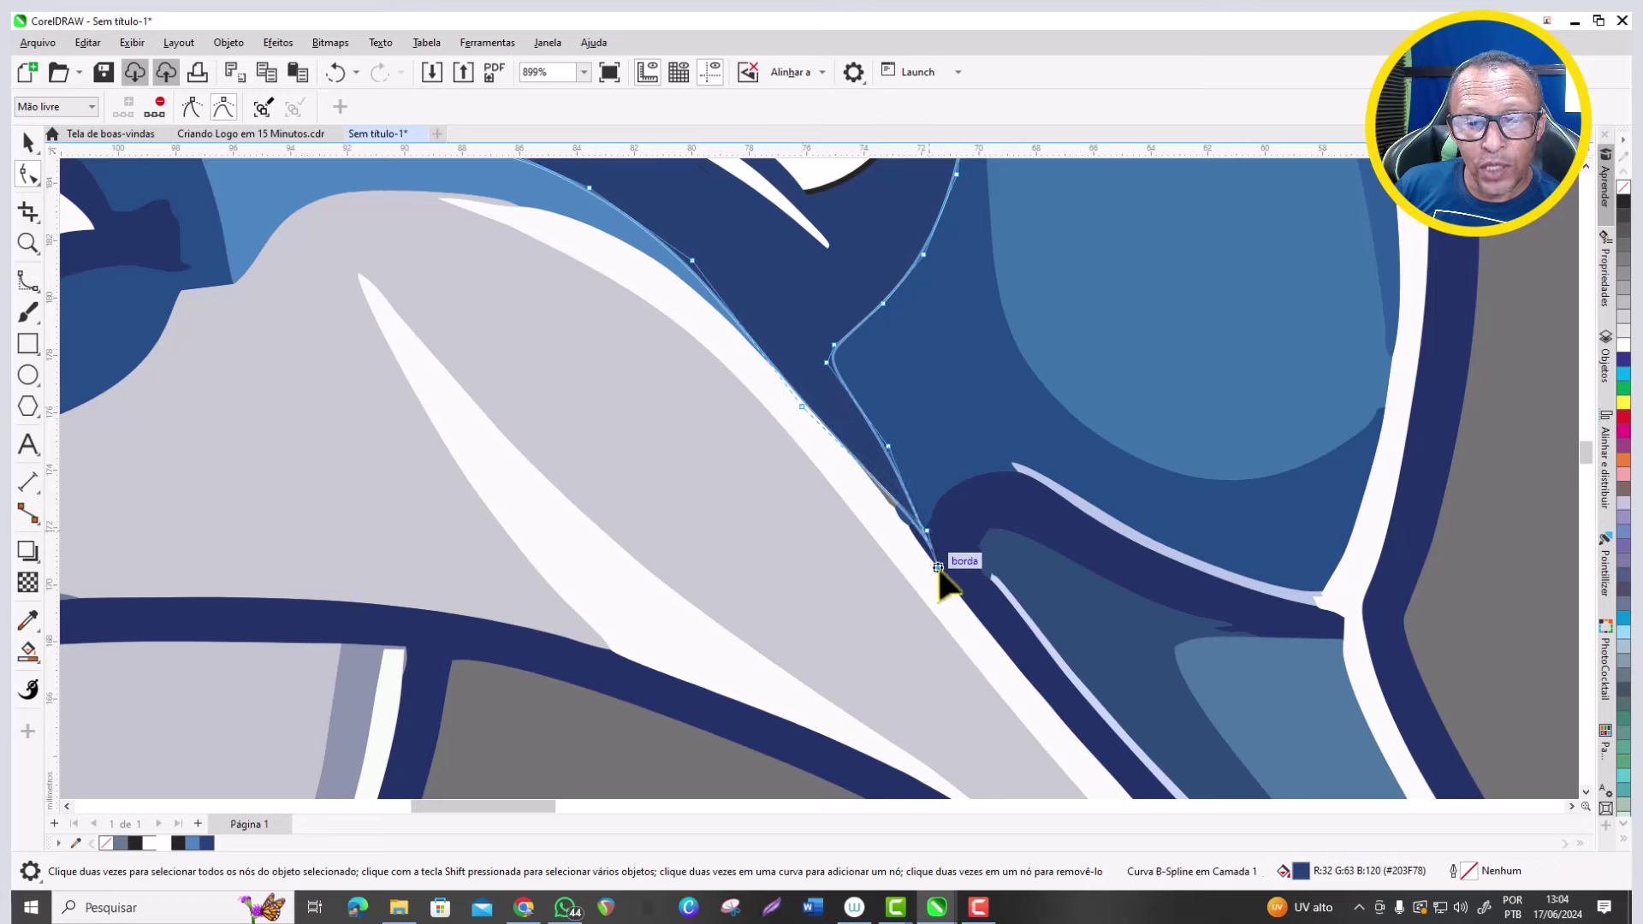
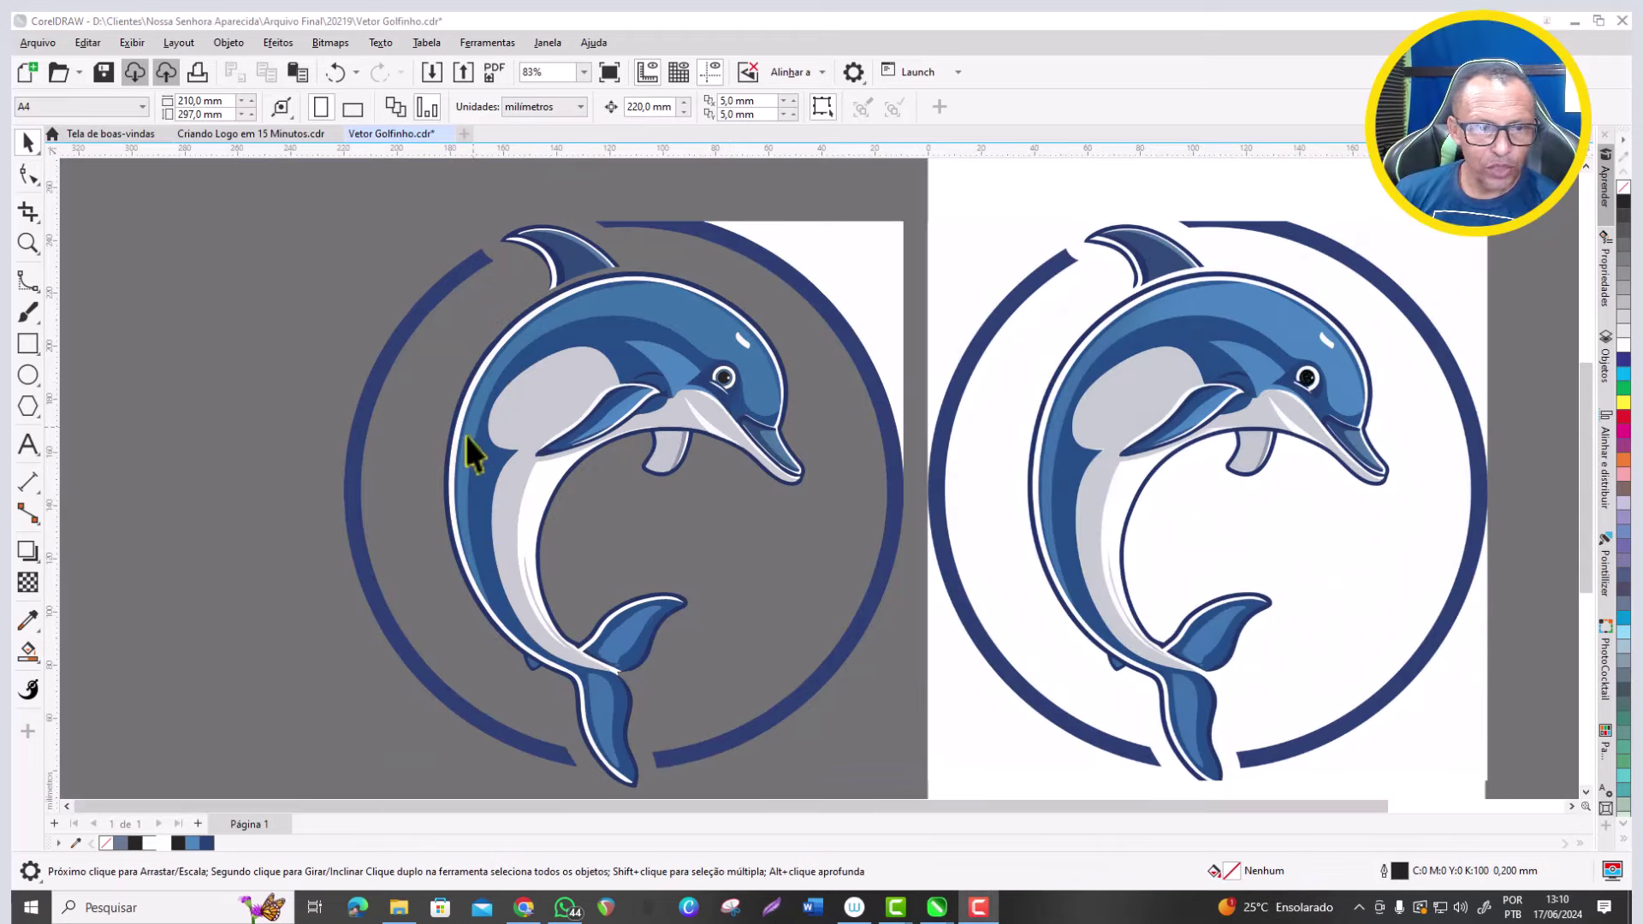
# Compare the vectorized dolphin on the grey background with the original dolphin image on the page.
pyautogui.scroll(3, 464, 449)
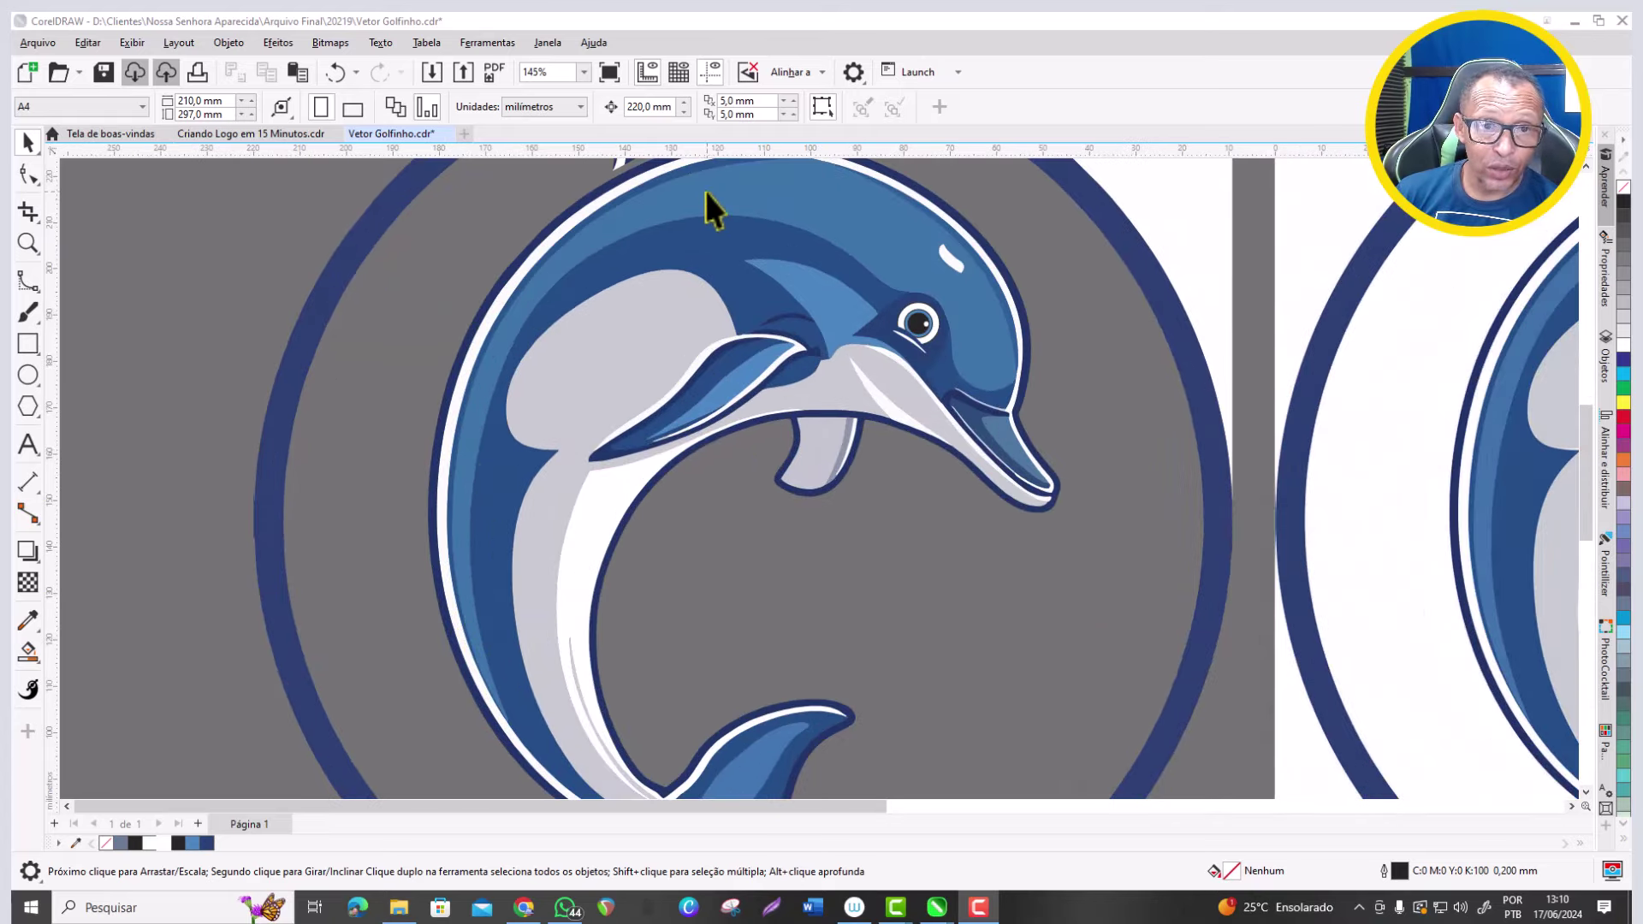
pyautogui.scroll(-4, 694, 202)
pyautogui.scroll(2, 1216, 275)
pyautogui.scroll(3, 1207, 276)
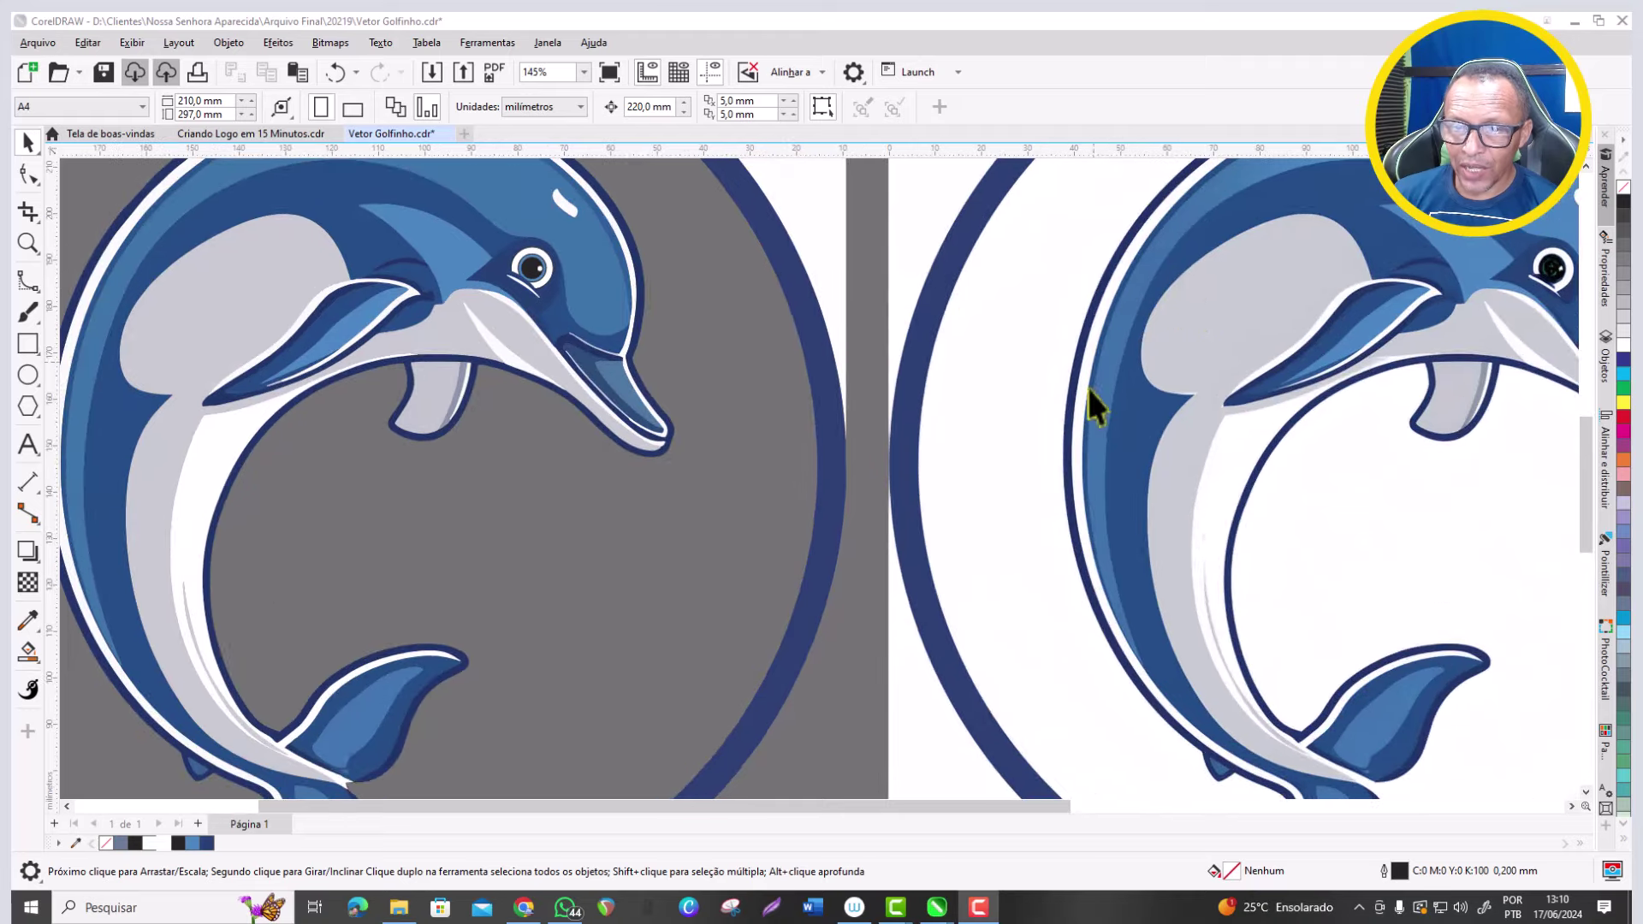
pyautogui.scroll(2, 1116, 593)
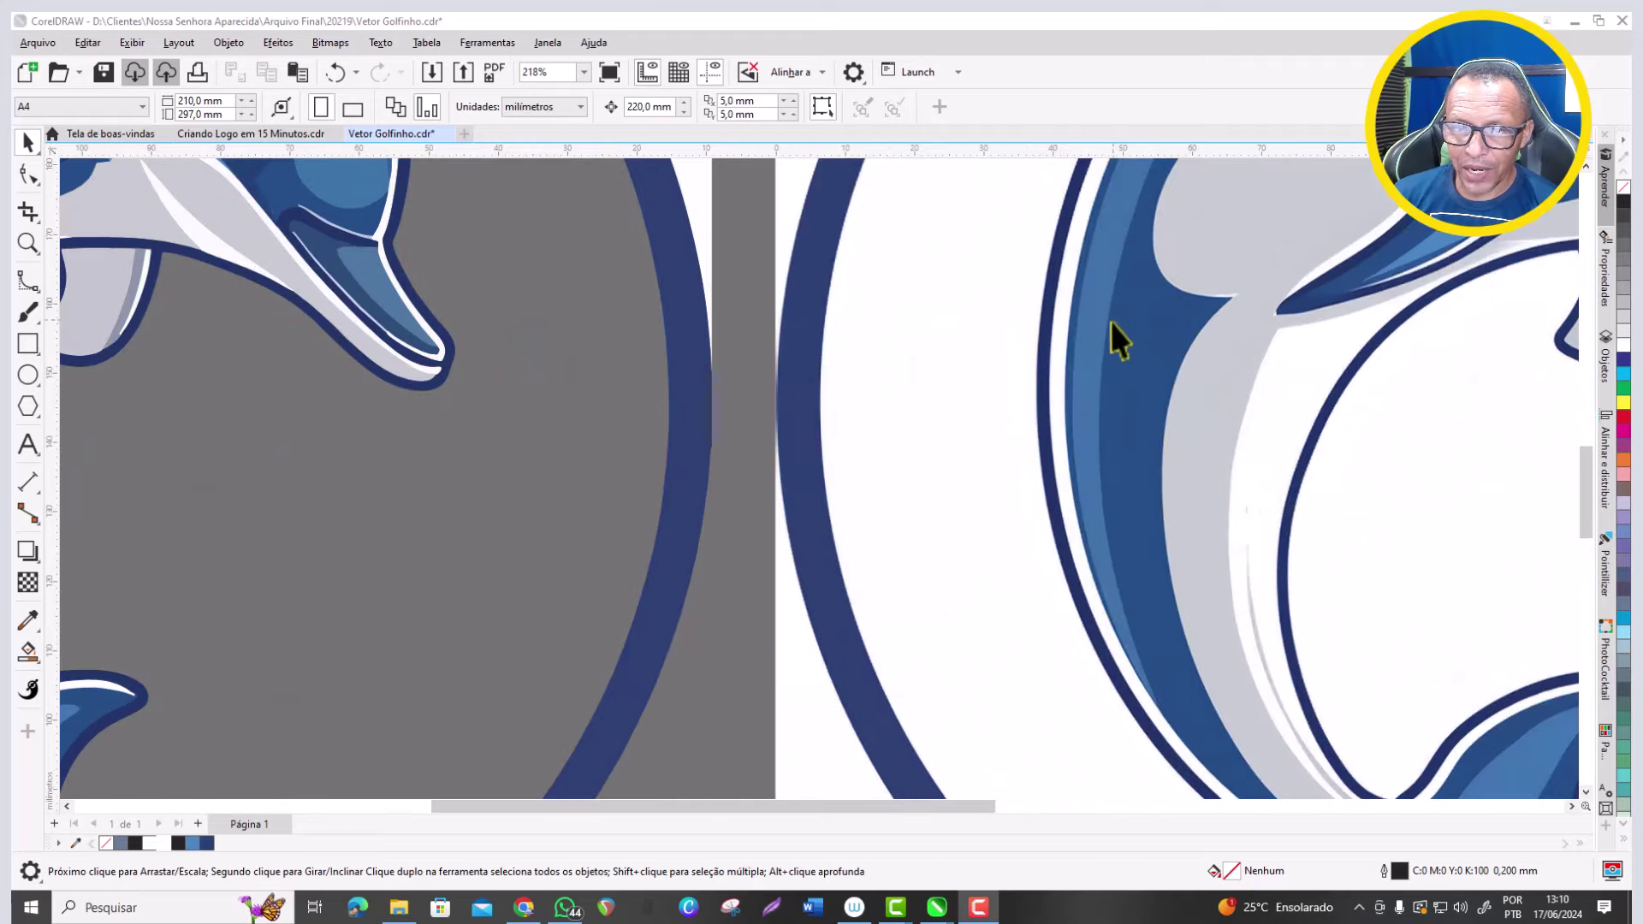
pyautogui.scroll(-5, 1166, 465)
pyautogui.scroll(3, 707, 347)
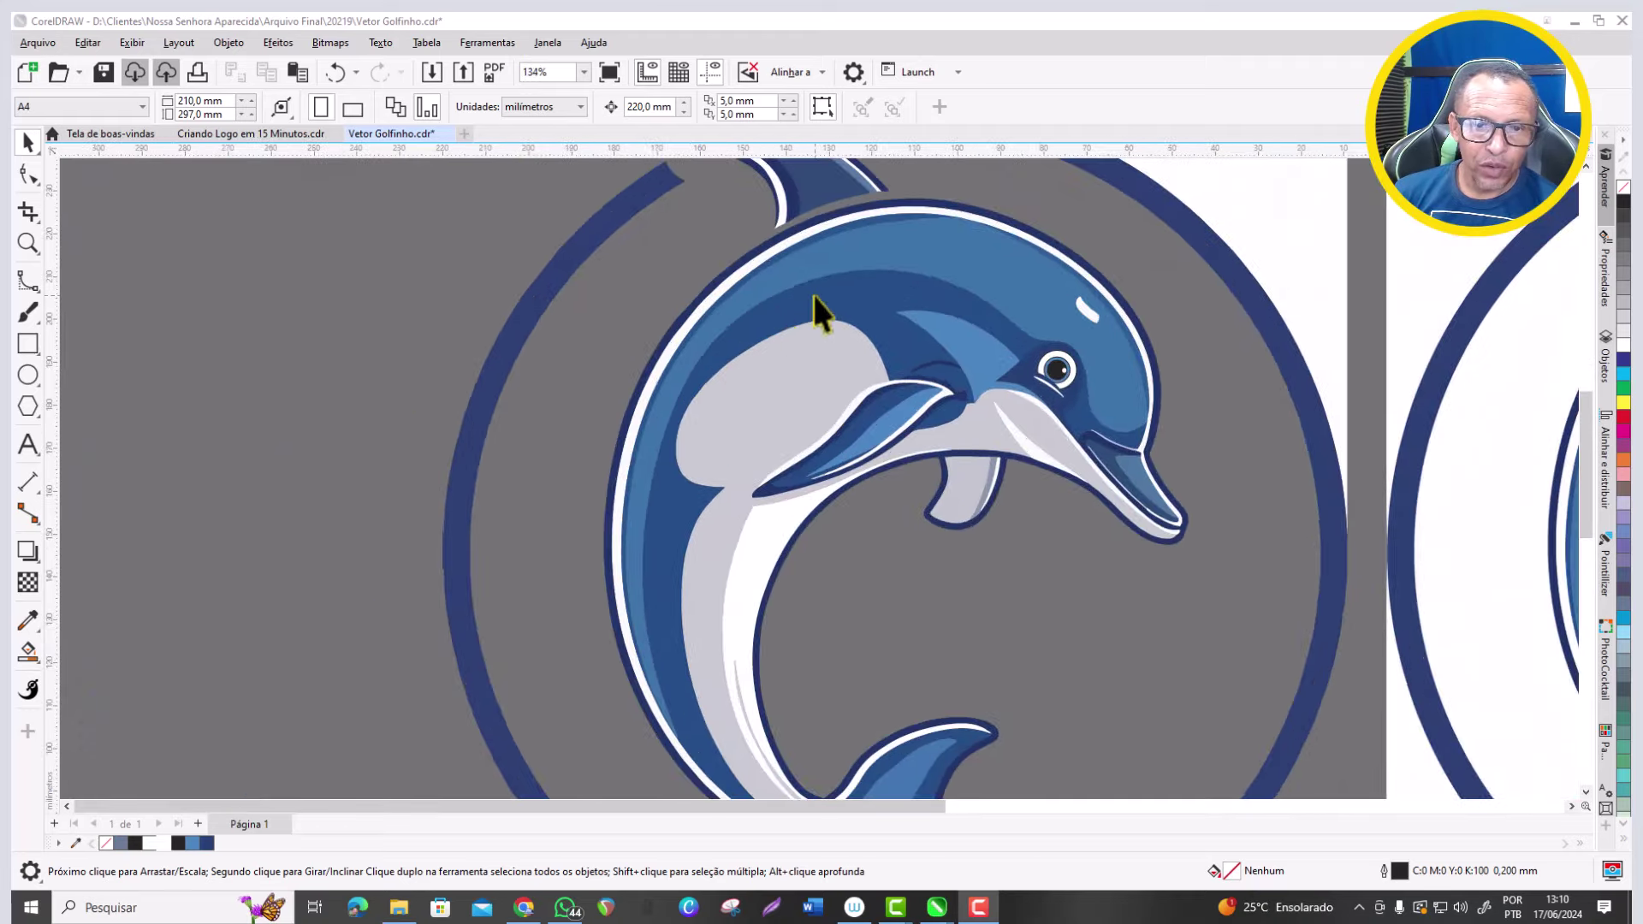
# Apply a linear gradient to the dolphin's dark blue body shape, running from the flank up towards the back and ending in light blue.
pyautogui.click(813, 295)
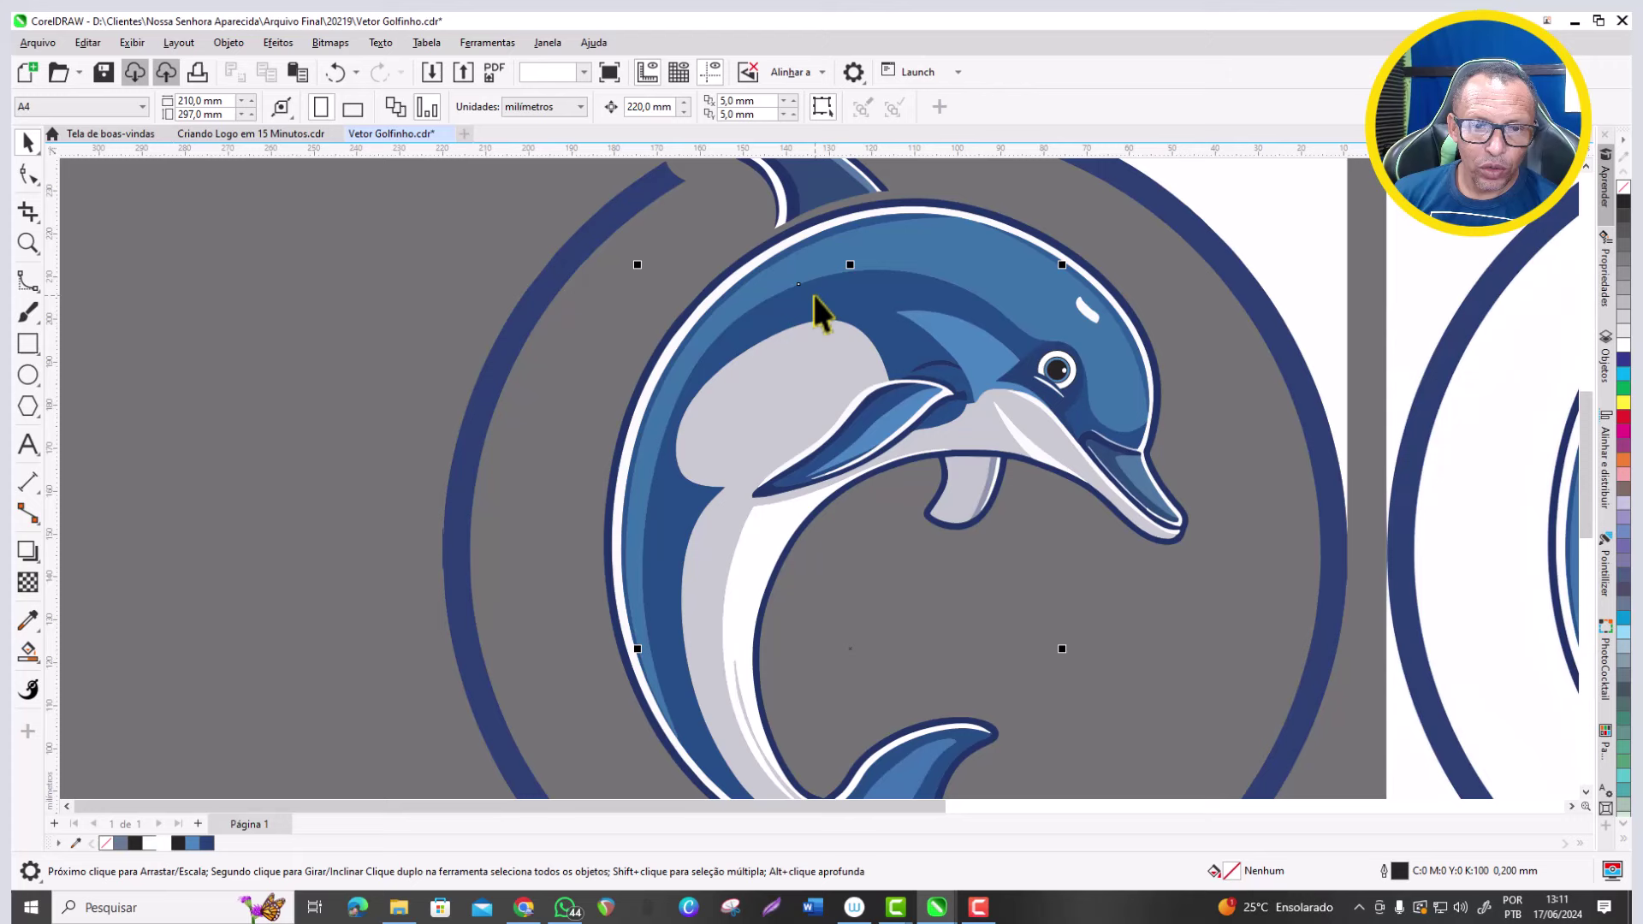
pyautogui.click(36, 664)
pyautogui.click(87, 655)
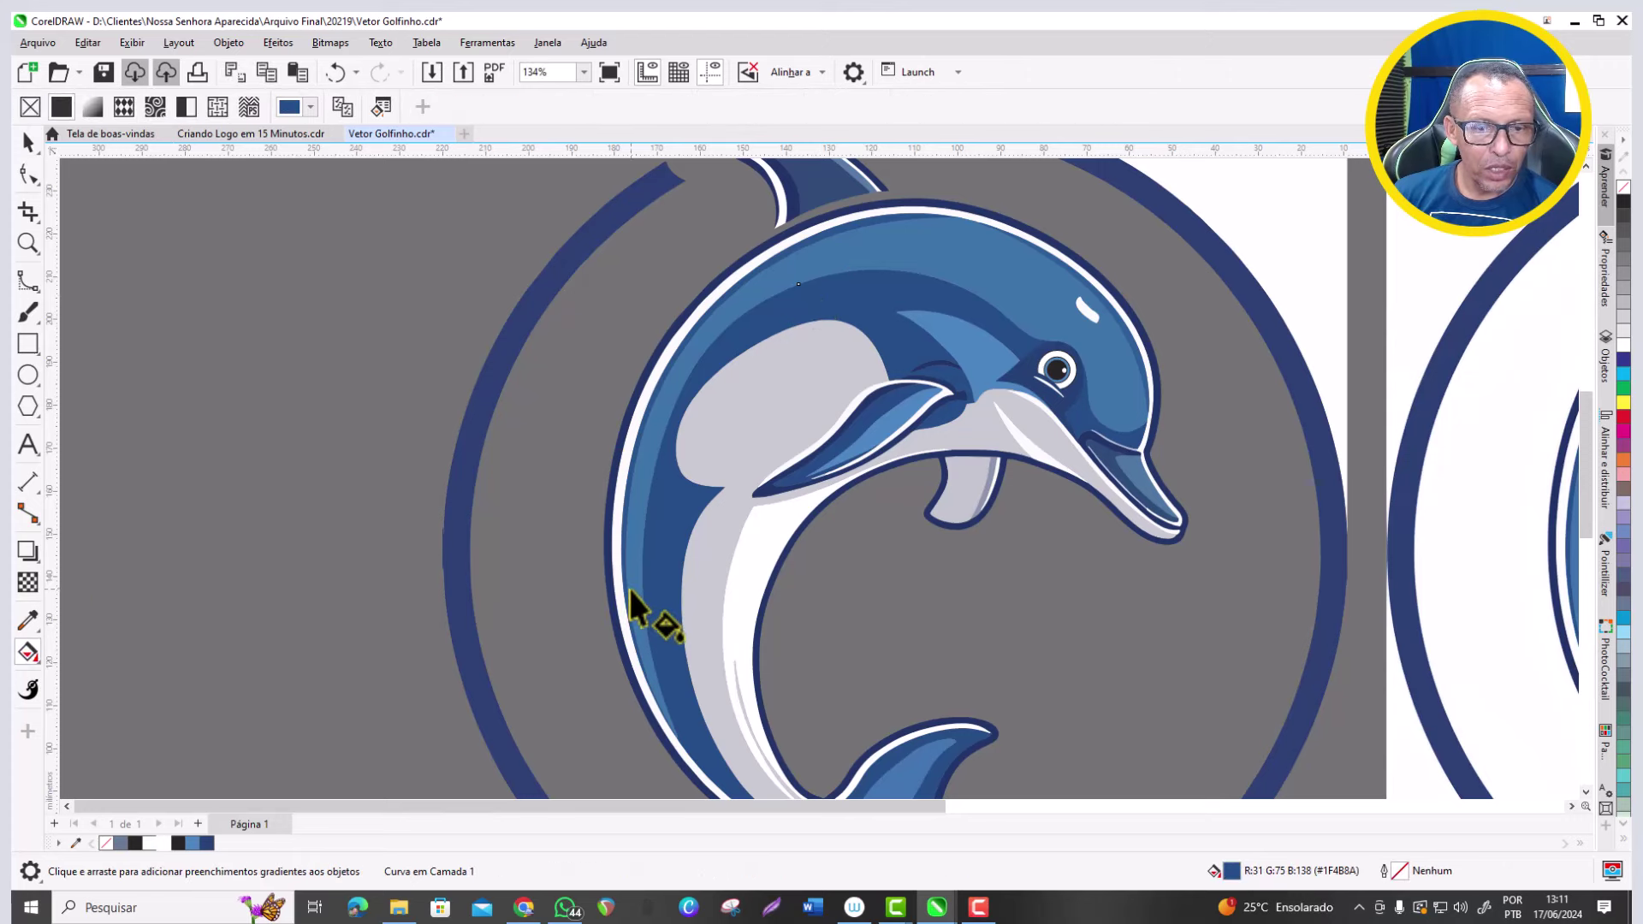
pyautogui.moveTo(686, 352); pyautogui.dragTo(738, 280)
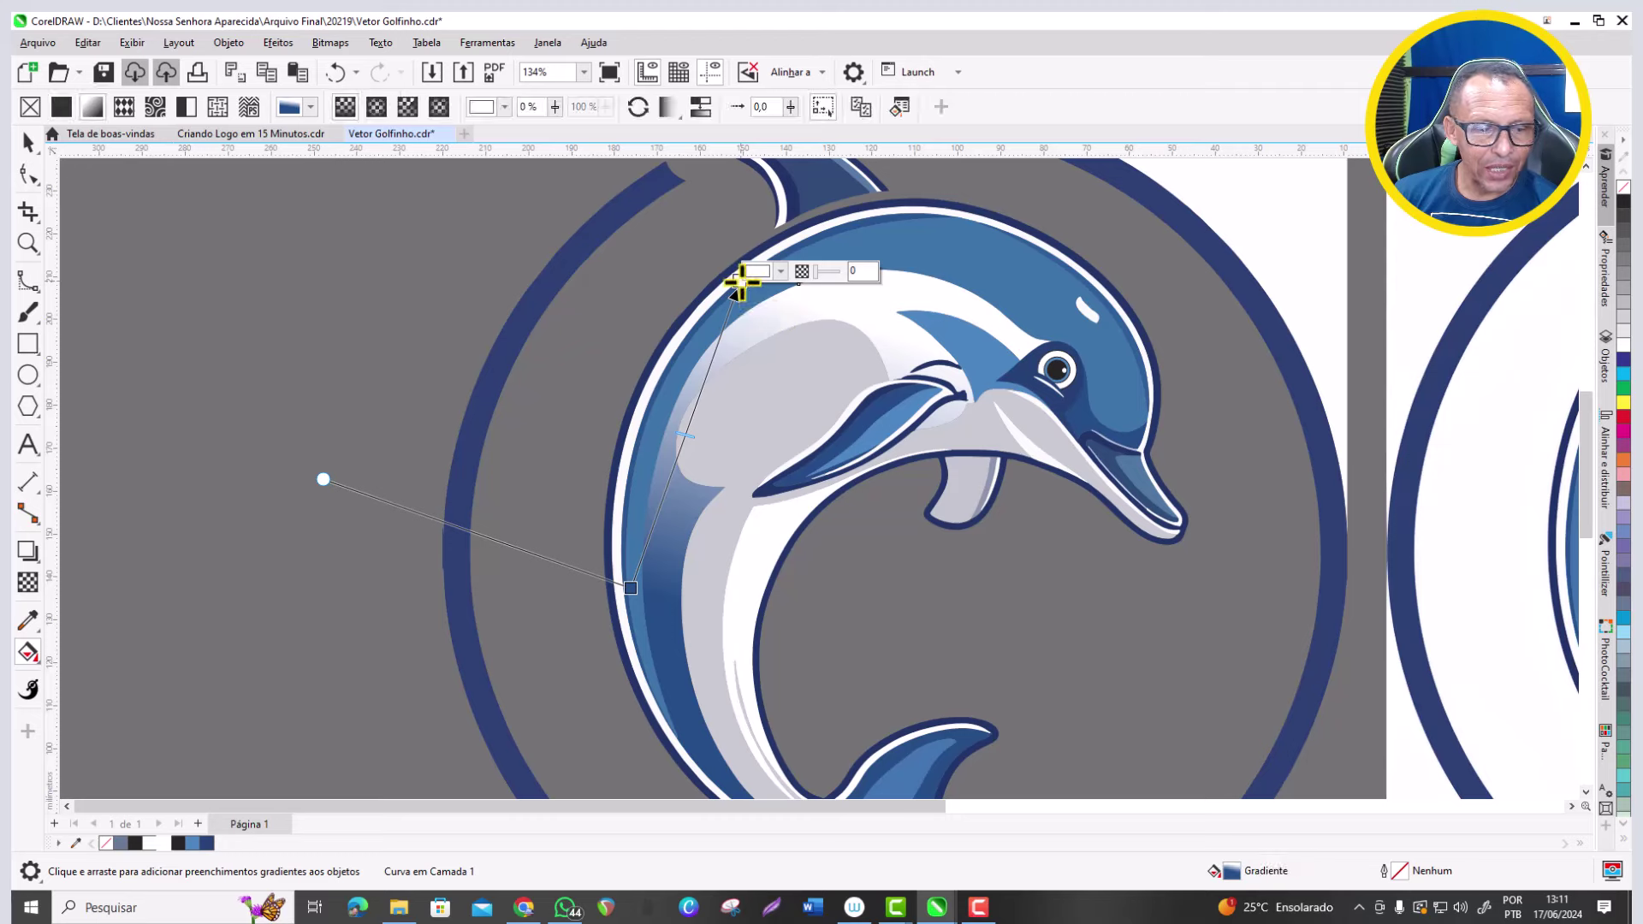
pyautogui.click(193, 842)
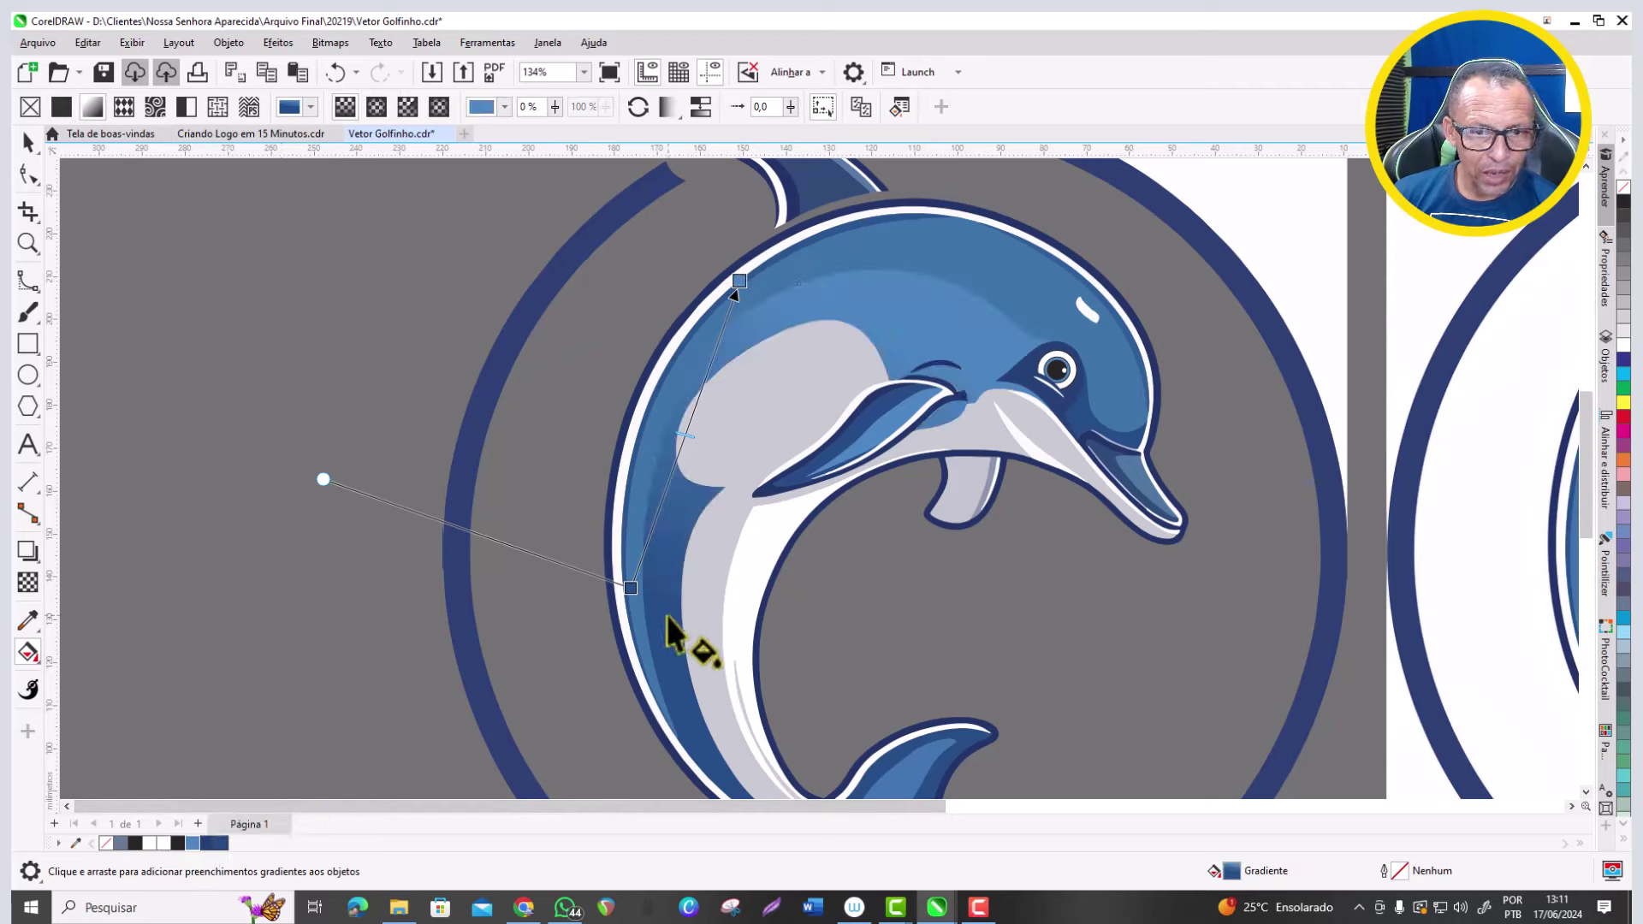
# Darken the start colour of the body shape's gradient from its RGB blue to a deeper navy.
pyautogui.click(630, 588)
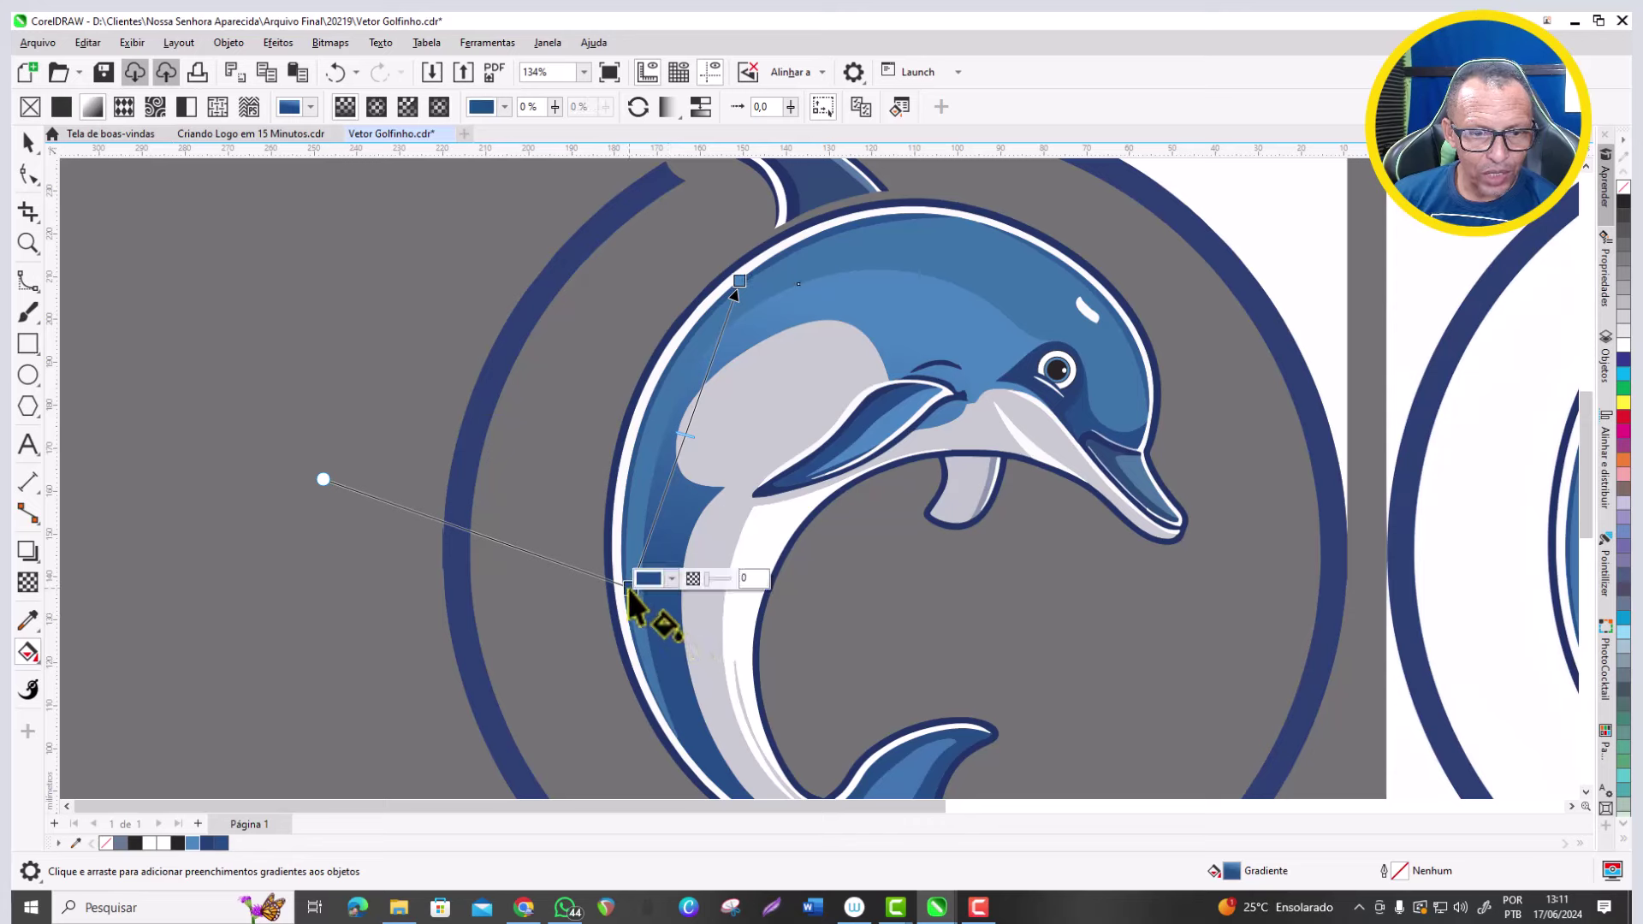
pyautogui.click(672, 579)
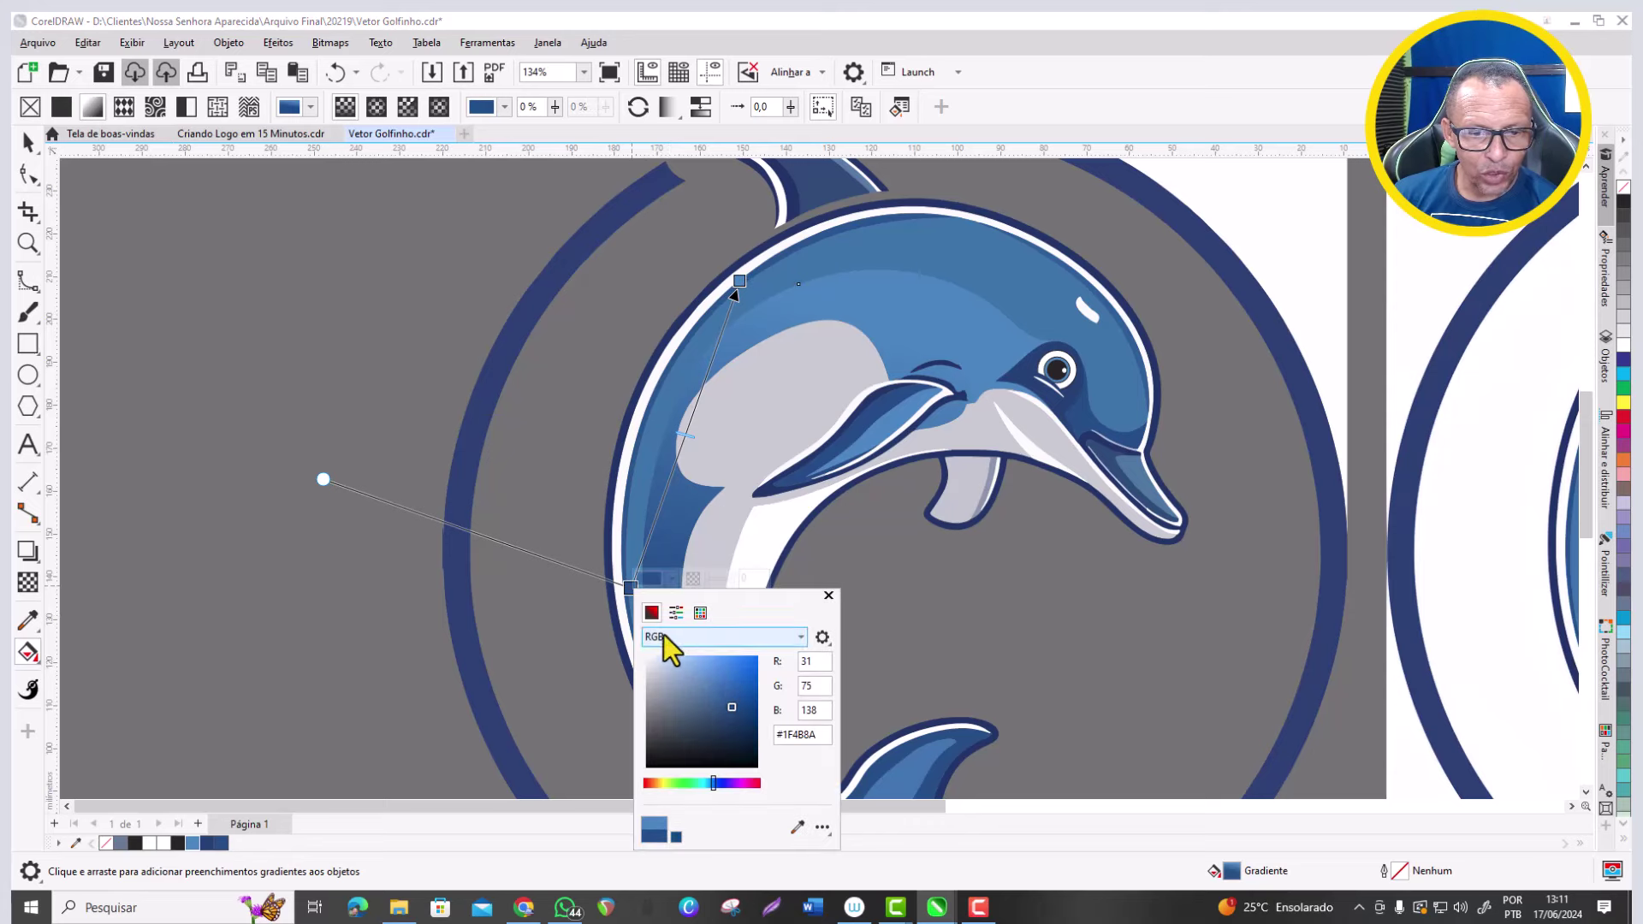
pyautogui.moveTo(733, 707); pyautogui.dragTo(746, 721)
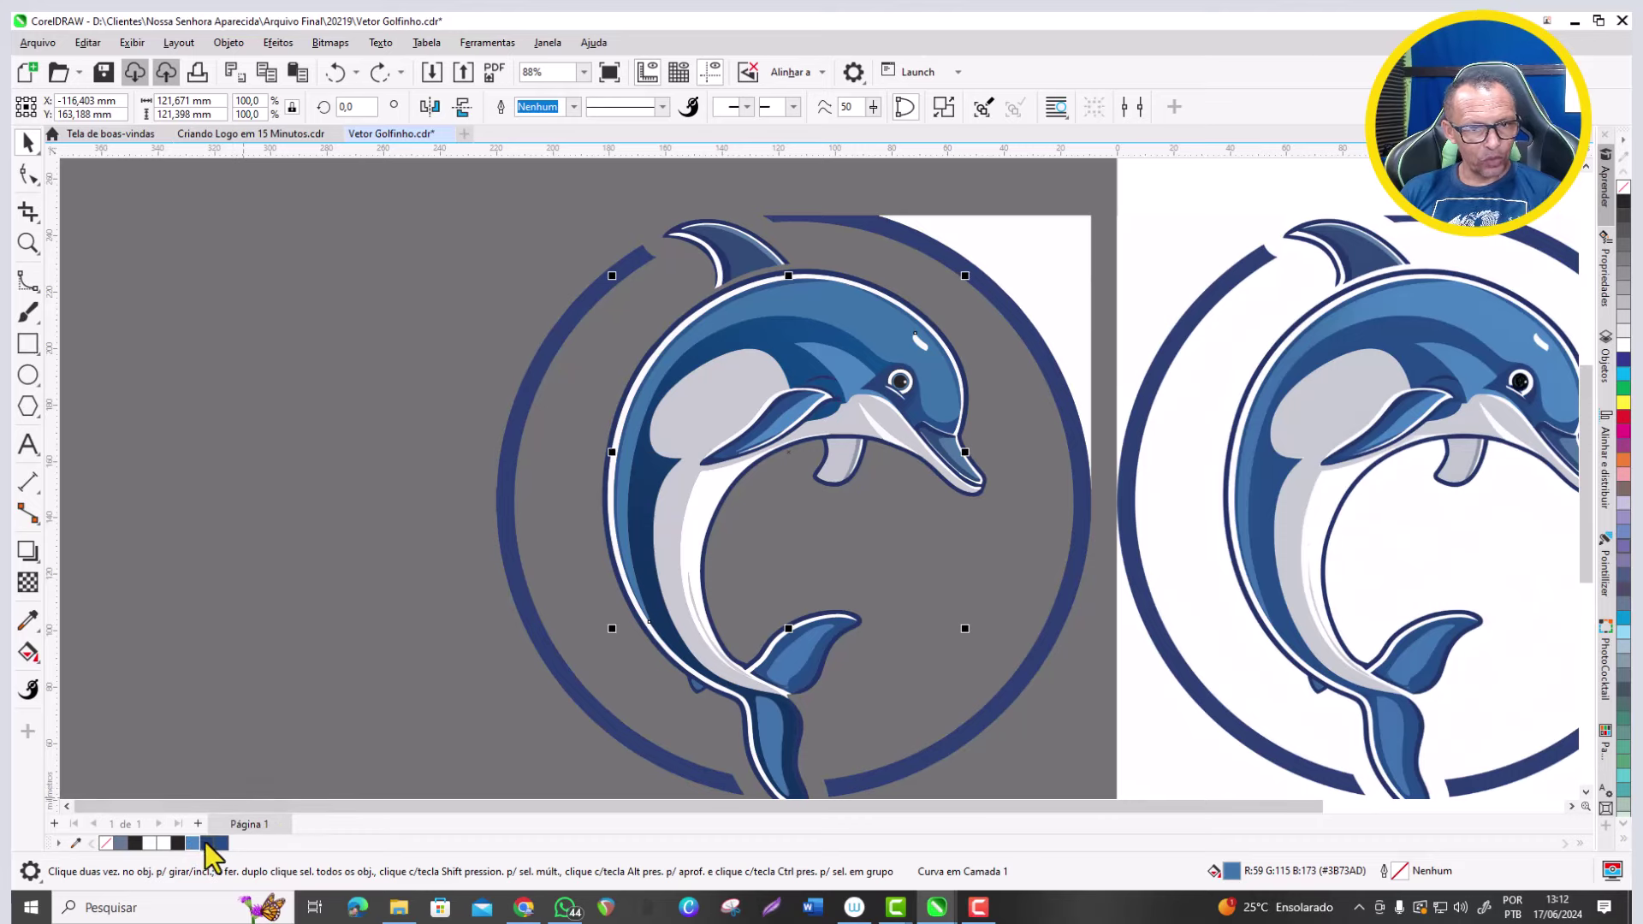
# Fill the dolphin's outer back shape with blue #1F4B8A and add a linear gradient that ends in light blue near the dorsal fin.
pyautogui.click(219, 845)
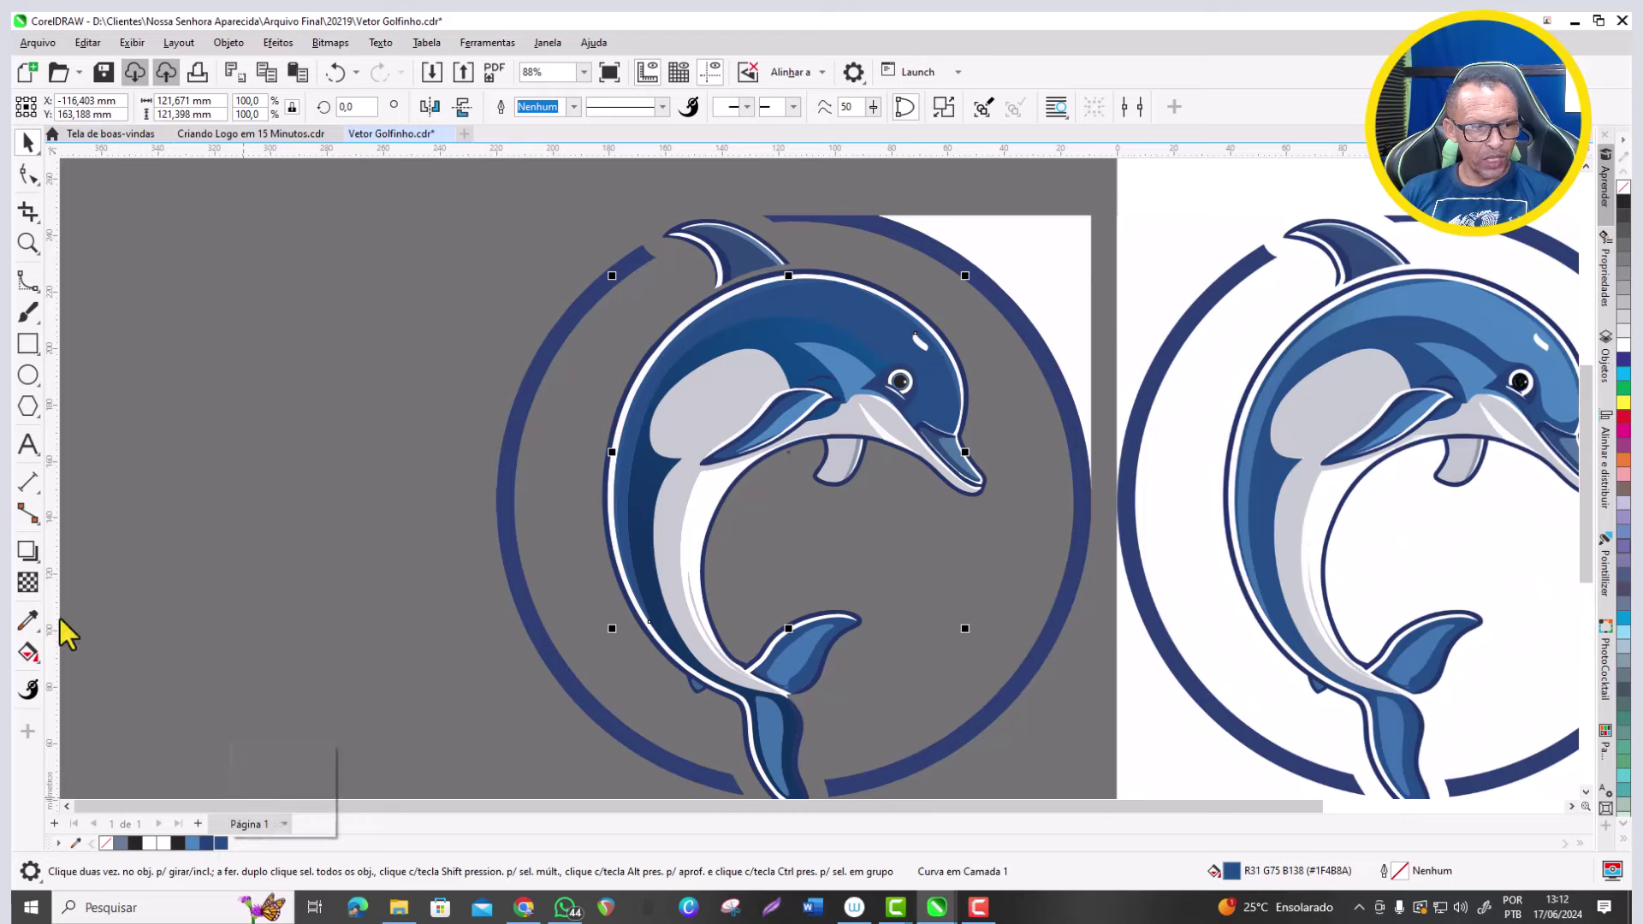
pyautogui.click(35, 659)
pyautogui.click(78, 653)
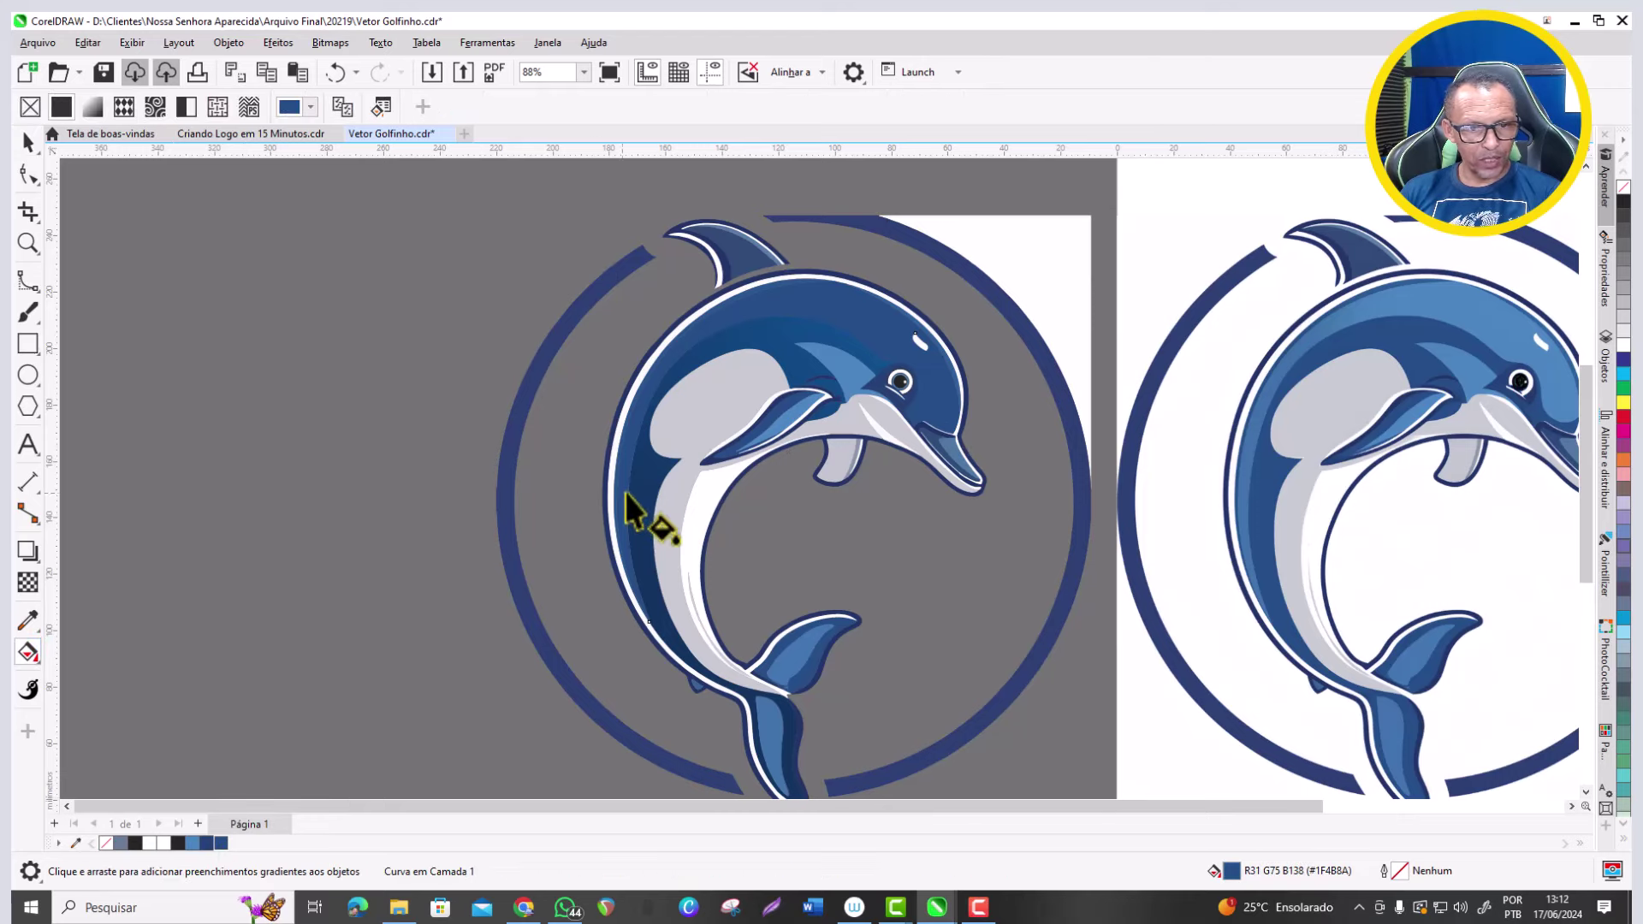
pyautogui.moveTo(624, 490); pyautogui.dragTo(731, 303)
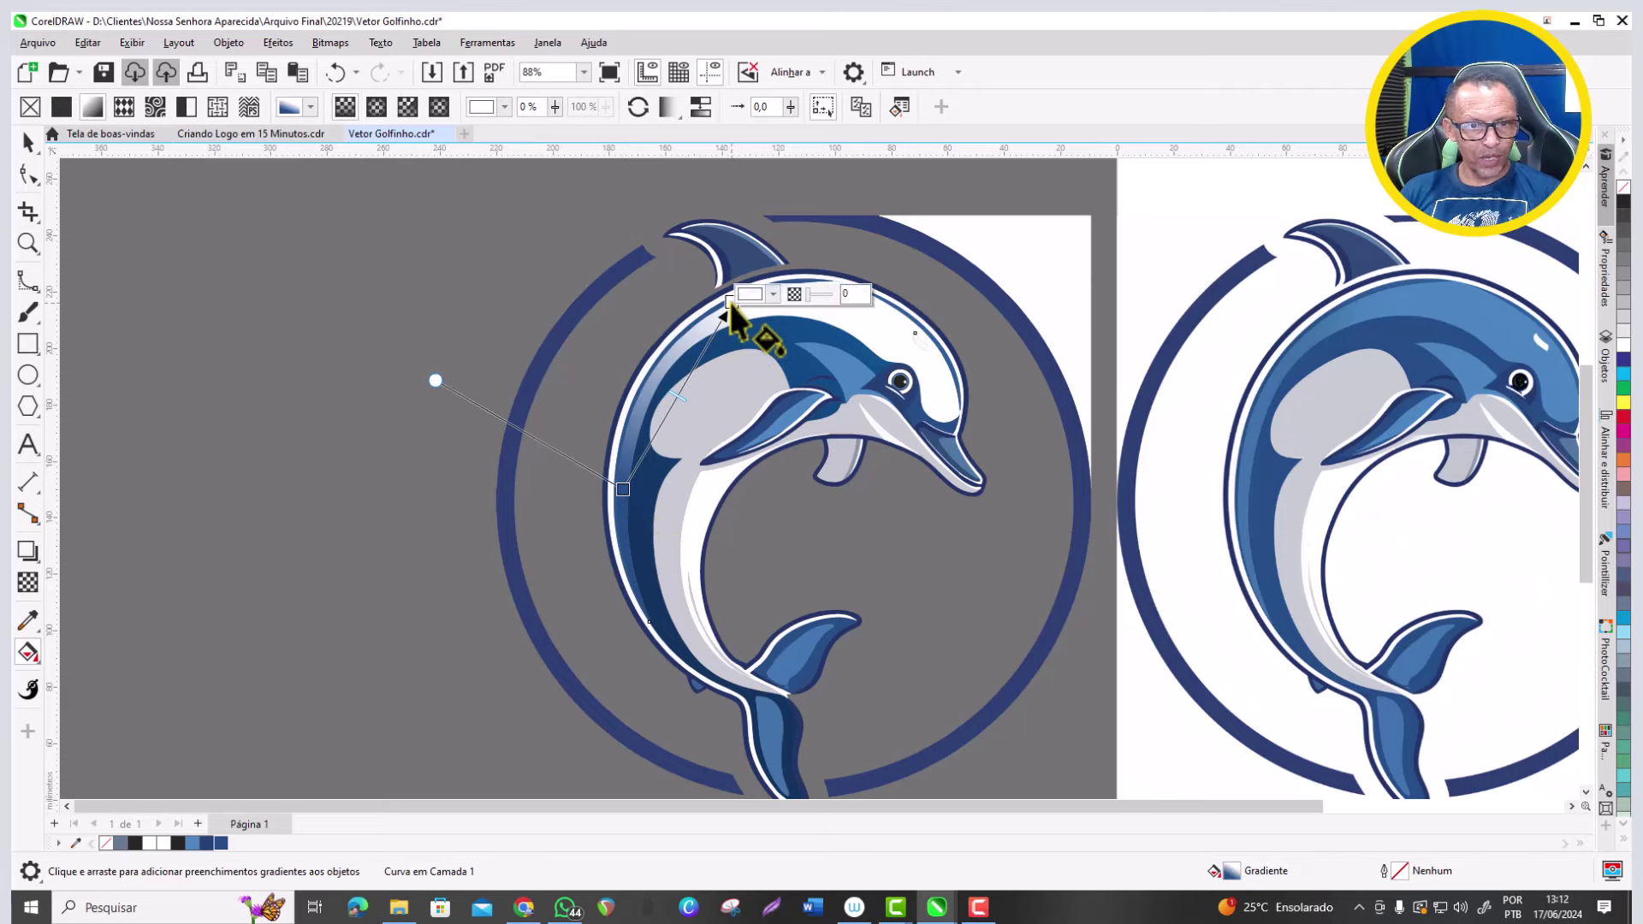
pyautogui.click(191, 845)
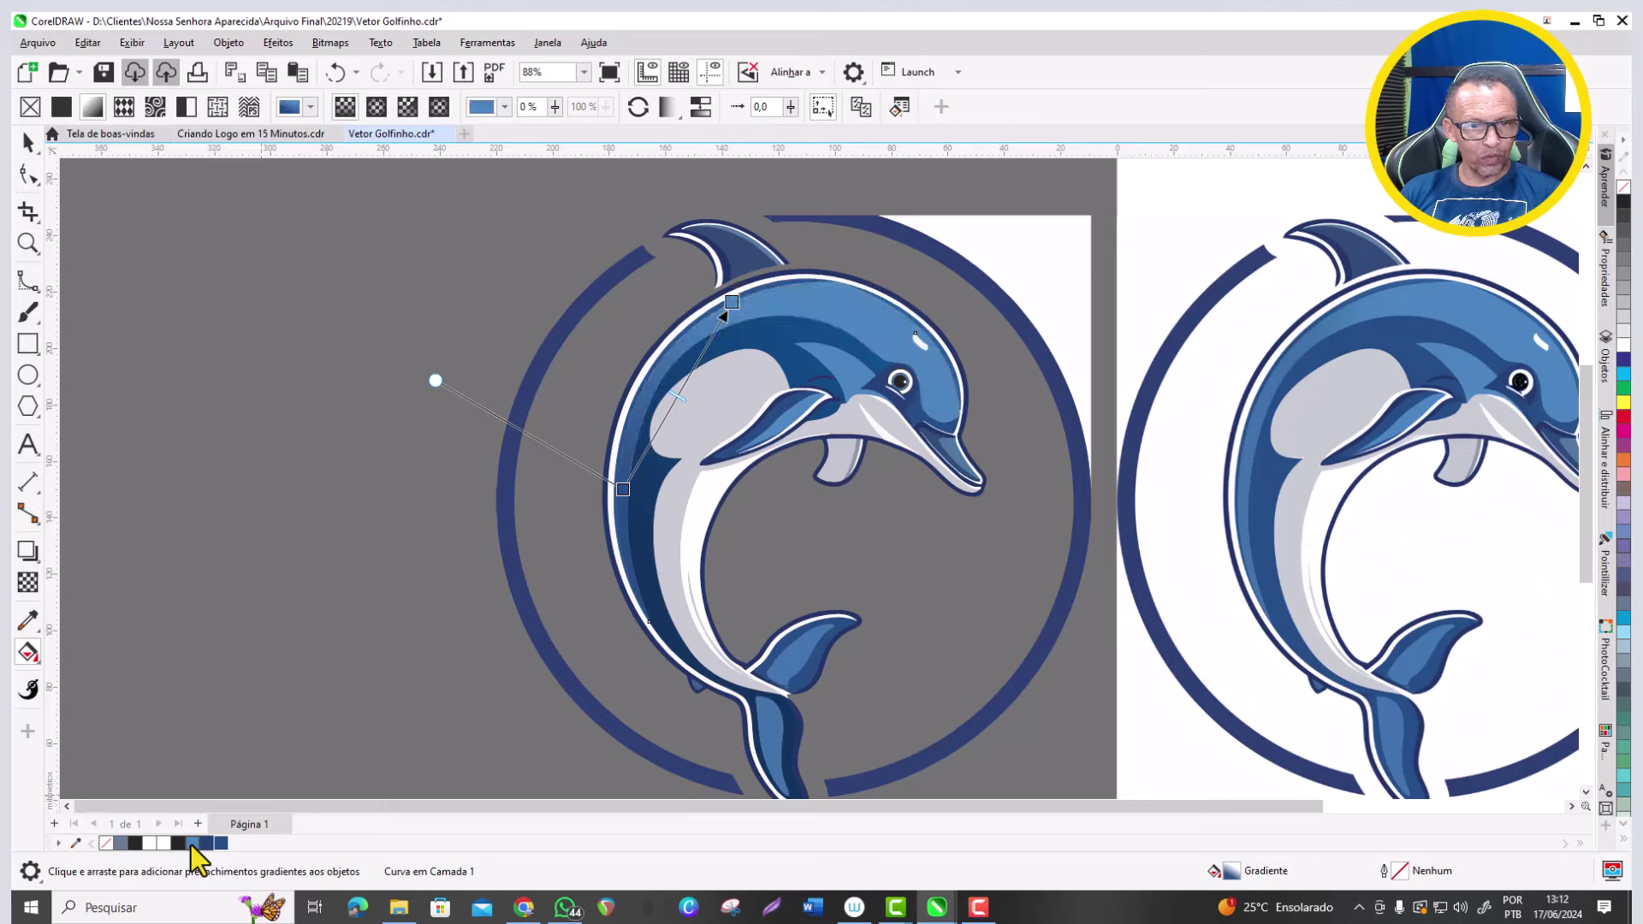
# Extend the back shape's gradient so its light blue end lies above the dolphin's head.
pyautogui.moveTo(192, 845); pyautogui.dragTo(814, 277)
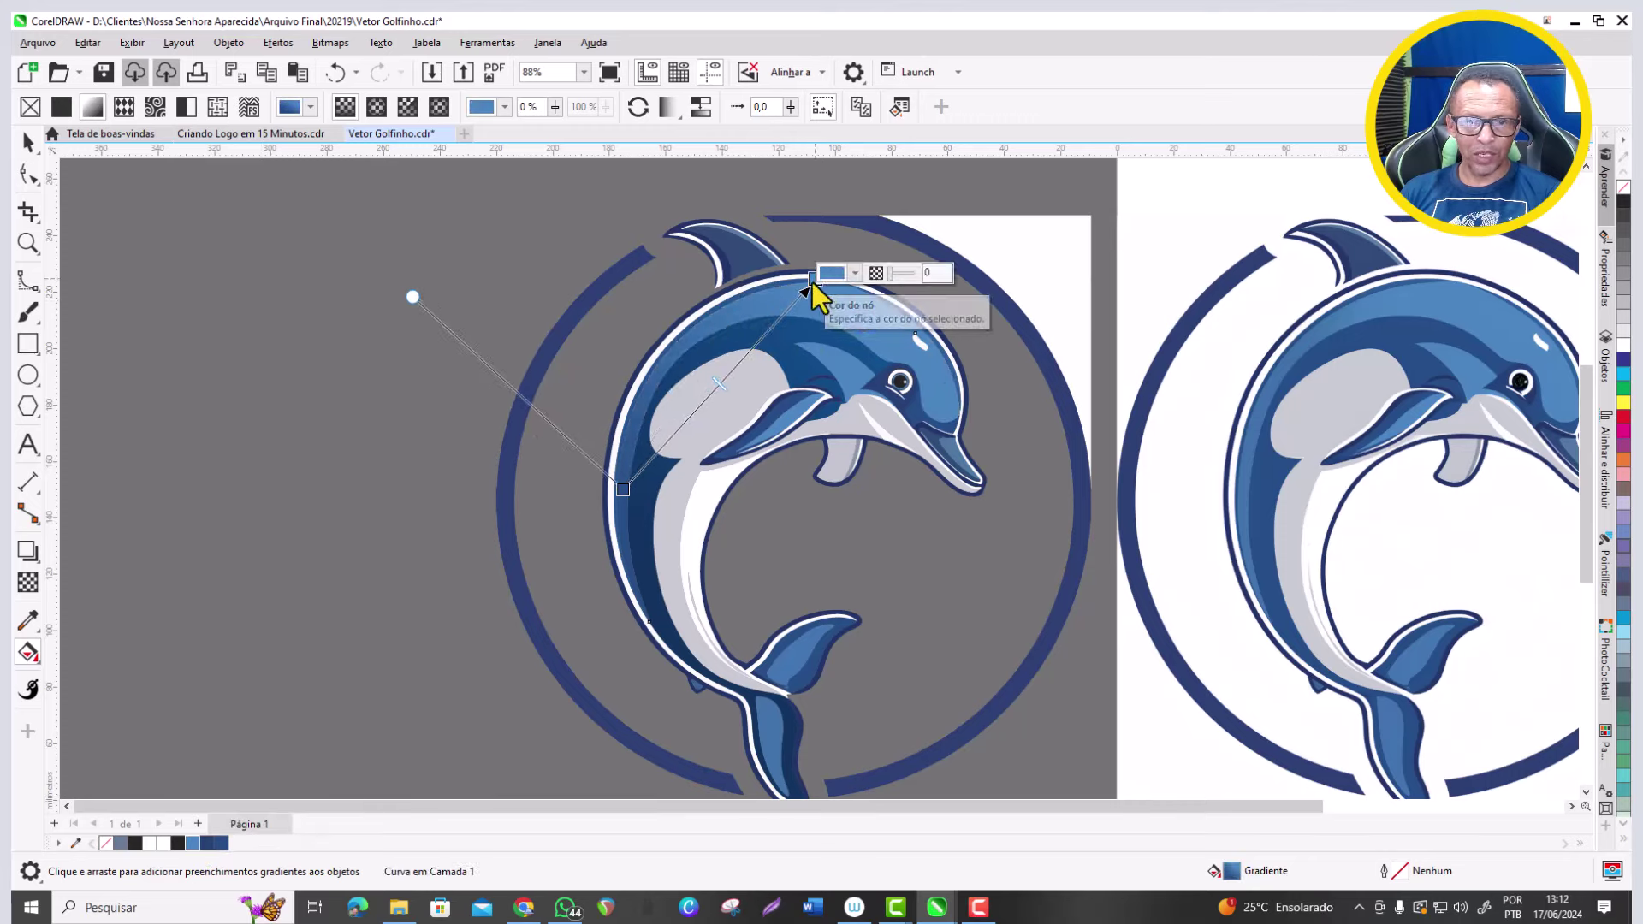
pyautogui.scroll(-1, 417, 445)
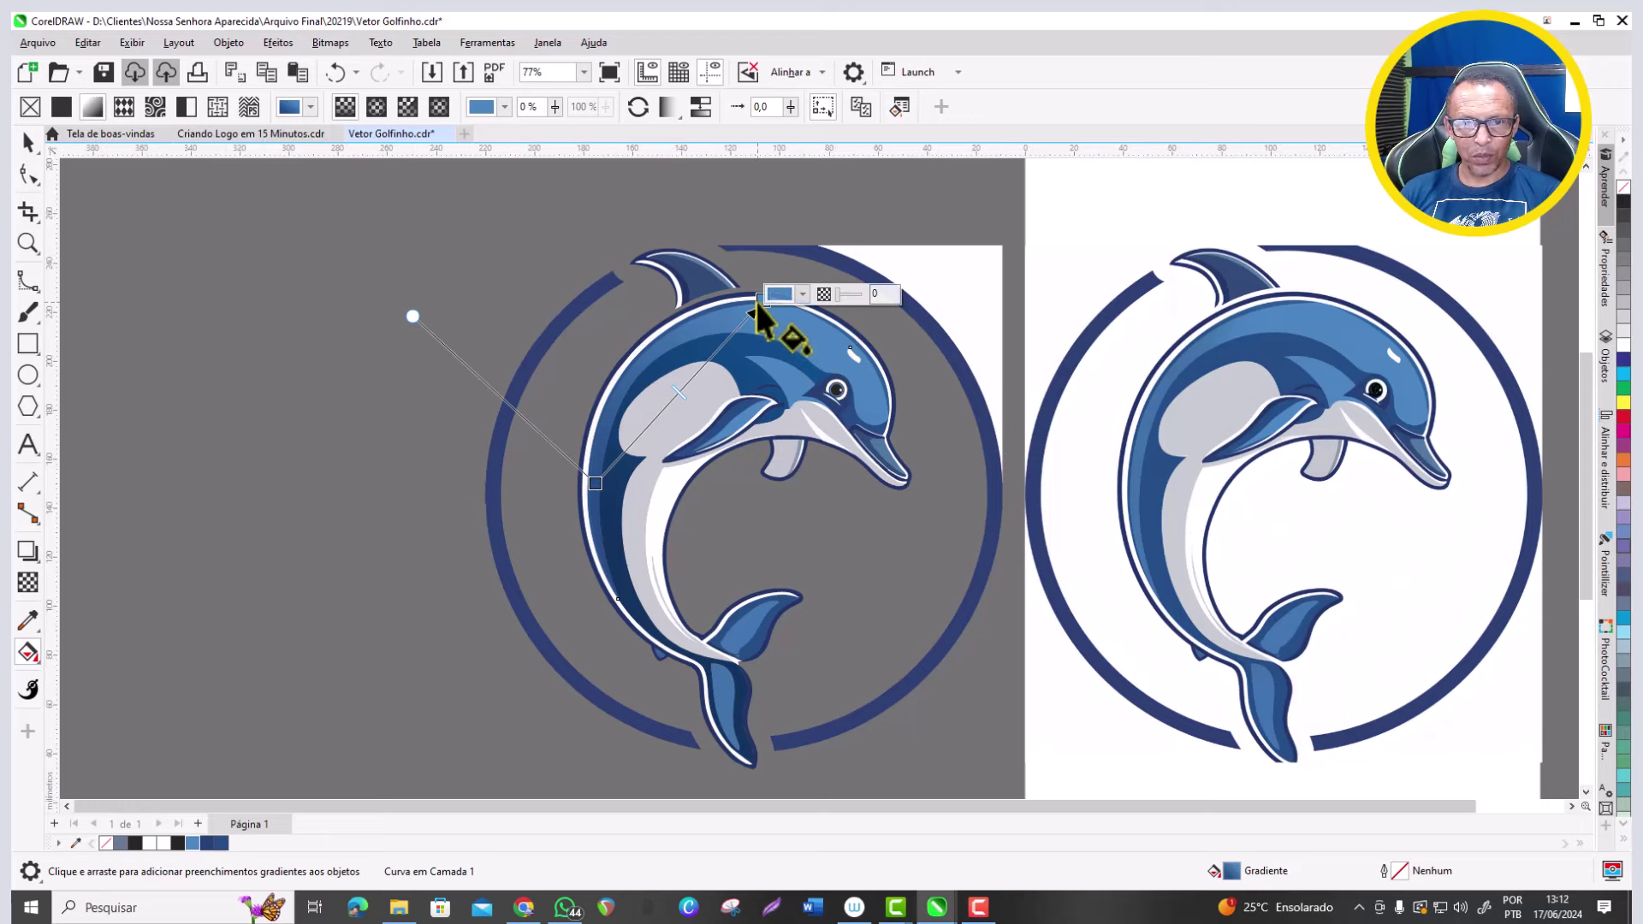
pyautogui.moveTo(761, 300); pyautogui.dragTo(834, 293)
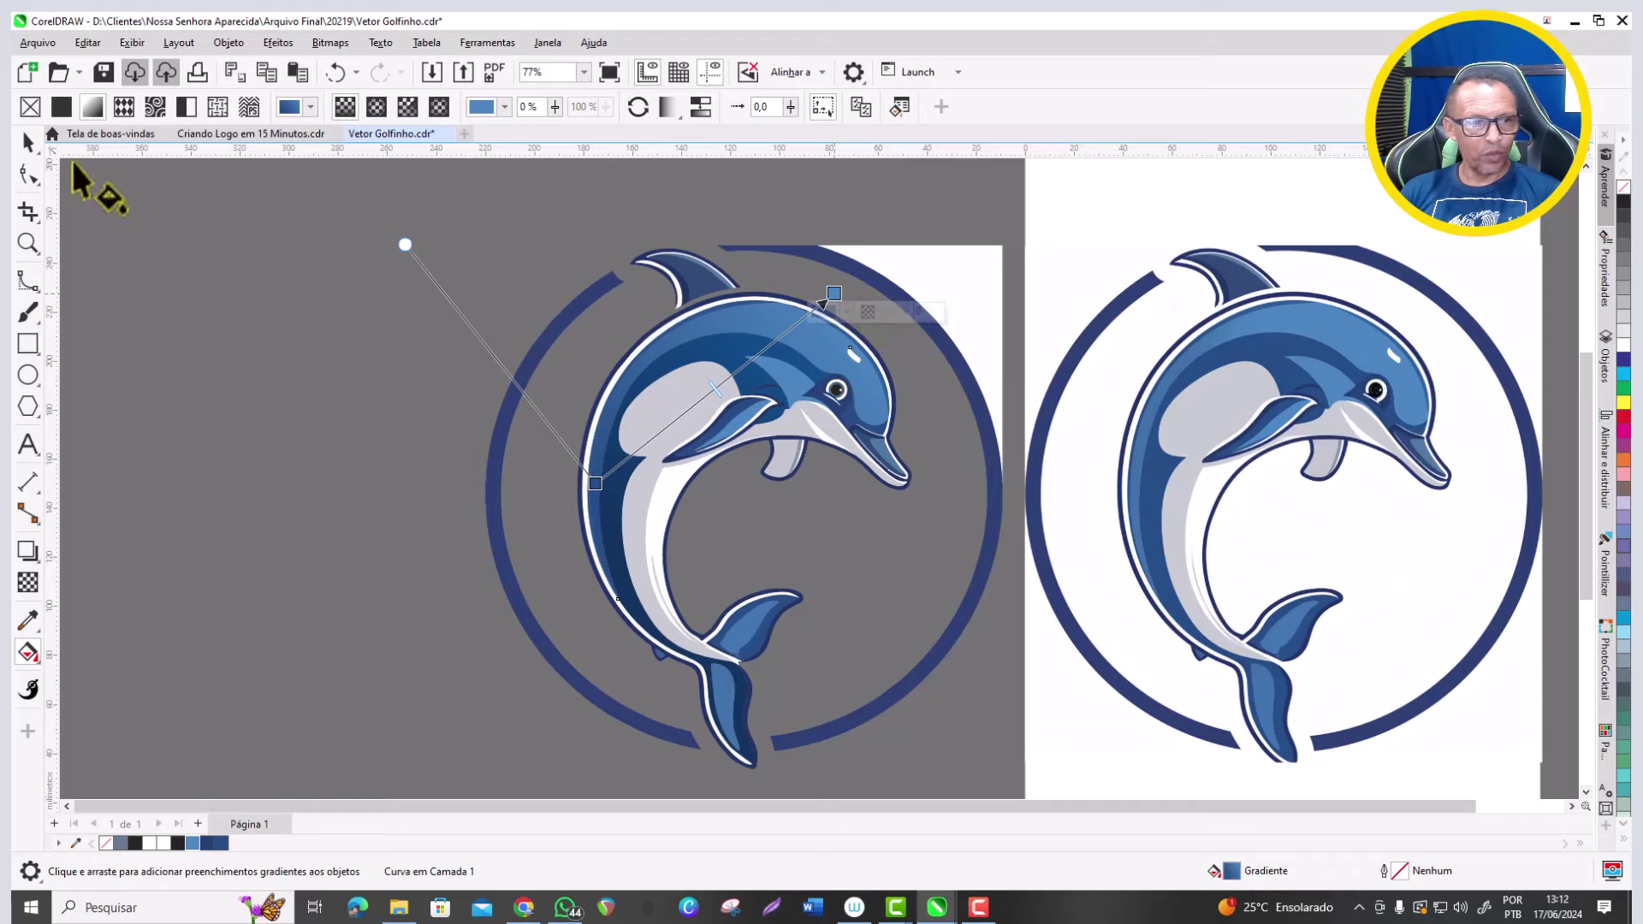
pyautogui.click(27, 139)
# Delete the white background corner and both traced circle arcs around the vectorized dolphin.
pyautogui.scroll(1, 691, 325)
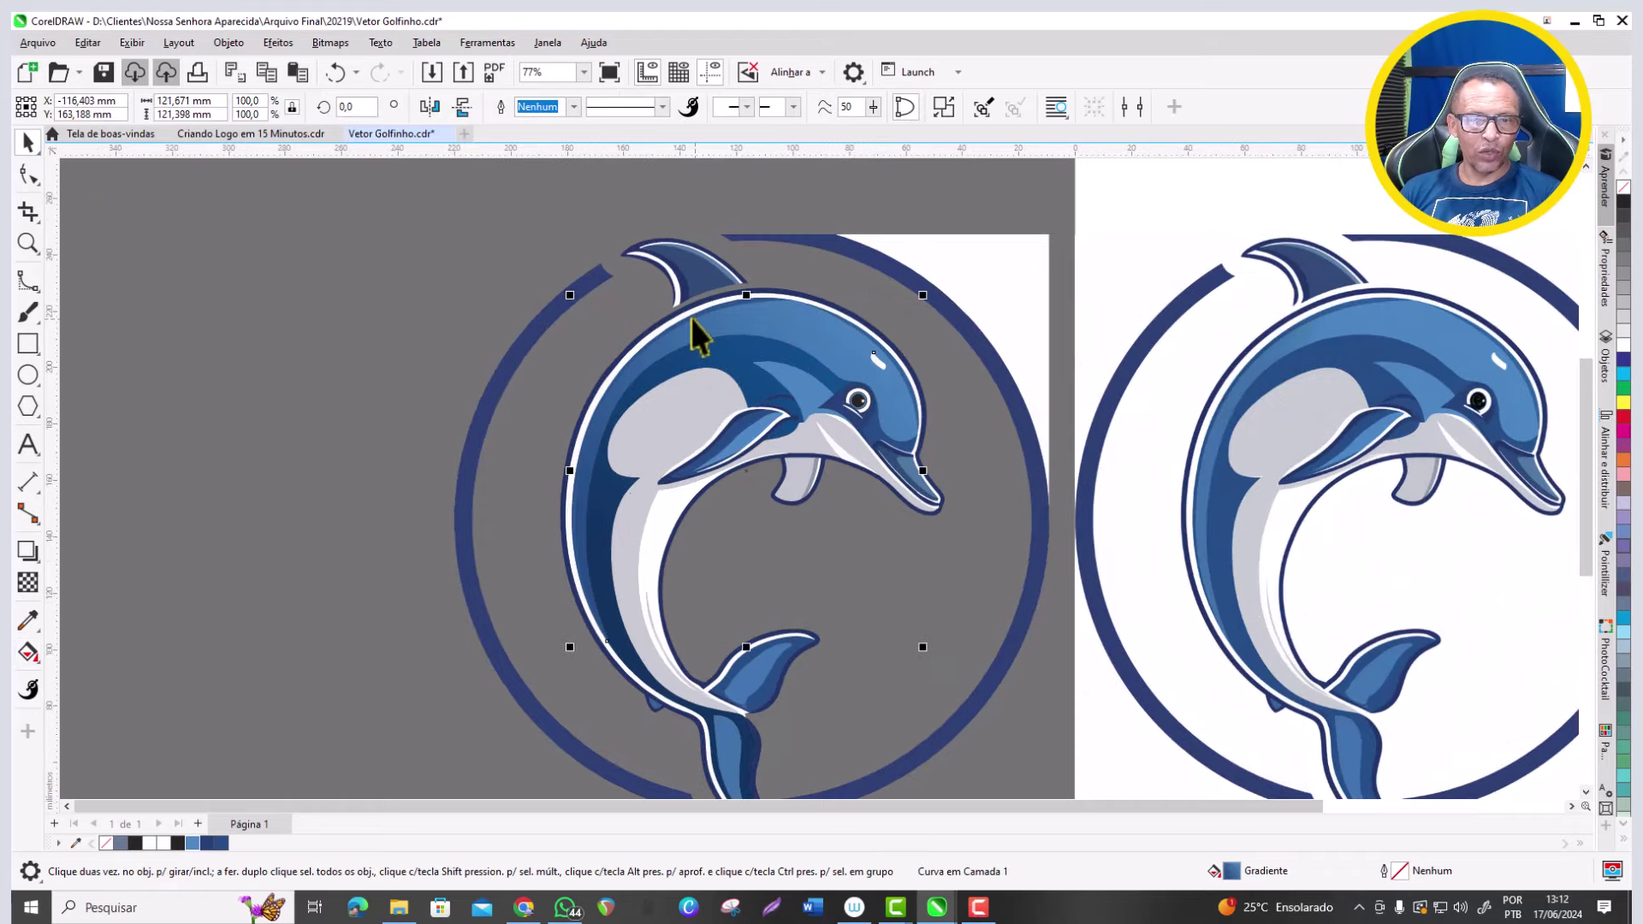
pyautogui.scroll(-1, 691, 325)
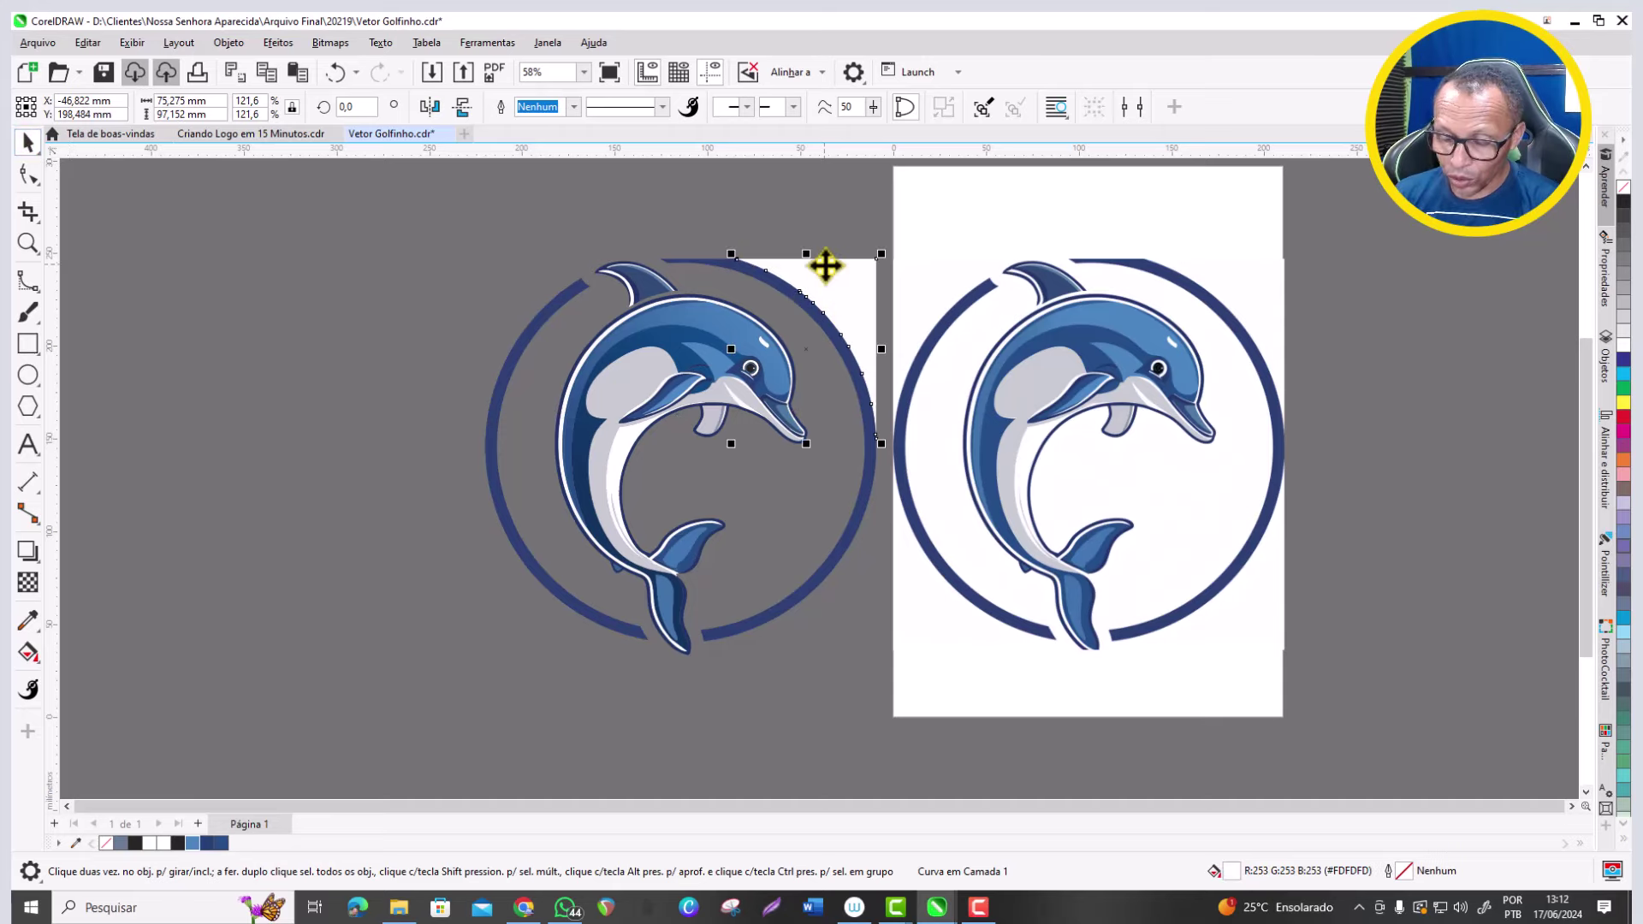
pyautogui.click(803, 264)
pyautogui.click(783, 286)
pyautogui.press('Delete')
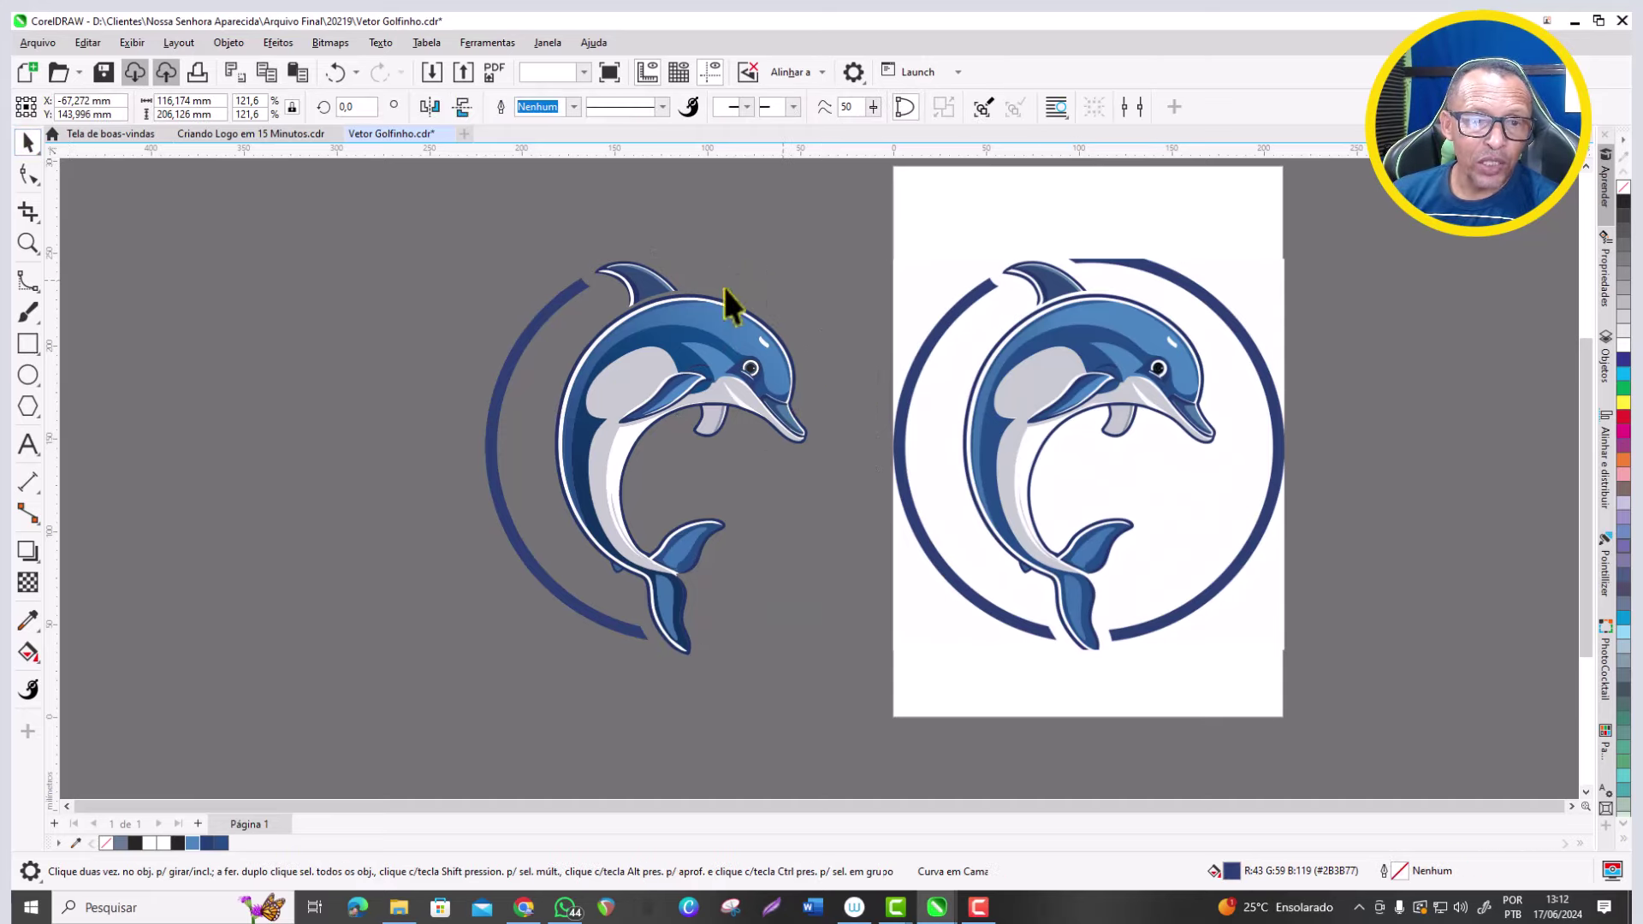
pyautogui.click(567, 295)
pyautogui.press('Delete')
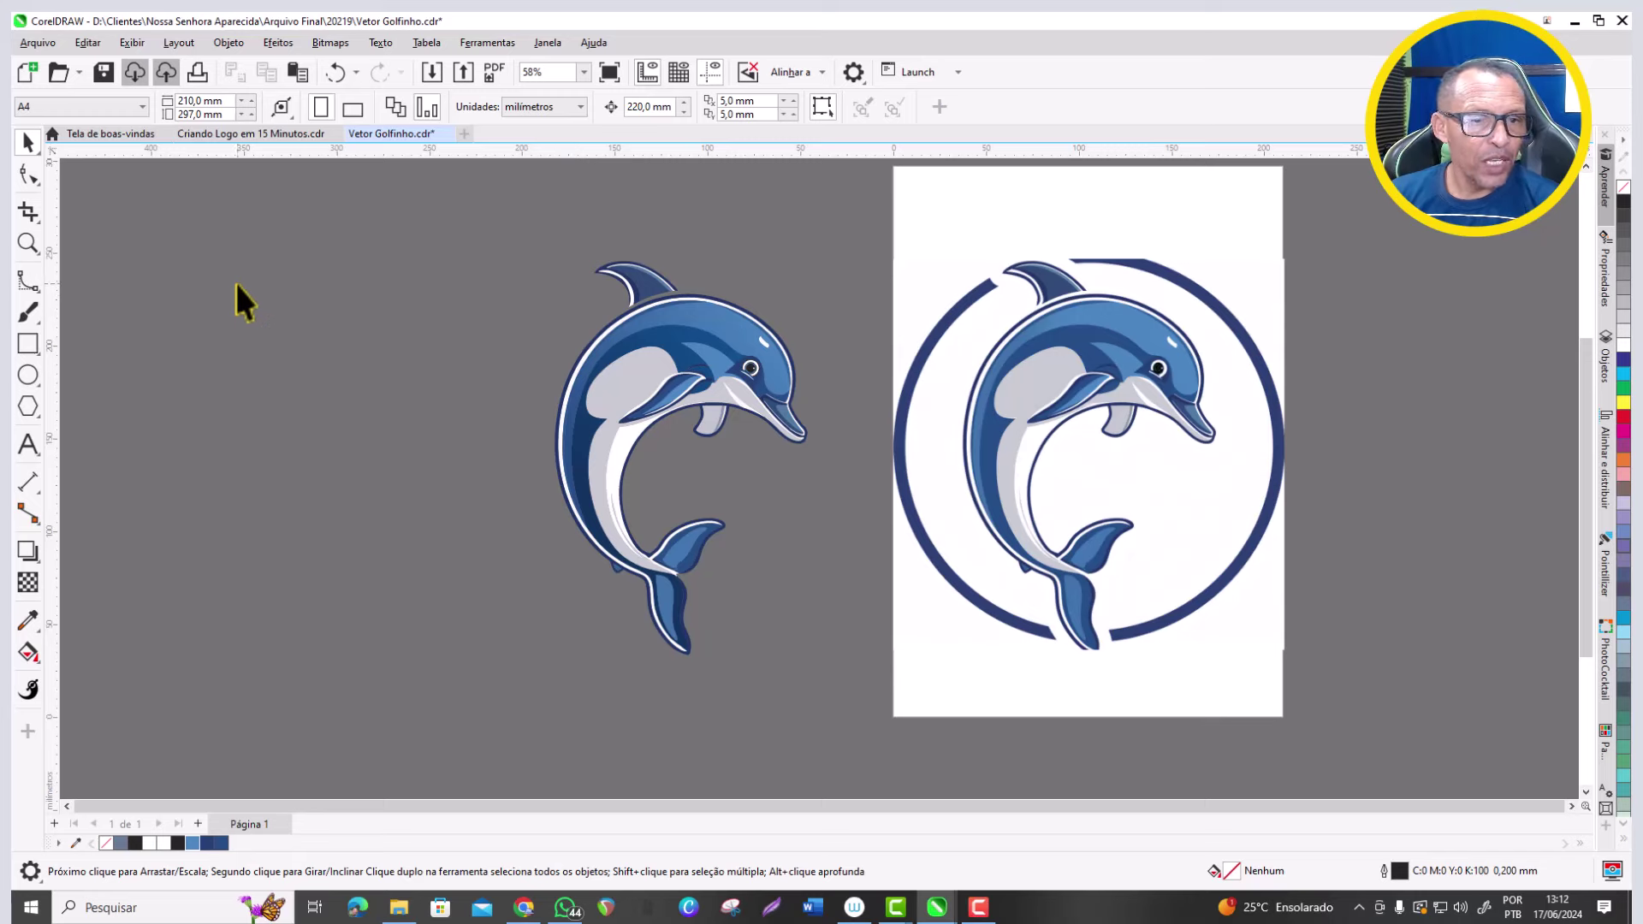
# Draw a circle about 241 mm in diameter and move it into the empty area left of the vectorized dolphin.
pyautogui.click(41, 382)
pyautogui.click(86, 374)
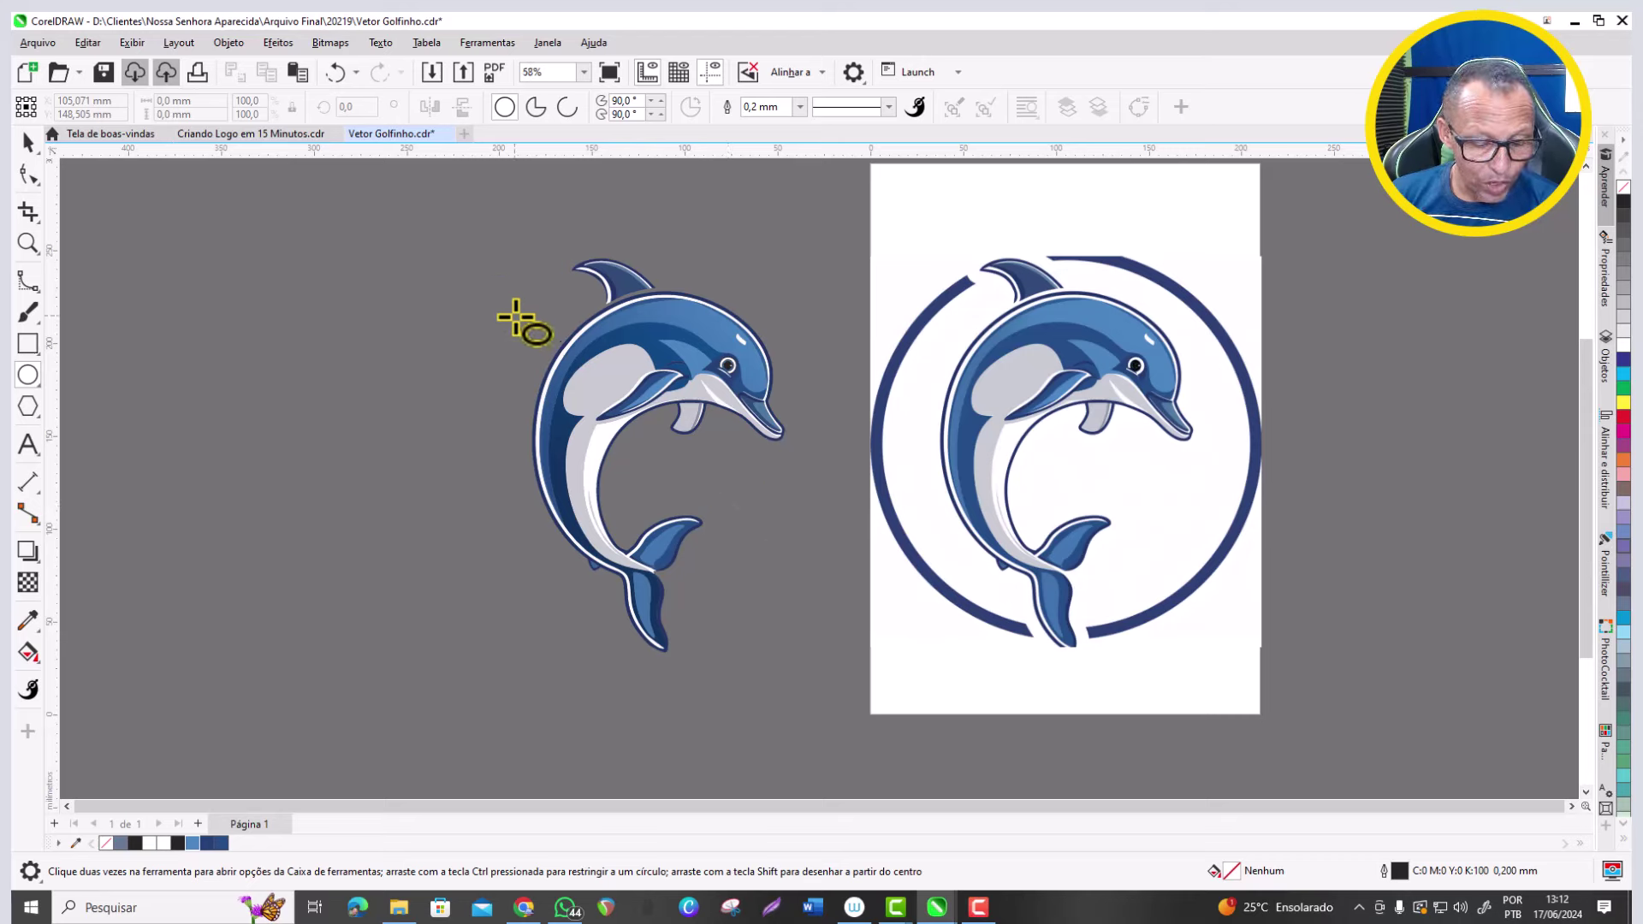
pyautogui.moveTo(516, 318); pyautogui.dragTo(738, 517)
pyautogui.moveTo(728, 515); pyautogui.dragTo(695, 466)
pyautogui.scroll(-2, 765, 448)
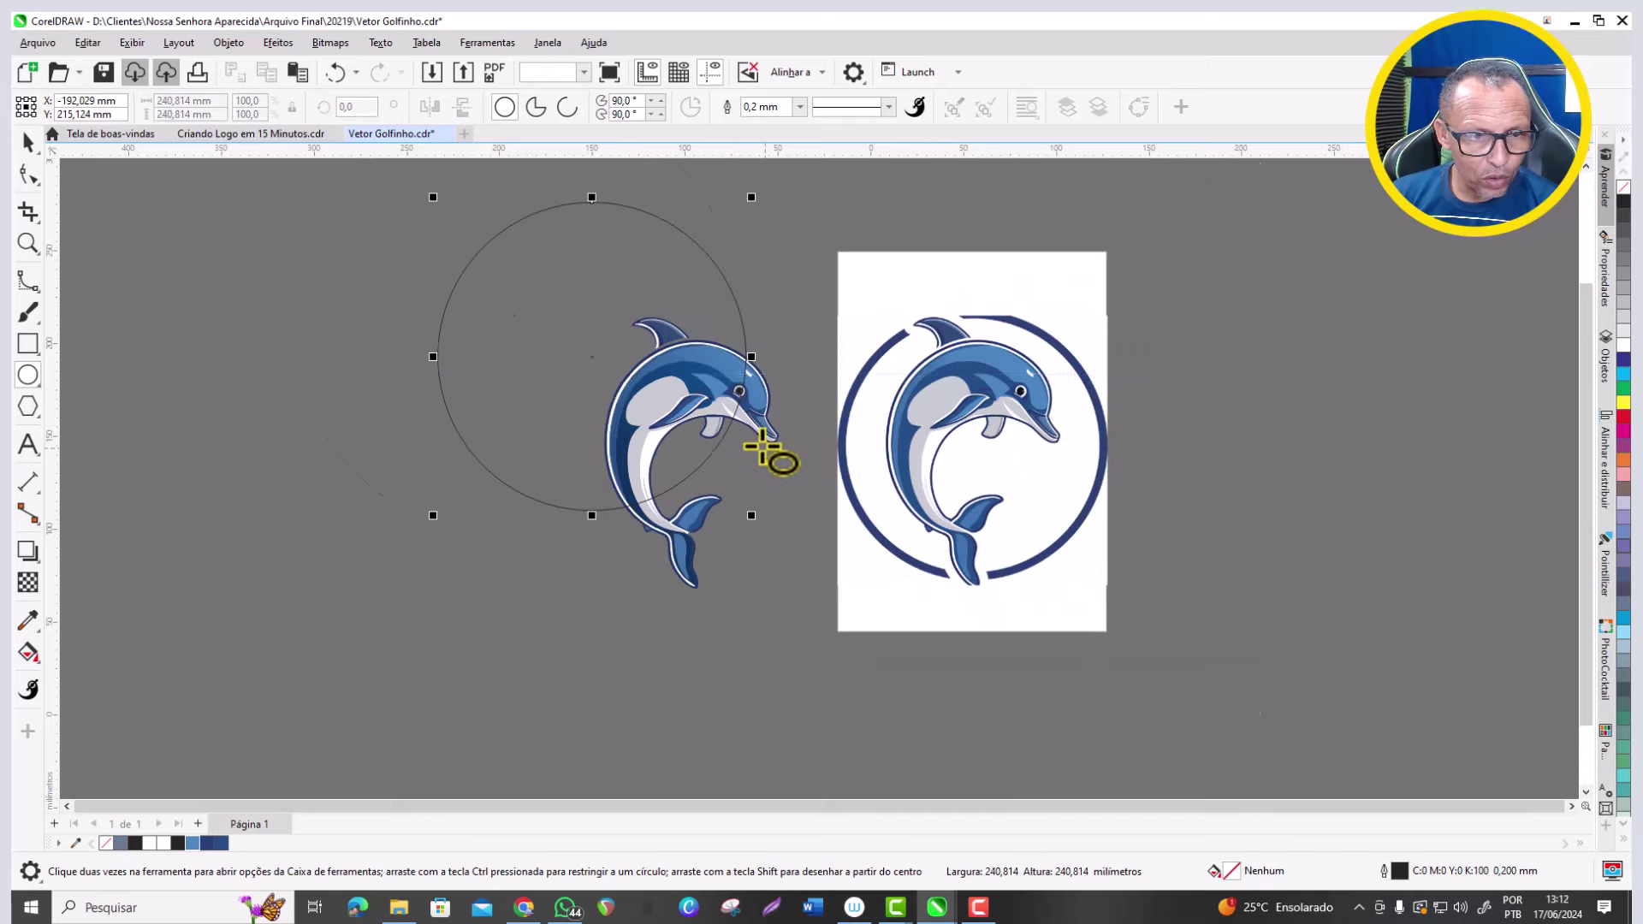
pyautogui.press('space')
pyautogui.moveTo(589, 357); pyautogui.dragTo(392, 432)
pyautogui.scroll(2, 265, 378)
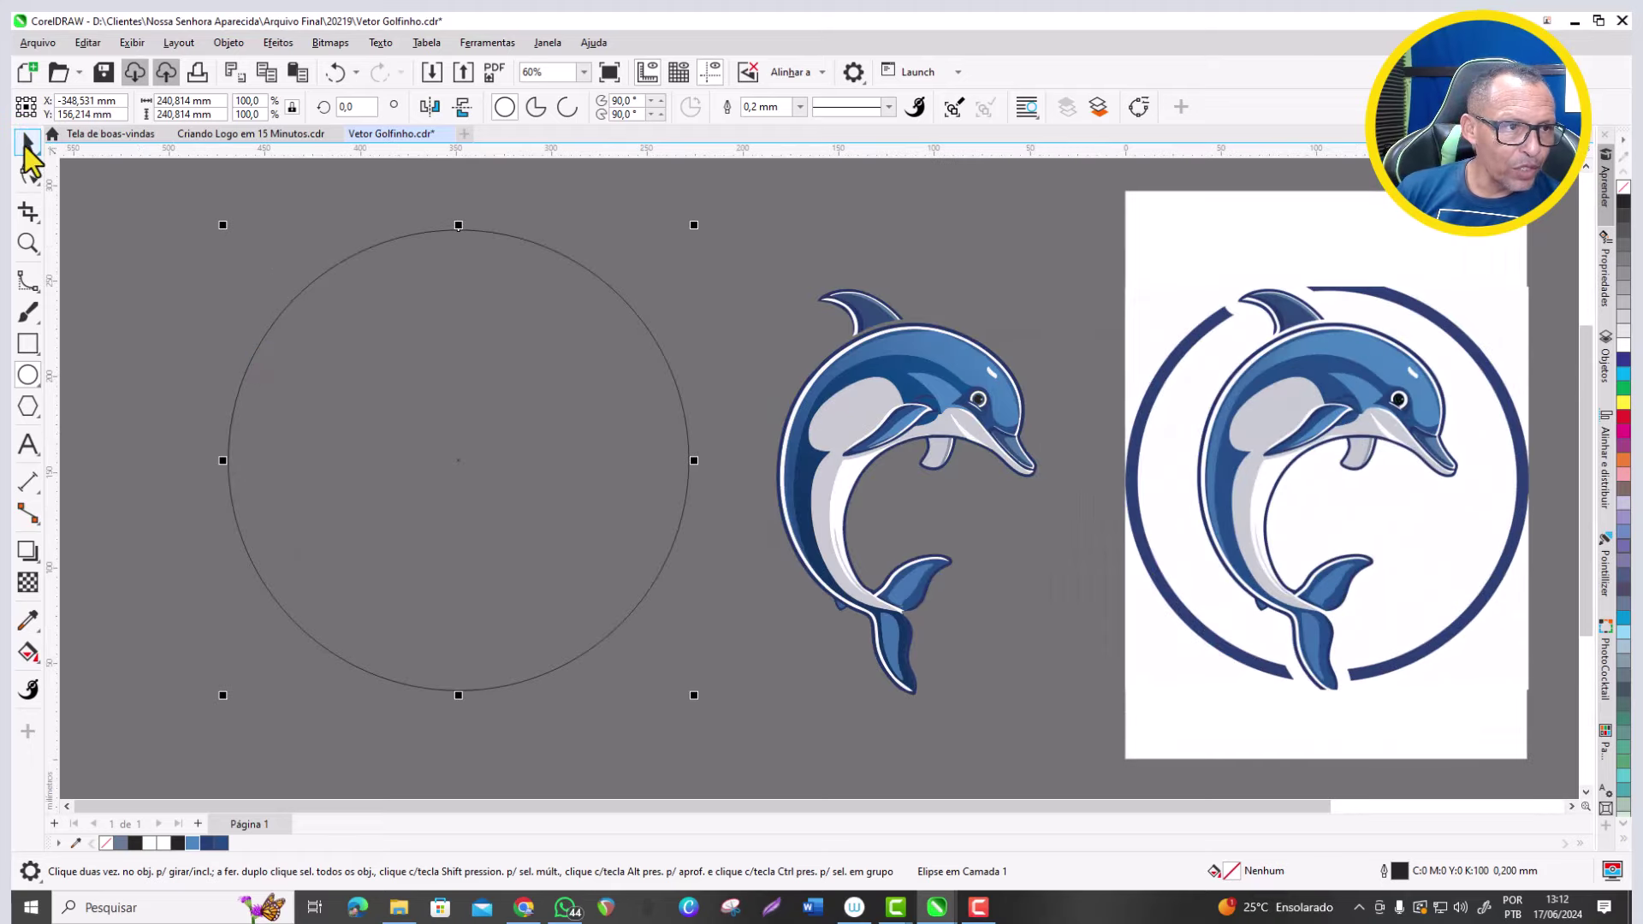
# Create two smaller concentric copies of the circle, about 218 mm and 203 mm in diameter.
pyautogui.scroll(-1, 524, 356)
pyautogui.scroll(2, 502, 268)
pyautogui.press('space')
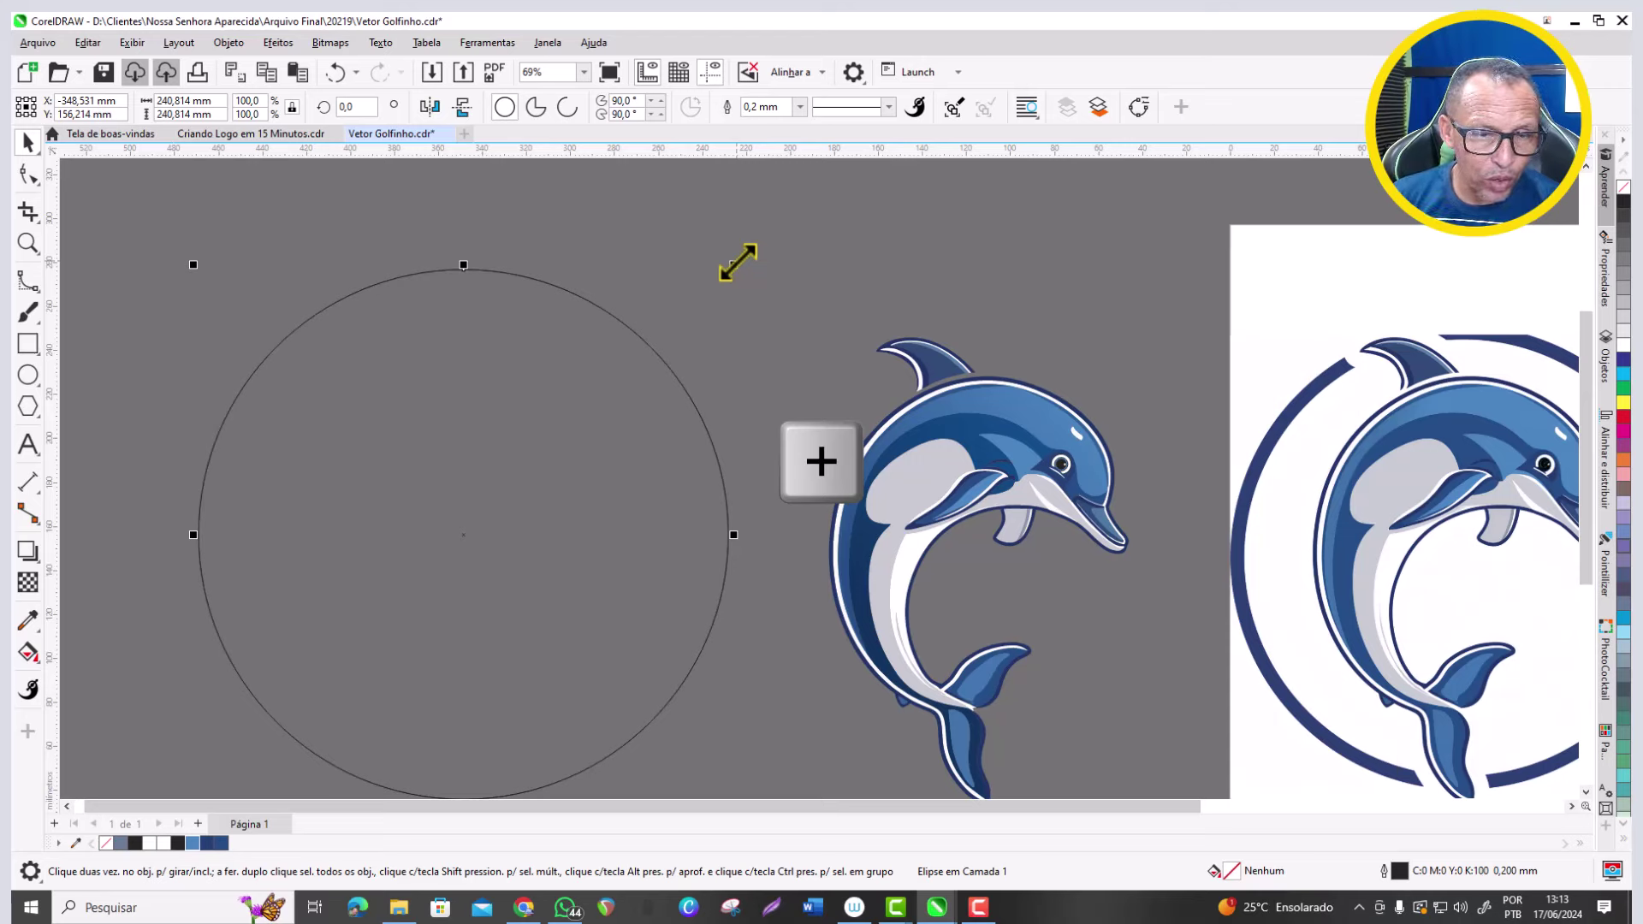
pyautogui.moveTo(738, 264); pyautogui.dragTo(724, 288)
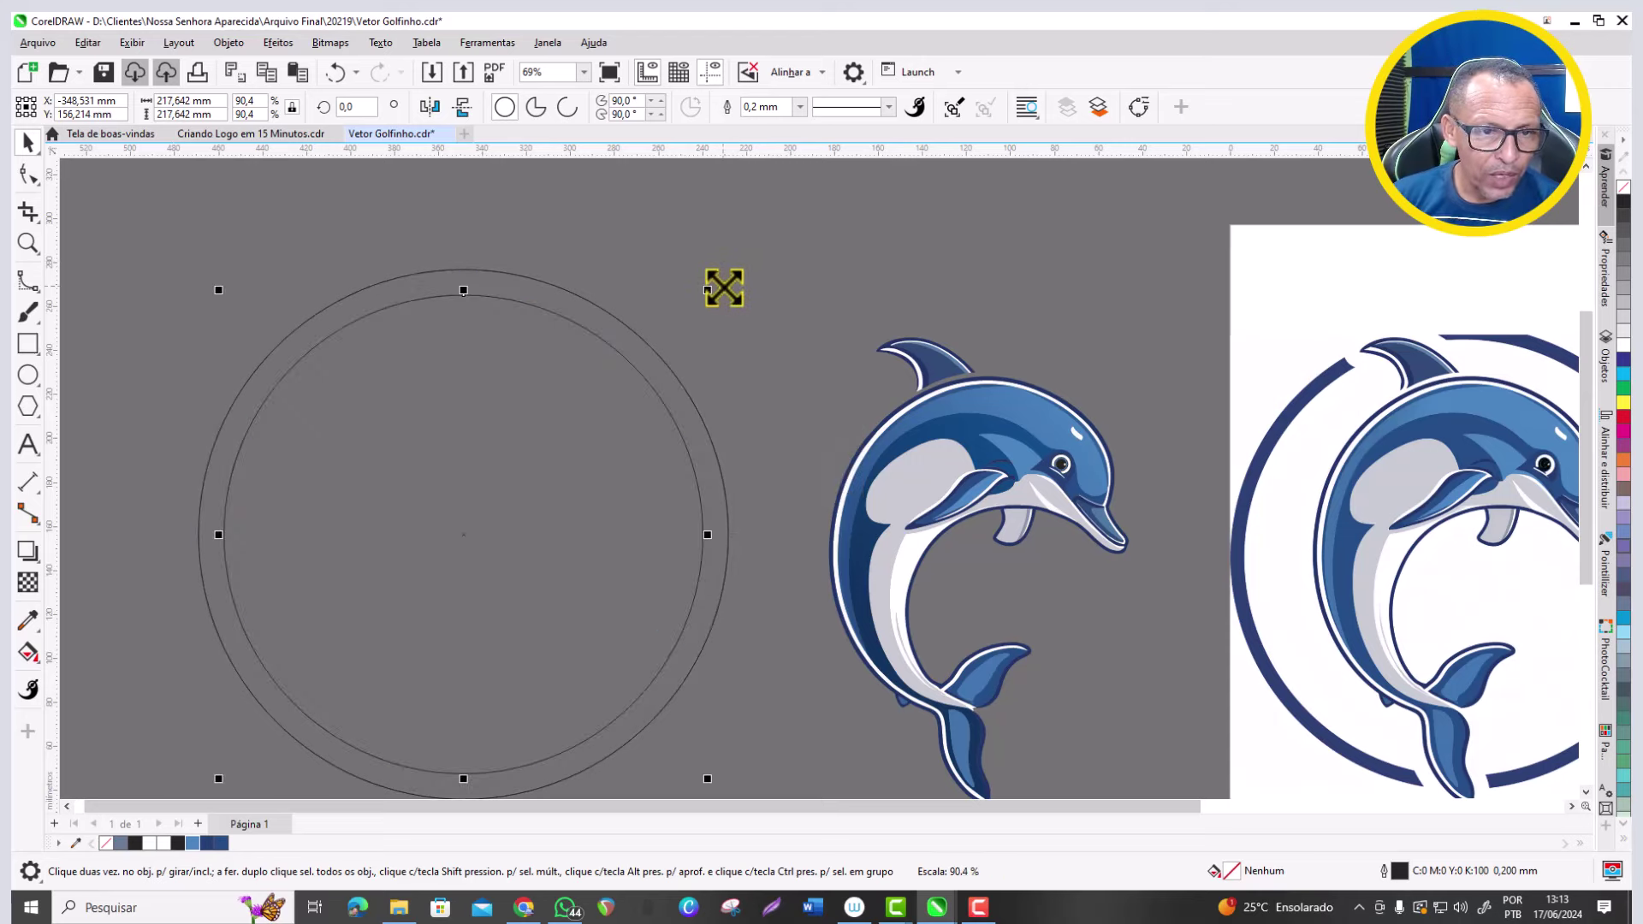
pyautogui.press('+')
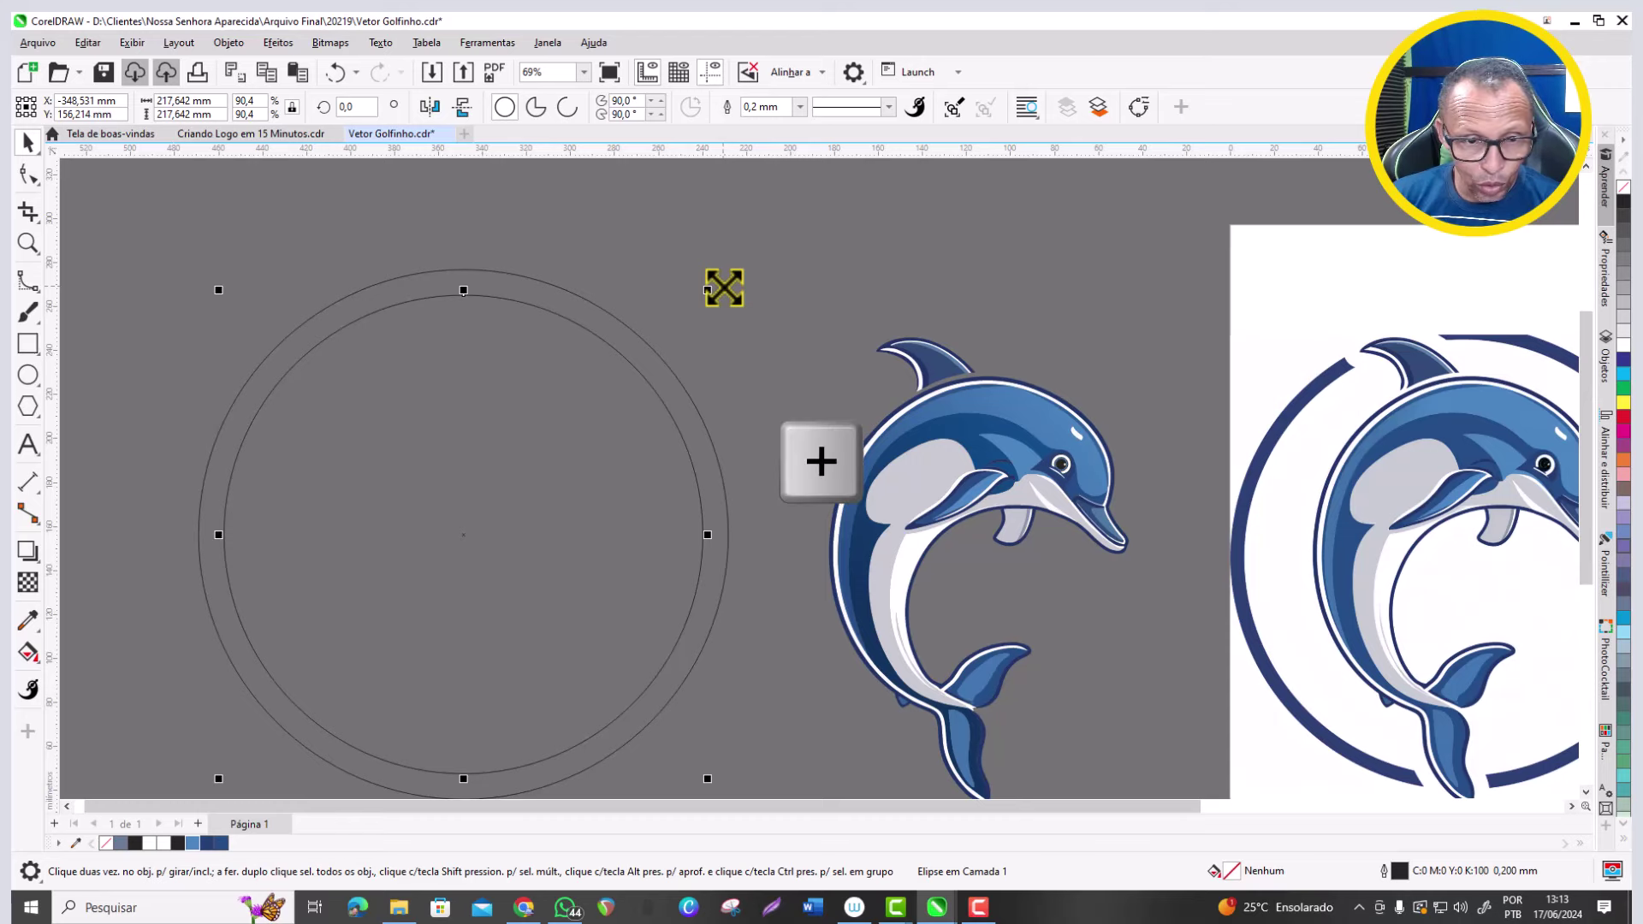
pyautogui.moveTo(711, 286); pyautogui.dragTo(696, 298)
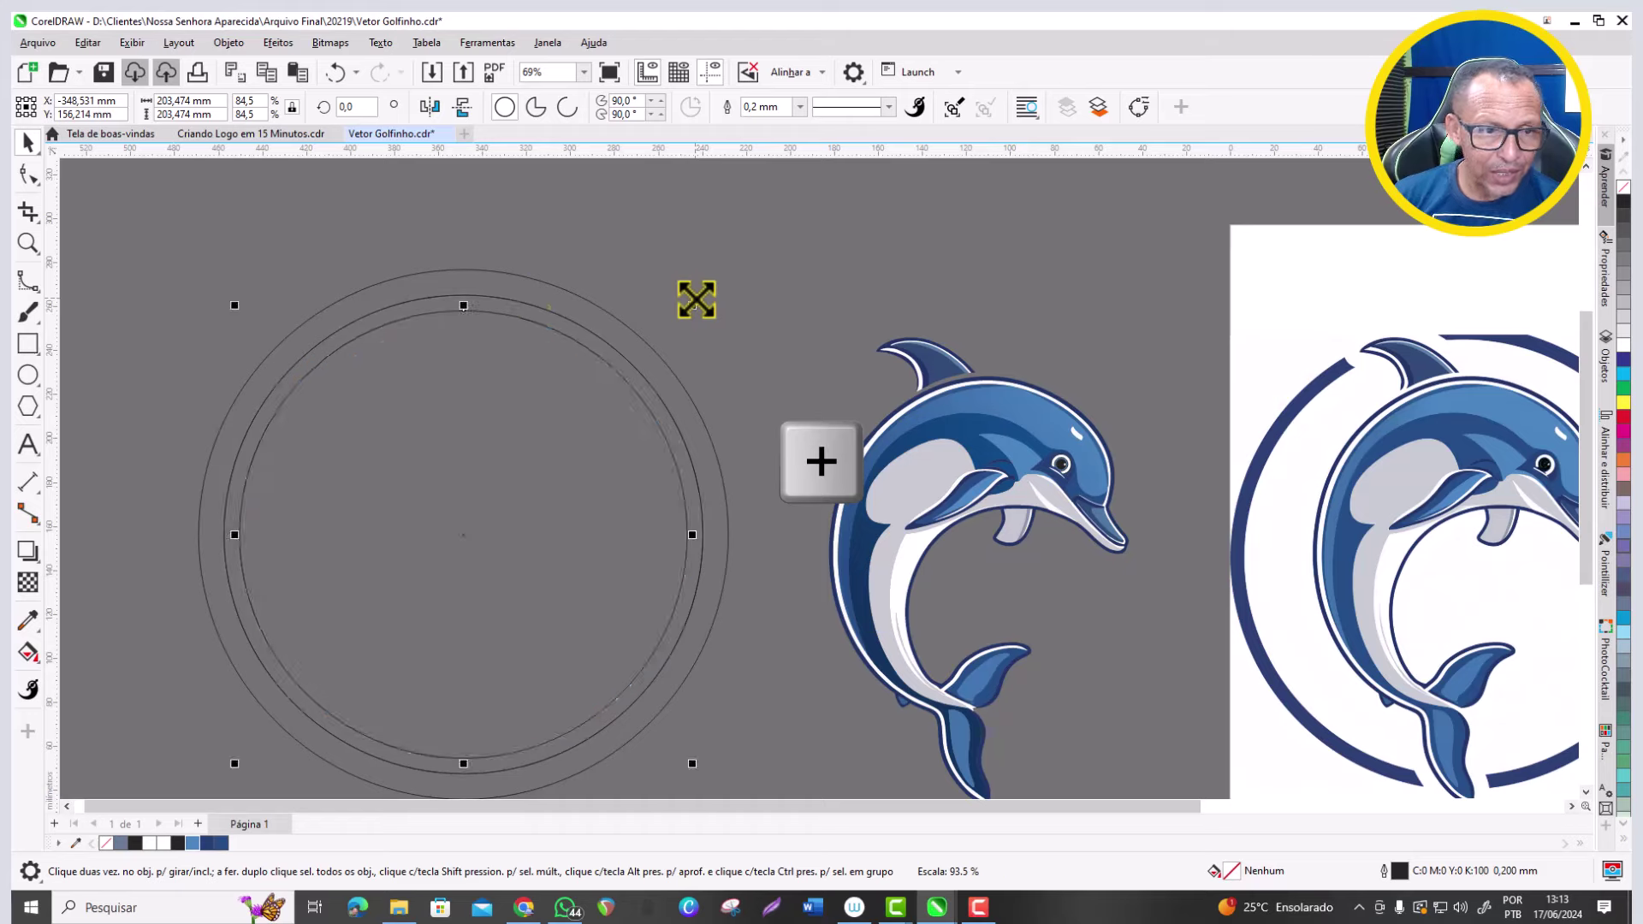
# Create two separate filled rings from the areas between the three concentric circles using Smart Fill.
pyautogui.scroll(2, 329, 352)
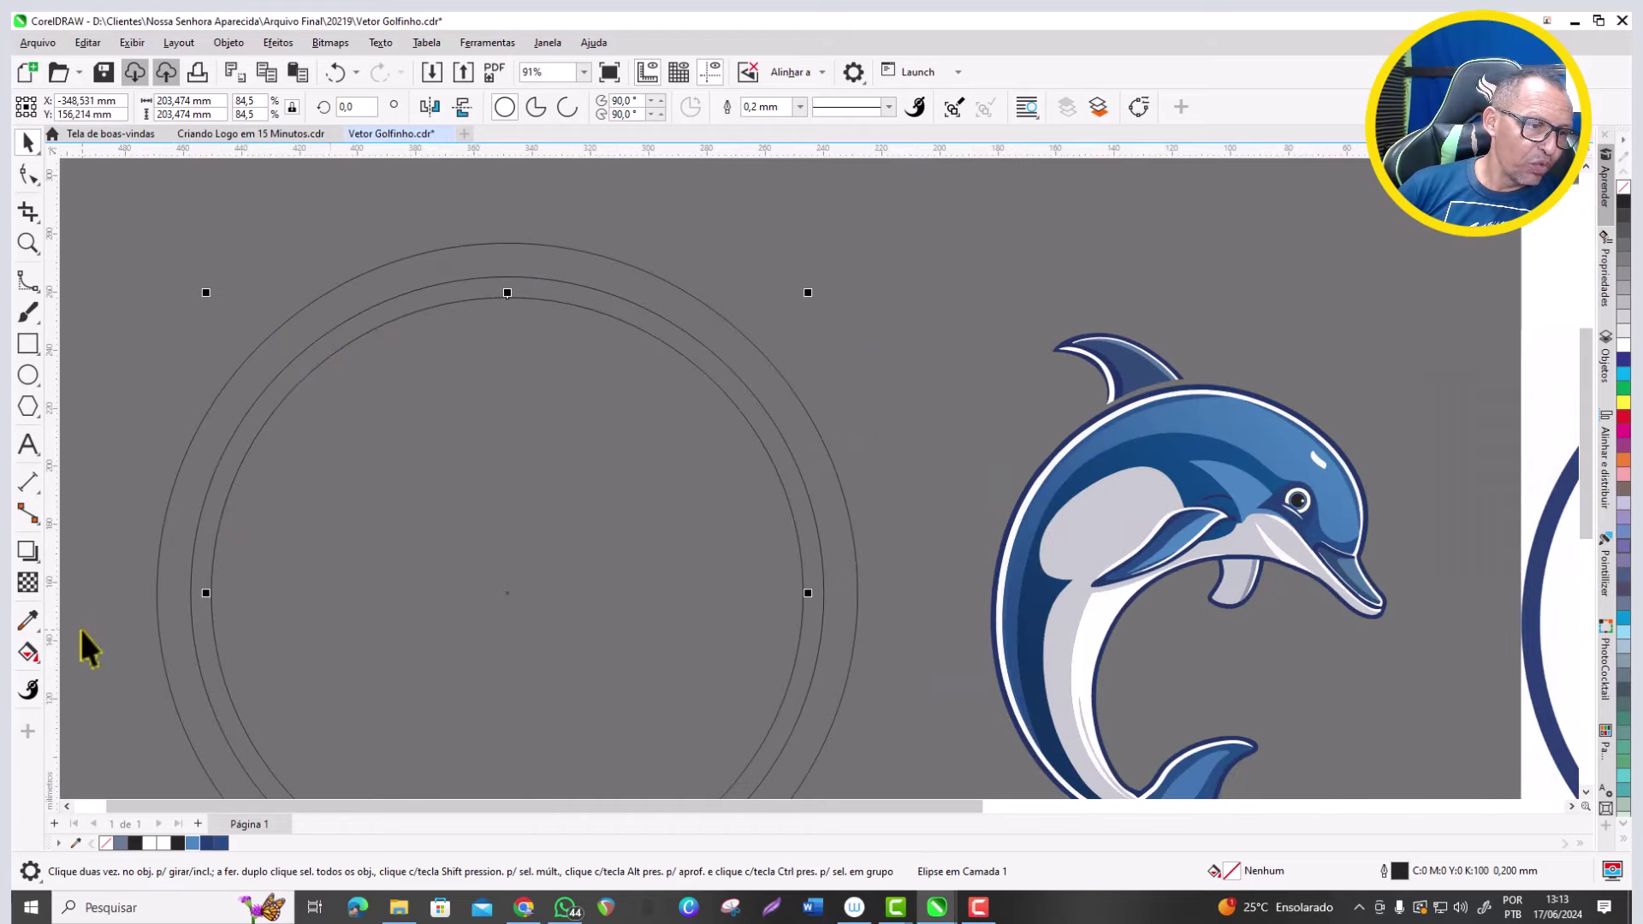
pyautogui.click(40, 664)
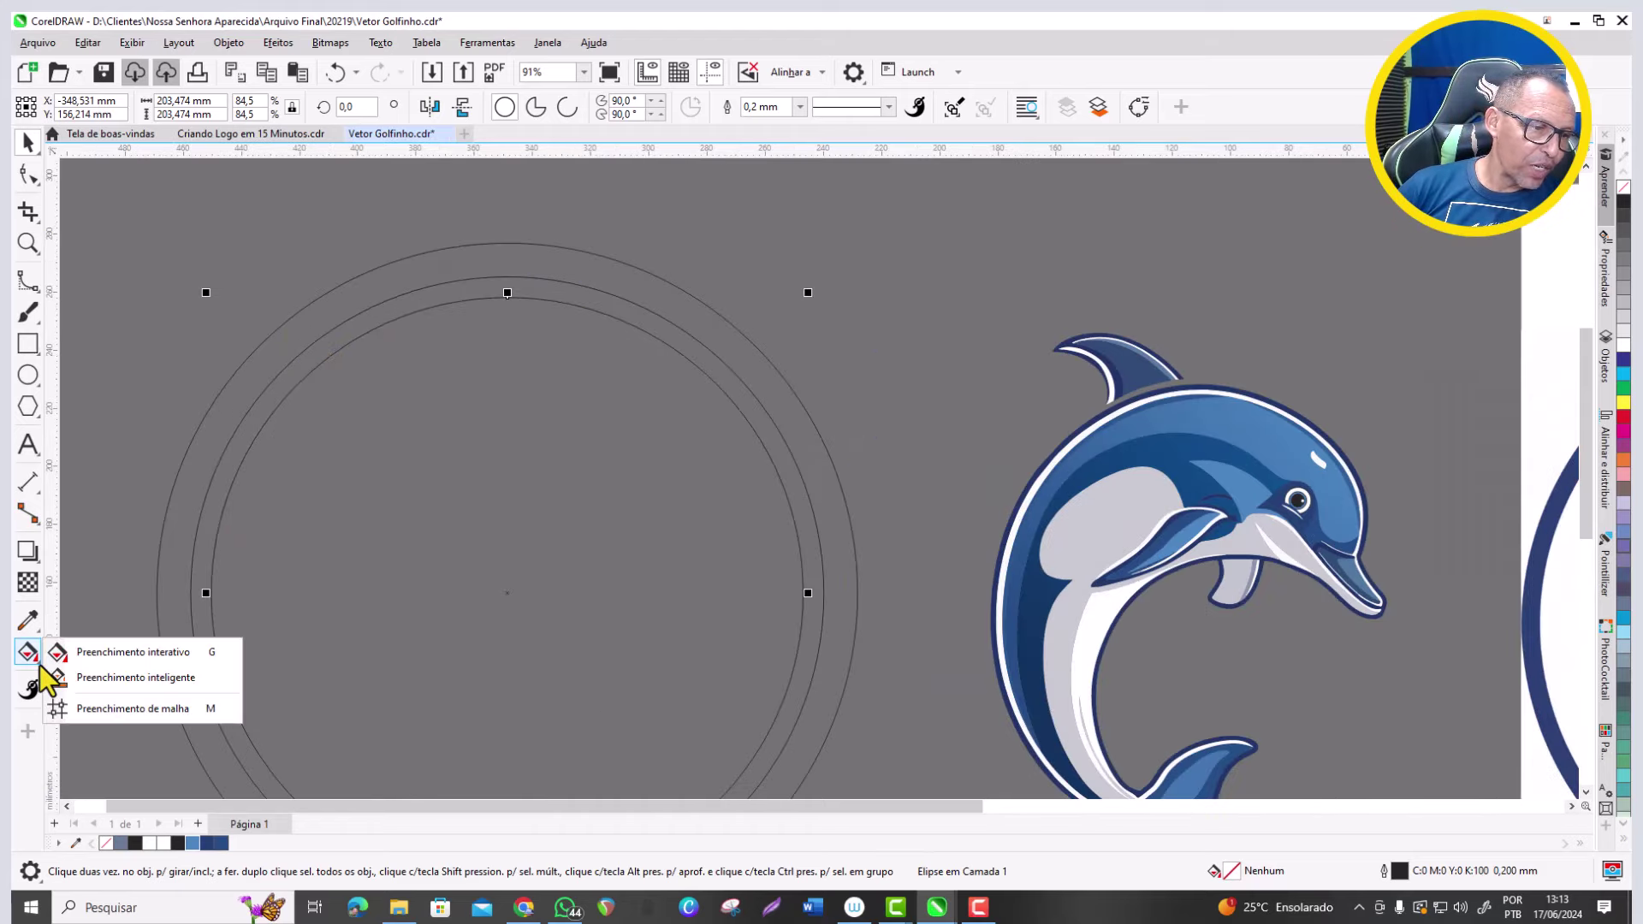
pyautogui.click(92, 680)
pyautogui.click(196, 497)
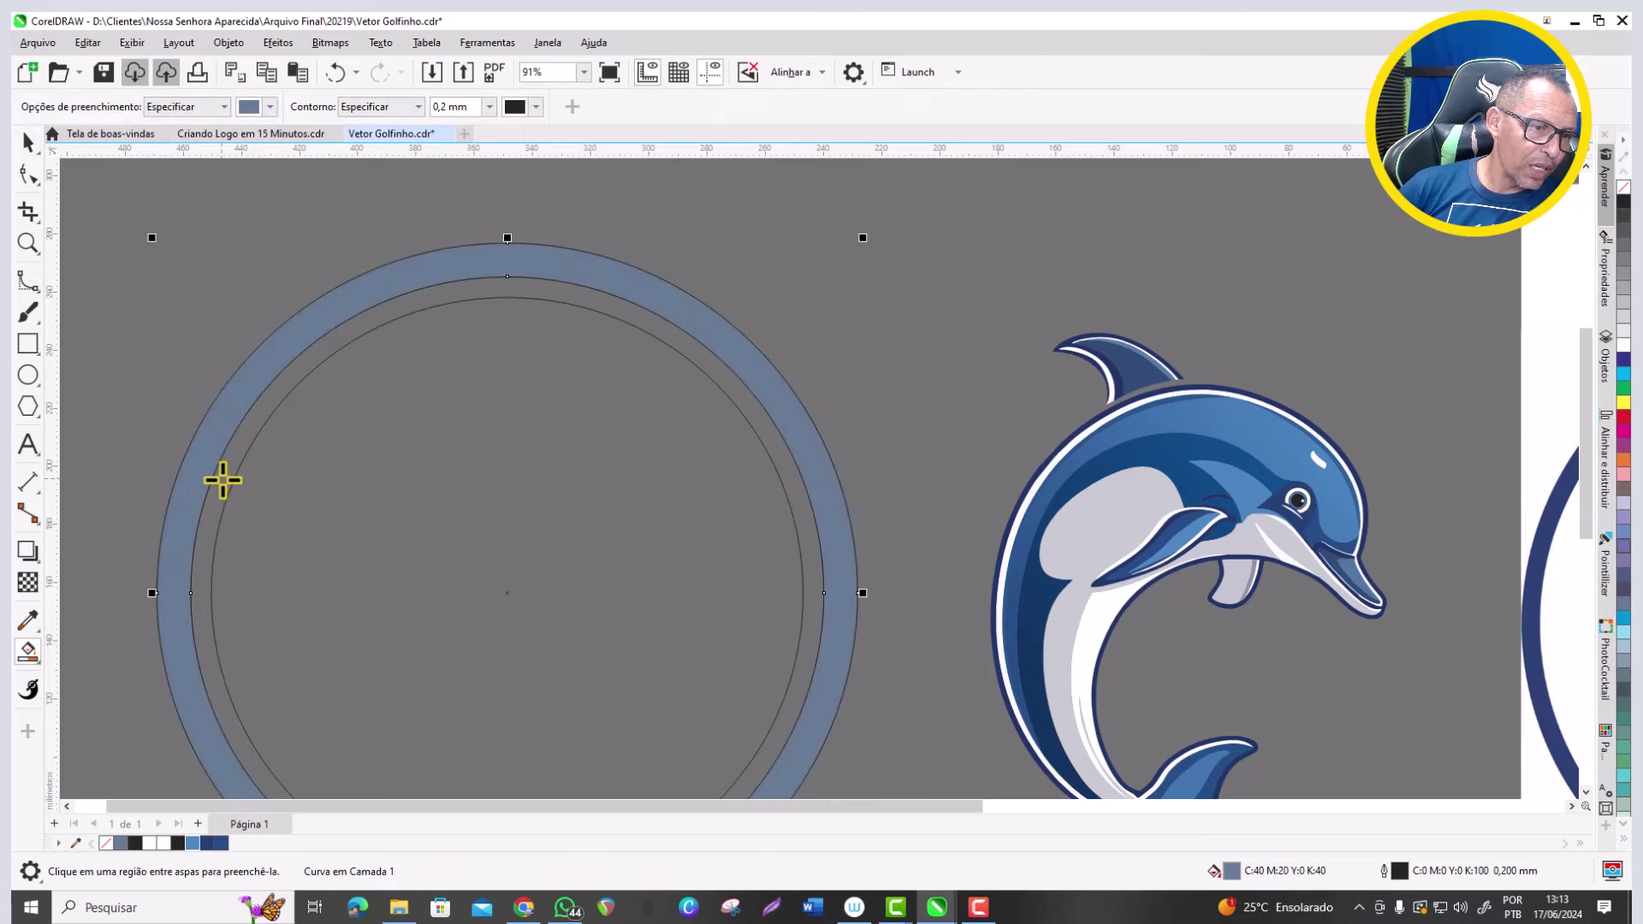
pyautogui.scroll(-2, 246, 471)
pyautogui.click(28, 142)
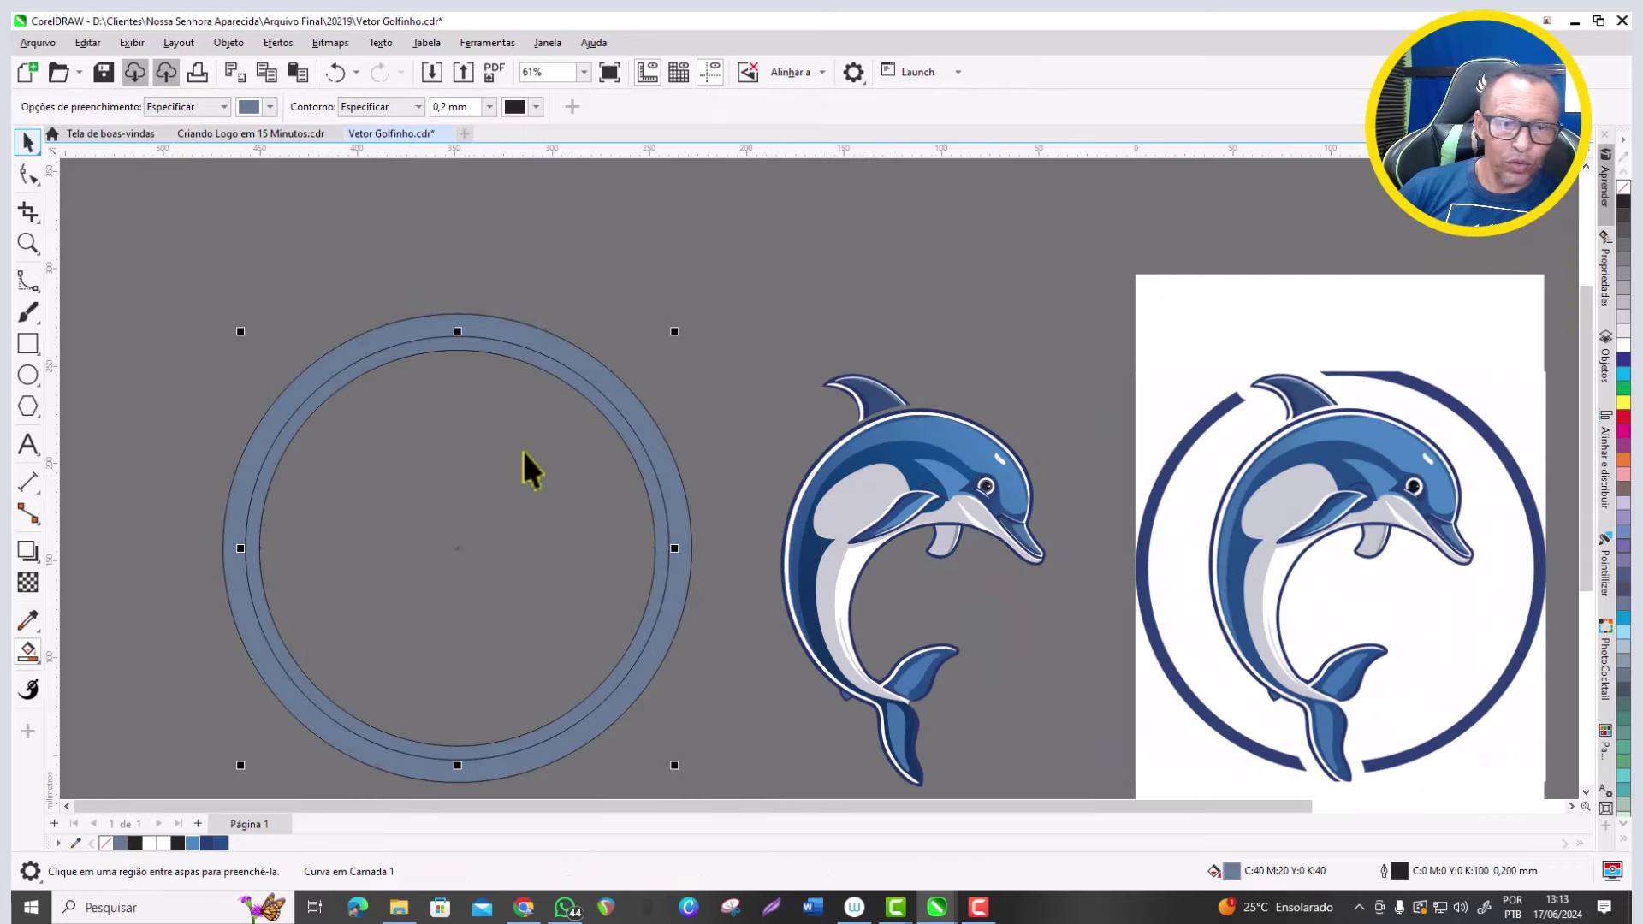
# Colour the outer ring light blue (#4885C4) and the inner ring dark blue, matching the dolphin's colours.
pyautogui.scroll(1, 560, 404)
pyautogui.scroll(1, 585, 351)
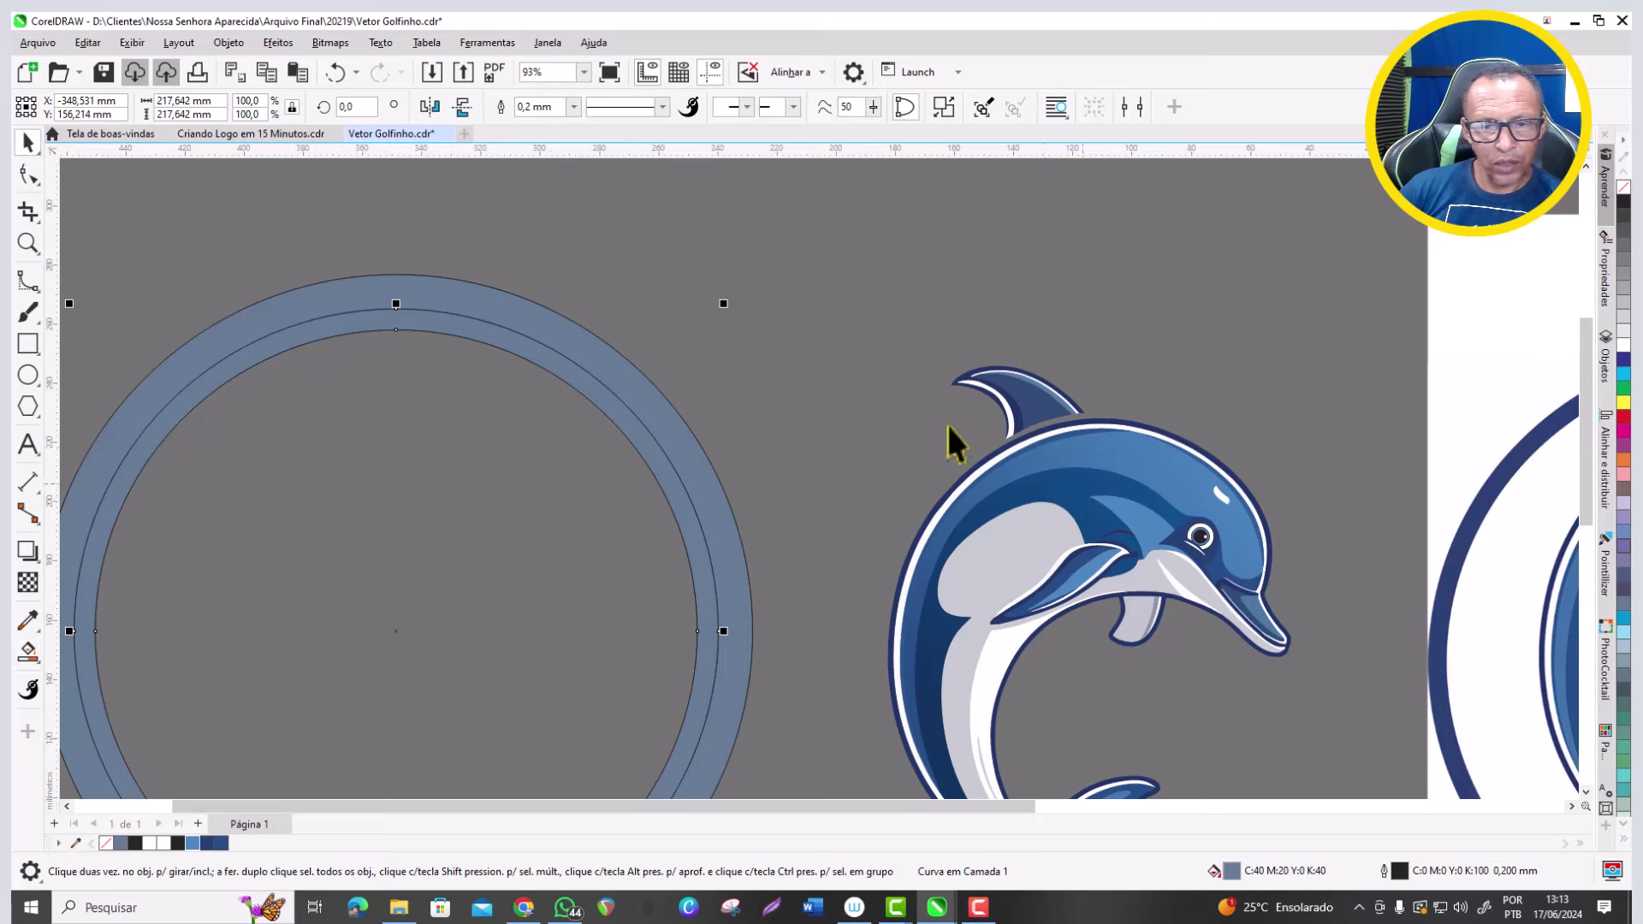
pyautogui.hotkey('ctrl', 'g')
pyautogui.press('Tab')
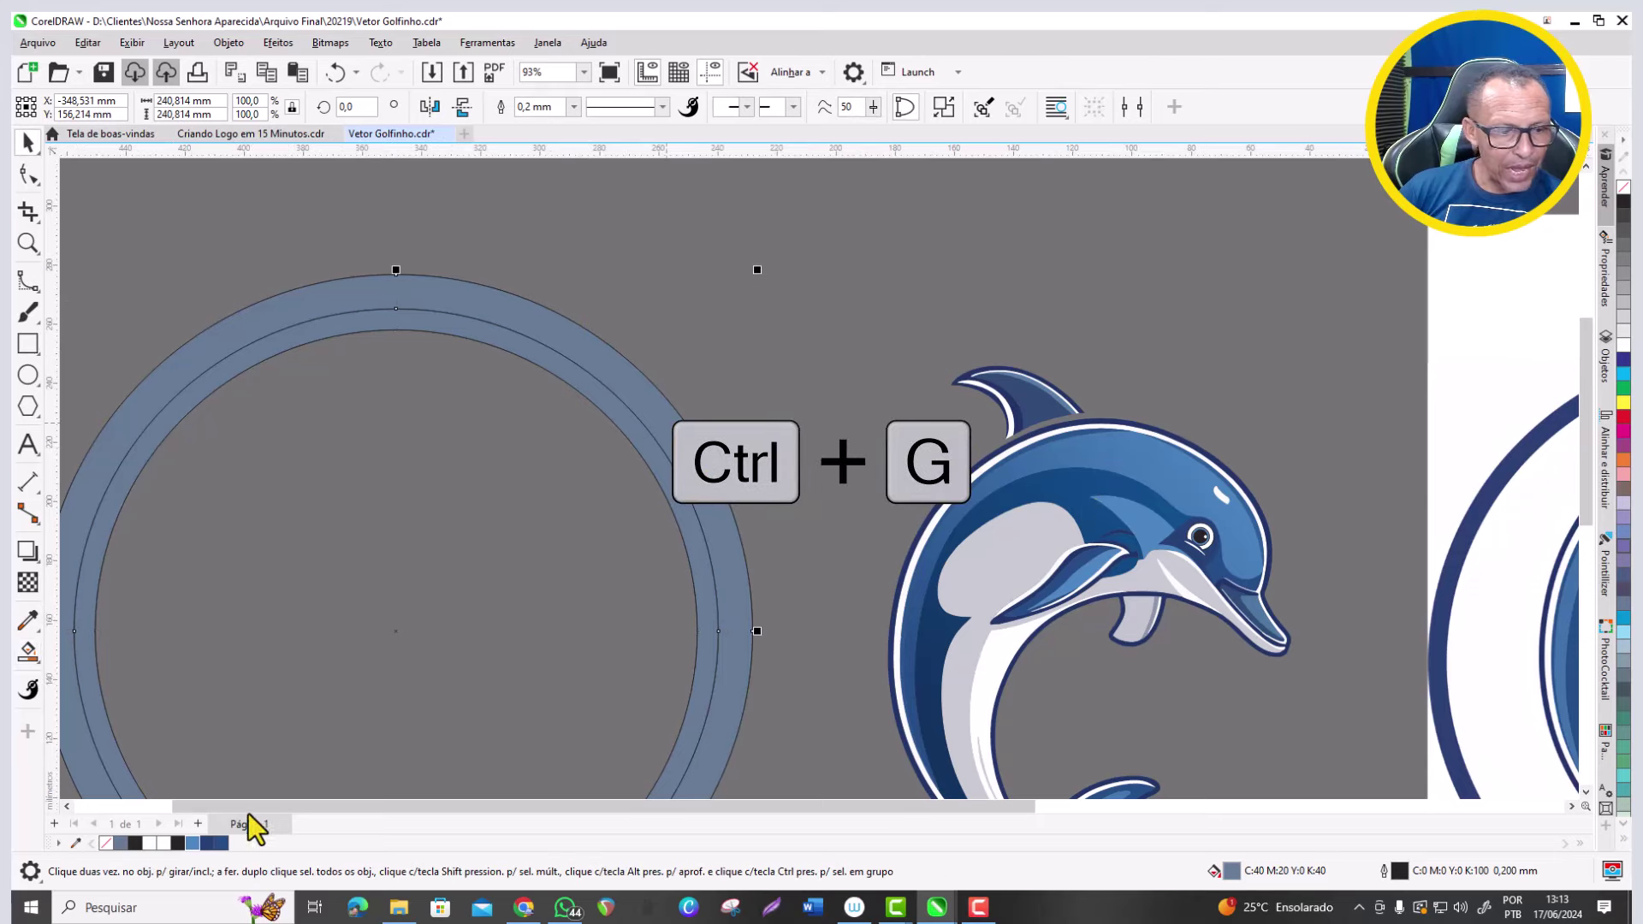
pyautogui.click(624, 435)
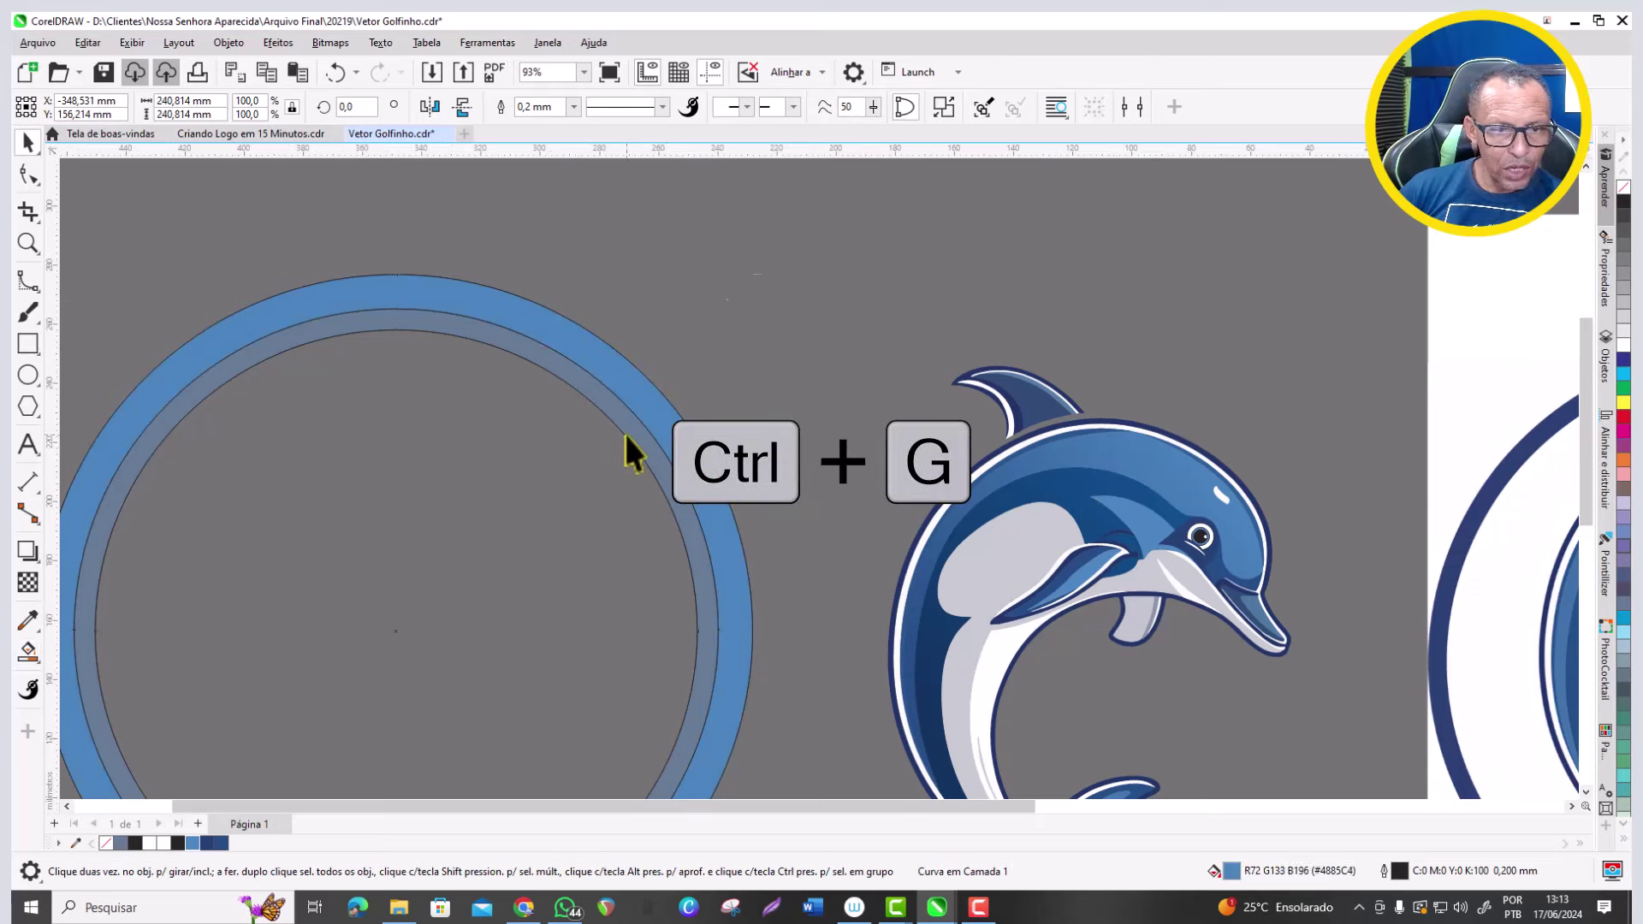
pyautogui.click(210, 844)
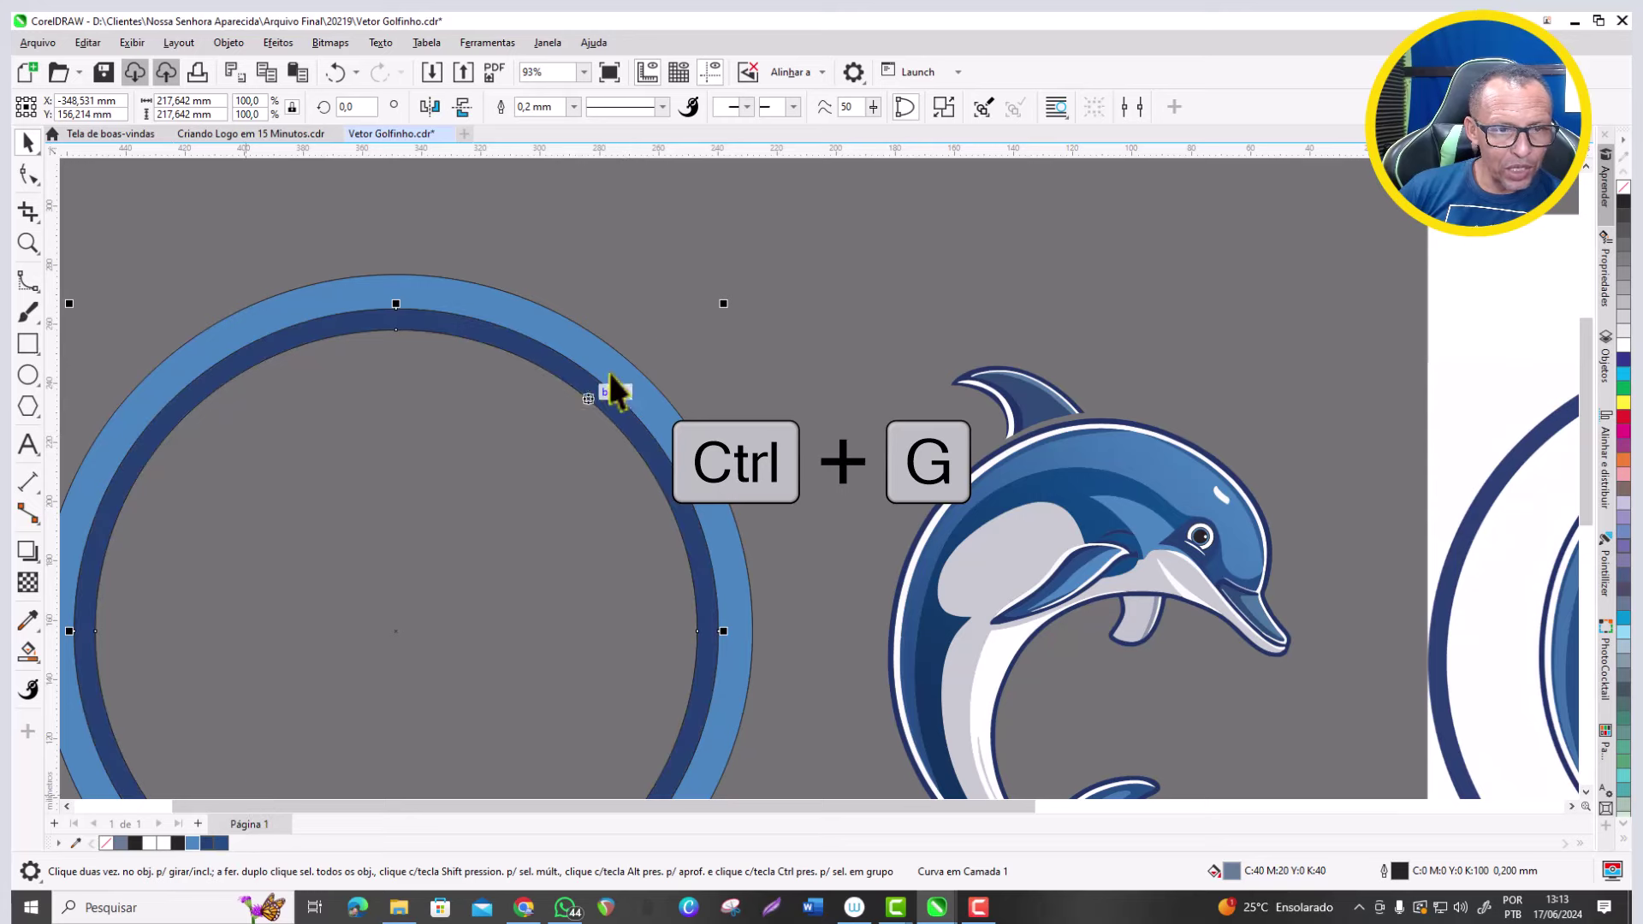
# Group both rings with the circles, remove their outlines and order the group behind everything else.
pyautogui.scroll(-2, 668, 331)
pyautogui.moveTo(254, 263); pyautogui.dragTo(758, 720)
pyautogui.scroll(1, 653, 428)
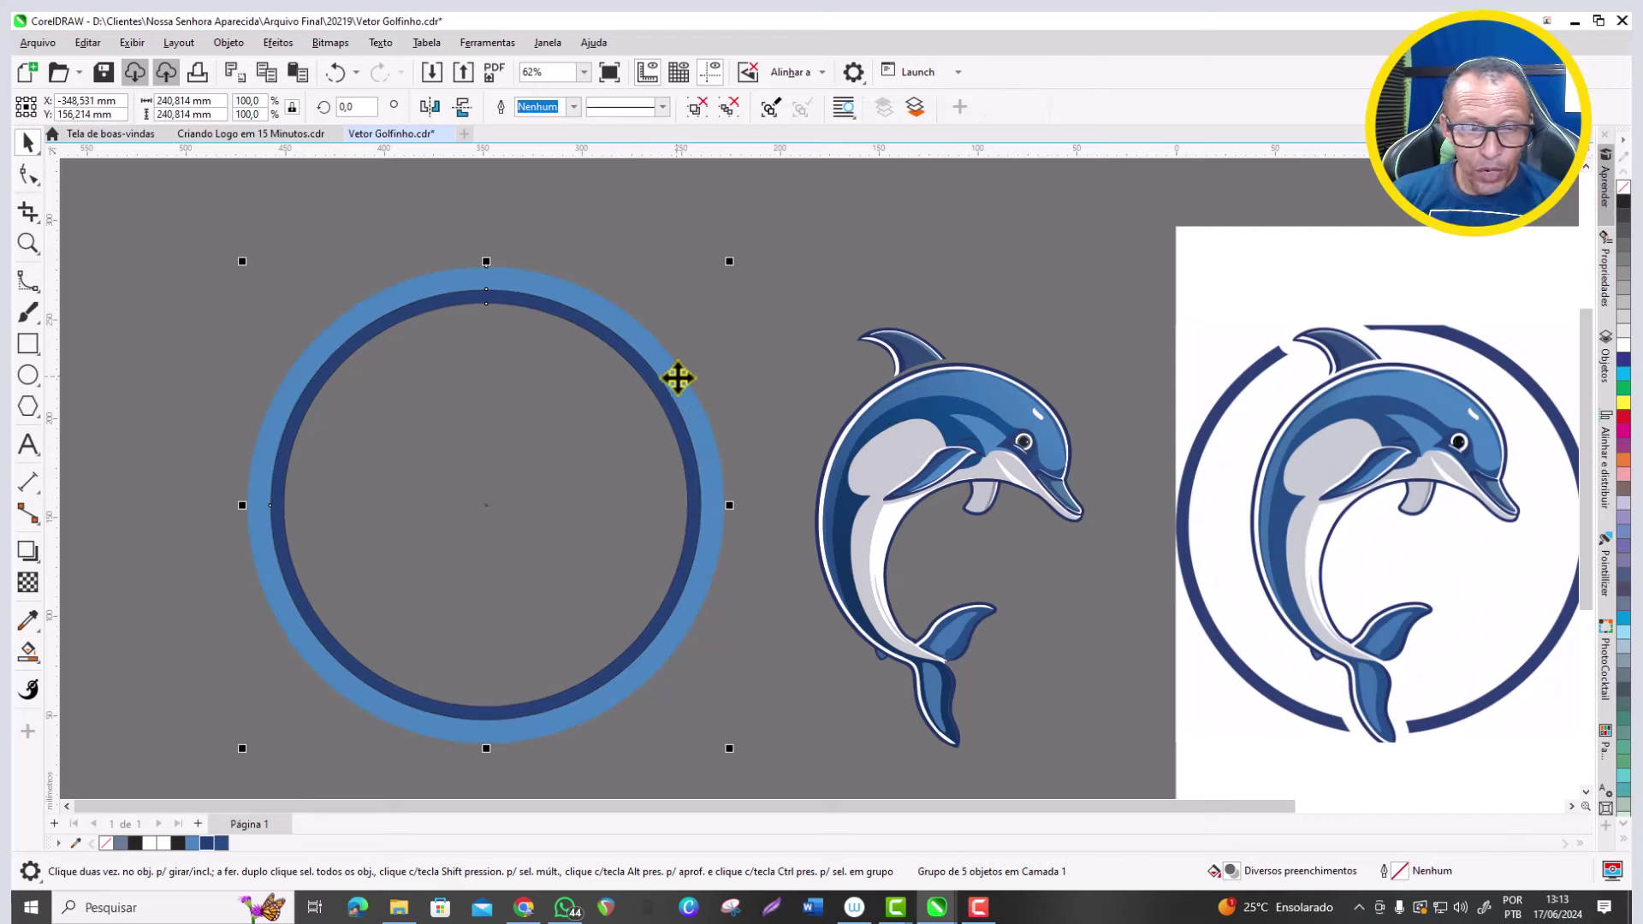
pyautogui.hotkey('ctrl', 'End')
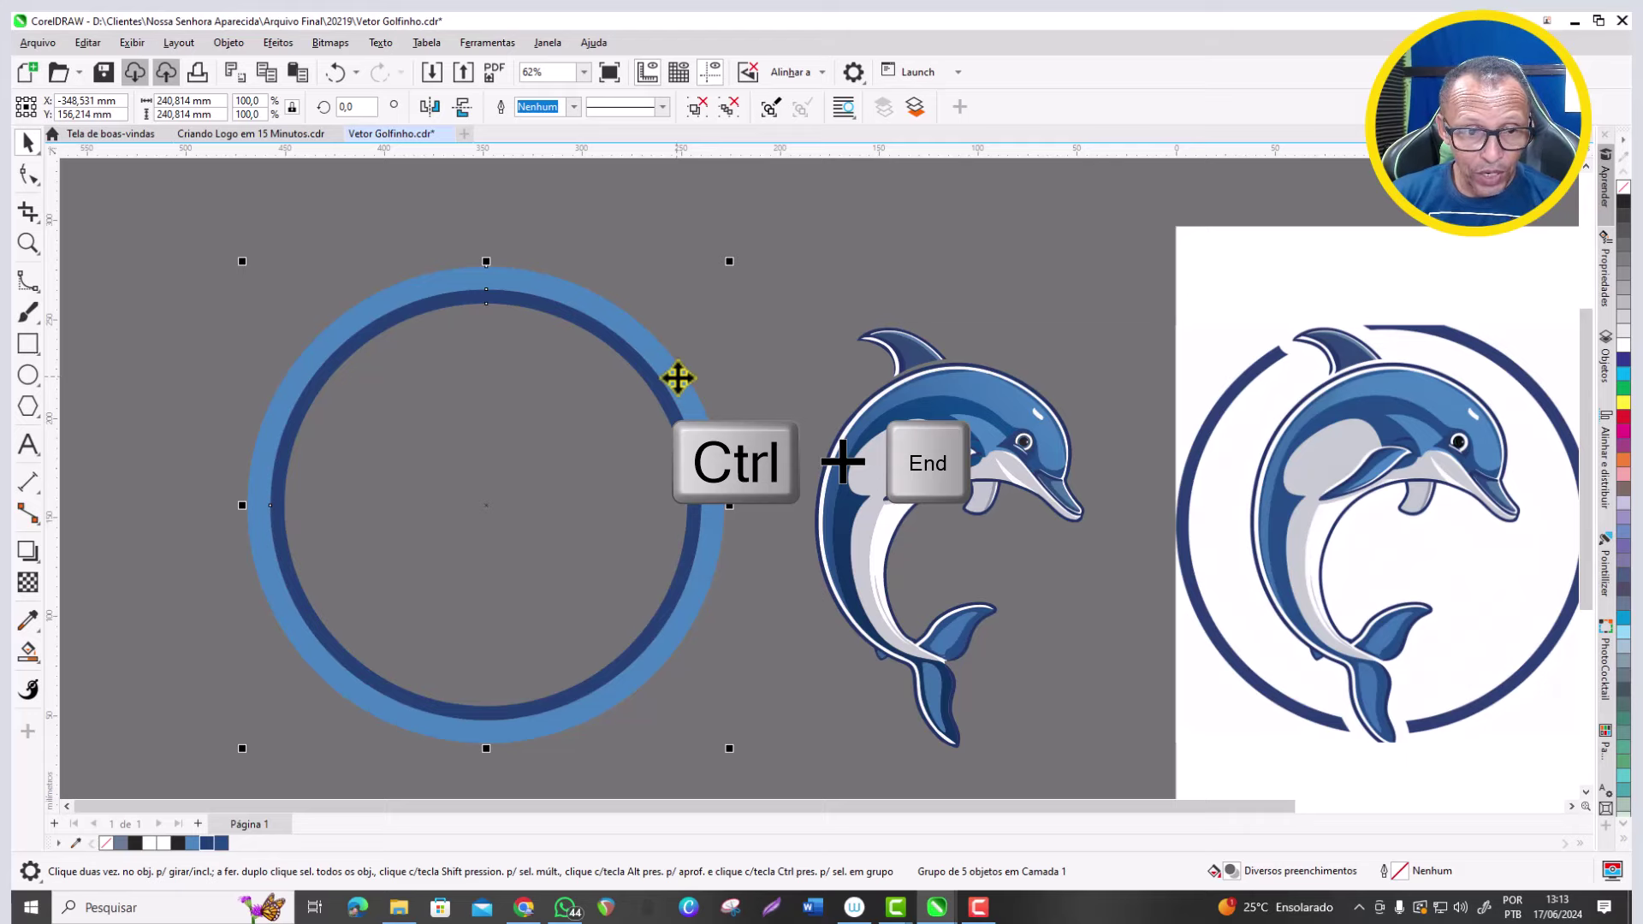
# Scale the ring group to about 204 mm in diameter and centre it behind the vectorized dolphin.
pyautogui.scroll(-1, 678, 377)
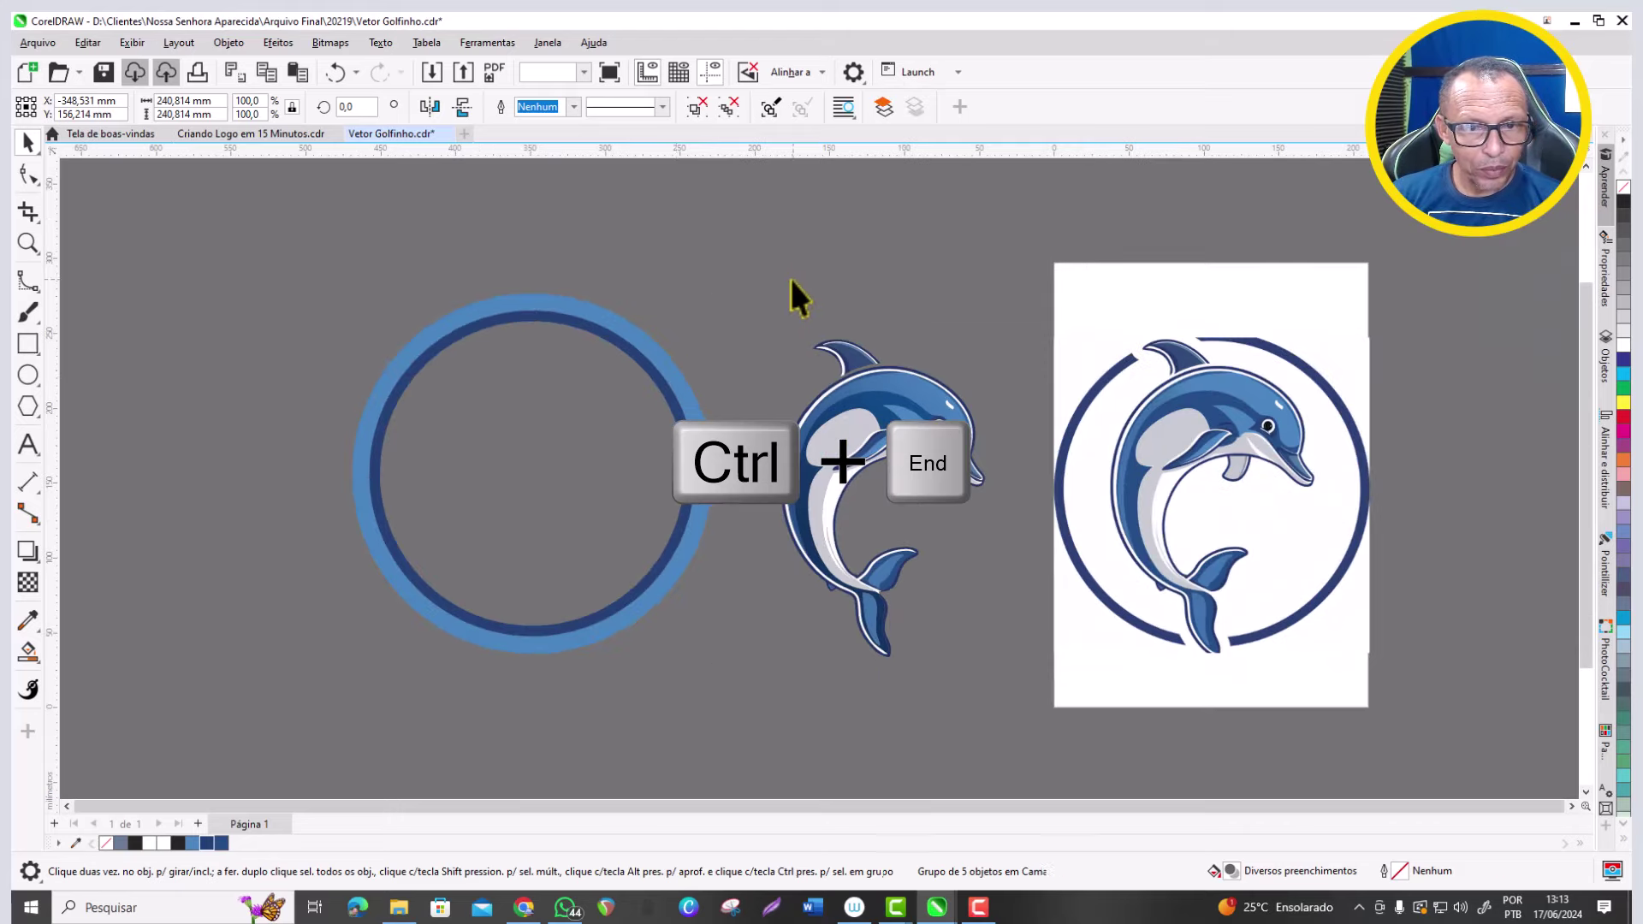
pyautogui.click(791, 279)
pyautogui.click(584, 310)
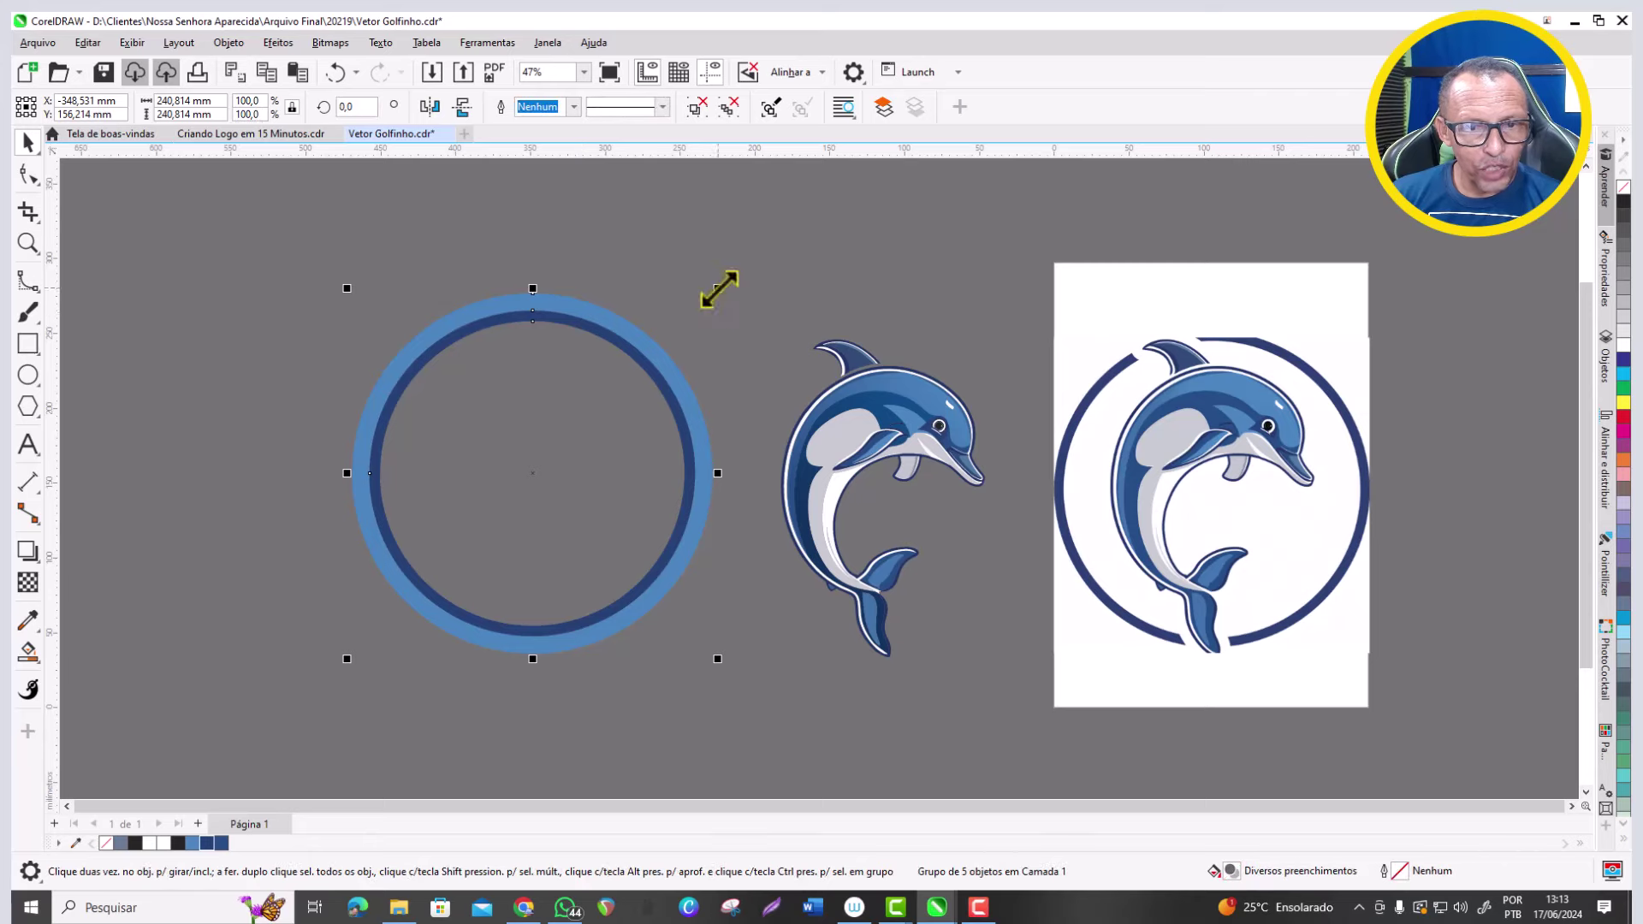
pyautogui.moveTo(717, 284); pyautogui.dragTo(690, 301)
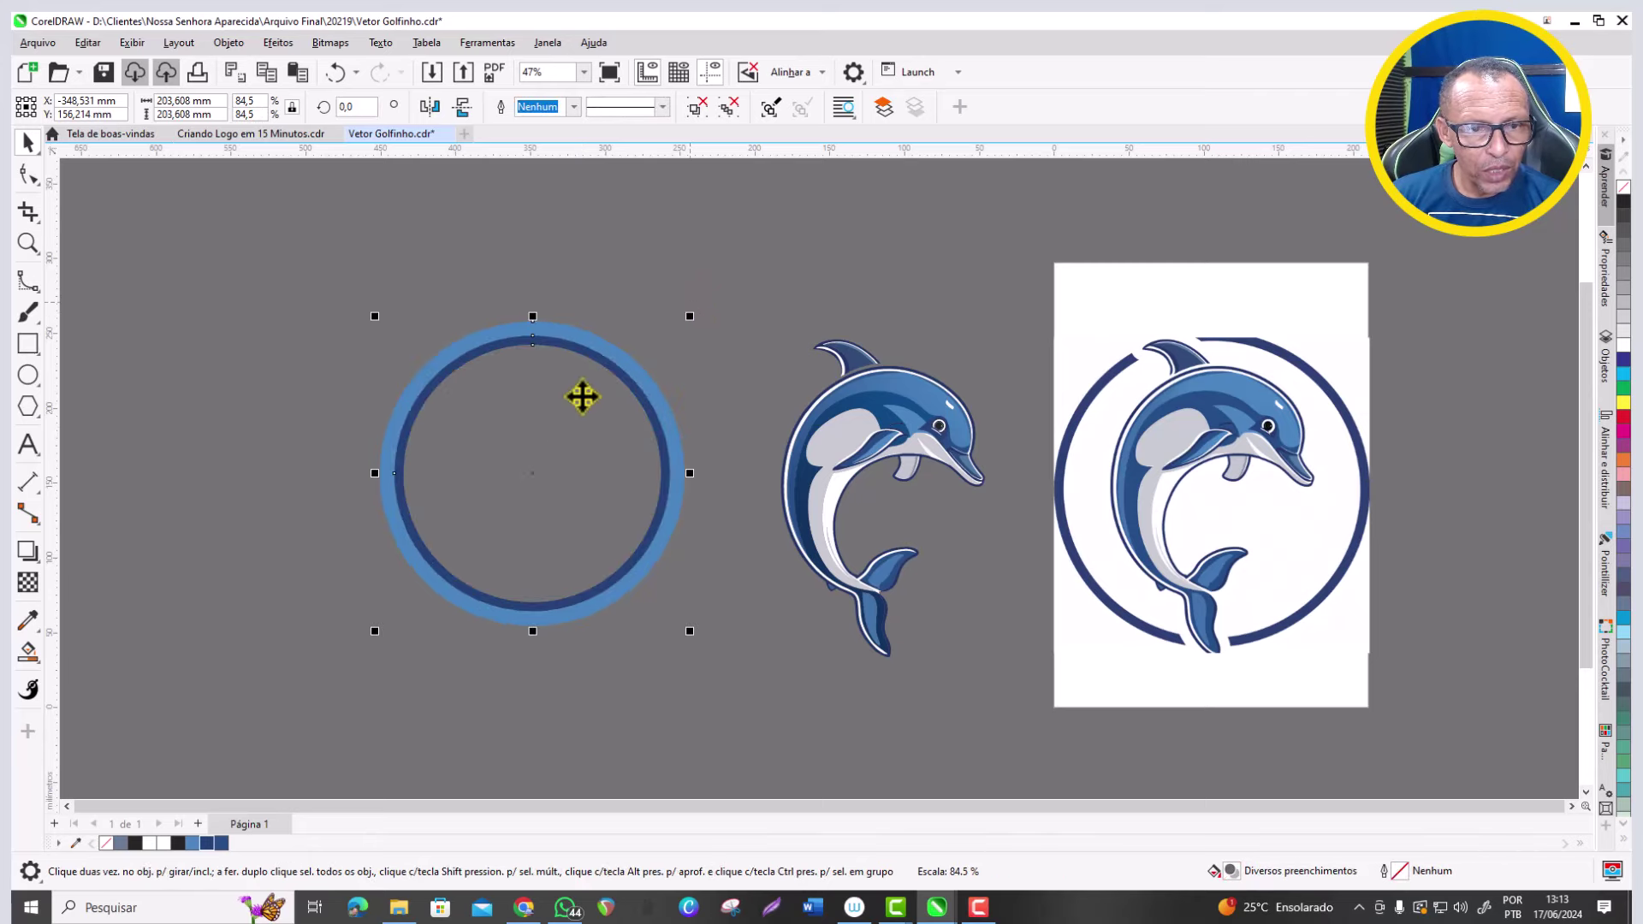
pyautogui.moveTo(531, 476); pyautogui.dragTo(885, 491)
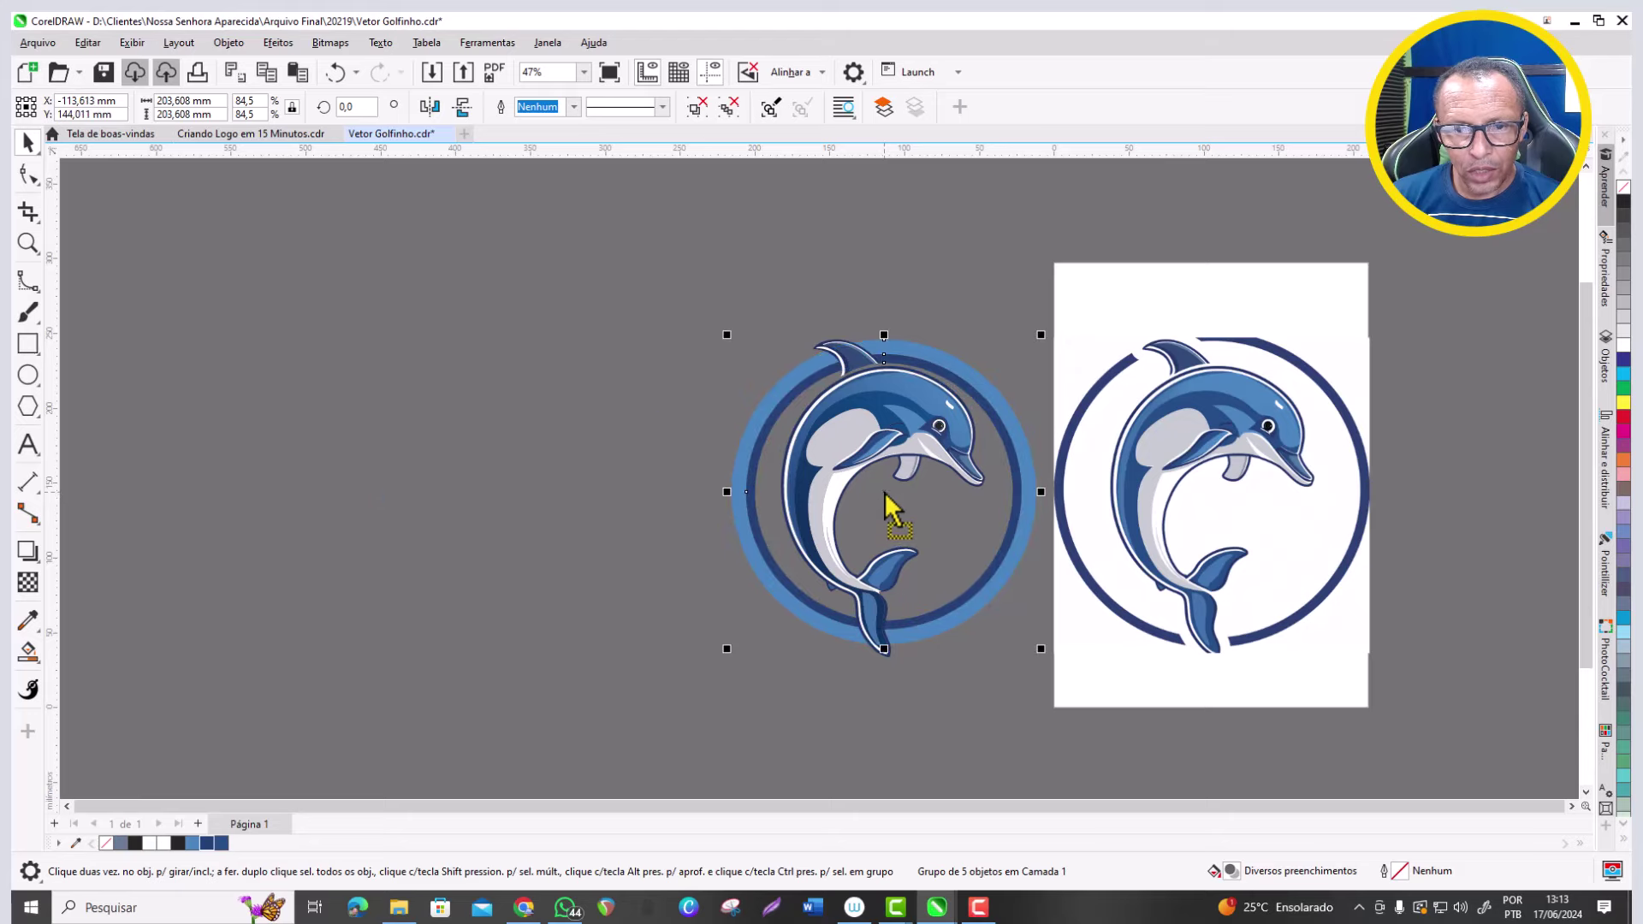
# Unlock and delete the original dolphin reference image from the page, and save the document.
pyautogui.scroll(1, 997, 520)
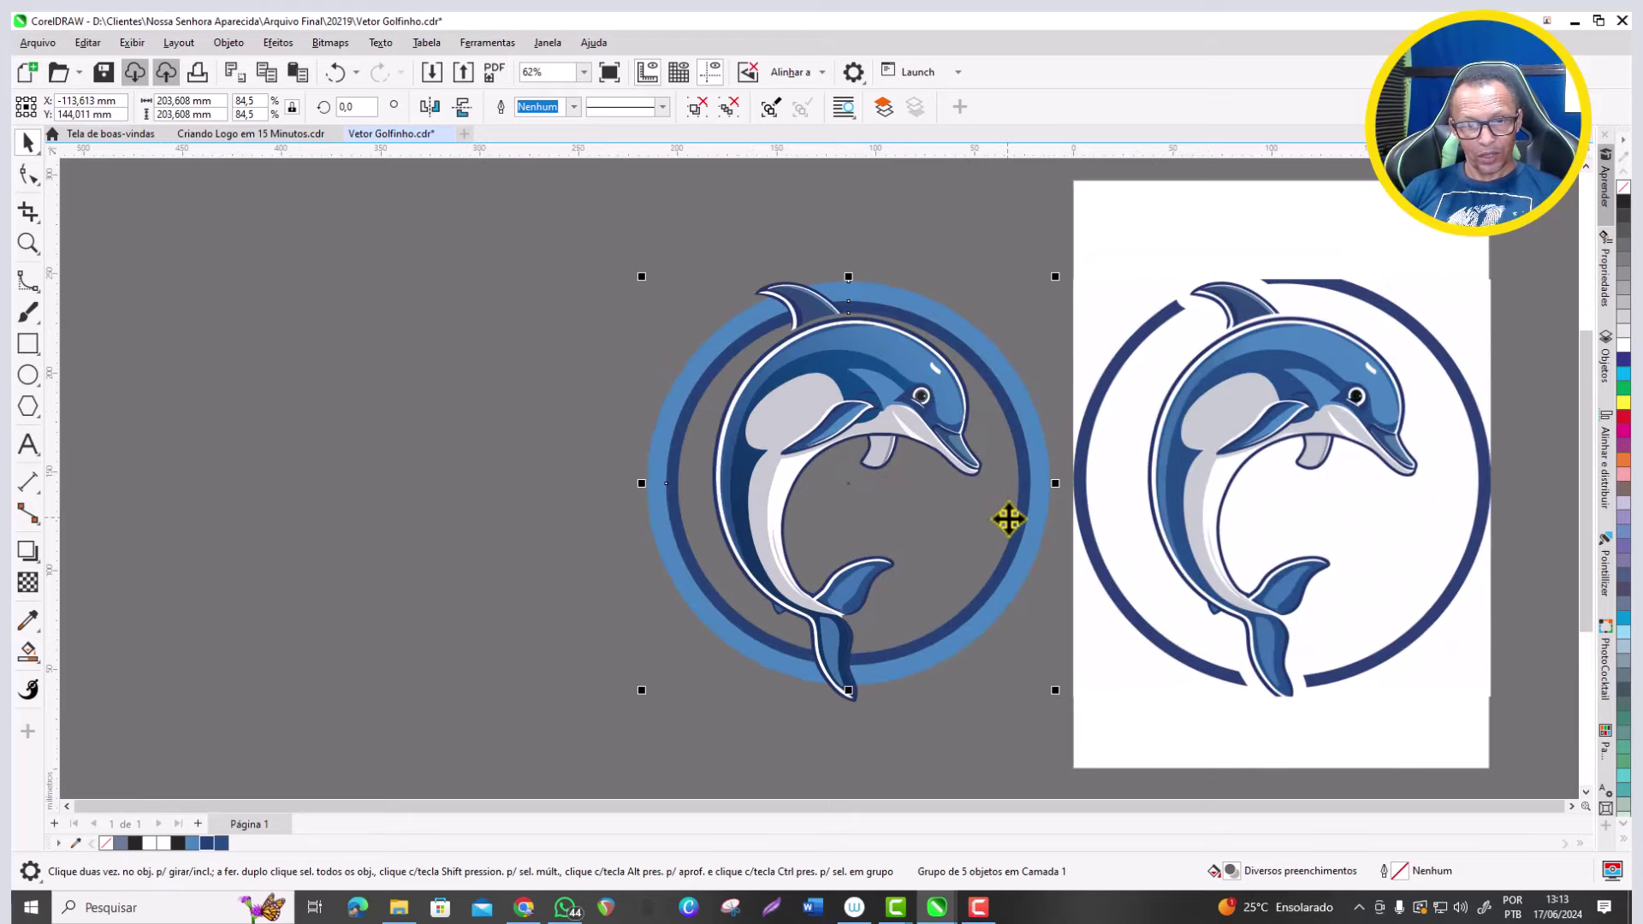
pyautogui.scroll(-1, 730, 411)
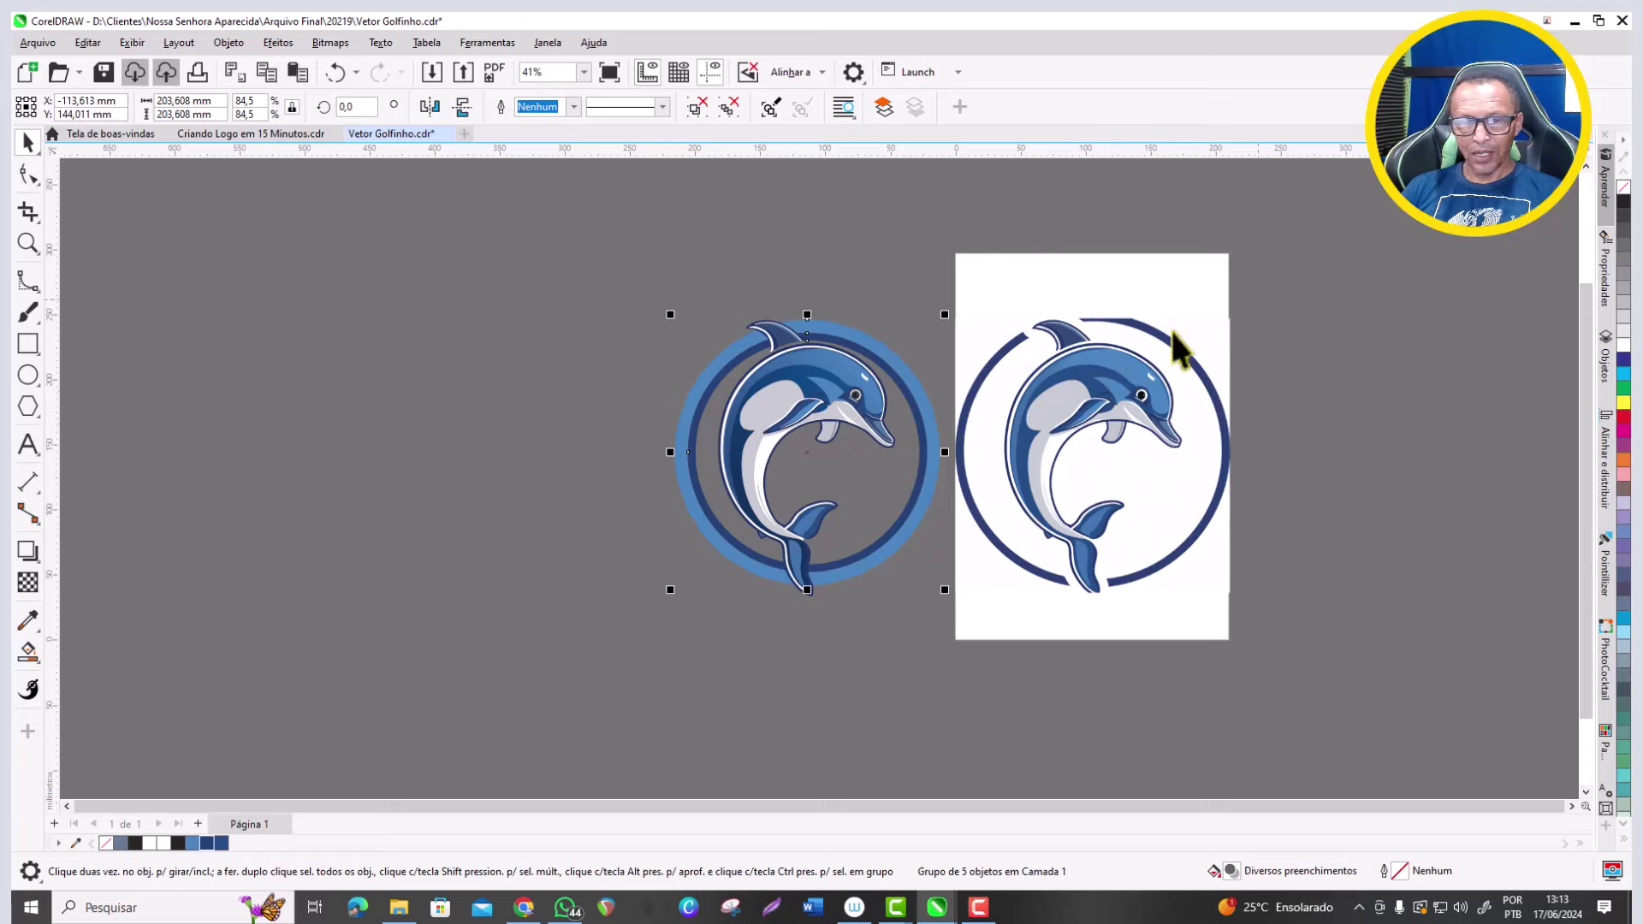
pyautogui.scroll(1, 1081, 421)
pyautogui.scroll(-1, 1315, 276)
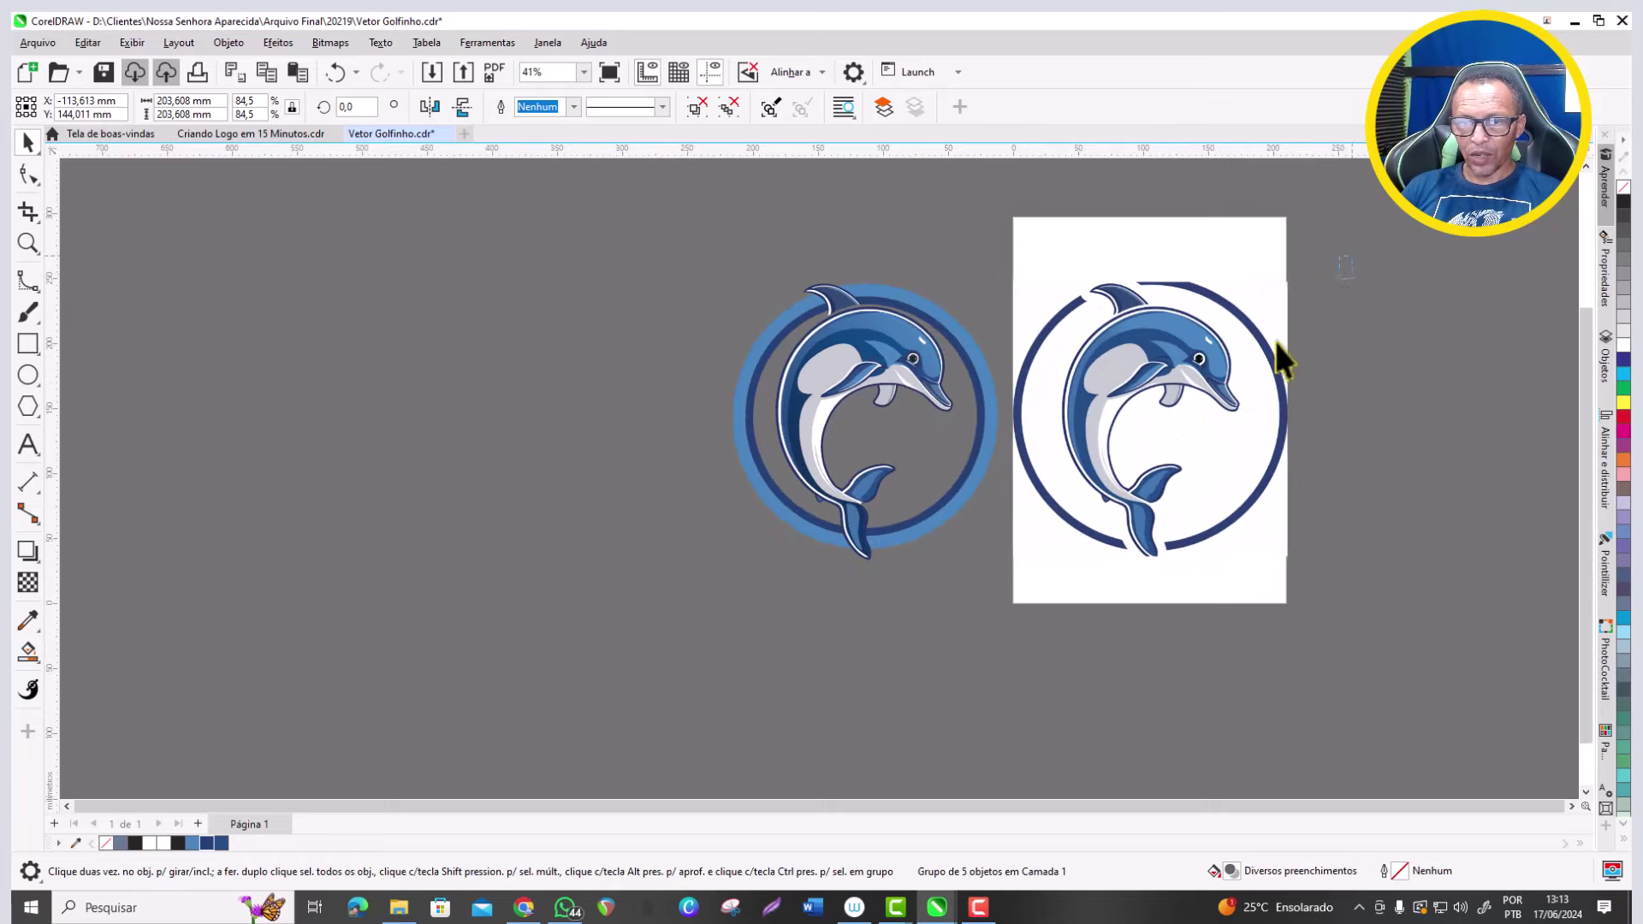
pyautogui.click(1004, 603)
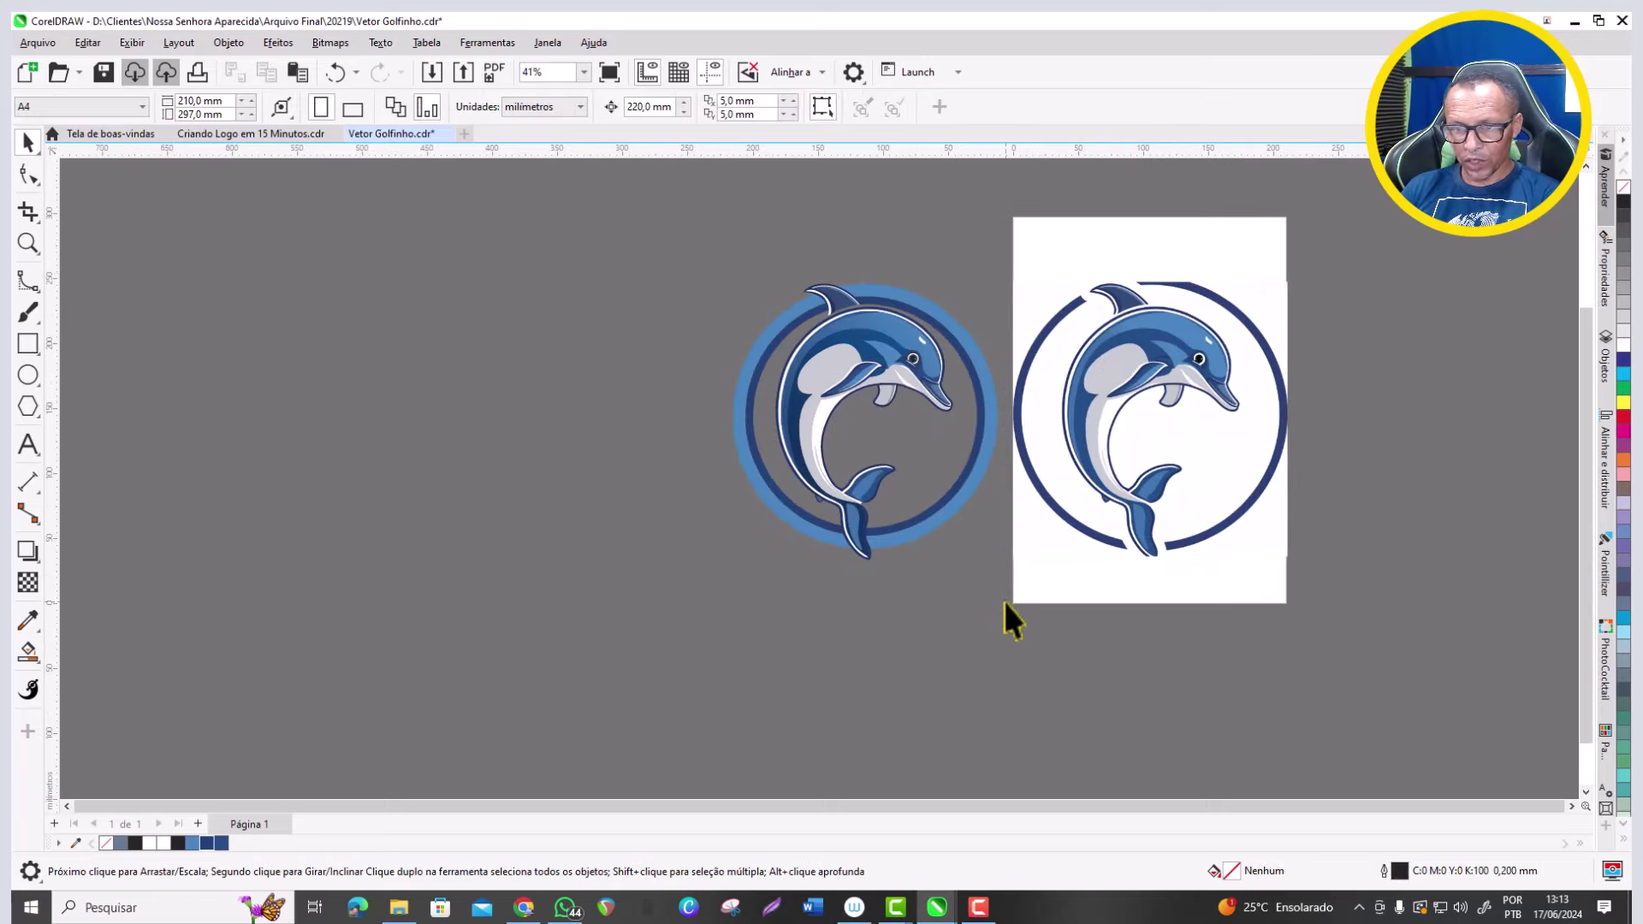
pyautogui.rightClick(1162, 383)
pyautogui.click(1201, 419)
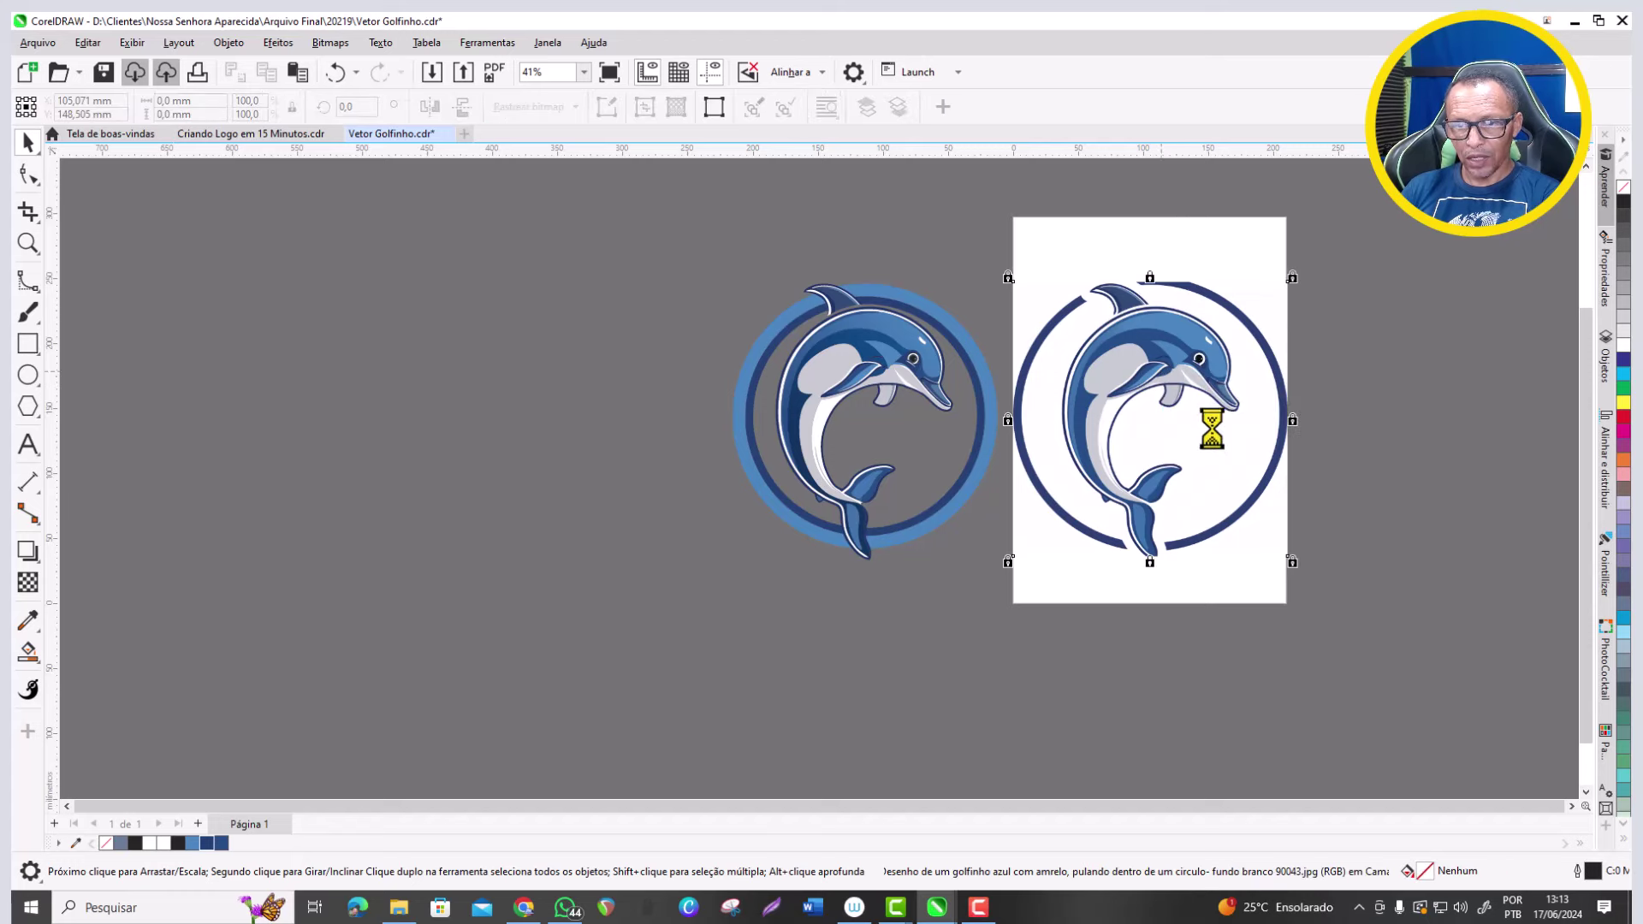
pyautogui.press('Escape')
pyautogui.hotkey('ctrl', 's')
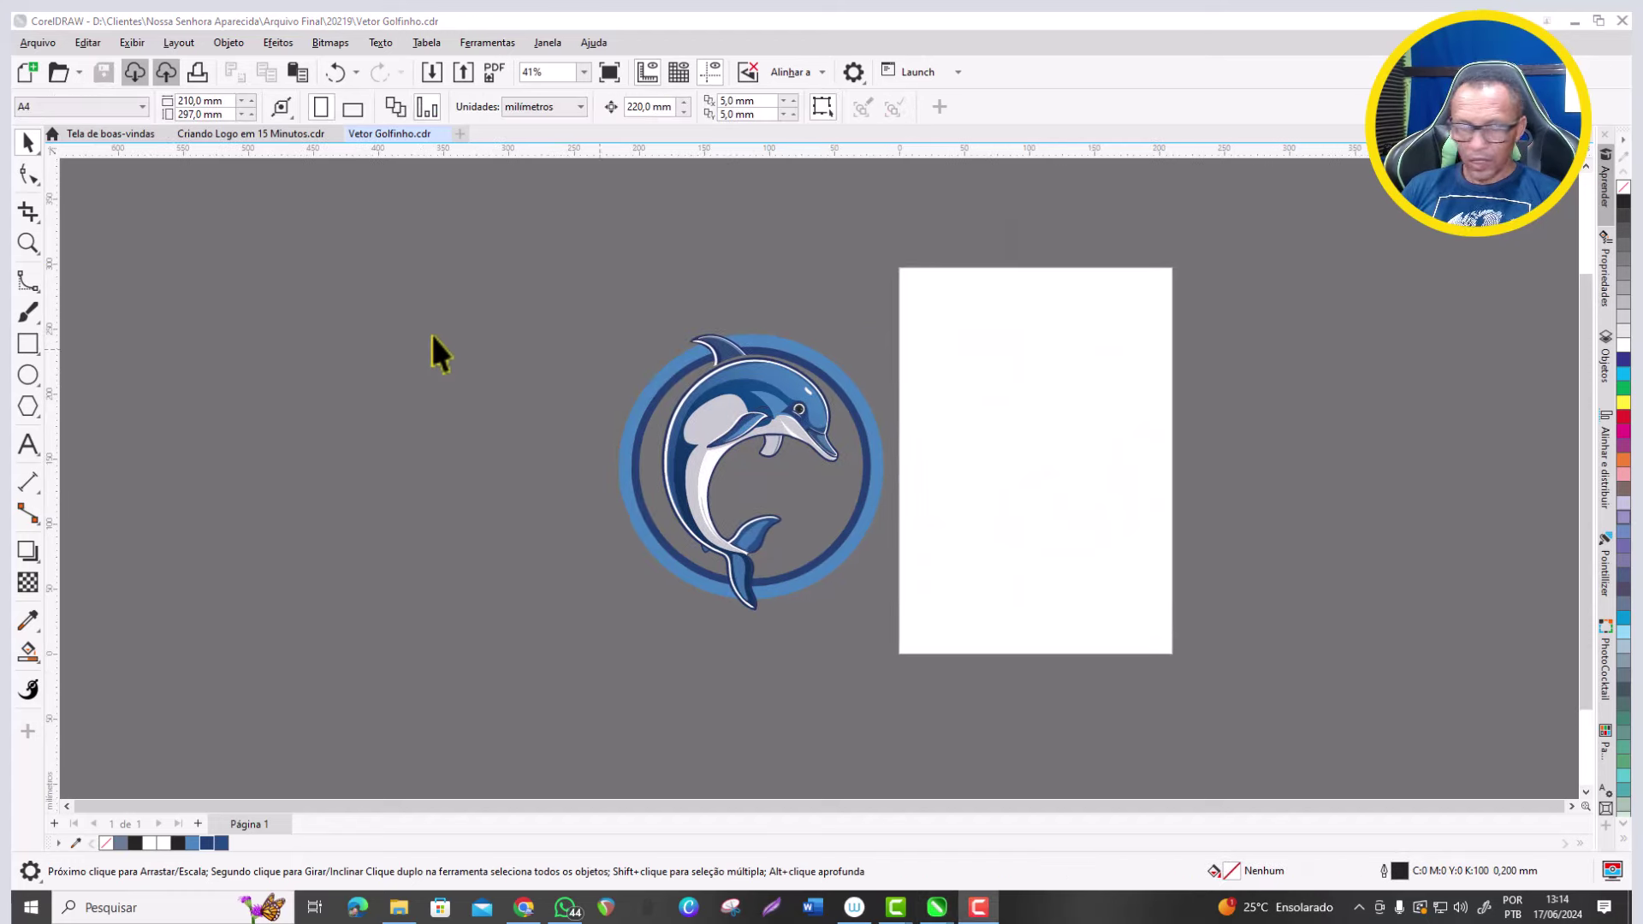
# Add the text "SEU LOGO" below the dolphin emblem and set its font to Montserrat Black.
pyautogui.click(30, 447)
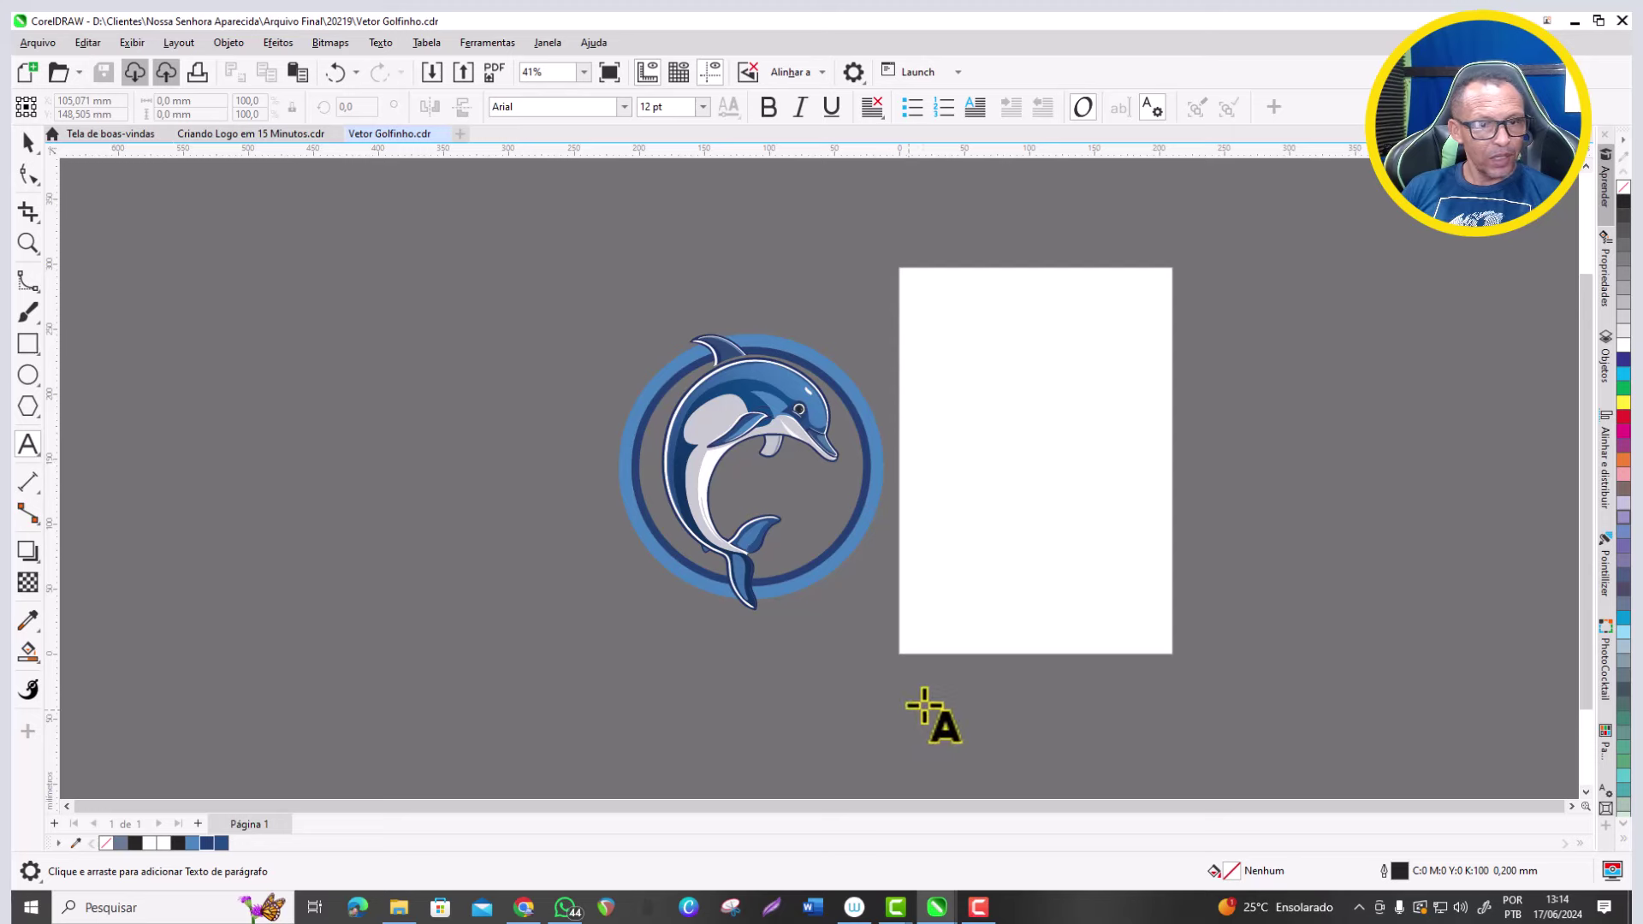
pyautogui.scroll(2, 755, 652)
pyautogui.click(524, 663)
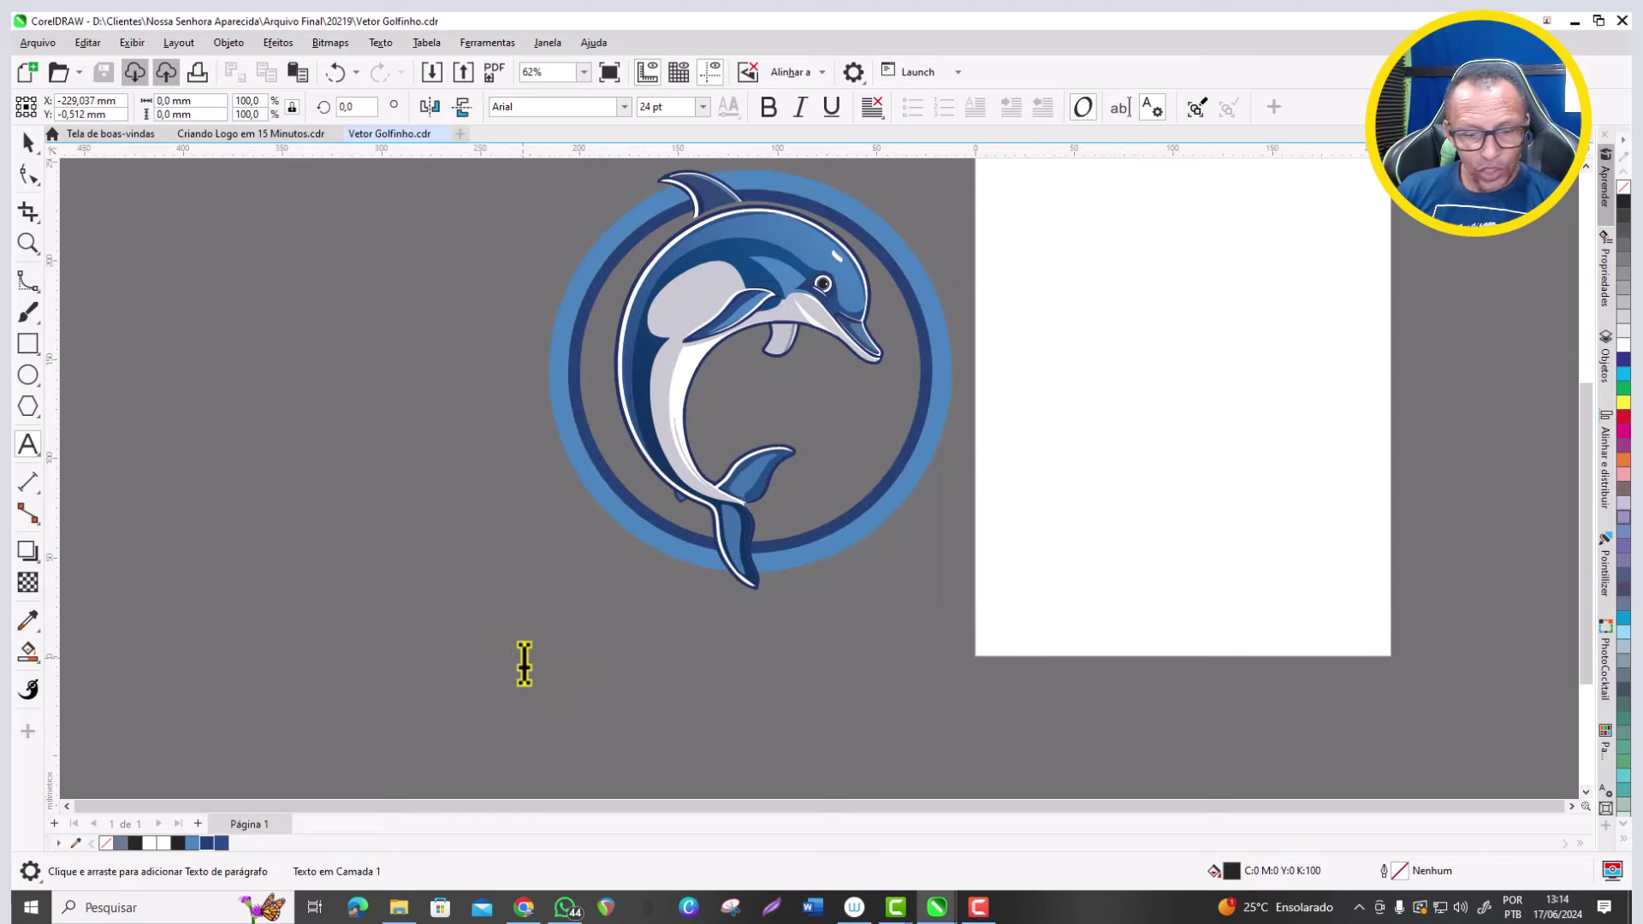
pyautogui.hotkey('ctrl', 'v')
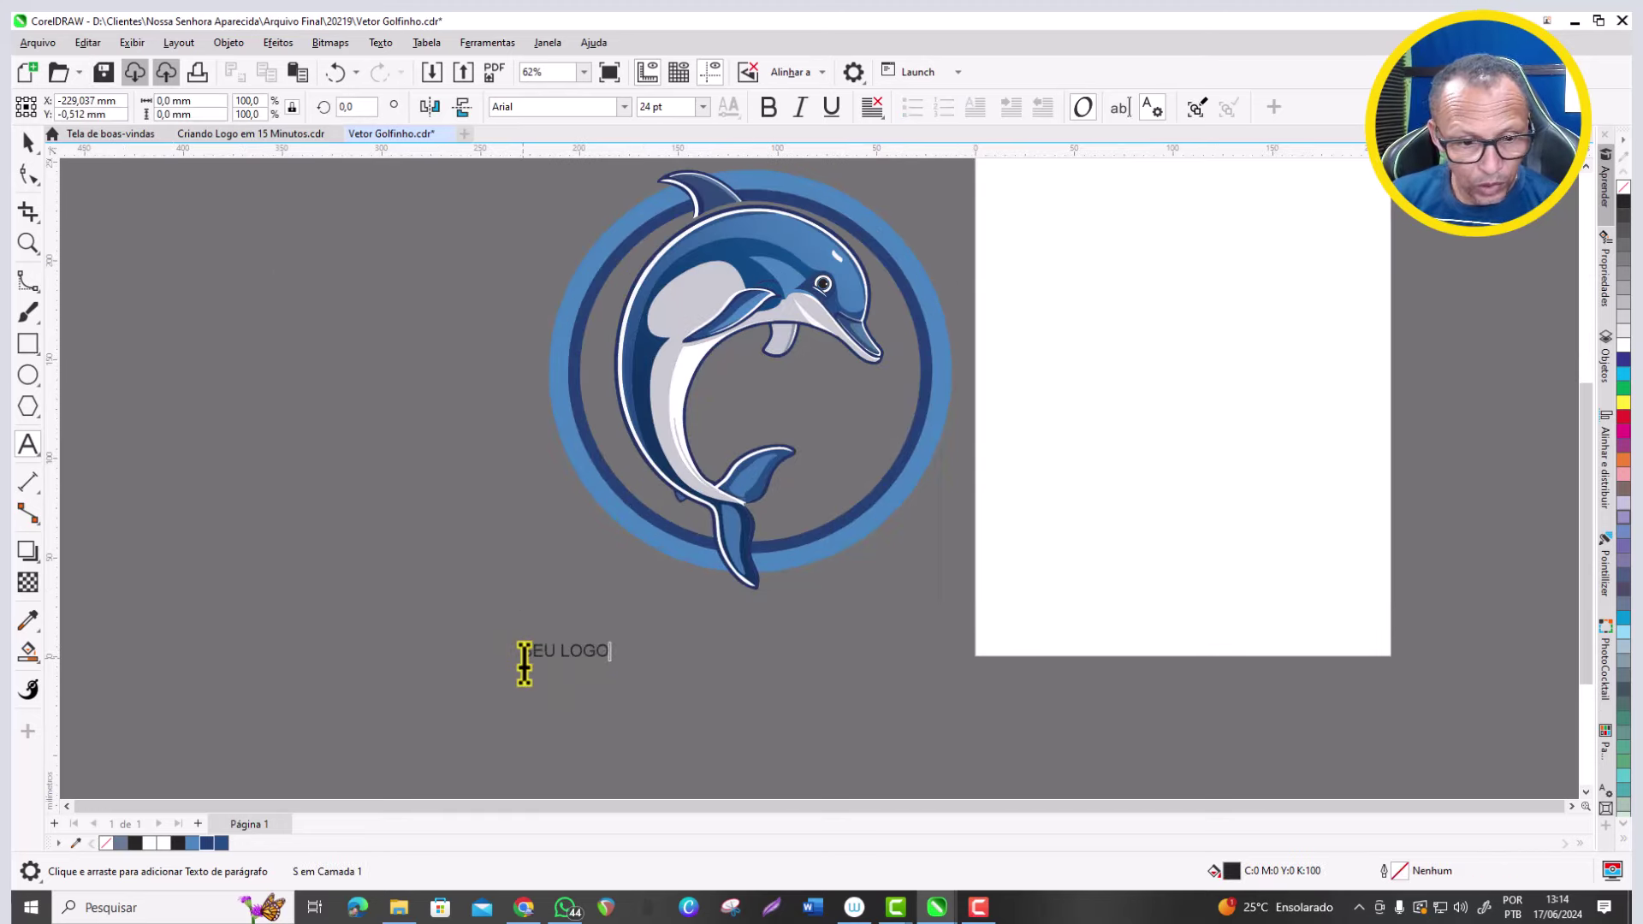
pyautogui.click(20, 147)
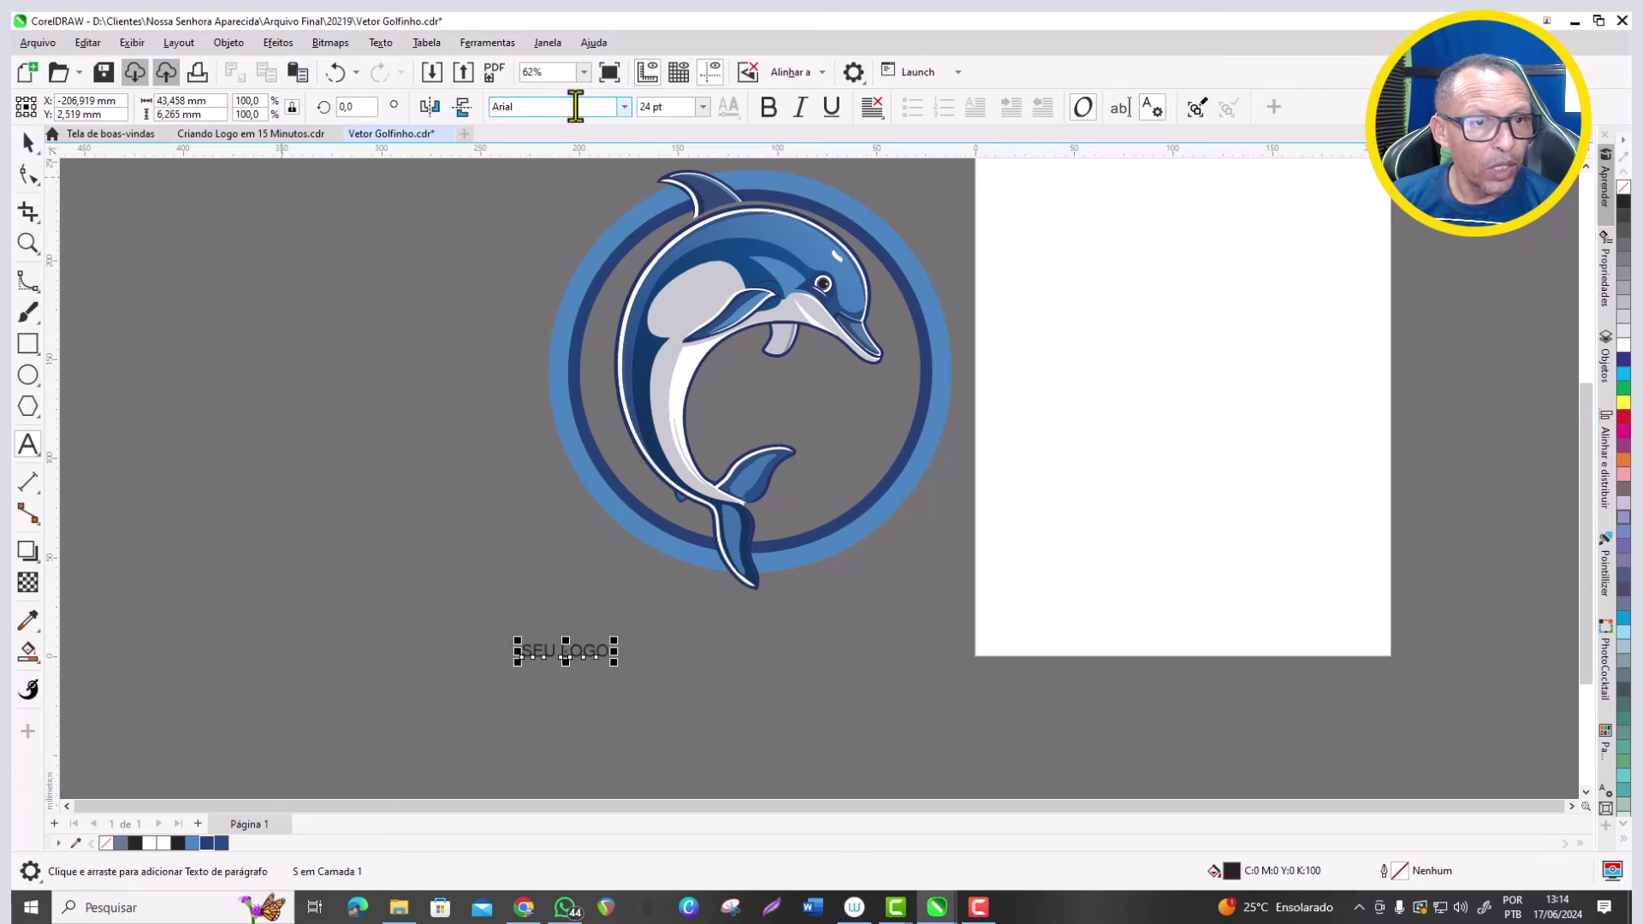
pyautogui.click(624, 107)
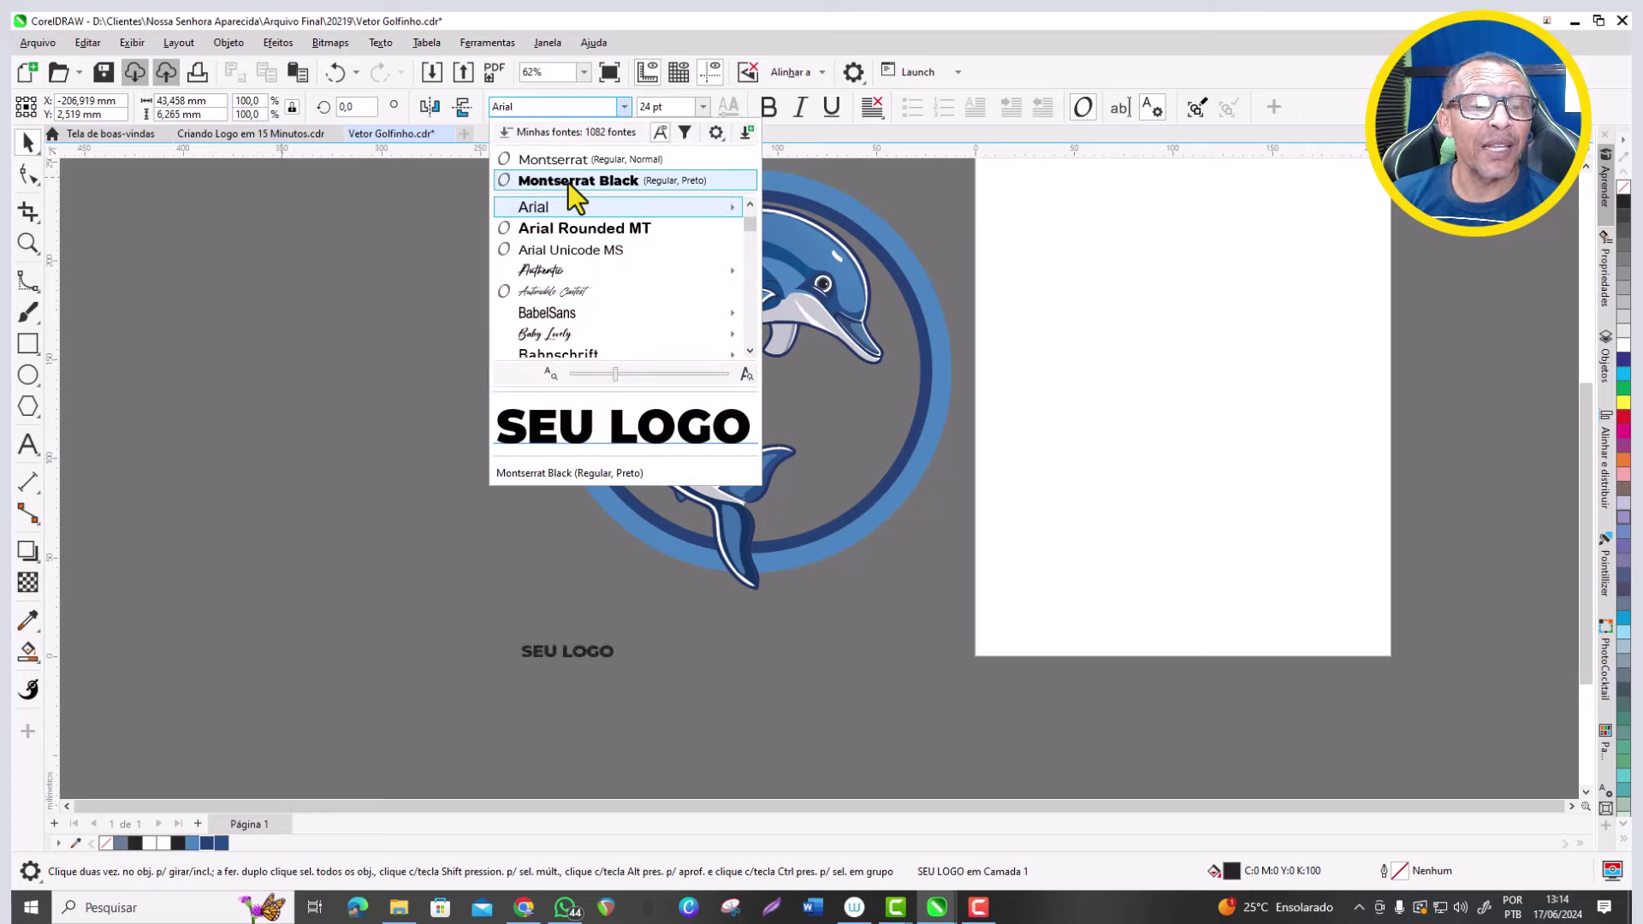
pyautogui.press('Escape')
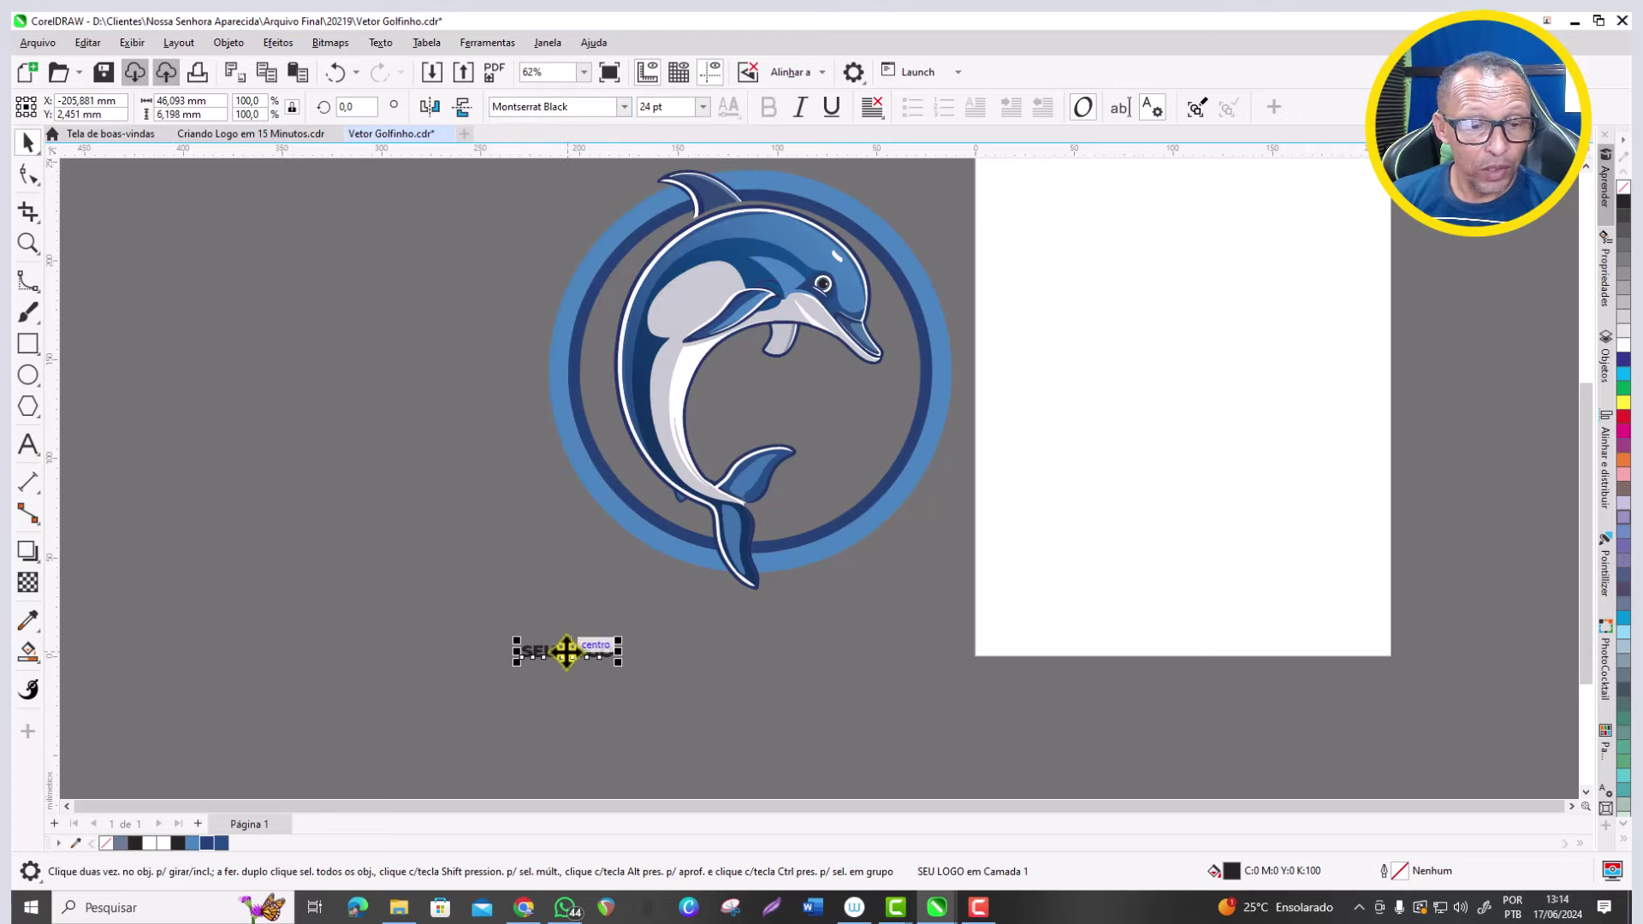
# Duplicate the SEU LOGO text below the emblem and turn the lower text into "Seu Slogan Aqui" in Montserrat Regular.
pyautogui.moveTo(562, 648); pyautogui.dragTo(750, 675)
pyautogui.scroll(5, 751, 671)
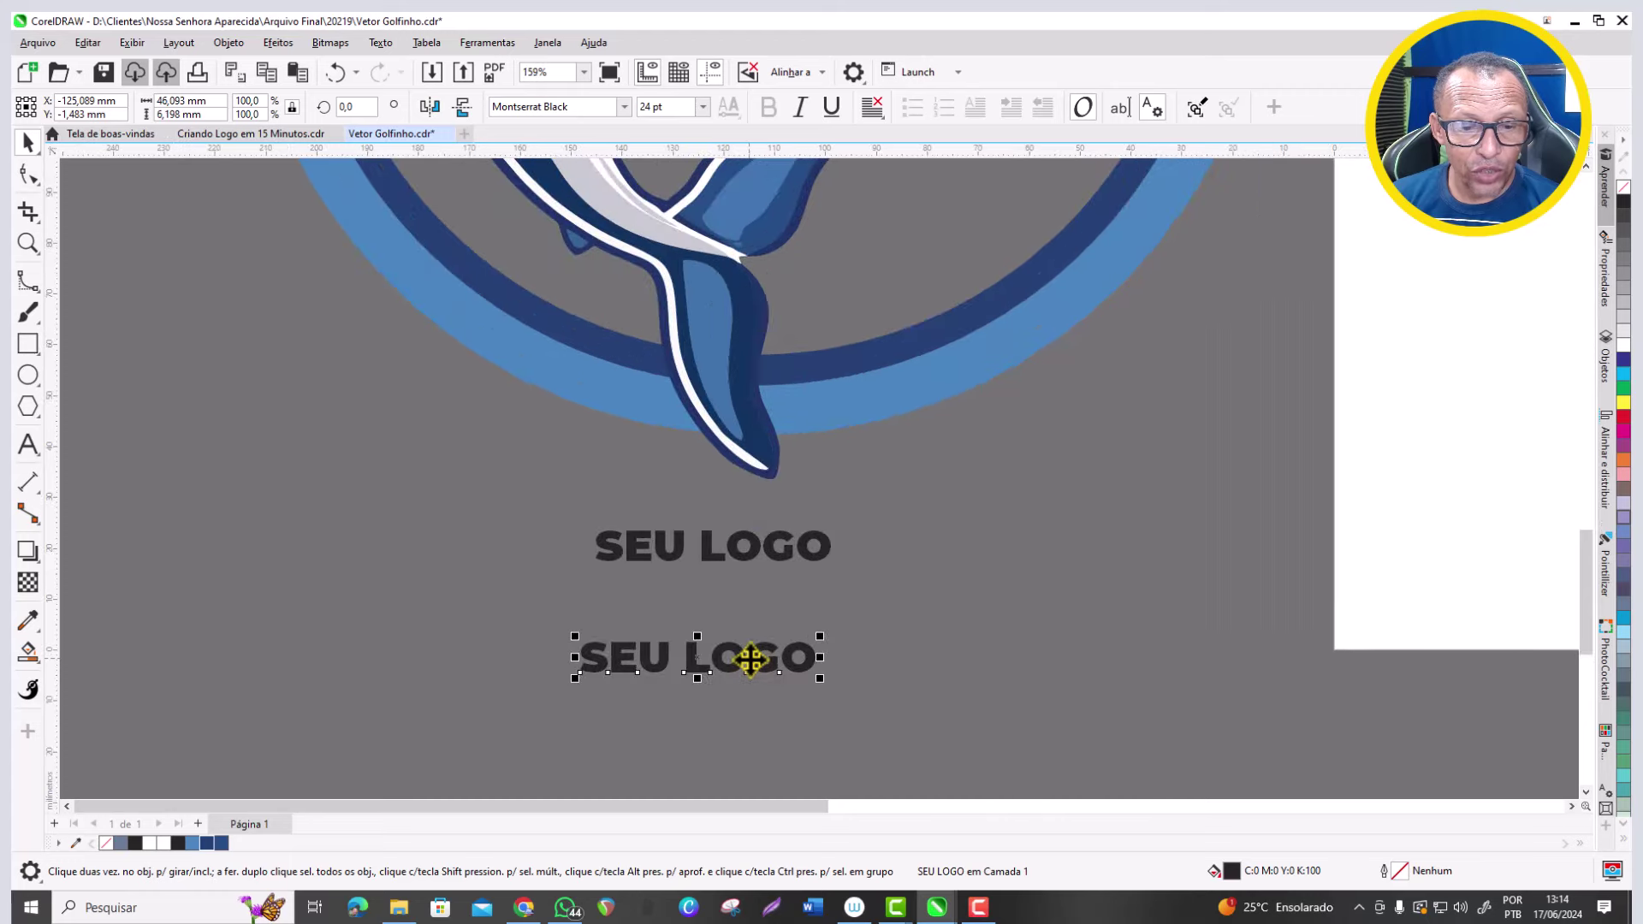
pyautogui.doubleClick(747, 656)
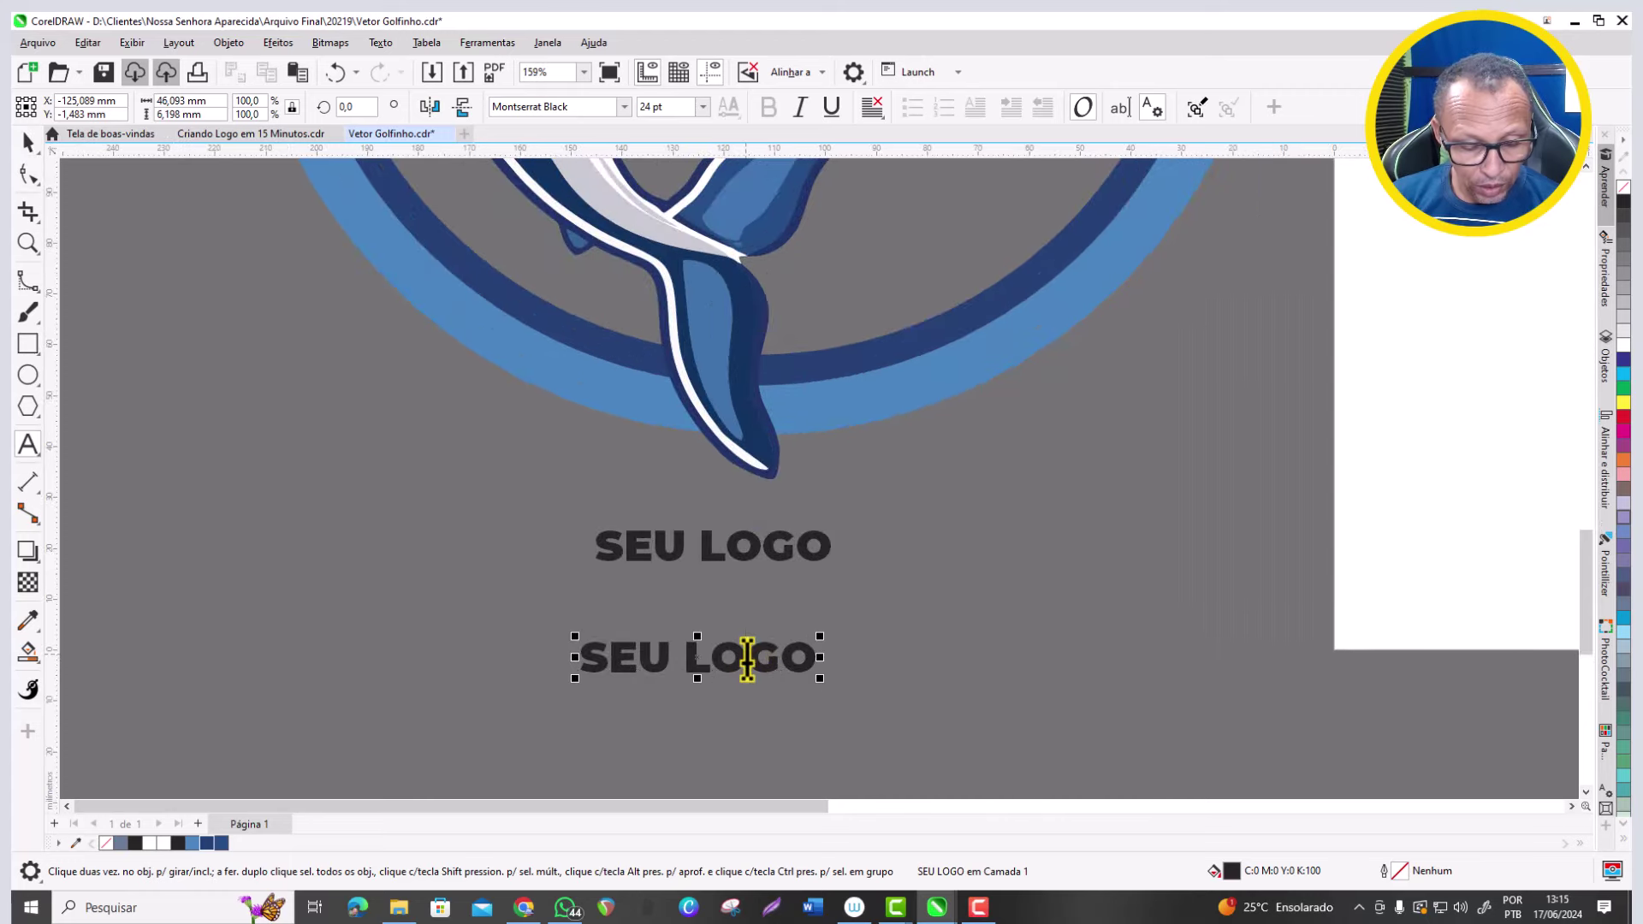
pyautogui.hotkey('ctrl', 'a')
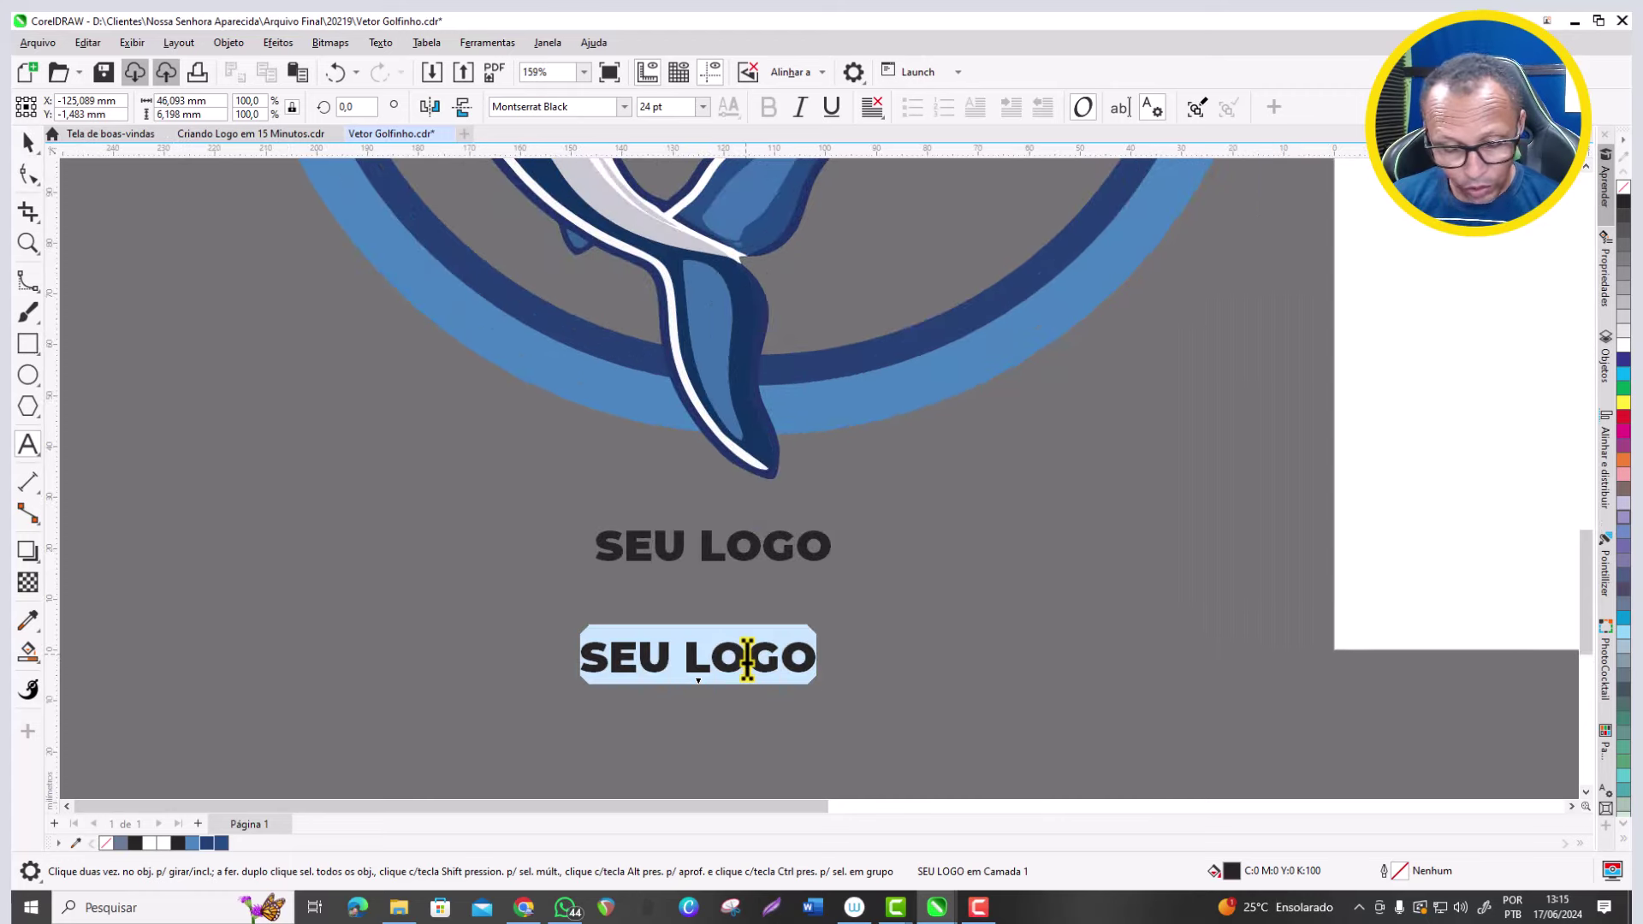
pyautogui.write('Seu Slogan Aqui')
pyautogui.click(28, 143)
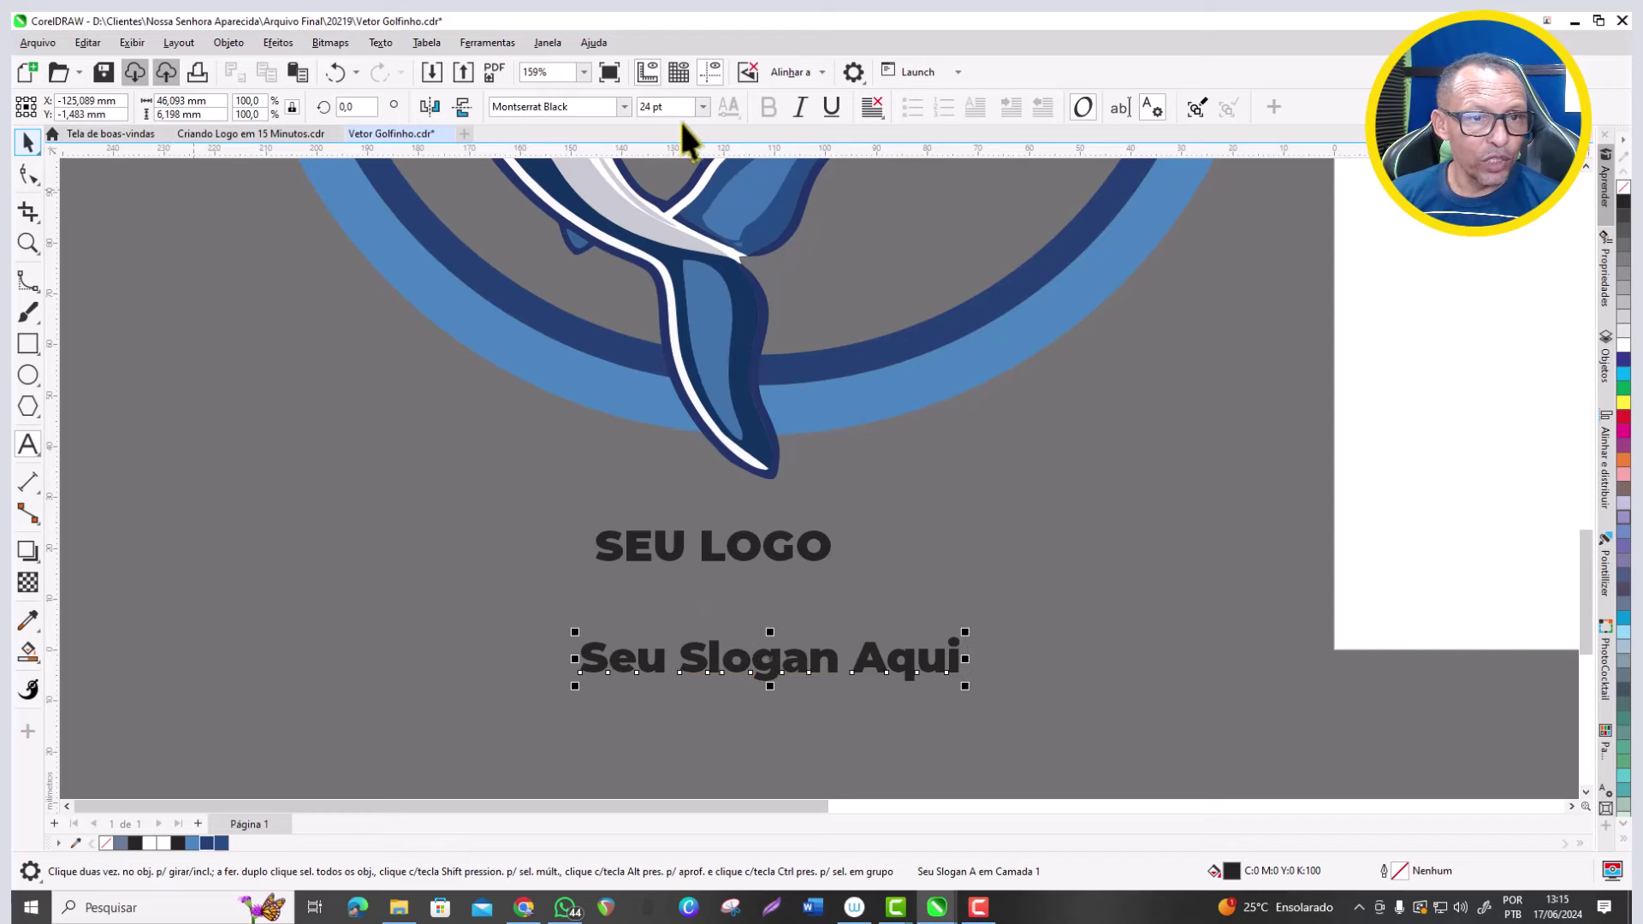
pyautogui.click(622, 104)
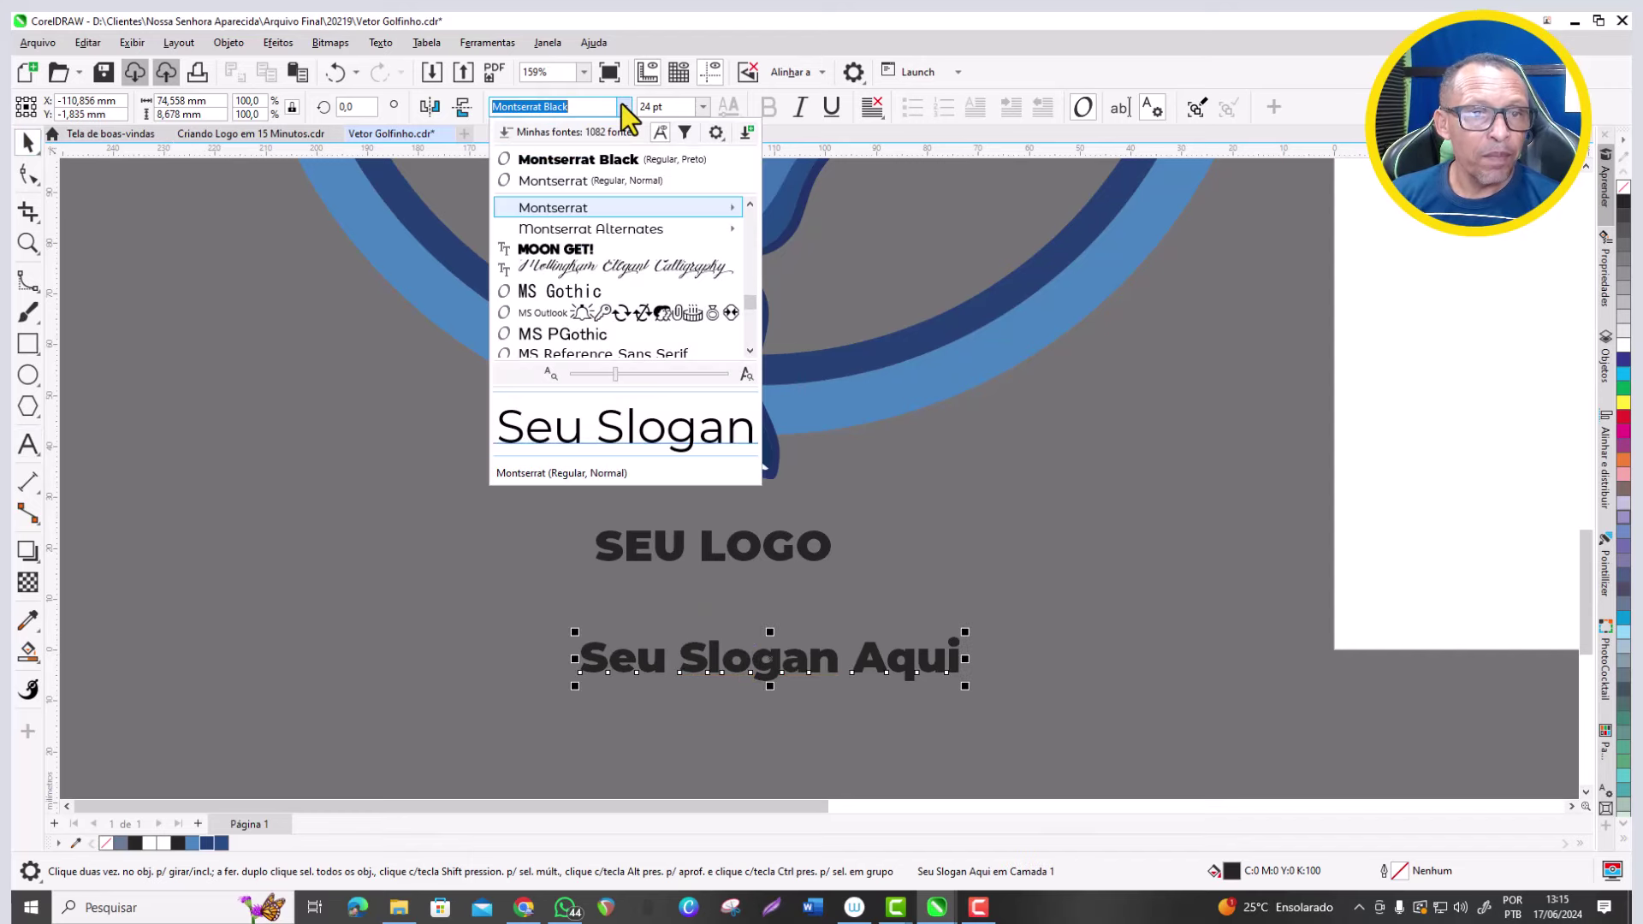
pyautogui.click(581, 181)
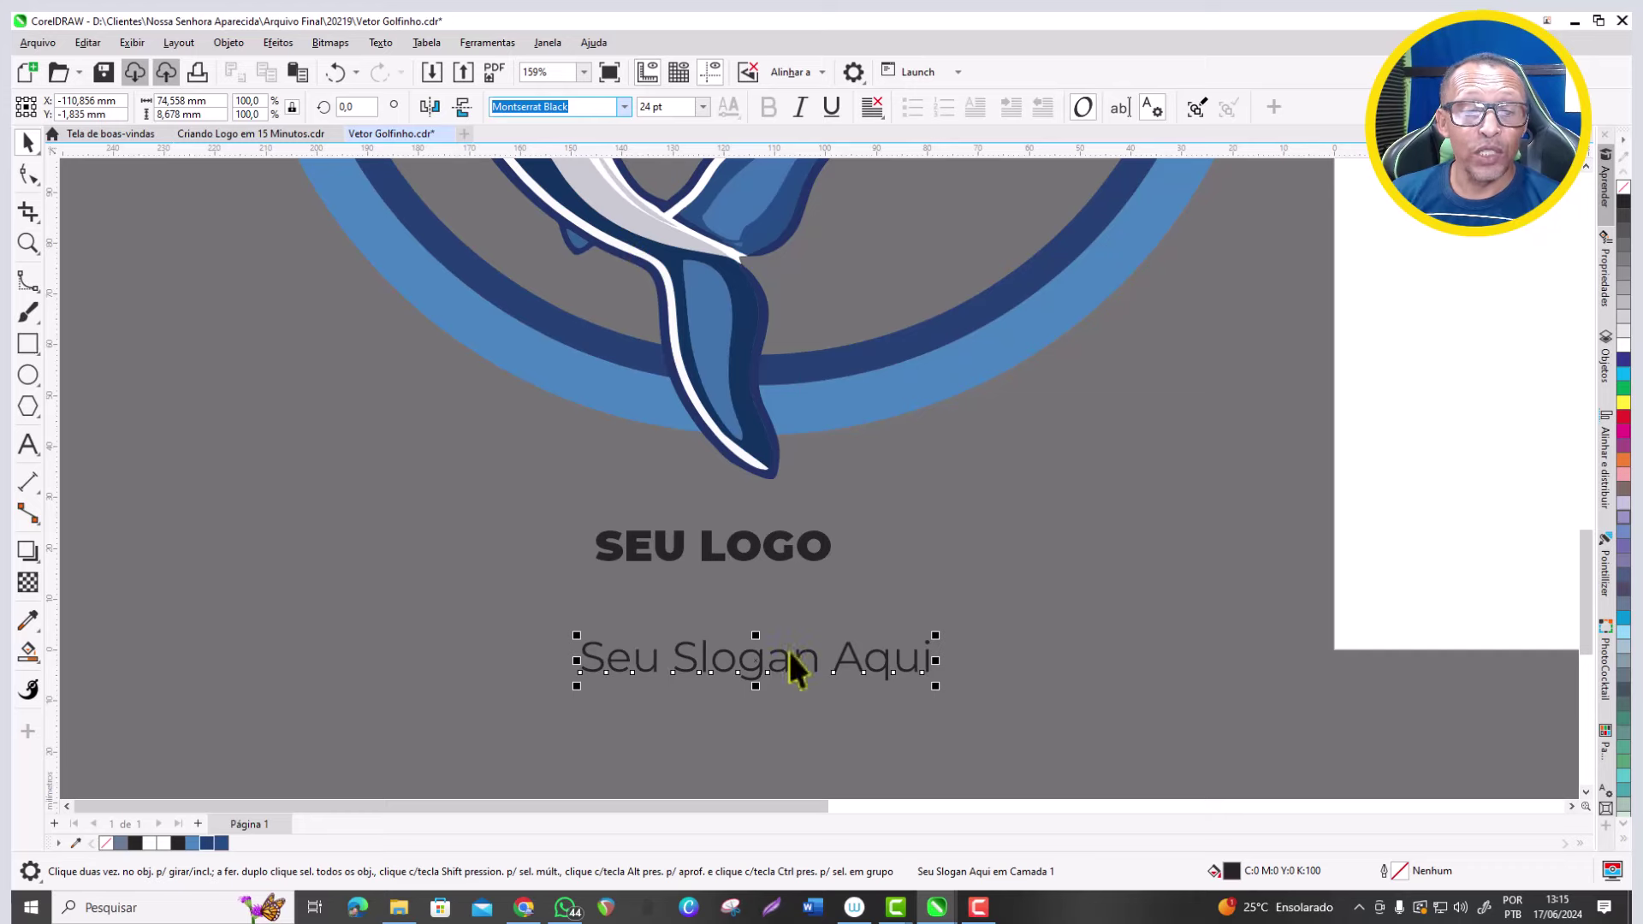
# Enlarge the SEU LOGO text to about 103 pt and move it beneath the dolphin emblem, above the slogan.
pyautogui.click(760, 565)
pyautogui.scroll(-3, 783, 577)
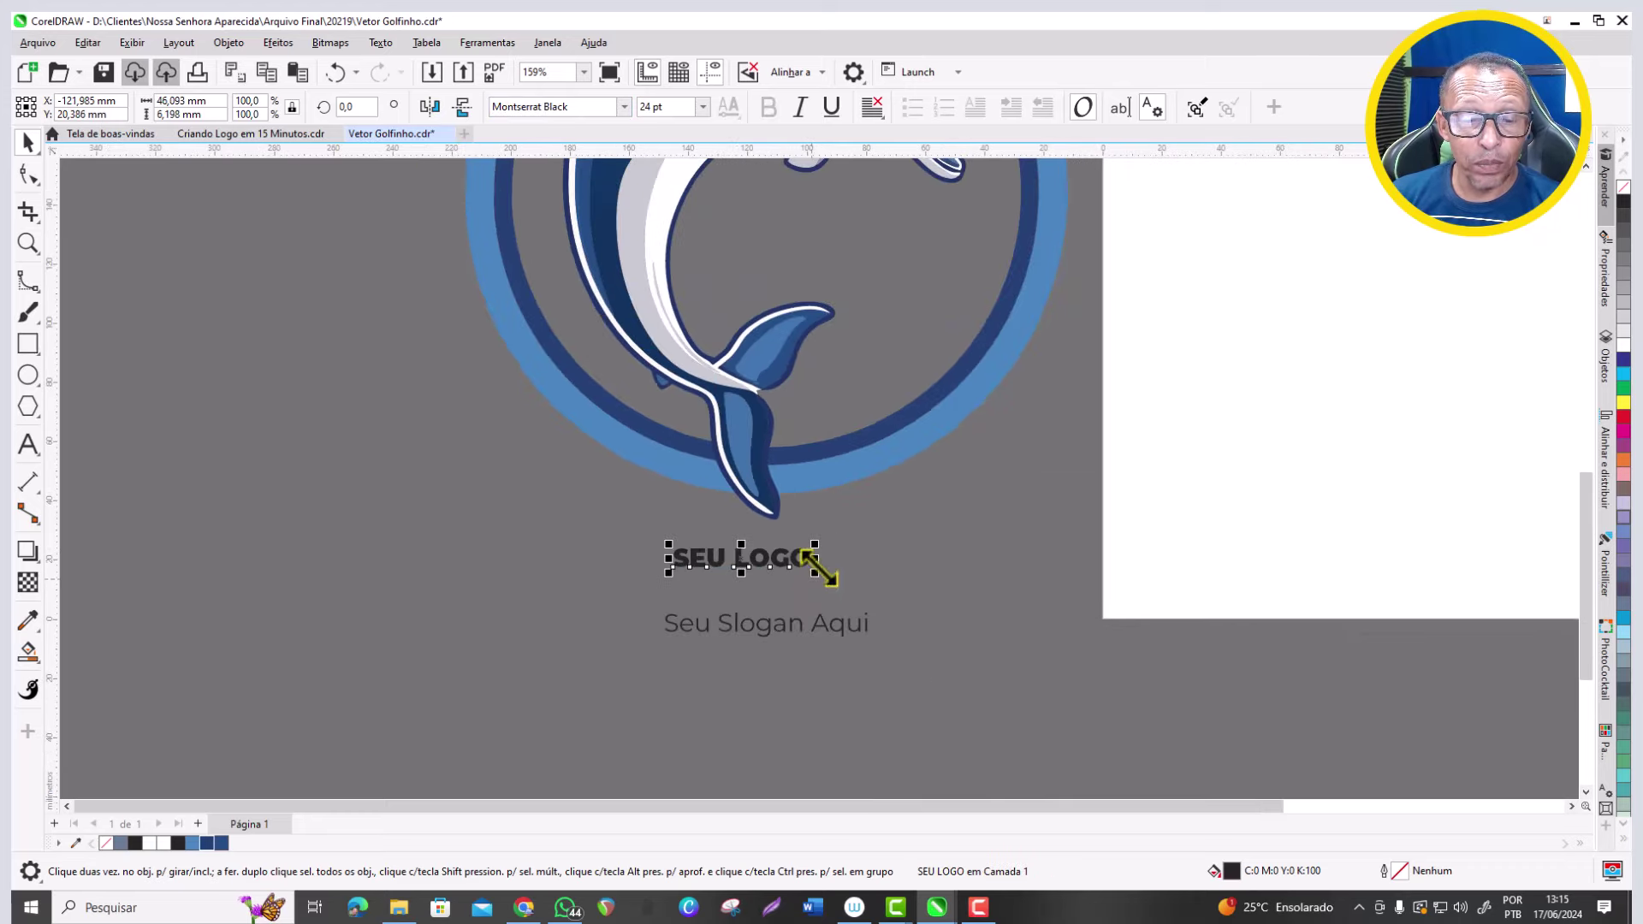
pyautogui.moveTo(820, 542); pyautogui.dragTo(1265, 411)
pyautogui.scroll(-3, 954, 649)
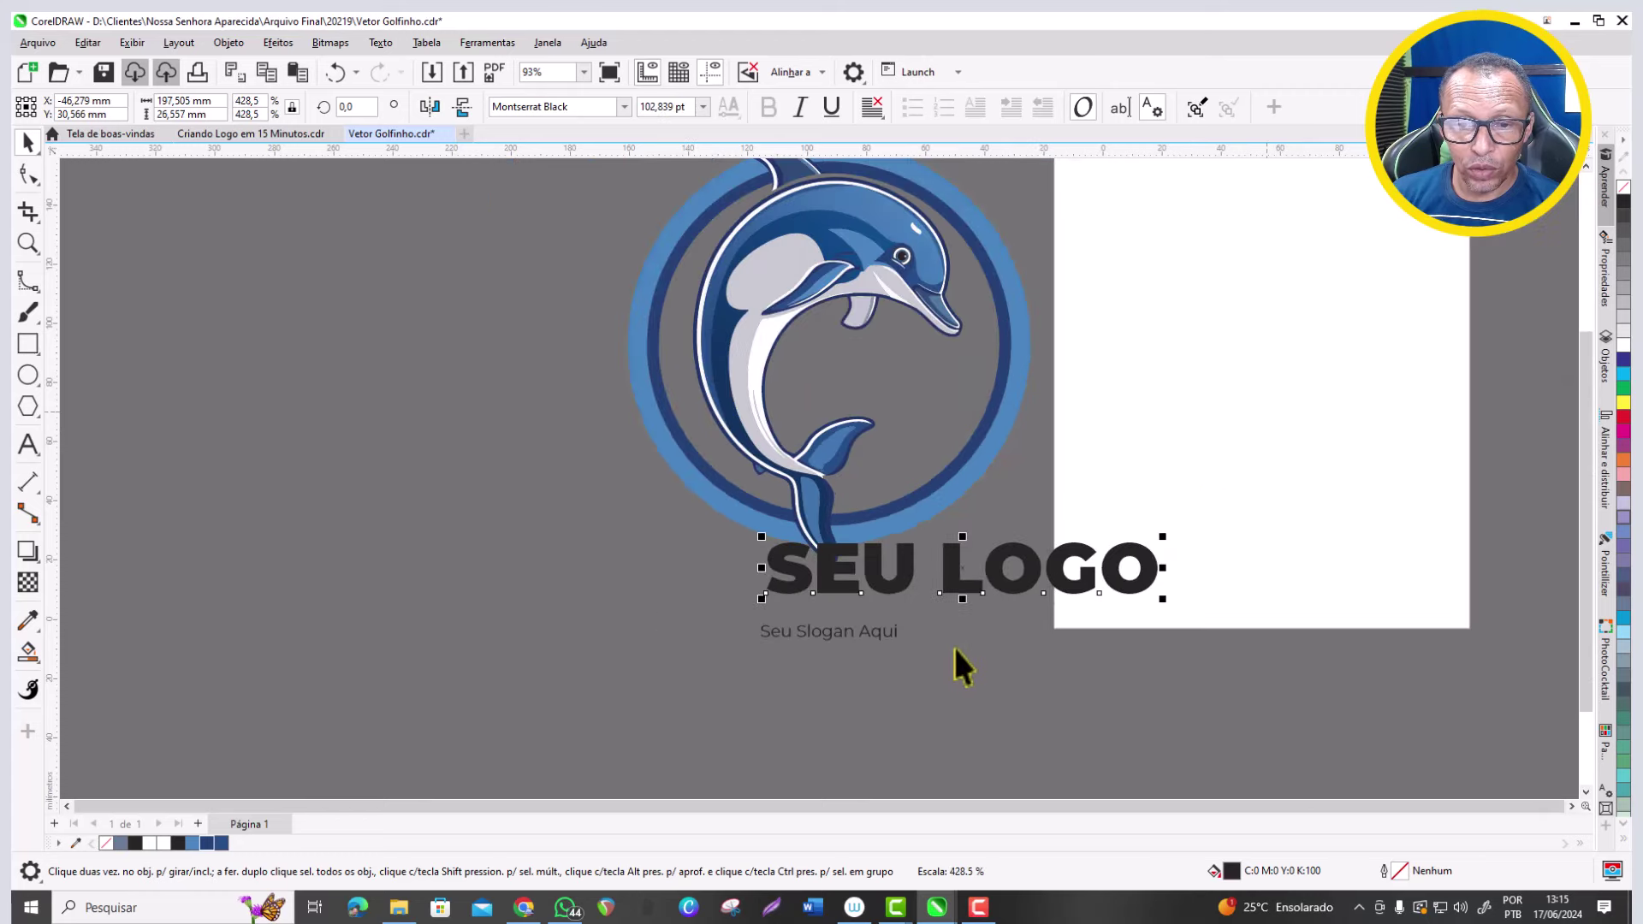
pyautogui.moveTo(961, 587); pyautogui.dragTo(929, 631)
pyautogui.scroll(2, 964, 655)
pyautogui.scroll(-2, 890, 570)
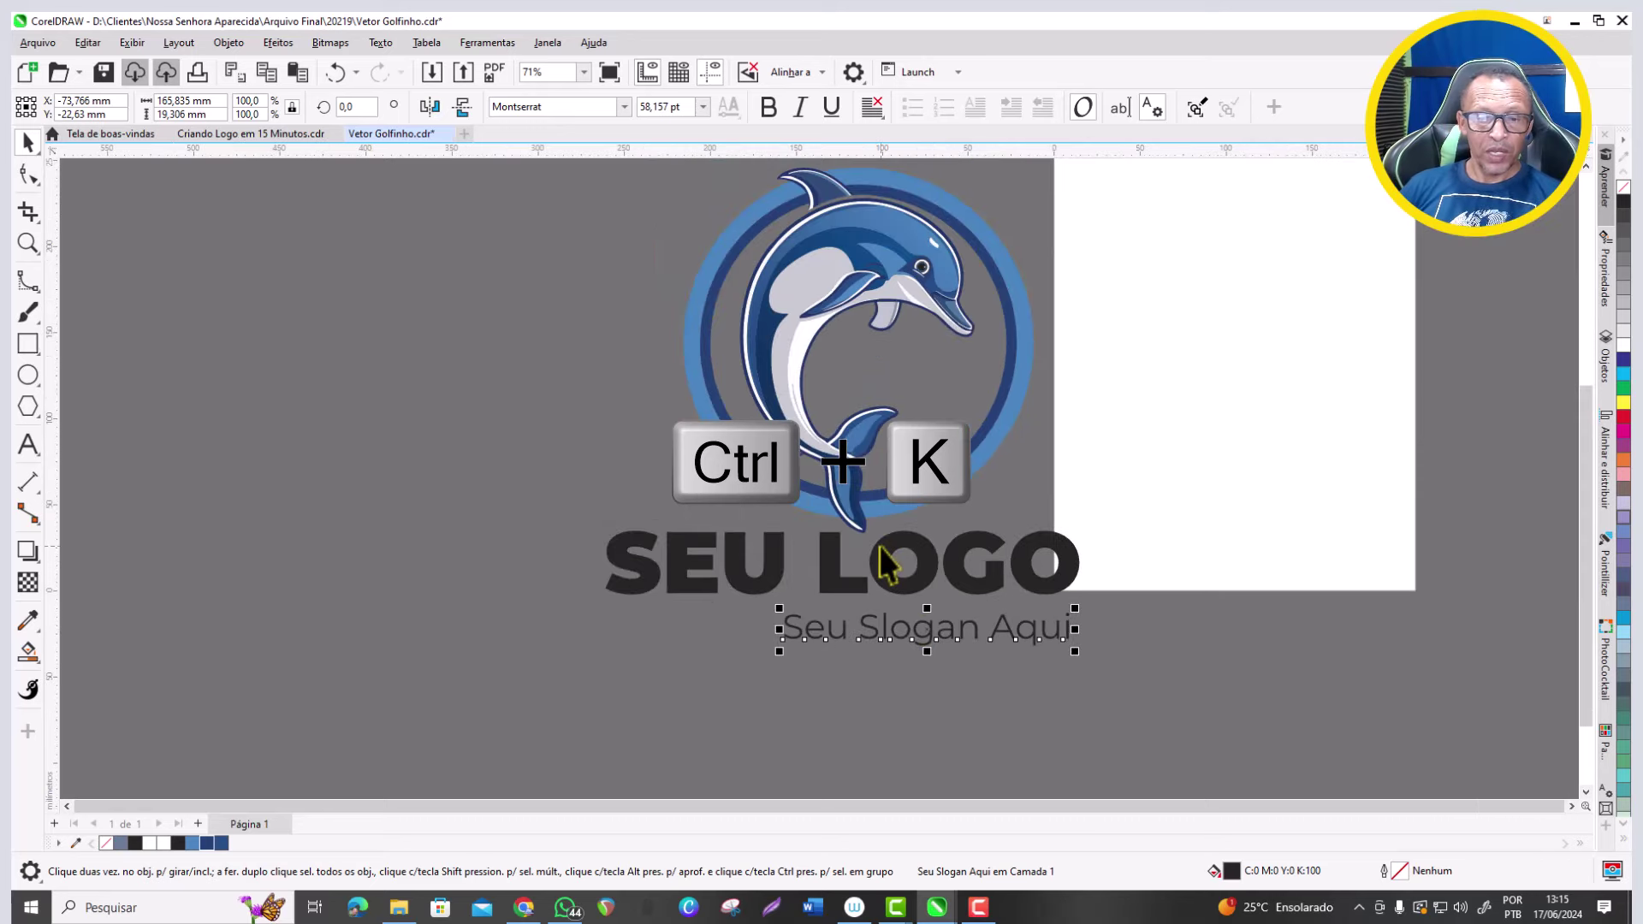
# Break the SEU LOGO text below the emblem apart into two separate word objects.
pyautogui.scroll(-1, 855, 569)
pyautogui.scroll(1, 864, 563)
pyautogui.scroll(2, 874, 560)
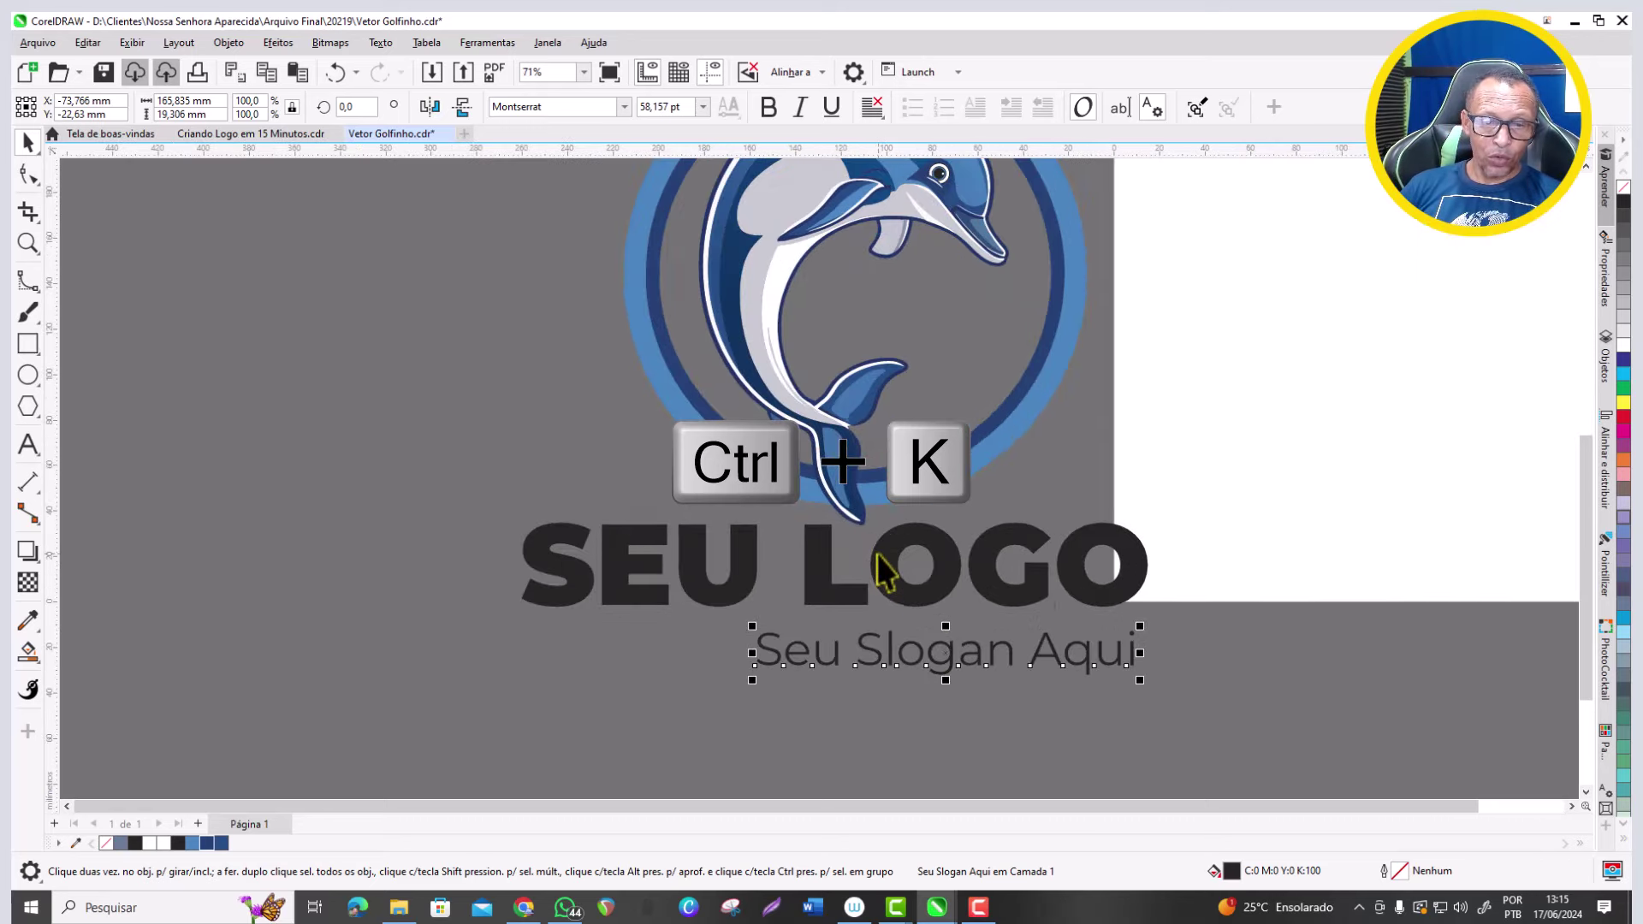
pyautogui.click(875, 565)
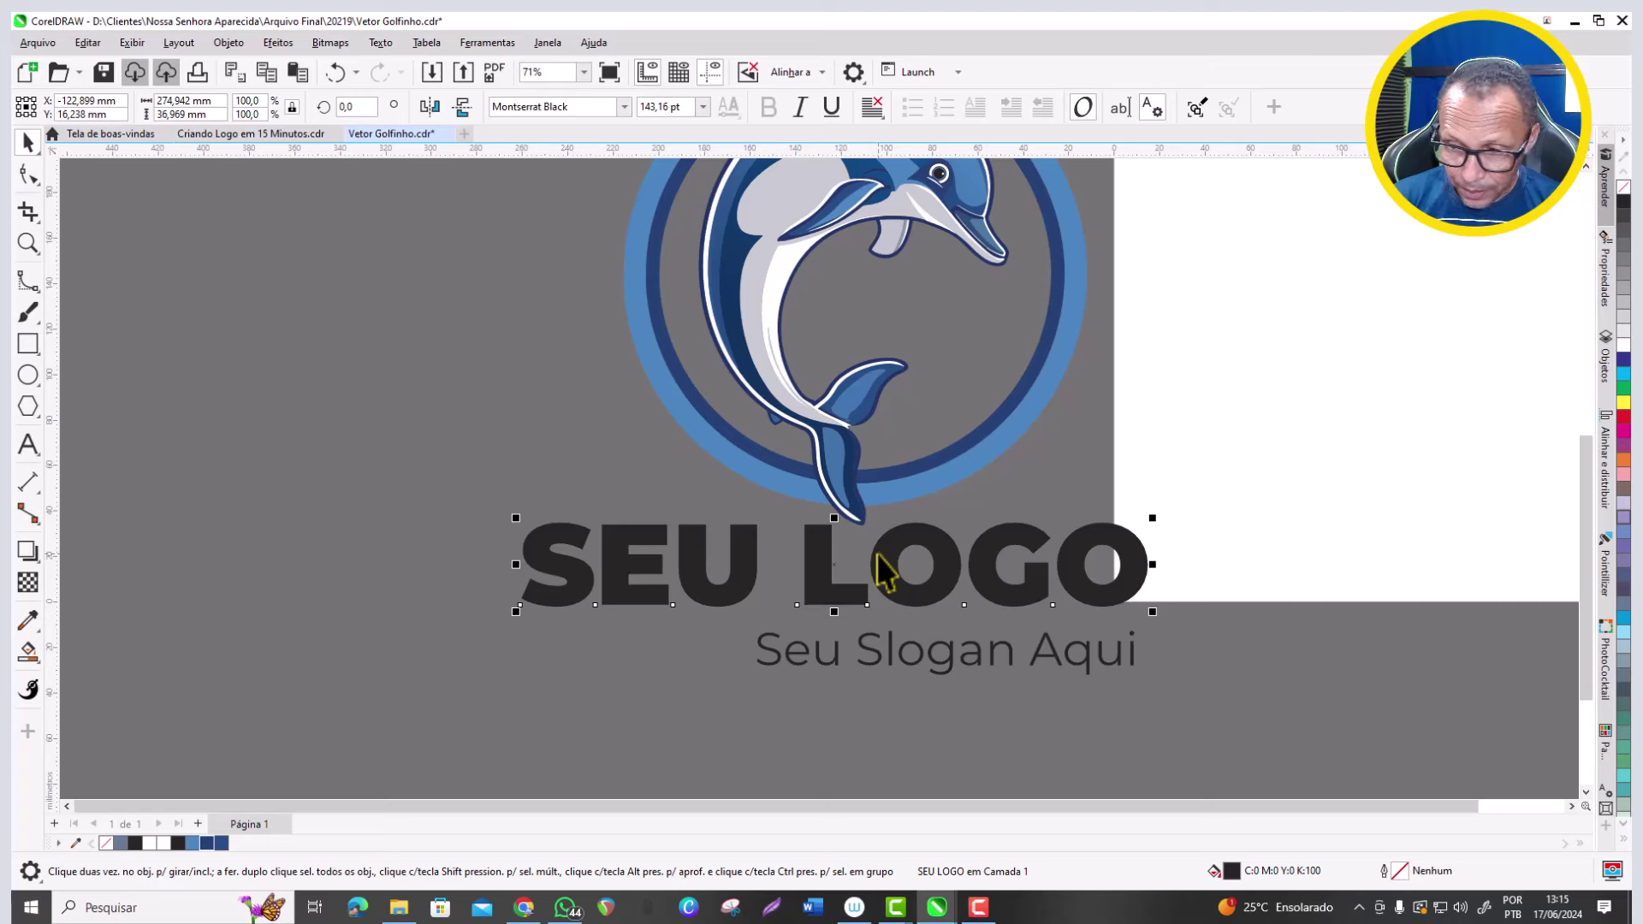
pyautogui.hotkey('ctrl', 'k')
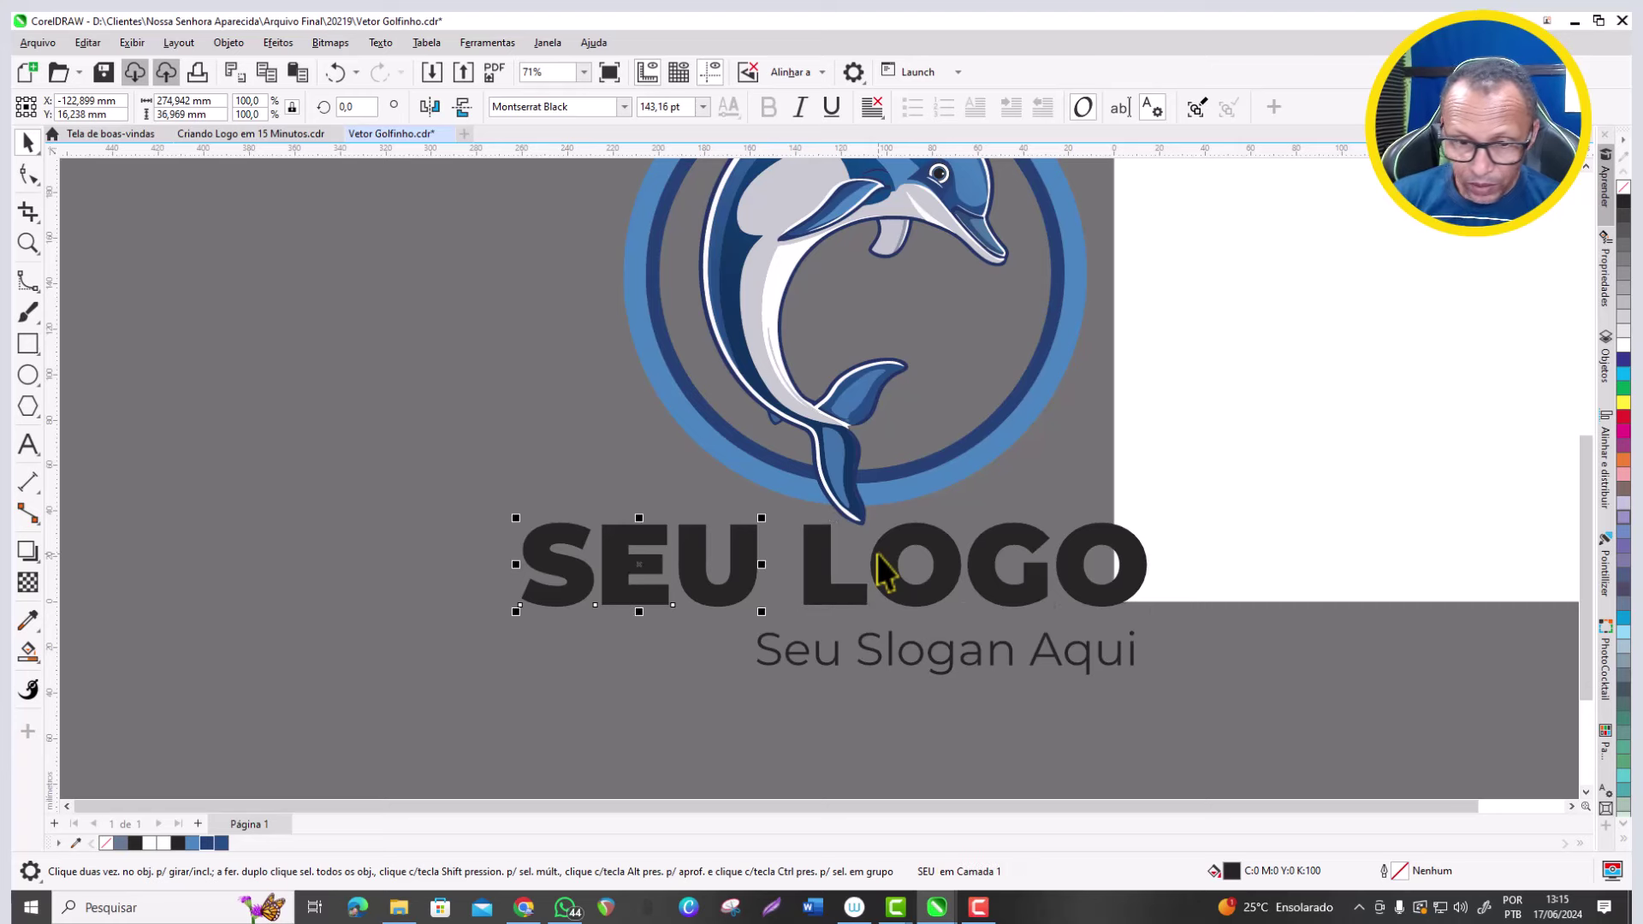
# Fill the word SEU with the emblem's light blue and the word LOGO with orange.
pyautogui.click(208, 843)
pyautogui.click(891, 576)
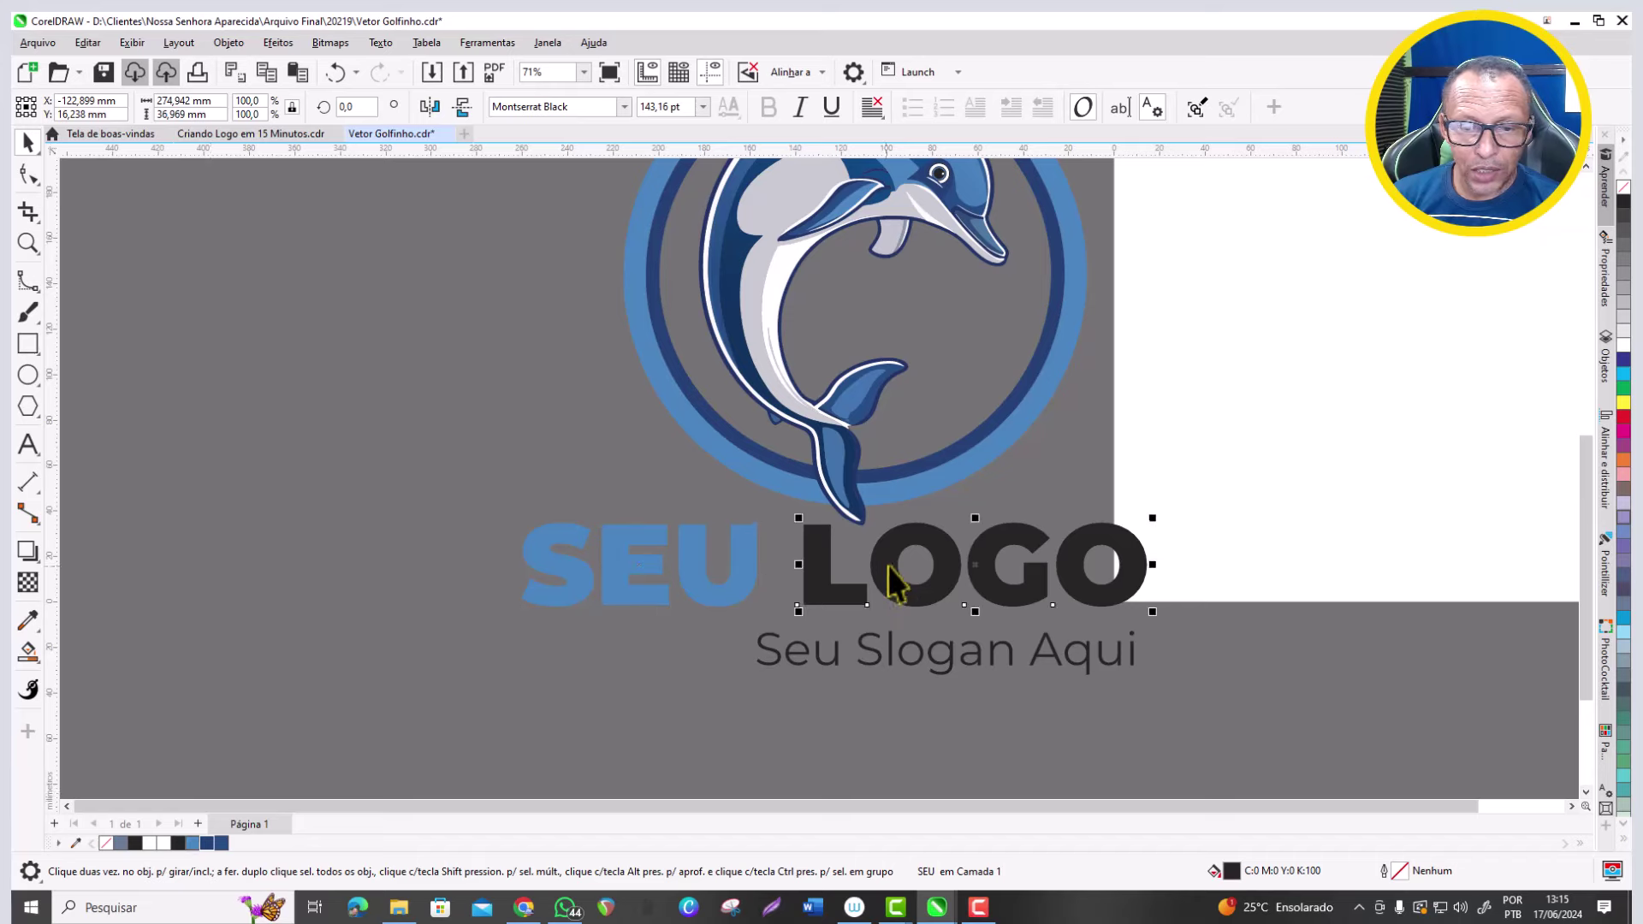
pyautogui.click(1623, 466)
# Auto-fit the page to the finished logo with a 30 mm margin and show the result in full-screen preview.
pyautogui.scroll(-3, 898, 617)
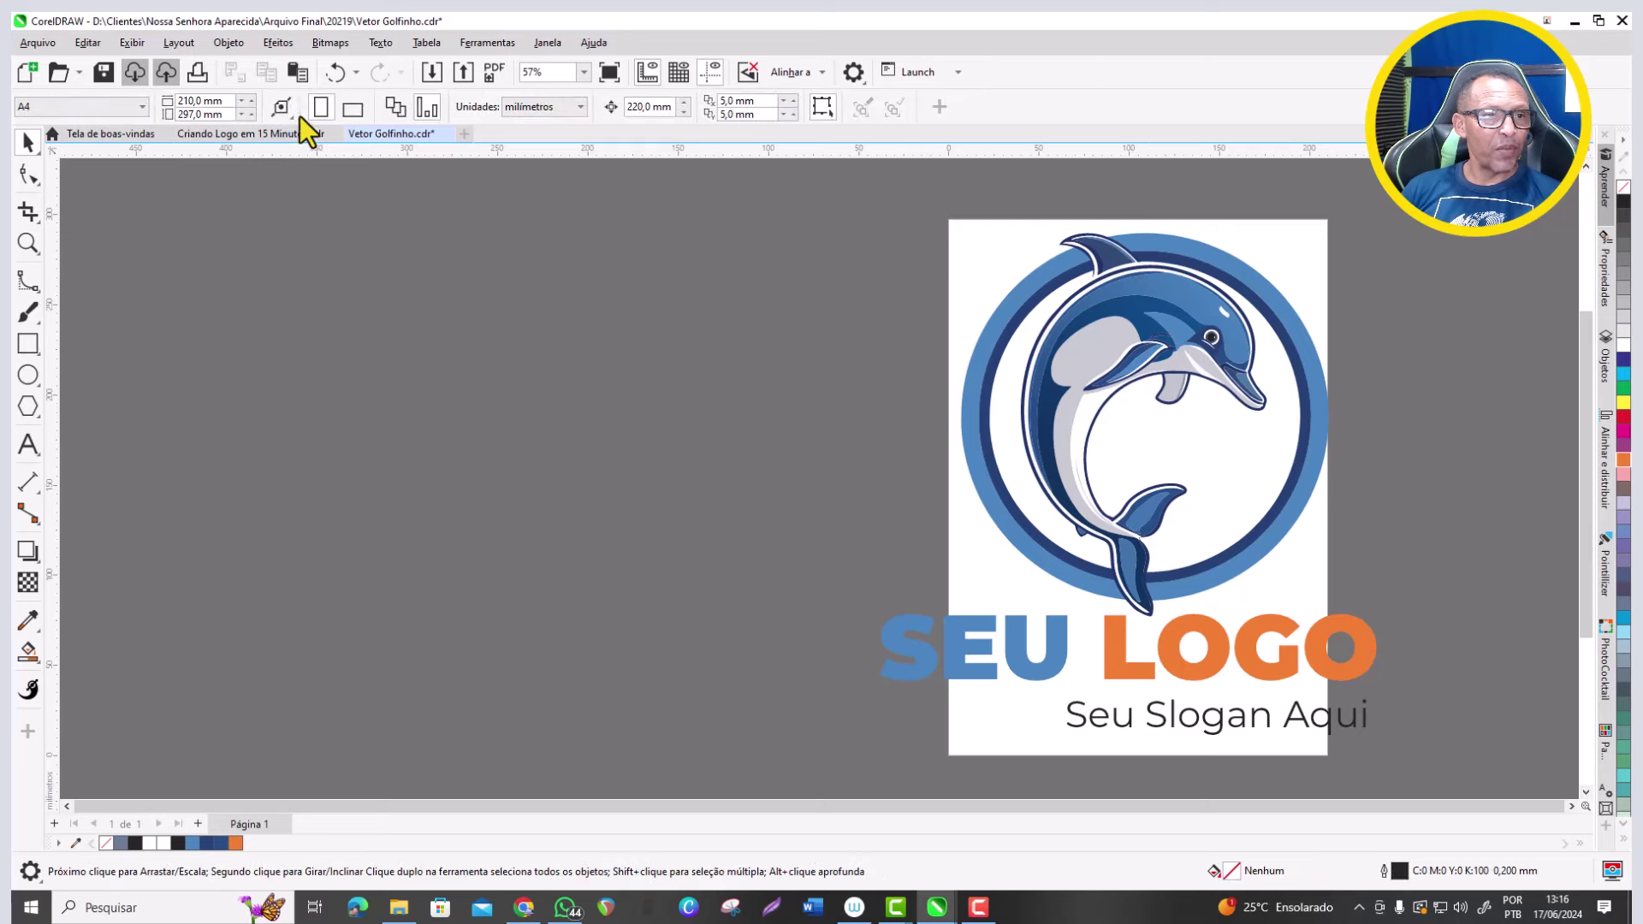
pyautogui.click(290, 115)
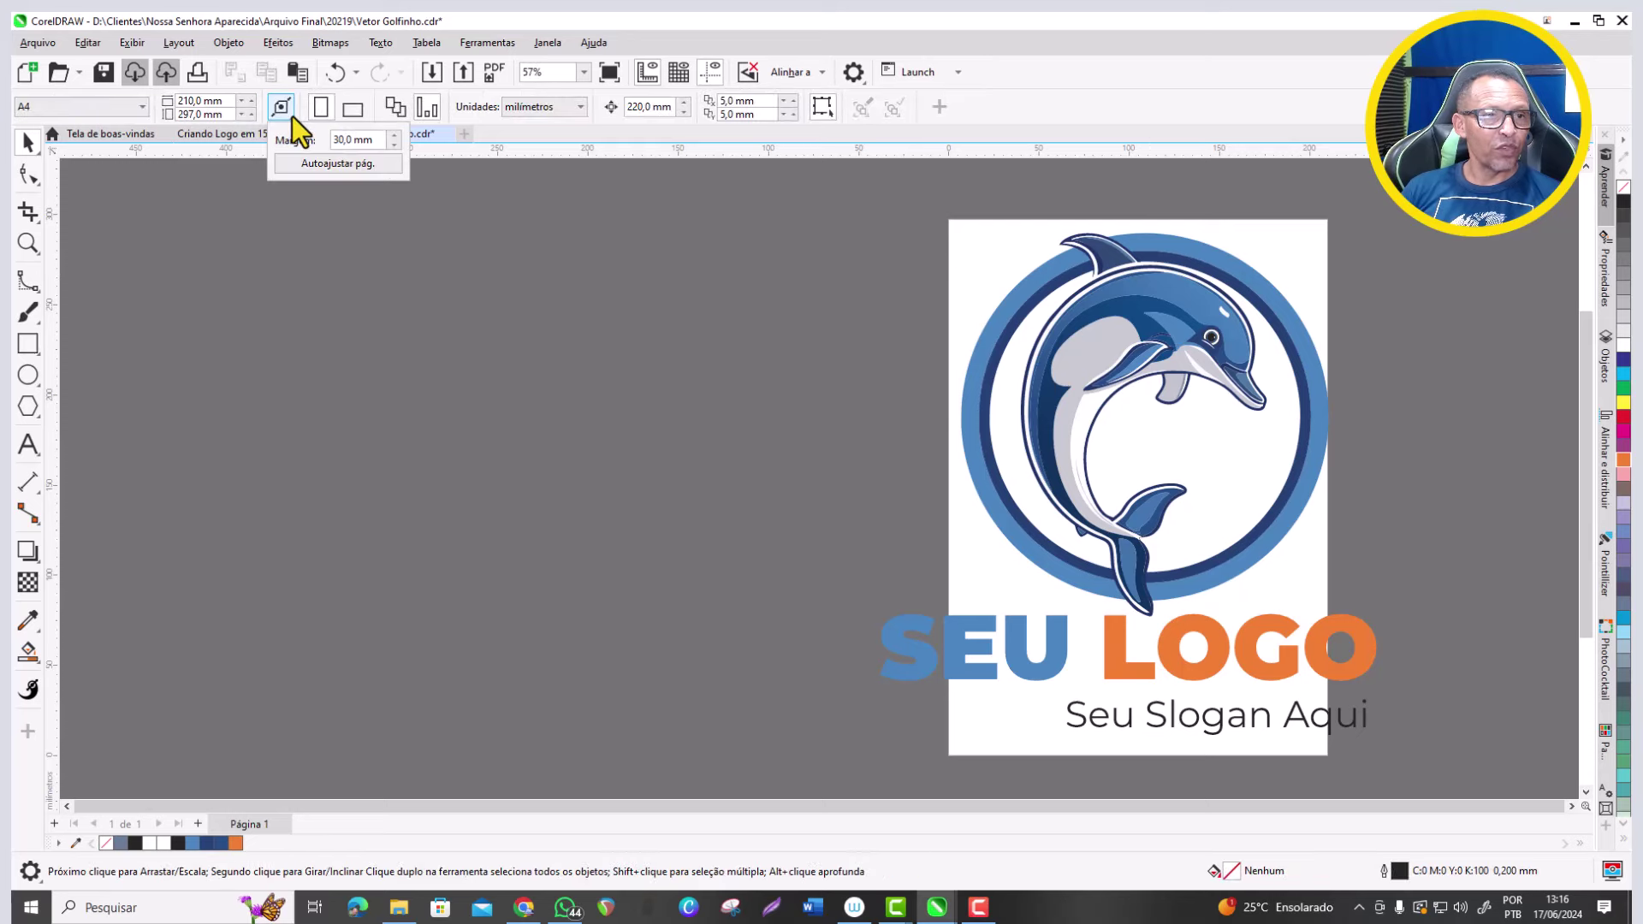
pyautogui.click(351, 163)
pyautogui.scroll(-2, 616, 389)
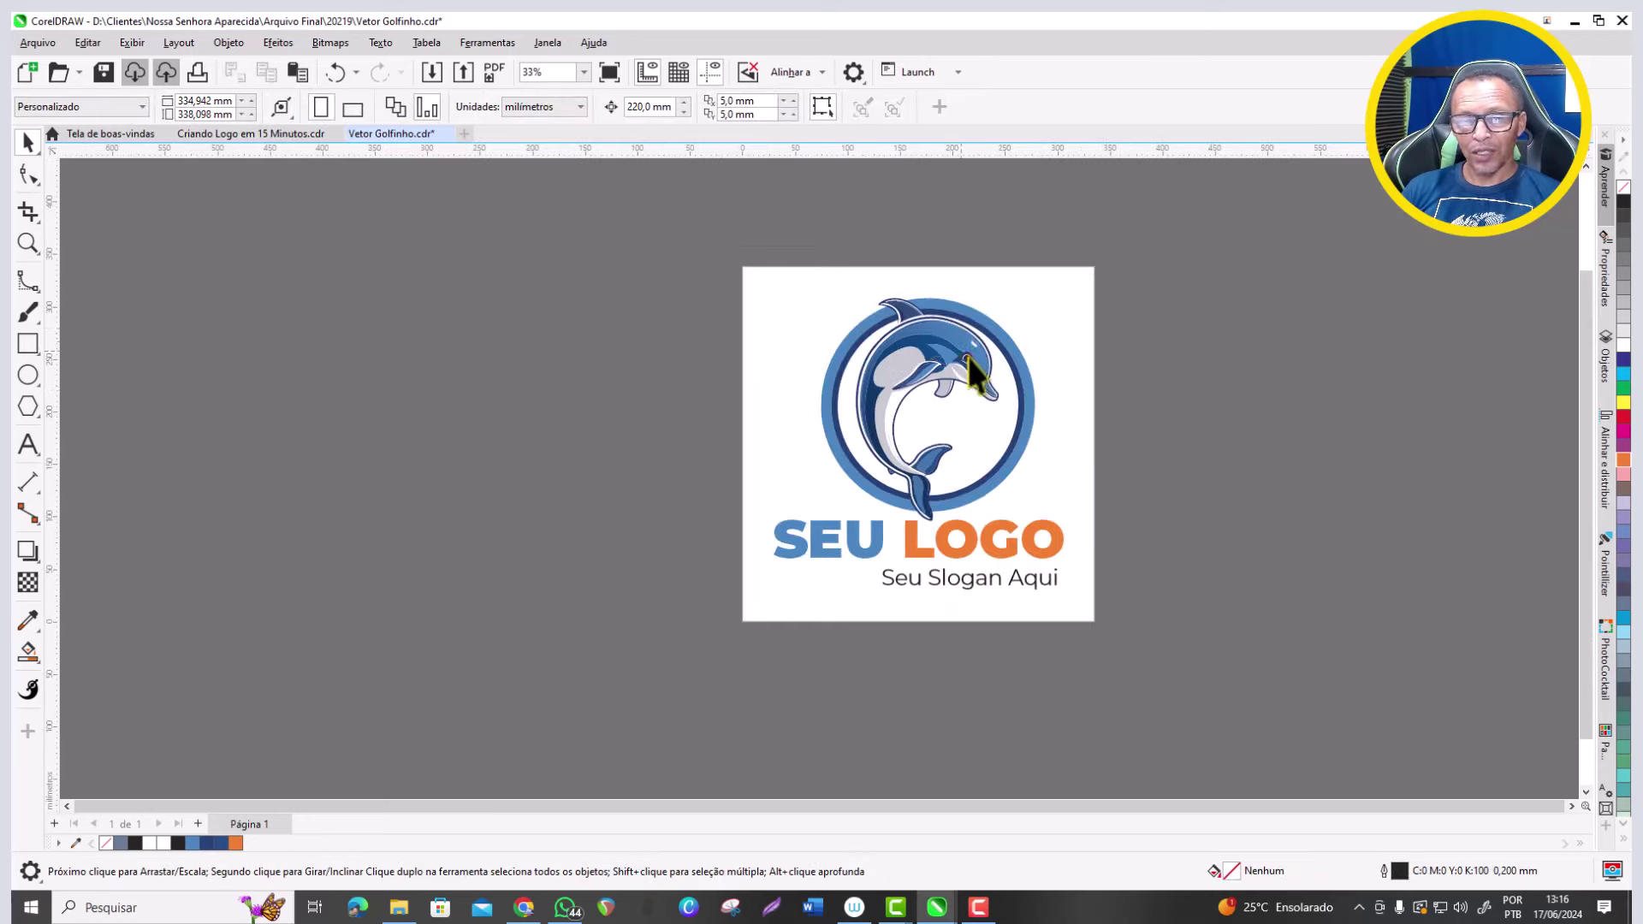
pyautogui.scroll(3, 965, 357)
pyautogui.press('F9')
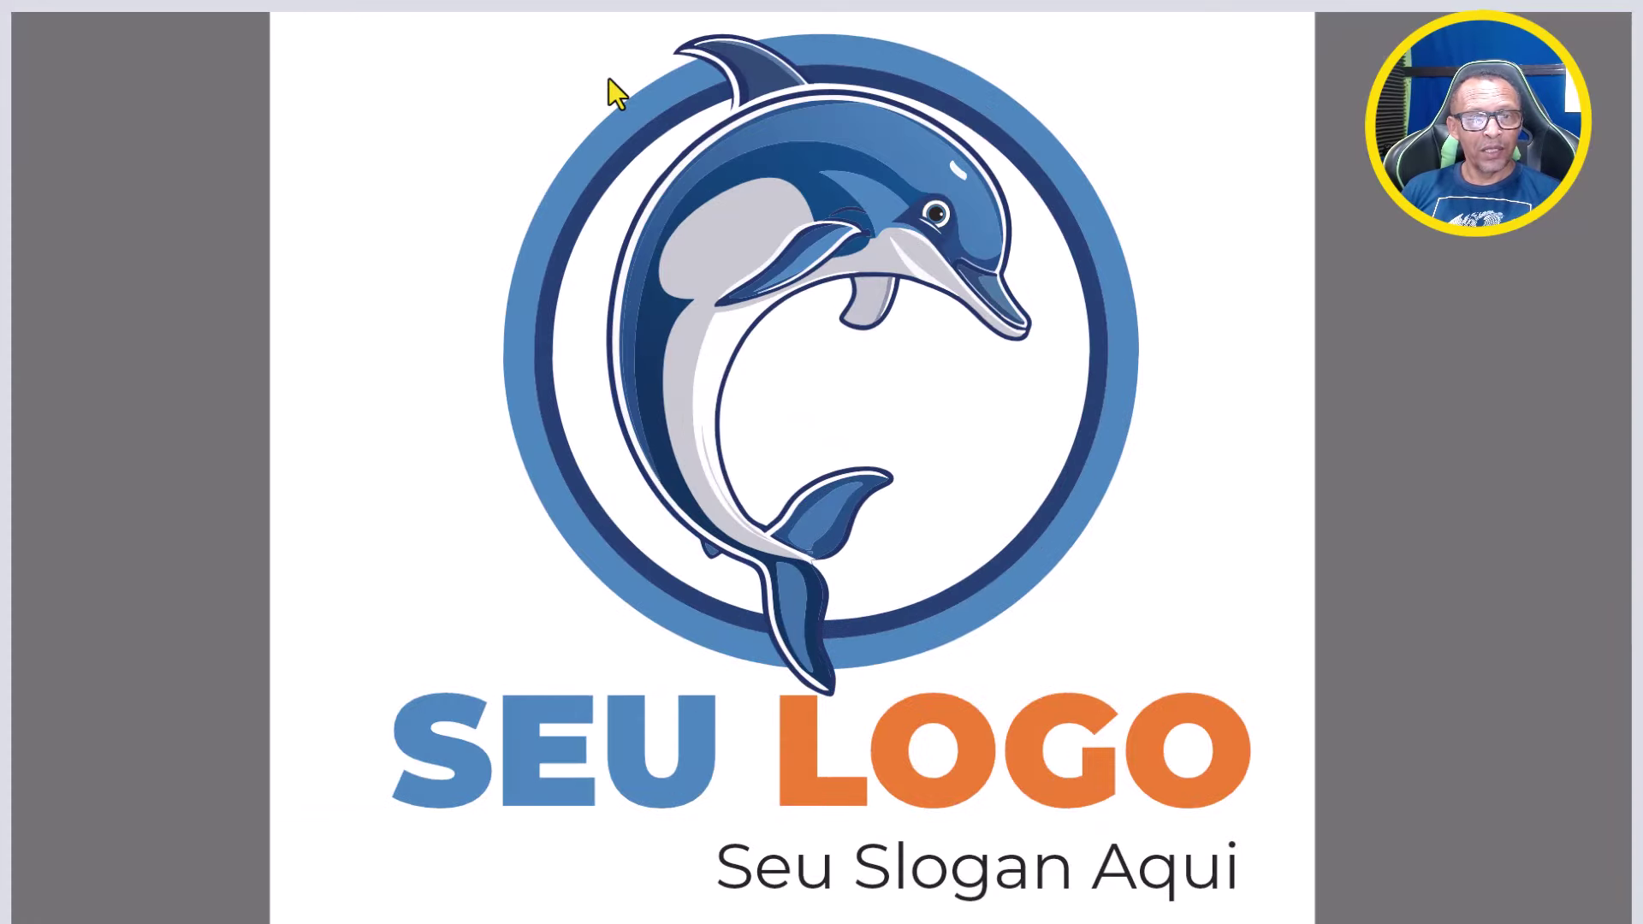